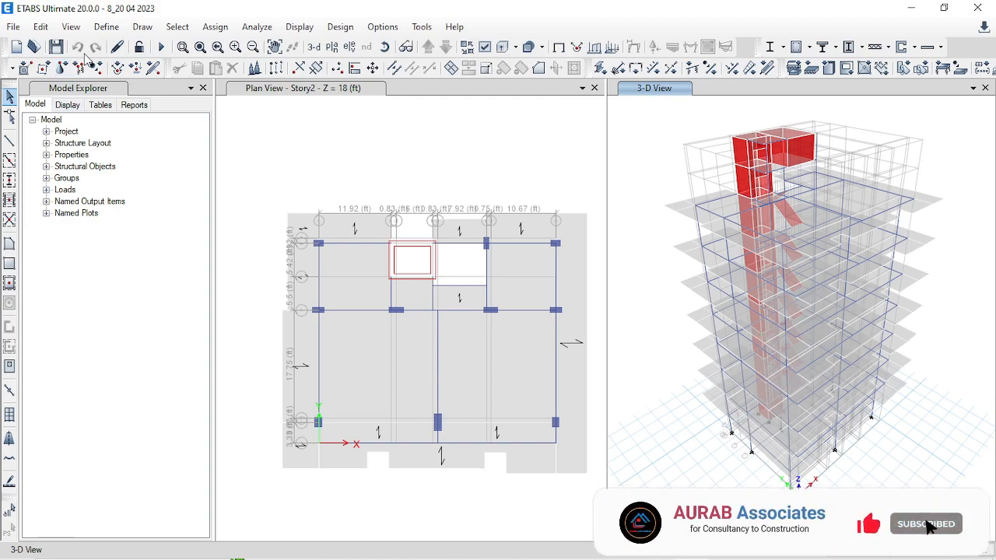
- Add a load pattern named WL of type Super Dead with self weight multiplier 0
left_click(107, 26)
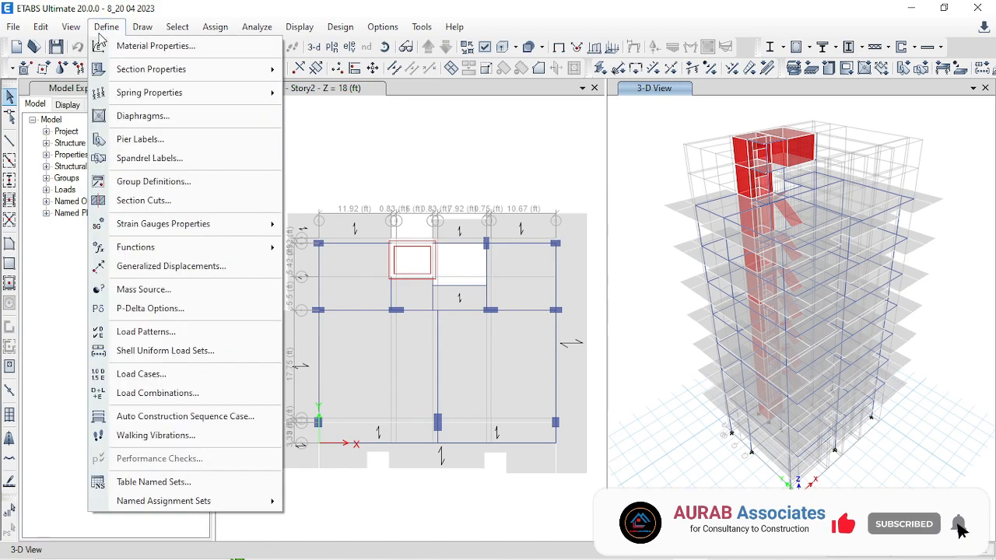
left_click(178, 332)
left_click_drag(261, 249, 4, 223)
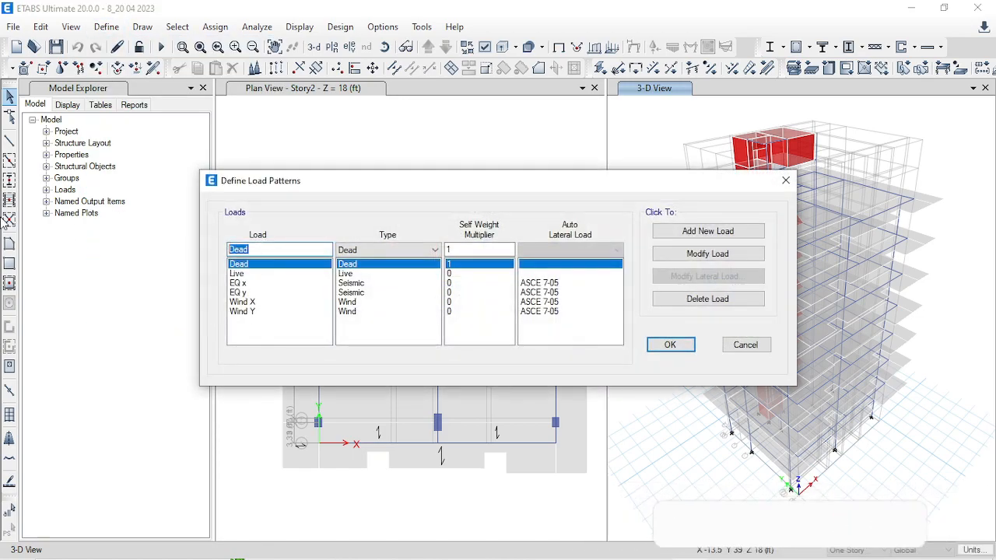
key("BackSpace")
type("W")
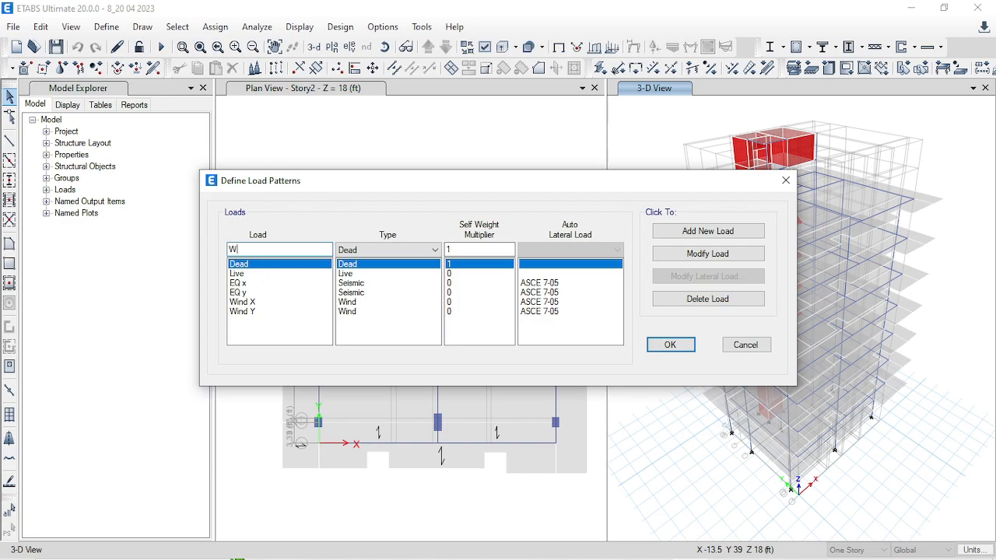
type("L")
left_click(387, 250)
left_click(388, 272)
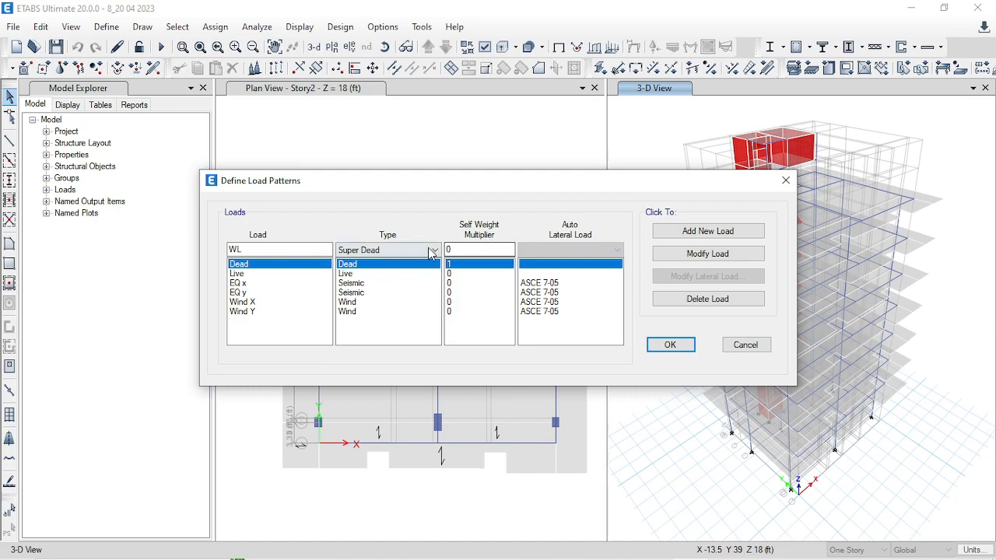
left_click(684, 233)
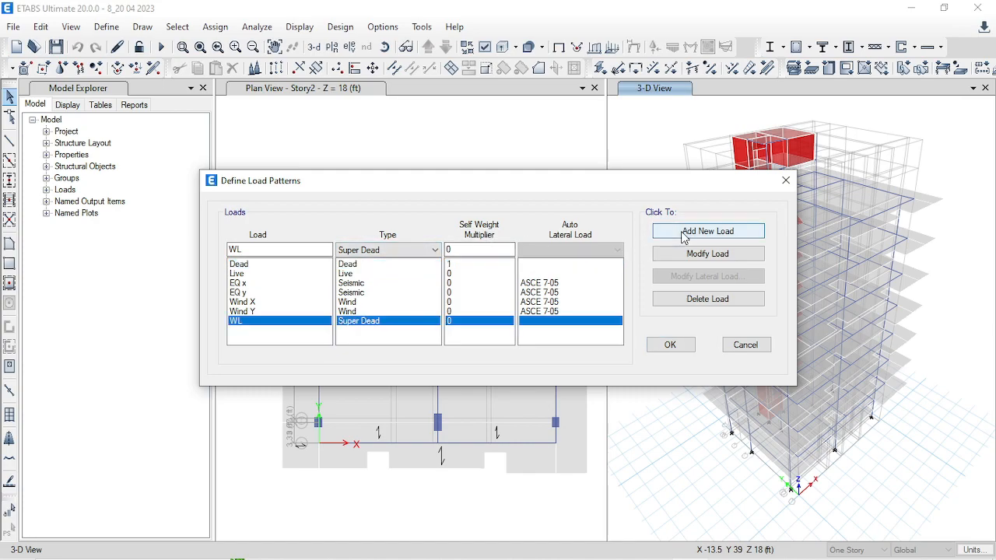
- Add two more Super Dead load patterns named PWL and FF, each with self weight multiplier 0
left_click(233, 249)
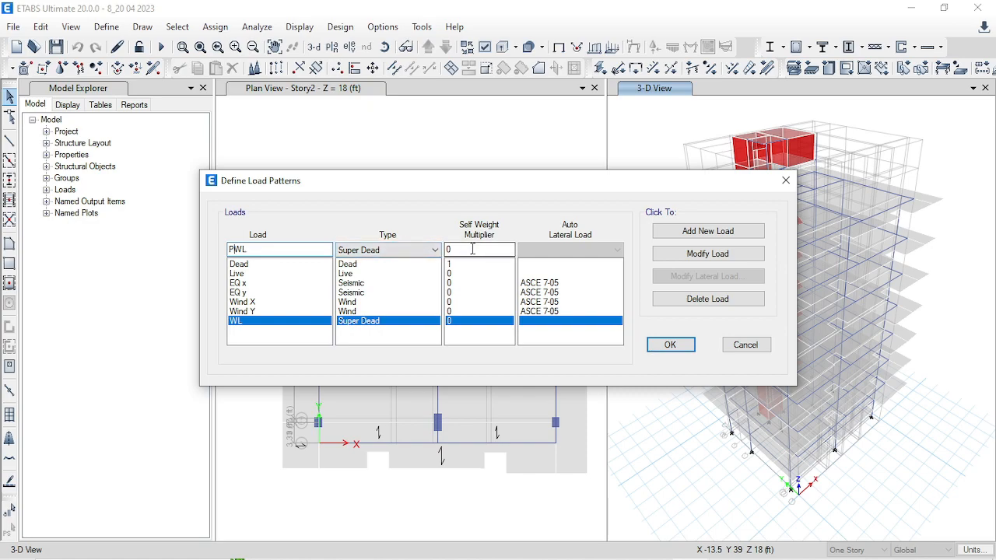
left_click(709, 234)
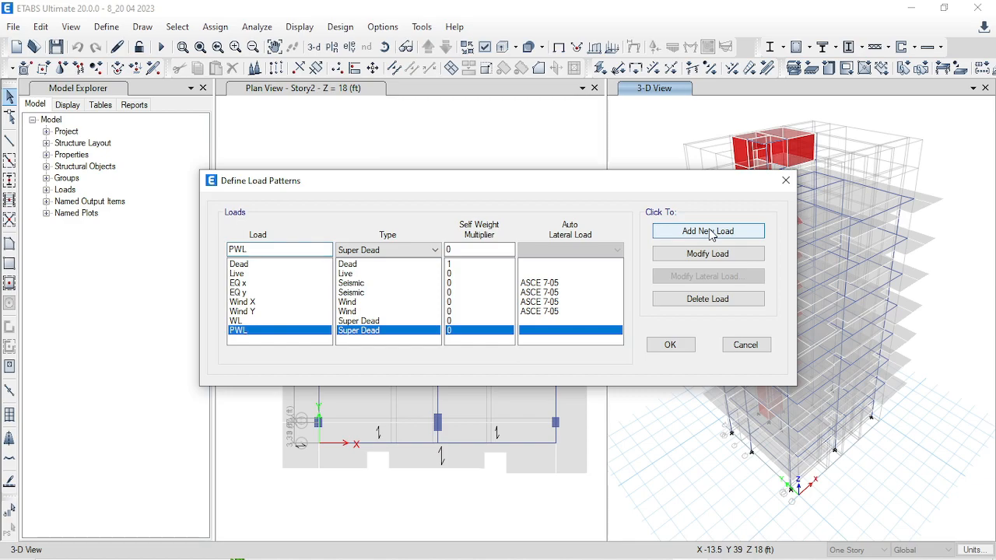
double_click(268, 245)
key("BackSpace")
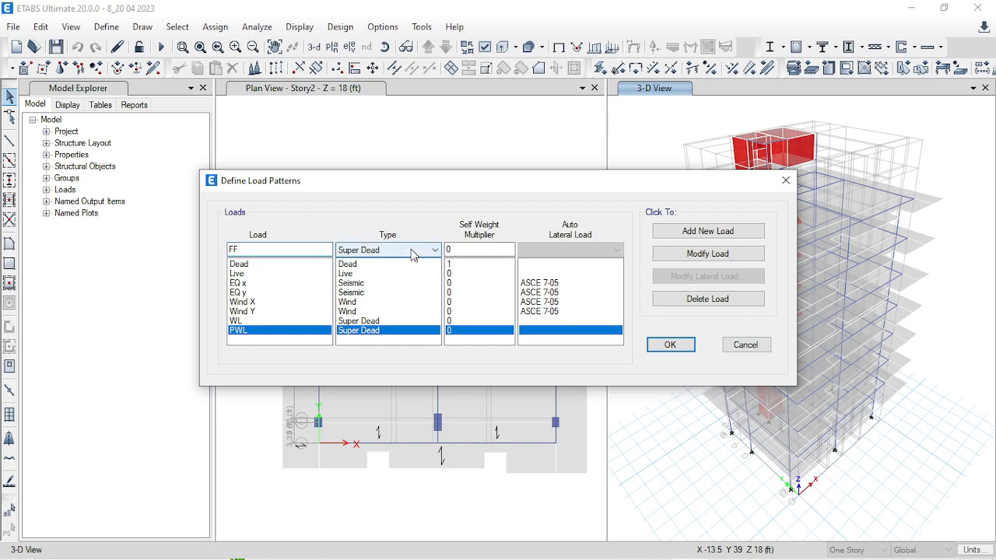
left_click(752, 232)
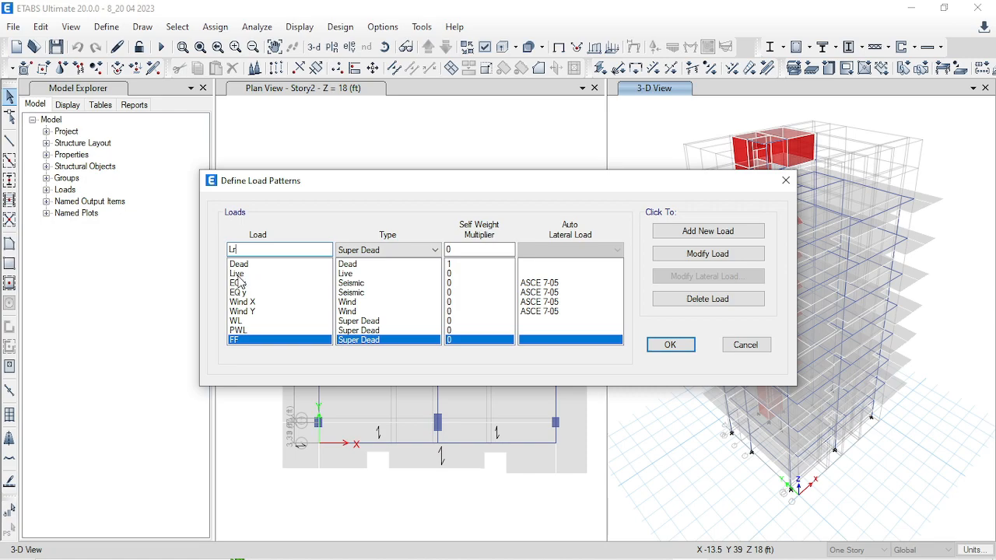
- Add a Live load pattern named Lr with self weight multiplier 0, accept the load patterns and save the model
left_click(359, 257)
left_click(354, 285)
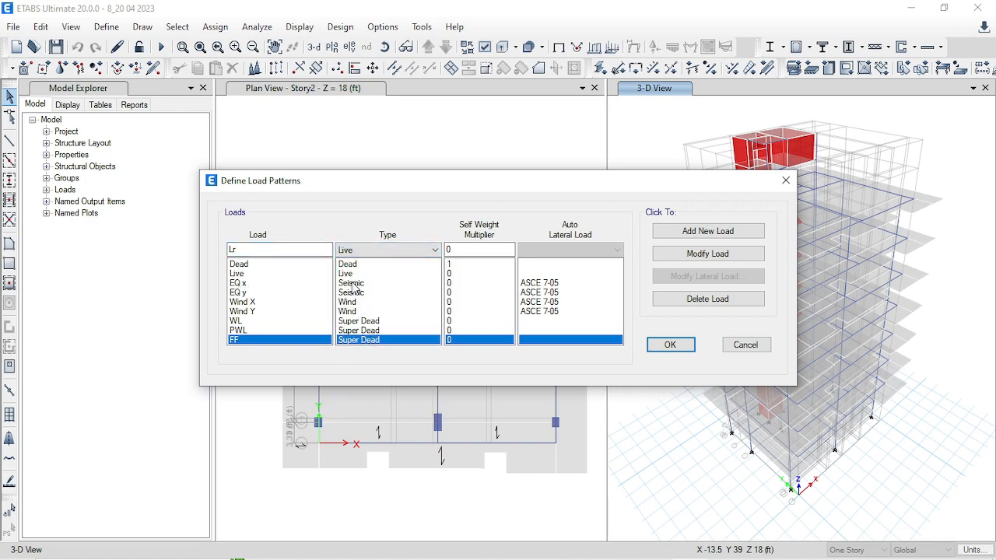
left_click(730, 232)
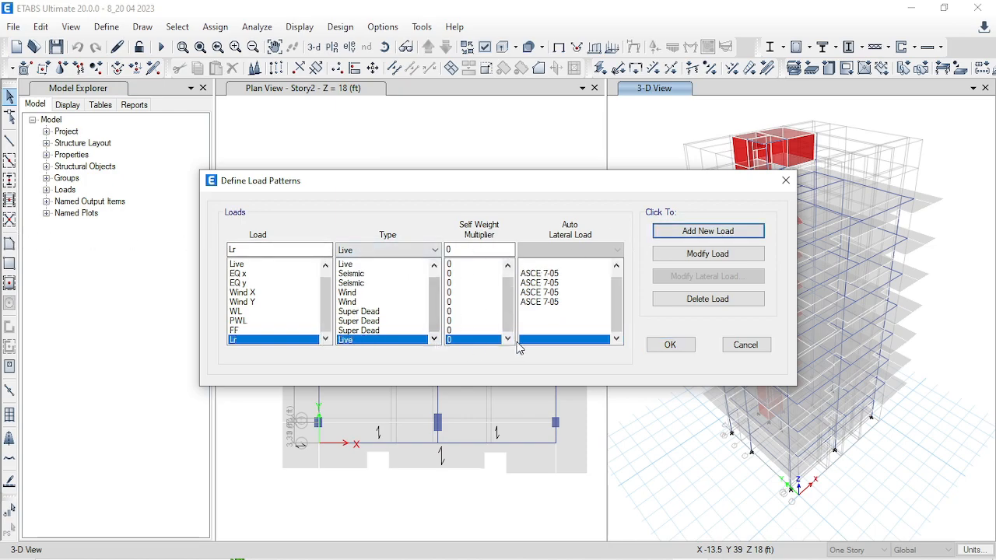
left_click(683, 347)
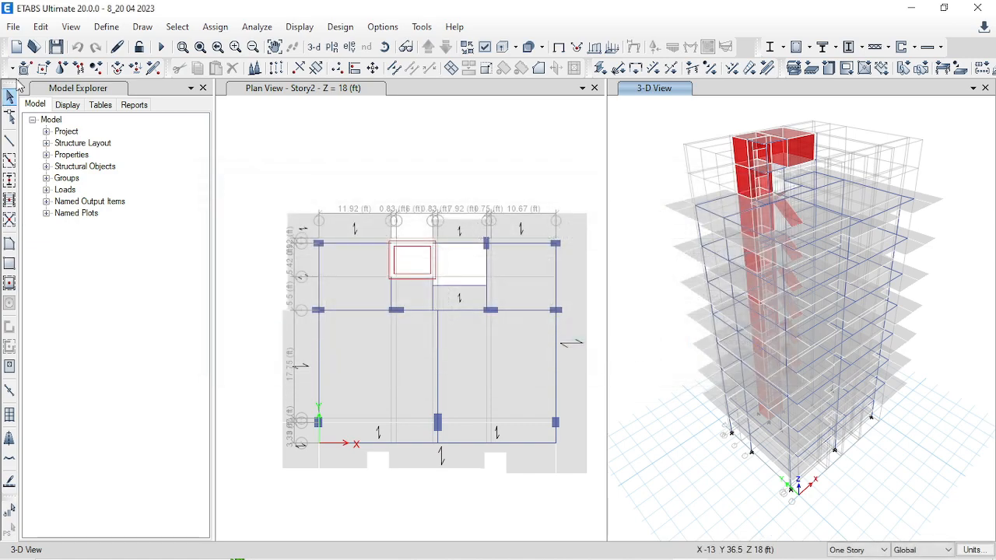
left_click(55, 47)
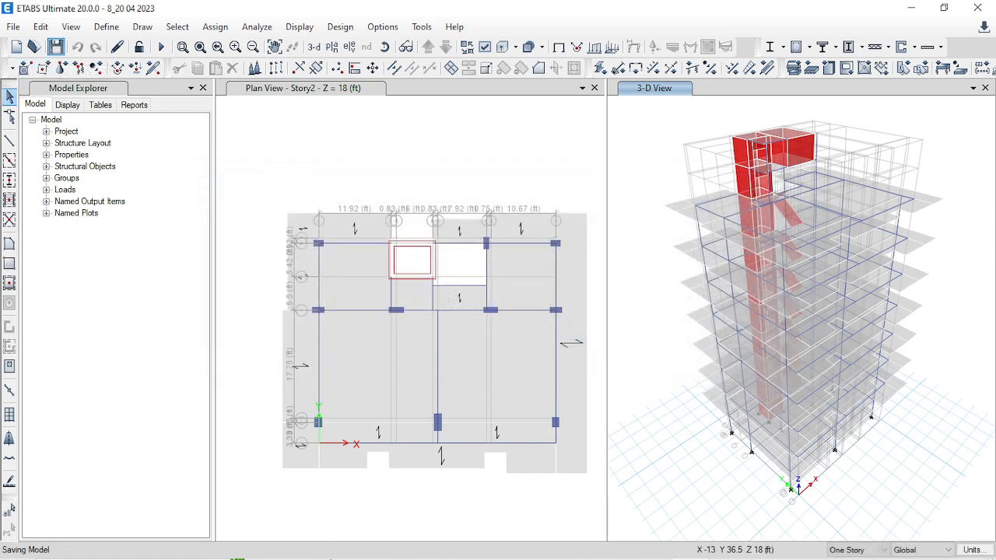
- Switch to the SUPERDEAD and LIVE LOAD PDF in Edge and compare the definitions of wall load and partition wall load
left_click(370, 545)
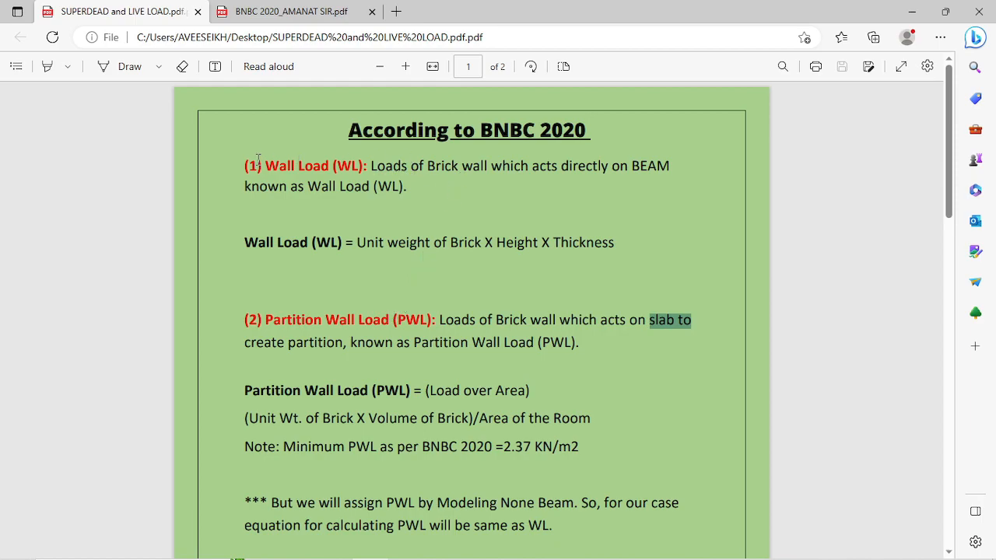
left_click_drag(635, 168, 676, 165)
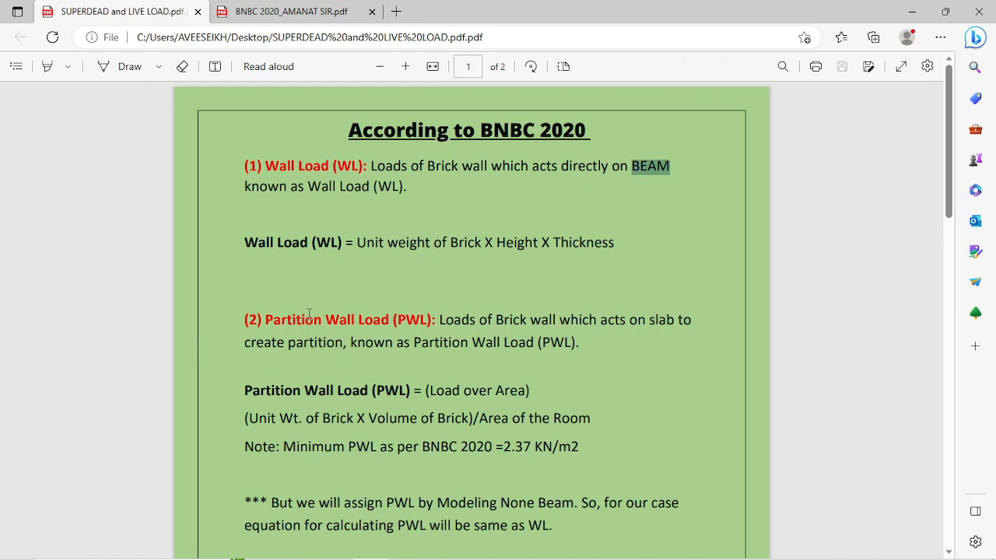
left_click_drag(650, 320, 675, 321)
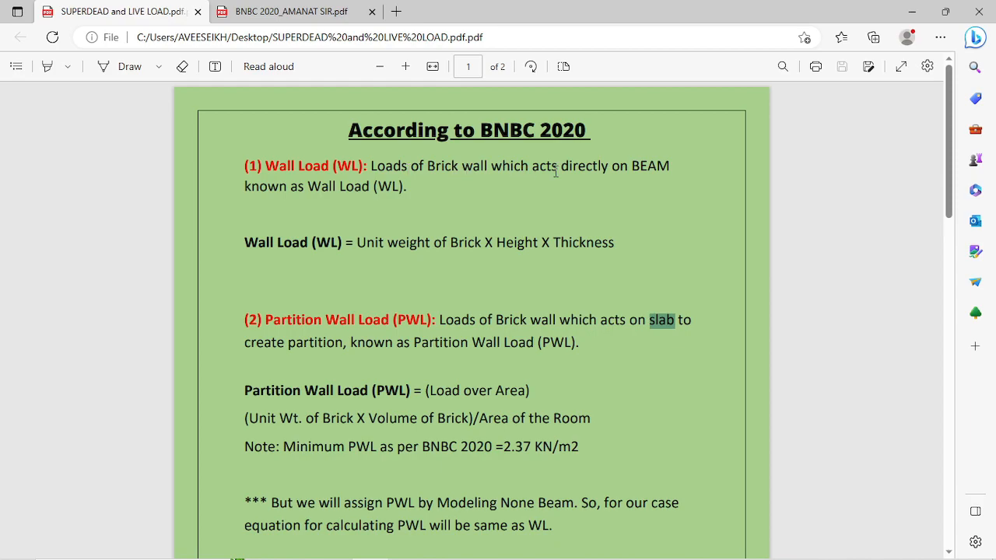
left_click_drag(632, 167, 670, 167)
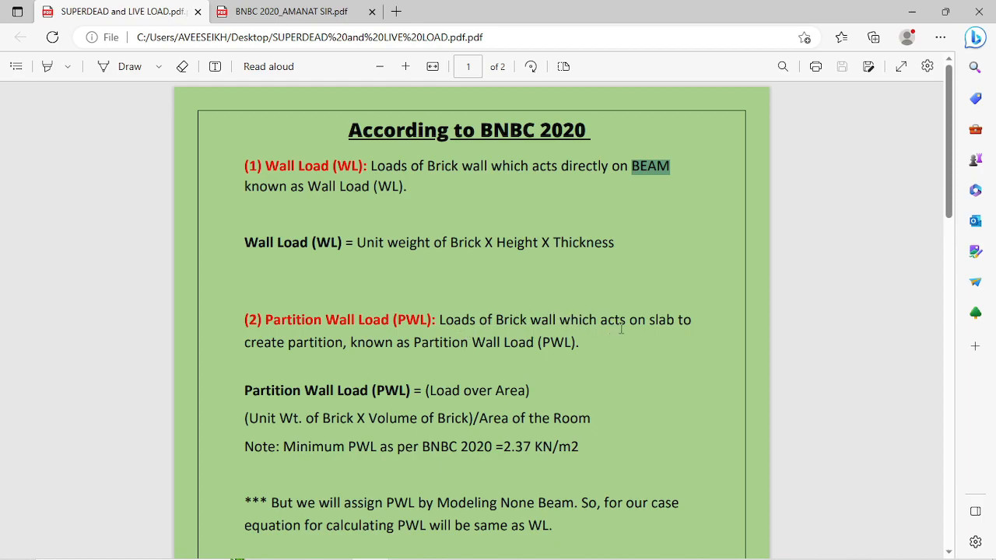
left_click_drag(650, 319, 689, 318)
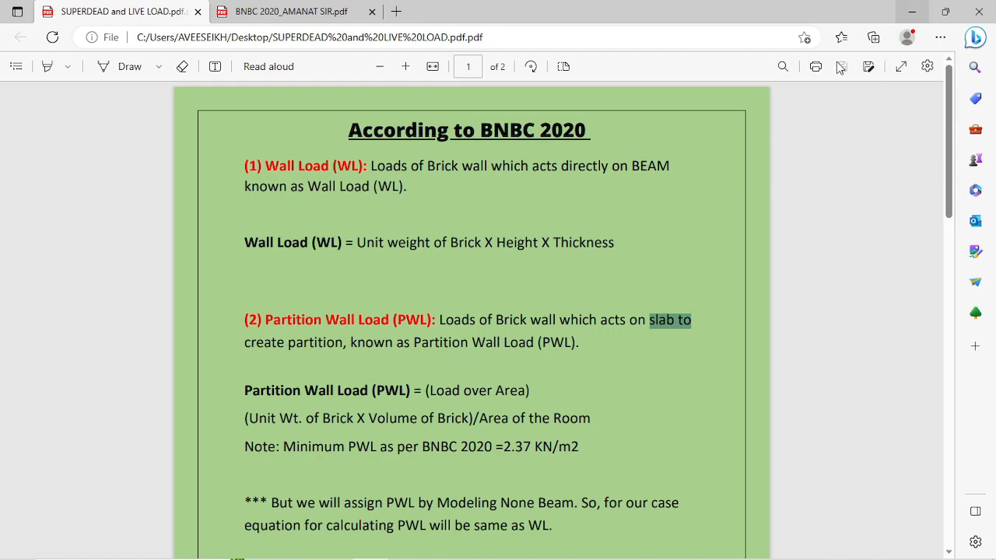
left_click(912, 12)
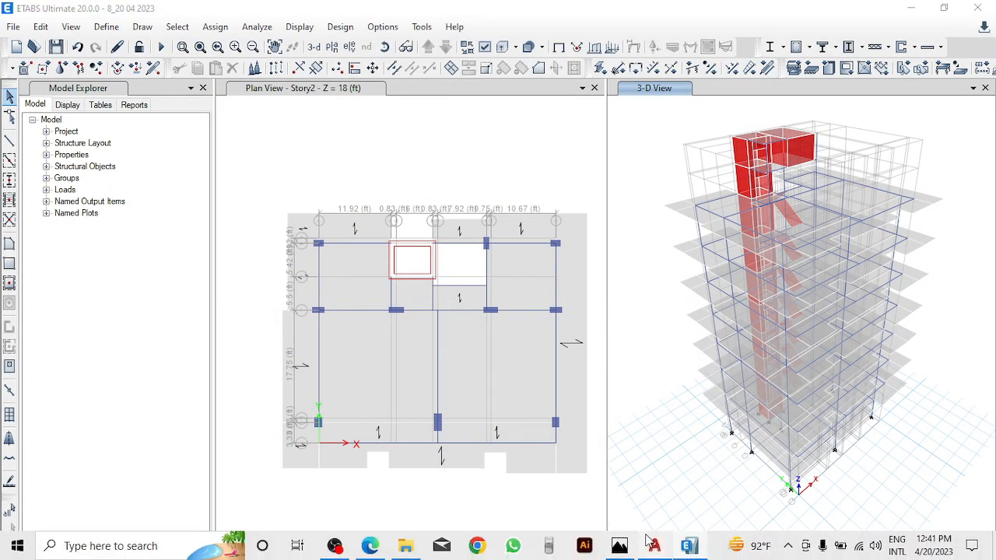
- Switch to the 7 storied tutorial drawing in AutoCAD and examine the partition walls beside the 10' and 10'-10" dimensions
left_click(654, 554)
left_click(522, 310)
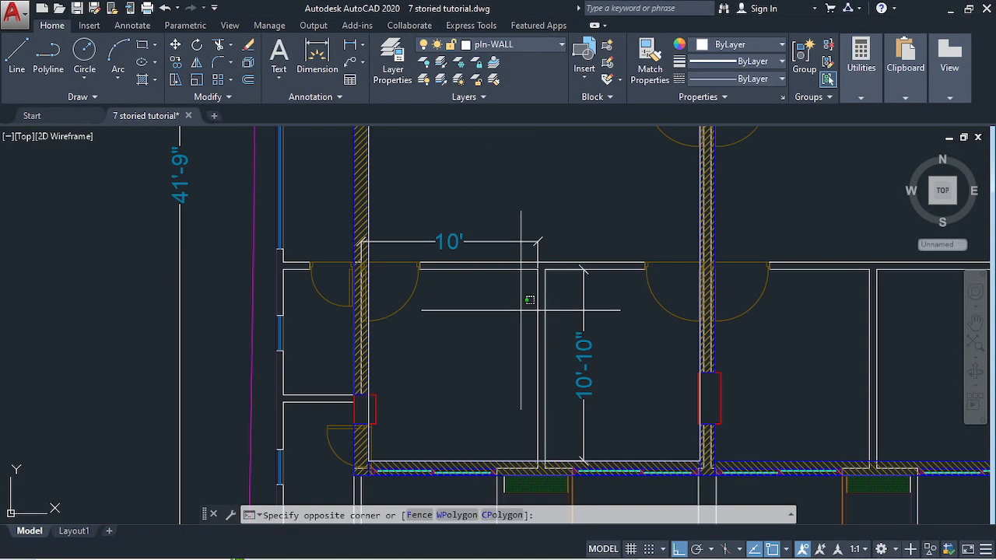
left_click(493, 250)
left_click(554, 322)
left_click(480, 366)
scroll(480, 362, "down", 2)
scroll(482, 366, "up", 2)
scroll(498, 370, "down", 2)
middle_click_drag(497, 370, 453, 395)
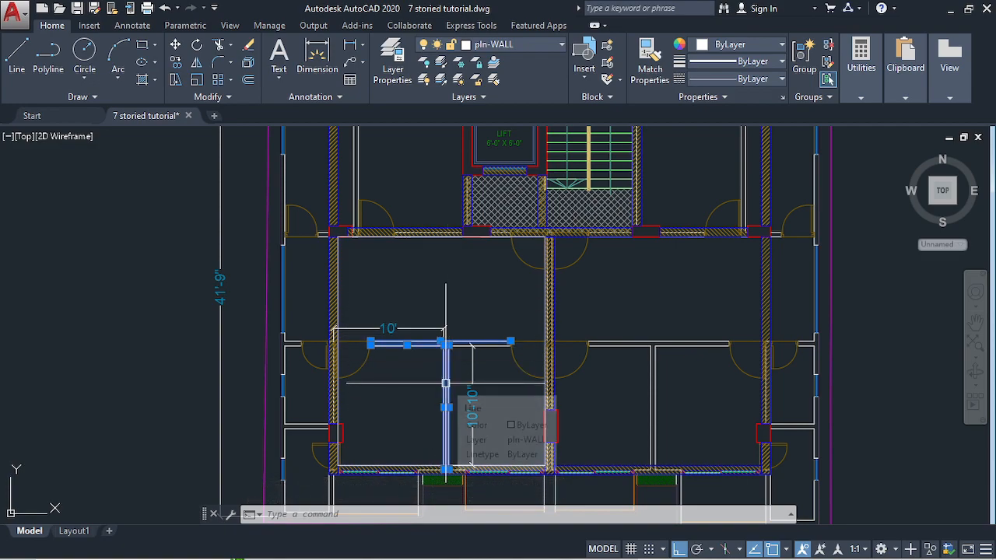
scroll(435, 360, "up", 2)
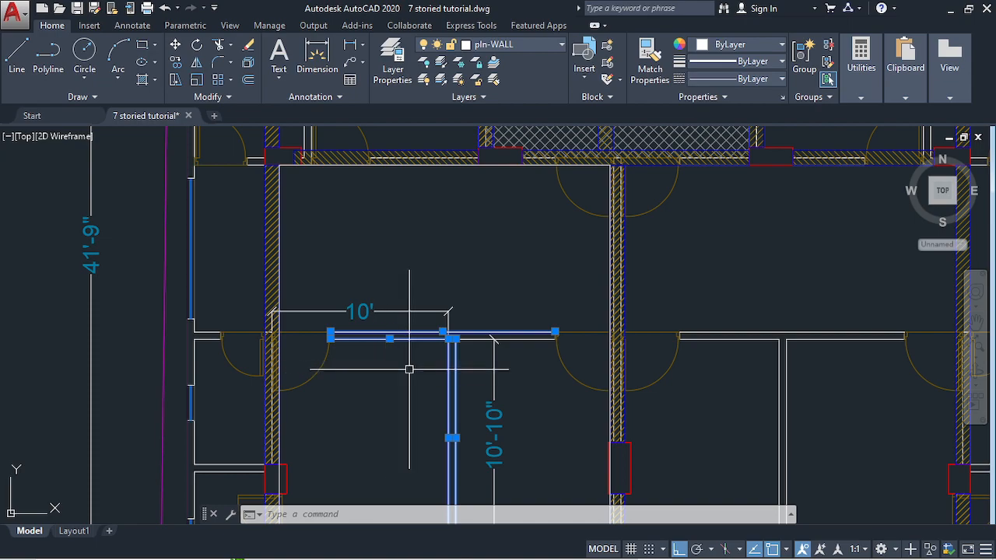
left_click(351, 273)
key("Escape")
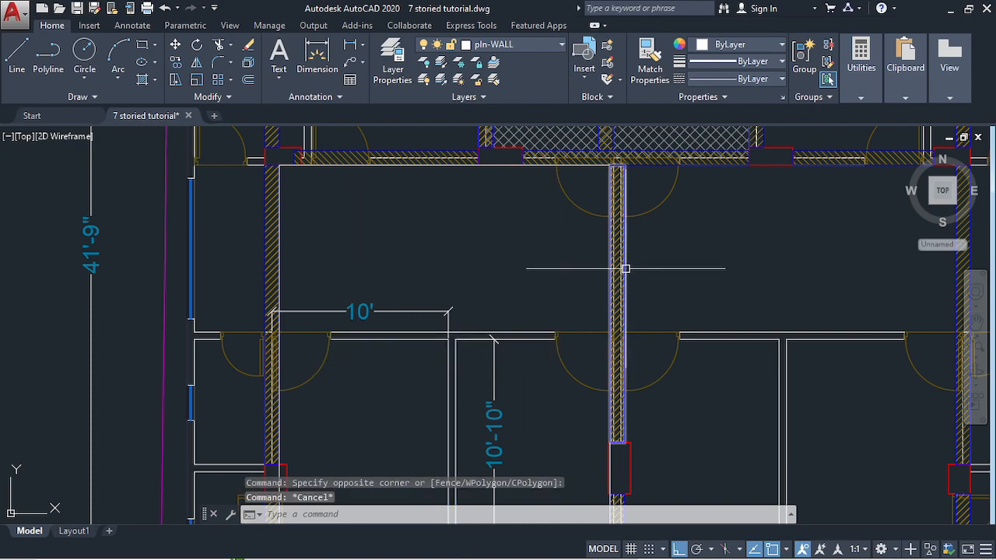
- Inspect the central wall between the two flats and its hatched beam at close range, then clear the selection
scroll(623, 265, "up", 5)
scroll(623, 265, "up", 3)
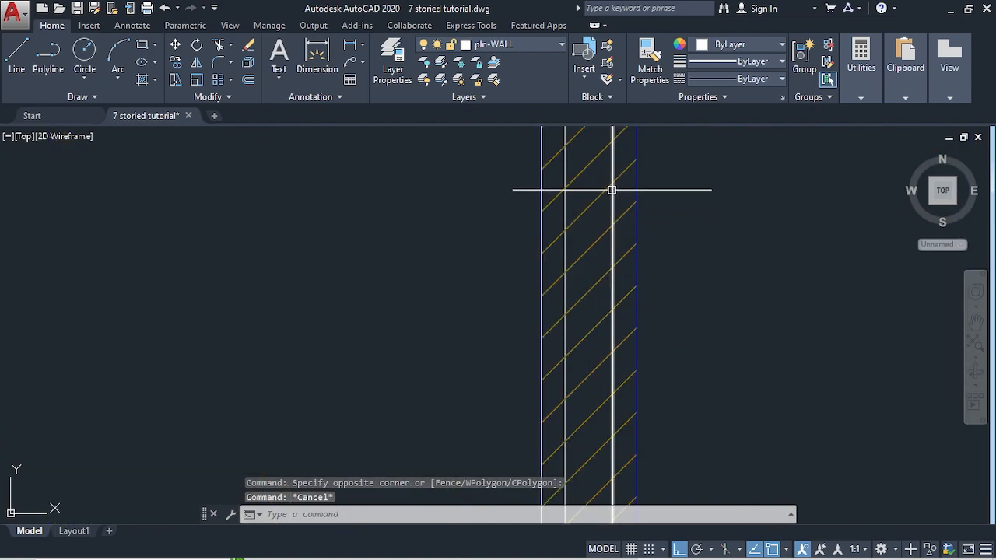
left_click(580, 192)
left_click(565, 200)
scroll(493, 300, "down", 6)
scroll(581, 345, "down", 2)
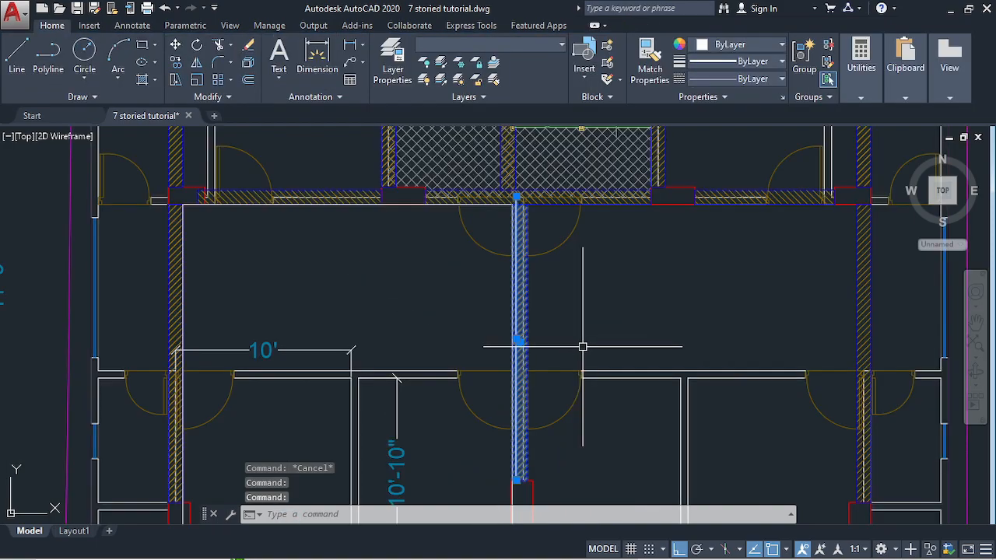
middle_click_drag(558, 348, 556, 310)
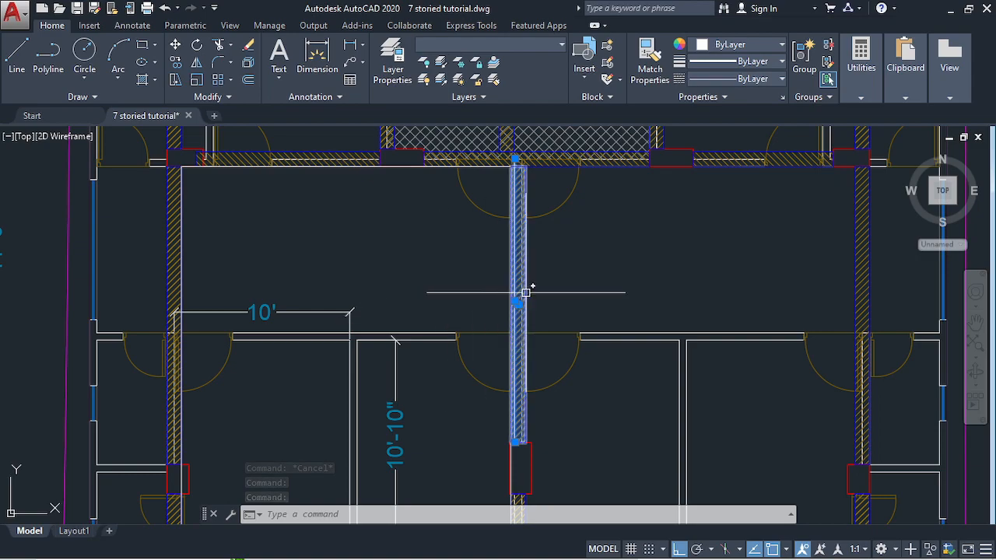
scroll(519, 295, "up", 4)
scroll(471, 349, "down", 2)
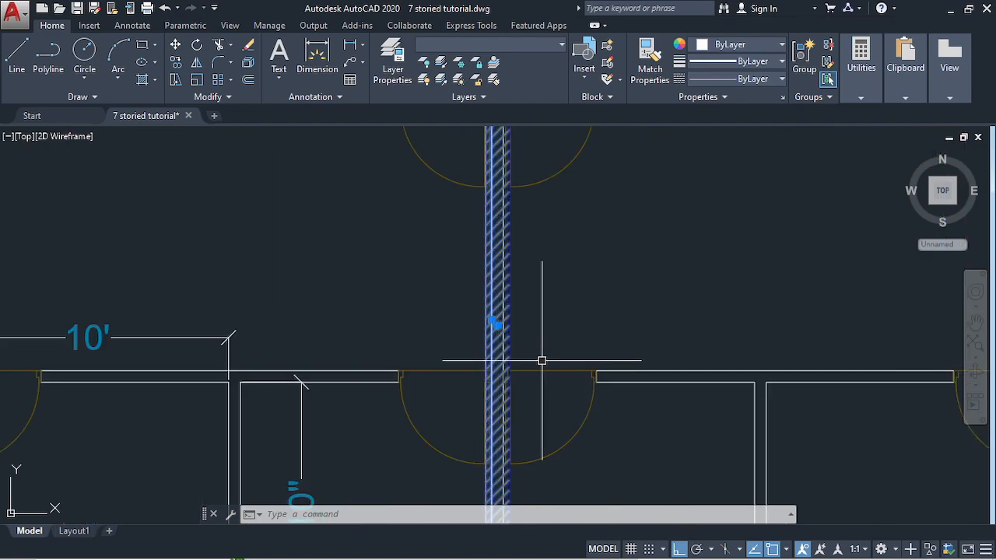
scroll(542, 349, "down", 2)
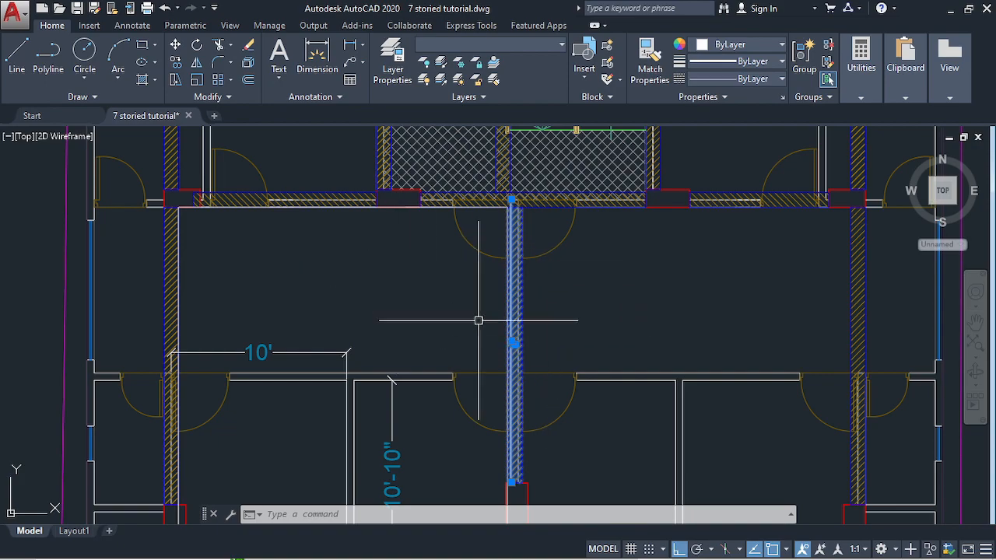
scroll(520, 320, "up", 4)
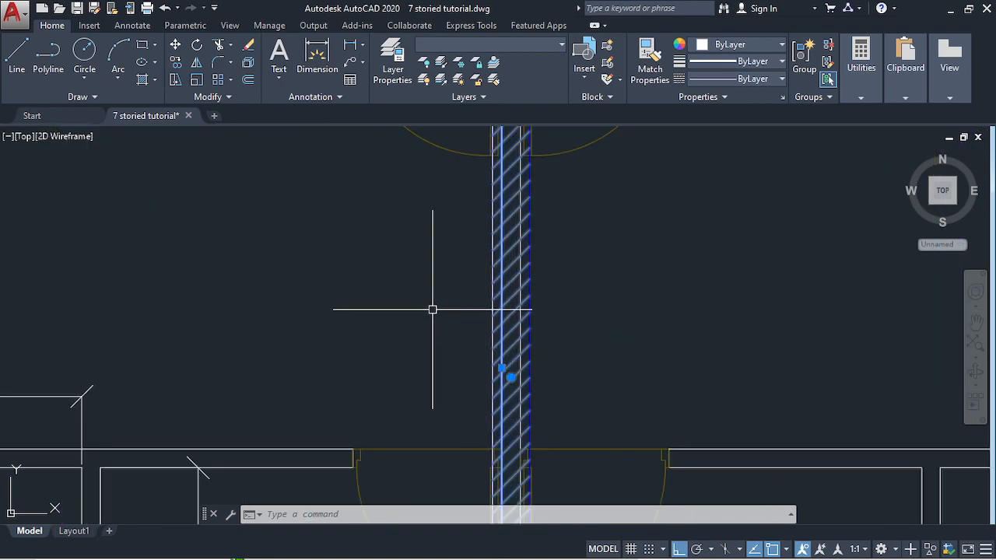
scroll(552, 297, "down", 2)
scroll(568, 274, "down", 2)
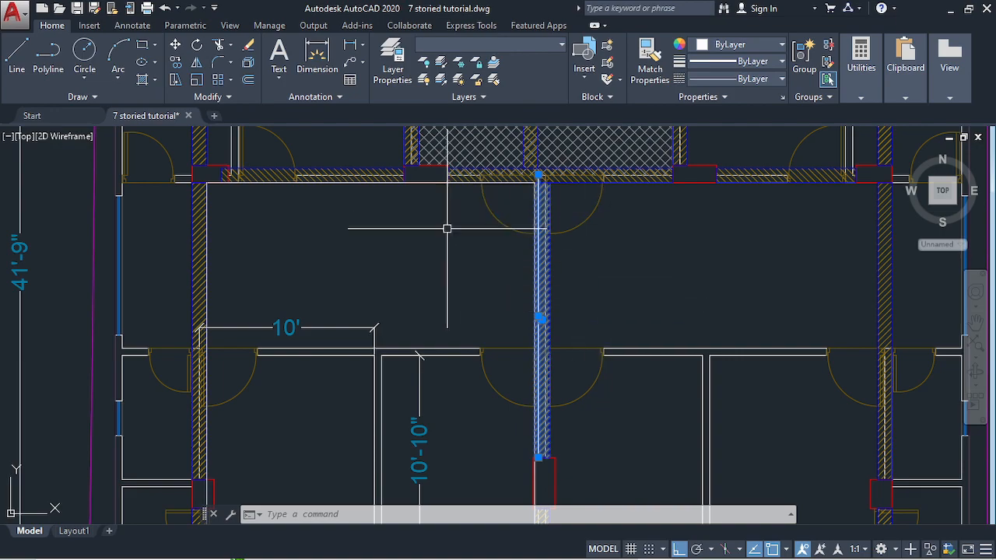
key("Escape")
- Re-examine the interior partition walls near the 10' dimension in relation to the surrounding floor plan
left_click(284, 320)
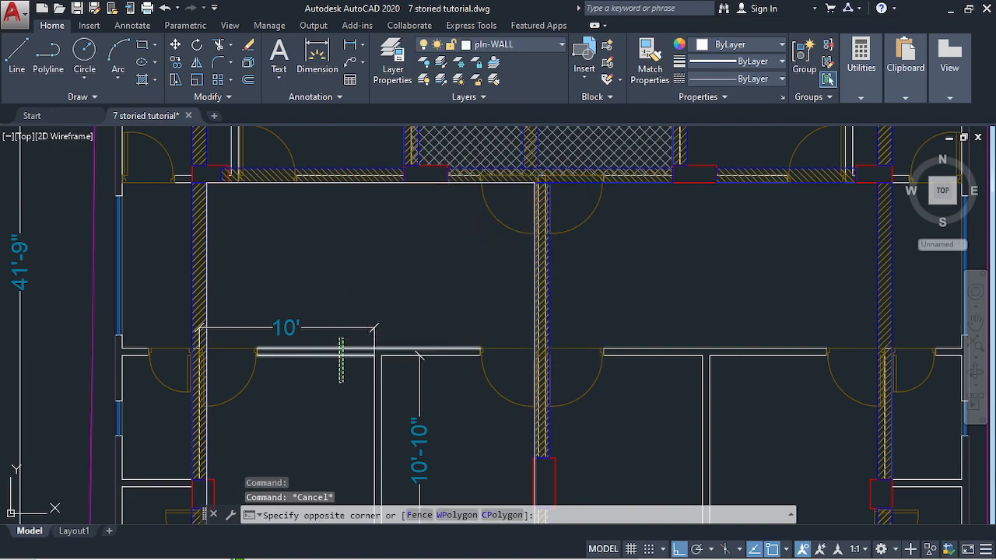
left_click(383, 373)
left_click(383, 376)
left_click(355, 370)
left_click(397, 366)
left_click(394, 332)
left_click(385, 341)
left_click(389, 344)
left_click(389, 346)
key("Escape")
scroll(467, 230, "down", 4)
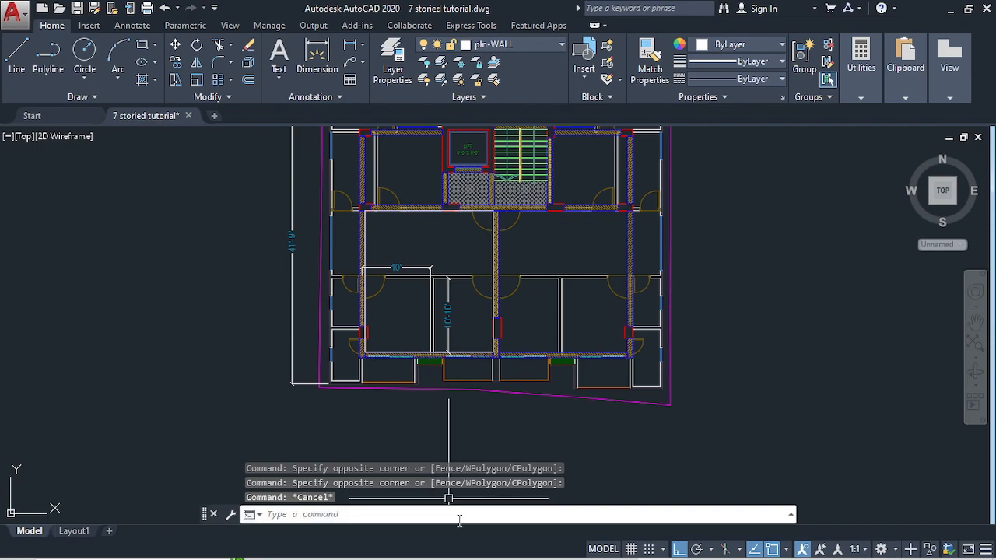
- Switch to the SUPERDEAD and LIVE LOAD PDF in Edge and review the partition wall load formula and the Wall Load (WL) formula
mouse_move(589, 548)
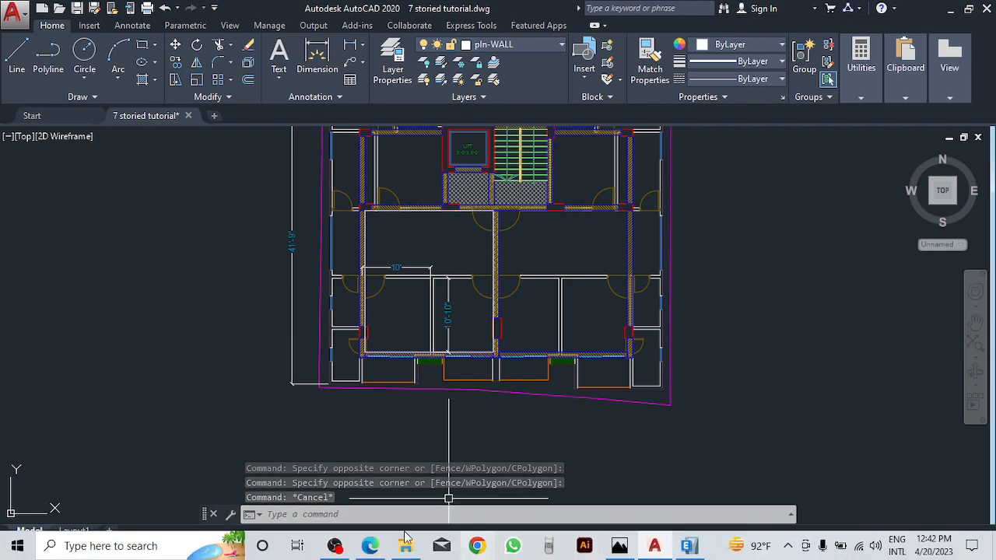
left_click(380, 551)
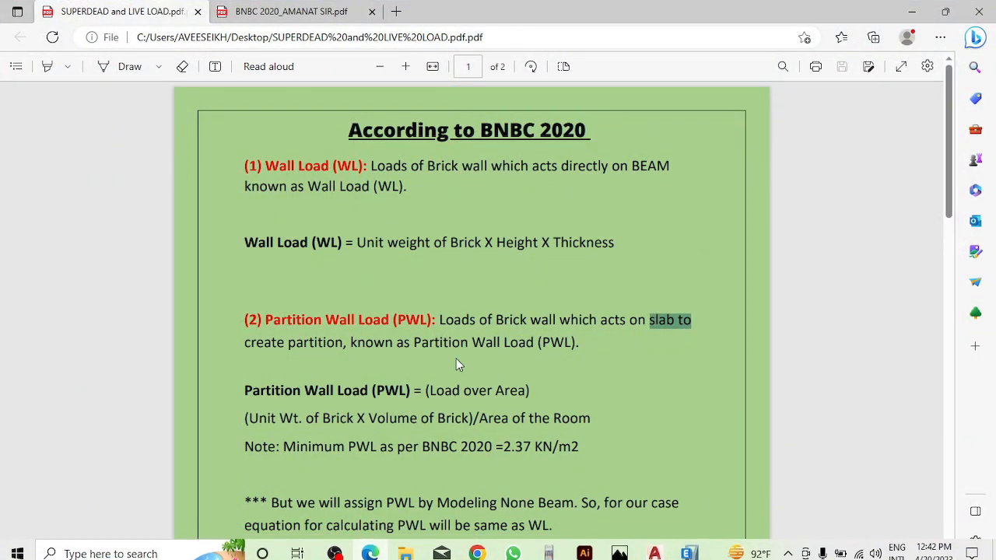
scroll(476, 354, "down", 3)
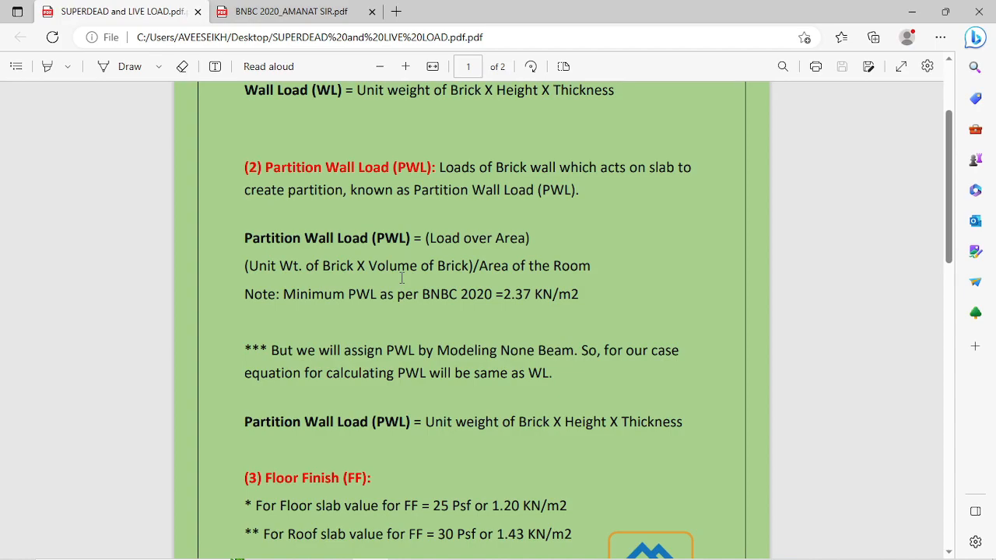
left_click_drag(535, 293, 577, 289)
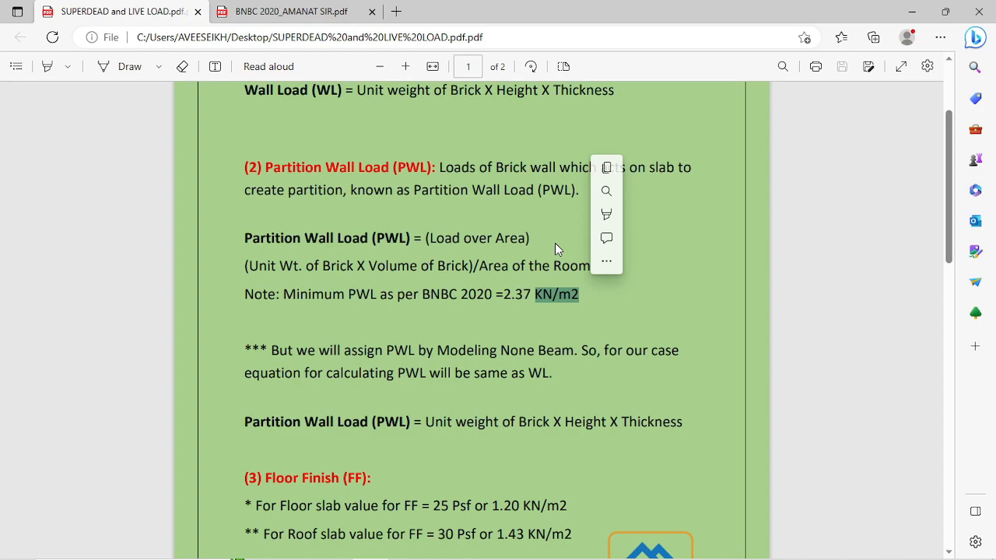
scroll(558, 246, "up", 2)
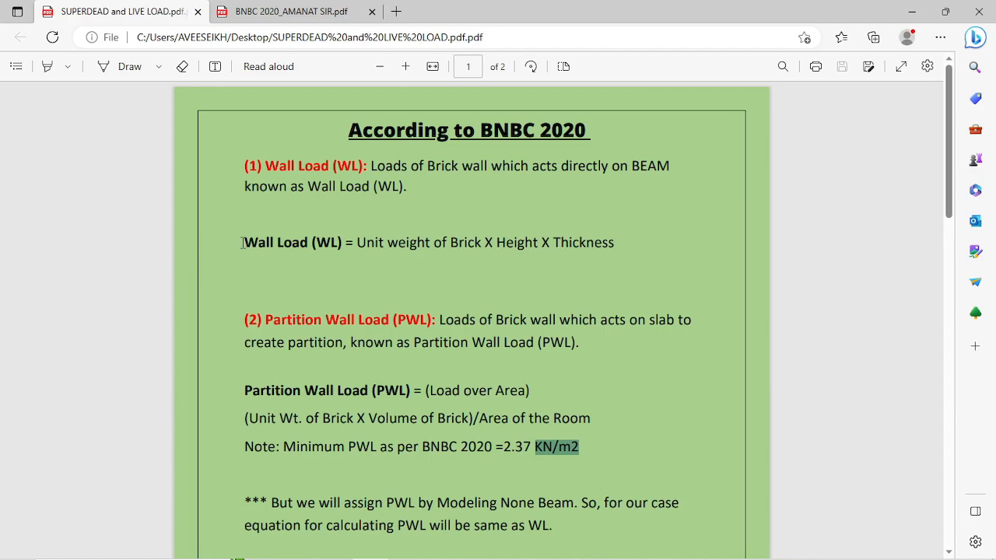
left_click_drag(242, 244, 482, 242)
left_click(370, 243)
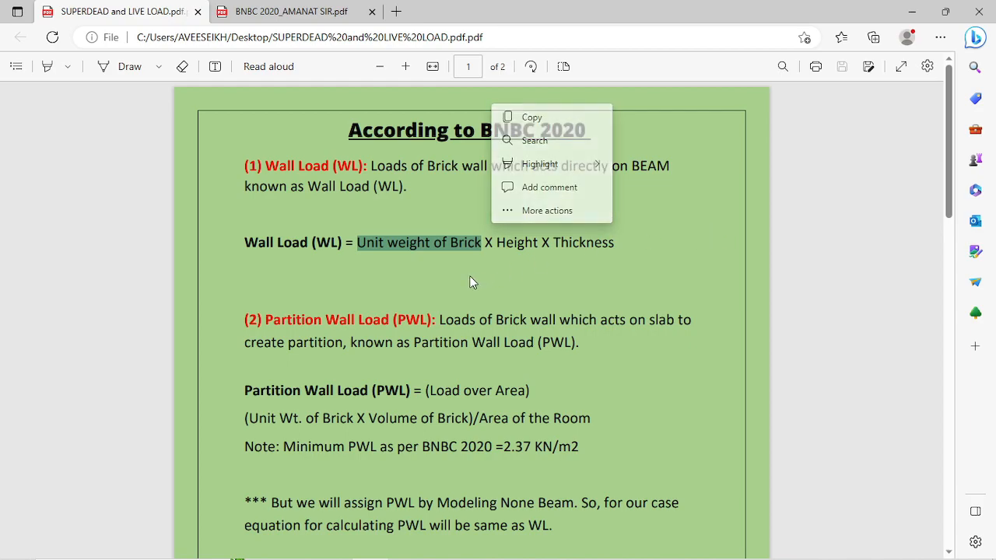
- Read the BNBC 2020 minimum PWL note and the rule on assigning partition wall load by modeling None Beam
scroll(512, 308, "down", 2)
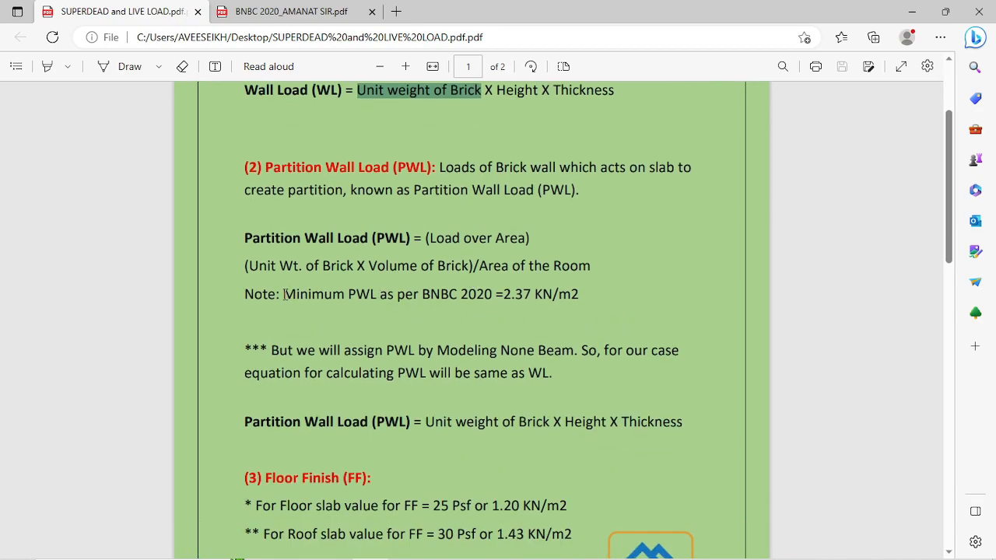
left_click_drag(285, 294, 589, 296)
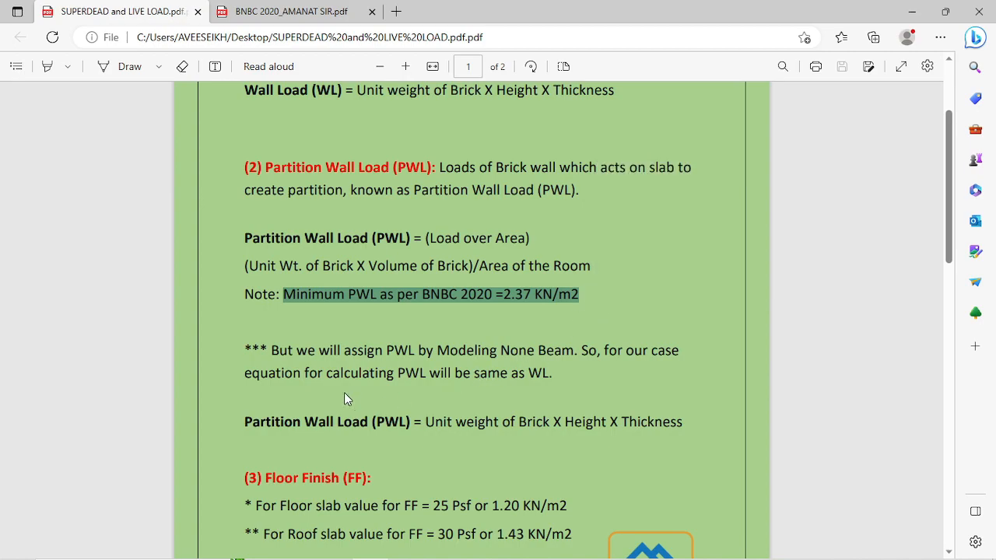
scroll(346, 385, "down", 1)
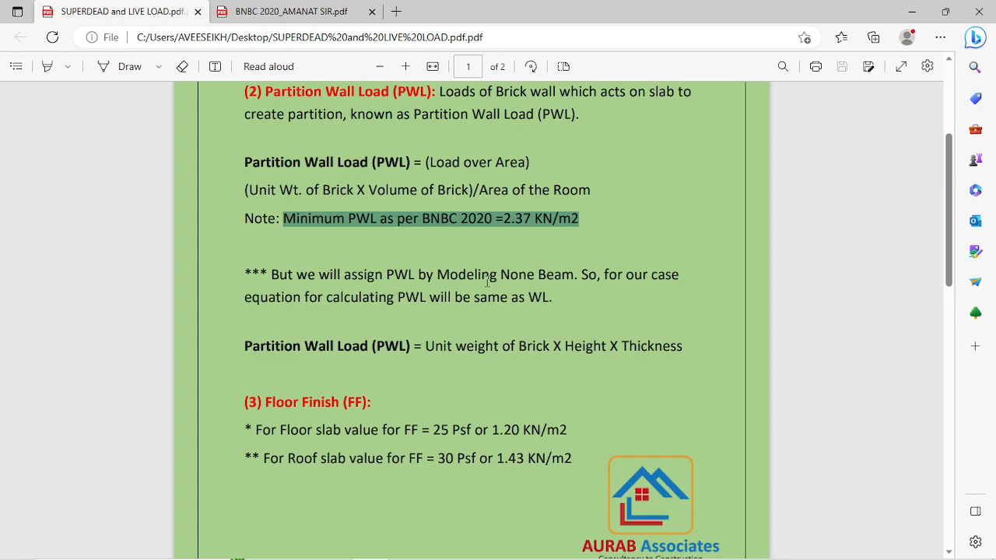
left_click_drag(495, 277, 570, 276)
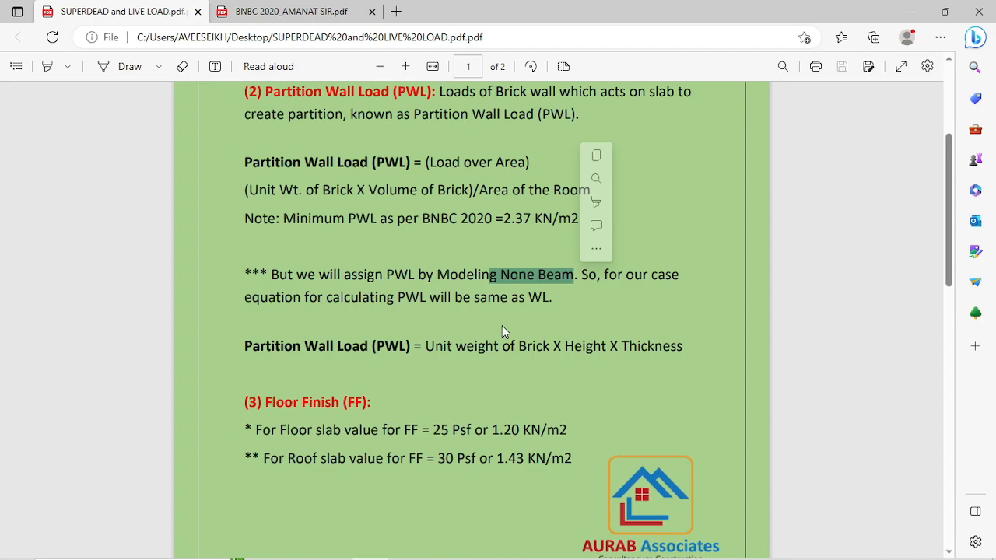
- Switch to the 7 storied tutorial drawing in AutoCAD, select the partition walls with their 10' and 10'-10" dimensions for inspection, and clear the selection
left_click(917, 11)
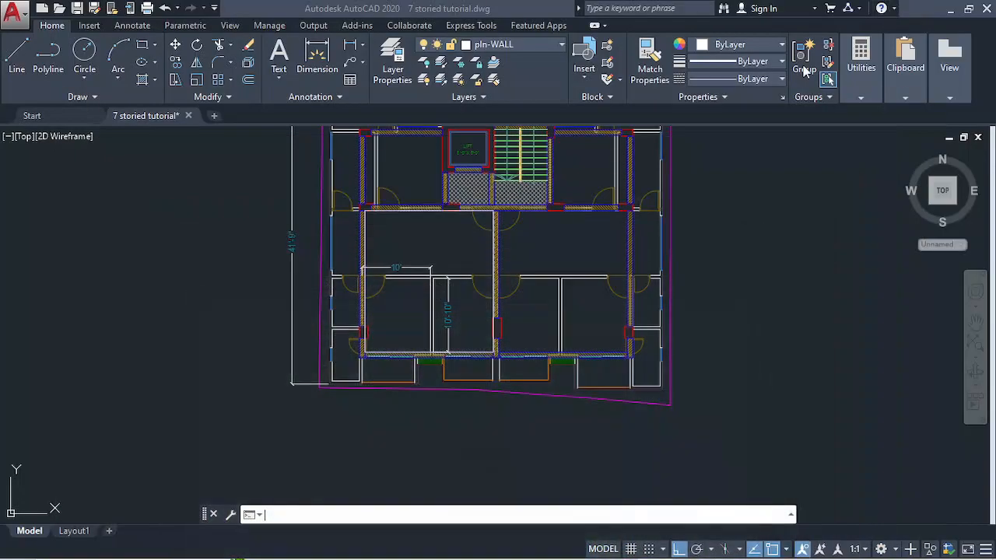
scroll(465, 287, "up", 6)
left_click(354, 277)
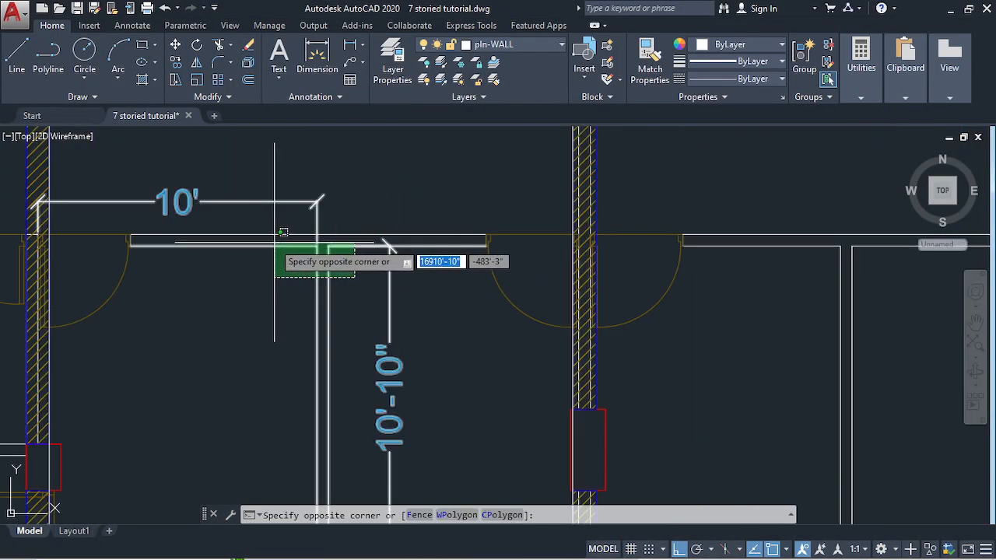
left_click(268, 234)
scroll(455, 256, "down", 3)
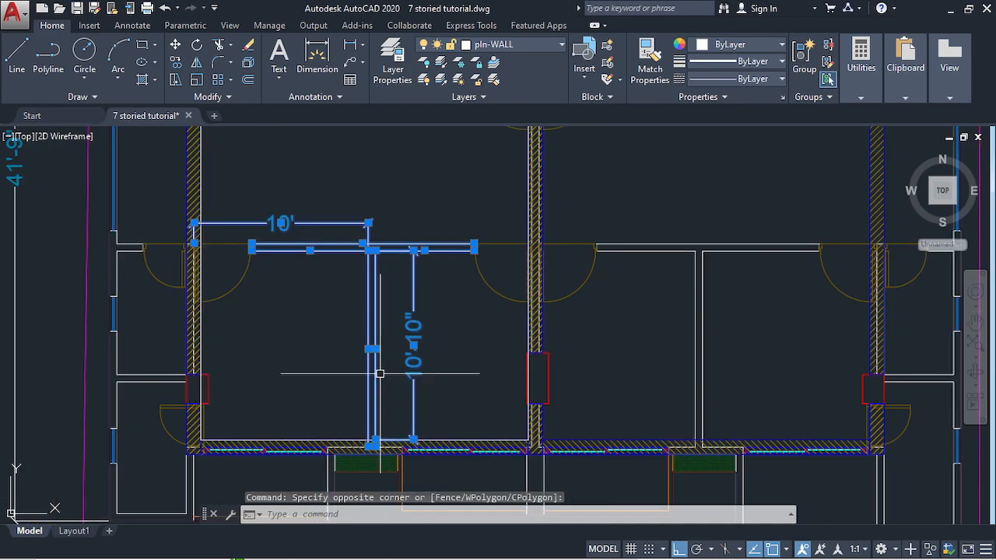
scroll(380, 376, "down", 2)
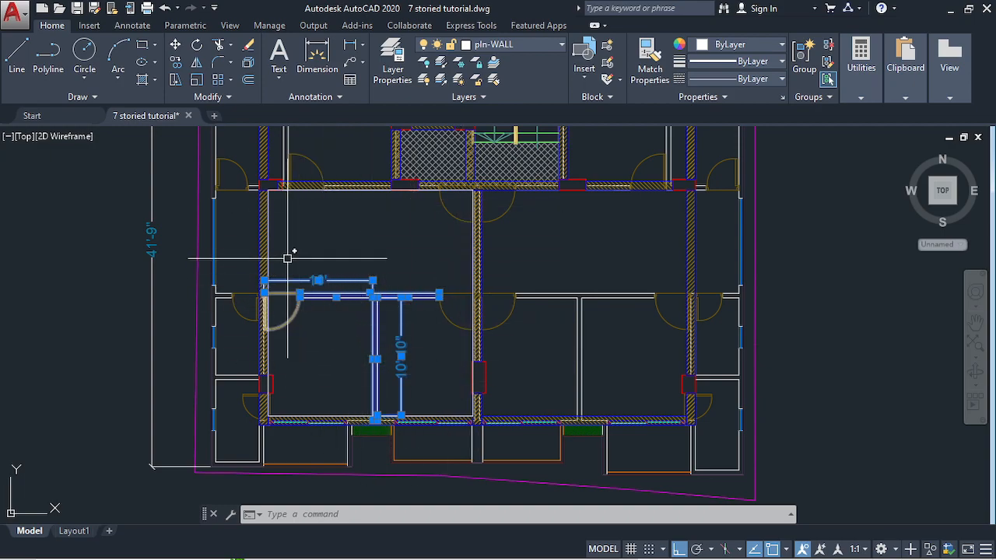
scroll(350, 335, "up", 2)
key("Escape")
- Pick out the horizontal and vertical partition walls separately beside the 10' dimension, deselect them, and view them within the whole floor plan
left_click(351, 330)
left_click(341, 265)
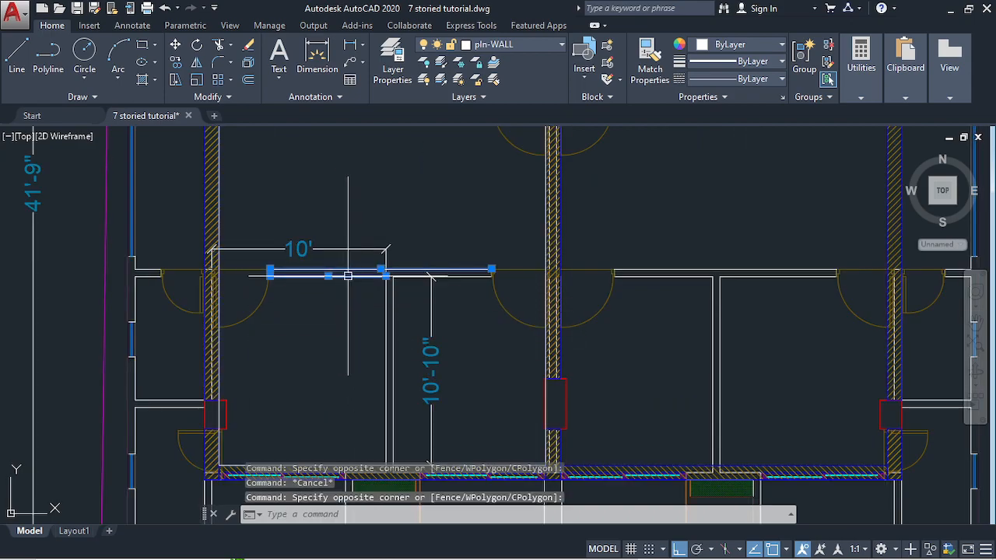
left_click(409, 286)
left_click(405, 259)
left_click(411, 323)
left_click(376, 311)
scroll(360, 334, "down", 2)
key("Escape")
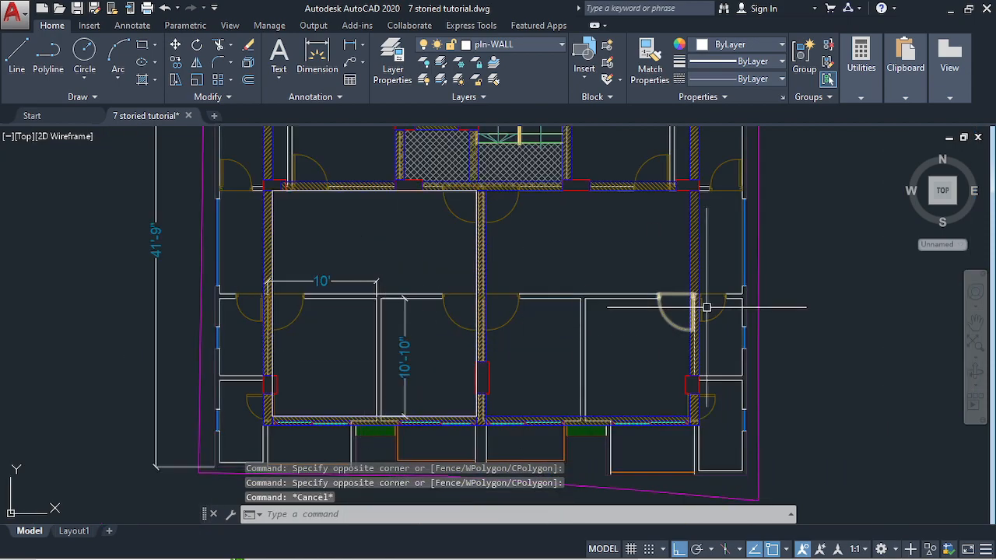
scroll(467, 372, "down", 2)
scroll(430, 284, "down", 1)
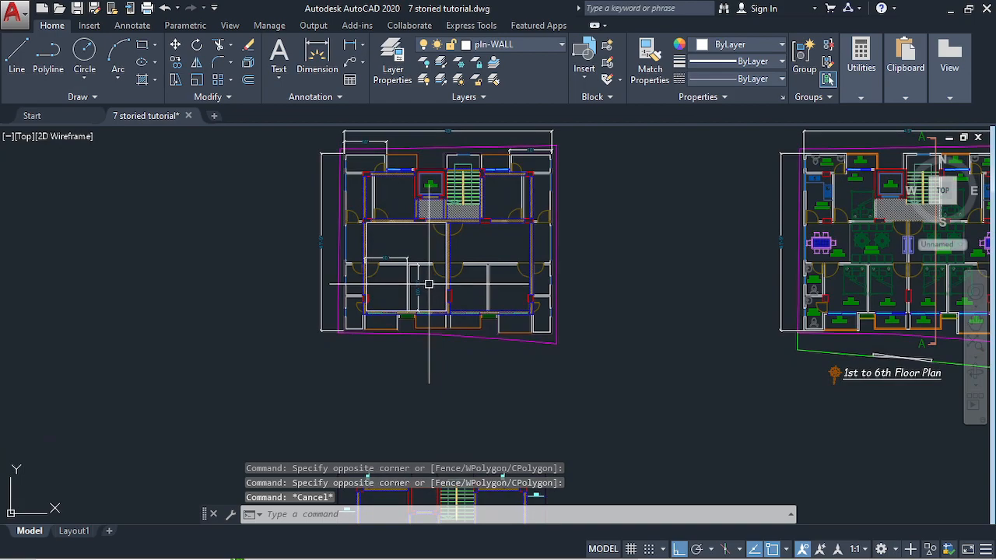
scroll(431, 284, "up", 4)
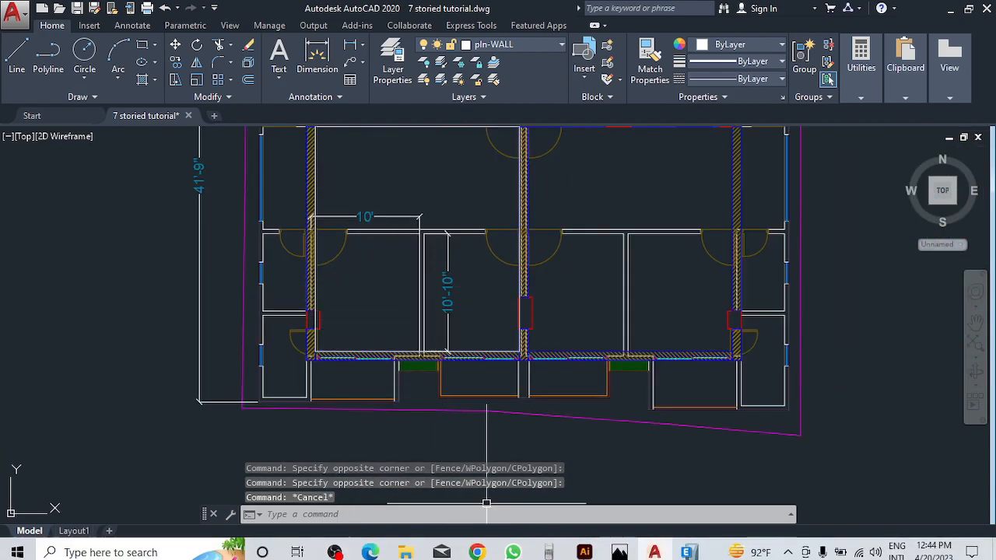
- Check the ETABS model briefly, return to the load PDF in Edge and read the floor finish values for floor and roof slabs
left_click(688, 548)
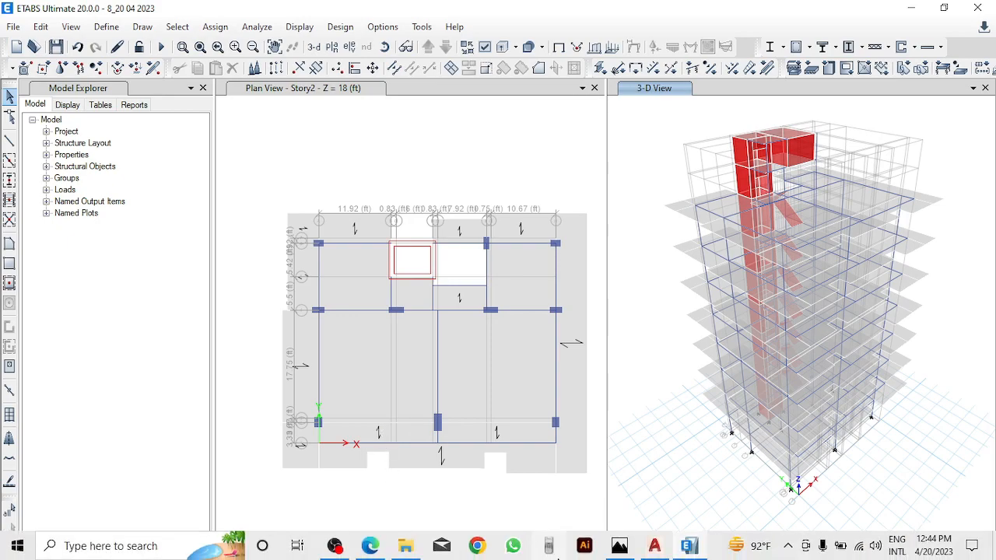
left_click(371, 548)
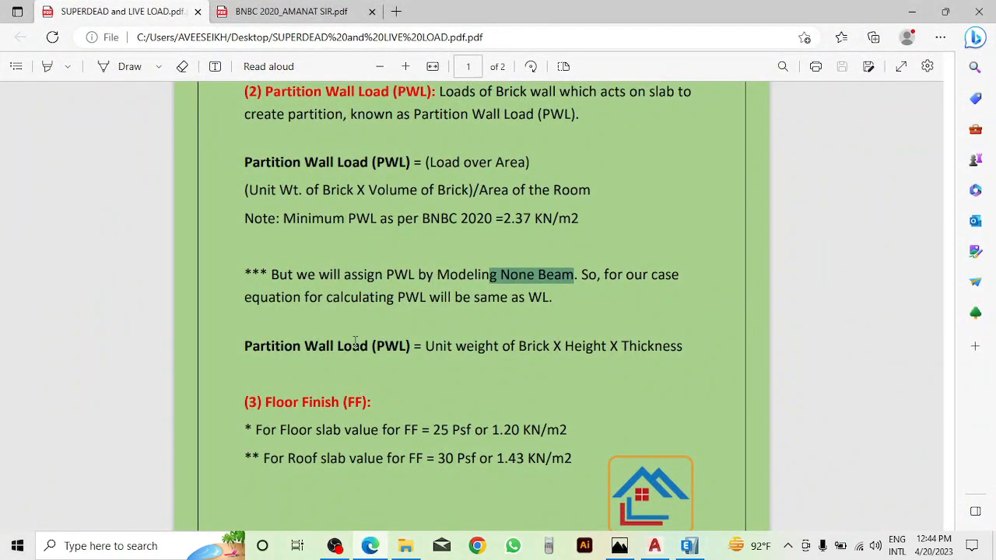
scroll(356, 350, "down", 2)
scroll(349, 304, "up", 1)
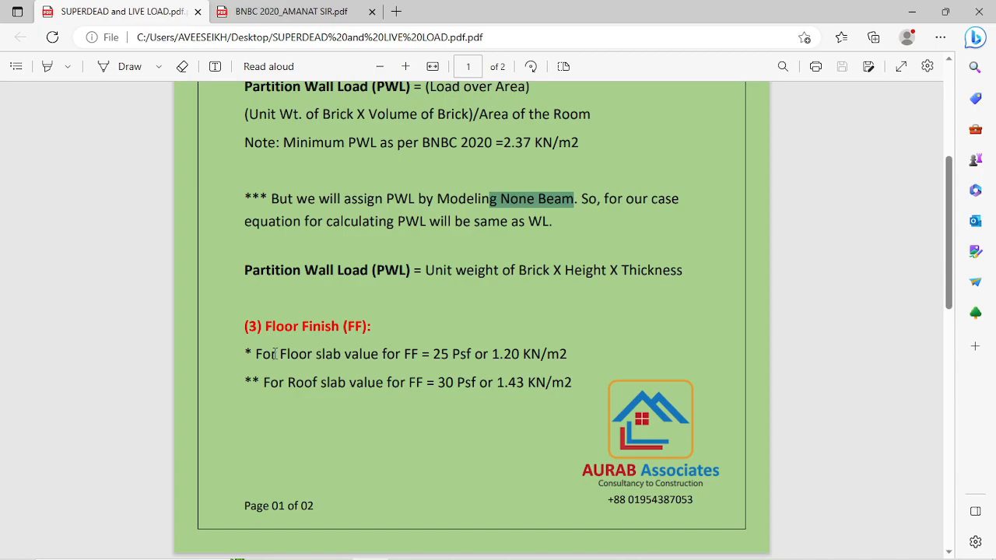
left_click_drag(258, 356, 574, 353)
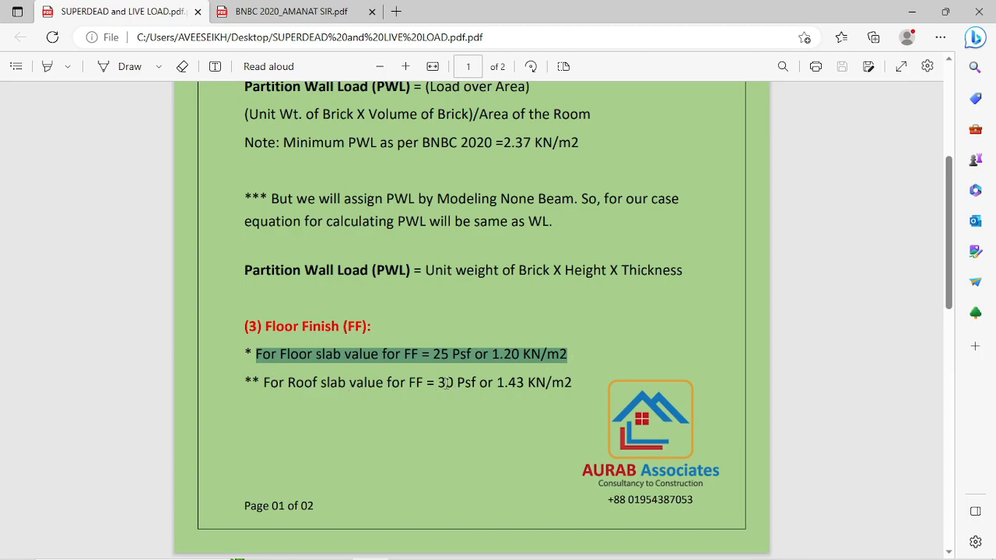
left_click_drag(436, 383, 569, 382)
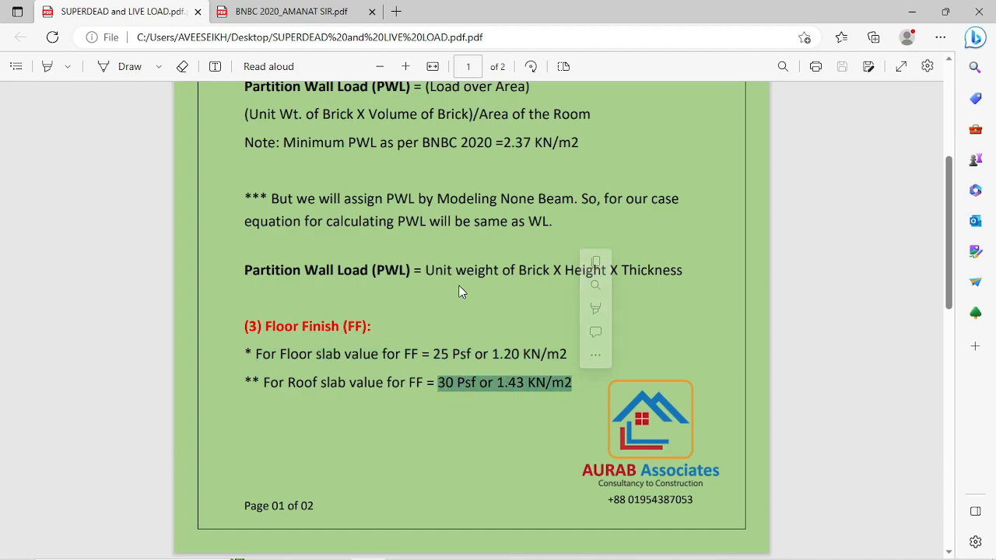
- Review the Live Load (LL) section for residential buildings by units per floor and for stairs and exit ways
scroll(460, 293, "down", 4)
scroll(459, 295, "down", 1)
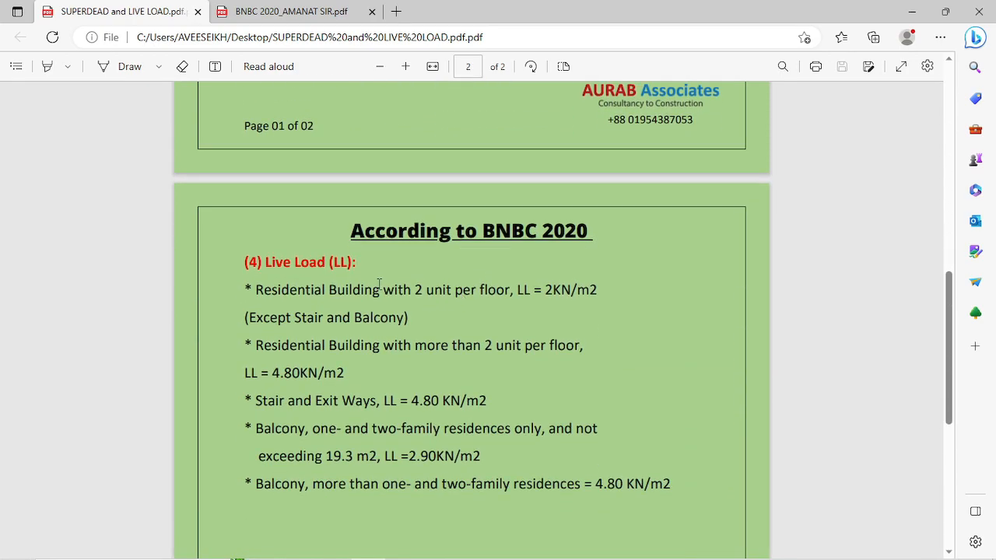
scroll(378, 281, "down", 1)
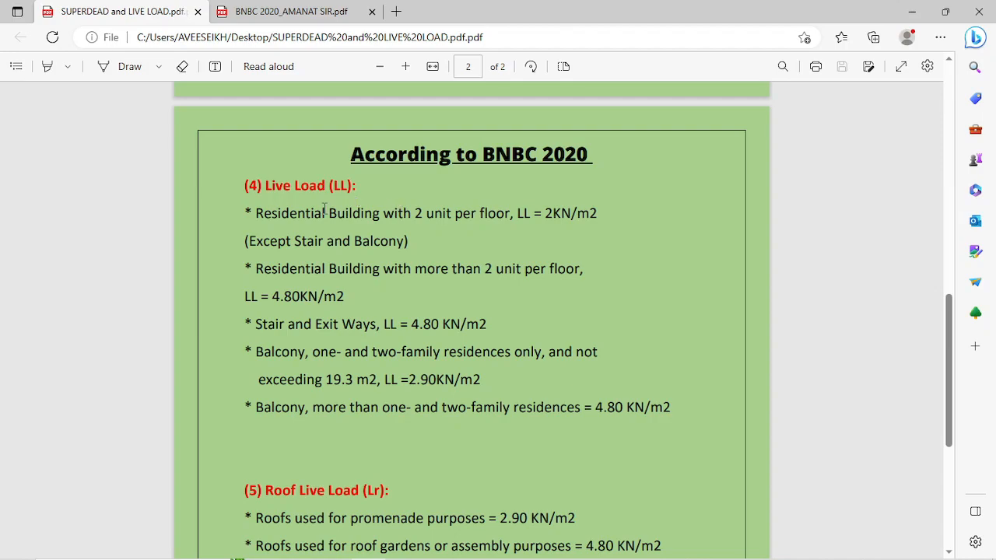
left_click_drag(264, 214, 598, 214)
left_click(548, 222)
left_click_drag(244, 241, 420, 243)
left_click(430, 271)
left_click_drag(241, 297, 351, 286)
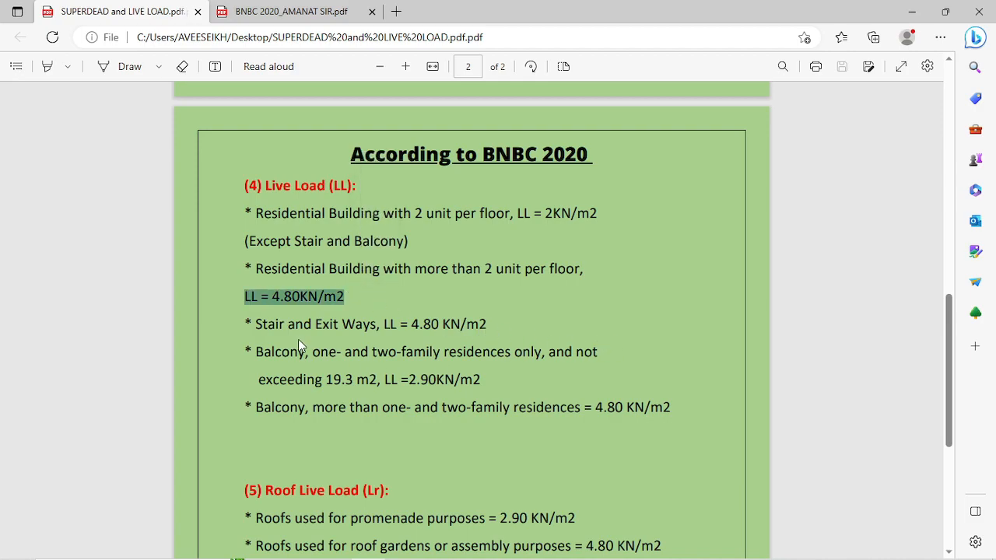
left_click_drag(254, 324, 490, 324)
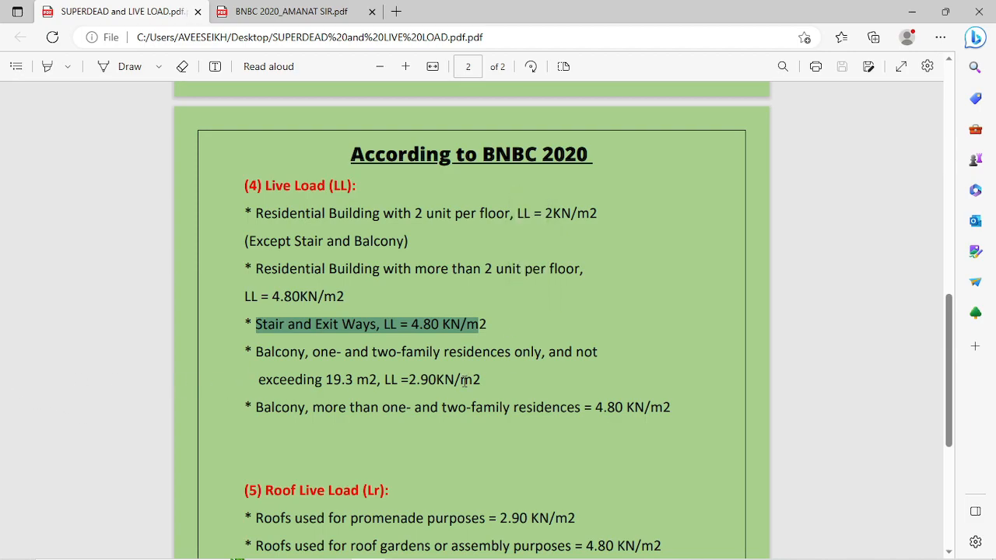
- Study the balcony live load rules for one- and two-family and larger residences, continuing to the Roof Live Load (Lr) section
scroll(490, 341, "down", 1)
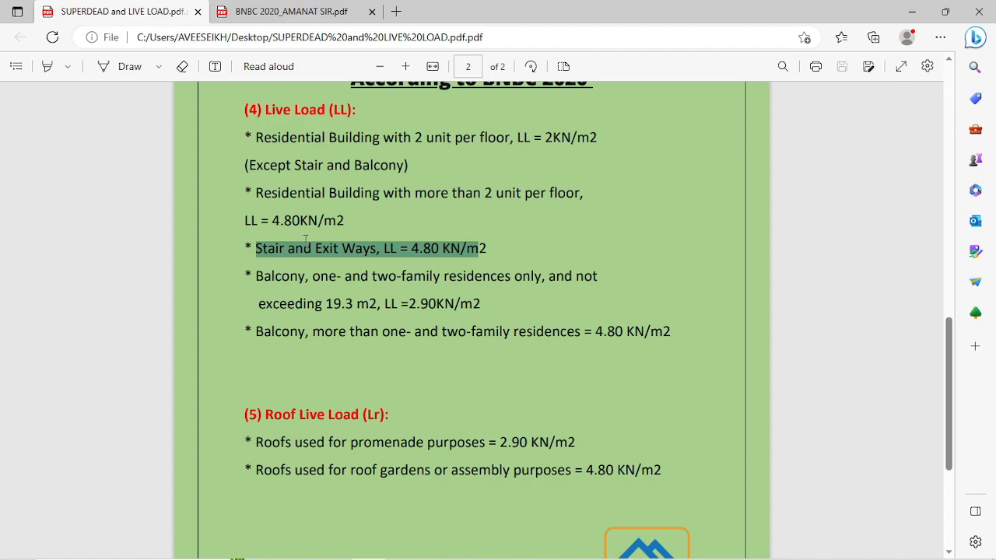
left_click_drag(353, 168, 407, 168)
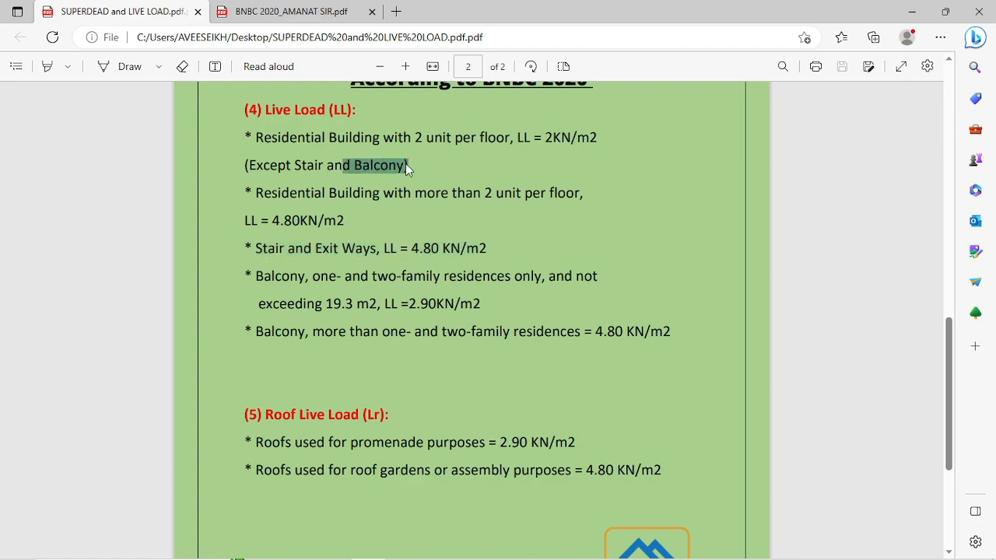
left_click(291, 283)
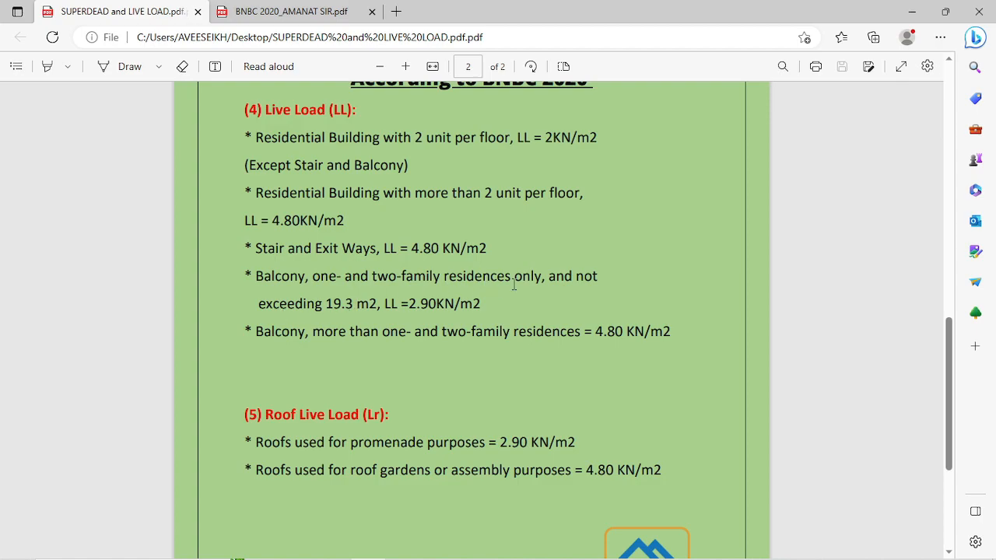
left_click_drag(327, 303, 377, 309)
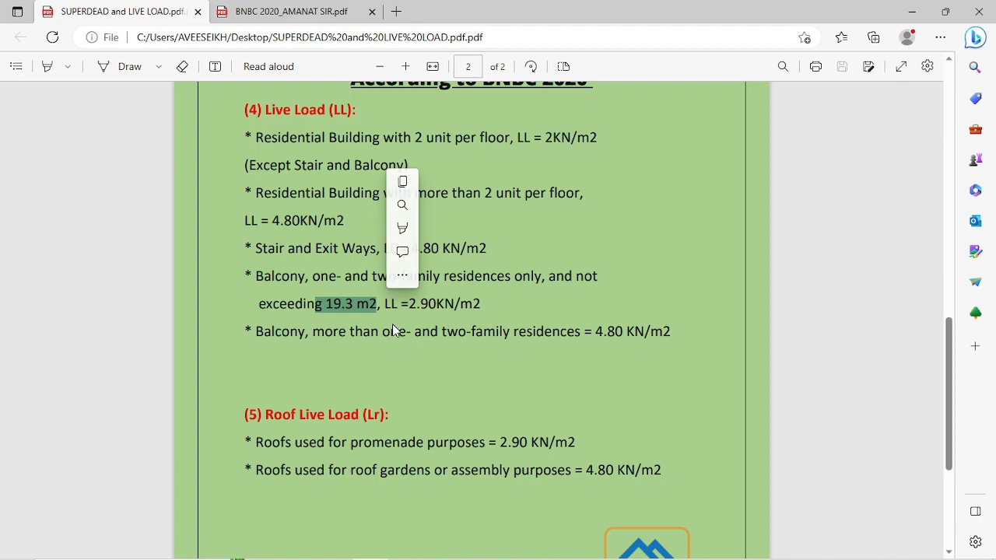
left_click(317, 284)
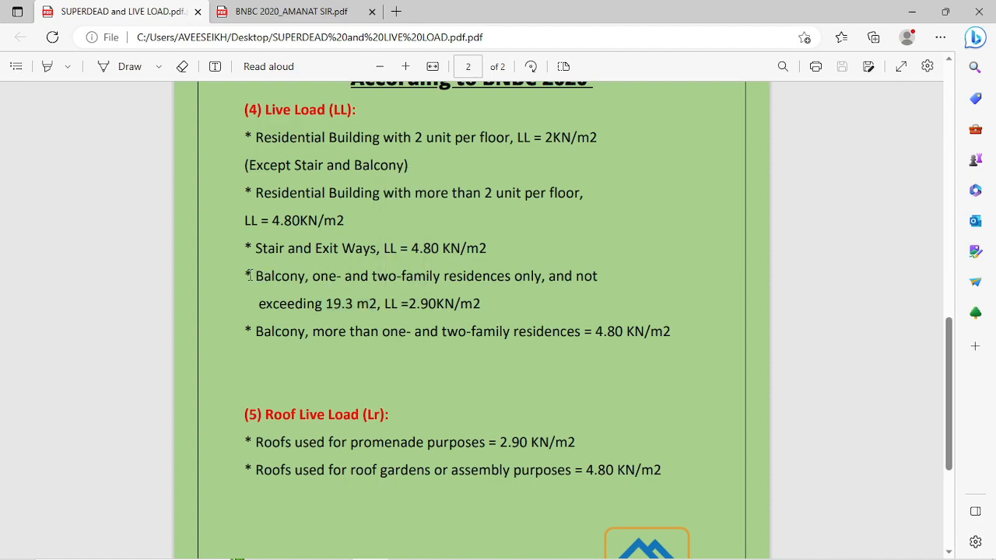
left_click_drag(249, 275, 611, 275)
left_click(480, 305)
left_click_drag(384, 304, 481, 304)
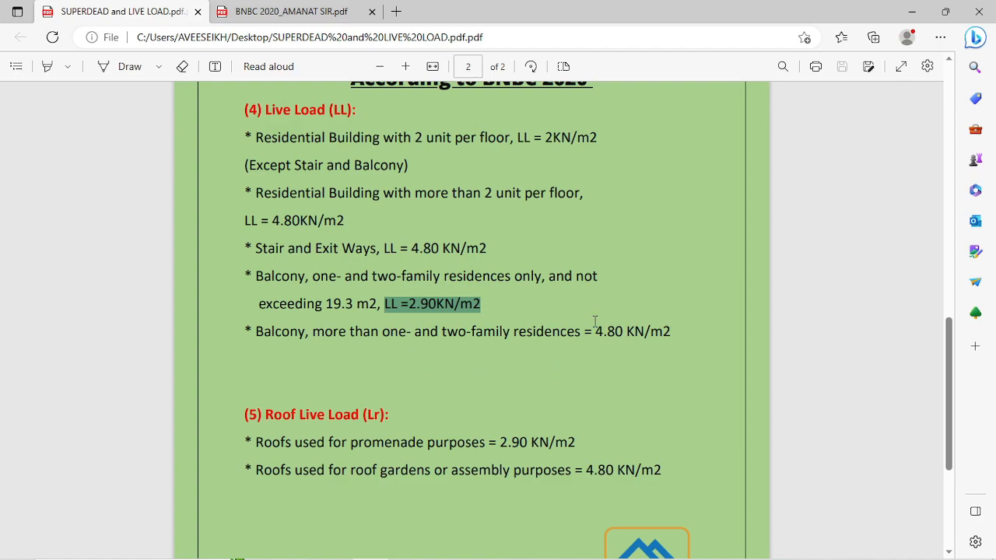
left_click_drag(589, 332, 672, 343)
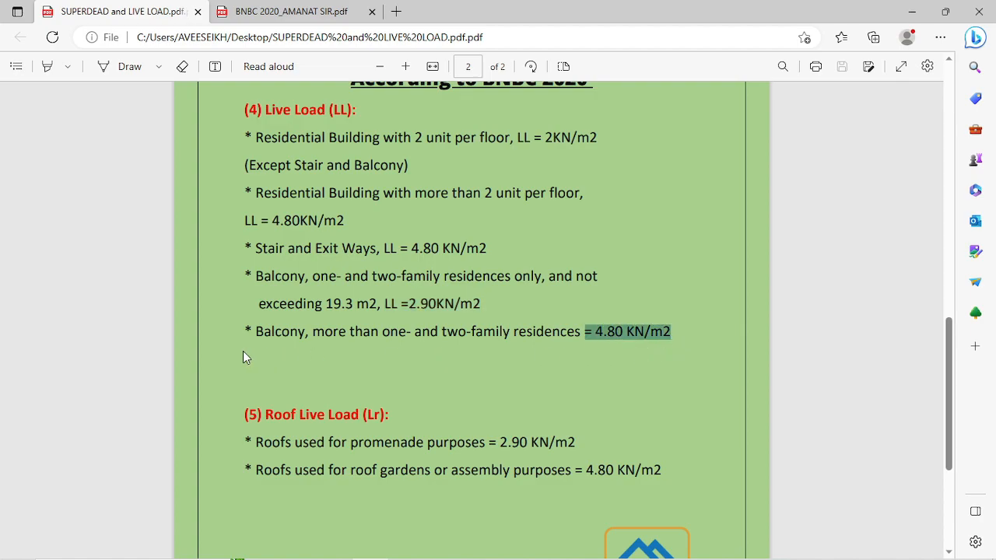
scroll(309, 315, "down", 2)
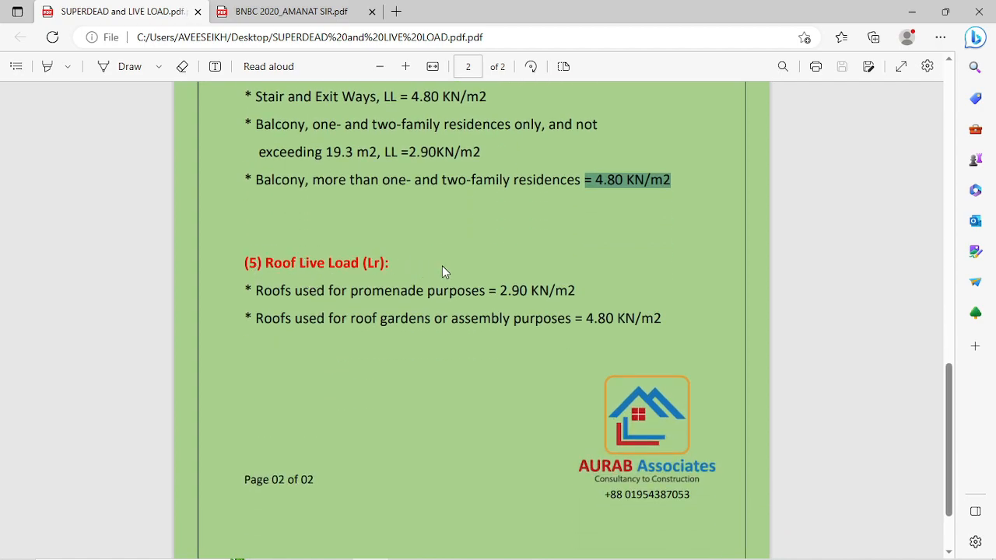
- Read the roof live load values for promenade roofs and for roofs used for gardens or assembly
left_click_drag(245, 290, 483, 289)
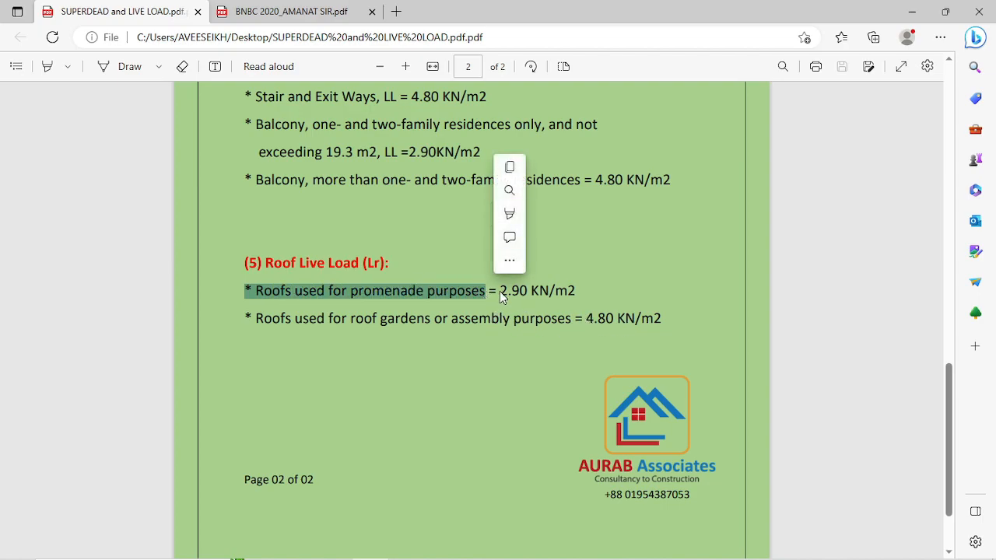
left_click(500, 290)
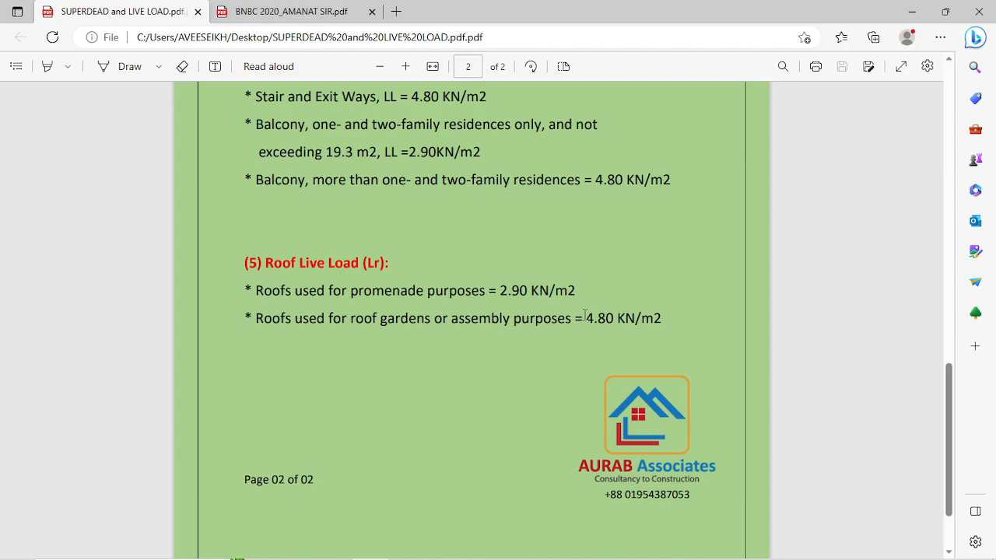
left_click_drag(584, 317, 654, 318)
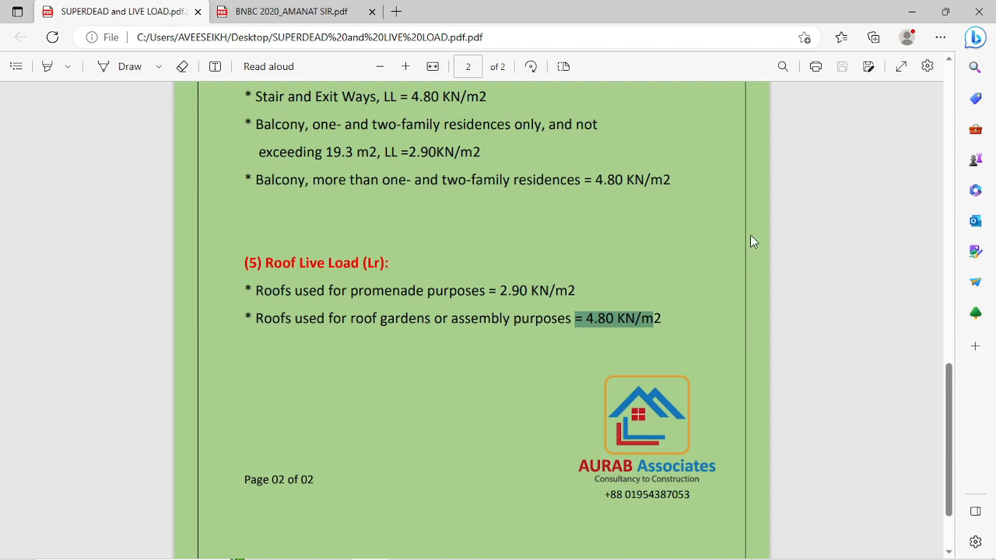
- Minimize the load PDF, look over the floor plan of 7 storied tutorial.dwg in AutoCAD, and return to ETABS
left_click(912, 12)
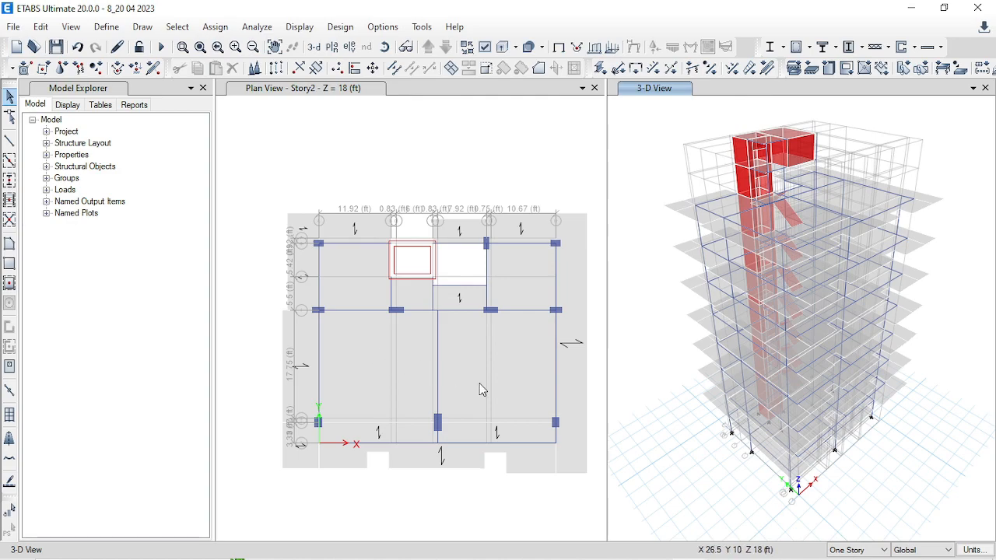
mouse_move(769, 554)
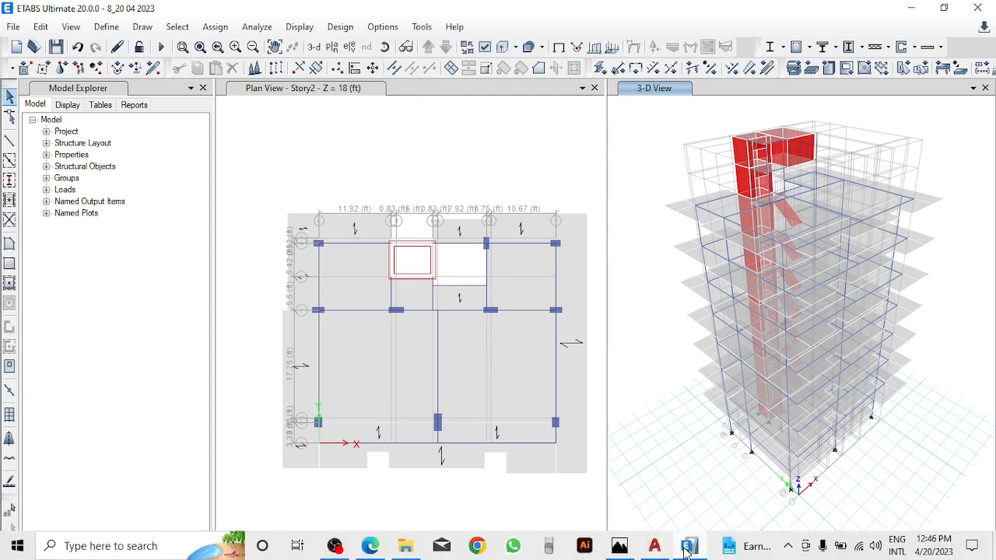
mouse_move(657, 549)
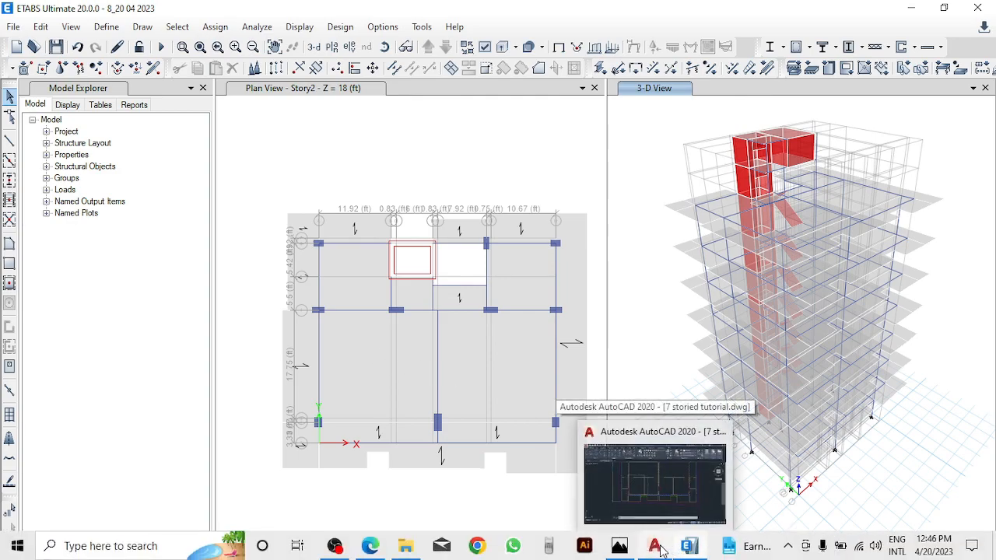
left_click(657, 549)
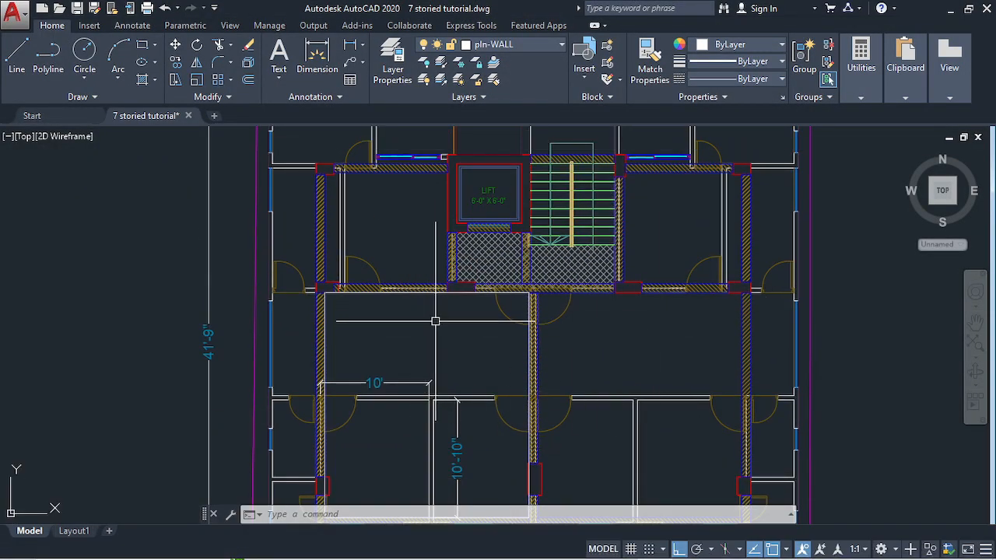
left_click(480, 474)
mouse_move(660, 555)
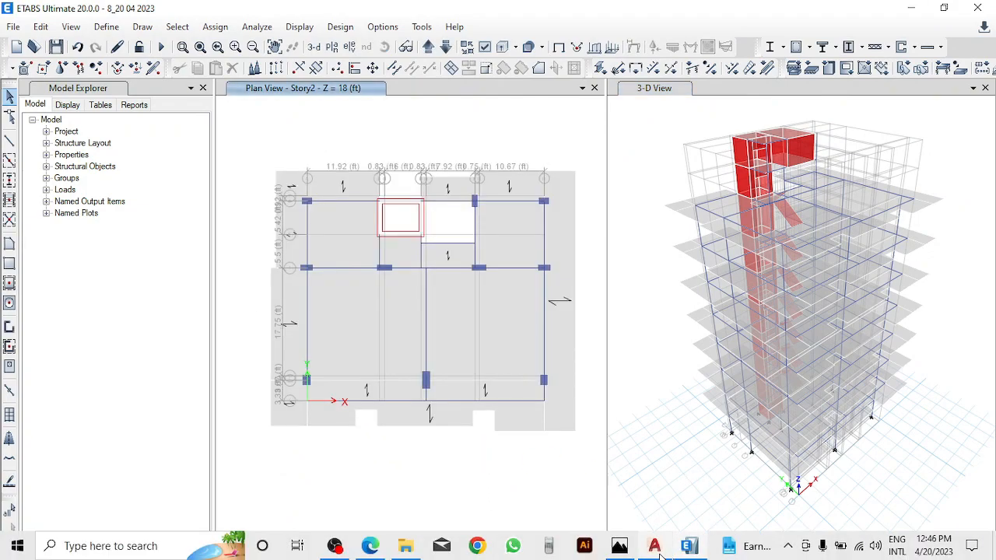
left_click(548, 545)
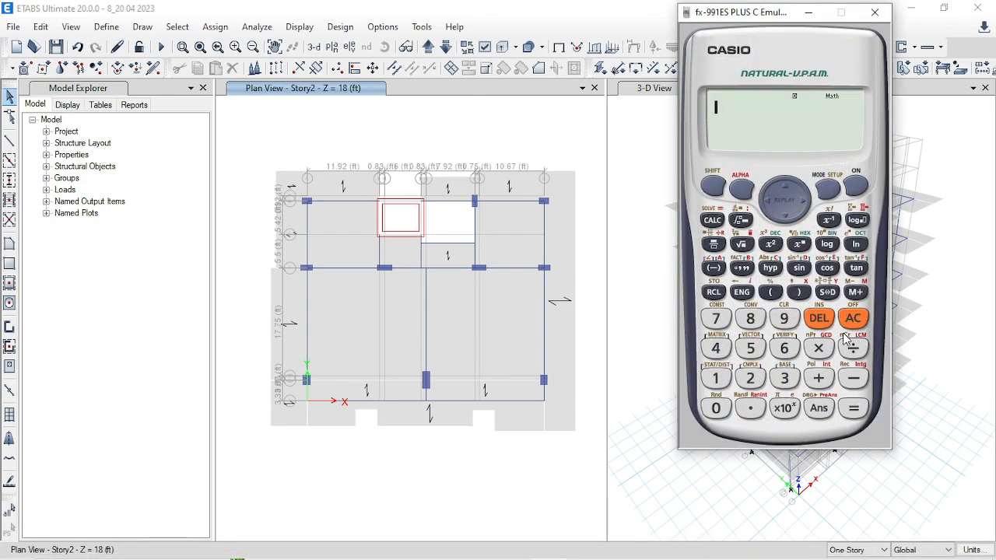
left_click(716, 378)
left_click(786, 319)
left_click(749, 411)
left_click(748, 381)
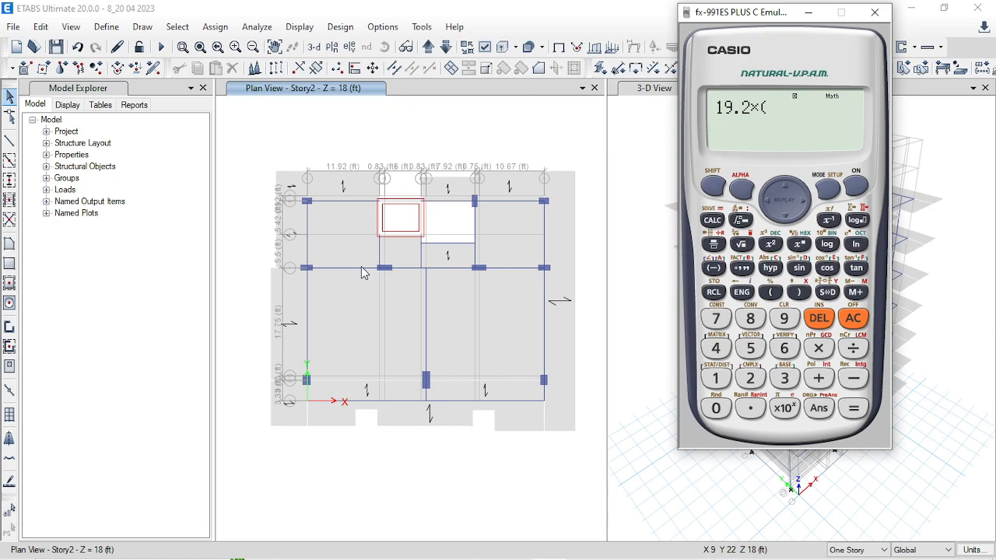
- Inspect the section assignments of the upper-left beam and its adjoining slab on Story2, closing each information window without changes
left_click(345, 200)
right_click(345, 200)
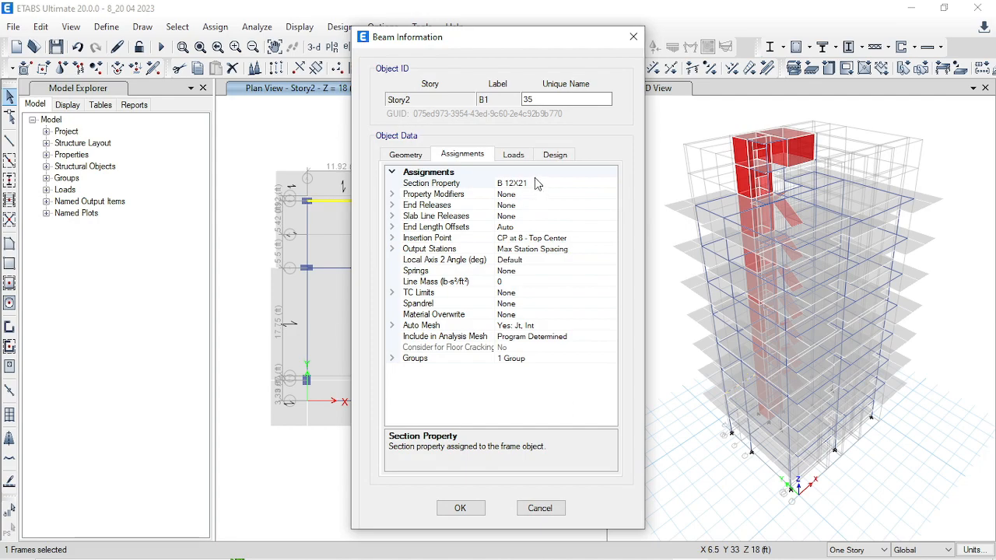
key("Escape")
left_click(339, 226)
right_click(339, 226)
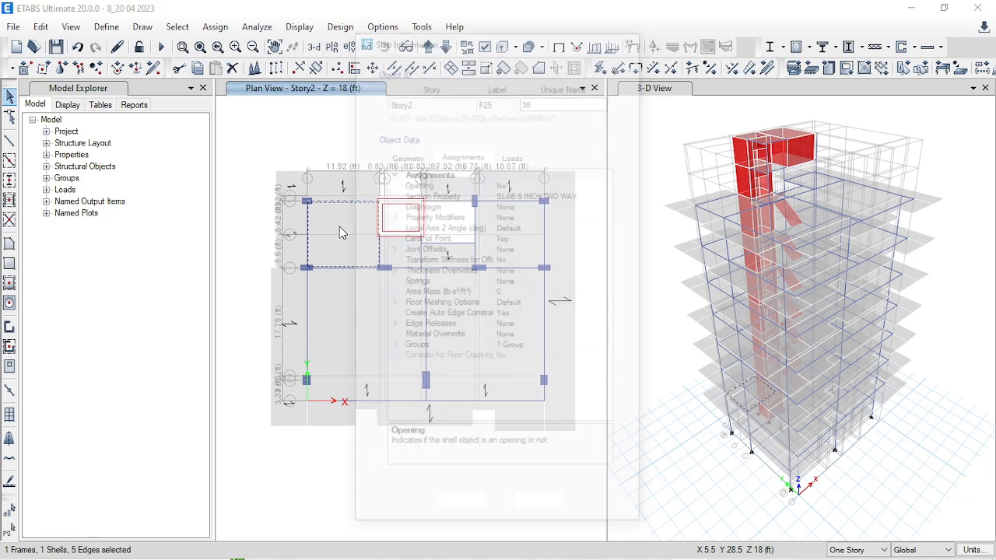
key("Escape")
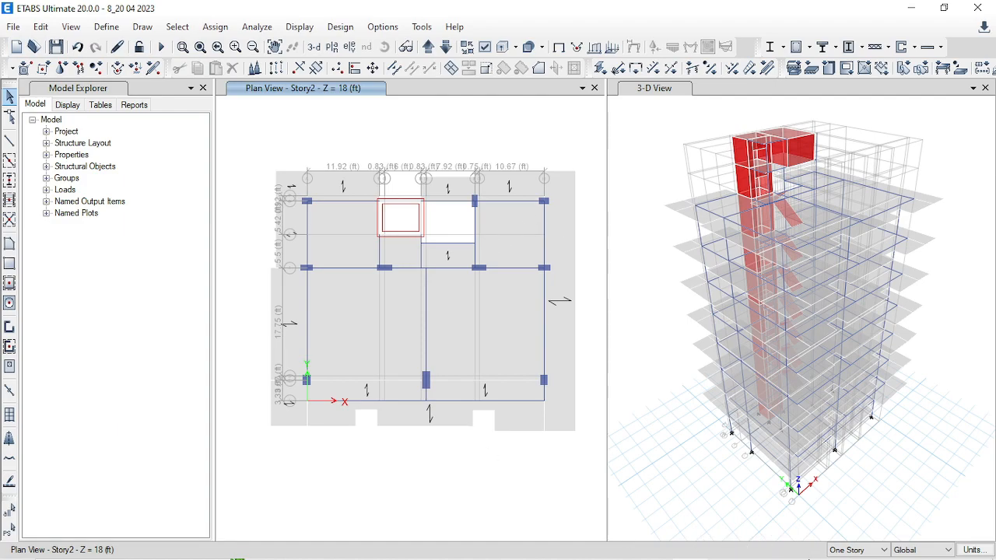
- Switch to the Casio calculator emulator and clear the unfinished expression
mouse_move(779, 552)
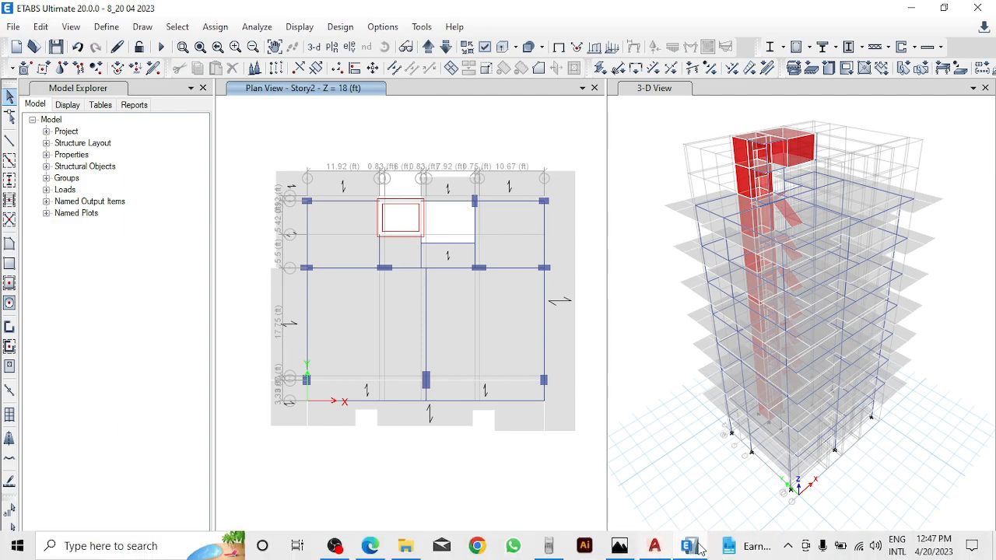
left_click(549, 545)
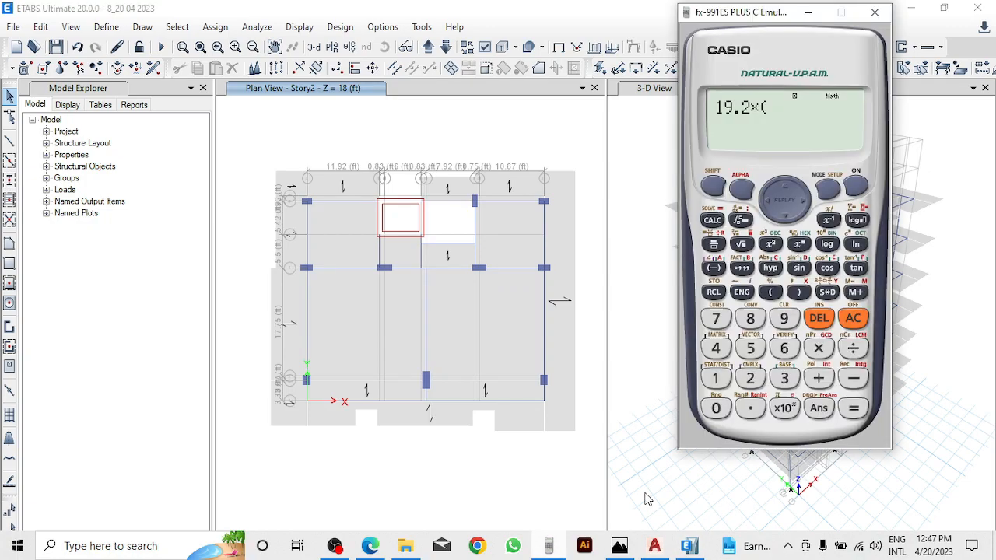
left_click(851, 317)
left_click(783, 318)
left_click(751, 408)
left_click(748, 350)
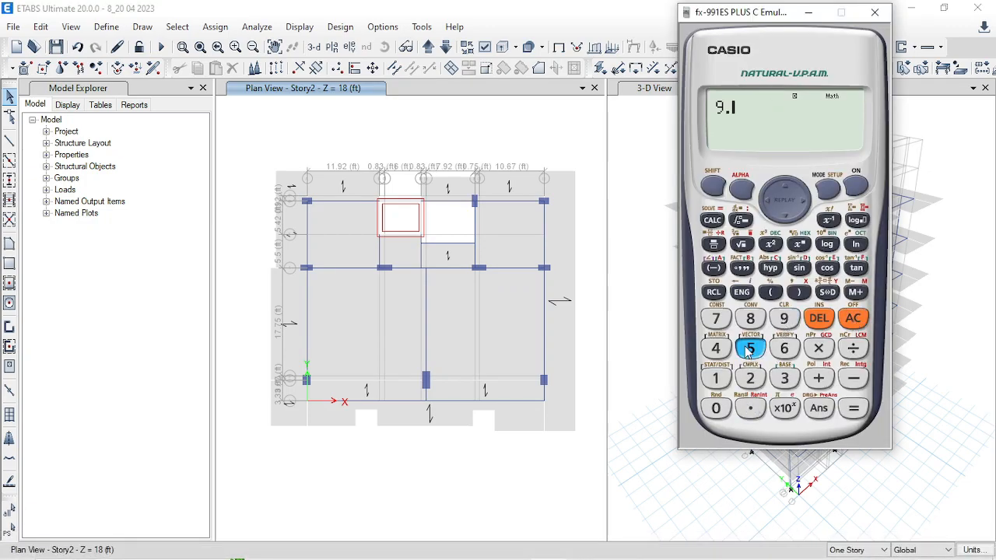
left_click(851, 320)
- Calculate the clear wall height by subtracting the beam depth, 10 − 1.75, and show the result as a decimal
left_click(716, 378)
left_click(715, 408)
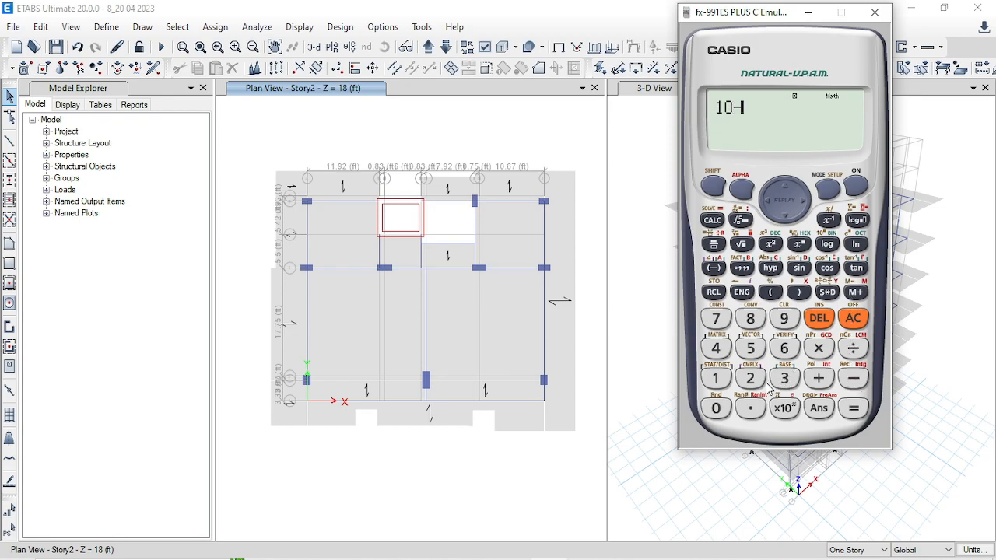
left_click(719, 383)
left_click(750, 408)
left_click(729, 320)
left_click(751, 348)
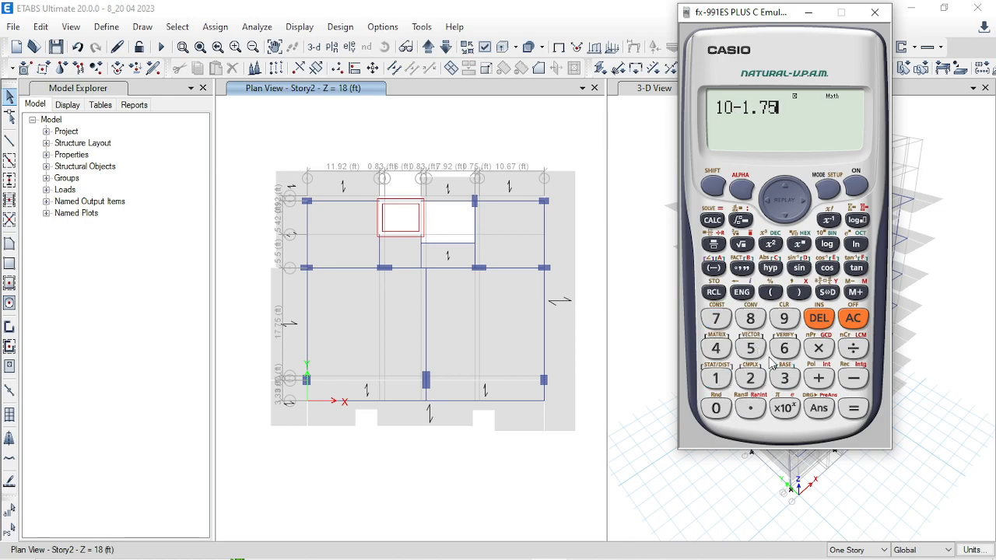
left_click(859, 409)
left_click(827, 293)
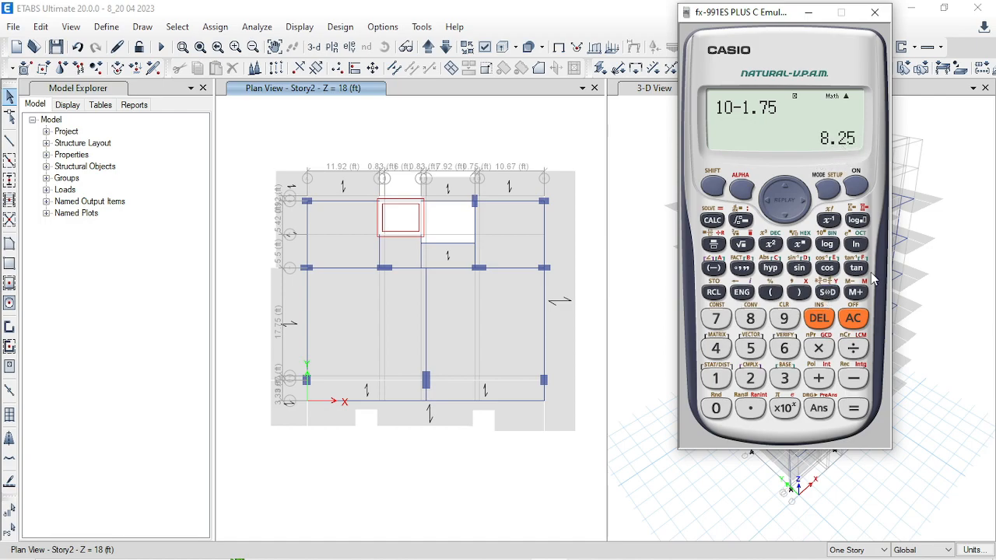
- Clear the calculator and enter 19.2 × (8.25 ÷ 3.28), the brick unit weight times the wall height converted to metres
left_click(851, 318)
left_click(715, 378)
left_click(784, 318)
left_click(749, 408)
left_click(749, 378)
left_click(817, 348)
left_click(770, 291)
left_click(750, 318)
left_click(750, 408)
left_click(750, 378)
left_click(750, 348)
left_click(855, 350)
left_click(784, 378)
left_click(750, 409)
left_click(750, 378)
left_click(750, 319)
left_click(798, 291)
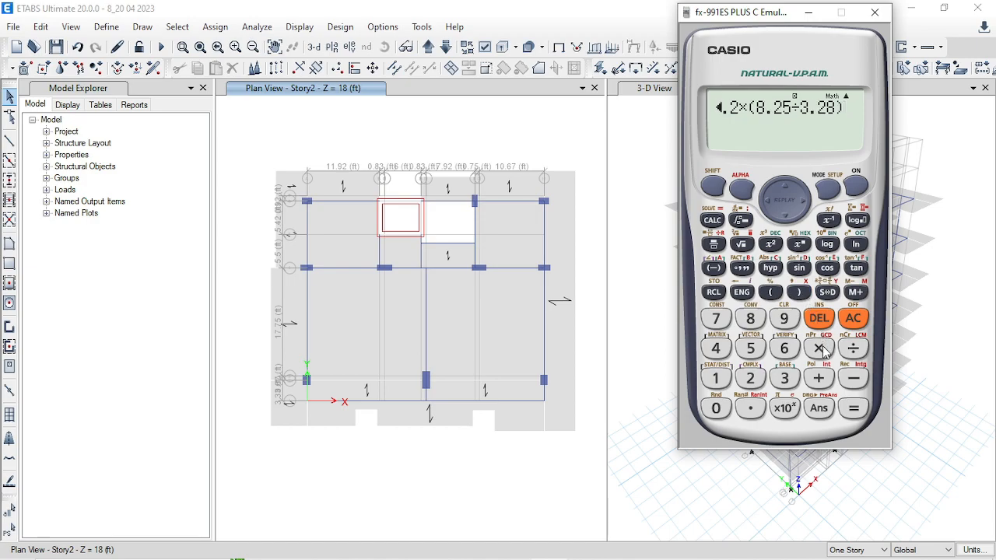
- Extend the wall load expression with × (.5 ÷ 3.28) for the thickness, evaluate it, and show the result as a decimal
left_click(820, 349)
left_click(770, 296)
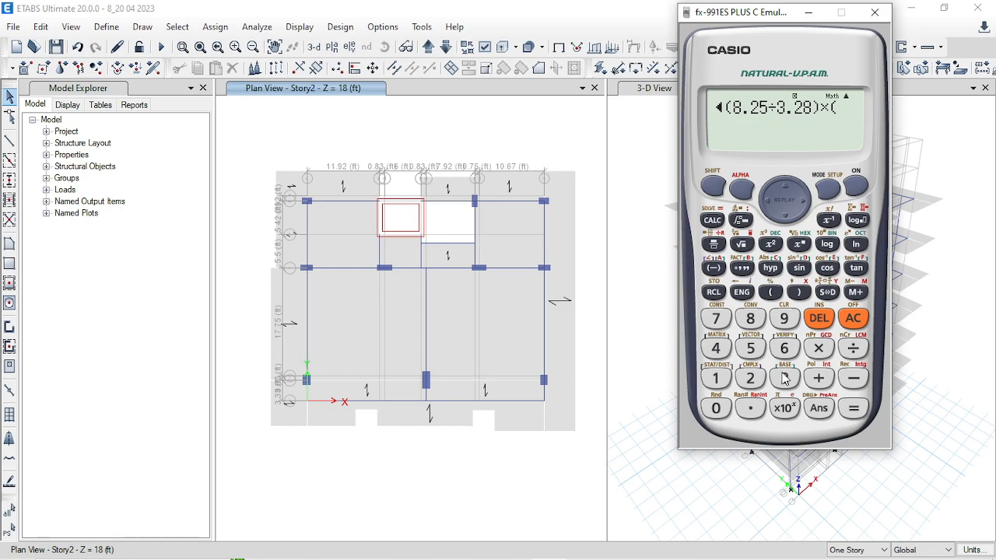
left_click(750, 403)
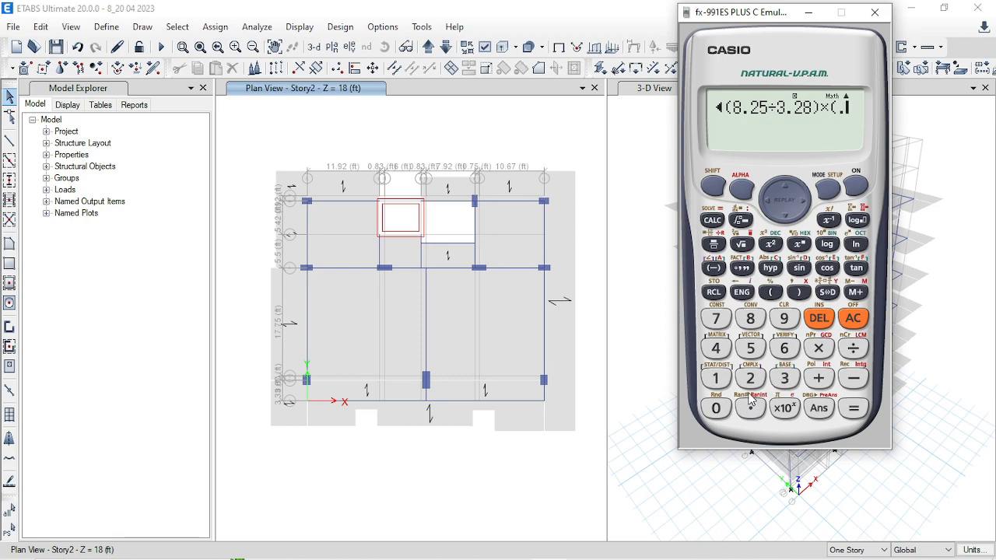
left_click(749, 351)
left_click(853, 350)
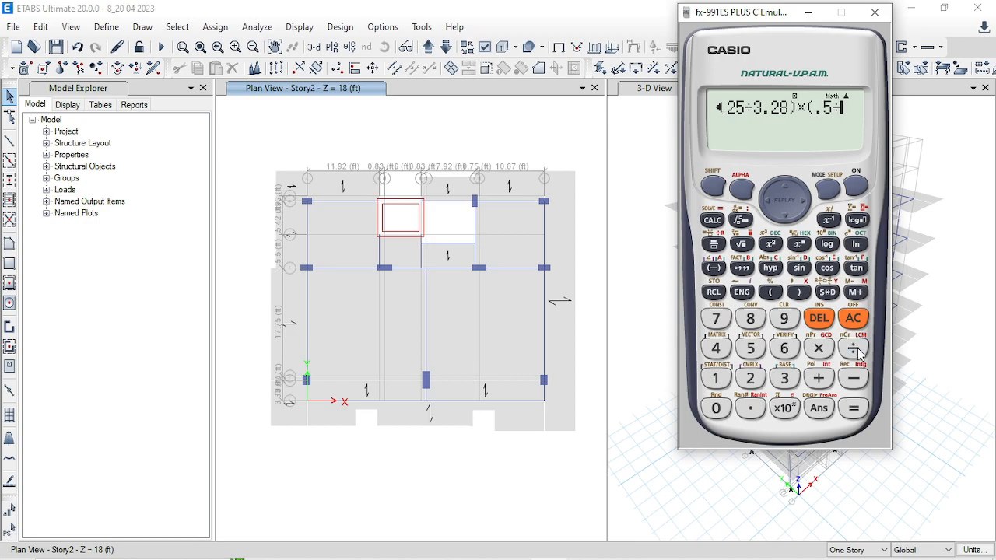
left_click(781, 378)
left_click(753, 406)
left_click(750, 378)
left_click(761, 318)
left_click(797, 292)
left_click(853, 407)
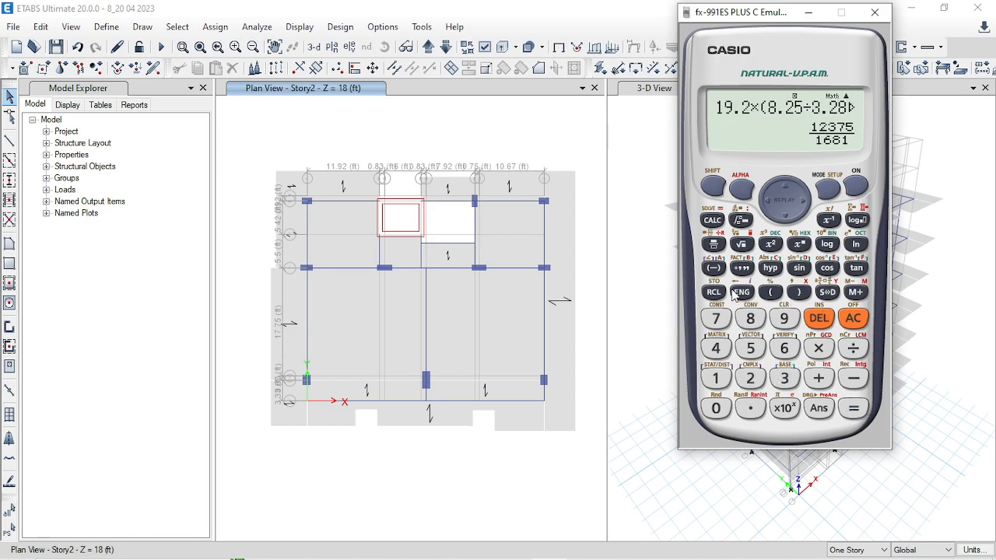
left_click(825, 292)
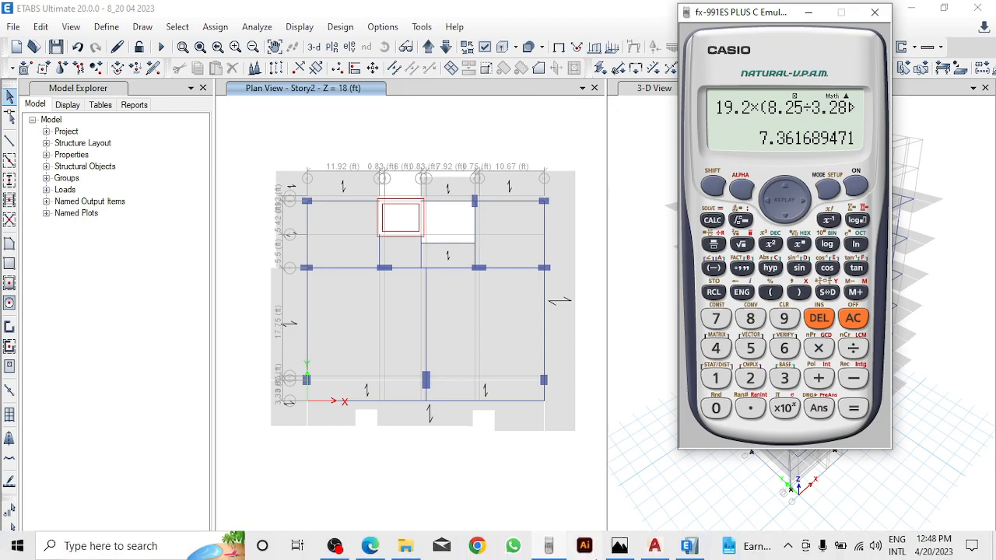
- Switch to the AutoCAD floor plan and pick out the hatched wall beside the lift lobby, clearing the selection when done
left_click(661, 545)
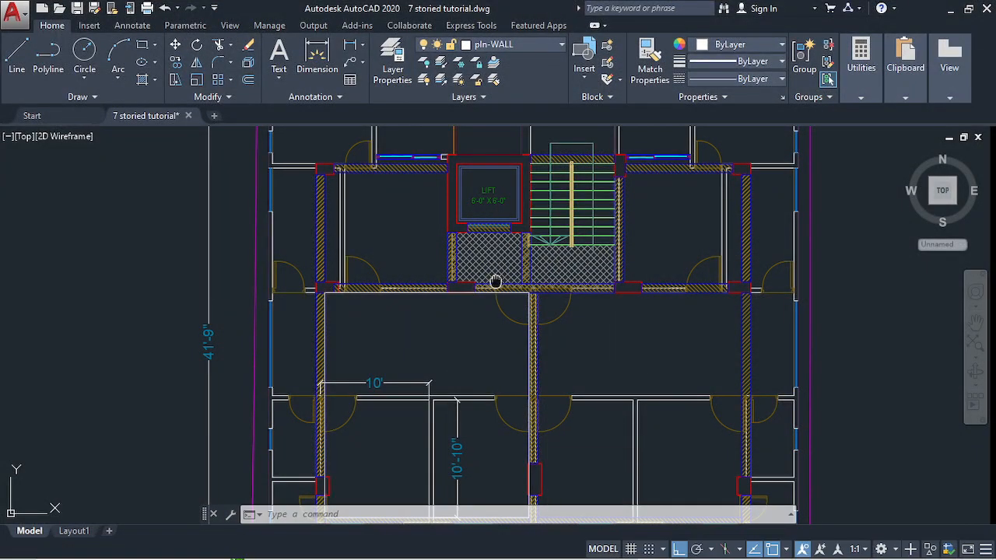
scroll(424, 369, "up", 5)
left_click(424, 370)
left_click(339, 210)
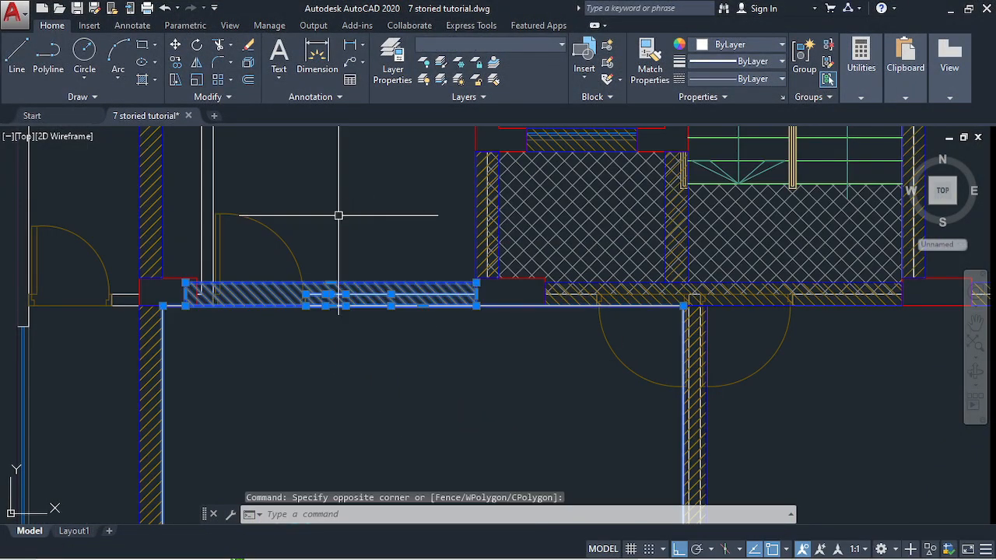
key("Escape")
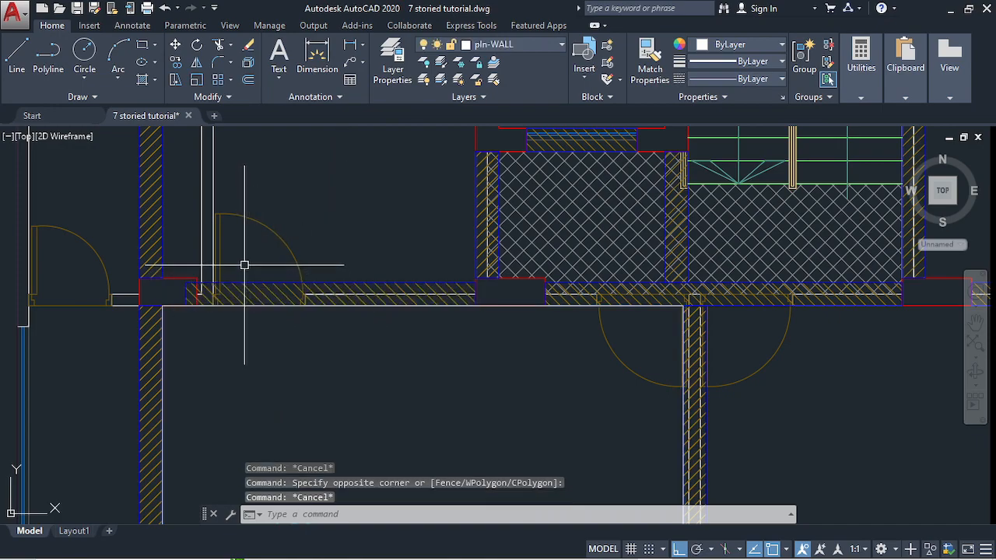
- Examine the door and window openings in the floor plan's walls, from the upper-left room's door to the lower rooms
left_click(268, 224)
scroll(299, 300, "down", 2)
mouse_move(404, 319)
middle_mouse_down()
mouse_move(317, 319)
mouse_move(237, 343)
middle_mouse_up()
scroll(704, 311, "down", 1)
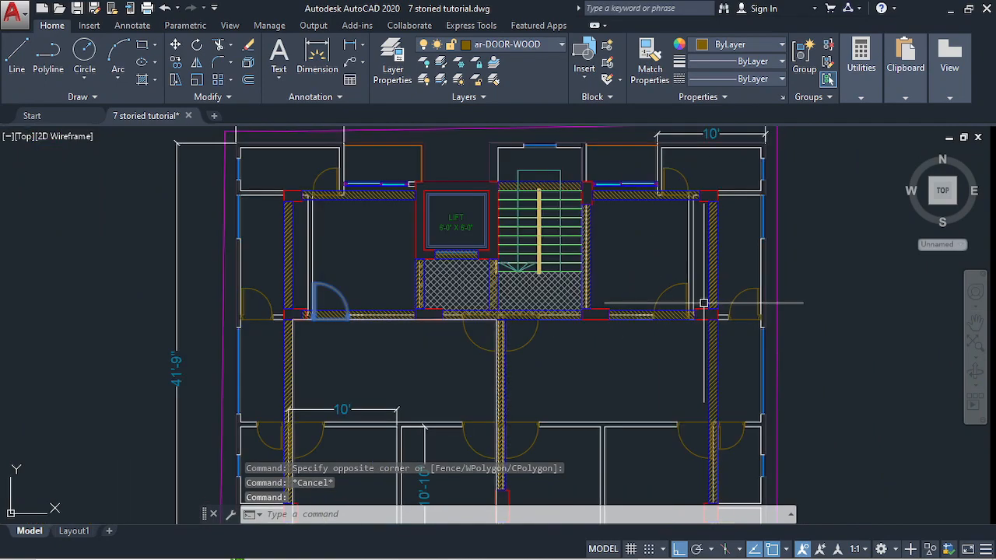
middle_click_drag(514, 327, 556, 238)
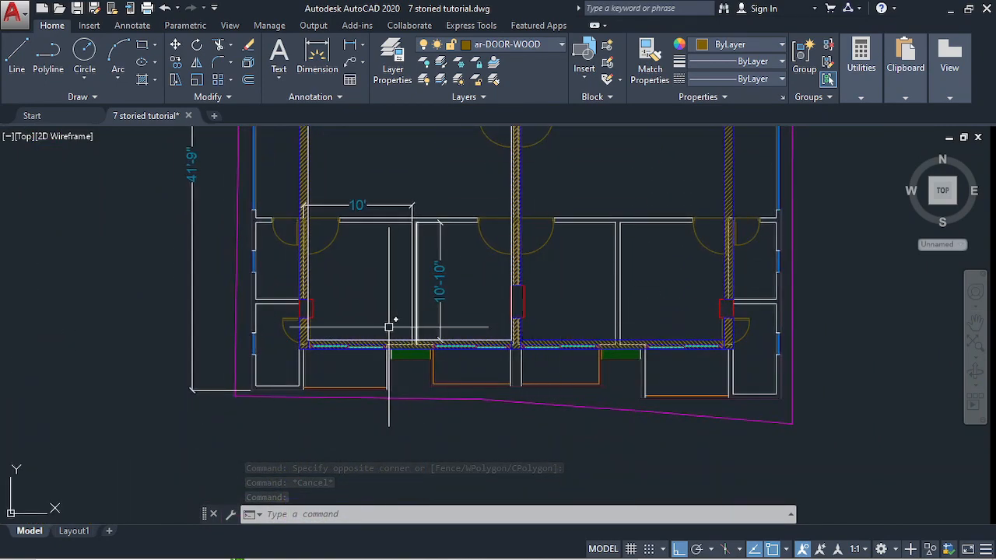
scroll(318, 443, "up", 4)
left_click(292, 393)
key("Escape")
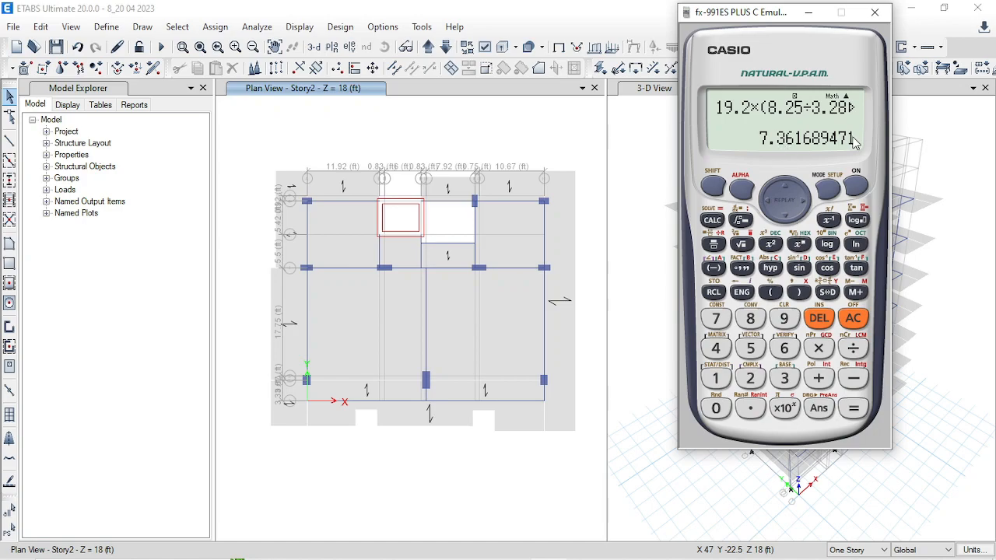
- Multiply the calculated wall load by .80 on the calculator and evaluate it
left_click(818, 350)
left_click(750, 410)
left_click(750, 319)
left_click(716, 417)
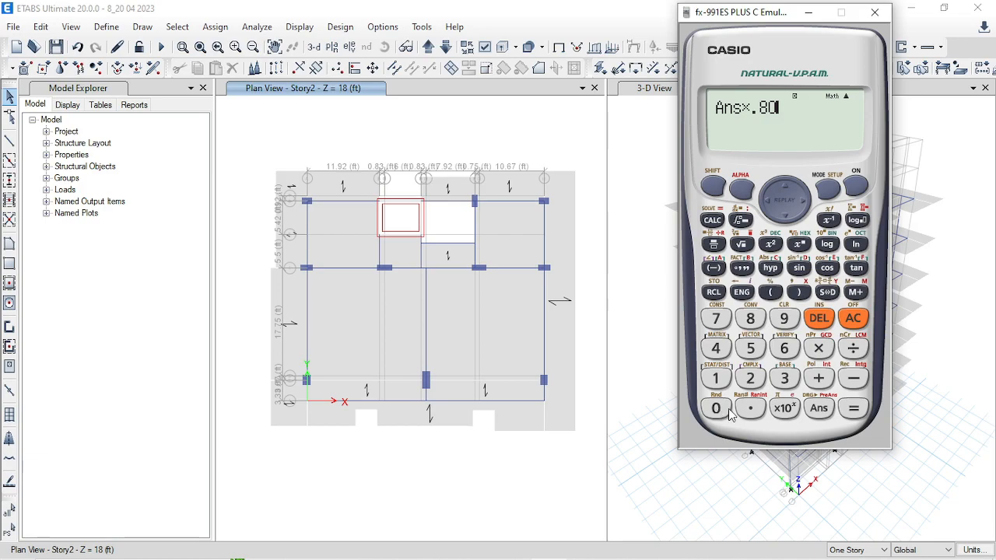
left_click(856, 410)
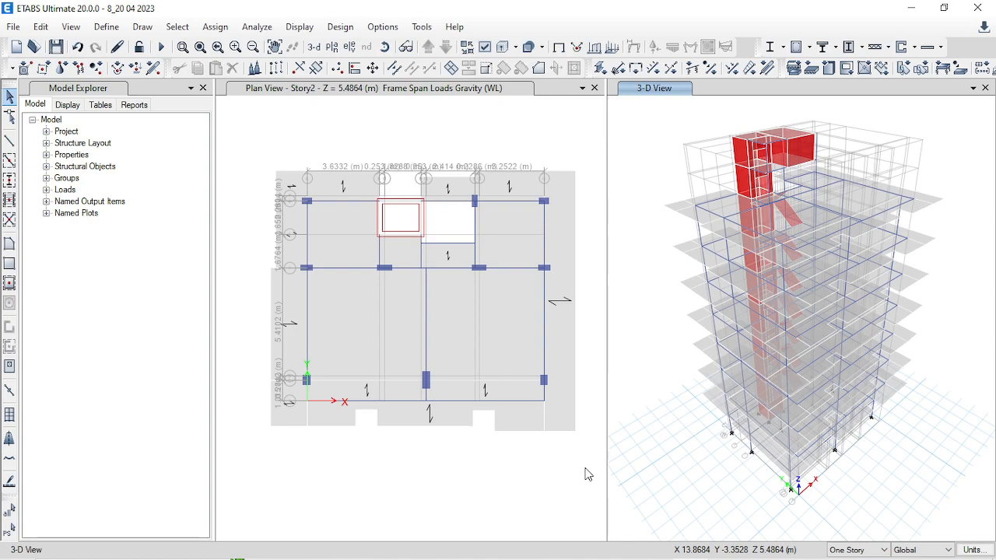
- Set the ETABS plan editing scope to All Stories
left_click(858, 551)
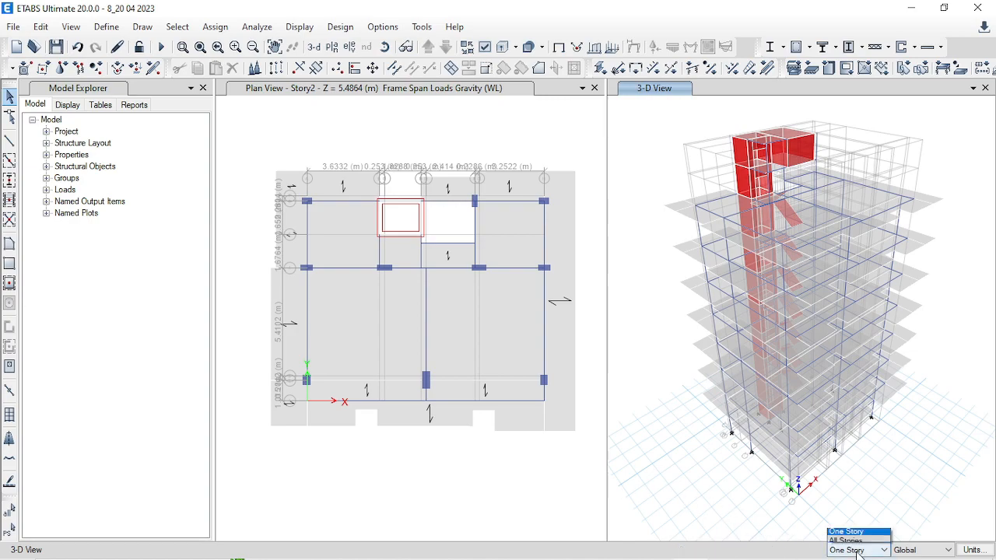
left_click(852, 527)
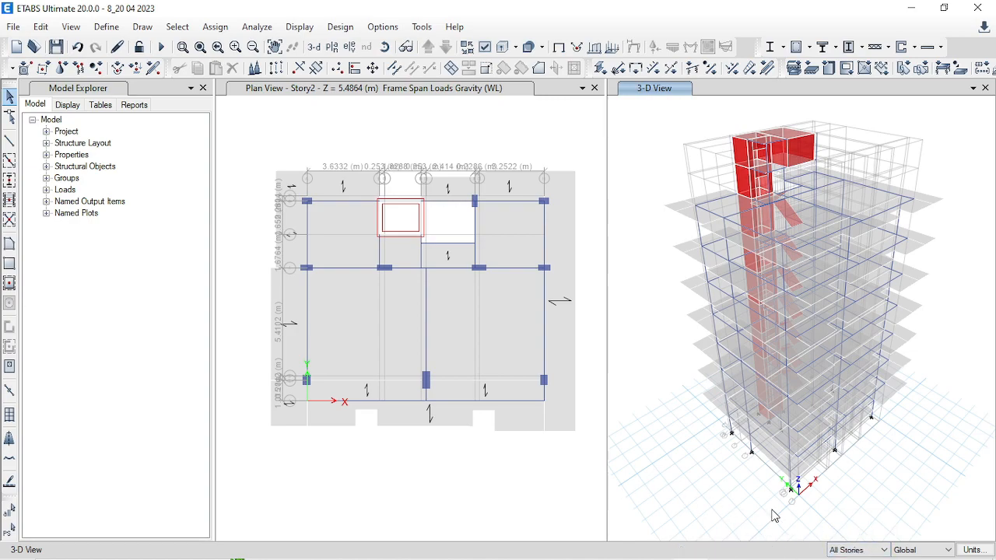
- Select the three beams on the plan's middle row, the lower right-edge beam and the two bottom-edge beams
left_click(333, 269)
left_click(410, 269)
left_click(497, 269)
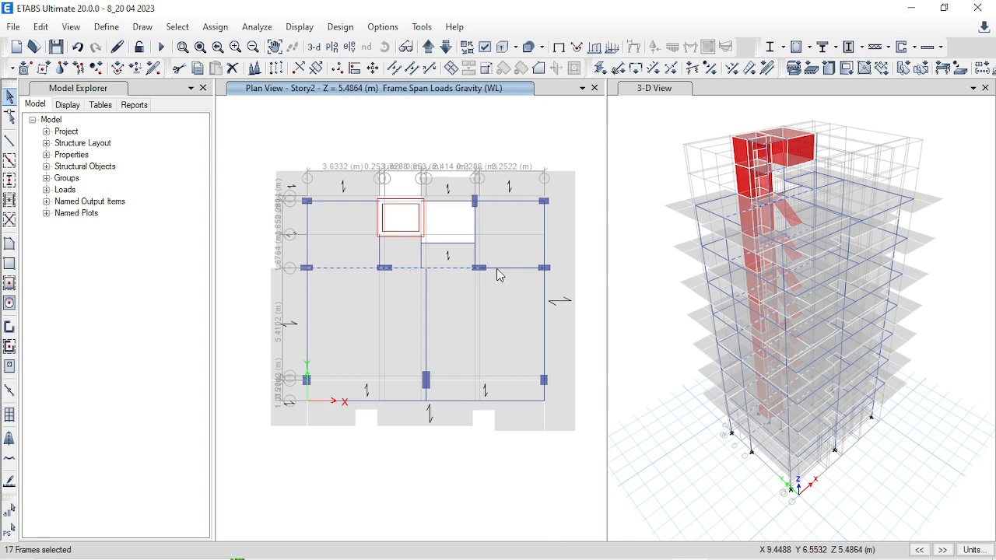
left_click(543, 338)
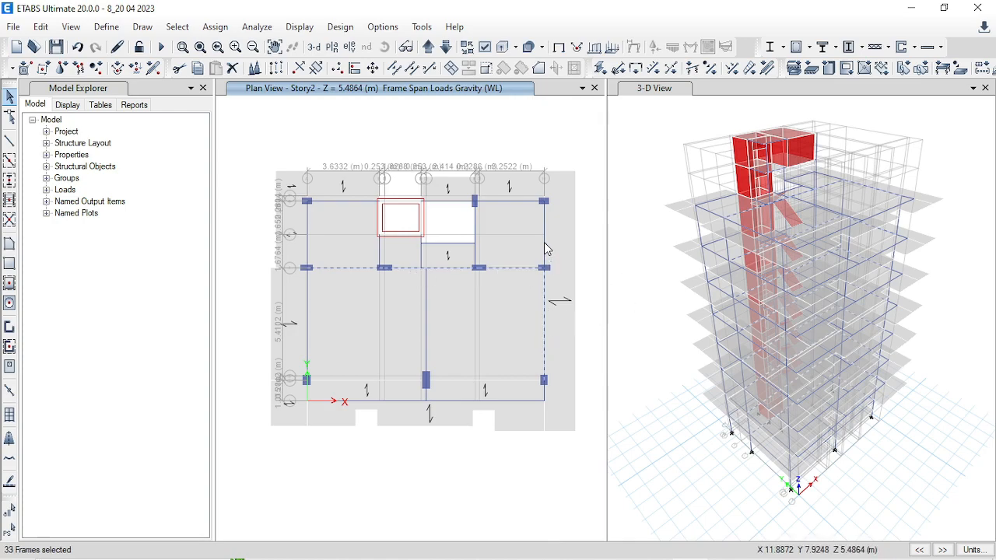
left_click(395, 402)
left_click(456, 401)
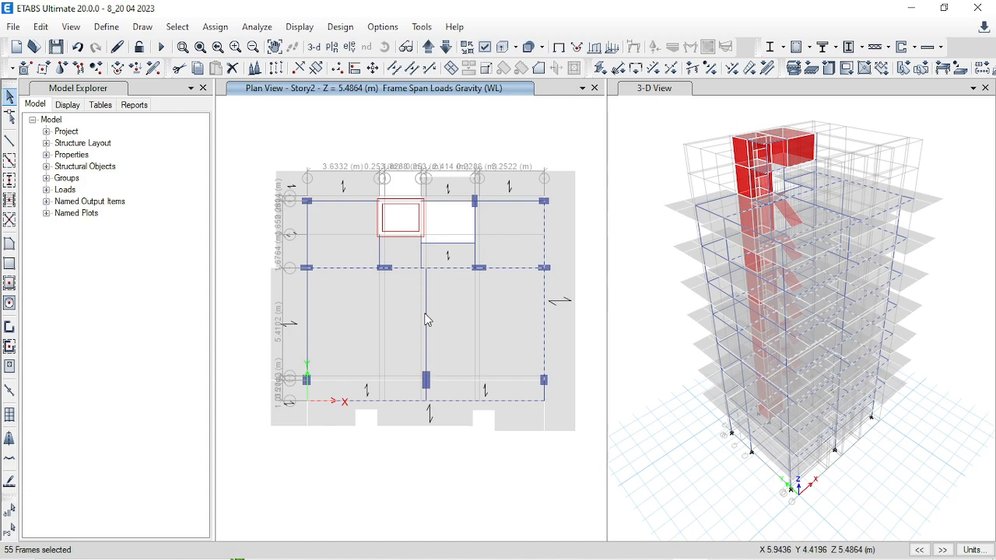
- Check the wall layout in the AutoCAD floor plan and add the top-edge beams beside the lift core and stair to the ETABS selection
left_click(656, 548)
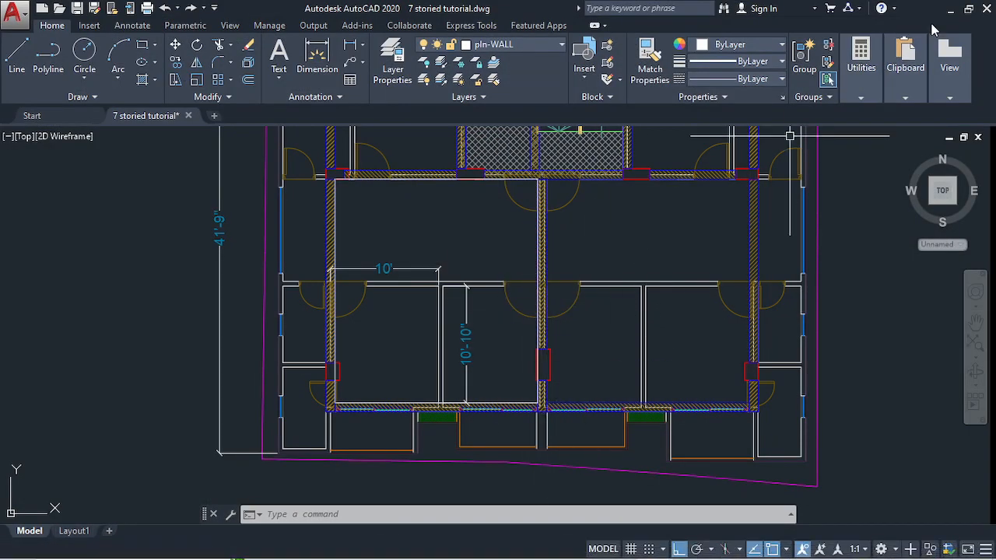
left_click(950, 11)
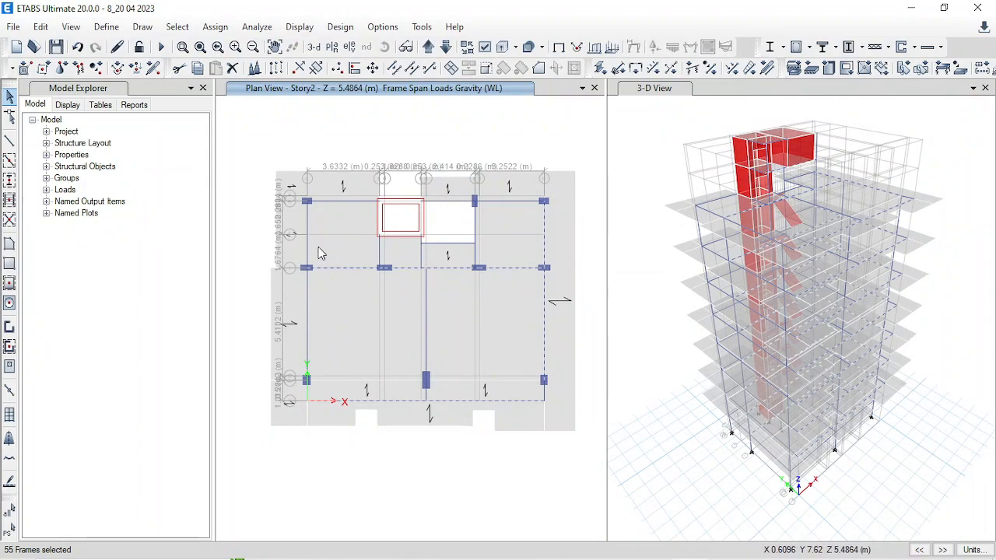
left_click(345, 202)
left_click(488, 201)
left_click(491, 203)
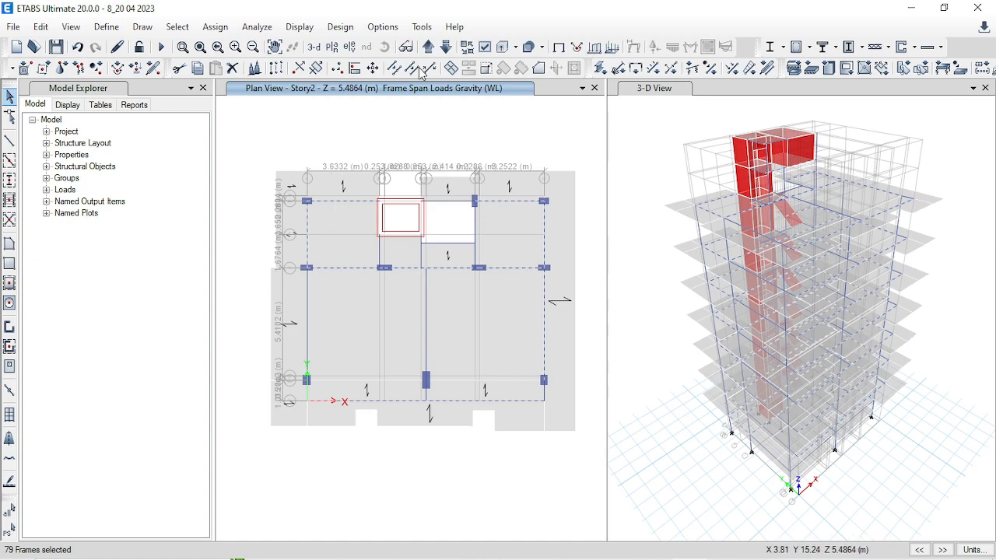
- Assign a uniform distributed gravity load of 5.88 kN/m in load pattern WL to the selected beams, replacing existing loads
left_click(209, 28)
mouse_move(289, 171)
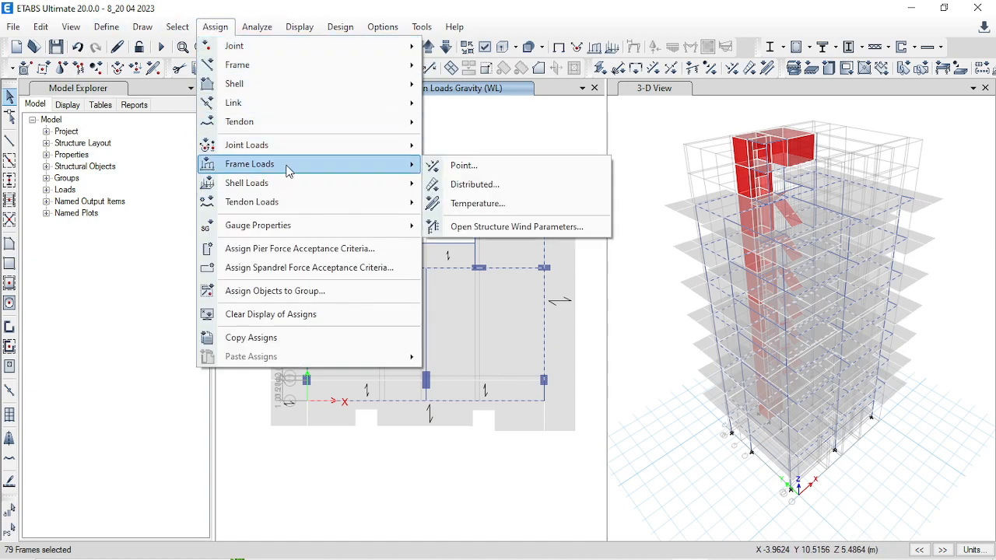
left_click(477, 183)
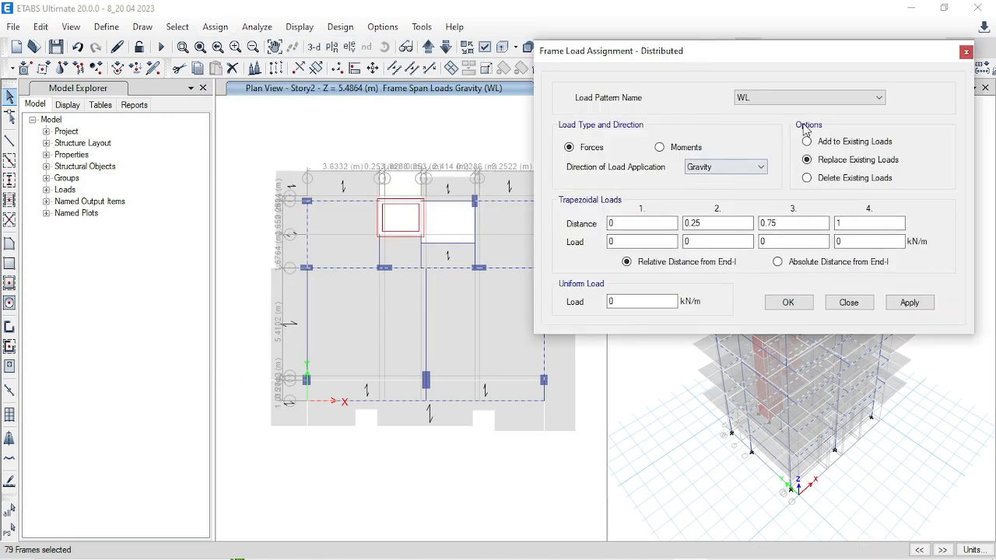
double_click(669, 301)
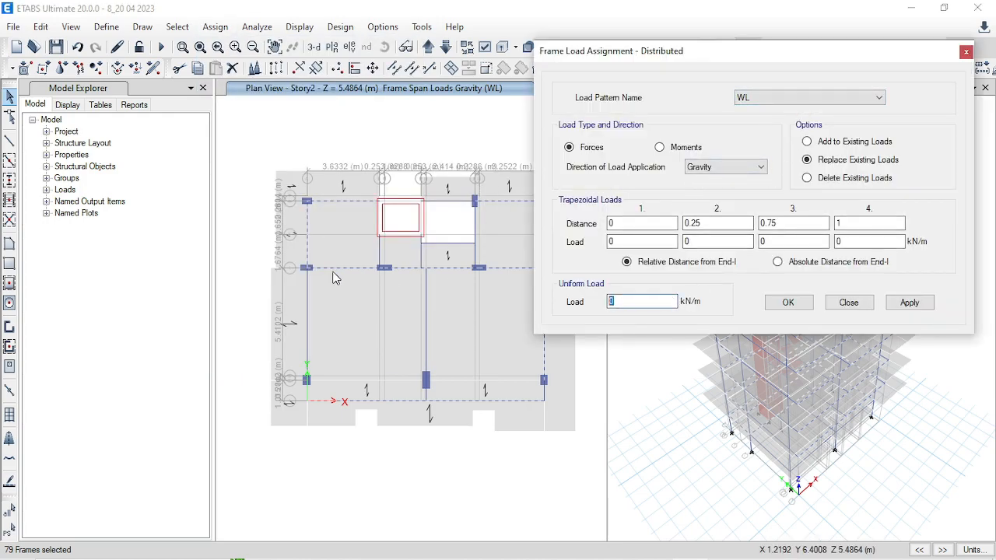
type("5.88")
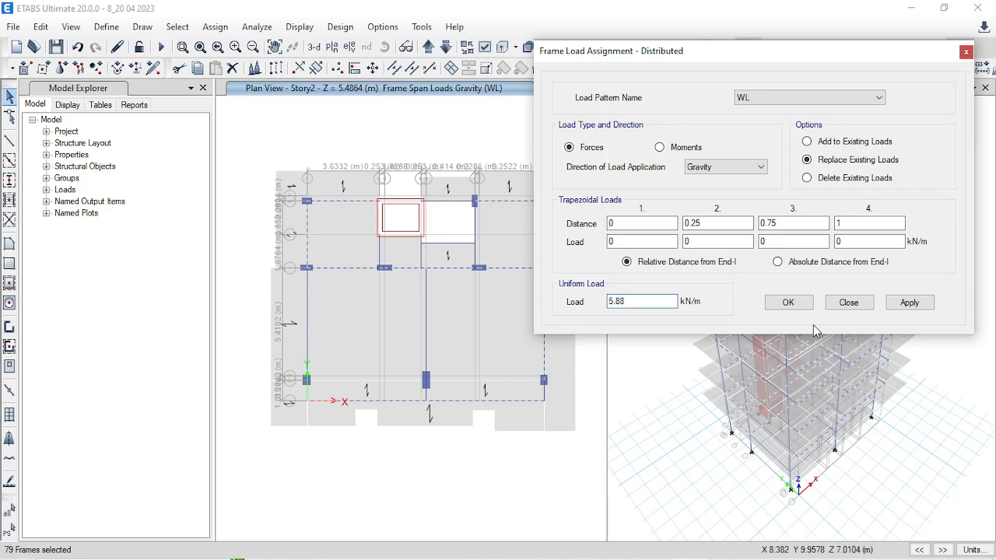
left_click(906, 301)
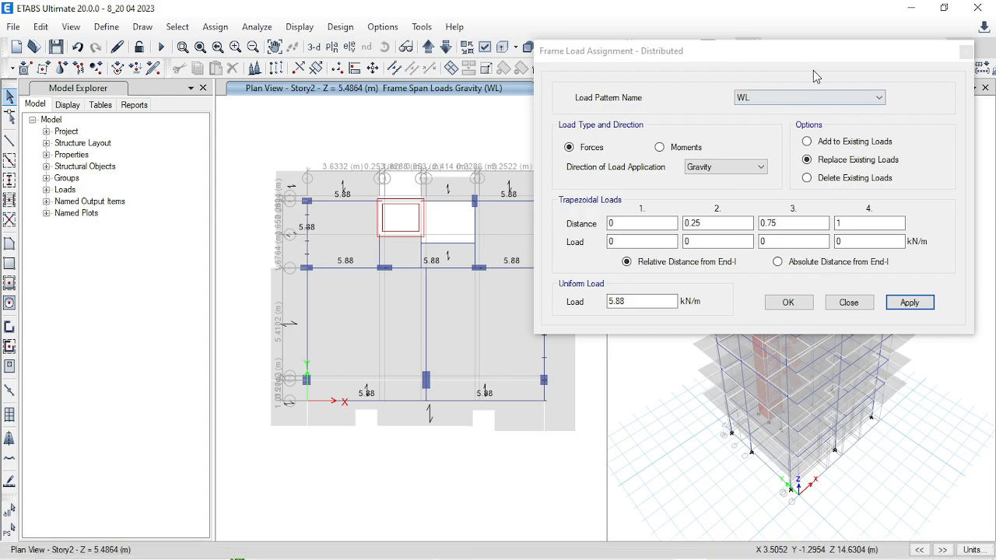
- Show the Story4 plan and assign a uniform WL load of 7.36 kN/m to the central beam and its short extension to the bottom edge
left_click_drag(812, 55, 82, 190)
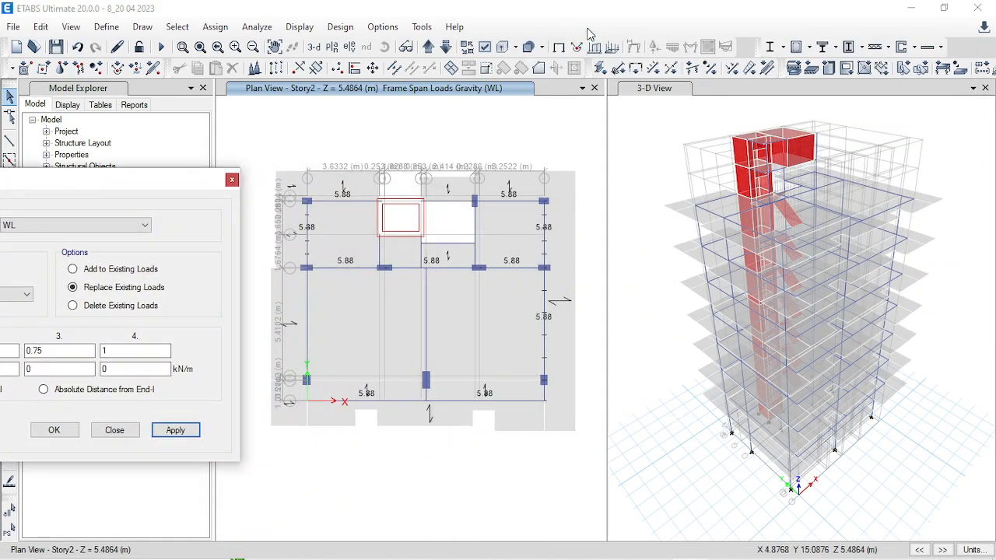
left_click(428, 47)
left_click(429, 48)
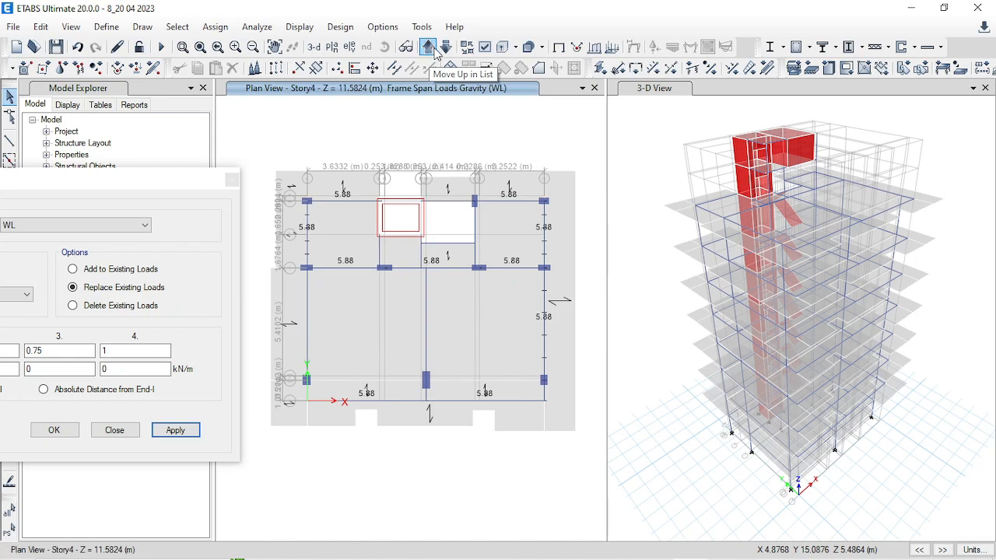
left_click(426, 309)
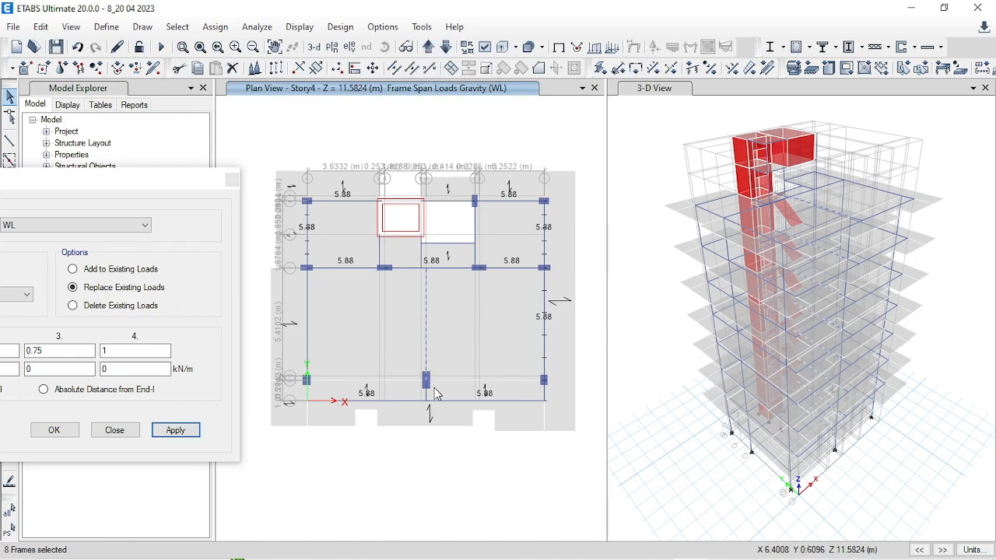
left_click(428, 401)
left_click_drag(119, 192, 310, 63)
left_click_drag(123, 304, 3, 307)
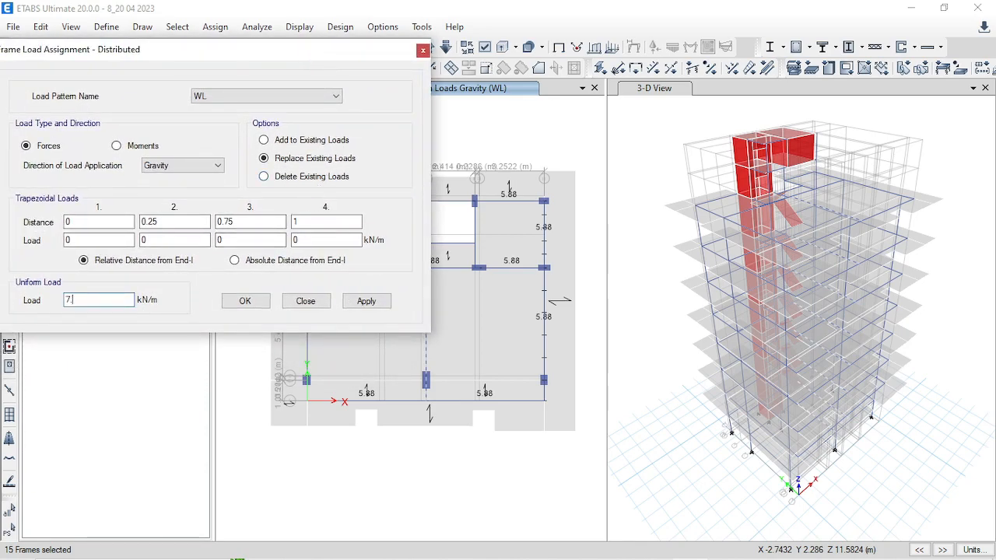
left_click(368, 305)
left_click(257, 309)
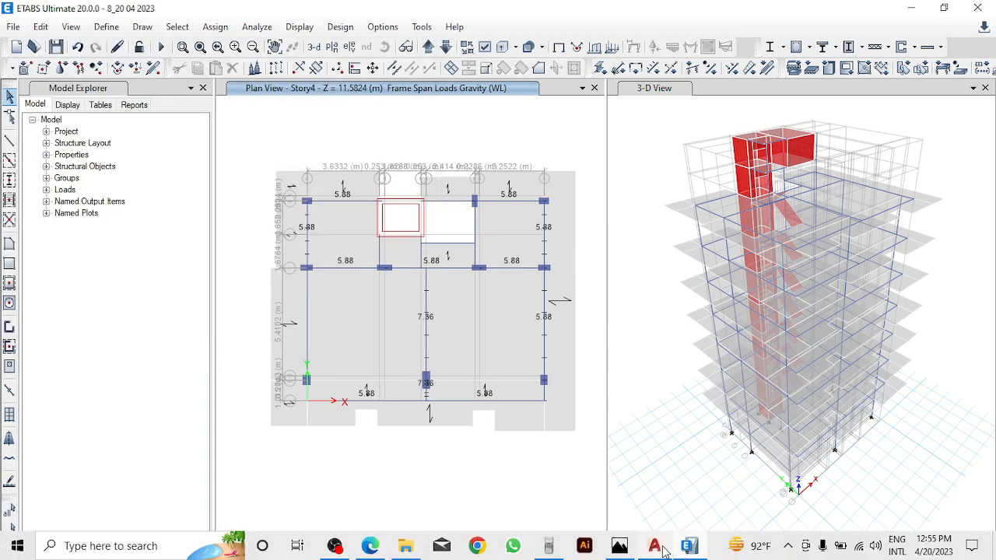
- Switch to the AutoCAD floor plan and examine the left hatched wall with its door openings beside the lower-left room
left_click(658, 548)
scroll(278, 336, "up", 4)
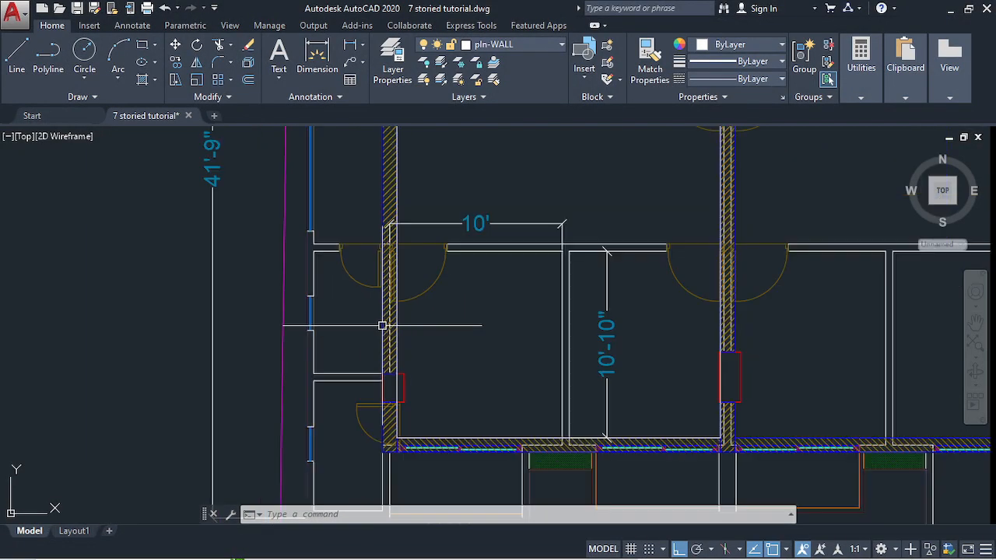
scroll(393, 311, "up", 2)
scroll(396, 333, "up", 3)
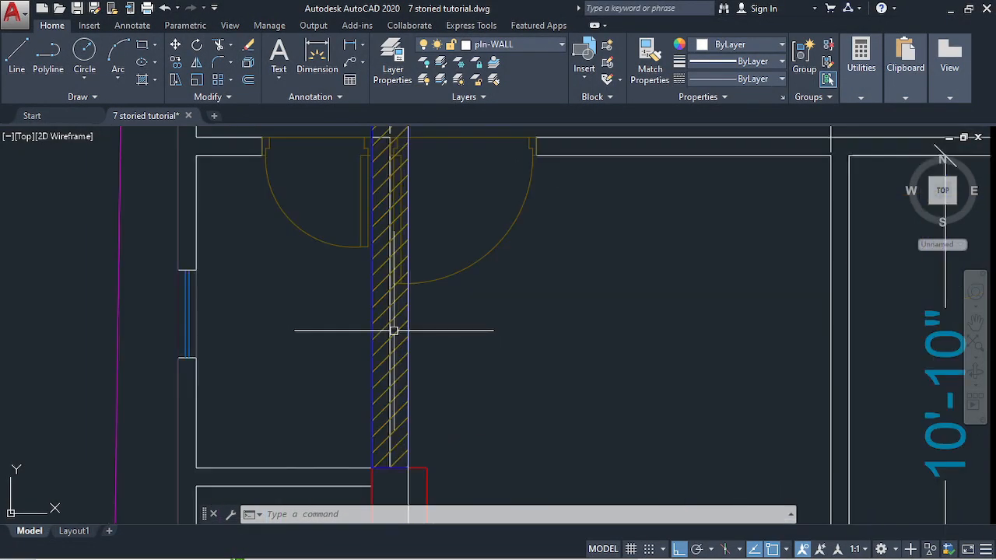
scroll(381, 366, "down", 4)
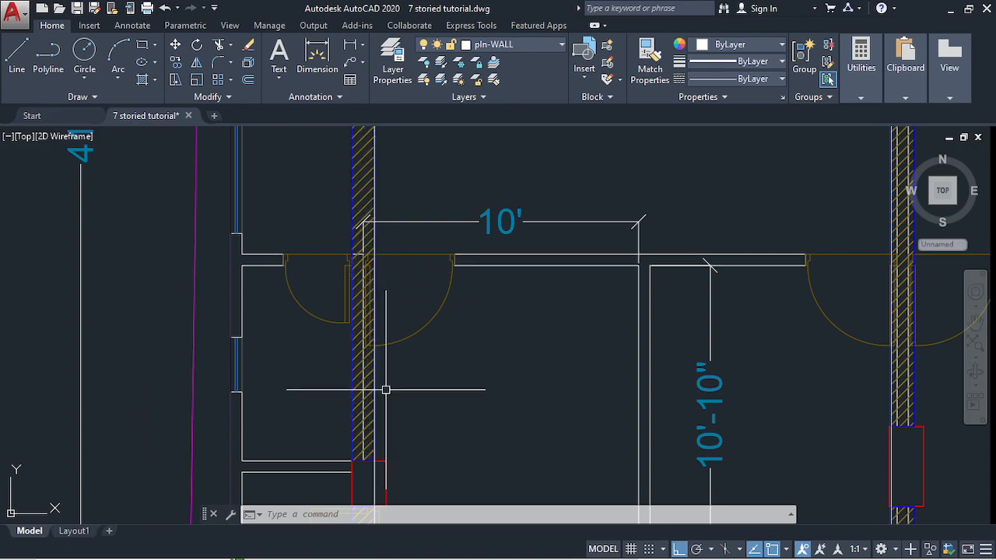
middle_click_drag(385, 388, 388, 290)
middle_click_drag(406, 333, 393, 379)
left_click(389, 385)
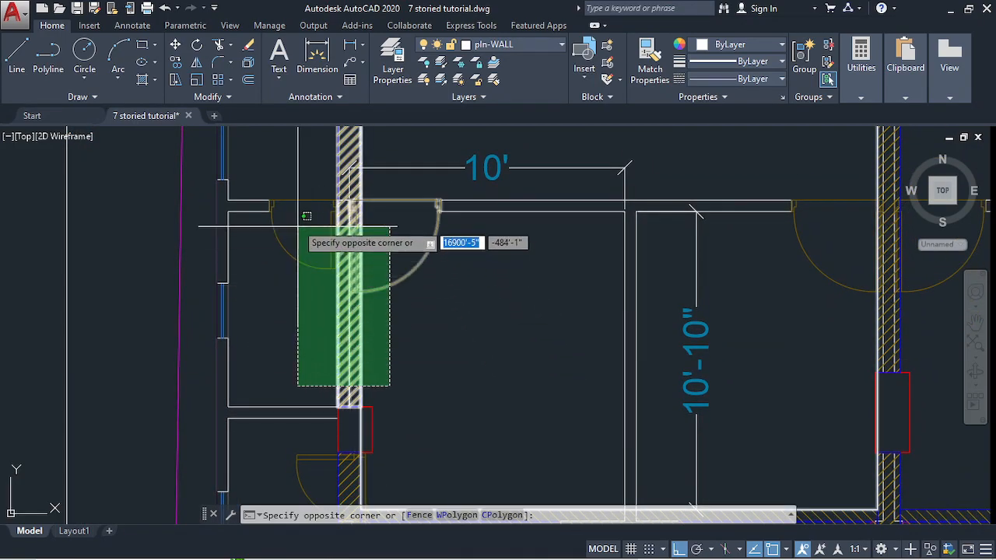
key("Escape")
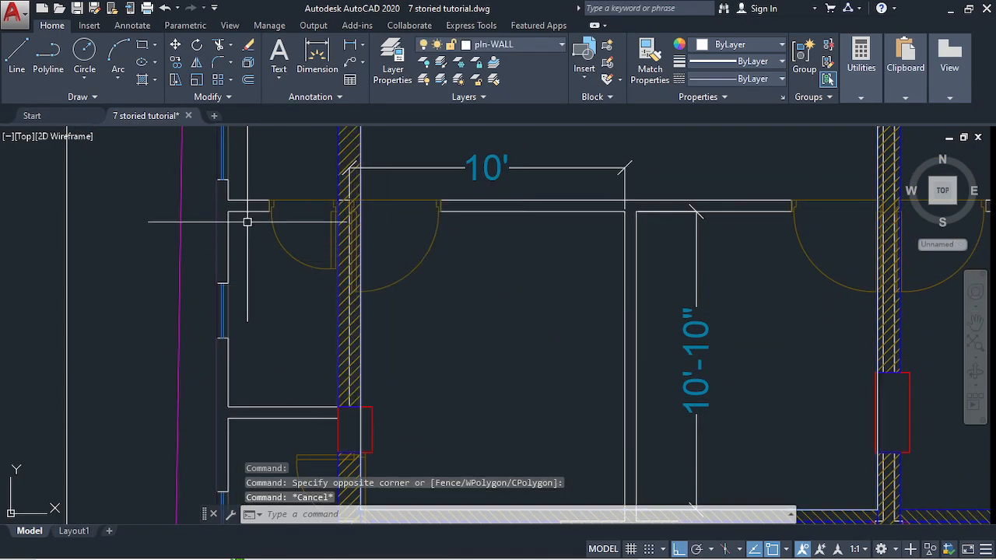
scroll(351, 214, "up", 5)
scroll(310, 217, "down", 2)
scroll(422, 211, "down", 3)
scroll(421, 210, "down", 4)
left_click(391, 357)
left_click(324, 268)
key("Escape")
scroll(406, 245, "down", 4)
middle_click_drag(410, 269, 377, 163)
scroll(350, 242, "up", 2)
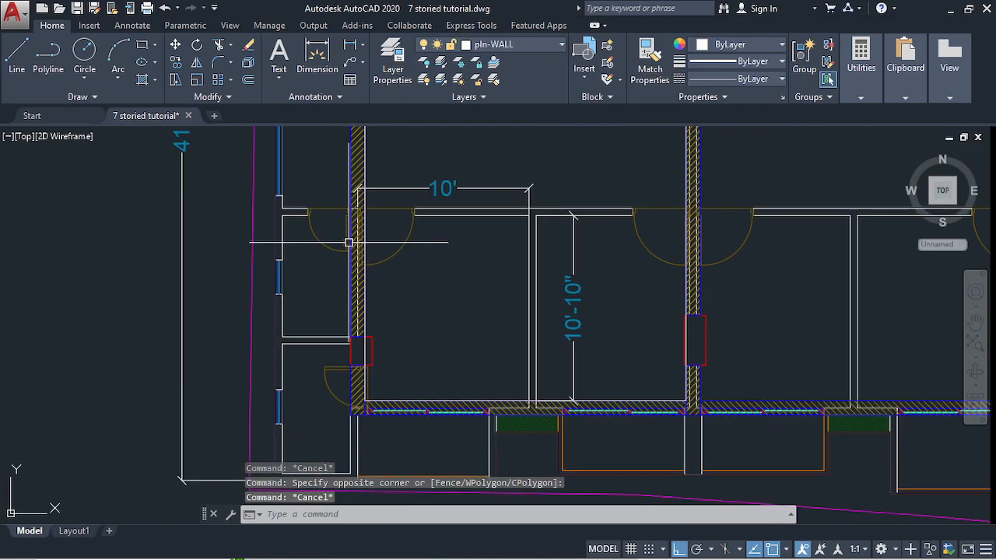
- Return to ETABS and examine the left-edge beam between the middle row and the bottom edge on the Story4 plan
left_click(947, 13)
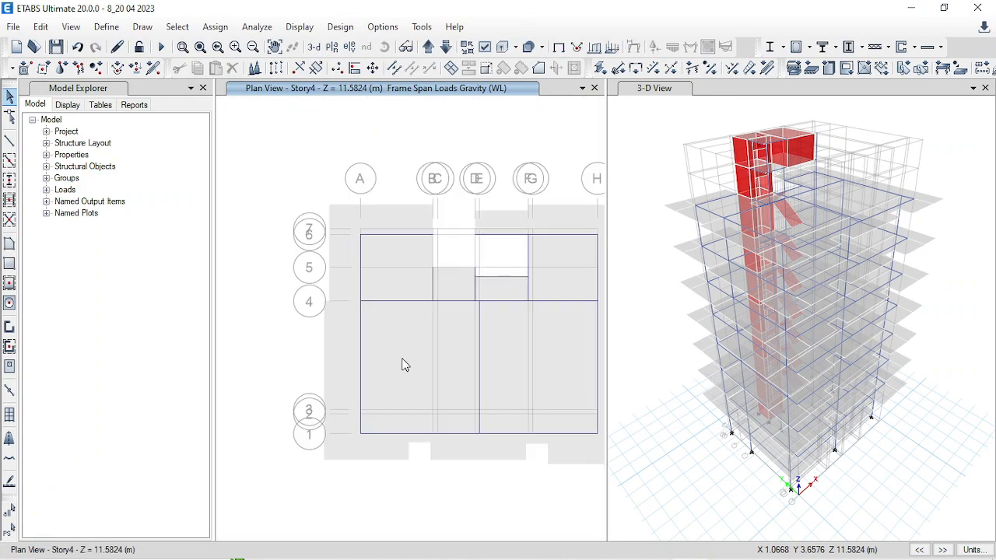
scroll(359, 392, "up", 5)
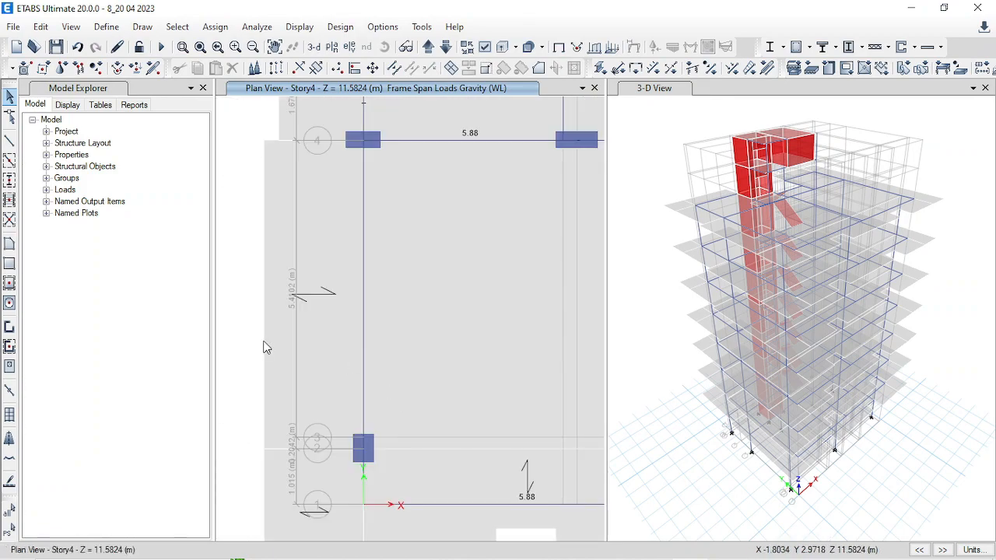
scroll(276, 346, "down", 3)
scroll(329, 362, "up", 4)
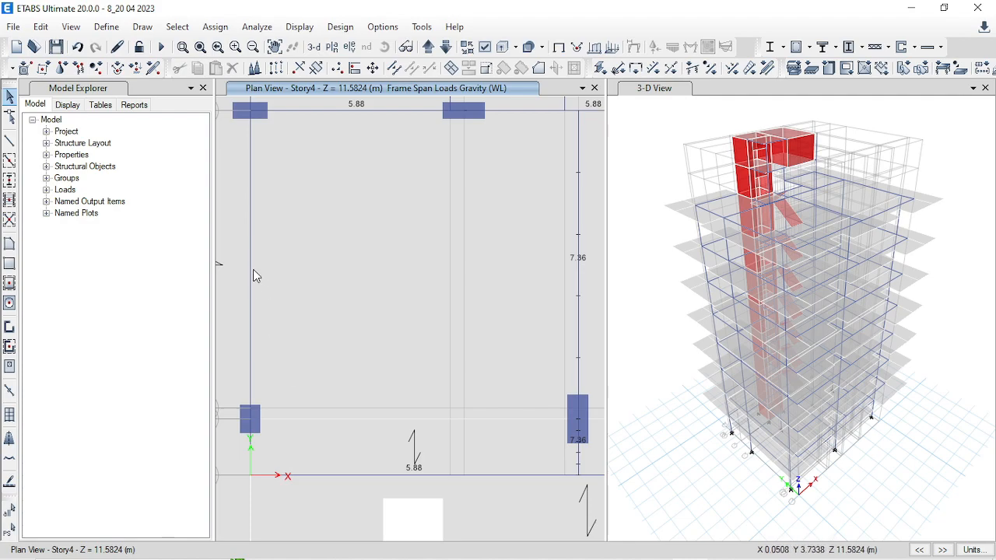
mouse_move(631, 528)
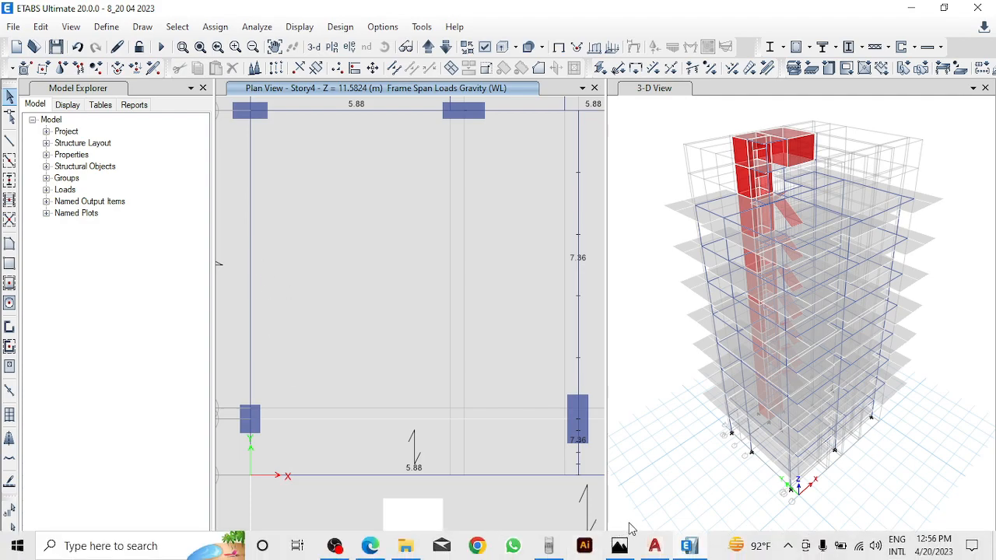
- Add a vertical linear dimension in the AutoCAD floor plan along the left hatched wall, from the lower-left room's bottom corner to its upper partition
left_click(681, 549)
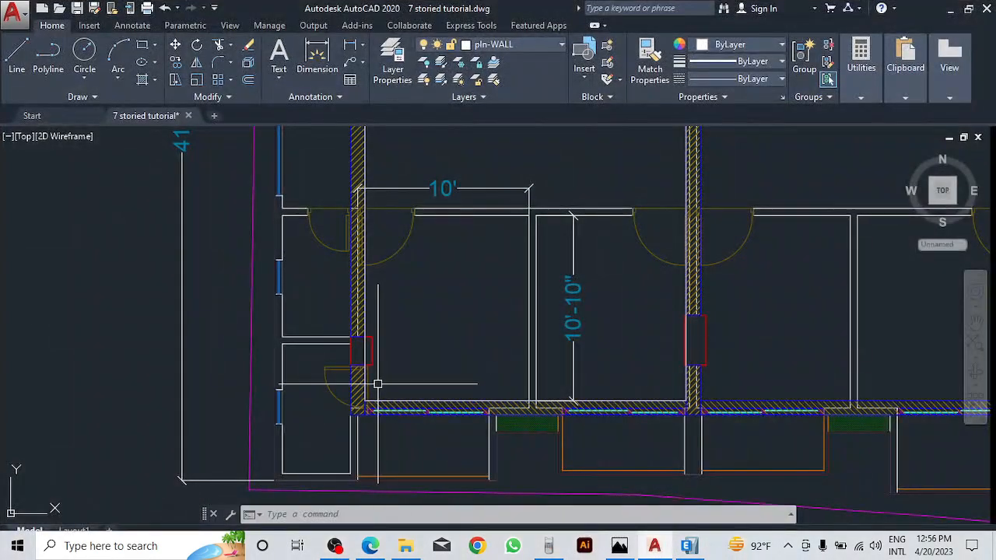
left_click(352, 45)
mouse_move(382, 472)
middle_mouse_down()
mouse_move(331, 287)
mouse_move(331, 340)
middle_mouse_up()
scroll(319, 324, "up", 4)
left_click(297, 334)
scroll(311, 343, "down", 2)
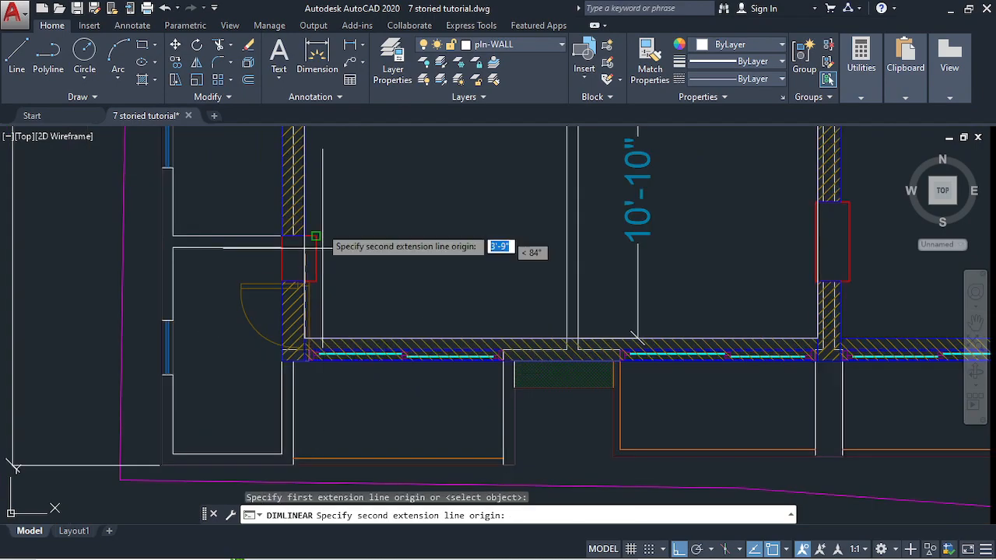
middle_click_drag(321, 220, 305, 465)
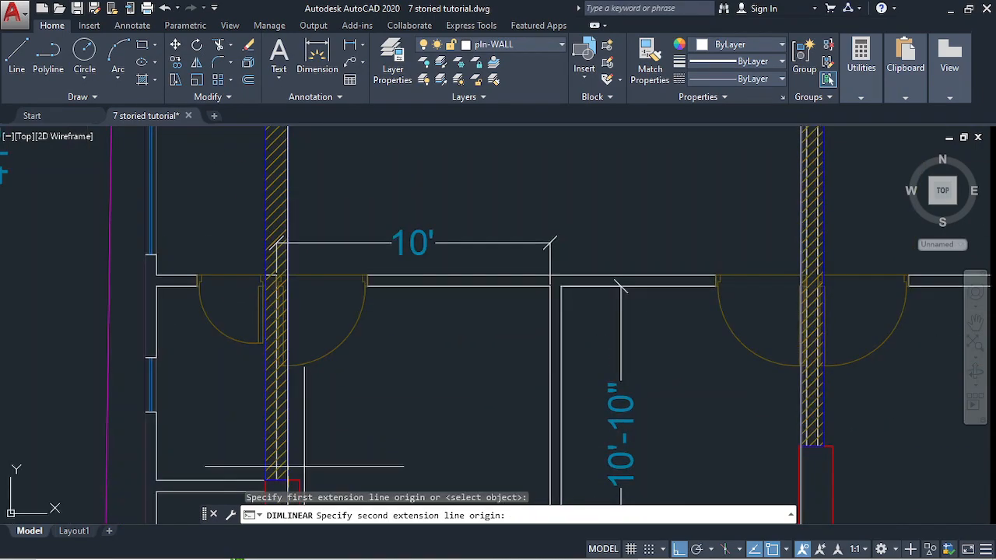
left_click(286, 286)
left_click(405, 294)
scroll(506, 252, "down", 2)
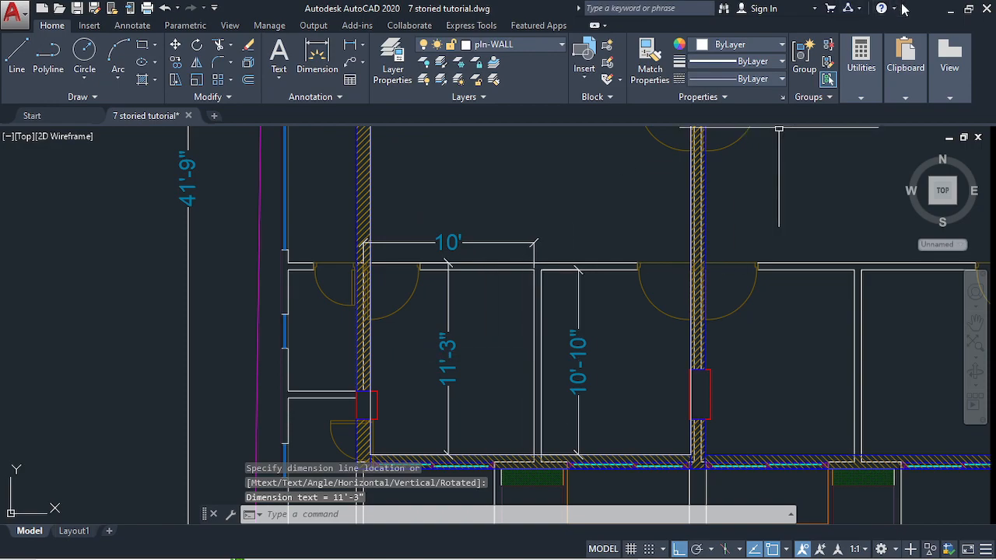
- Return to ETABS, change to U.S. default units, and replicate the bottom-edge beam between grid A and the central beam once with dy 11.25 ft
left_click(948, 10)
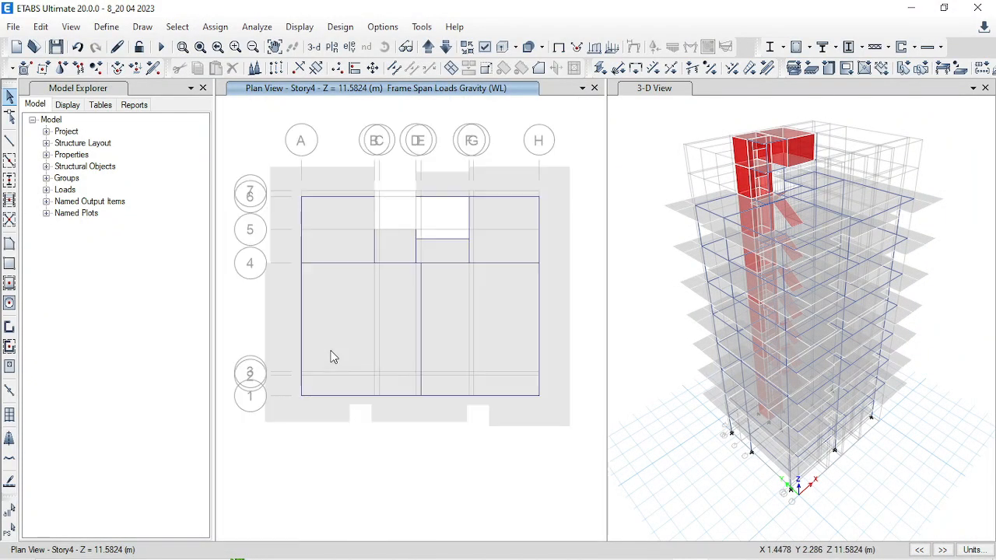
scroll(332, 396, "up", 3)
left_click(336, 407)
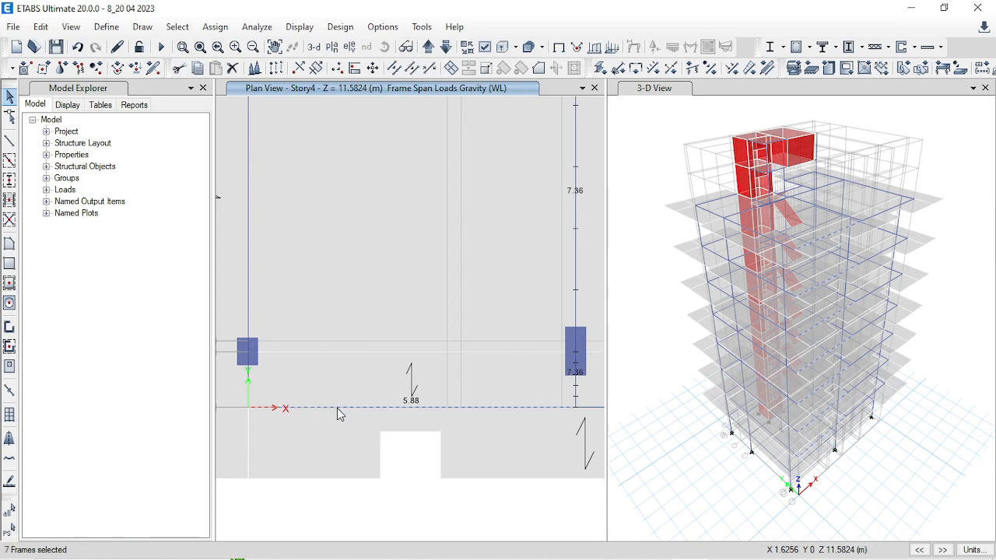
scroll(403, 381, "down", 3)
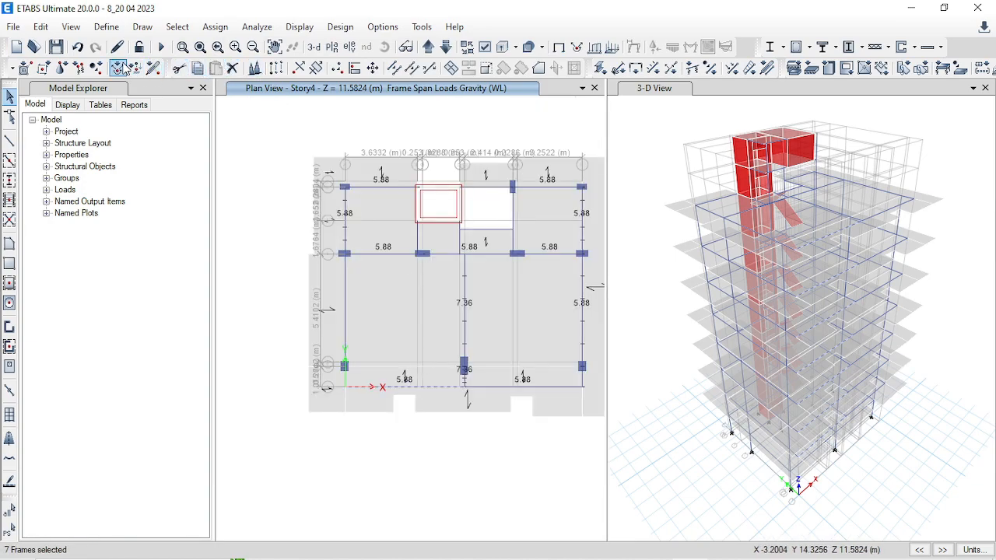
left_click(276, 69)
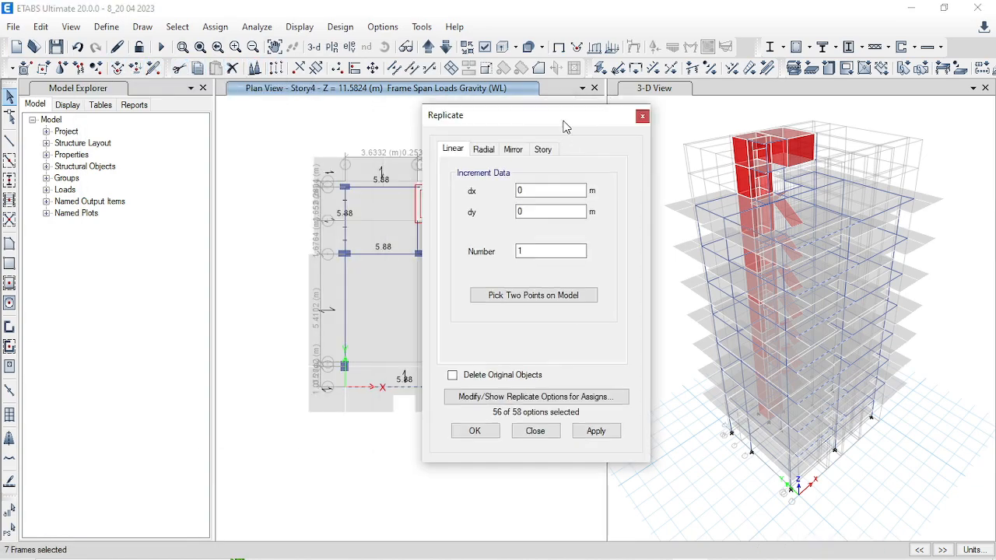
left_click_drag(499, 119, 807, 129)
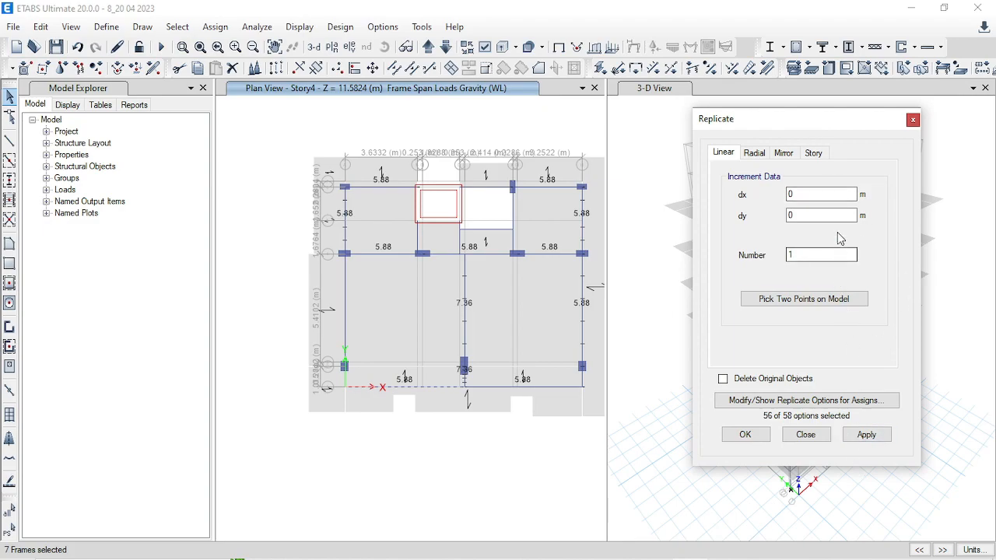
left_click(973, 550)
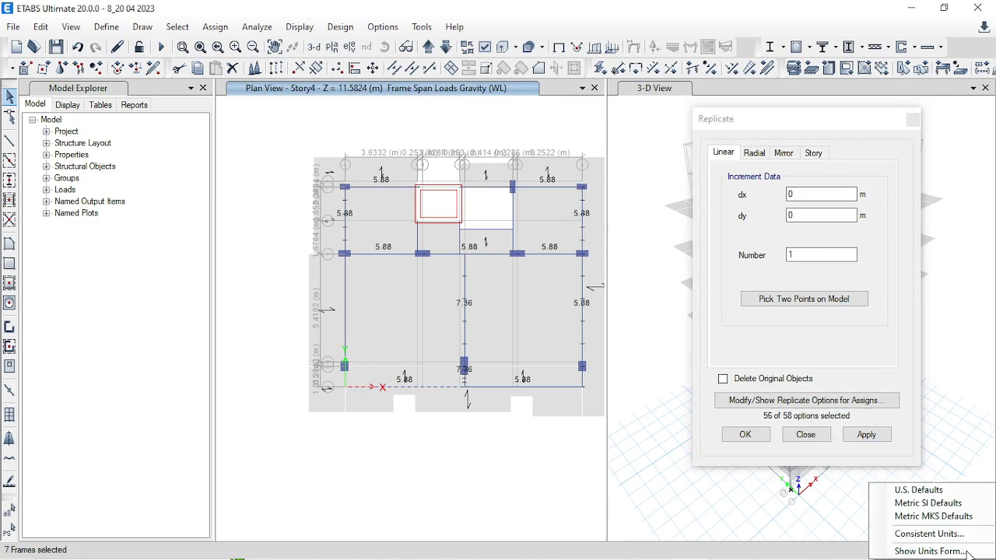
left_click(921, 491)
left_click(830, 216)
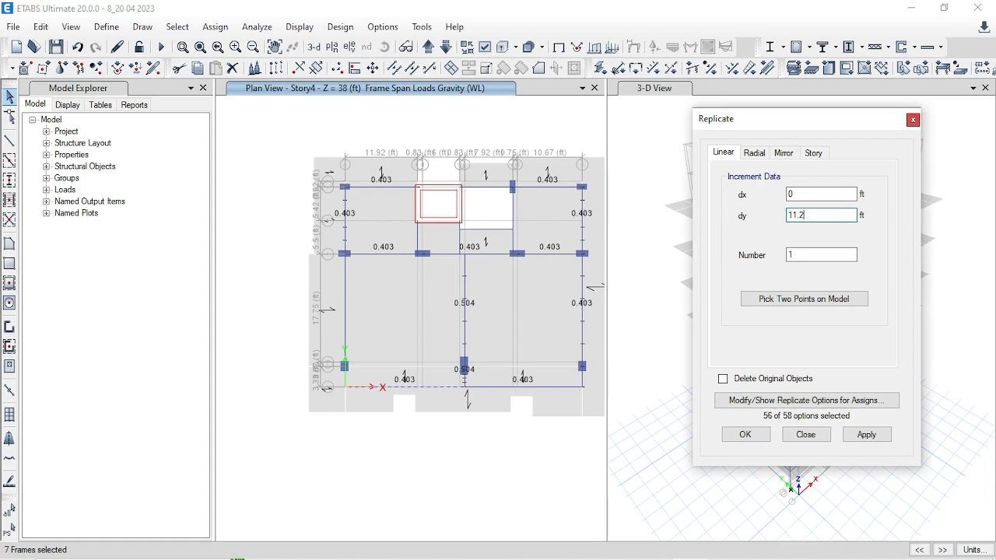
left_click(872, 434)
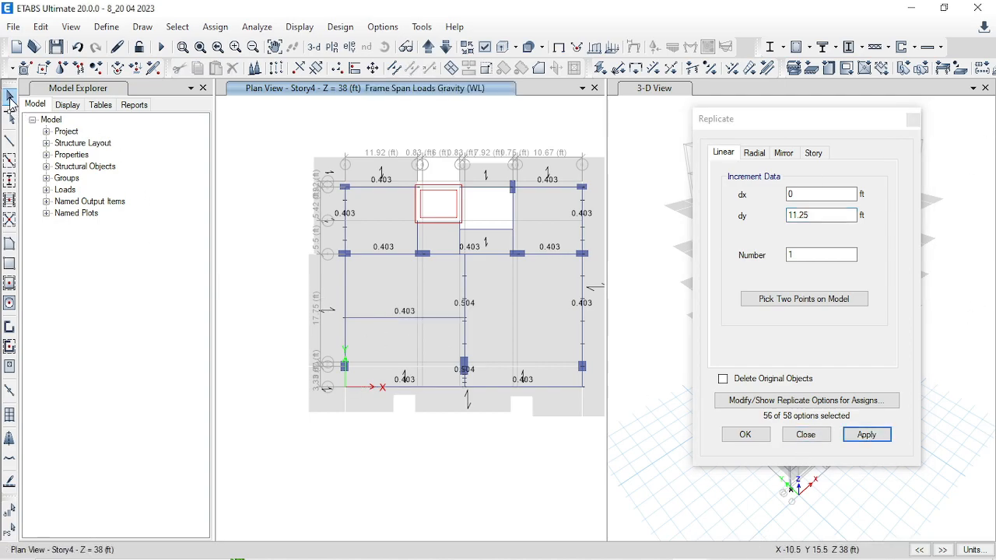
scroll(333, 367, "up", 3)
scroll(364, 318, "down", 1)
scroll(234, 294, "down", 2)
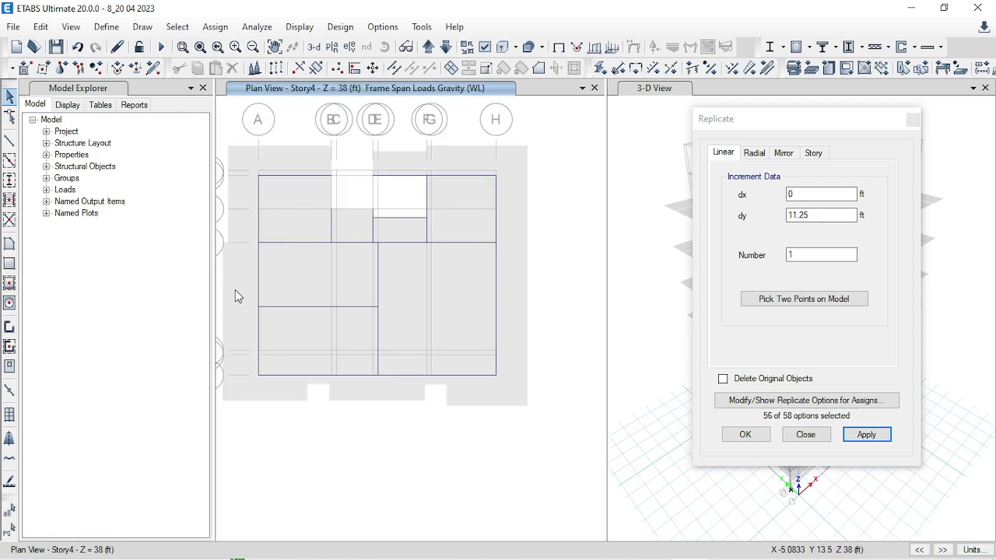
scroll(288, 301, "up", 3)
scroll(288, 301, "down", 2)
scroll(472, 309, "up", 2)
scroll(460, 315, "down", 2)
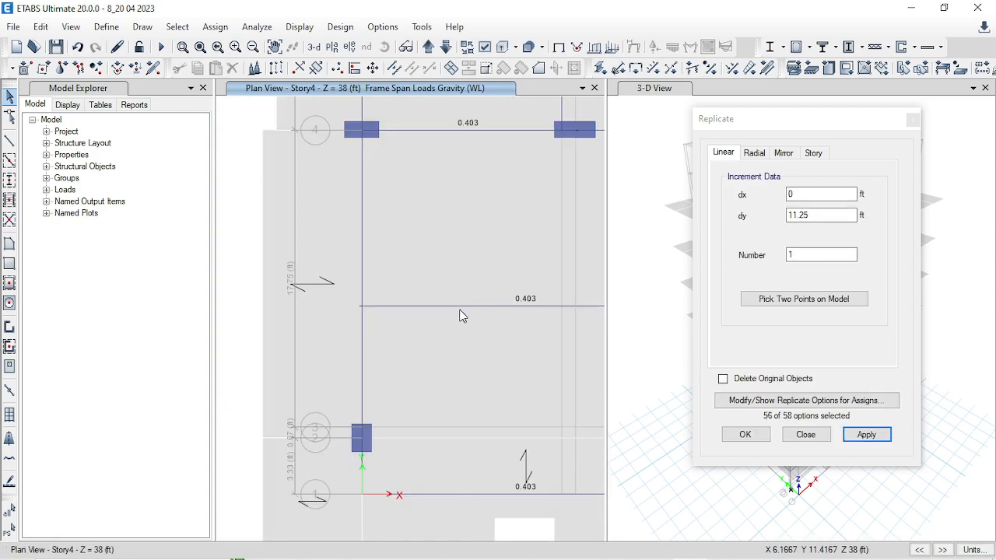
left_click(459, 307)
left_click(362, 307)
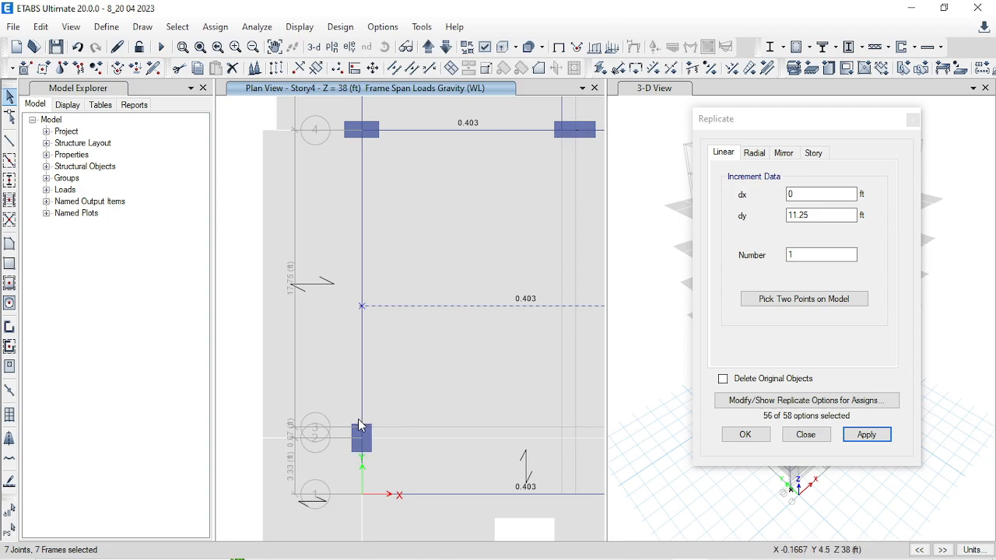
scroll(256, 234, "down", 2)
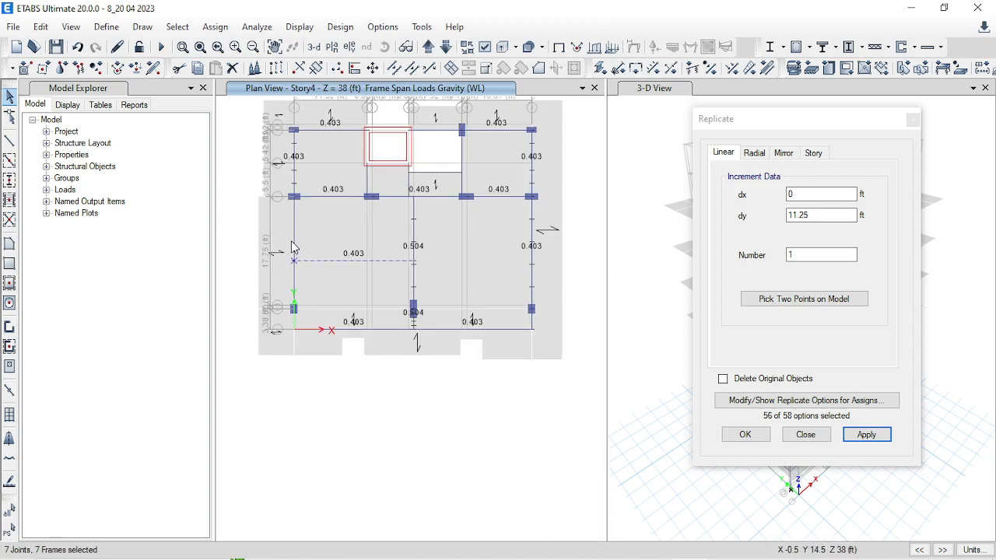
- Divide the left-edge beam at the replicated beam's end joint, breaking at intersections with selected frames and joints
scroll(292, 248, "up", 2)
left_click(299, 307)
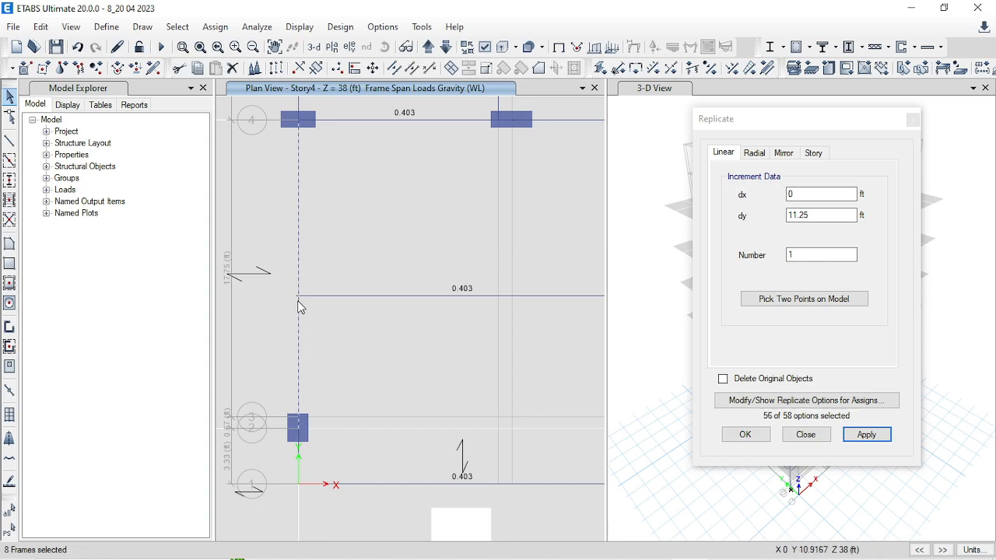
left_click(299, 297)
scroll(366, 349, "down", 2)
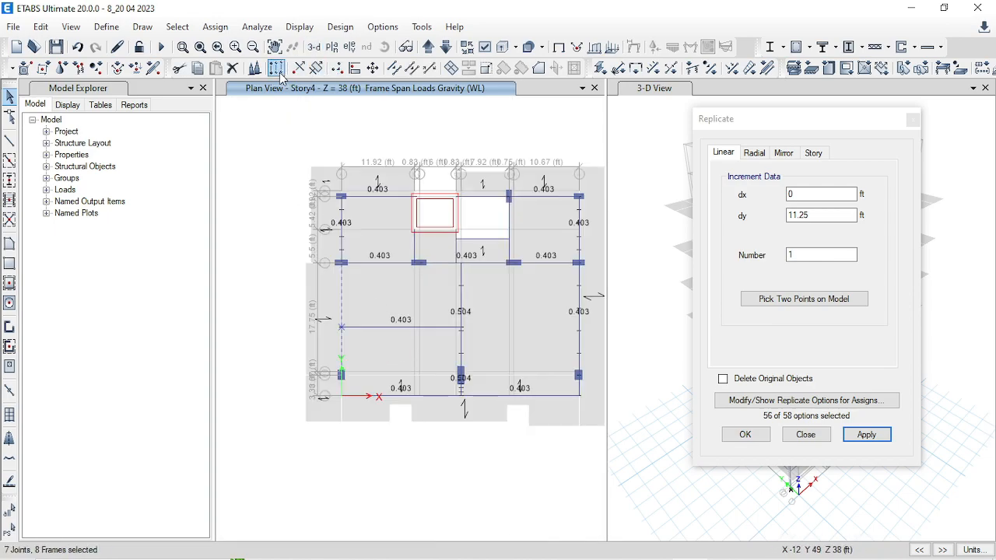
left_click(400, 73)
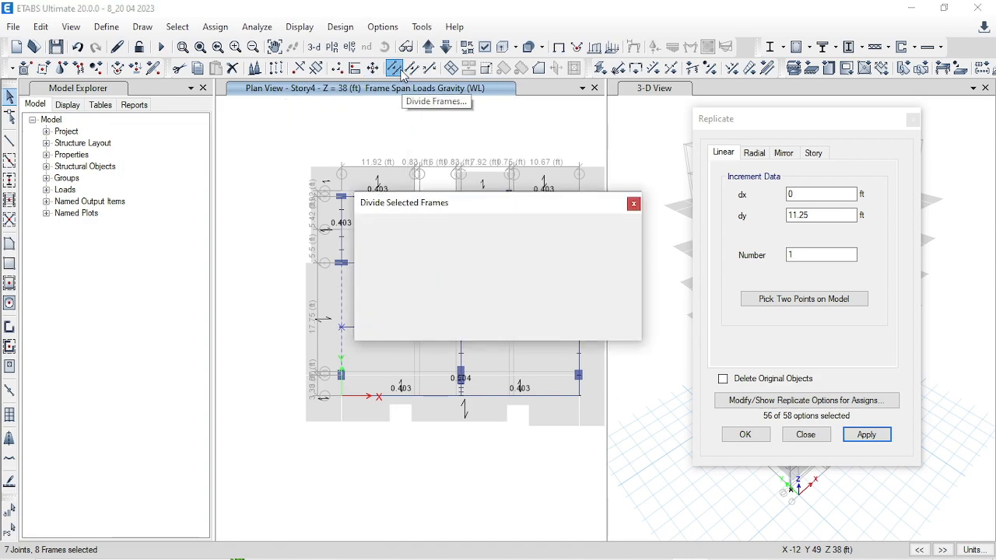
left_click_drag(495, 205, 849, 189)
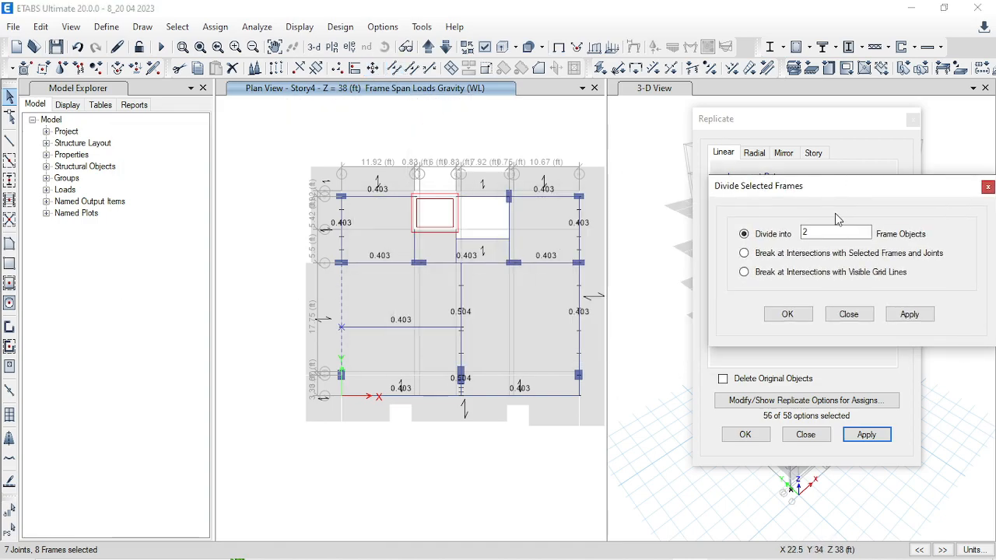
left_click(817, 255)
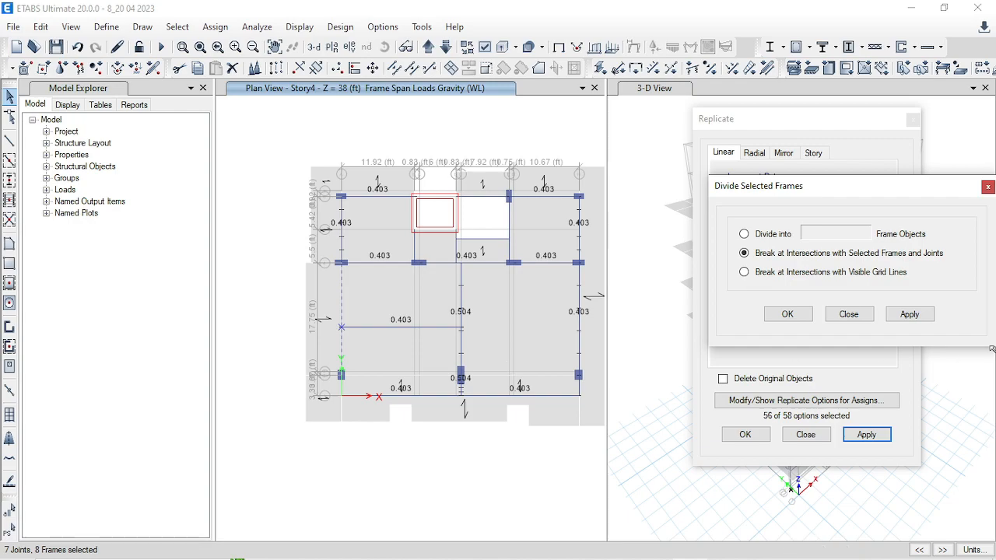
left_click(908, 315)
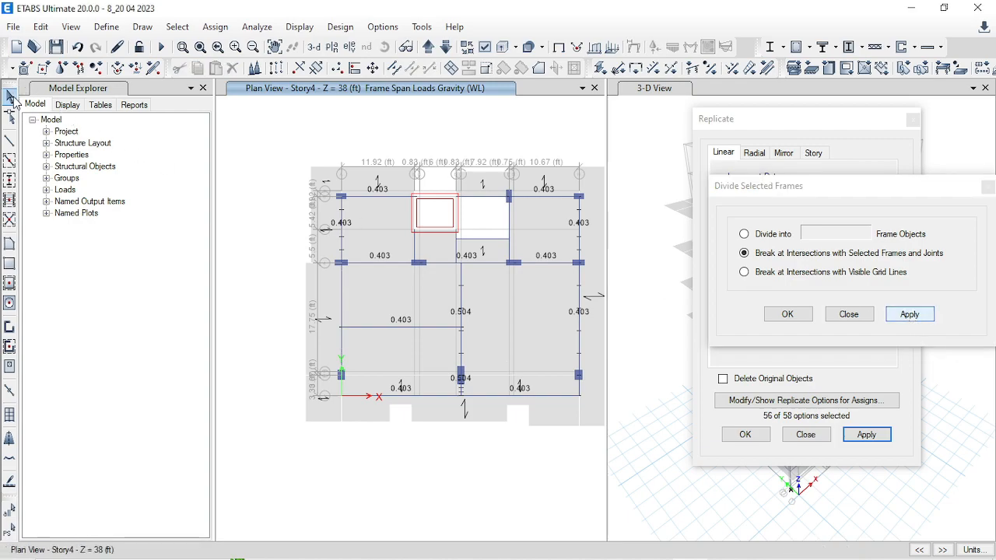
left_click(987, 188)
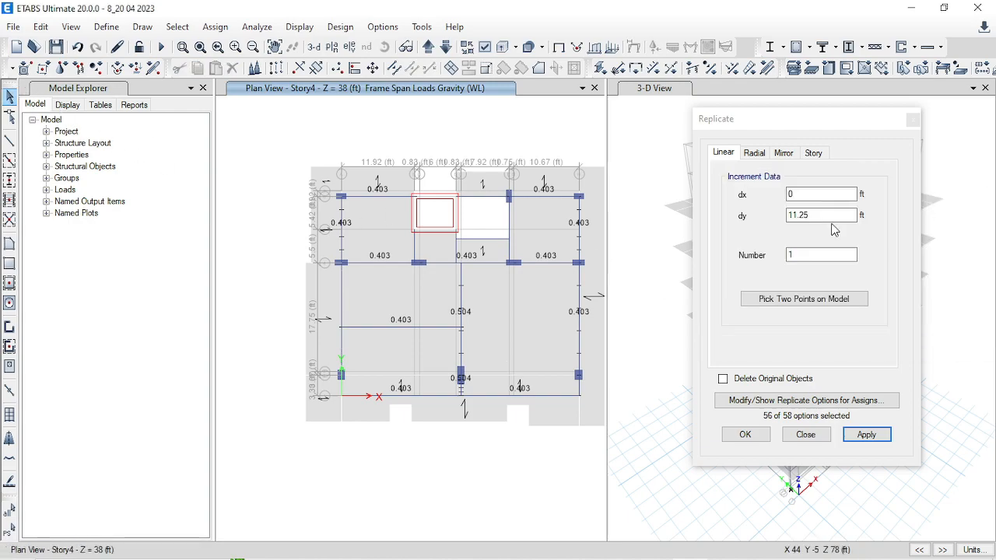
left_click(912, 120)
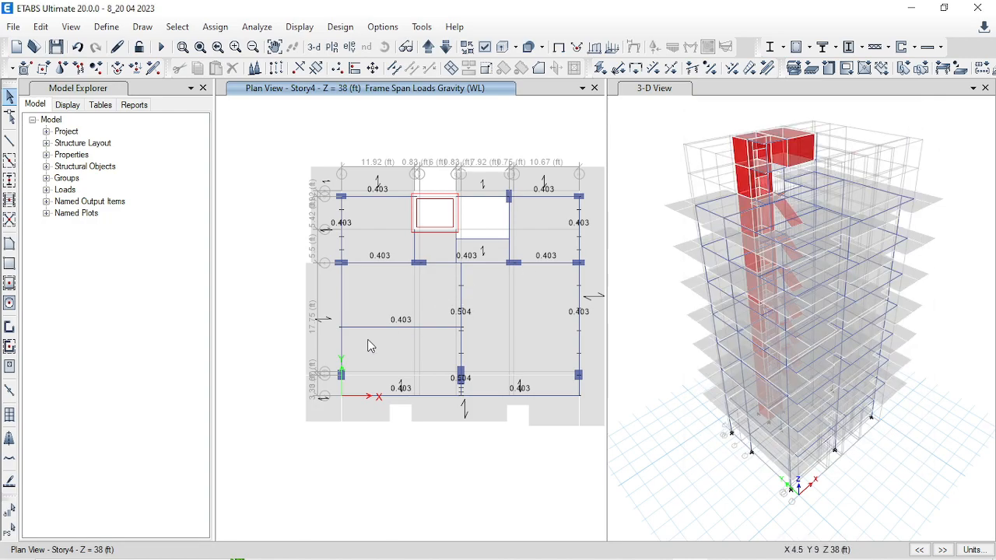
- Delete the replicated beam spanning from the divided left-edge beam to the central beam
left_click(370, 328)
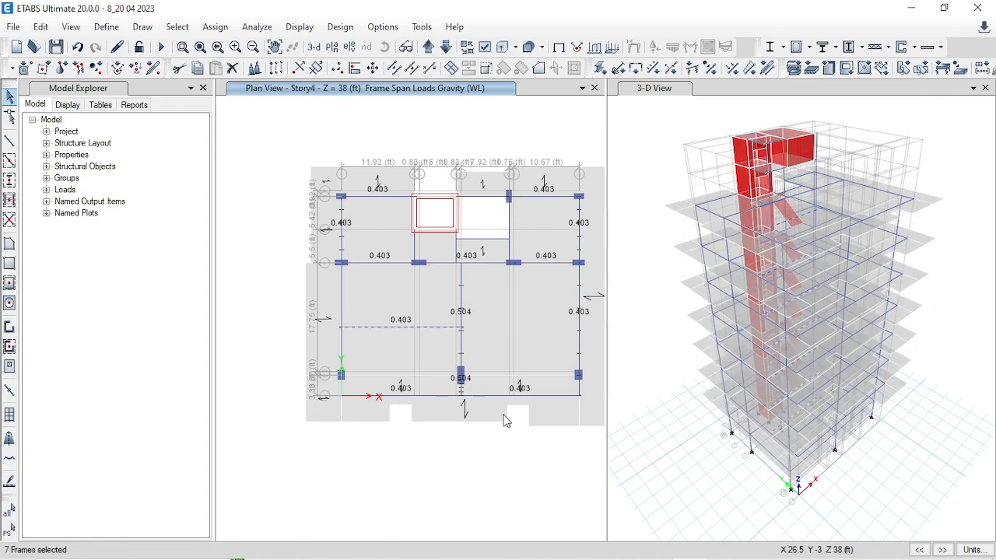
left_click(41, 26)
left_click(109, 109)
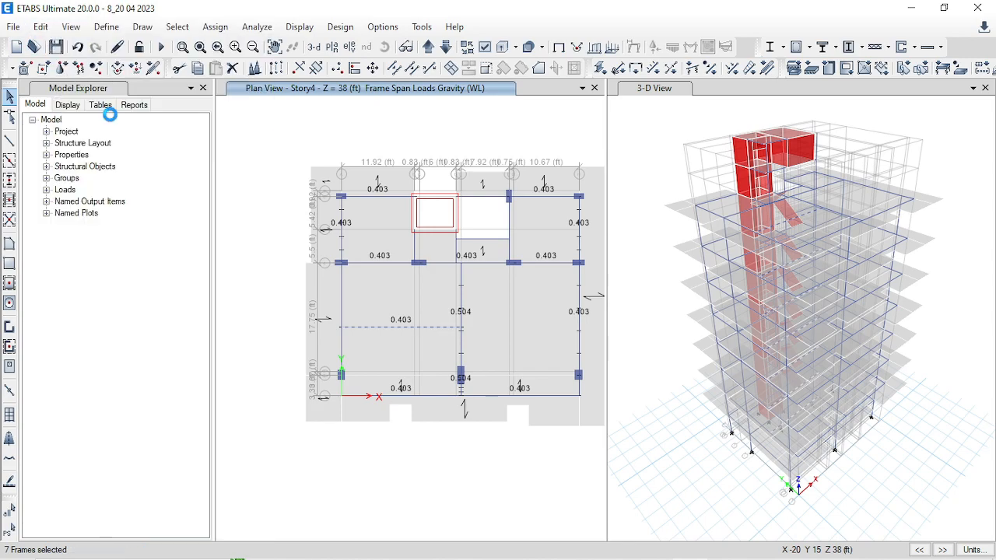
- Select the lower segment of the divided left-edge beam, checking the segment on the Story4 plan and each plan up to Story8
left_click(342, 346)
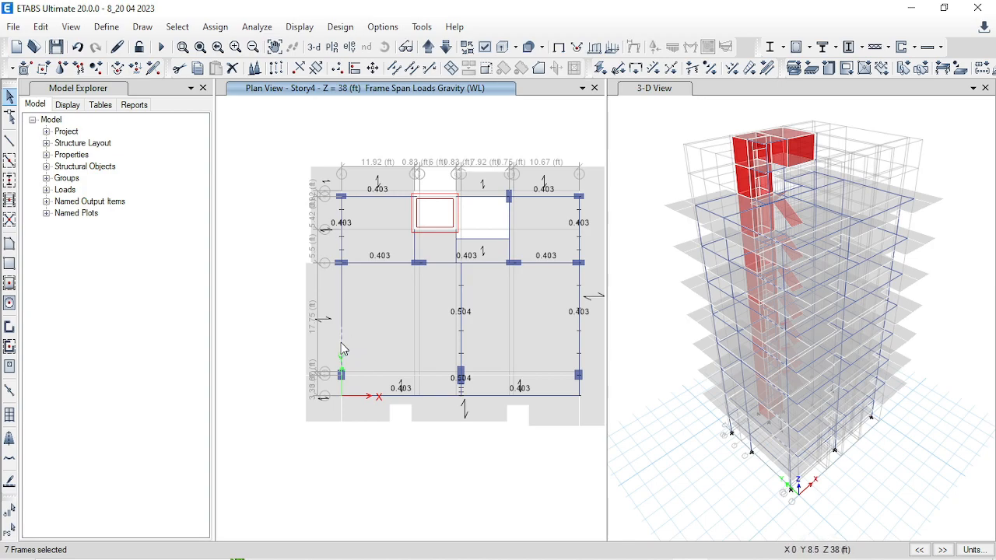
left_click(343, 347)
left_click(428, 47)
left_click(341, 355)
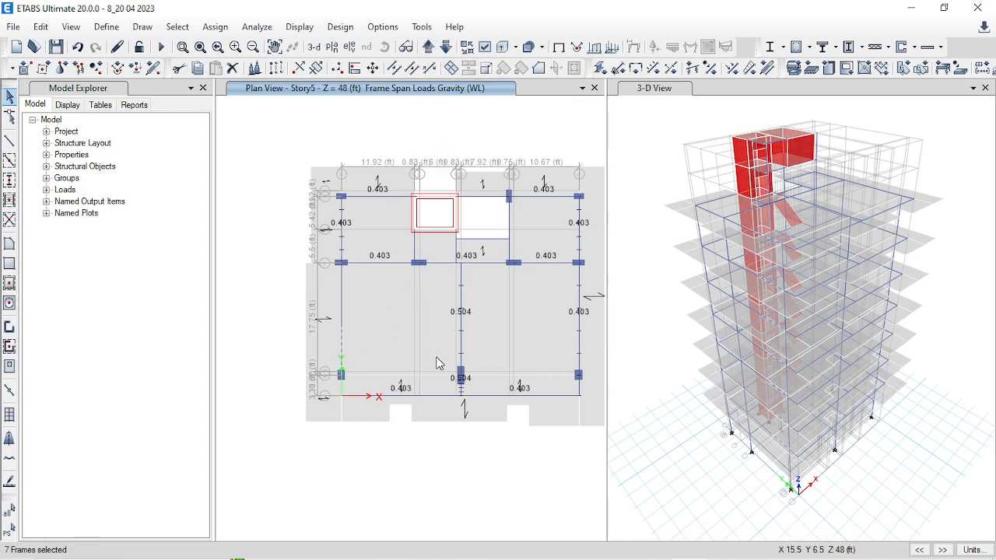
left_click(428, 48)
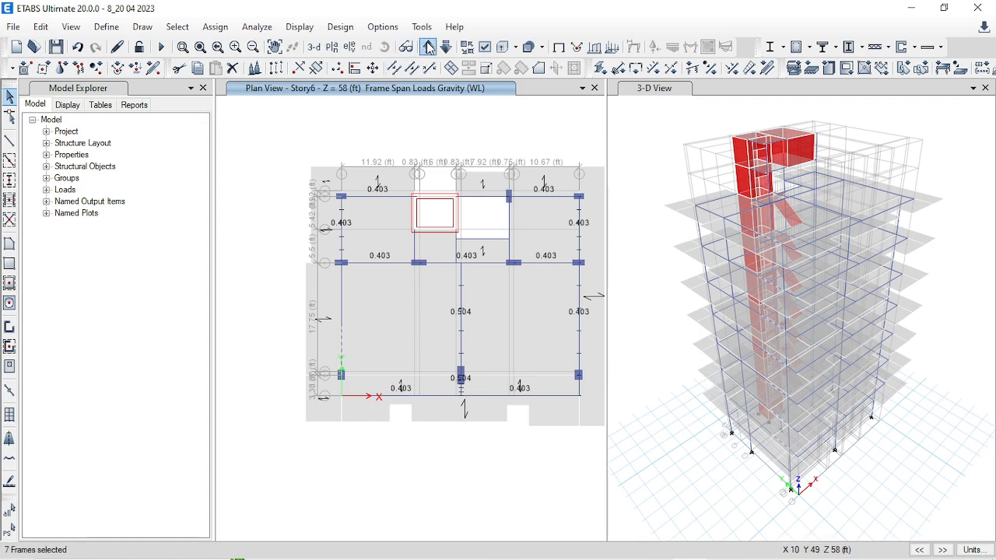
left_click(341, 342)
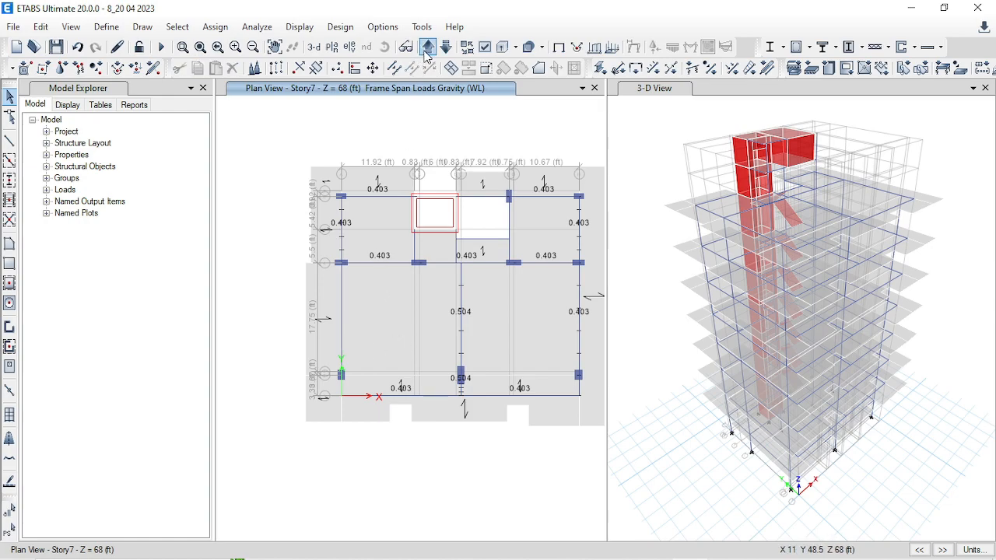
left_click(343, 354)
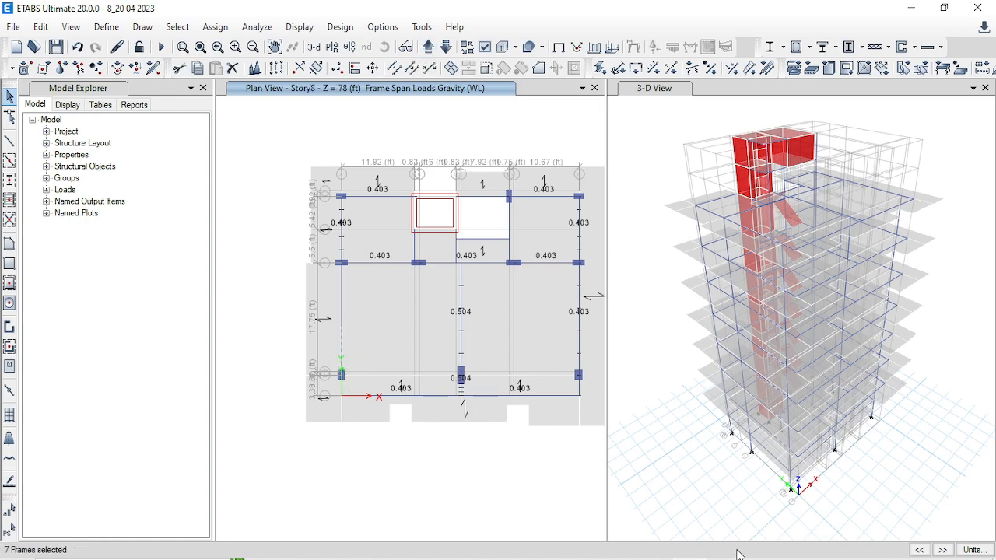
- Switch to the AutoCAD floor plan and examine the hatched left wall beside the dimensioned lower-left room
mouse_move(739, 558)
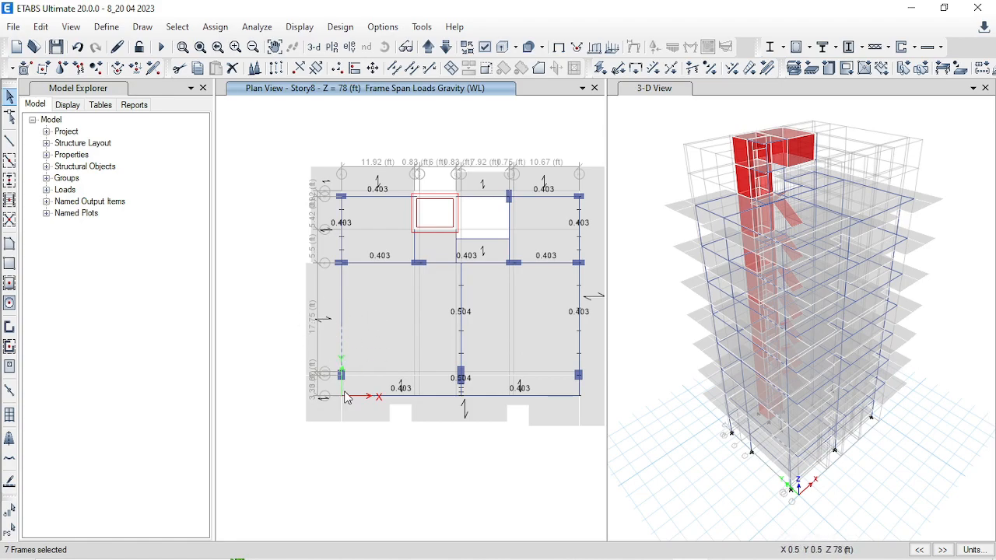
mouse_move(477, 557)
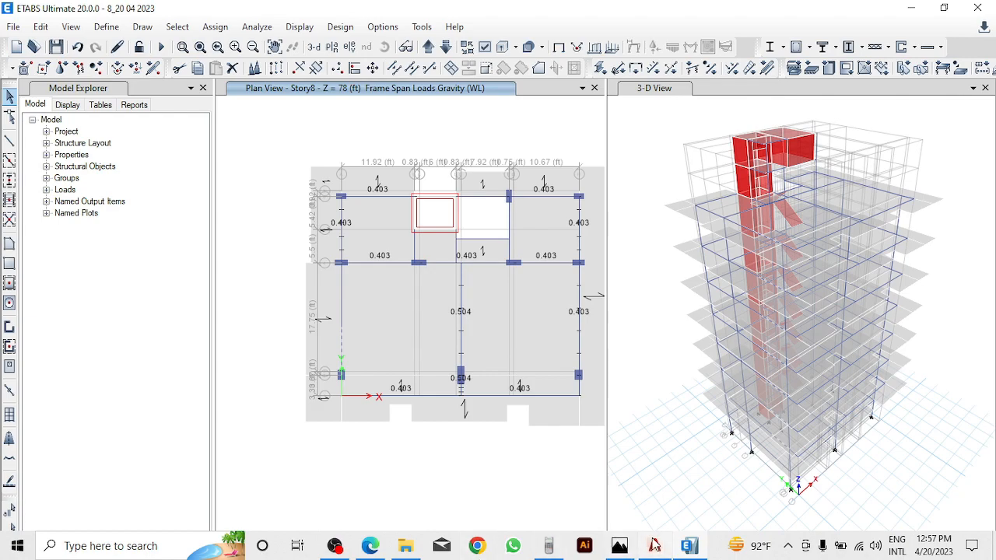
left_click(654, 546)
middle_click_drag(432, 377, 420, 383)
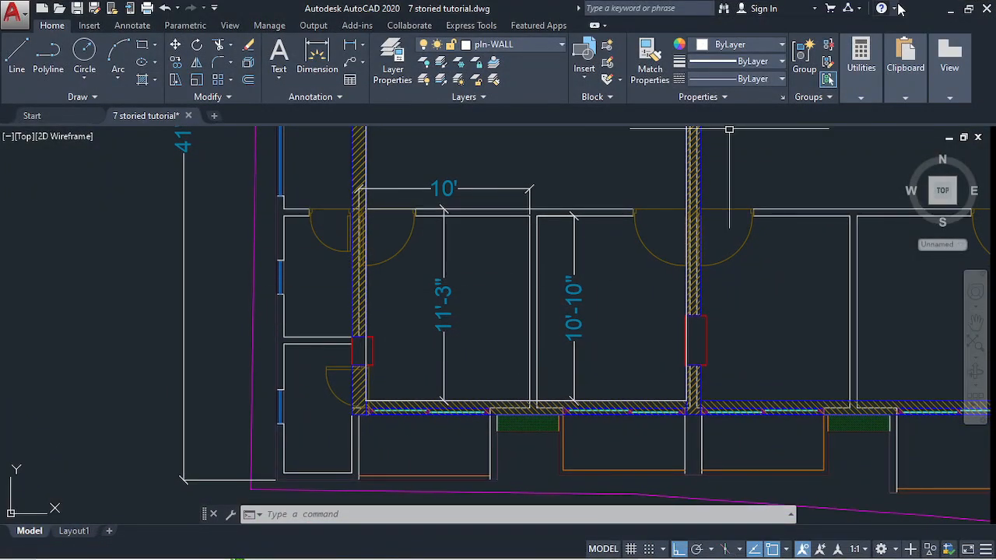
- Switch to ETABS and assign a 7.36 kN/m uniform gravity WL load to the selected left-edge beam segments, using metric SI units and replacing existing loads
left_click(950, 11)
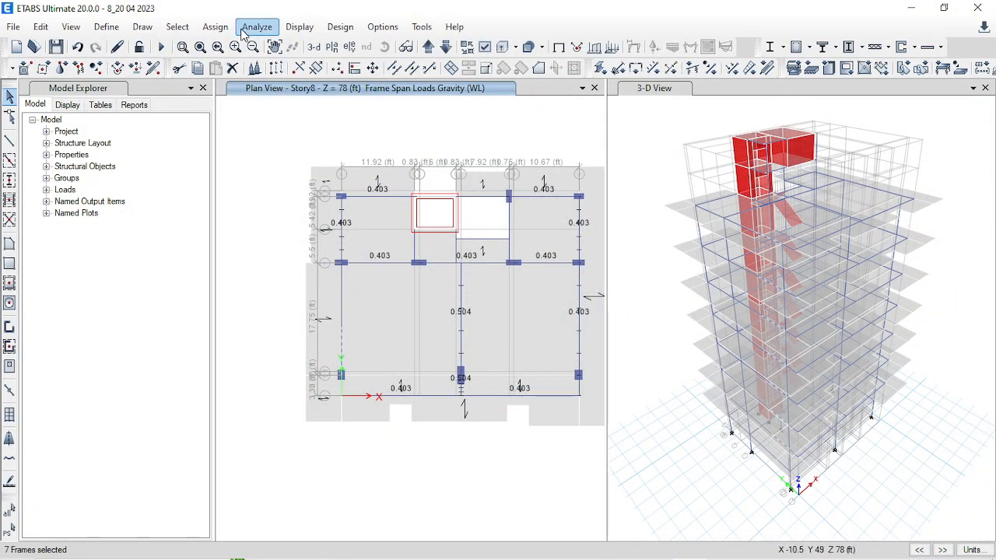
left_click(215, 26)
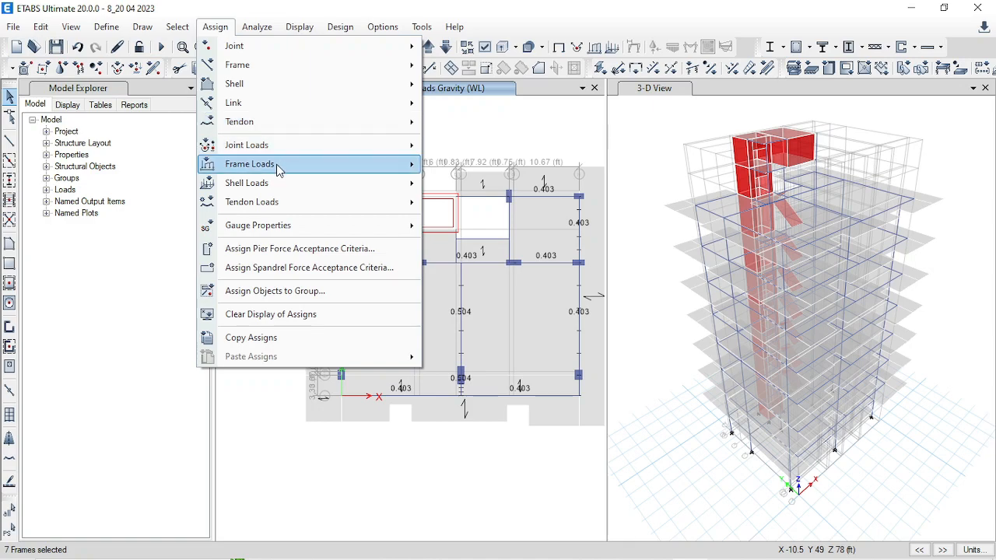
mouse_move(278, 171)
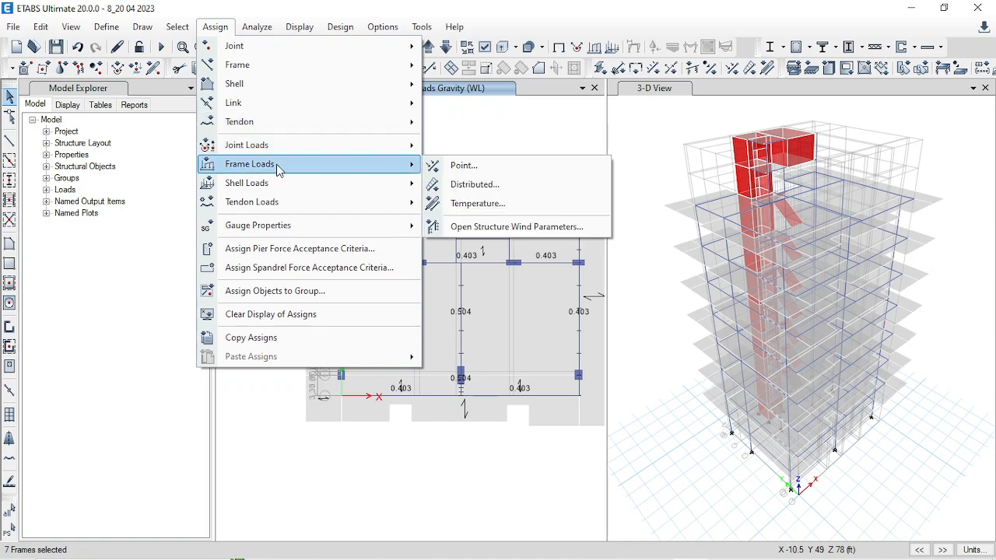
left_click(478, 184)
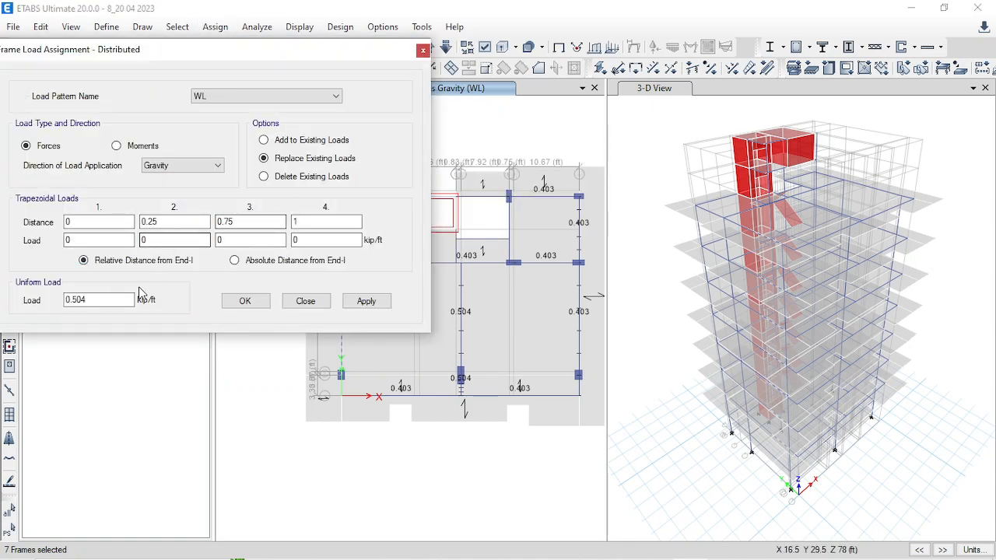
left_click(973, 550)
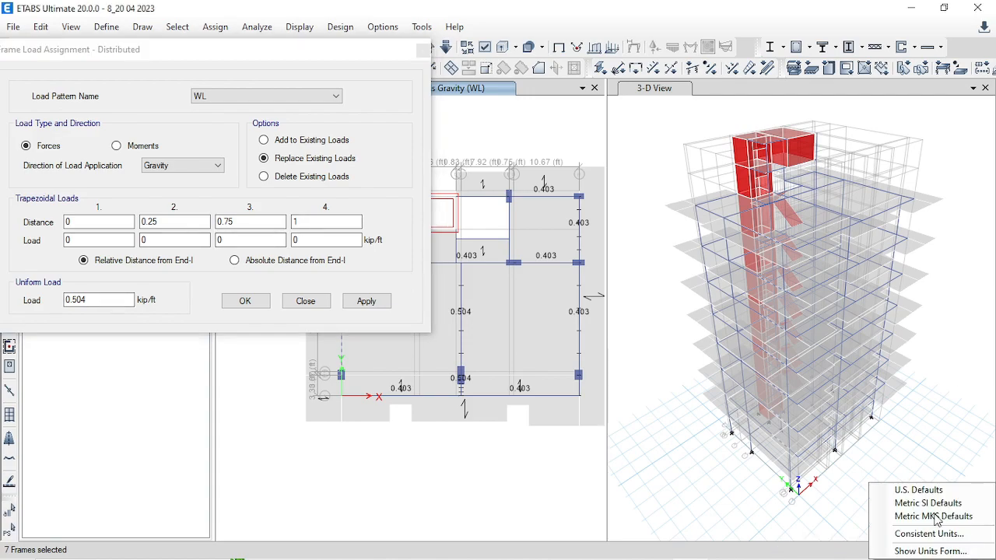
left_click(919, 504)
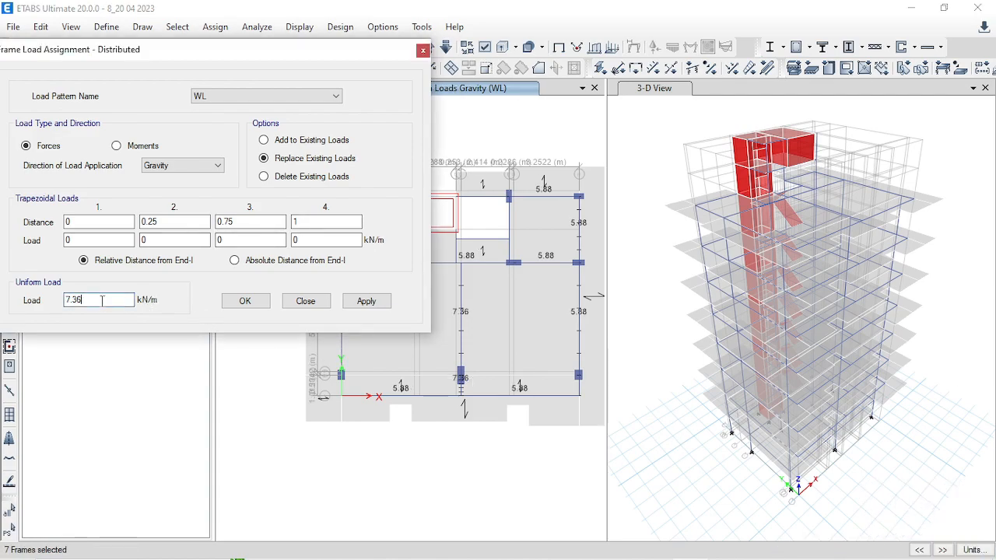
left_click(368, 309)
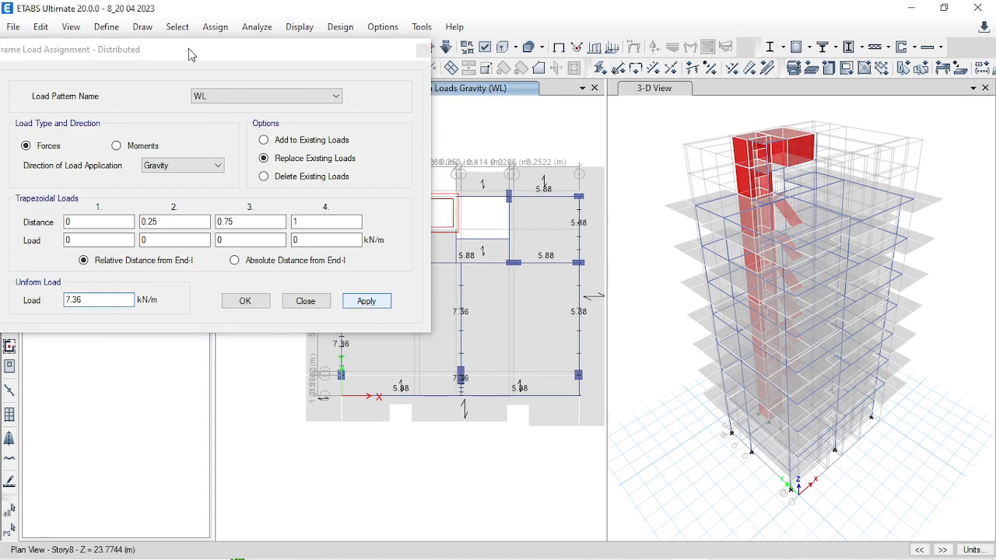
left_click(245, 301)
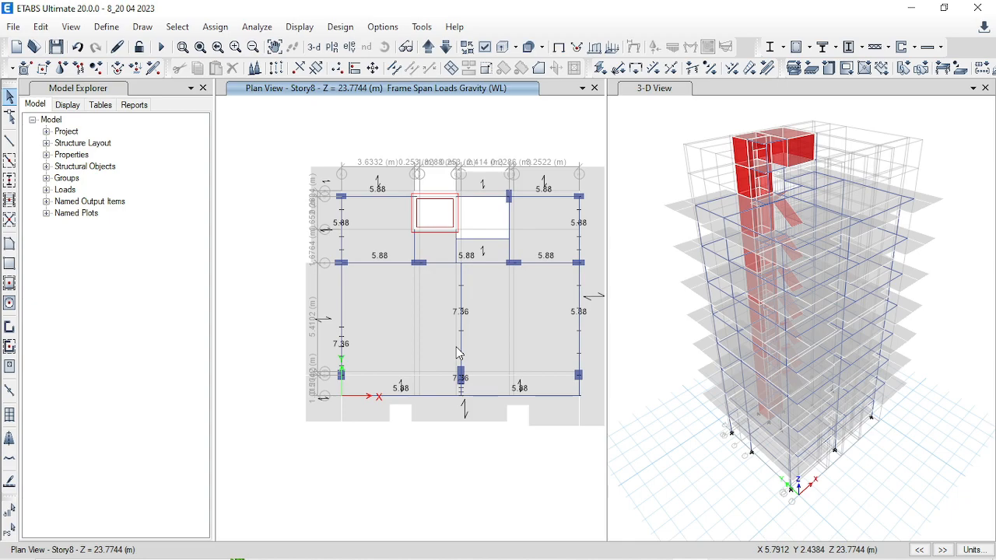
middle_click_drag(458, 354, 427, 339)
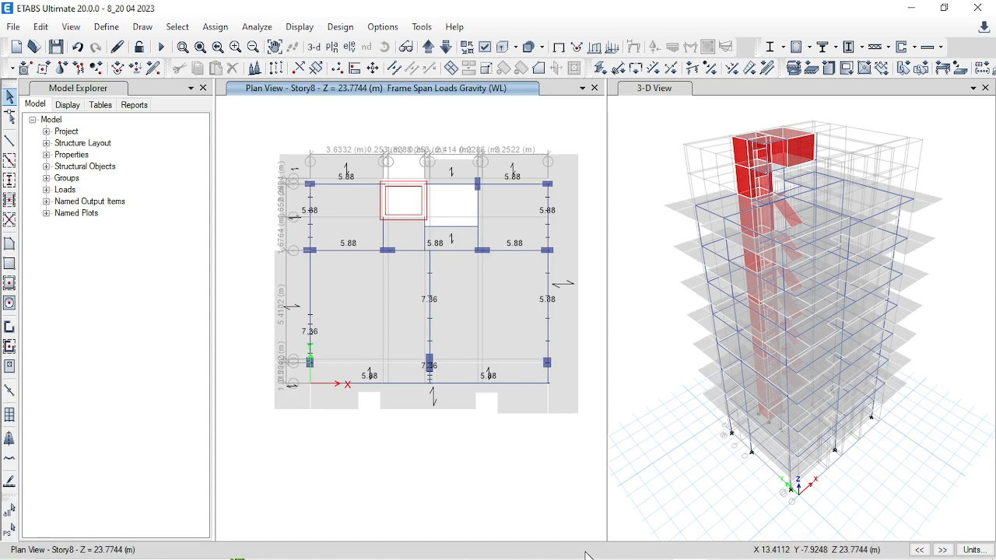
- Limit selections to one story and bring the plan view down from Story8 to Story2, checking the wall loads on the plans
mouse_move(567, 548)
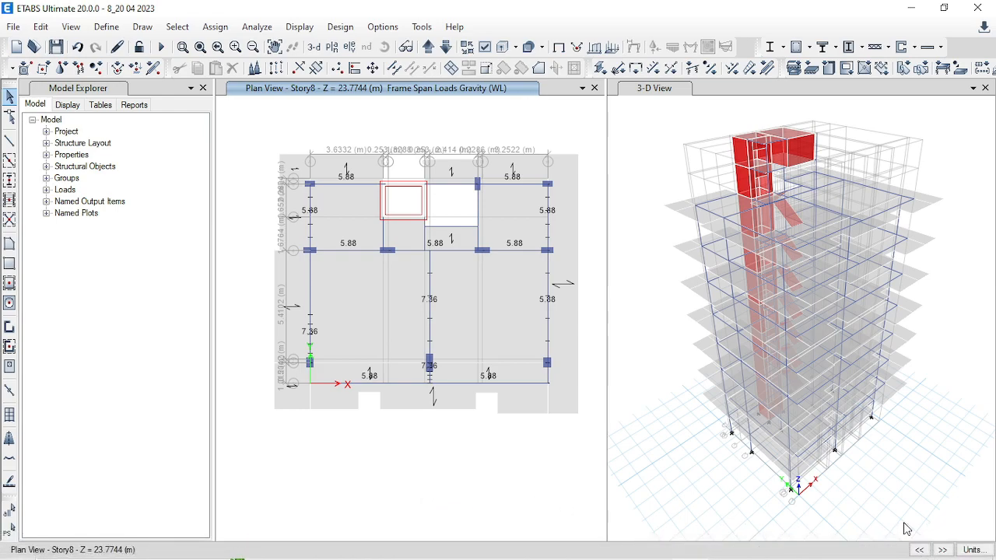
left_click(740, 513)
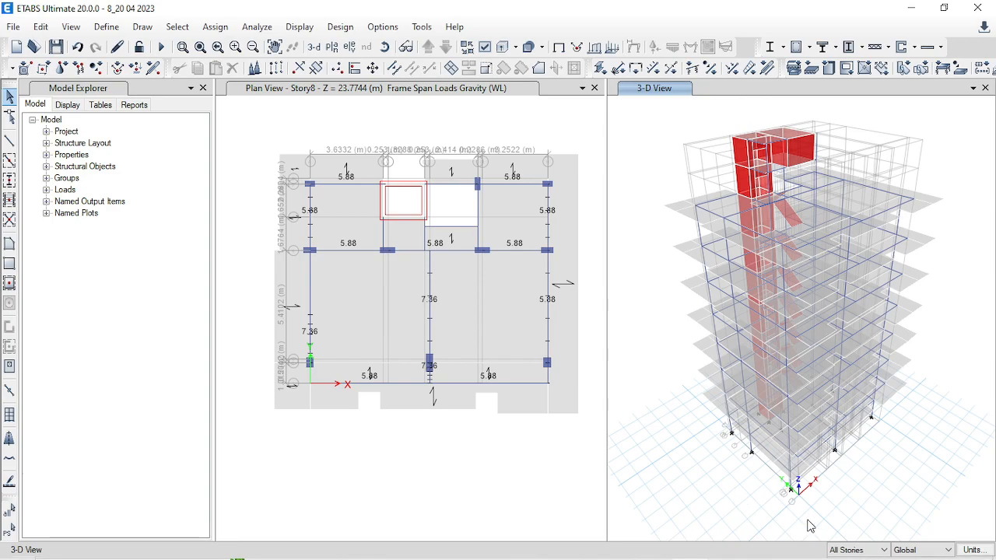
left_click(849, 551)
left_click(851, 515)
left_click(475, 462)
left_click(447, 47)
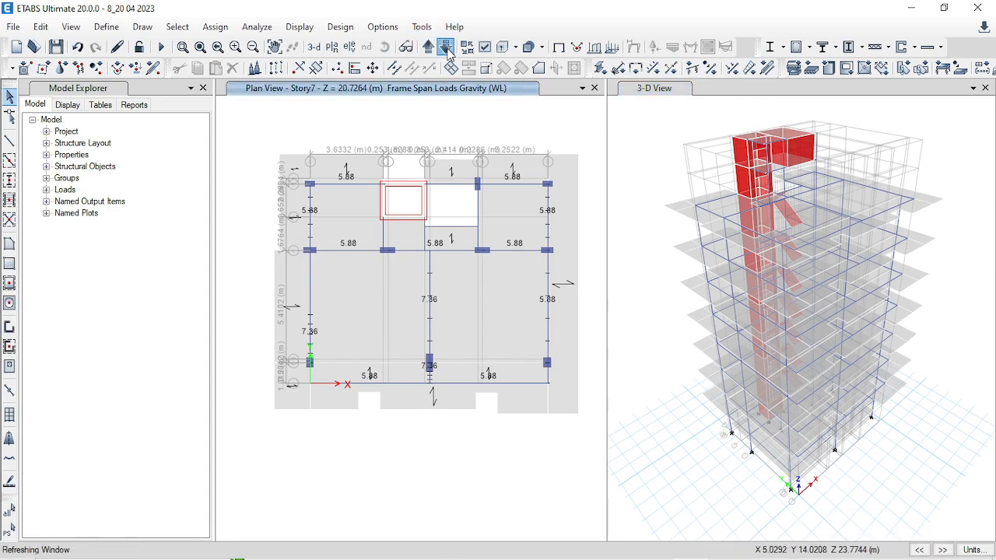
left_click(448, 52)
left_click(448, 52)
left_click(448, 53)
left_click(432, 51)
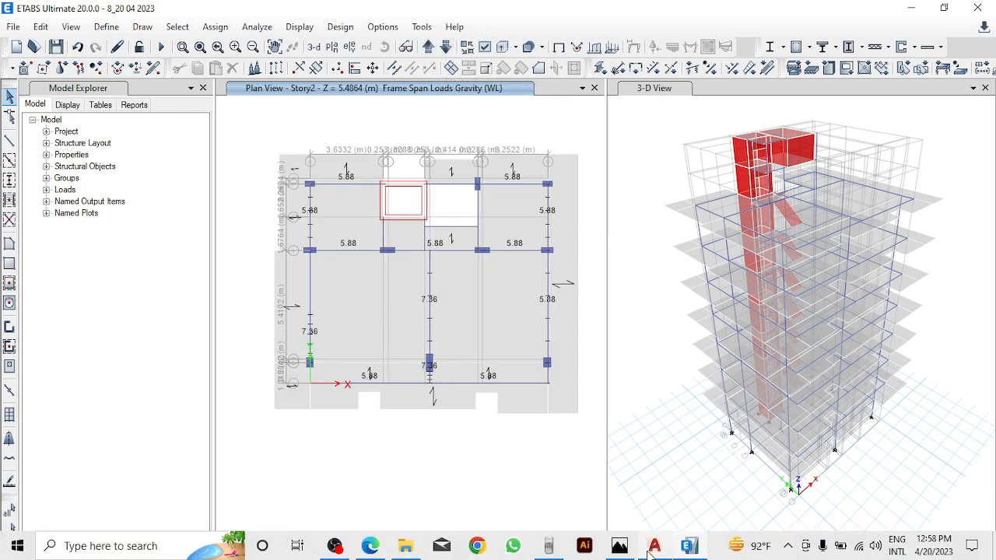
- Switch to AutoCAD and examine the interior partition walls dividing the lower rooms on both halves of the floor plan
left_click(663, 549)
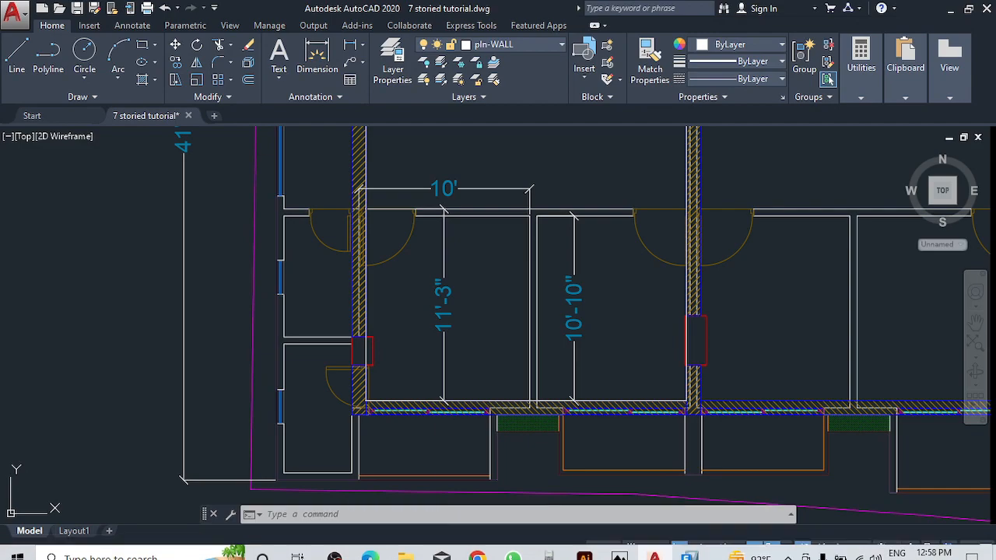
middle_click_drag(514, 337, 481, 407)
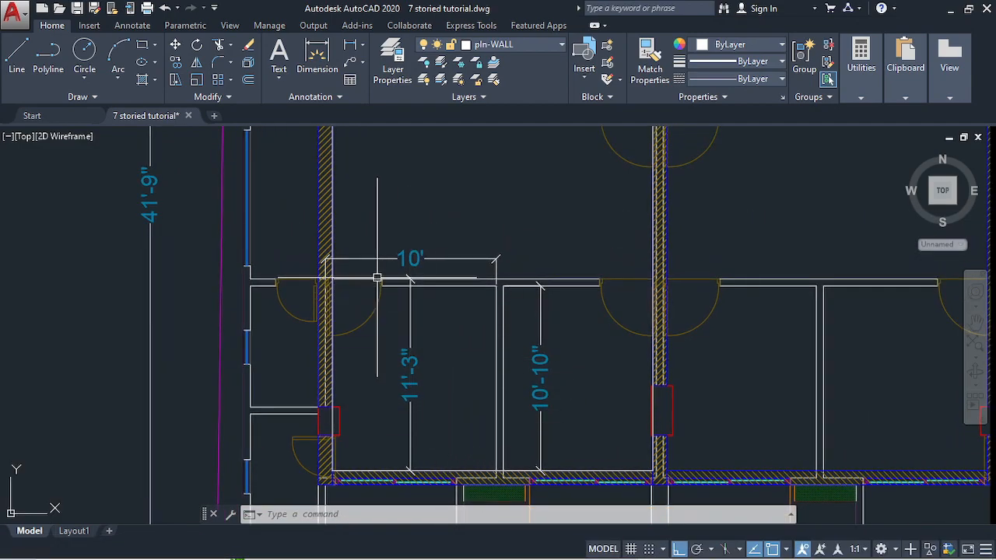
left_click(423, 445)
left_click(382, 328)
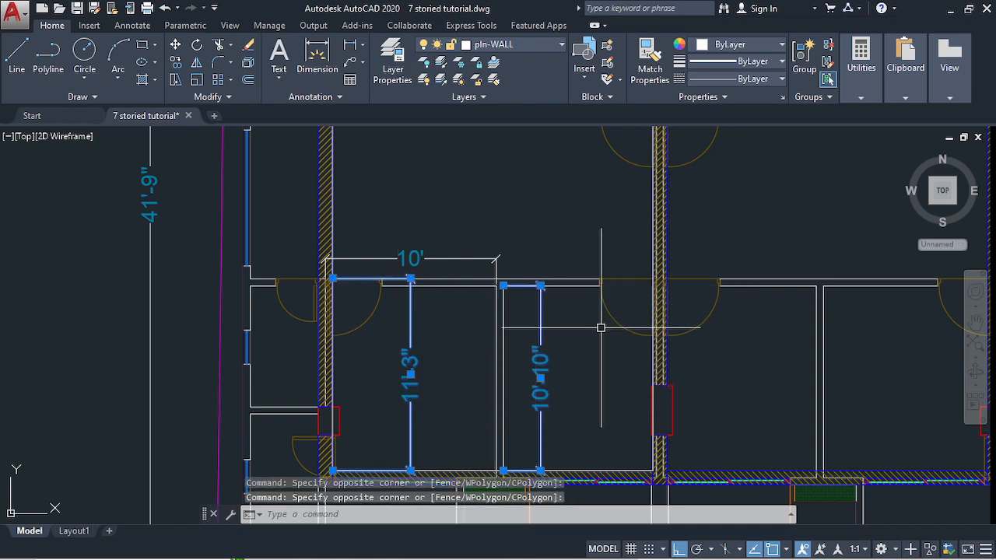
scroll(692, 327, "down", 2)
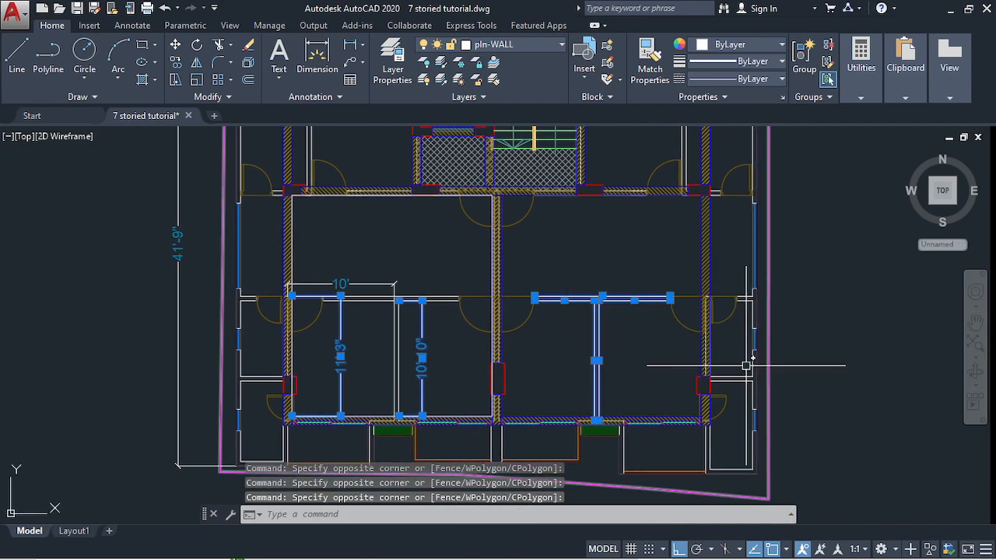
key("Escape")
- Add a vertical linear dimension along the partition wall in the lower-right part of the floor plan, between the bottom wall and the horizontal partition
left_click(349, 46)
scroll(589, 436, "up", 4)
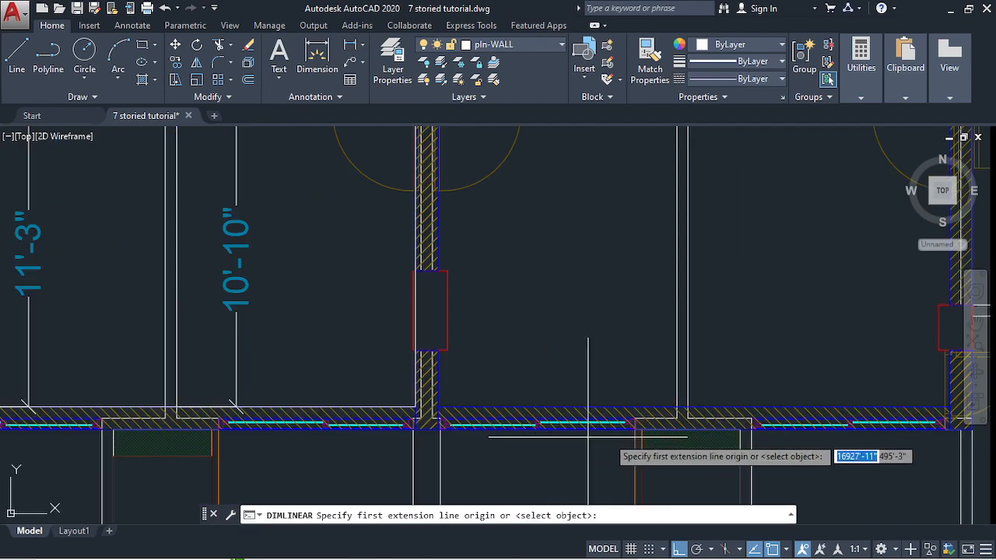
left_click(689, 406)
middle_click_drag(721, 181, 540, 345)
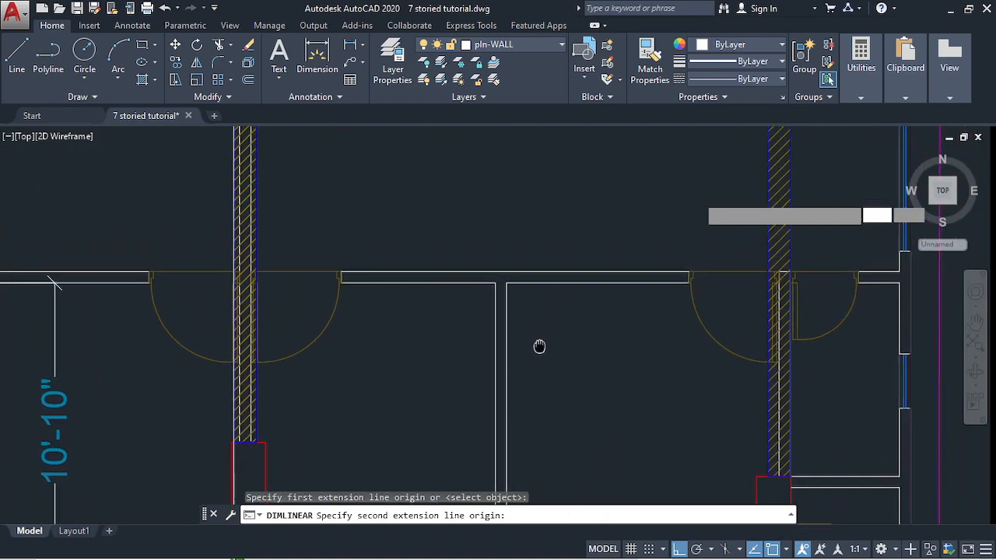
left_click(507, 281)
left_click(600, 282)
scroll(603, 284, "down", 3)
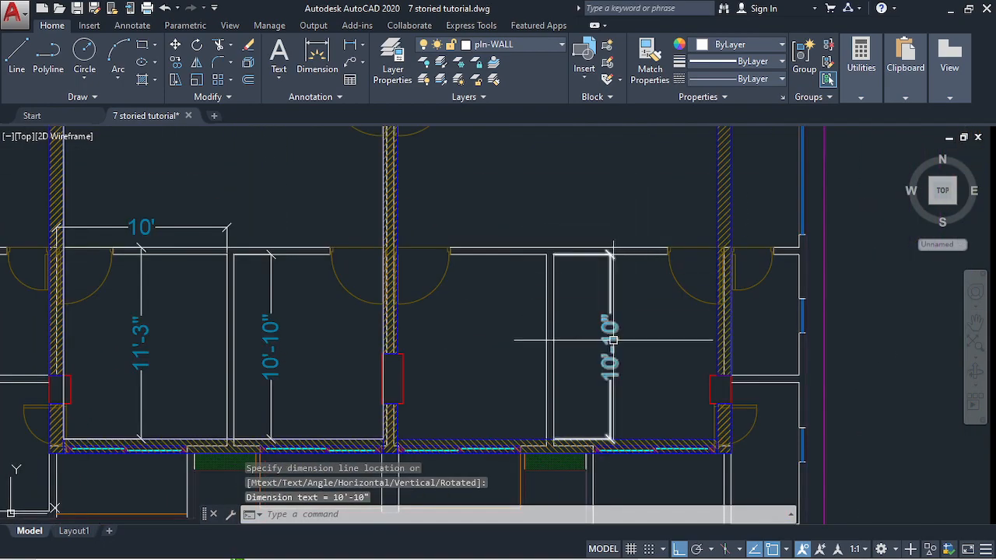
scroll(594, 360, "up", 5)
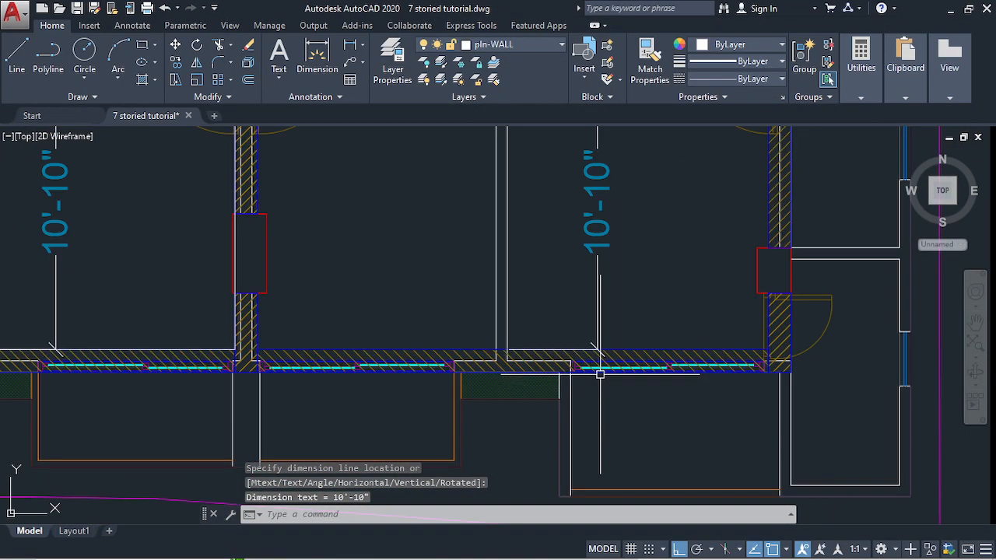
scroll(594, 359, "down", 5)
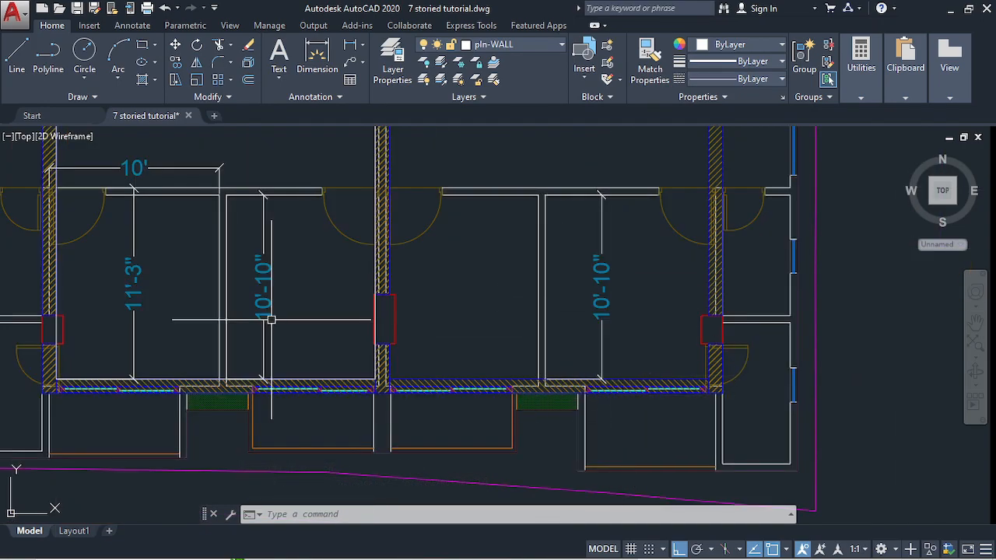
- Switch to ETABS and replicate the two bottom-edge beams on Story2 once with dx 0 and dy 11.25 ft, using U.S. default units
left_click(950, 9)
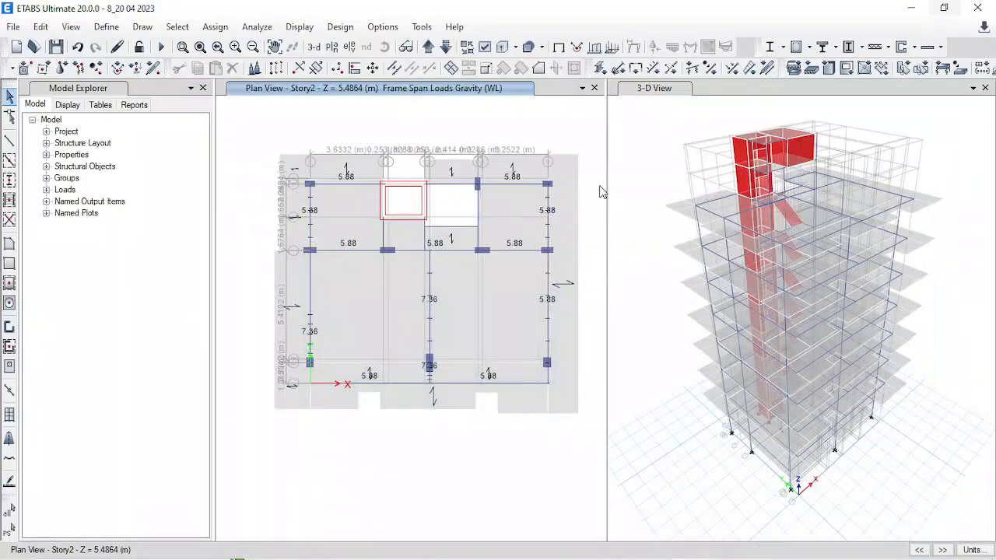
left_click(396, 384)
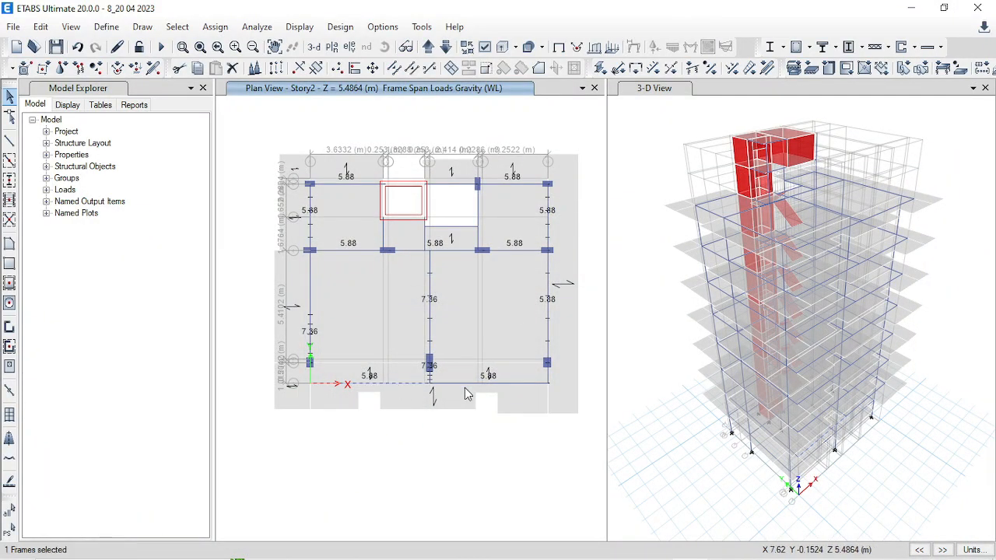
left_click(462, 383)
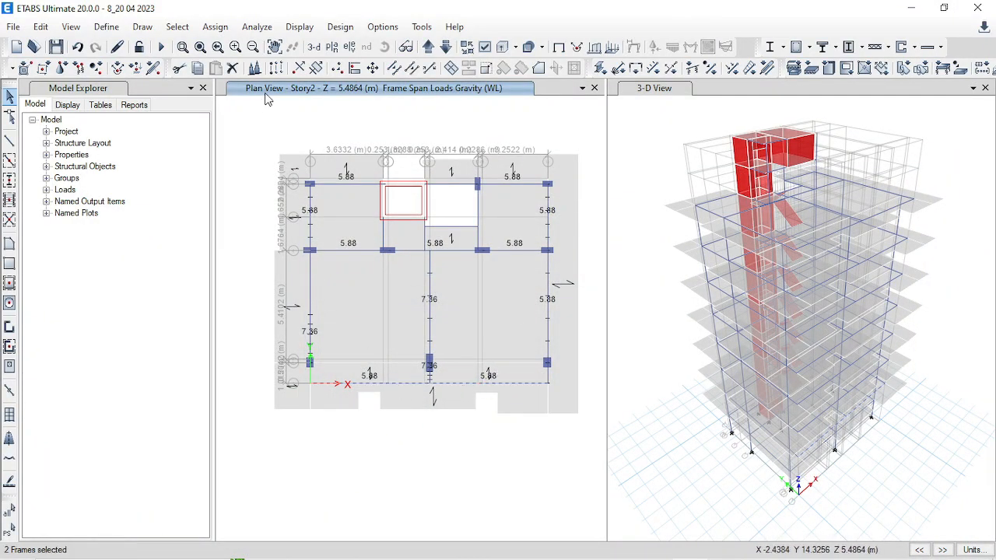
left_click(276, 68)
left_click(827, 217)
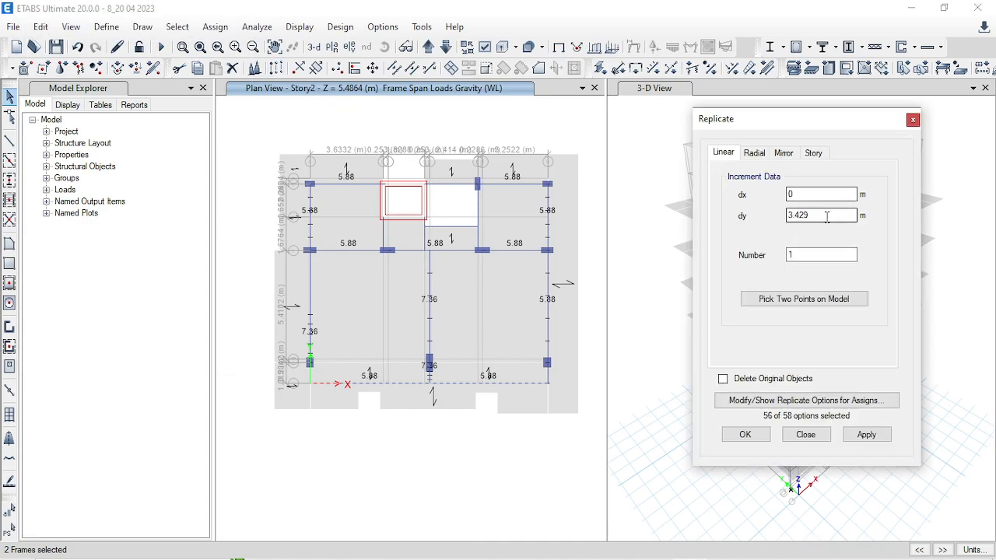
left_click(972, 550)
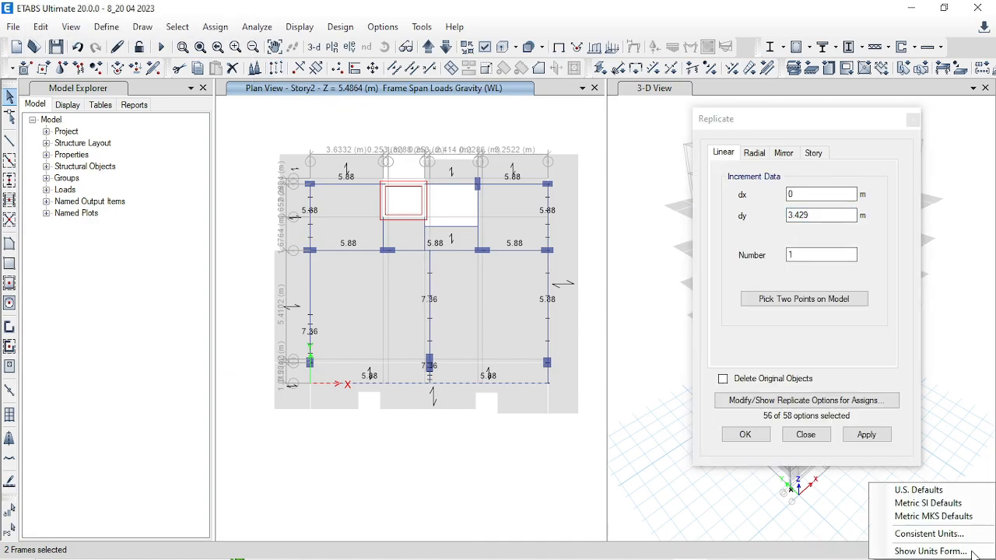
left_click(916, 491)
double_click(830, 212)
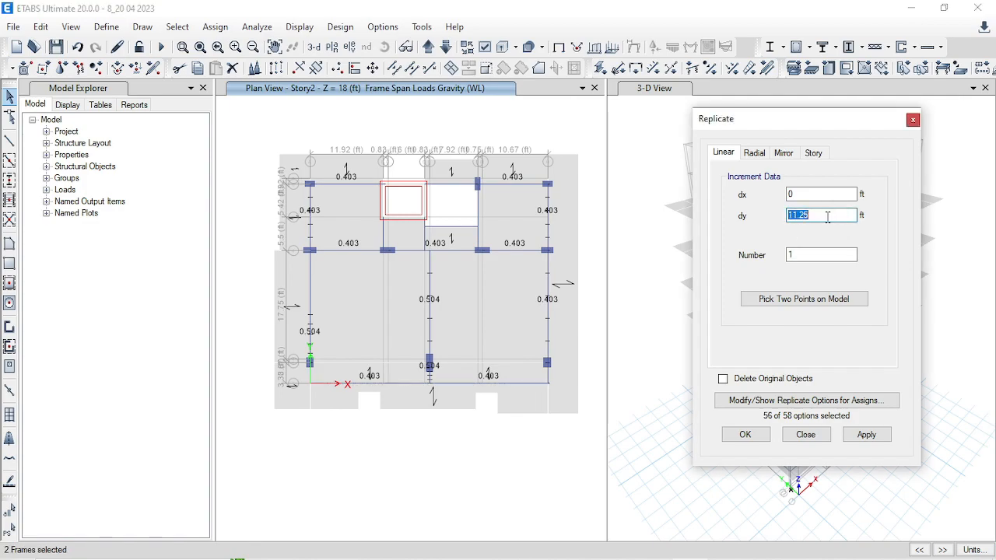
double_click(834, 216)
left_click(868, 436)
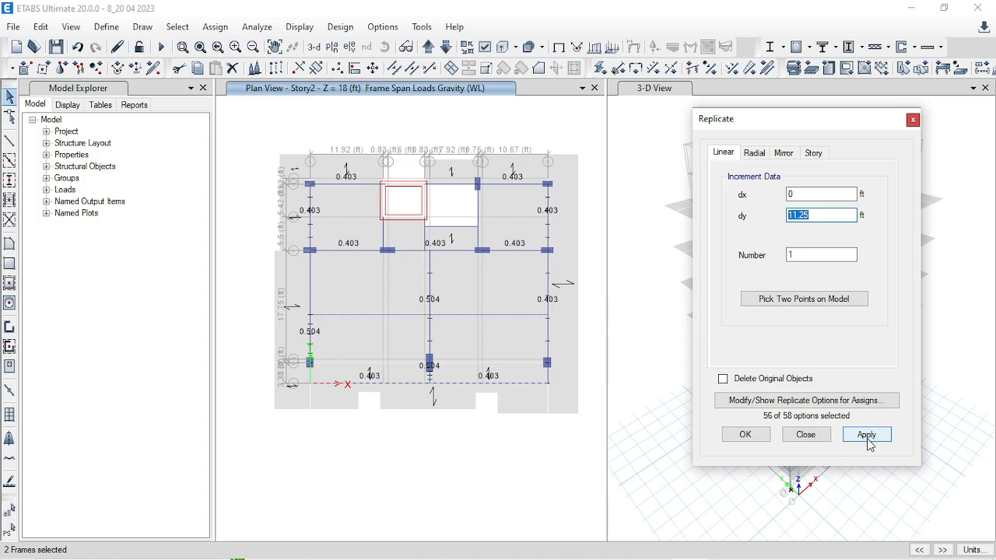
left_click(868, 437)
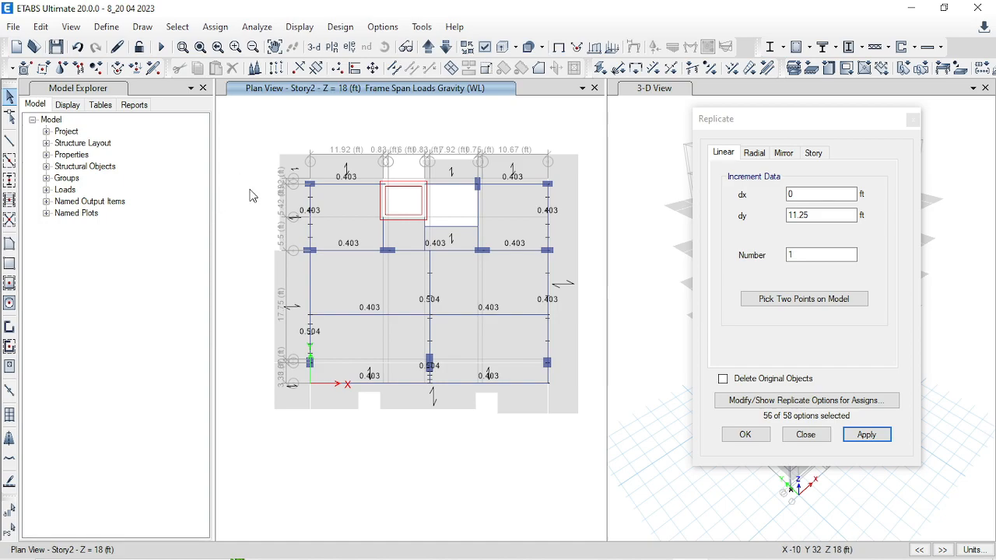
- Clear the selection and set the section property of the left beam in the replicated horizontal row on Story2 to None
left_click(469, 316)
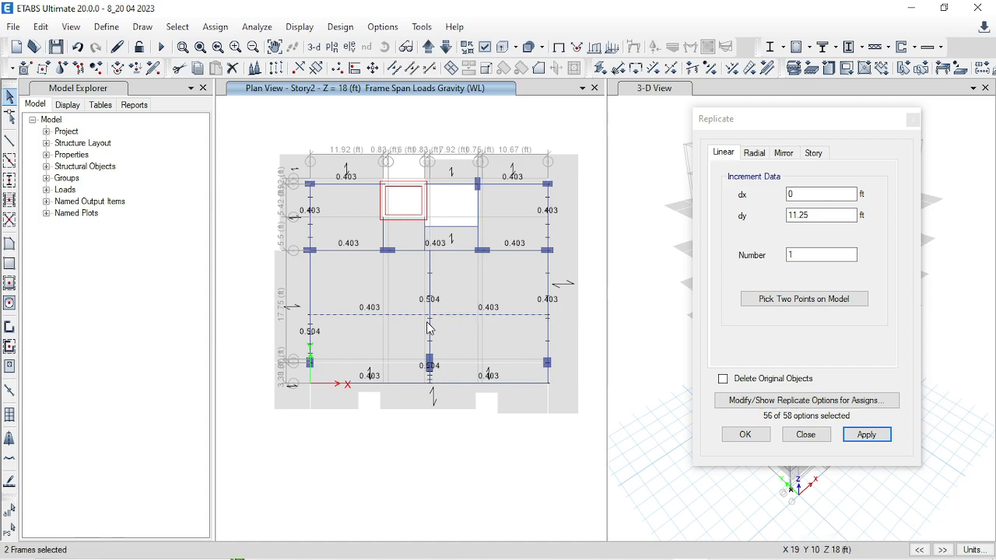
key("ctrl+q")
mouse_move(682, 558)
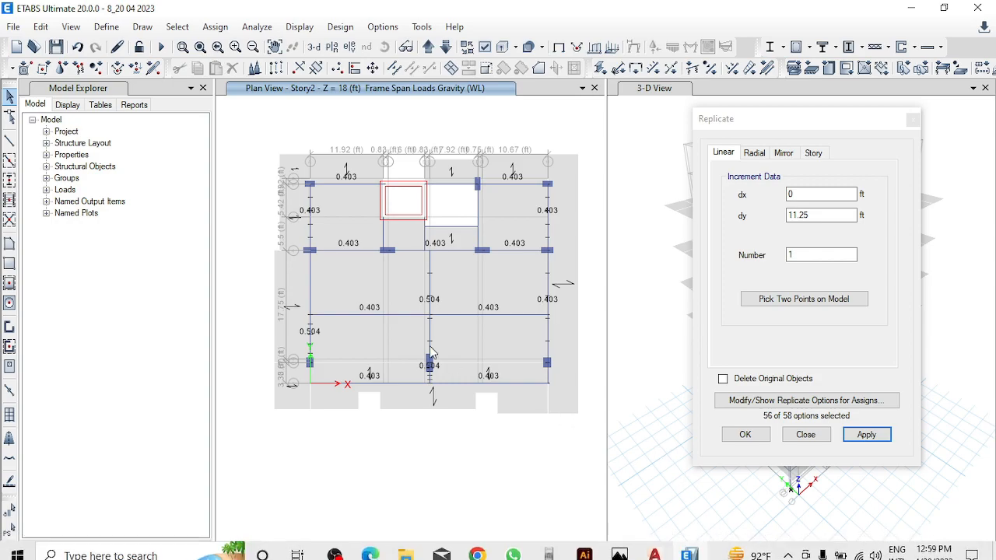
left_click(344, 316)
right_click(345, 316)
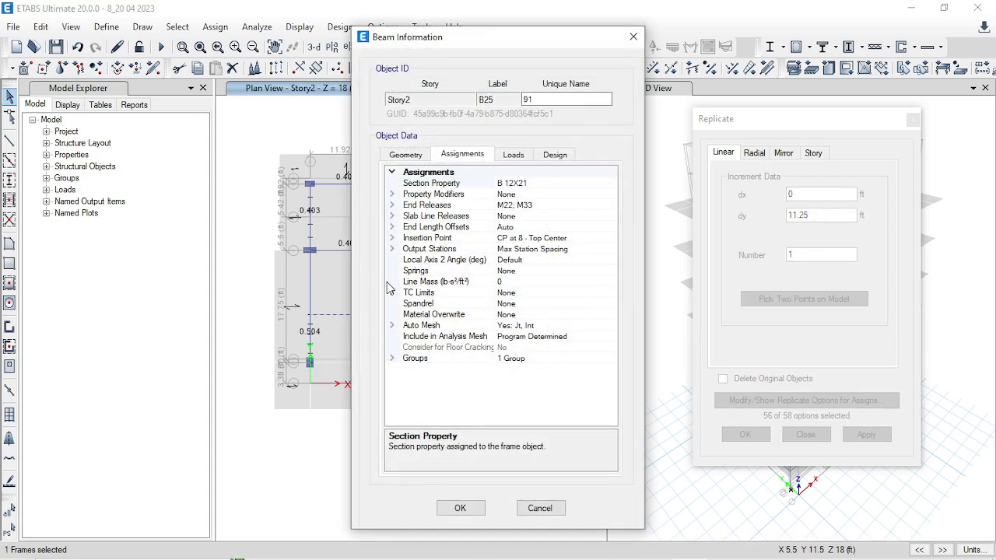
left_click(605, 180)
left_click(611, 183)
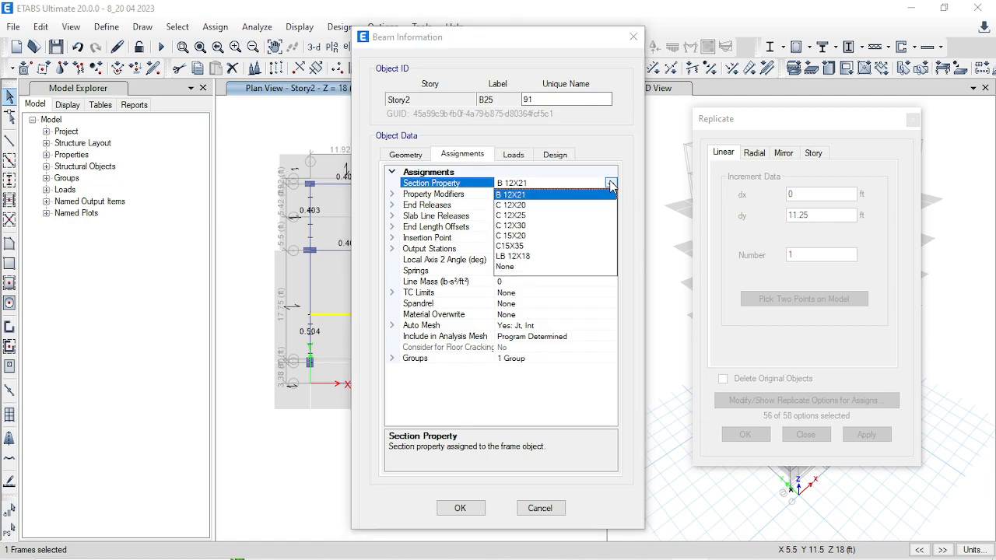
left_click(527, 267)
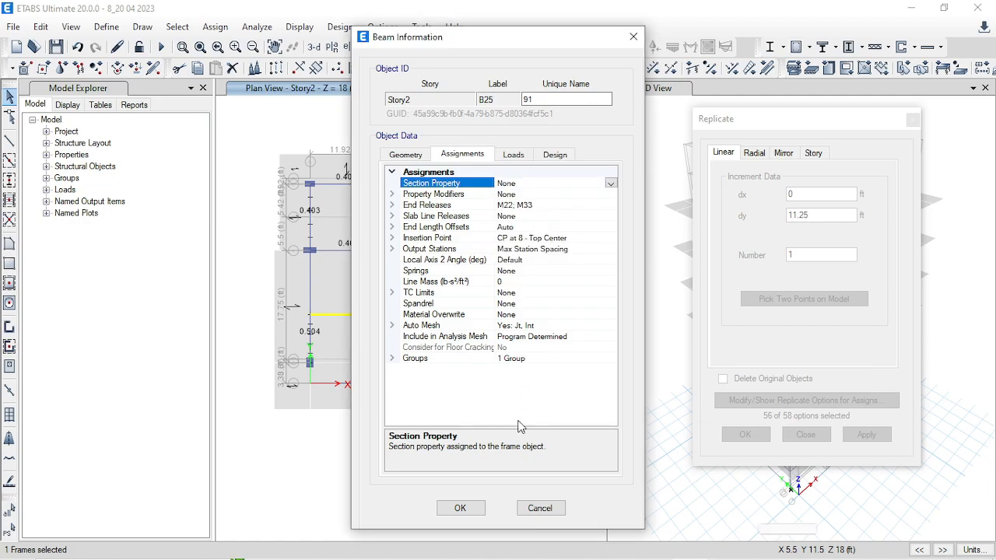
left_click(462, 509)
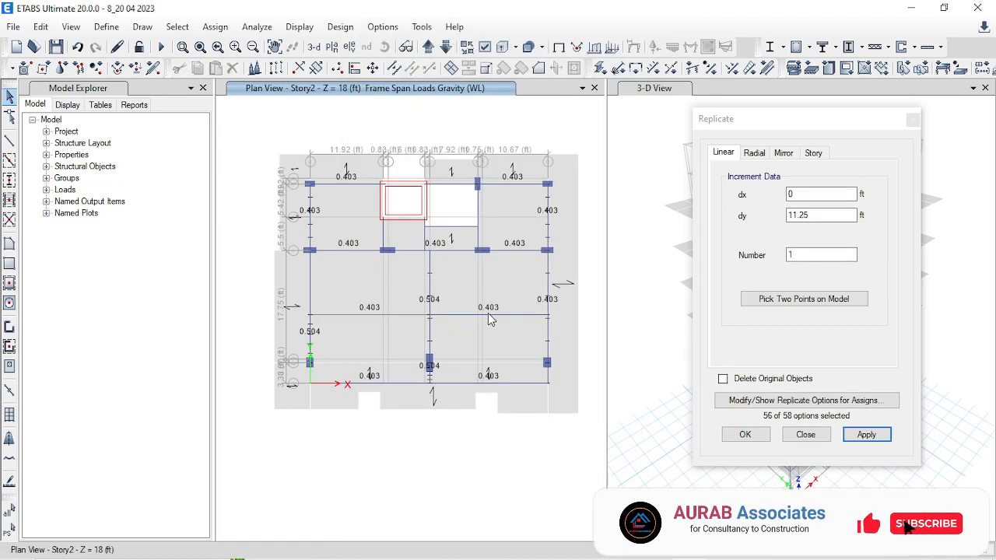
- Set the section property of the right beam in the replicated horizontal row to None
left_click(460, 315)
right_click(461, 315)
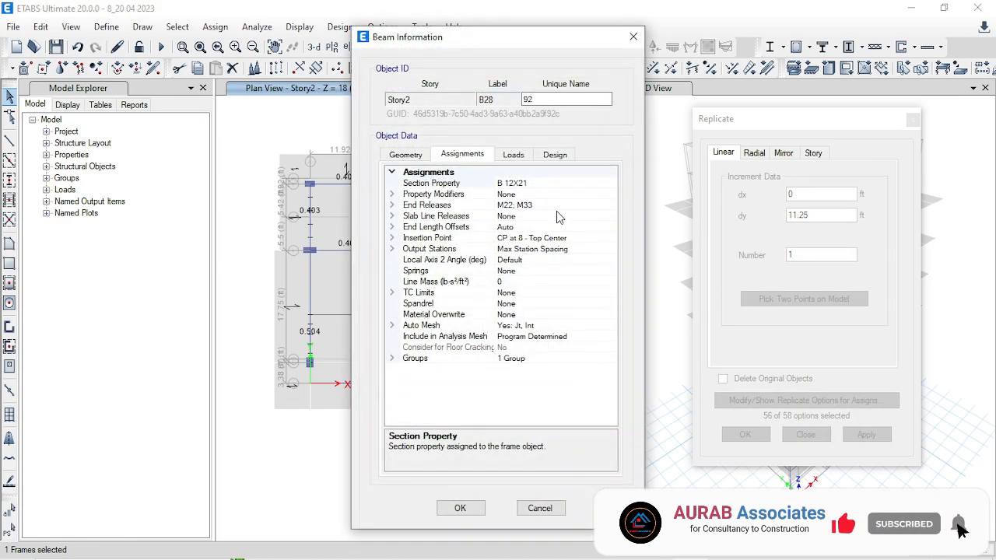
left_click(611, 183)
left_click(611, 183)
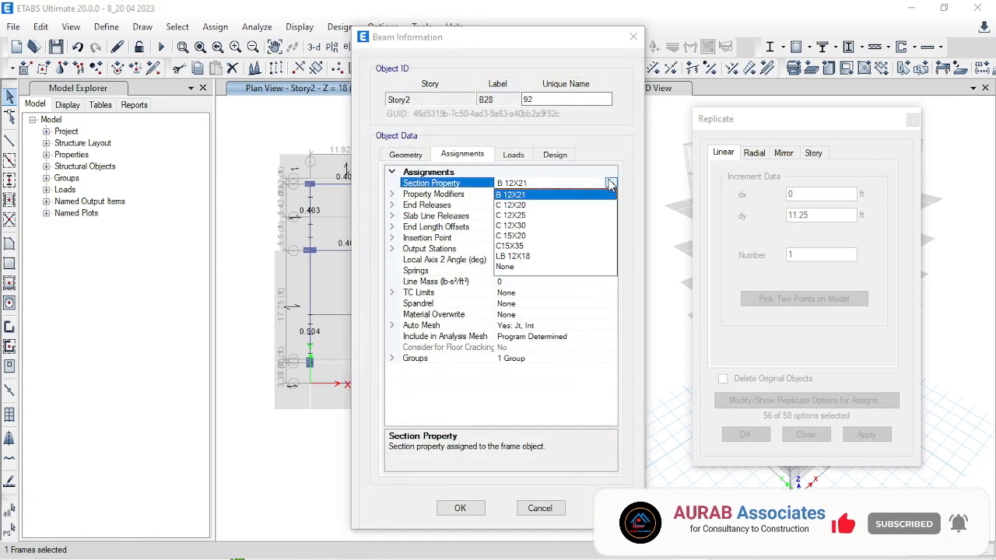
left_click(513, 267)
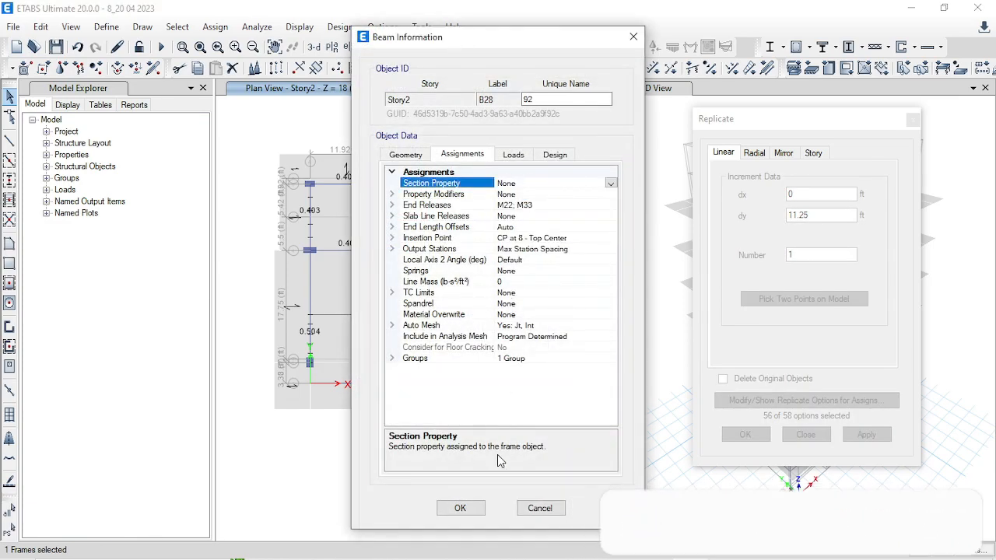
left_click(468, 508)
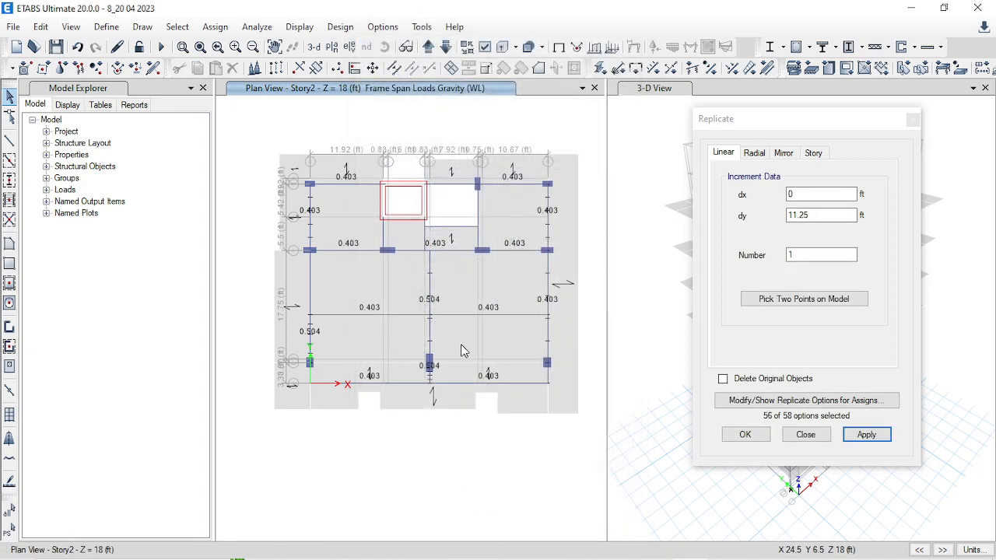
- Change the display color of Null Objects to orange (red 255, green 128, blue 64)
scroll(447, 334, "up", 5)
scroll(447, 334, "down", 5)
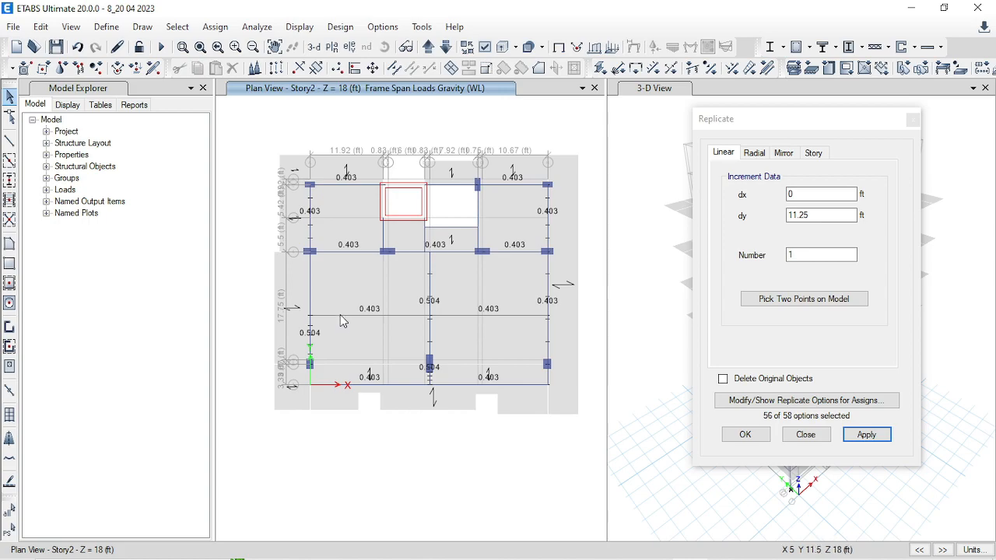
left_click(383, 27)
mouse_move(447, 173)
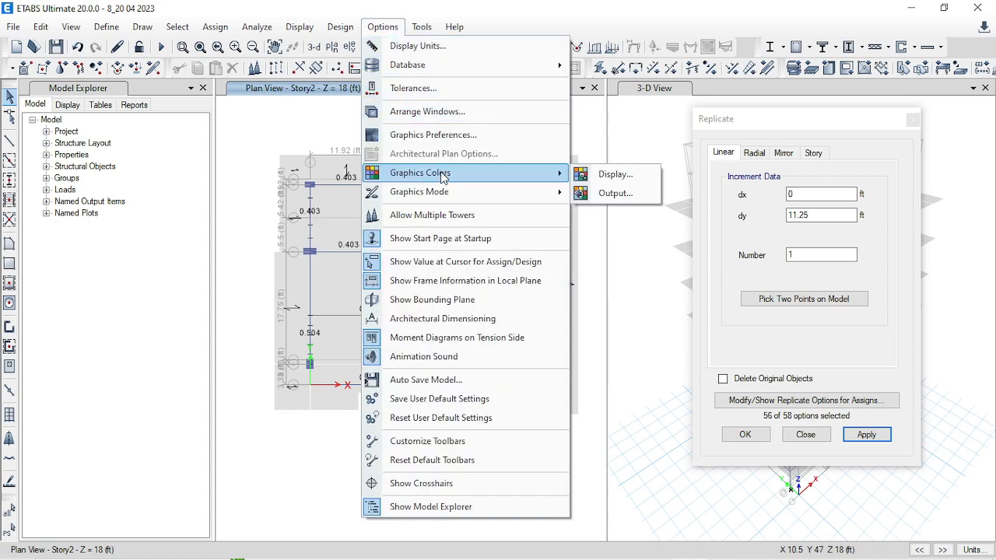
left_click(616, 178)
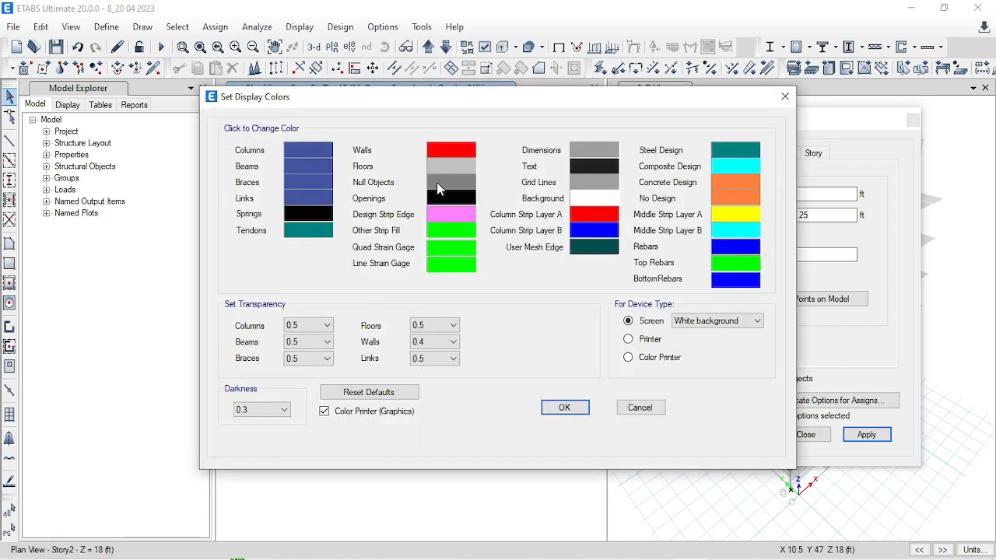
left_click(437, 184)
left_click(370, 185)
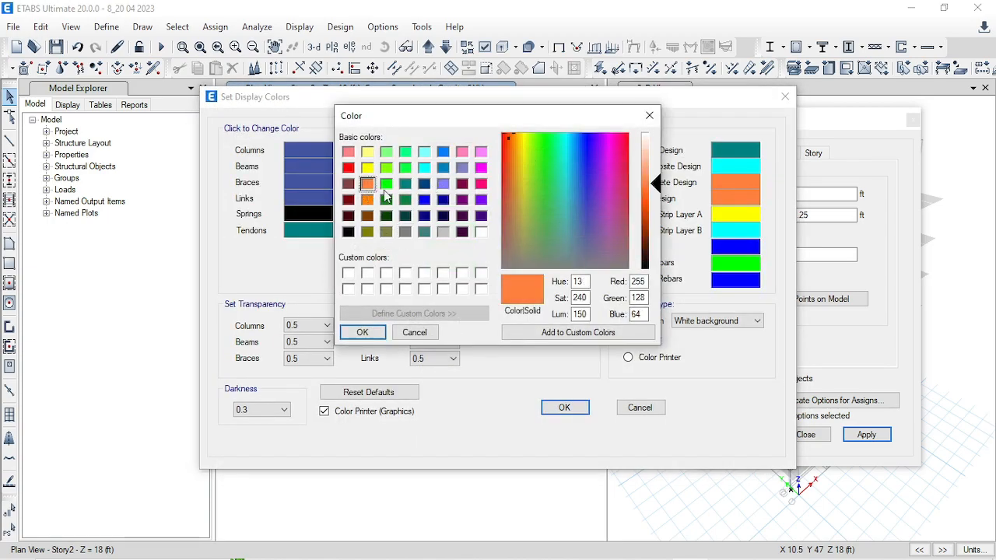
left_click(379, 333)
left_click(564, 407)
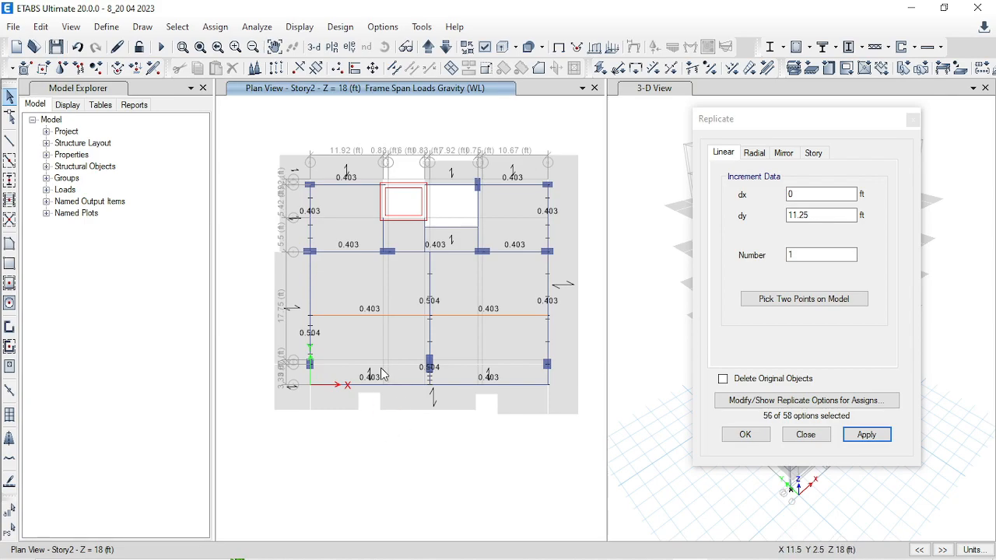
- Switch to AutoCAD and add a horizontal linear dimension above the lower-left room, from the left wall's inner face to the vertical partition
middle_click_drag(359, 351, 352, 321)
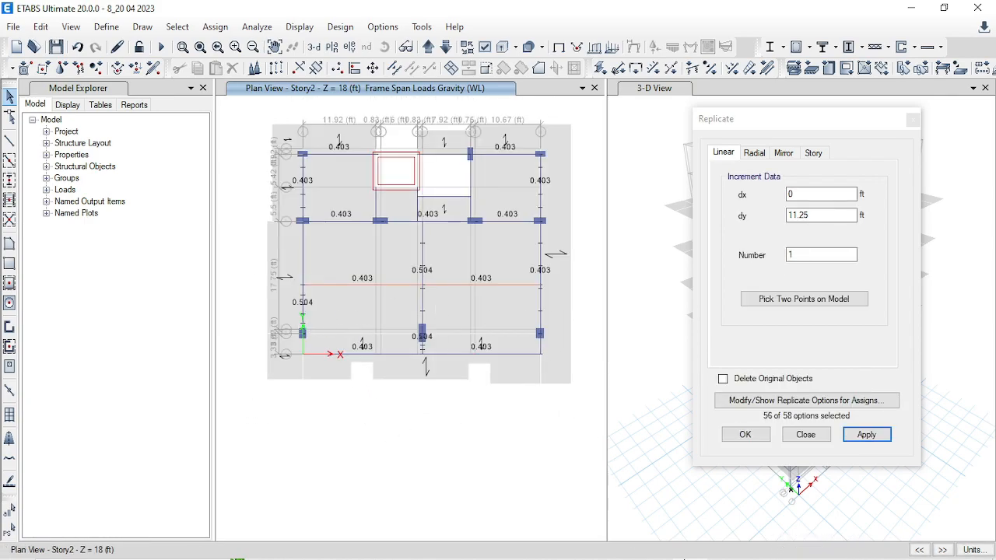
mouse_move(705, 553)
left_click(654, 547)
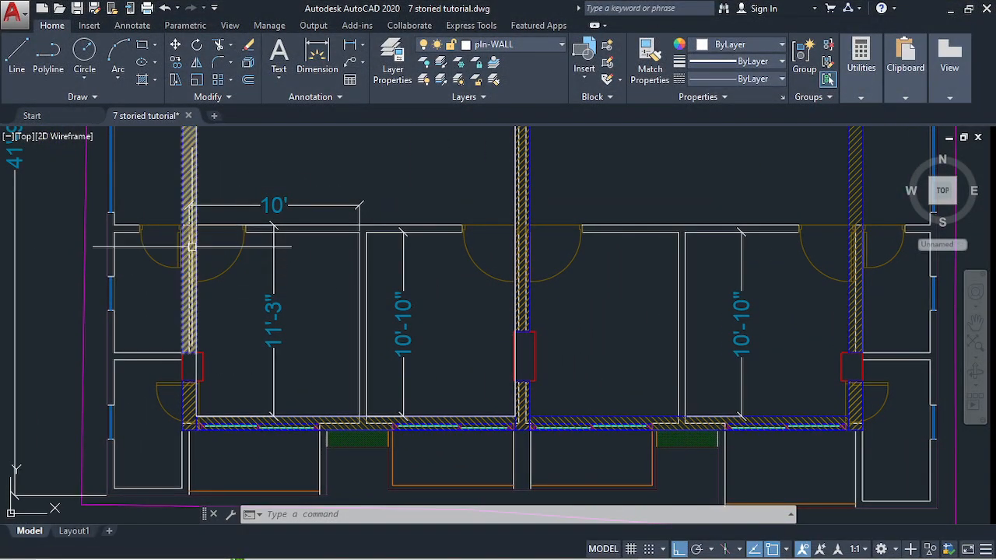
left_click(337, 60)
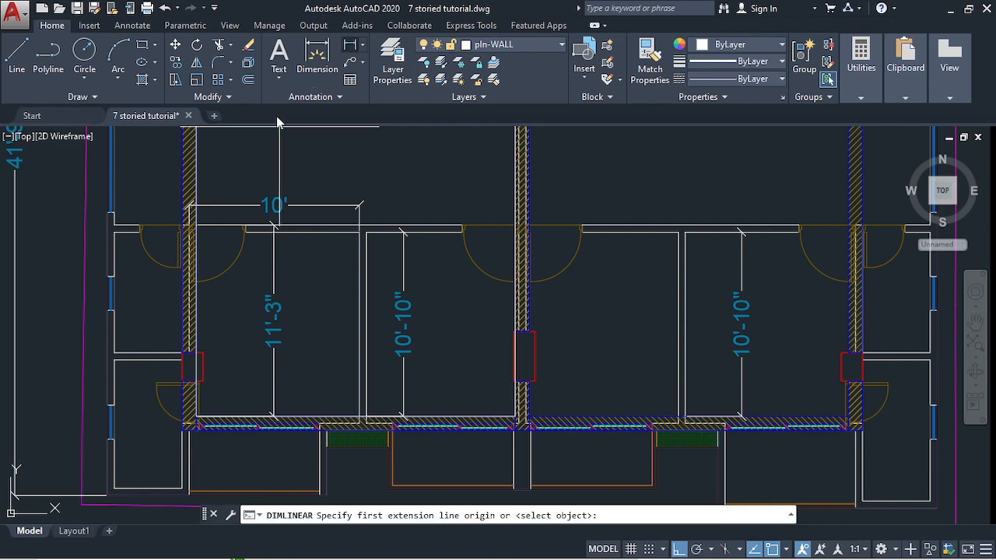
left_click(196, 227)
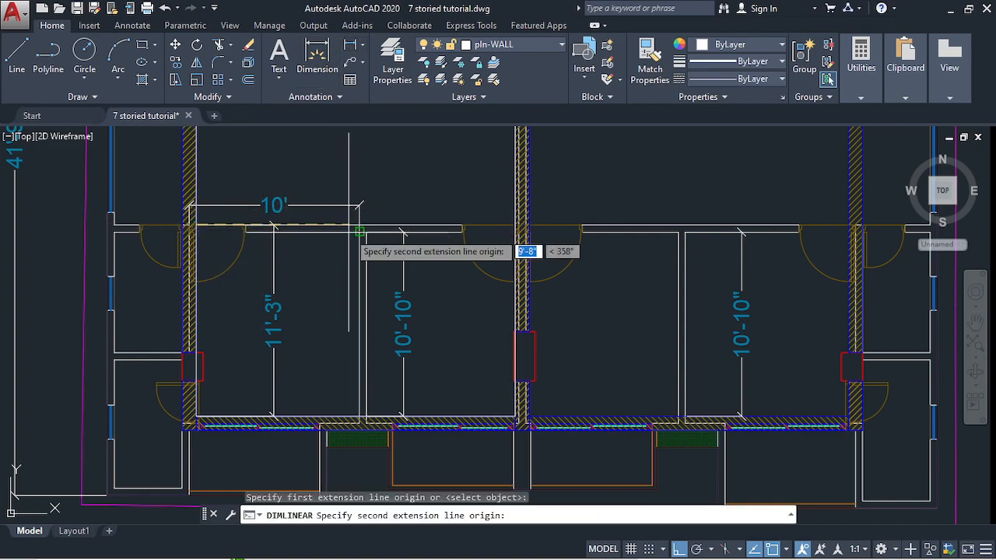
left_click(359, 229)
left_click(358, 168)
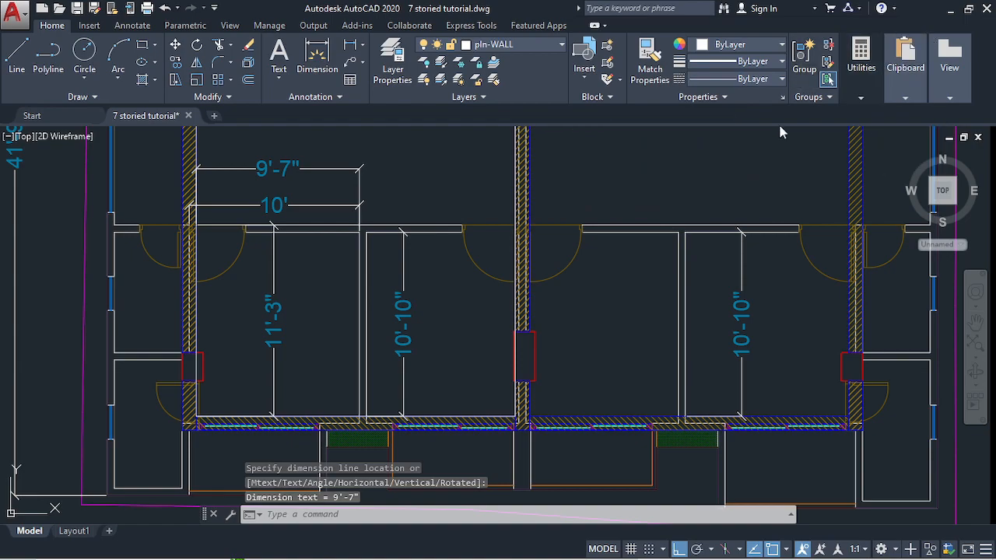
scroll(693, 214, "down", 2)
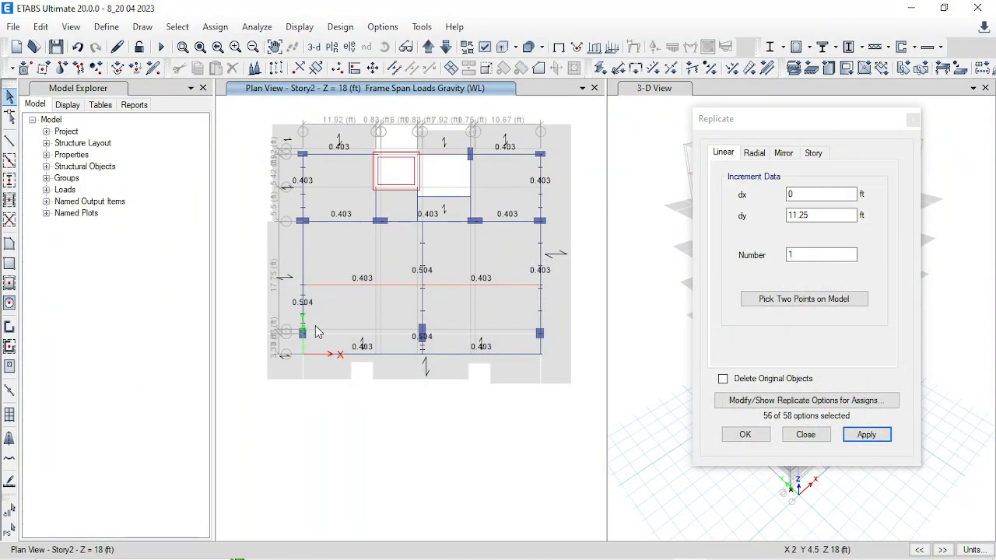
- Switch to ETABS and replicate the two lowest left-edge beam segments on Story2 once with dx 9.67 ft and dy 0
scroll(316, 332, "up", 3)
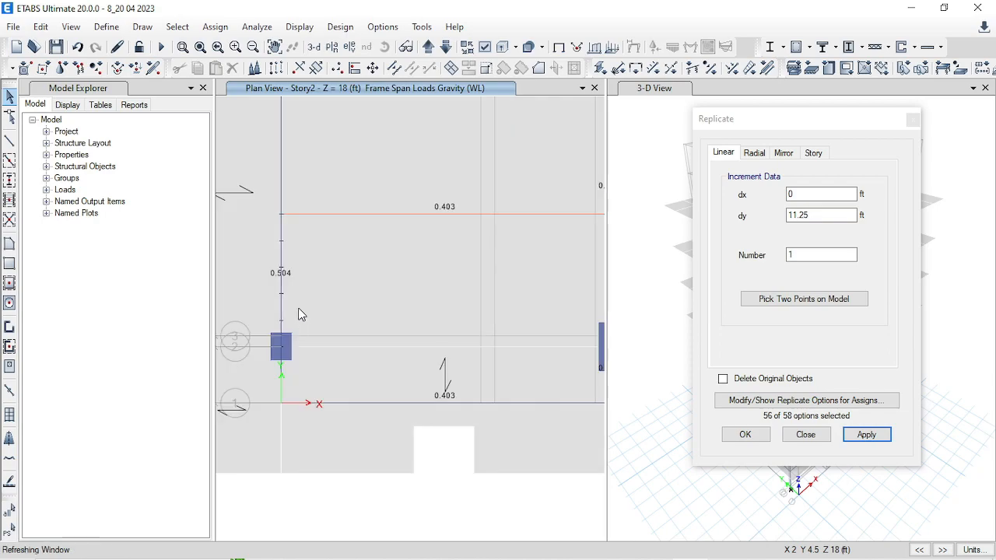
left_click(281, 264)
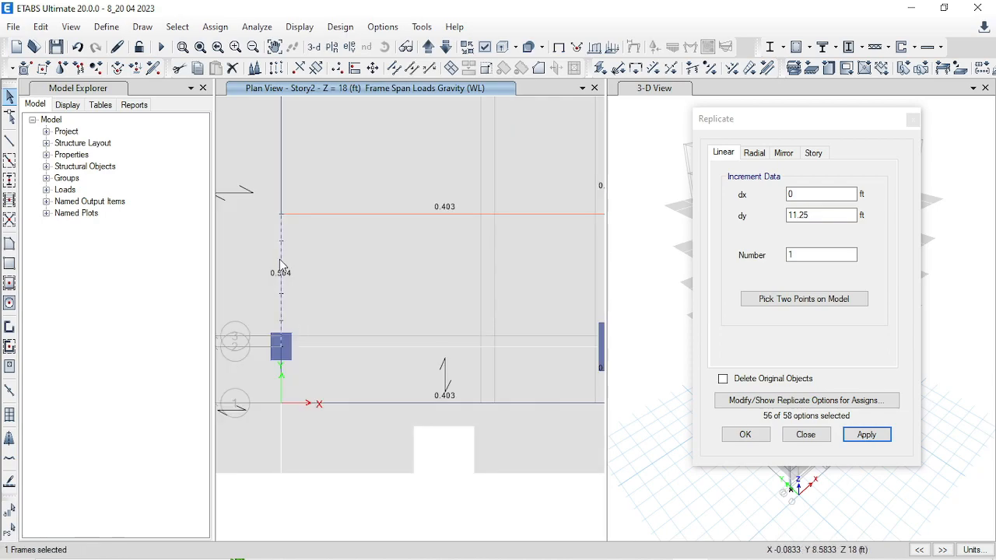
left_click(280, 378)
scroll(252, 340, "down", 3)
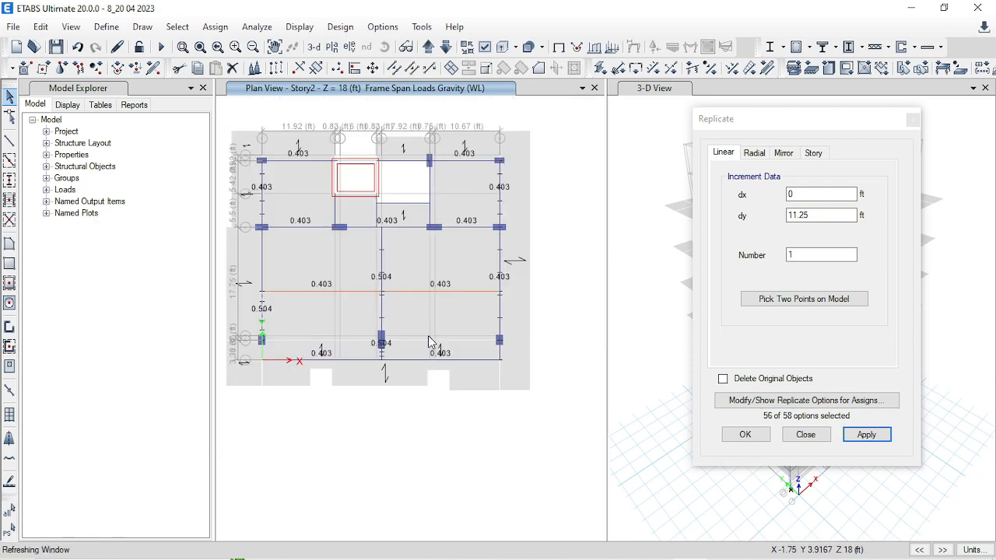
left_click(838, 215)
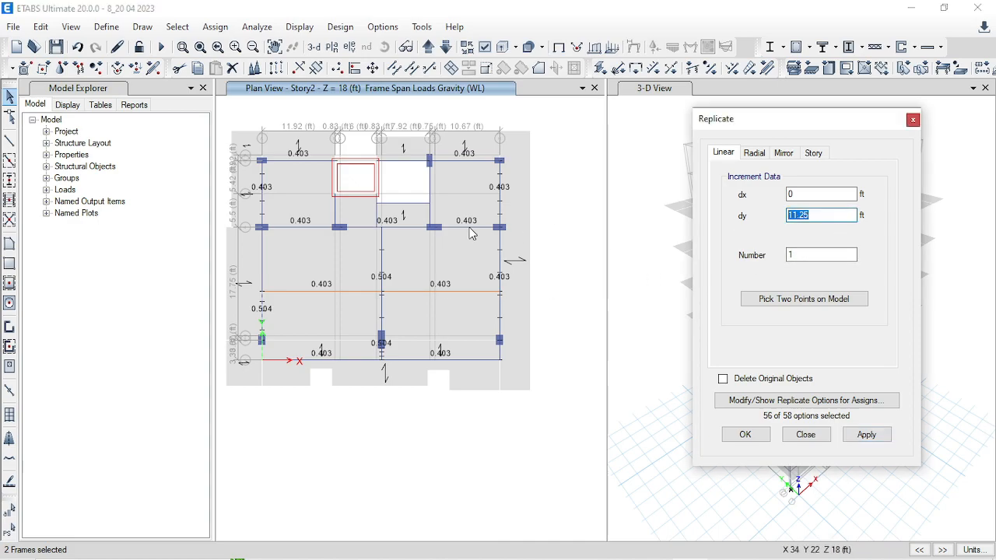
left_click(802, 194)
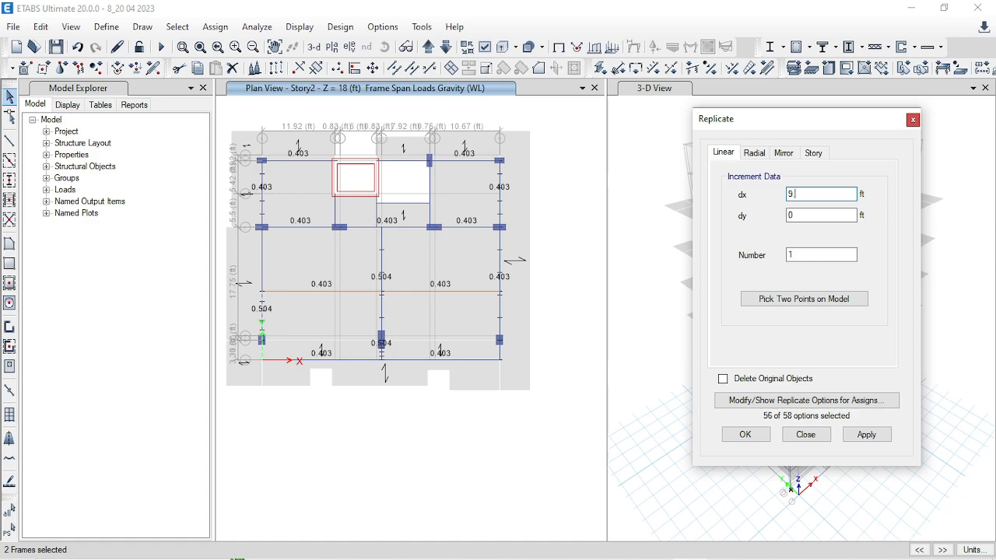
left_click(865, 434)
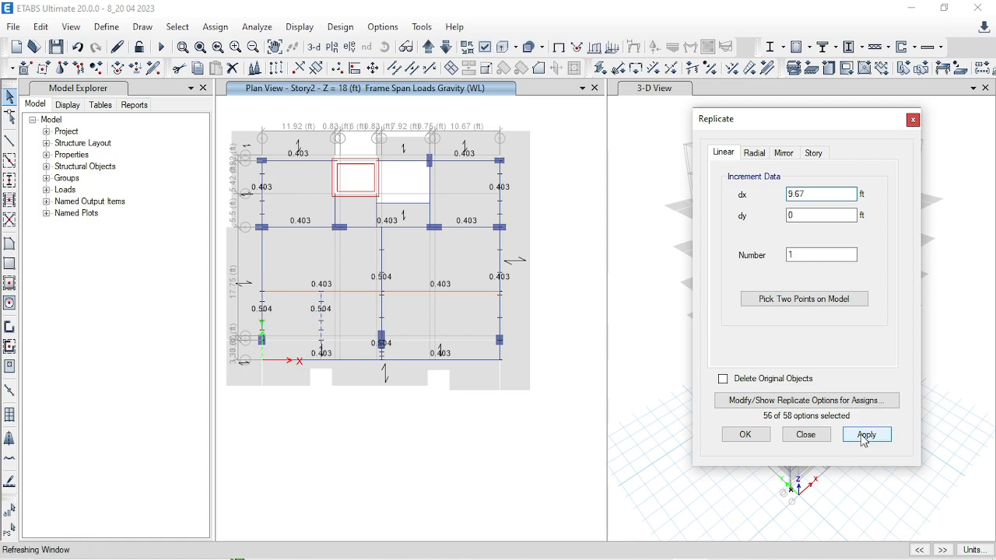
- Set the section property of the upper segment of the replicated vertical frame to None
scroll(299, 346, "up", 3)
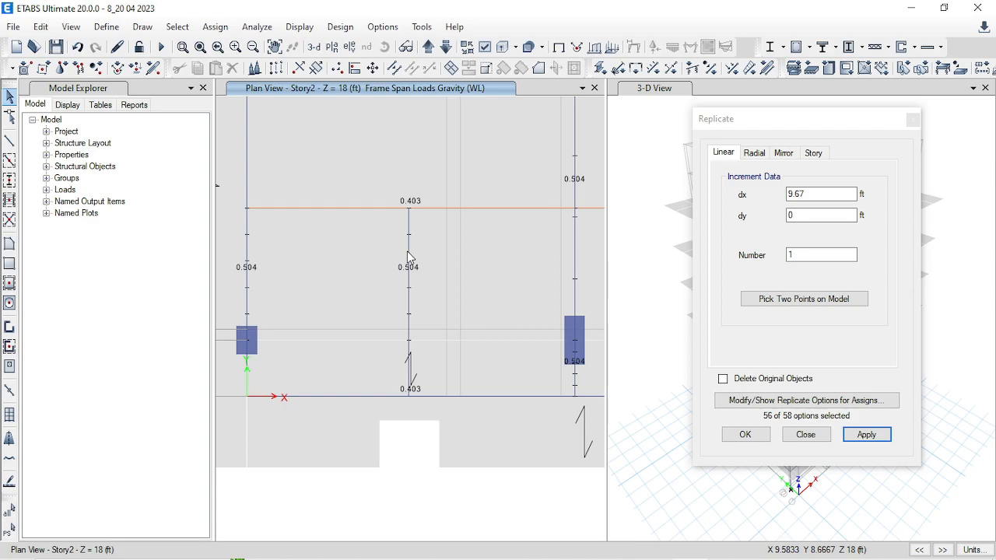
scroll(385, 287, "down", 2)
scroll(391, 287, "up", 2)
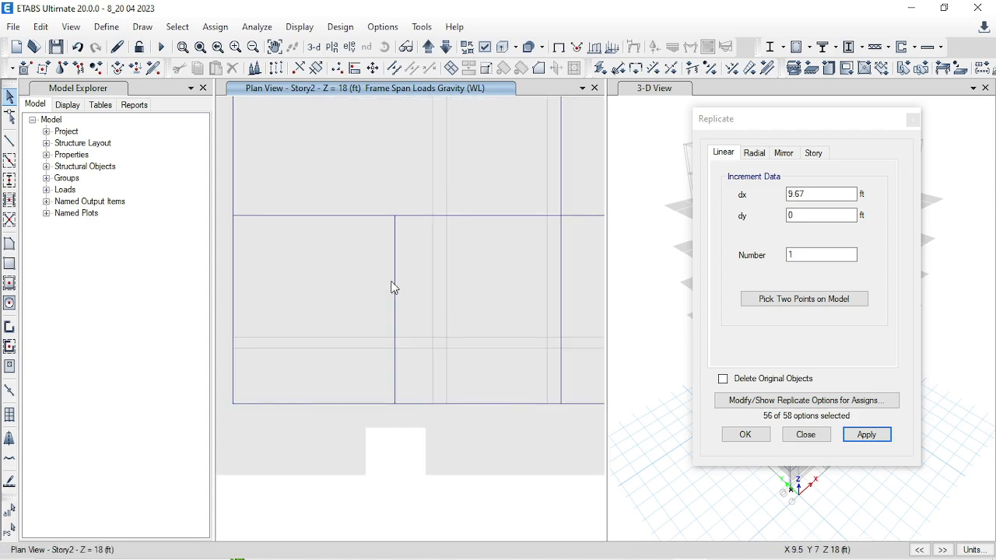
scroll(393, 288, "down", 2)
left_click(392, 276)
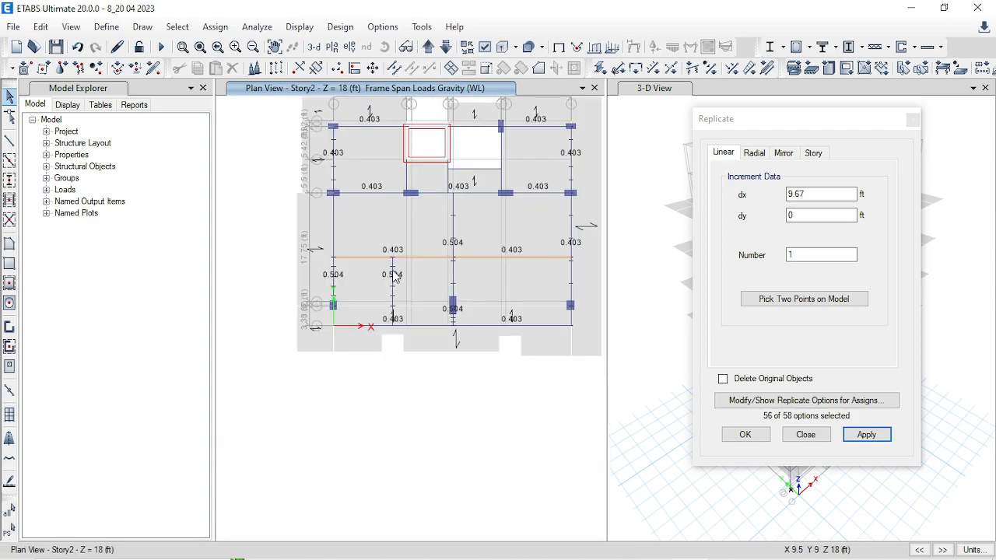
right_click(393, 276)
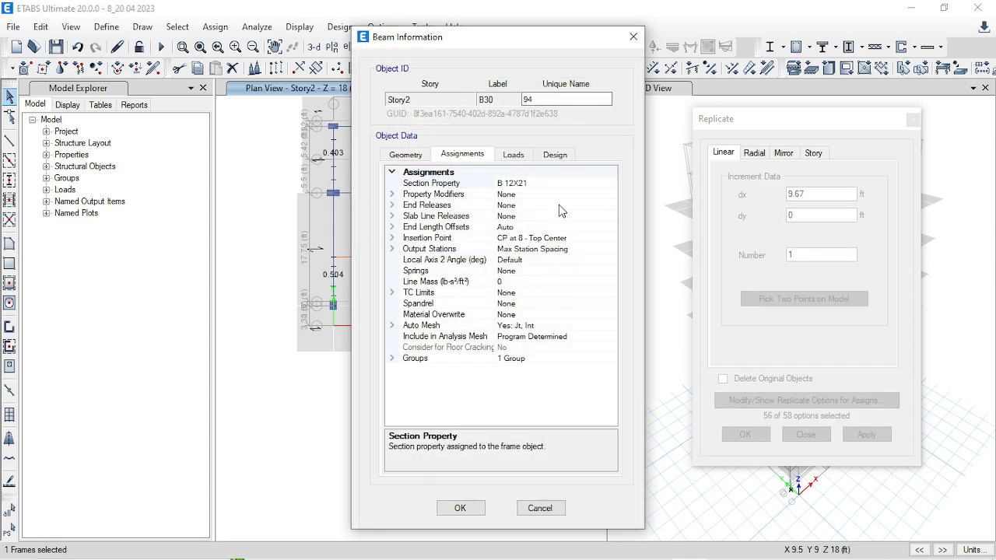
left_click(611, 184)
left_click(532, 266)
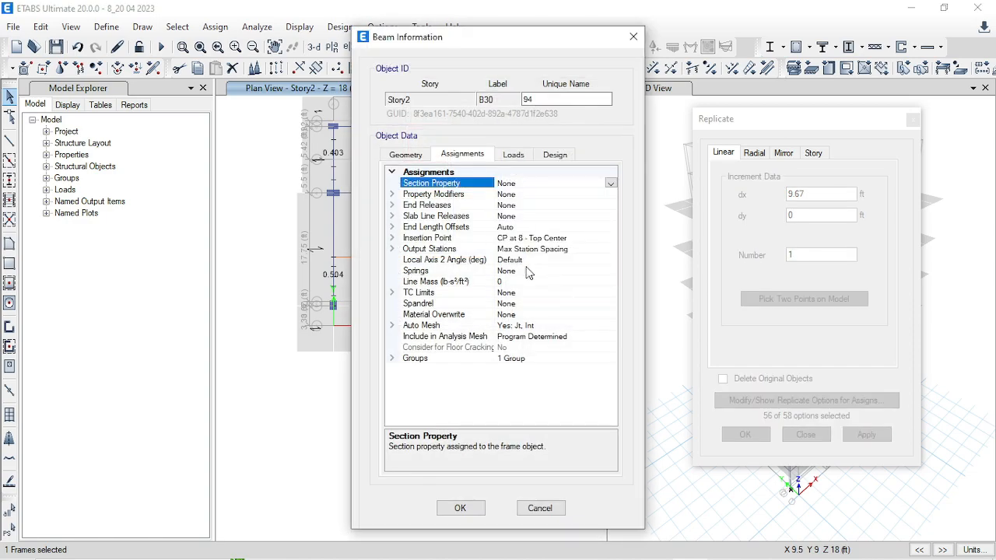
left_click(460, 507)
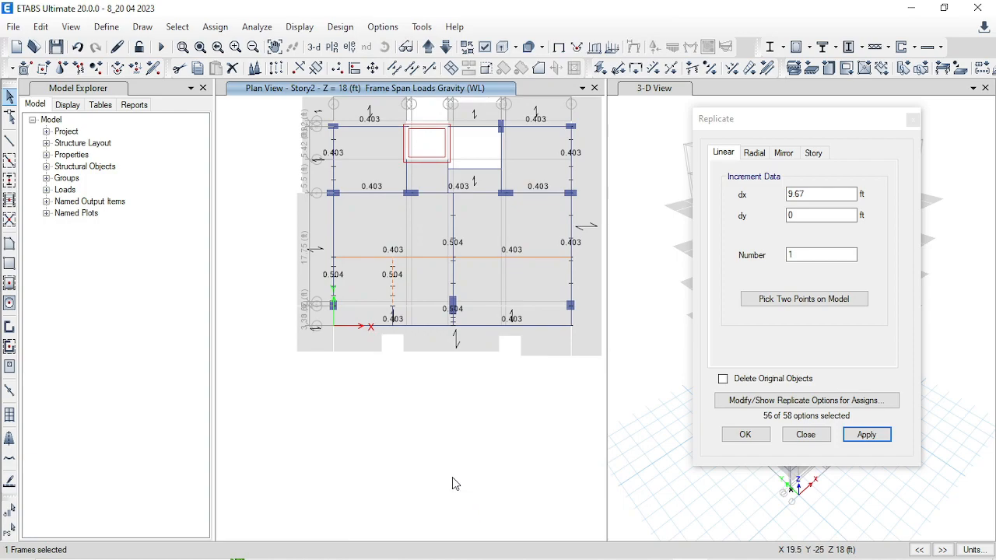
- Set the section property of the lower segment of the replicated left-bay vertical frame to None
scroll(397, 311, "up", 3)
right_click(382, 341)
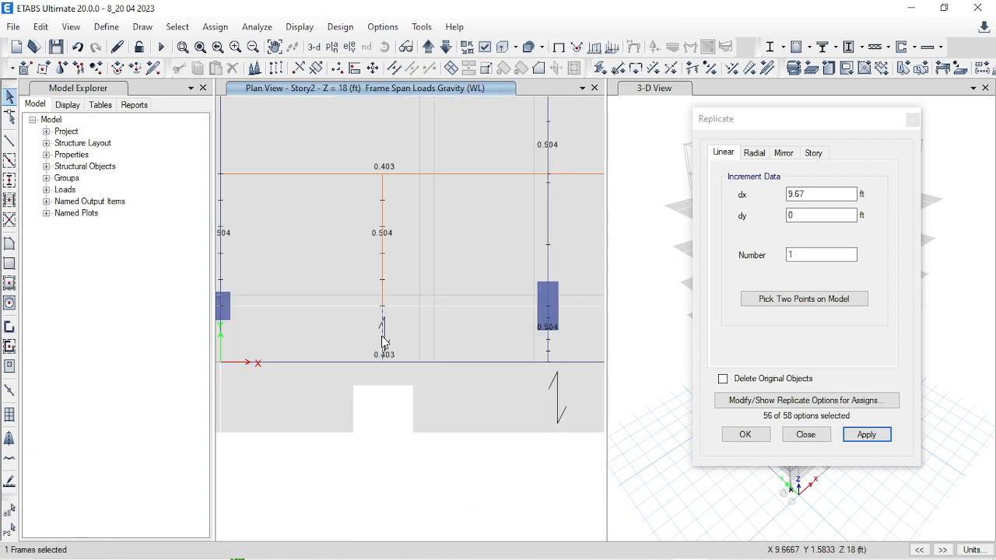
left_click(611, 184)
left_click(612, 185)
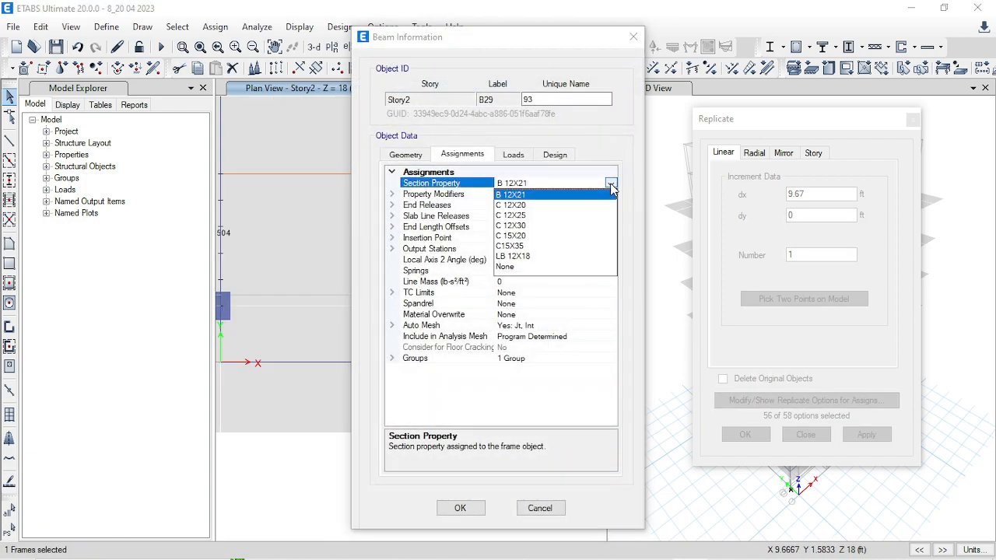
left_click(520, 267)
left_click(461, 505)
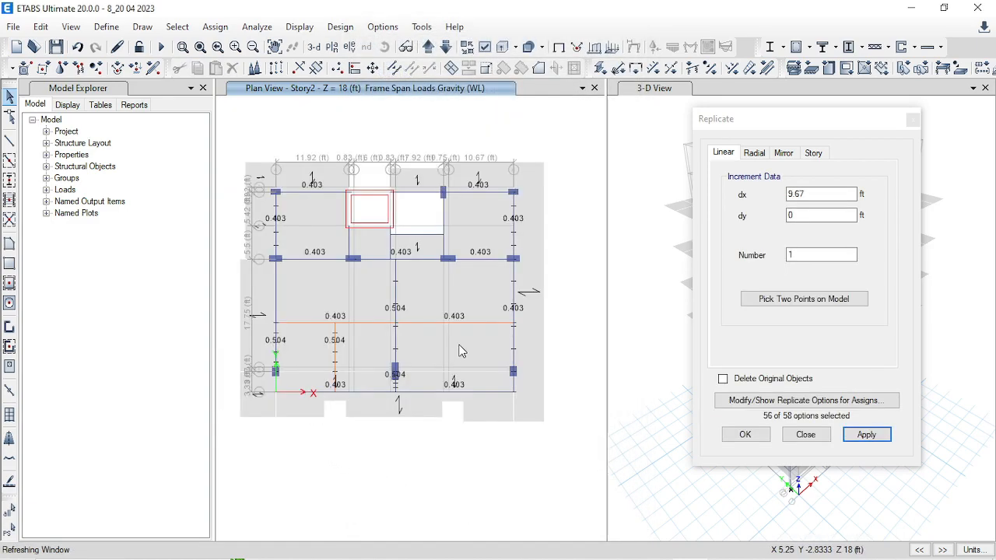
- Replicate the long lower beam on the plan's right edge once, offset 9.67 ft in the negative x direction
left_click(513, 341)
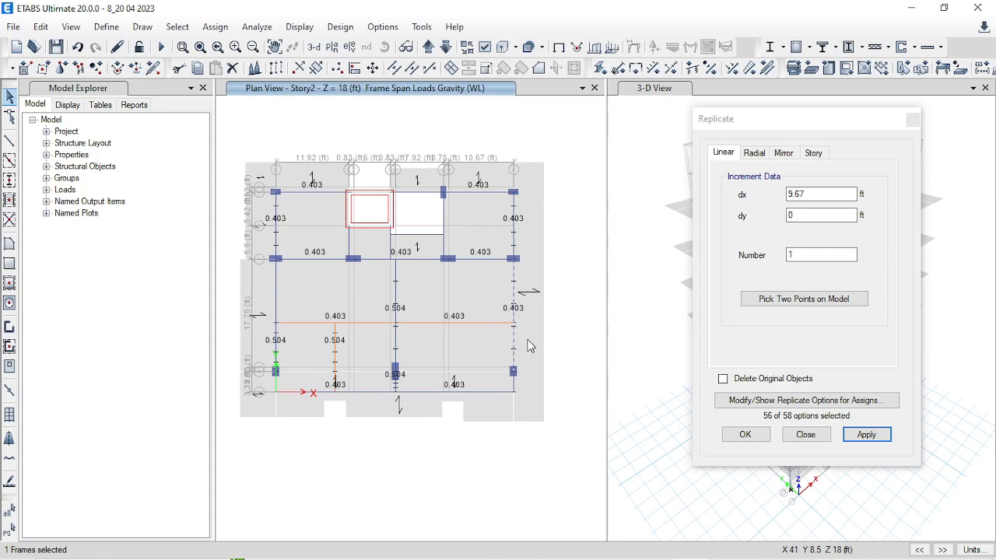
left_click(790, 194)
left_click(861, 436)
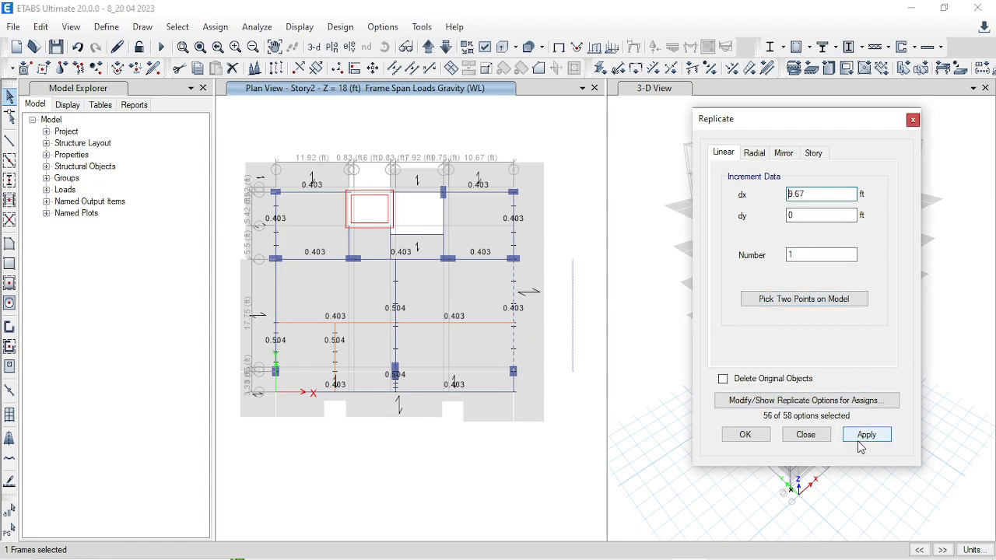
left_click(859, 436)
left_click(743, 435)
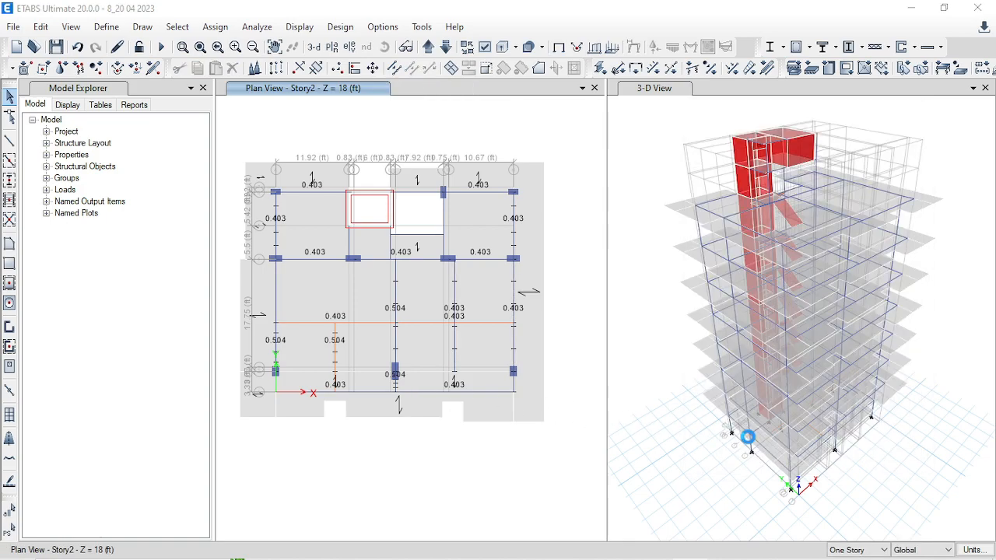
- Clear the frame load display and set the section property of the replicated right-bay vertical frame to None
left_click(559, 47)
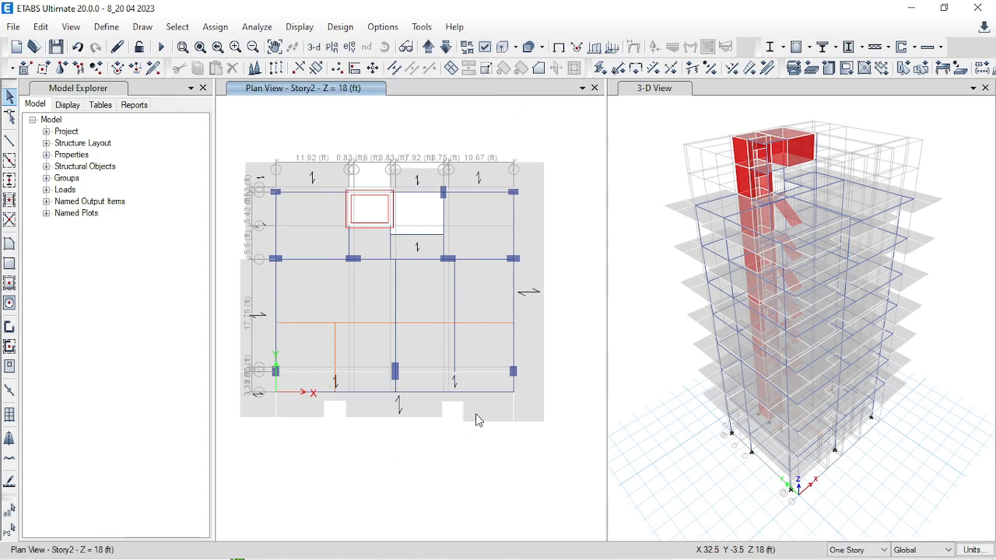
left_click(460, 323)
right_click(454, 348)
left_click(615, 184)
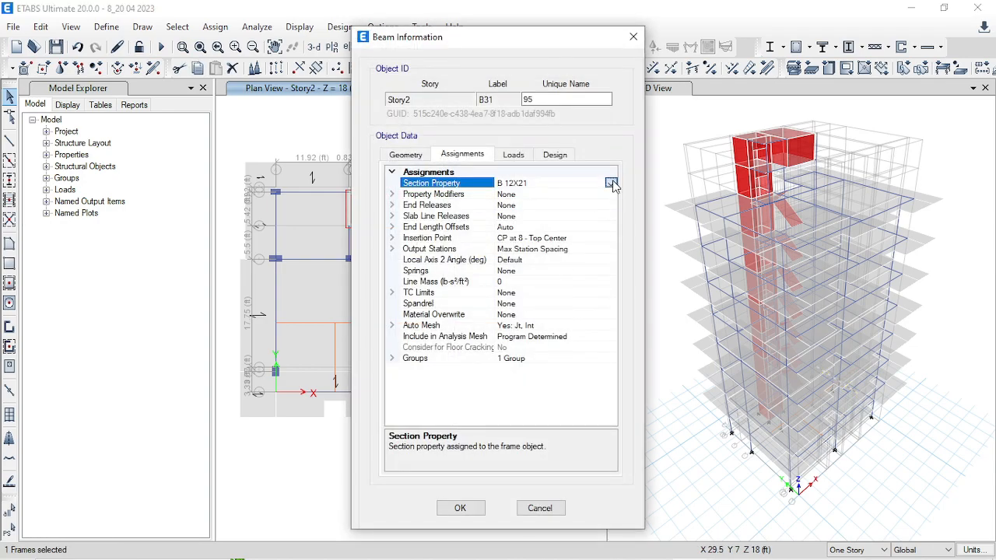
left_click(611, 183)
left_click(525, 268)
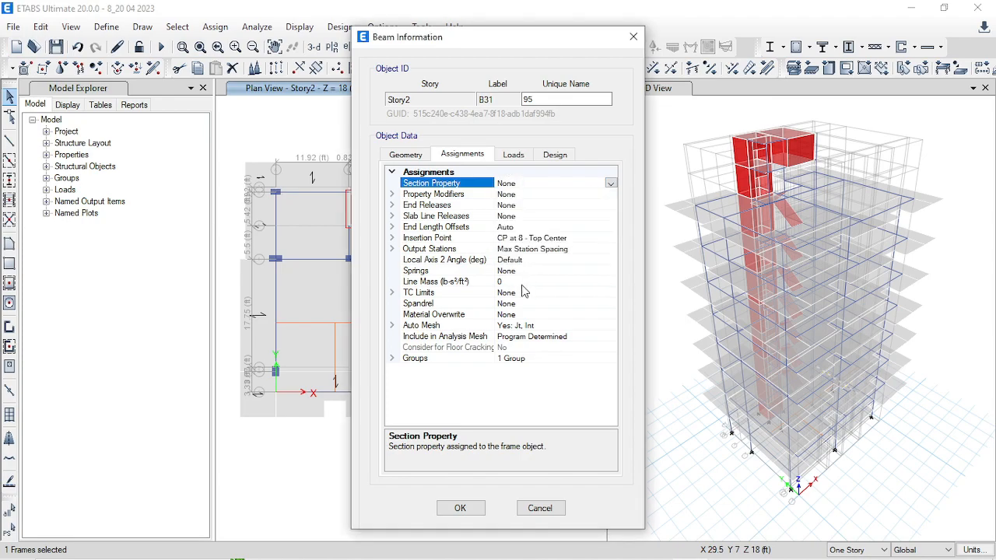
left_click(473, 508)
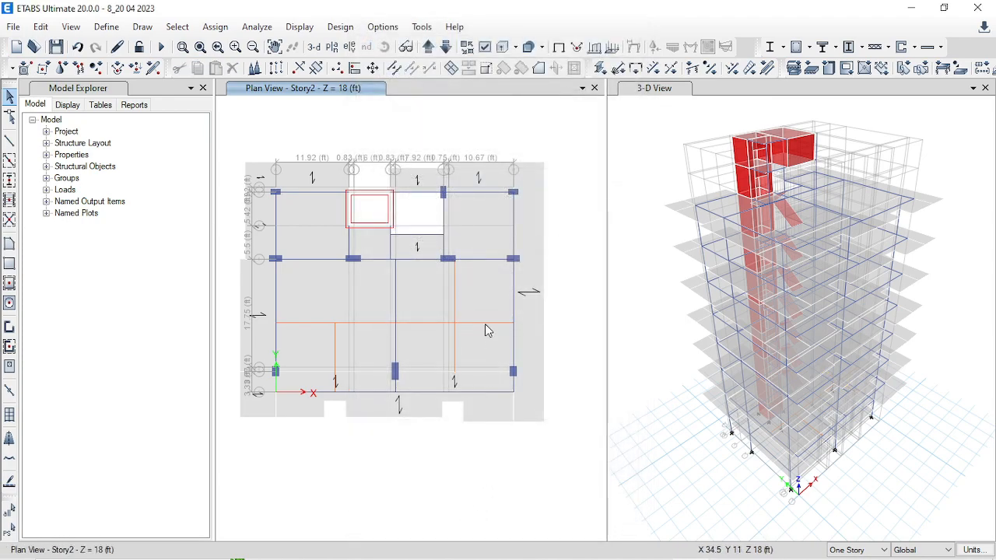
- Divide the right-bay vertical and horizontal null frames by breaking them at intersections with selected frames and joints
left_click(454, 291)
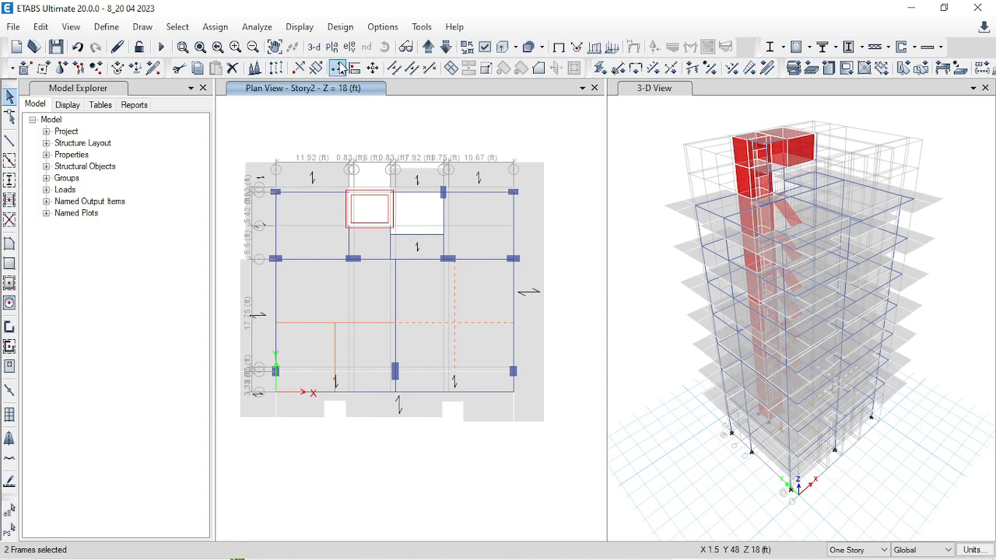
left_click(395, 69)
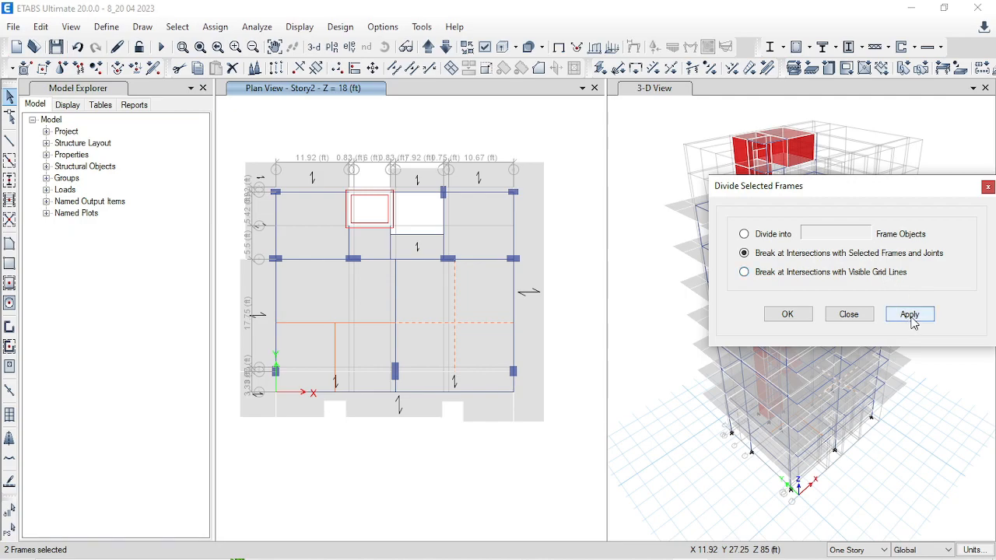
left_click(780, 314)
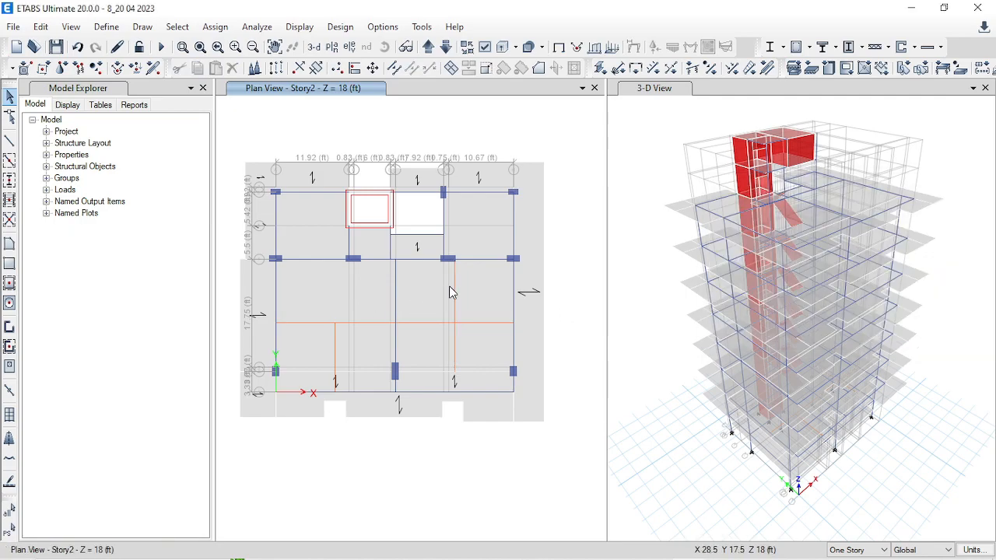
- Delete the upper segment of the right-bay vertical null frame, above the horizontal null frame
left_click(454, 283)
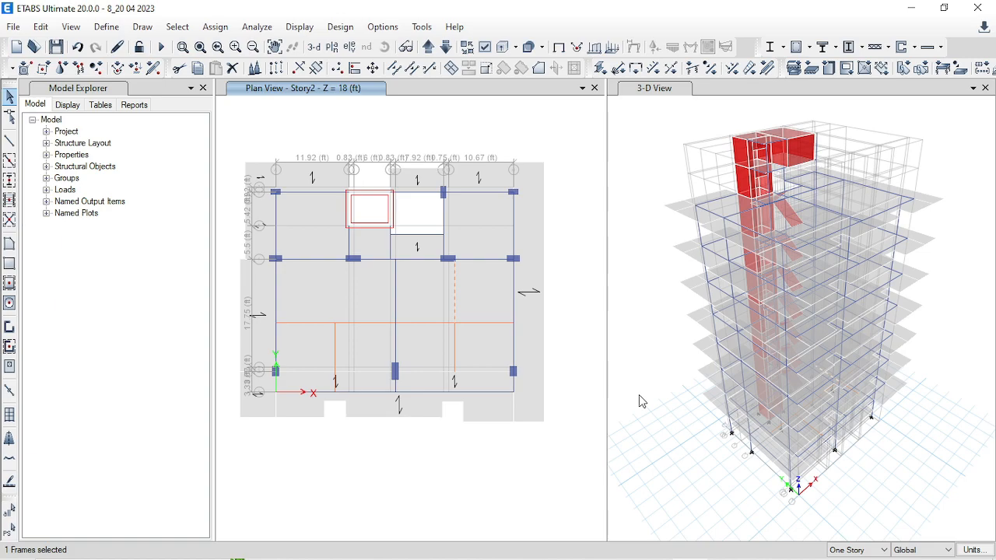
left_click(41, 27)
left_click(113, 124)
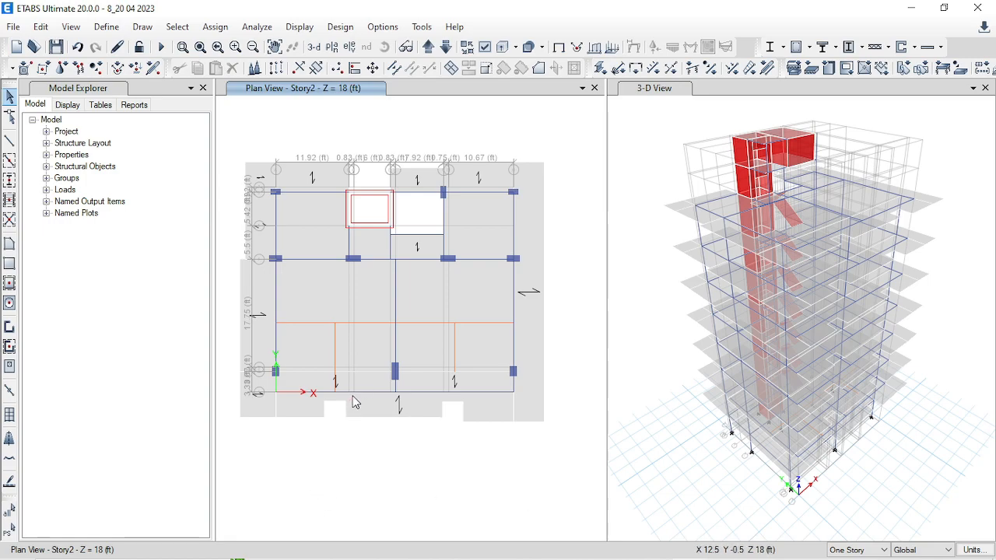
- Examine the section assignment and loads of the left-bay horizontal null frame
right_click(308, 326)
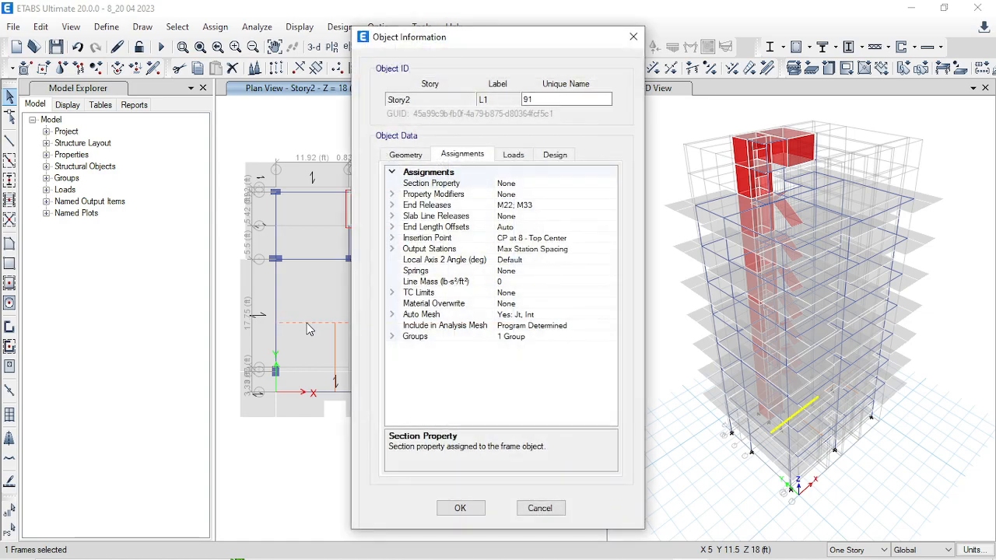
left_click(532, 160)
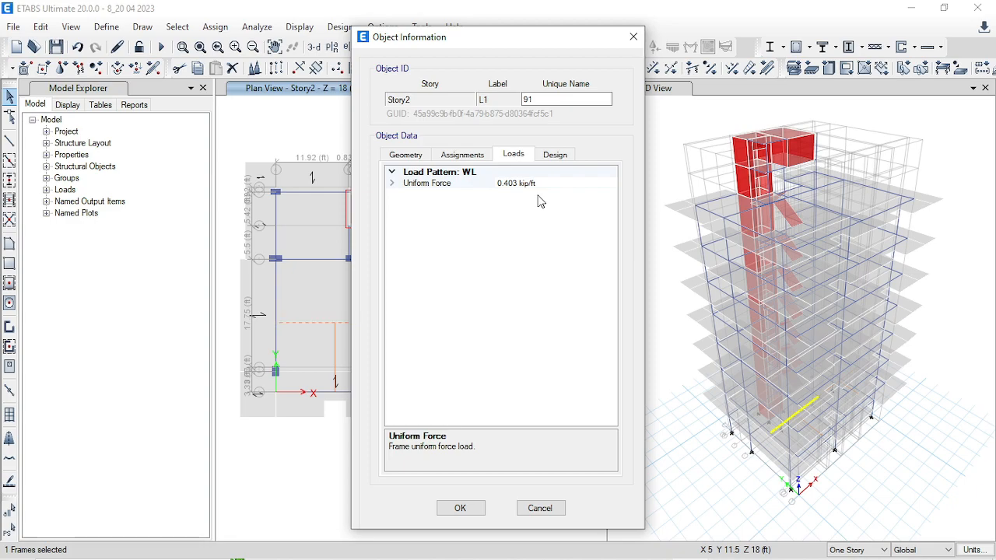
key("Escape")
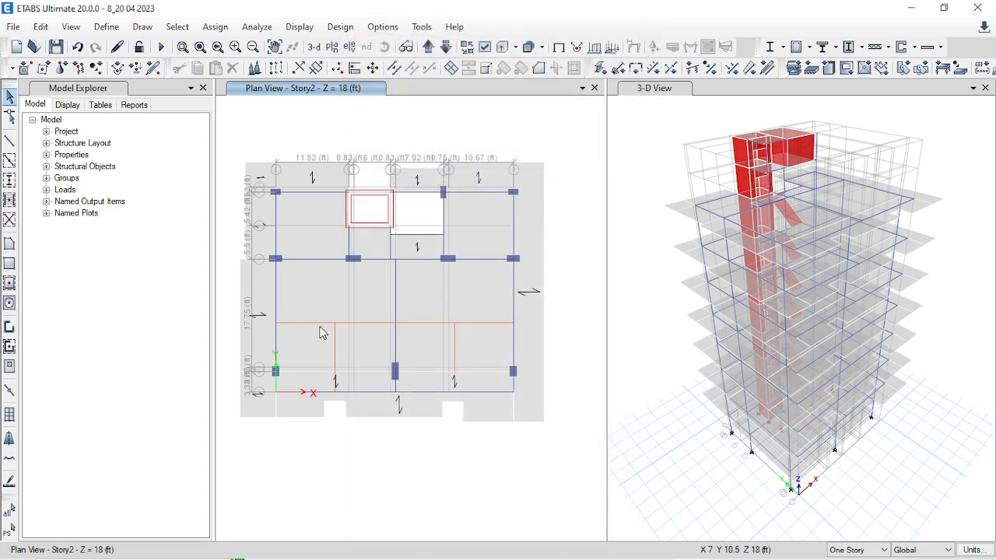
left_click(321, 328)
left_click(336, 340)
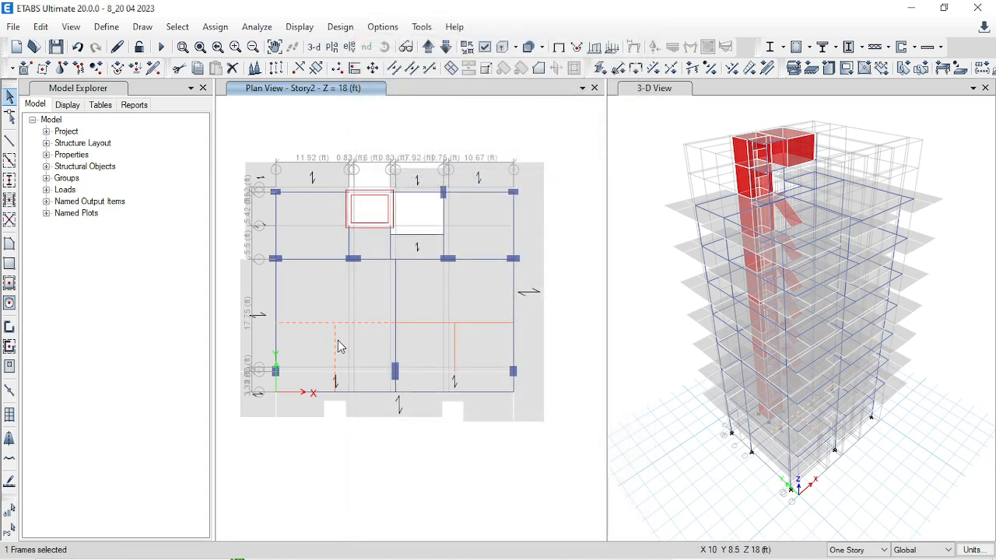
left_click(441, 322)
left_click(454, 341)
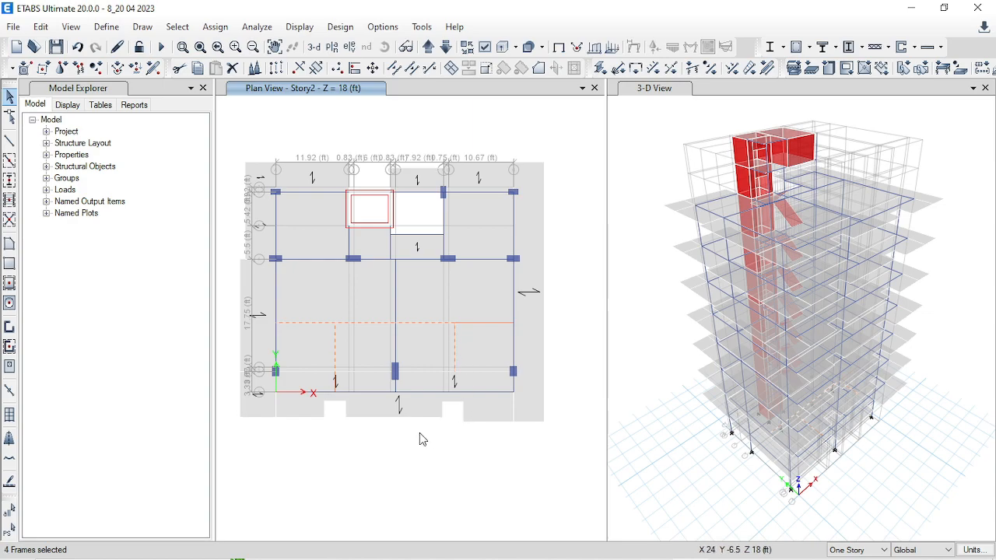
- Join the two segments of the left-bay vertical null frame into a single frame
scroll(334, 408, "up", 4)
left_click(353, 409)
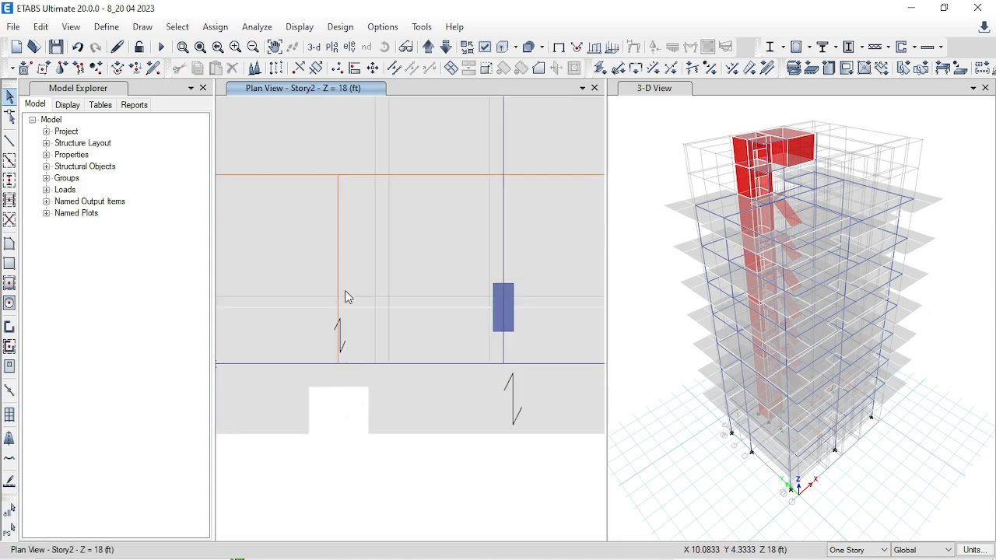
left_click(339, 328)
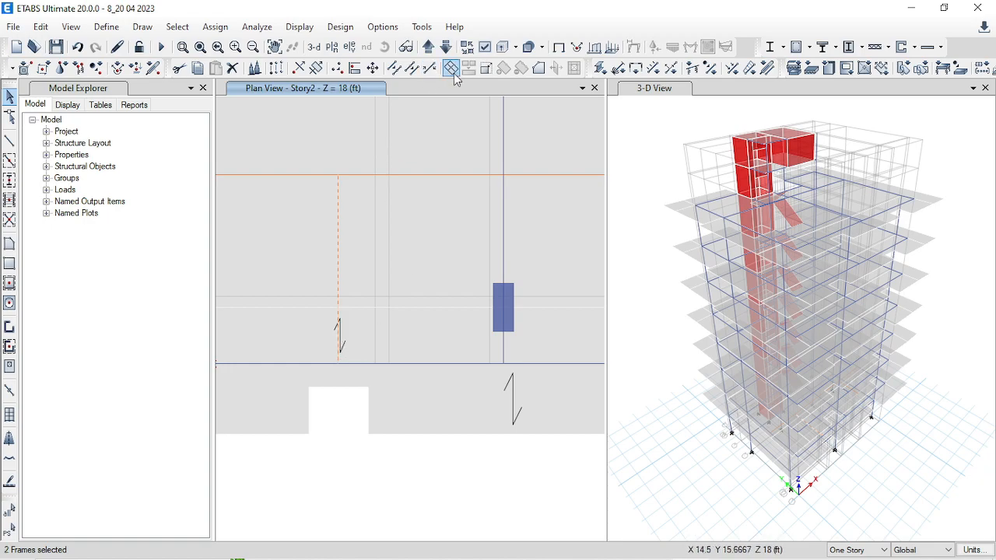
left_click(411, 68)
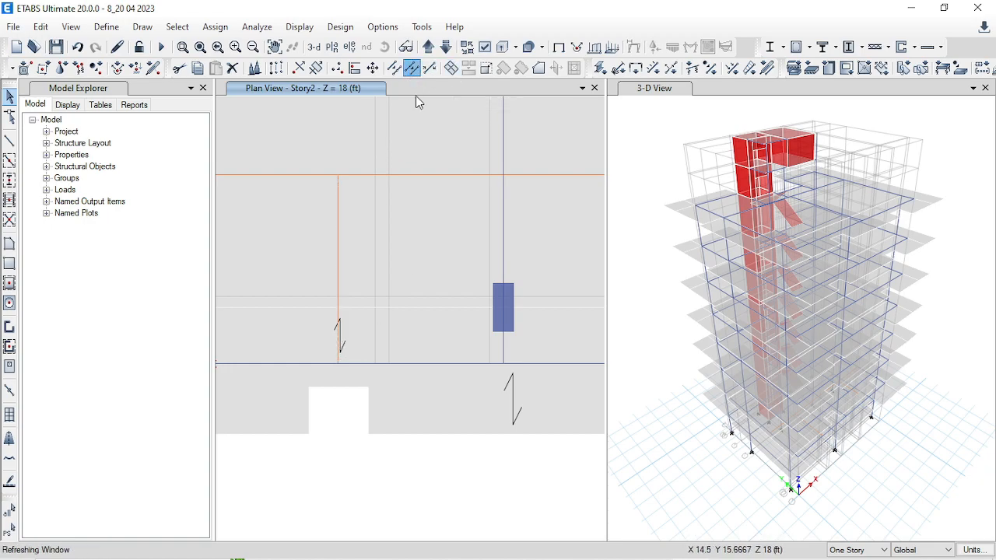
- Switch the units to metric (kN, m) and remove the WL uniform load from the five null frames on Story2, replacing existing loads
scroll(356, 350, "down", 3)
left_click(350, 308)
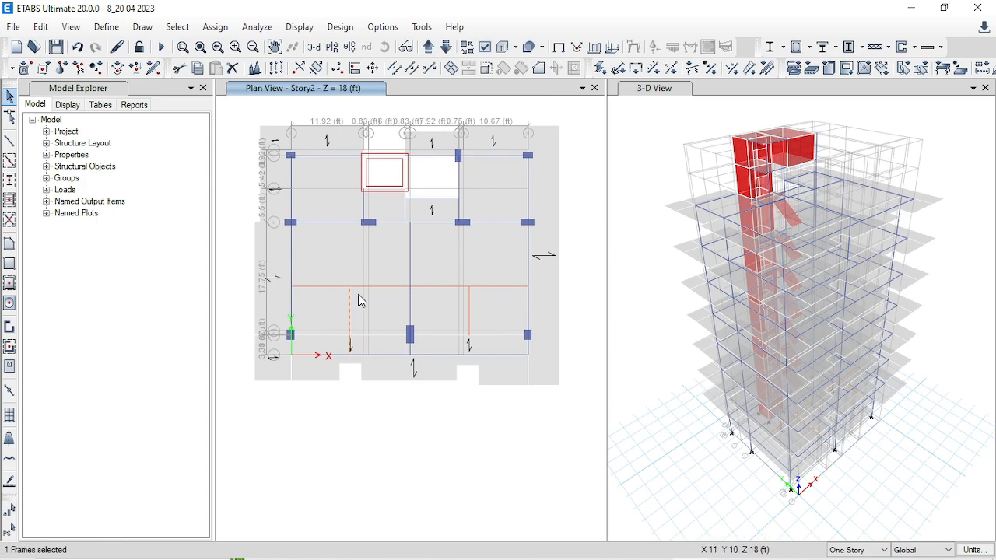
left_click(362, 286)
left_click(480, 287)
left_click(469, 307)
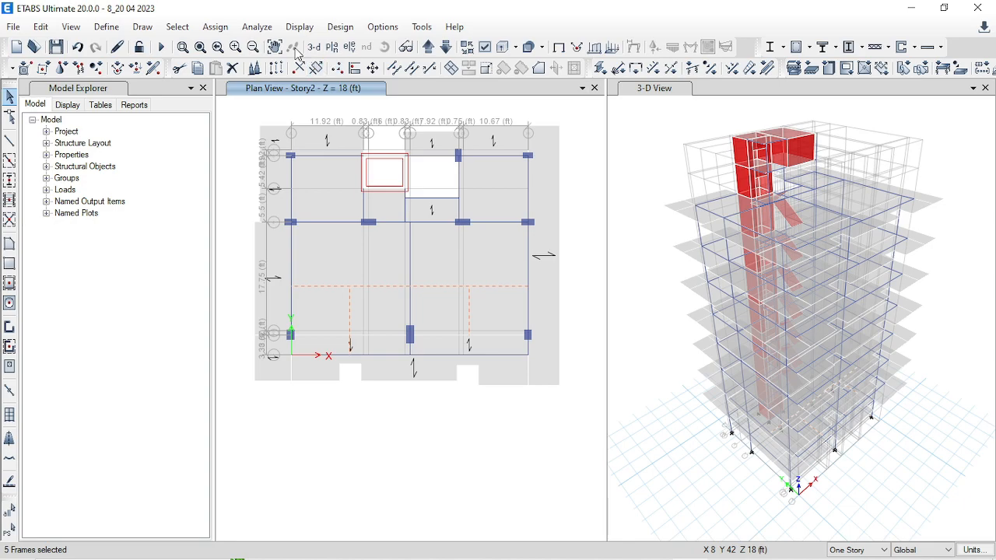
left_click(215, 28)
mouse_move(291, 164)
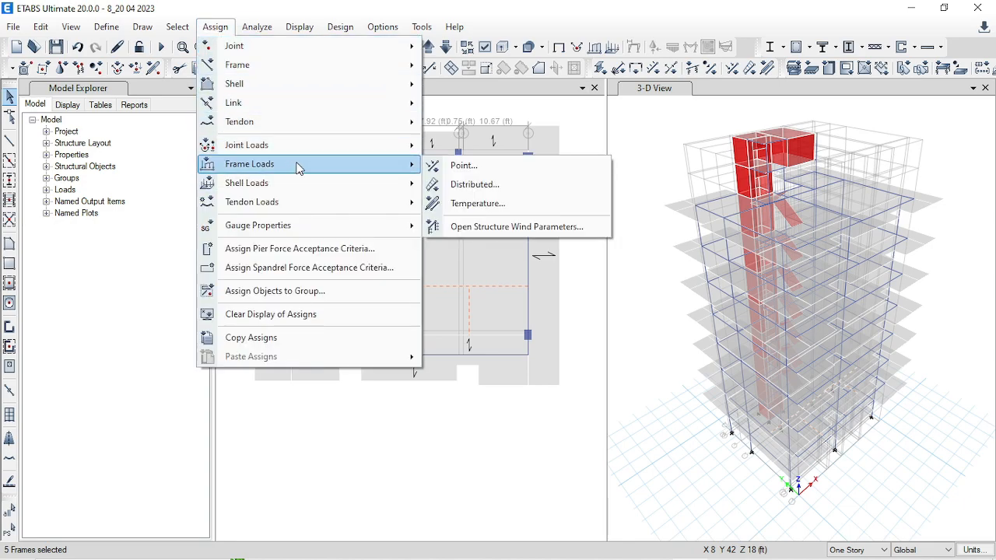
left_click(455, 190)
left_click_drag(175, 51, 618, 66)
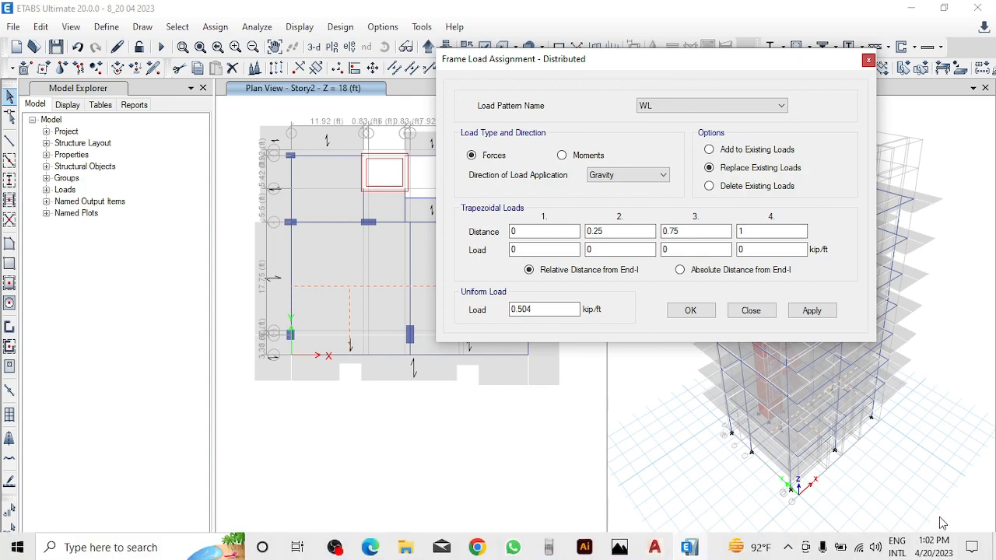
left_click(973, 550)
left_click(931, 504)
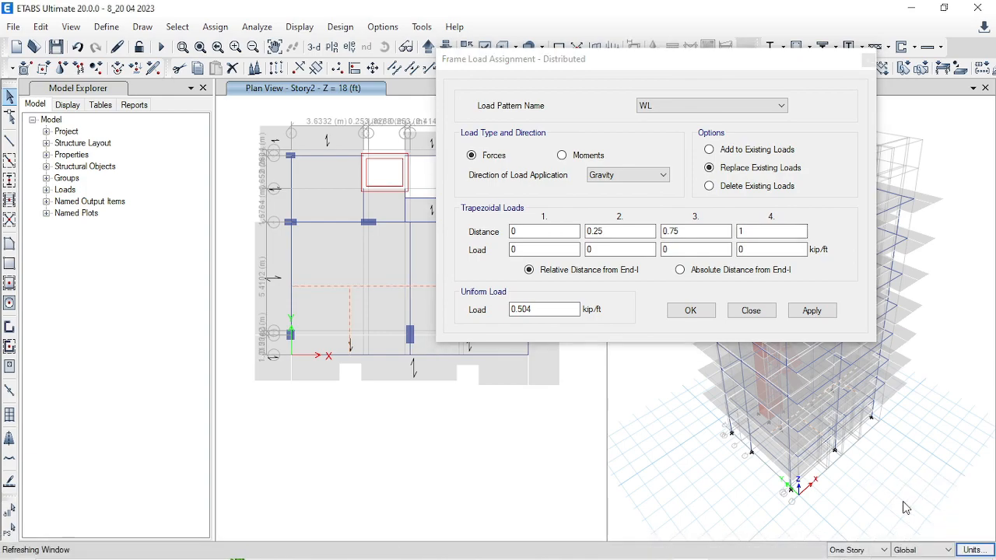
left_click_drag(535, 310, 292, 311)
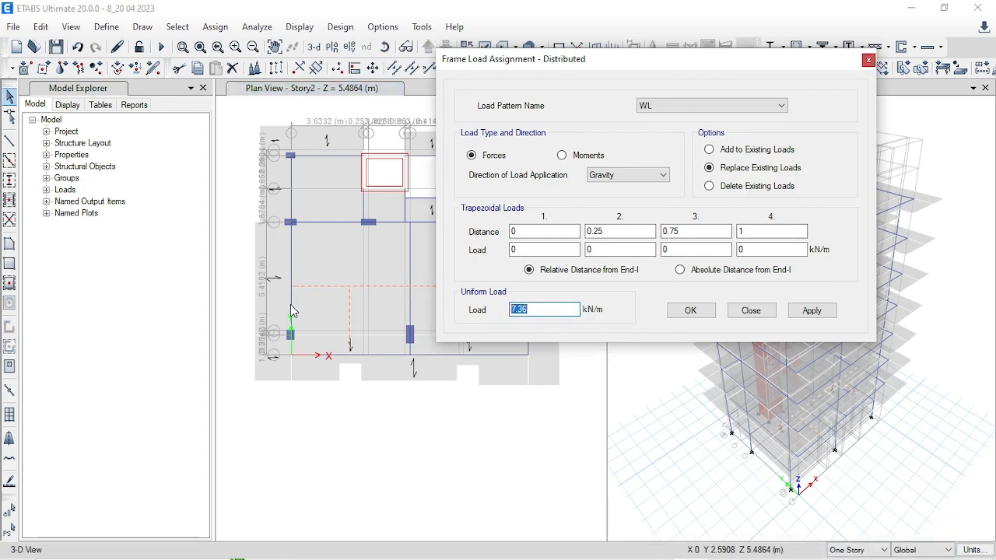
left_click(821, 317)
left_click(700, 314)
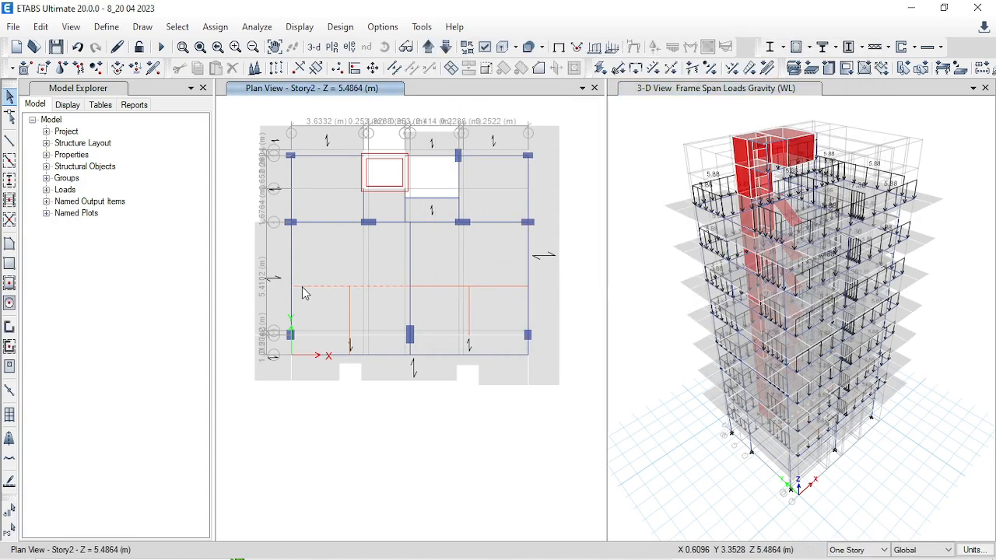
- Check the load assignments of the horizontal and vertical null frames on Story2
right_click(303, 287)
key("Escape")
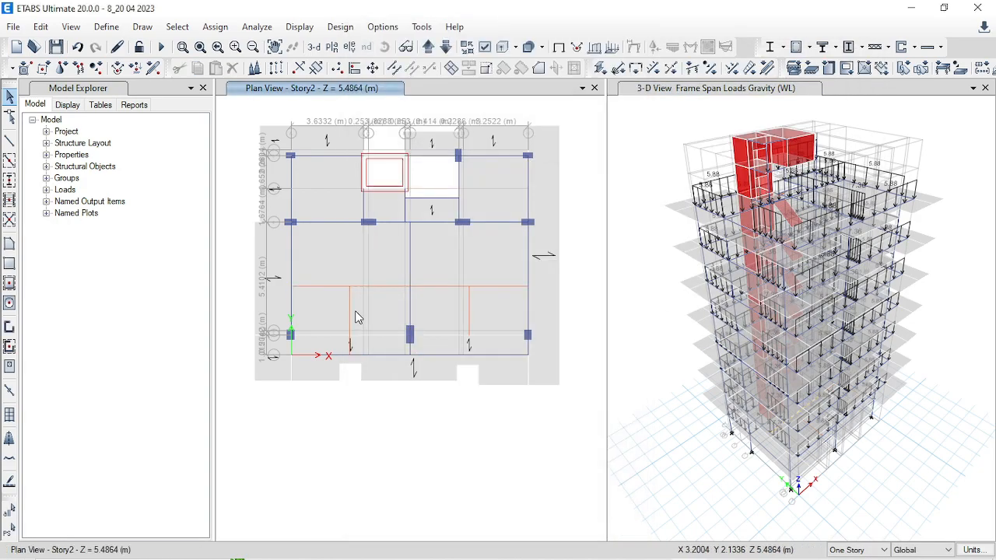
left_click(349, 316)
right_click(349, 315)
key("Escape")
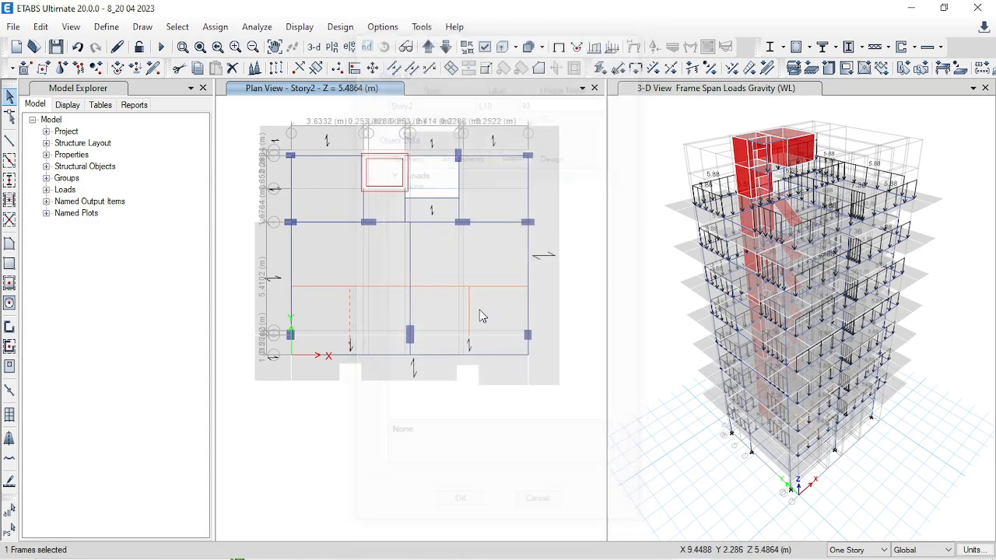
right_click(461, 289)
key("Escape")
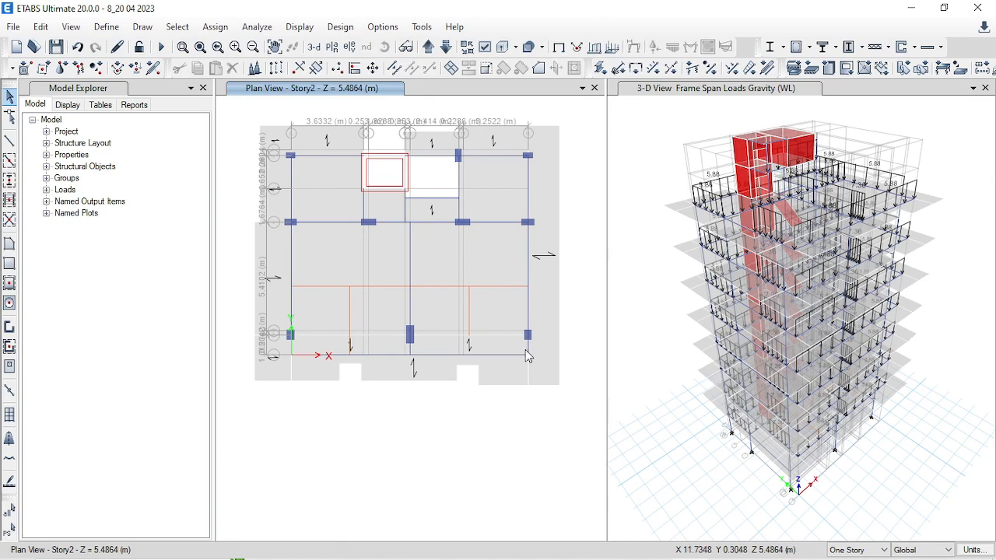
- Switch to the SUPERDEAD and LIVE LOAD PDF in Edge and review the wall and partition wall load definitions on page 1
mouse_move(591, 559)
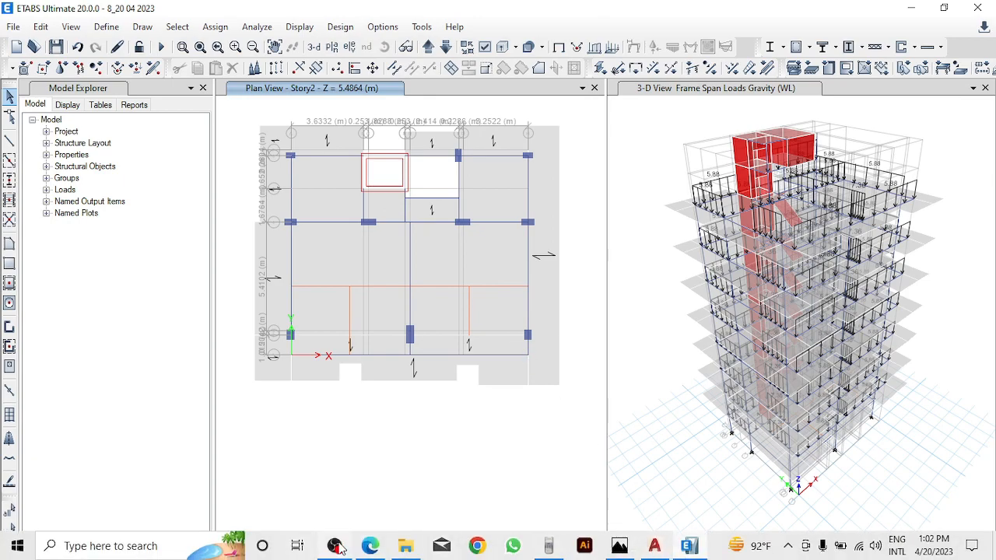
left_click(363, 546)
scroll(482, 411, "up", 15)
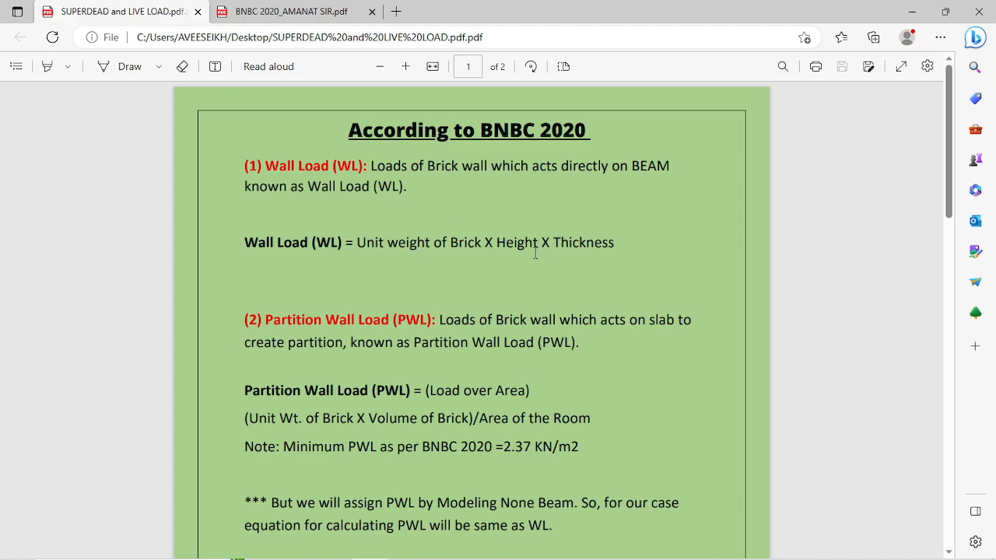
- Highlight the wall load formula in the PDF, return to ETABS and switch to the fx-991ES PLUS C calculator emulator
left_click_drag(350, 243, 672, 240)
left_click(911, 12)
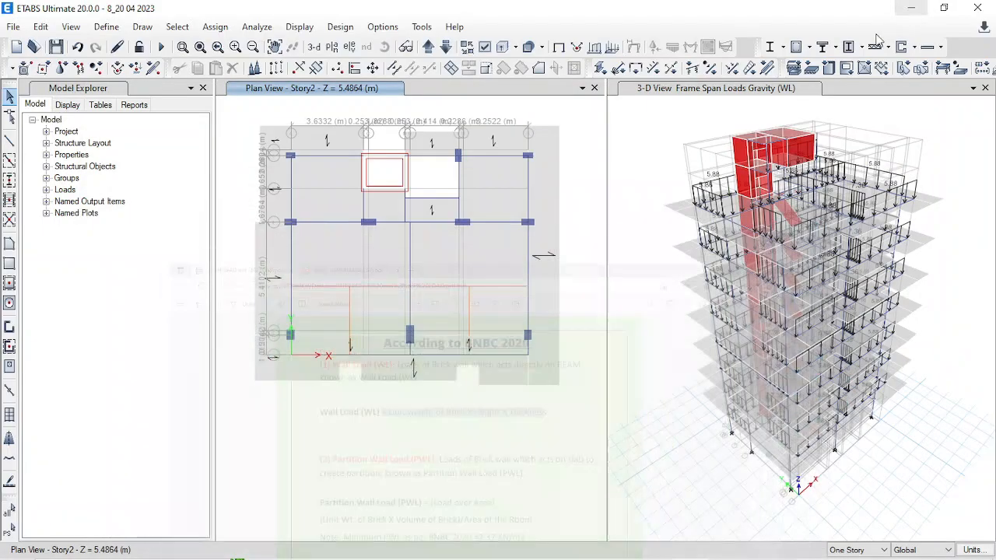
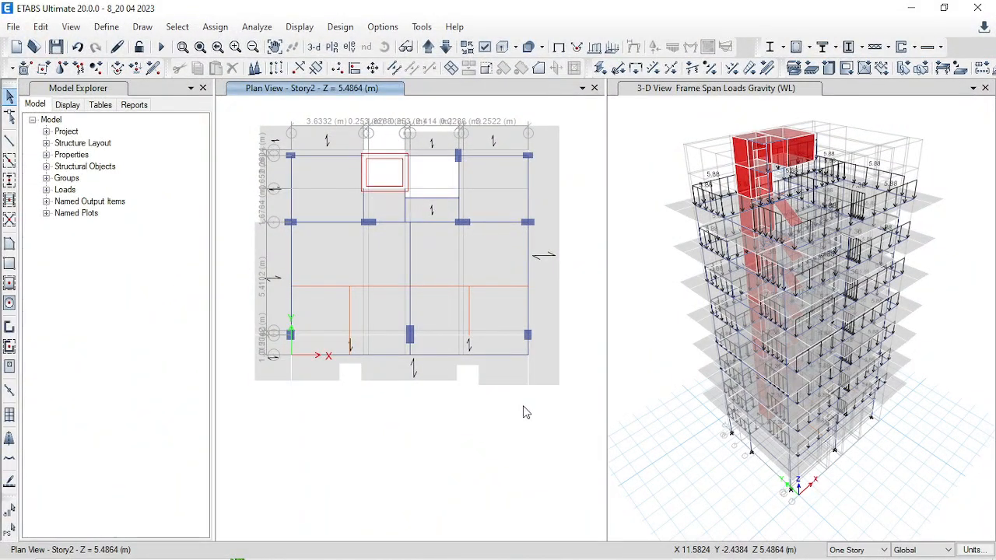
mouse_move(639, 554)
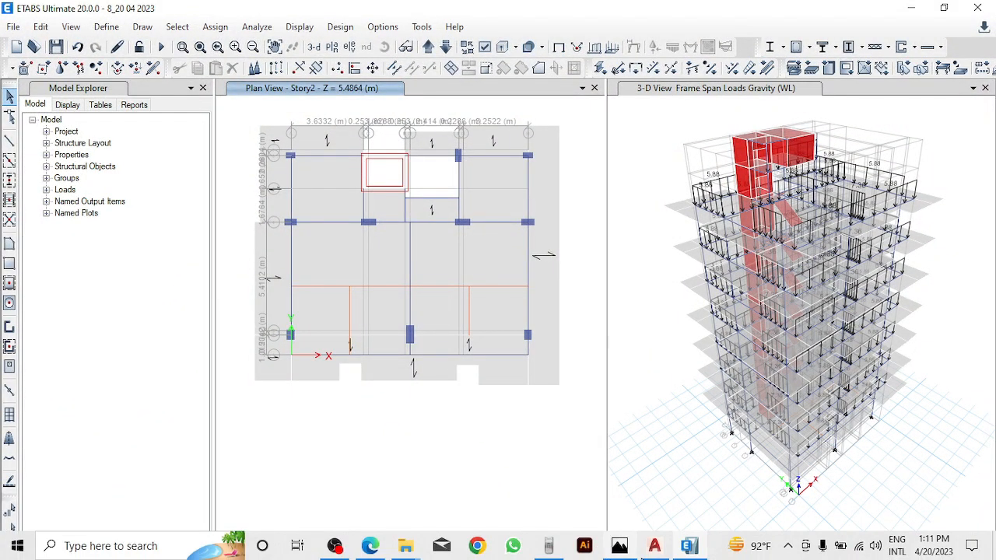
left_click(584, 546)
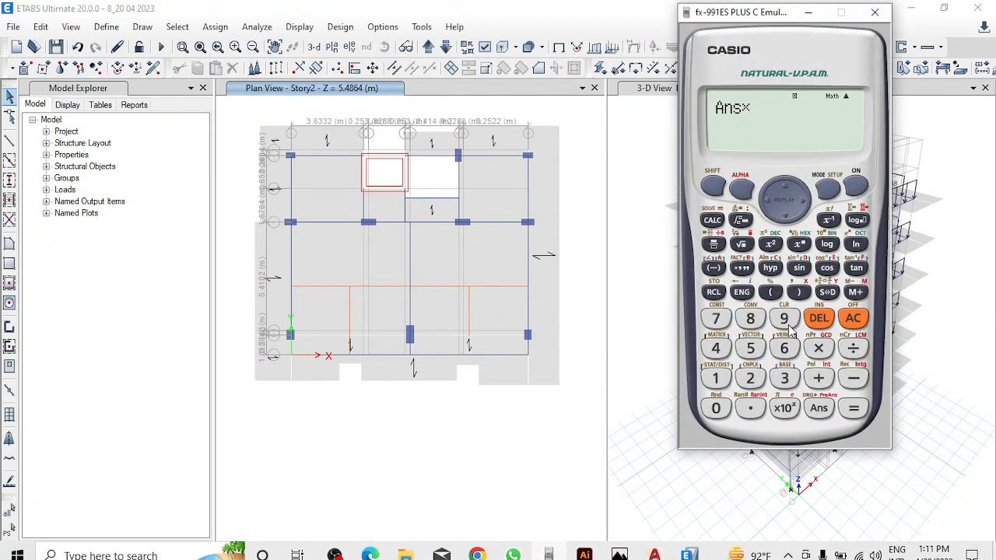
- Calculate the partition wall load as 19.2×(9.5÷3.28)×(.5÷3.28) and show the result as a decimal
left_click(854, 319)
left_click(717, 377)
left_click(783, 319)
left_click(748, 408)
left_click(751, 378)
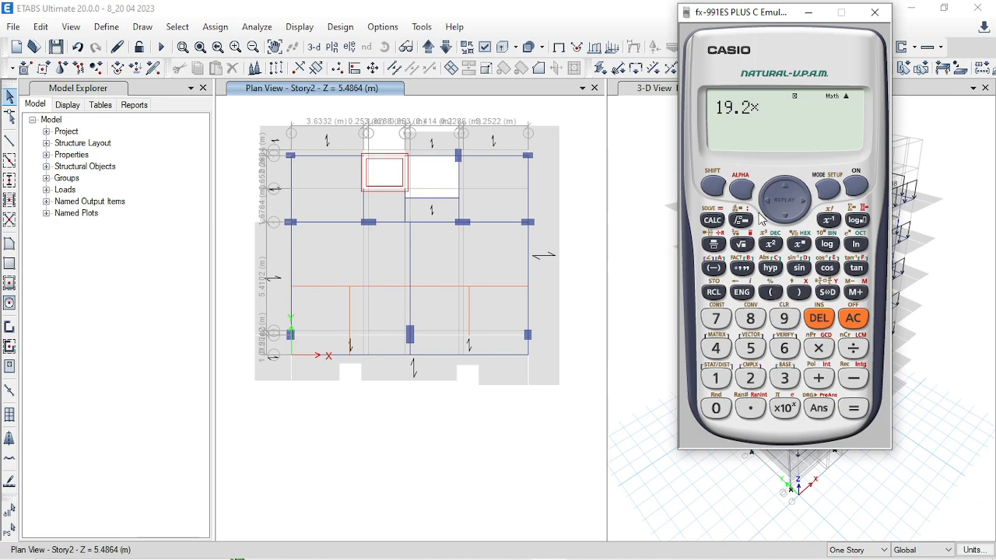
left_click(783, 328)
left_click(750, 408)
left_click(760, 352)
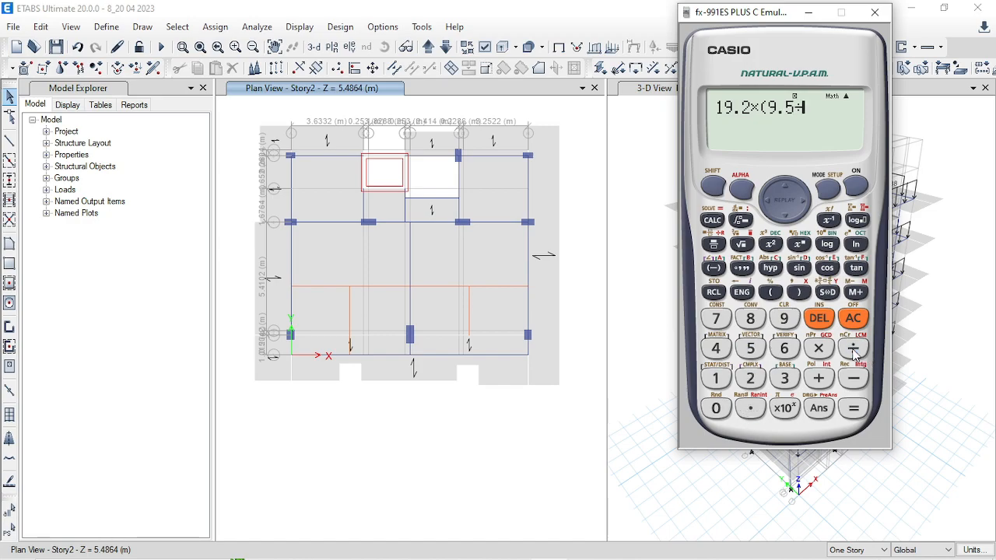
left_click(750, 408)
left_click(750, 378)
left_click(749, 319)
left_click(818, 348)
left_click(771, 293)
left_click(752, 406)
left_click(750, 350)
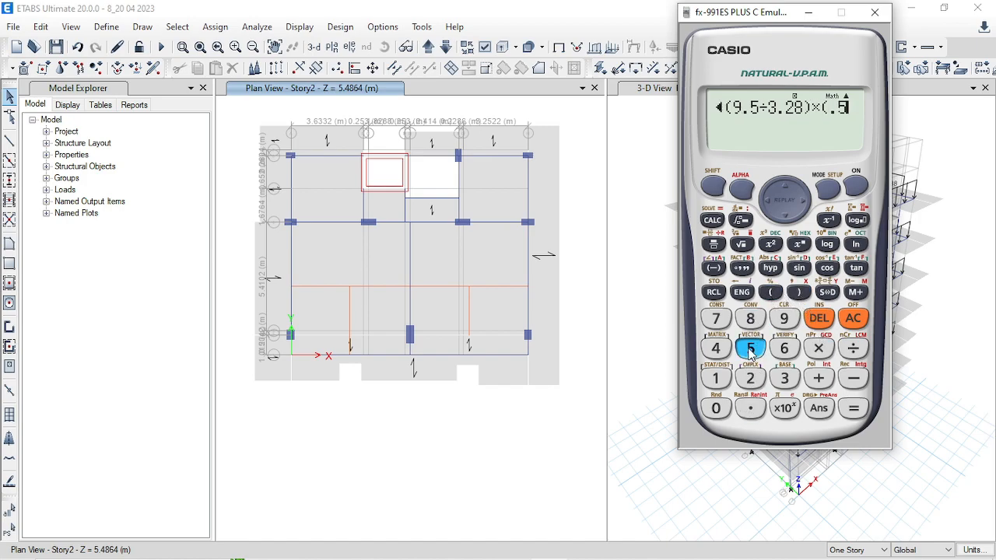
left_click(853, 350)
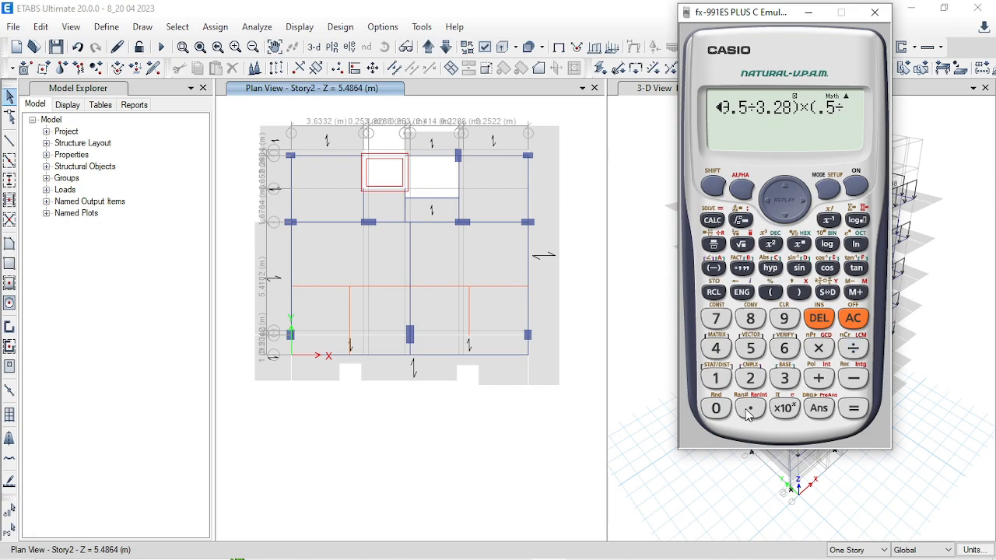
left_click(784, 389)
left_click(750, 408)
left_click(750, 378)
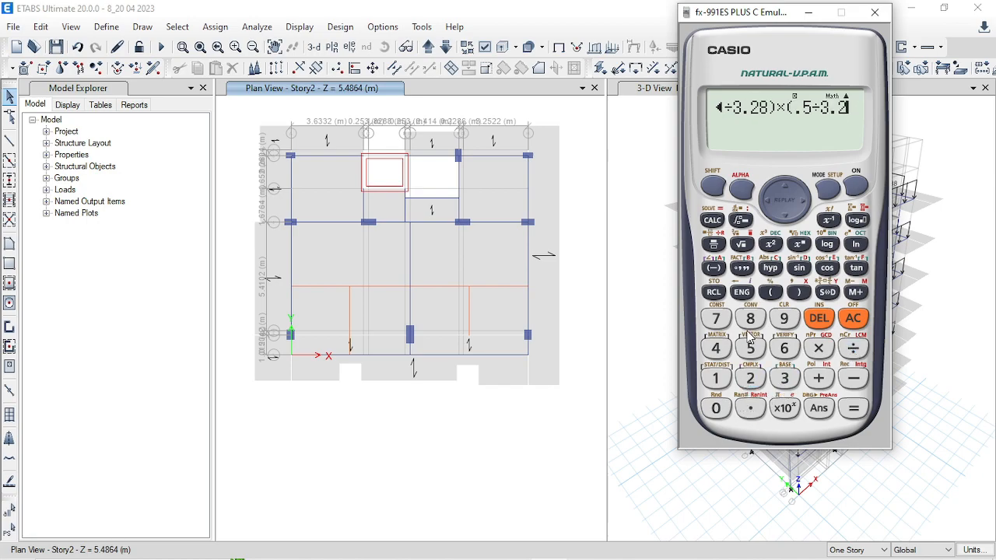
left_click(749, 319)
left_click(798, 292)
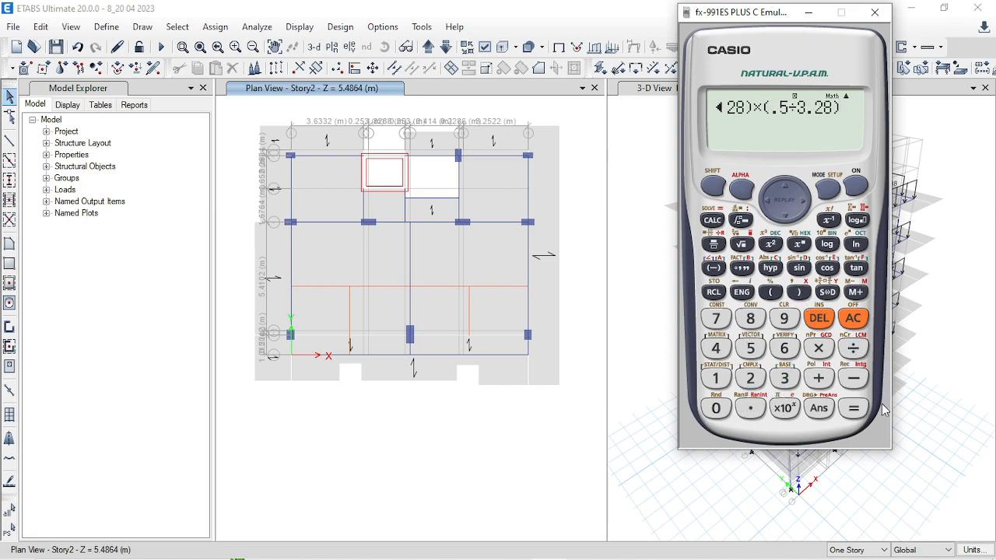
left_click(853, 408)
left_click(827, 293)
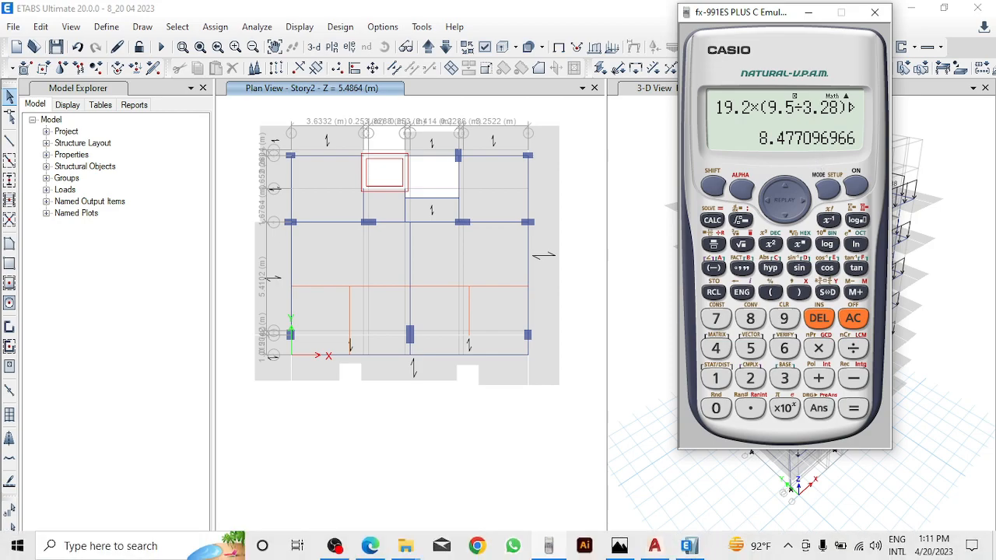
- Switch to the AutoCAD floor plan and inspect the solid partition walls between the lower rooms
left_click(654, 545)
middle_click_drag(488, 277, 485, 346)
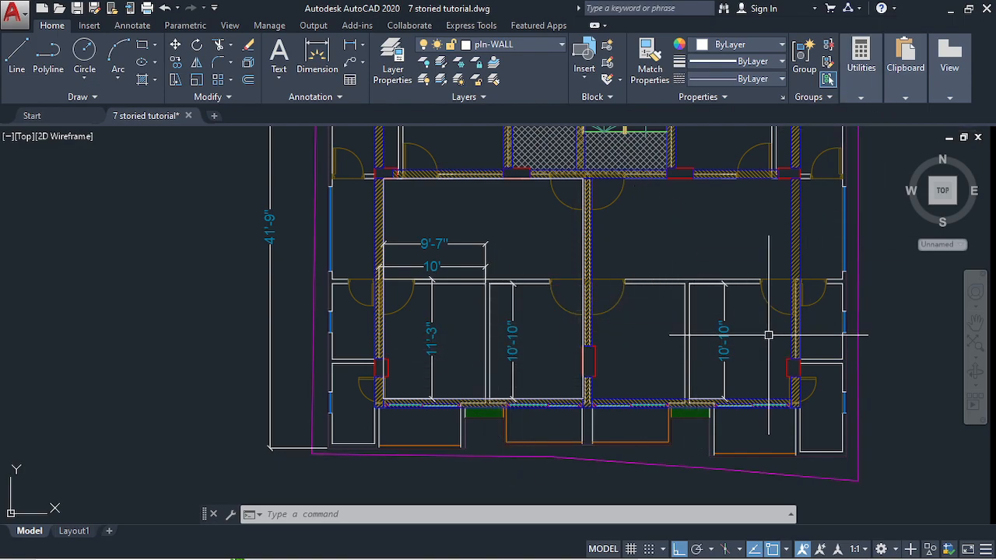
left_click(949, 58)
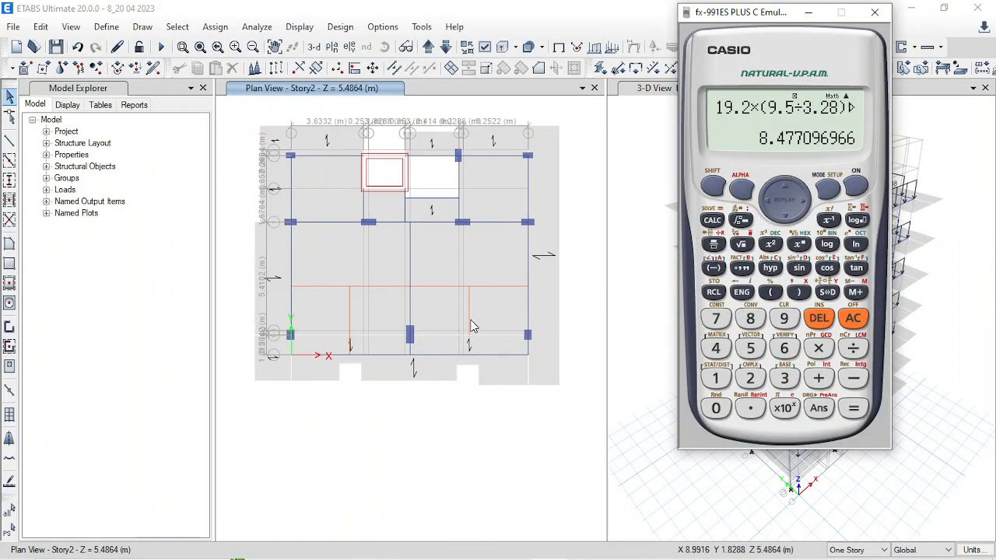
- Assign a uniform gravity load of 8.47 kN/m in the PWL pattern to the two vertical null frames on Story2, replacing existing loads
left_click(470, 325)
left_click(350, 318)
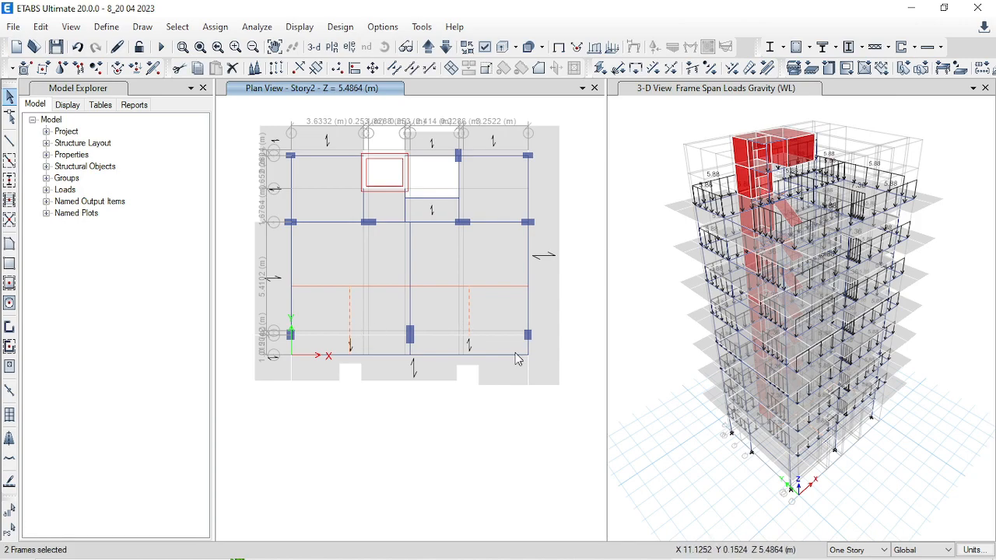
left_click(214, 26)
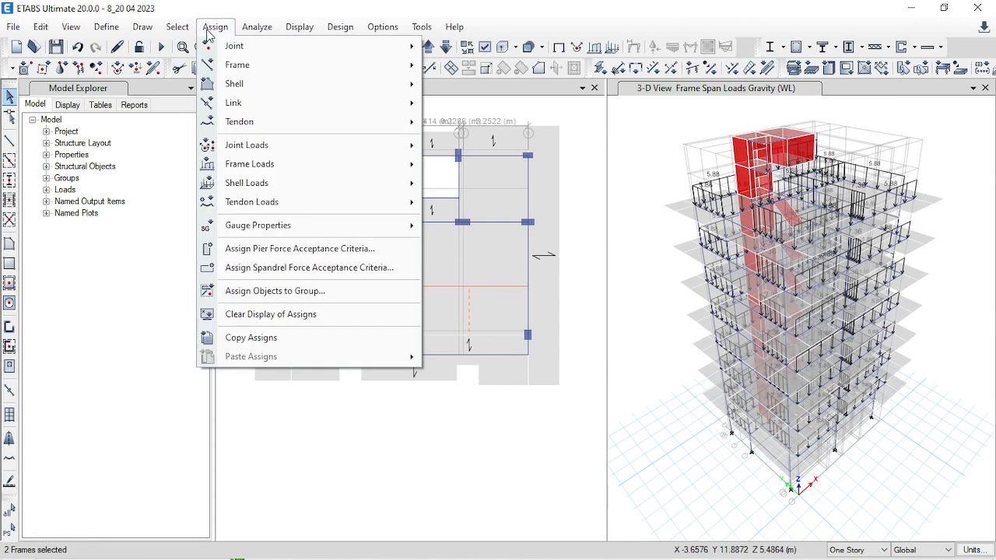
mouse_move(279, 163)
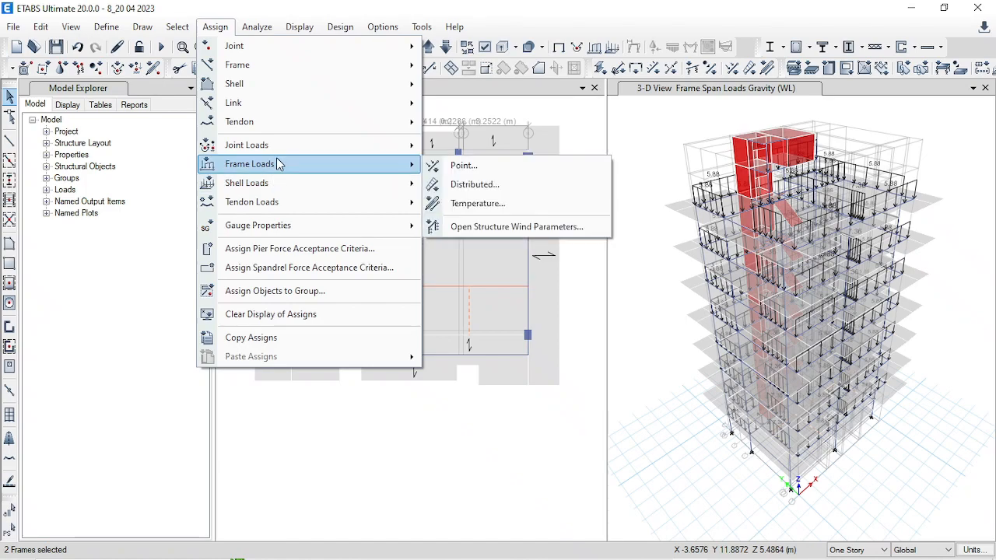
left_click(516, 188)
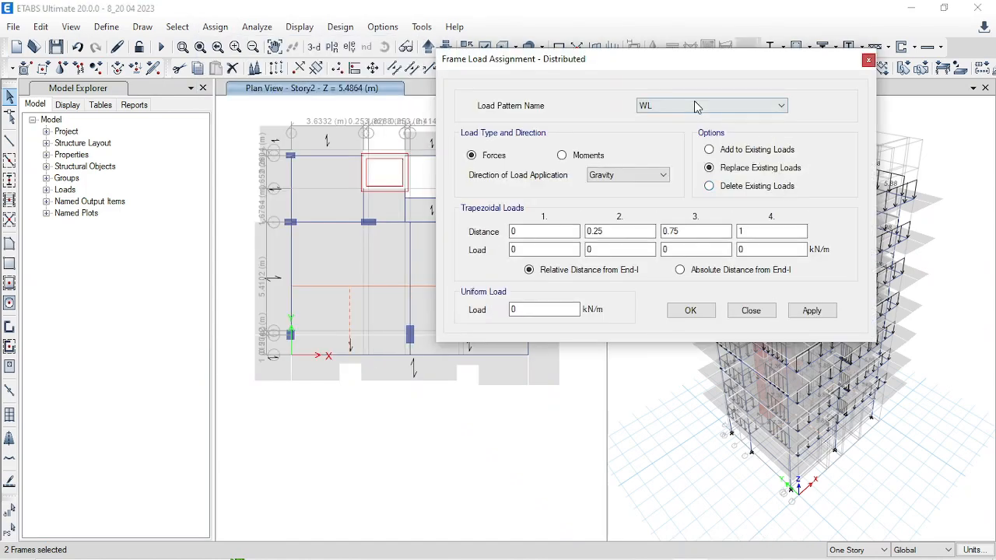
left_click(697, 108)
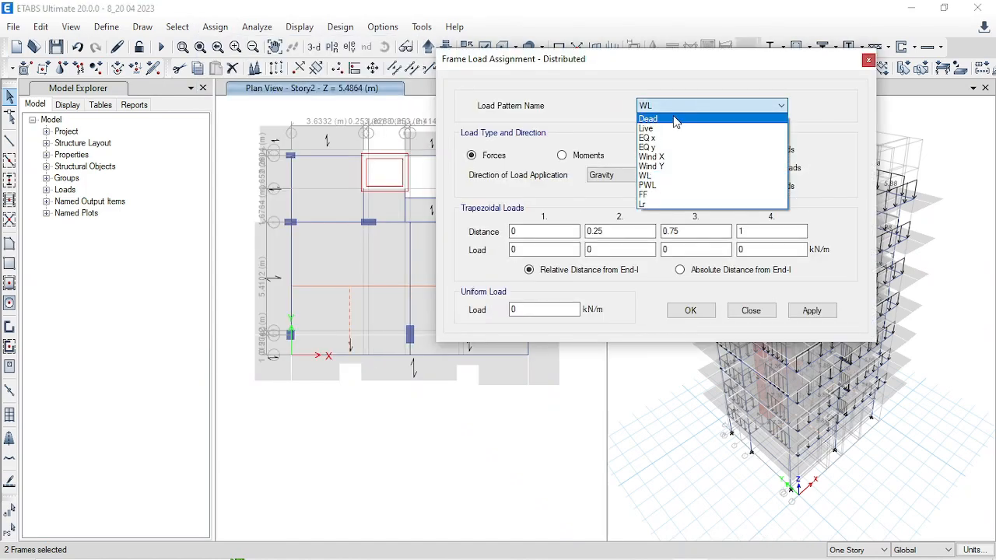
left_click(652, 185)
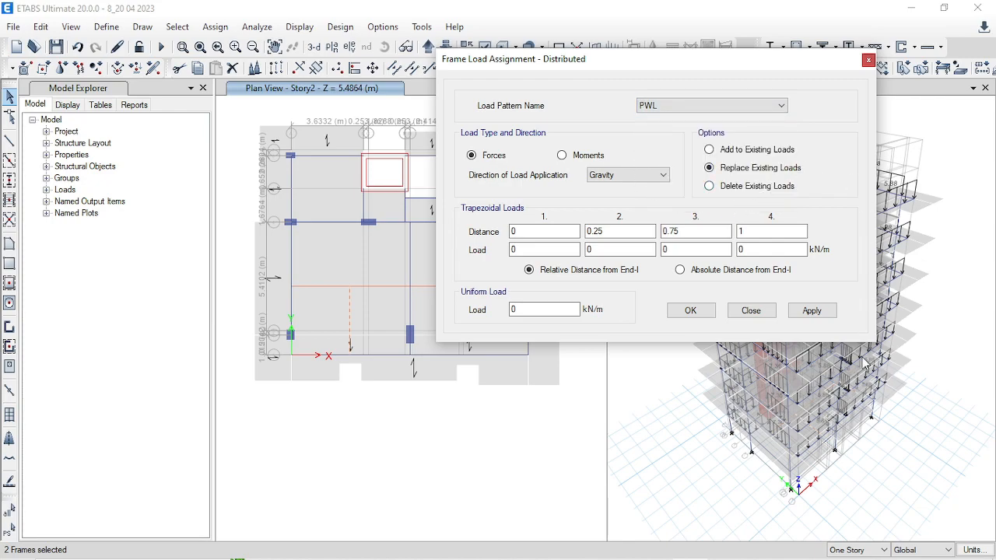
left_click(548, 546)
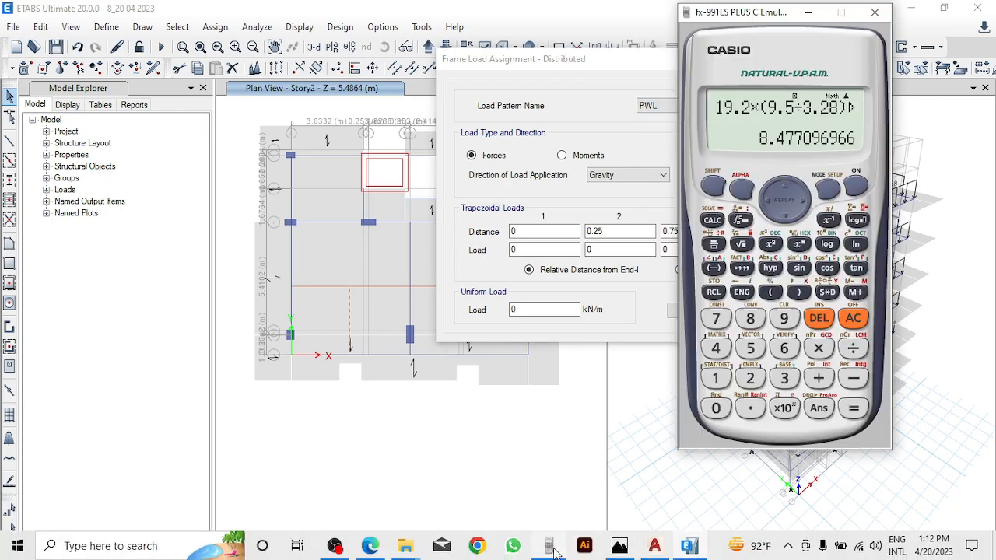
left_click(513, 309)
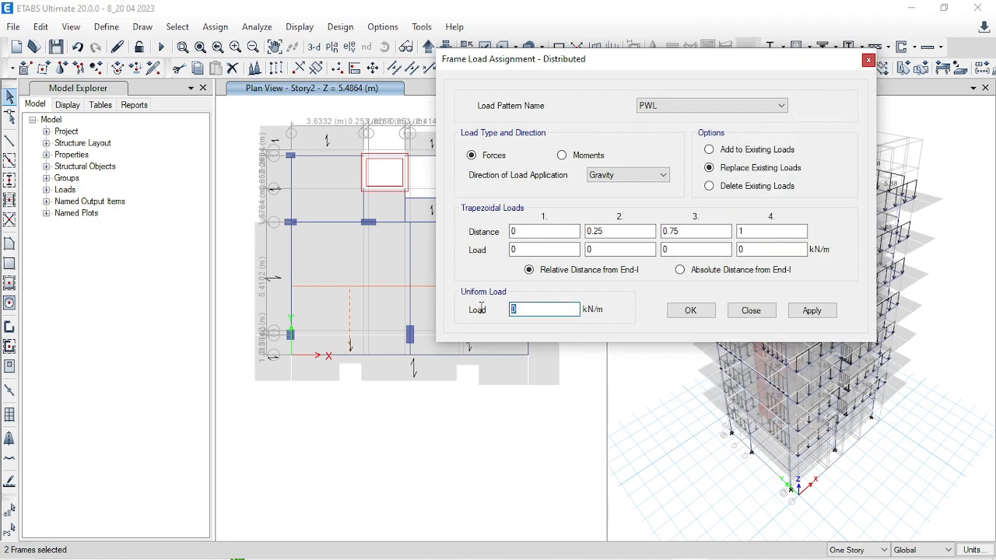
type("8.47")
left_click(812, 311)
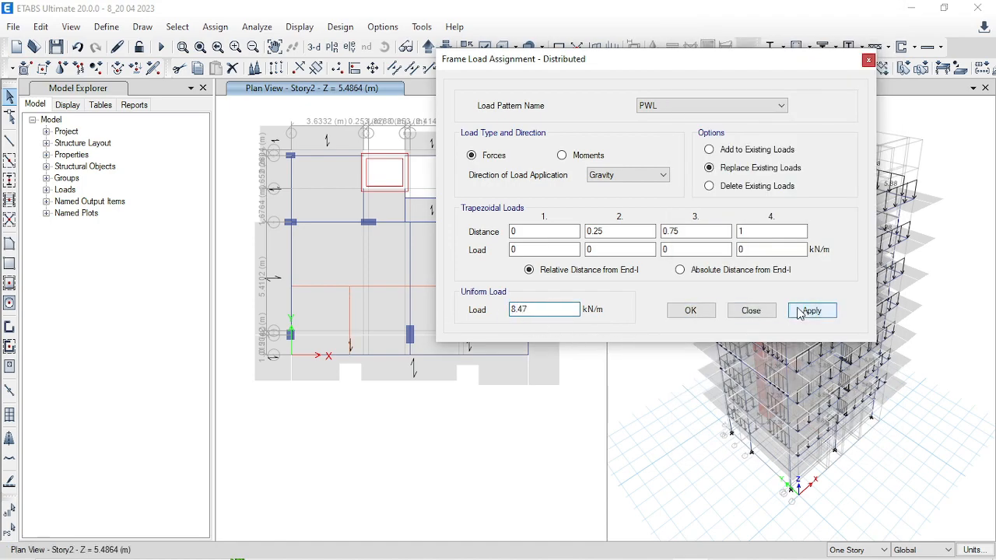
- Switch to the AutoCAD plan and highlight the horizontal partition wall lines between the door openings
mouse_move(707, 558)
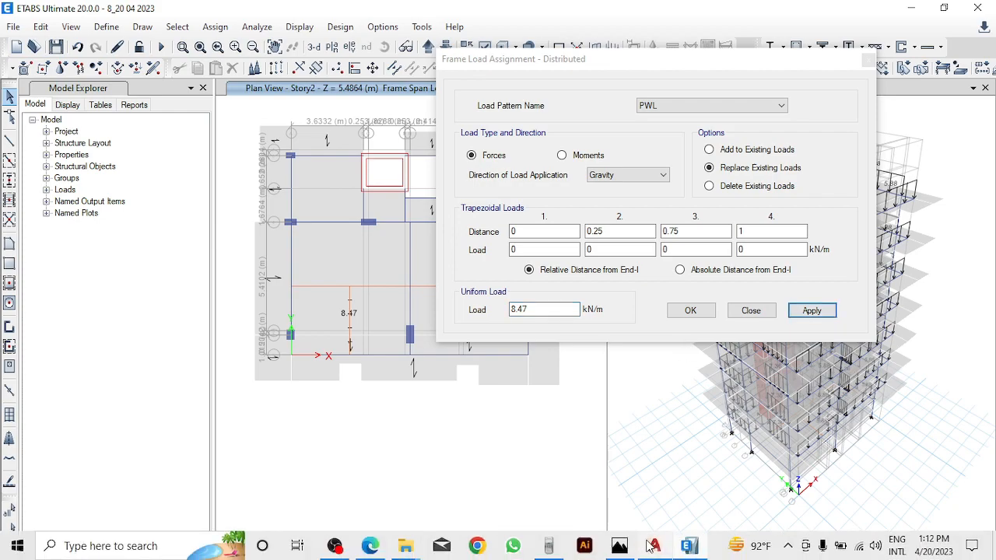
left_click(648, 547)
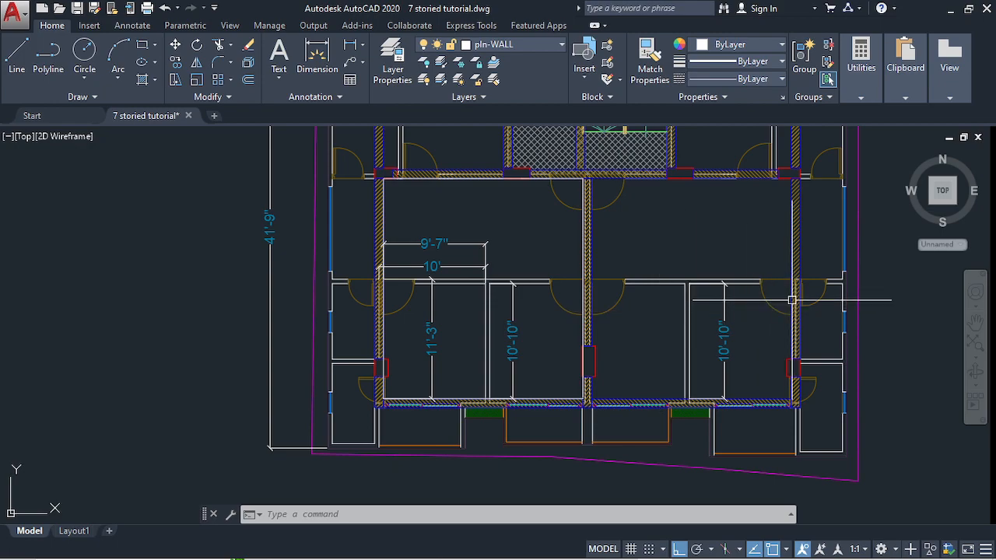
left_click(752, 283)
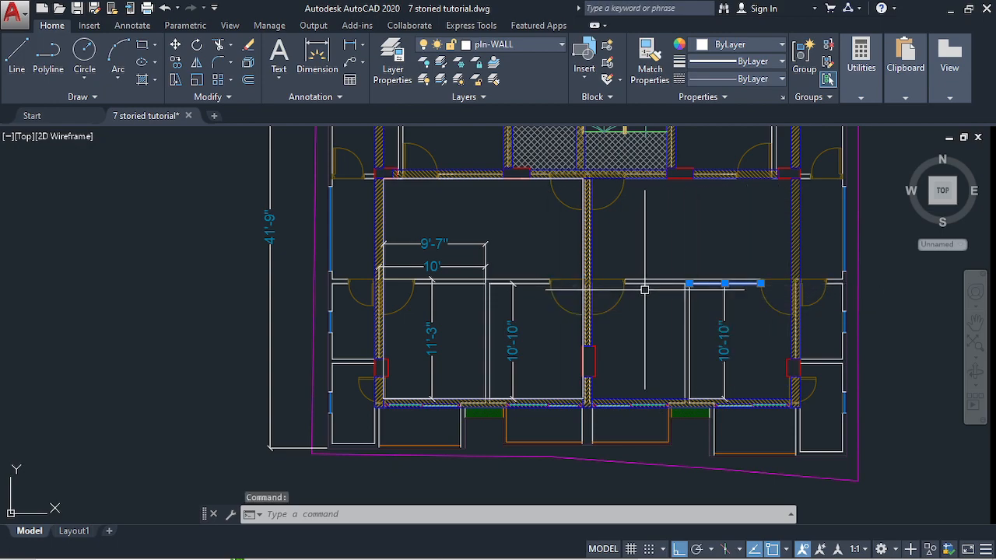
left_click(533, 277)
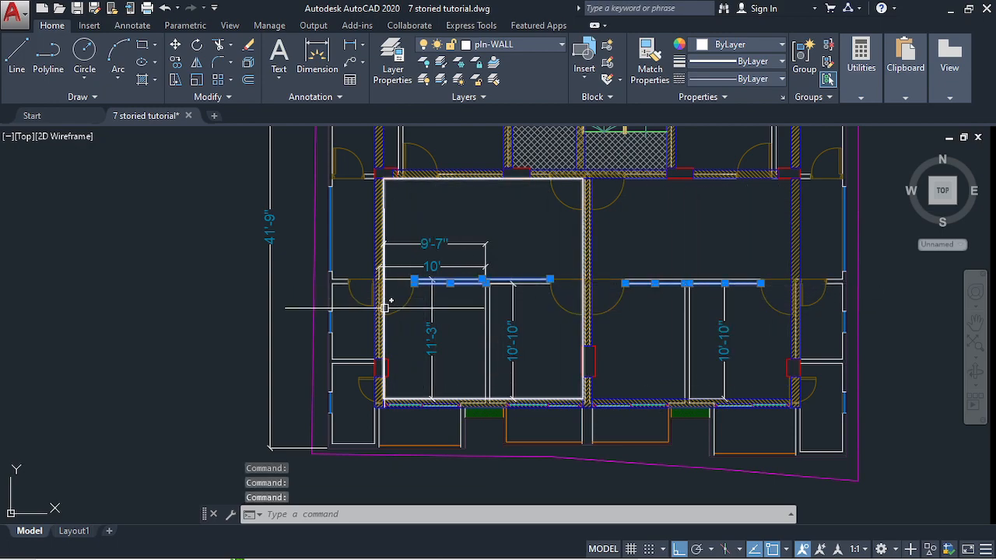
left_click(952, 11)
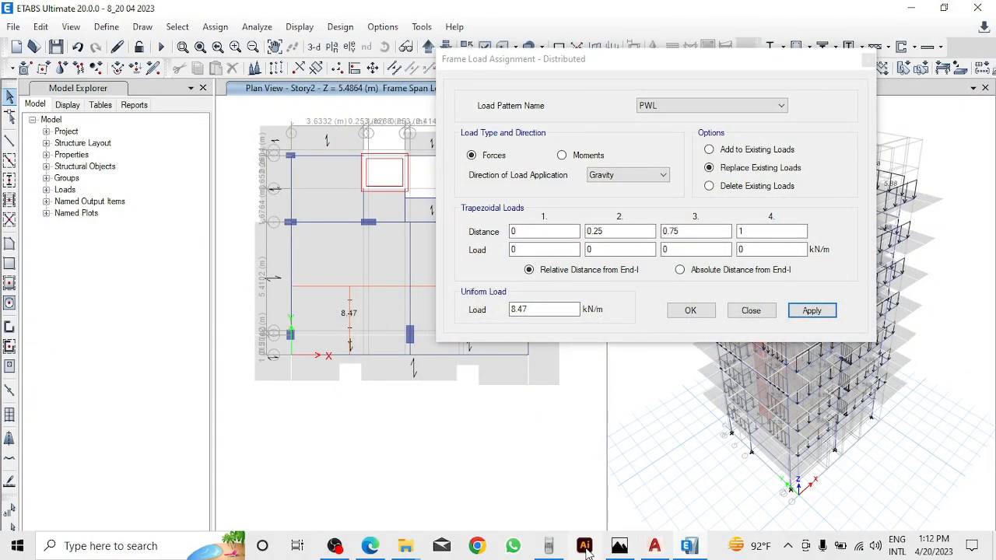
- Switch to the calculator emulator and multiply the last partition wall load result by .90 to allow for door openings
mouse_move(548, 551)
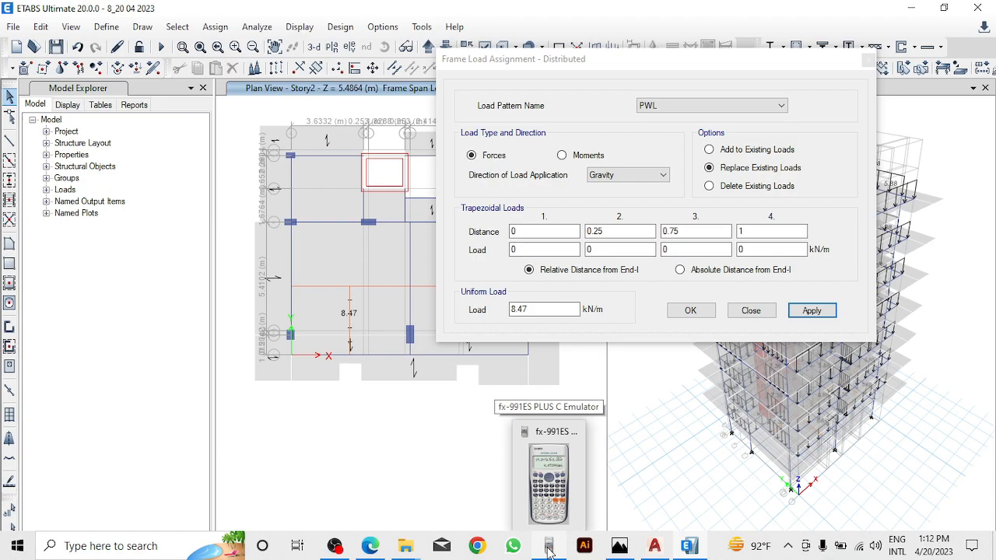
left_click(548, 551)
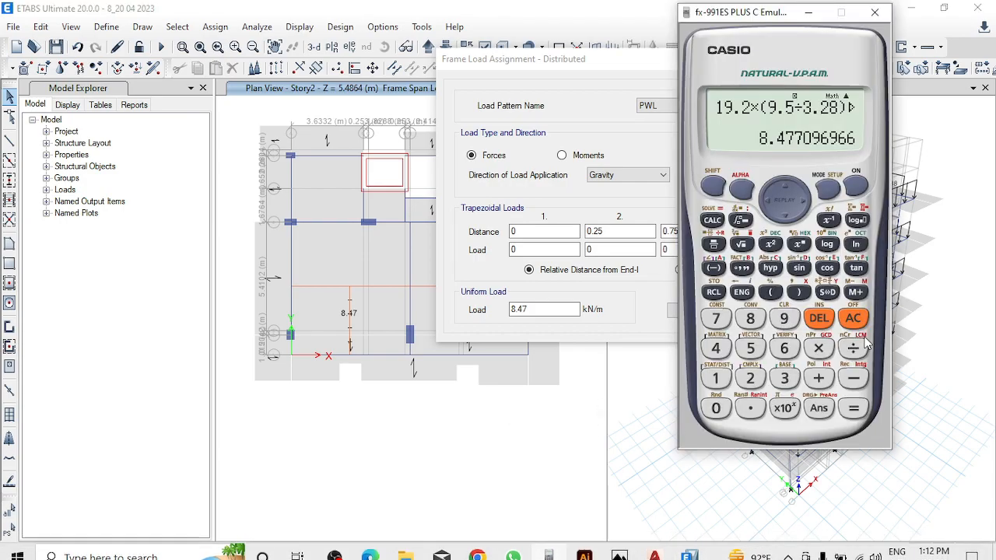
left_click(818, 350)
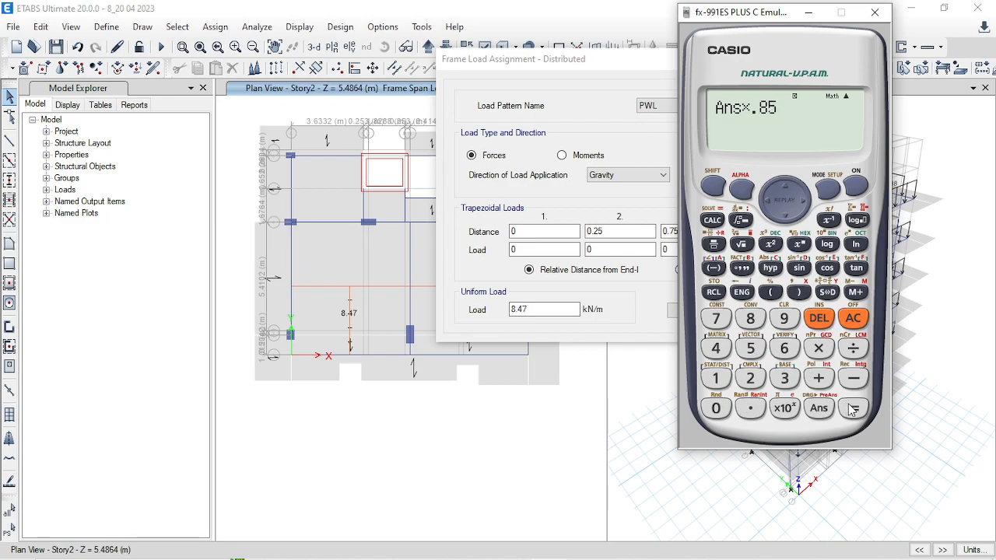
left_click(821, 323)
left_click(813, 323)
left_click(775, 315)
left_click(721, 411)
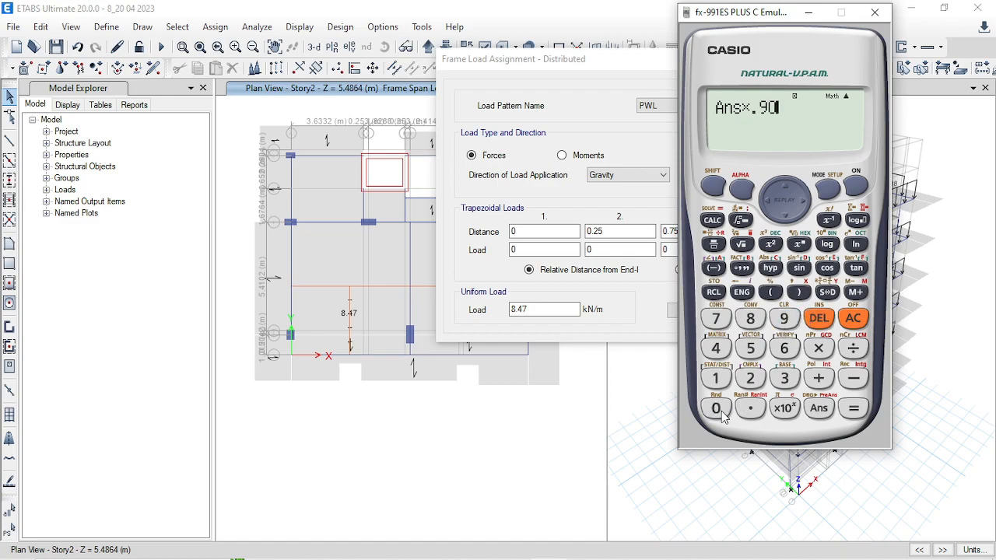
left_click(847, 412)
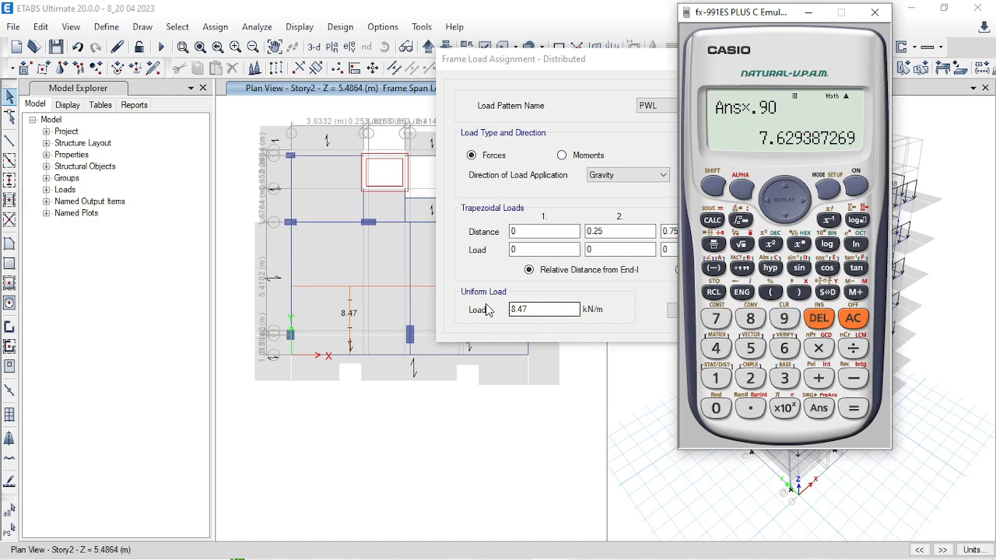
- Assign a uniform gravity load of 7.6 kN/m in the PWL pattern to the three horizontal null frames on Story2, replacing existing loads
left_click(363, 287)
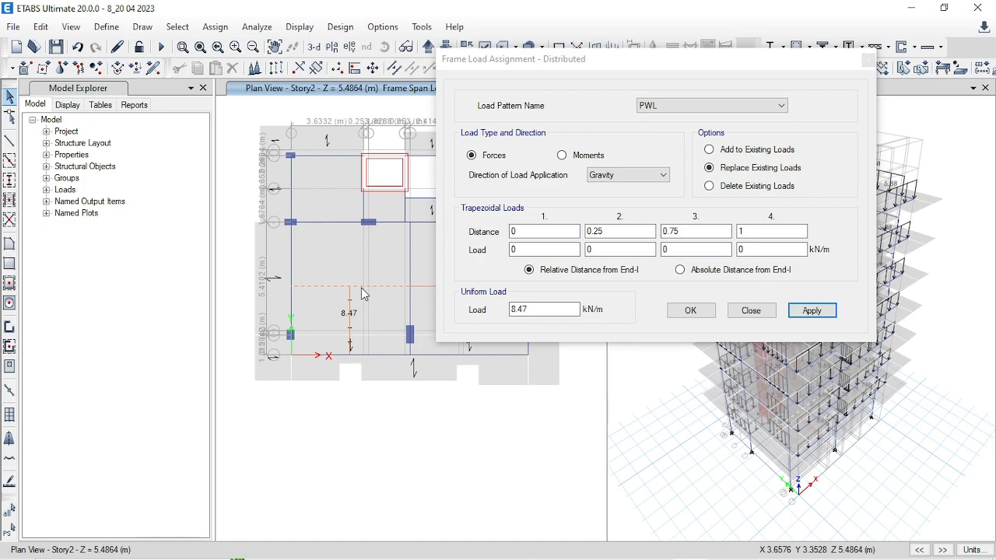
left_click(429, 290)
left_click_drag(587, 62, 836, 80)
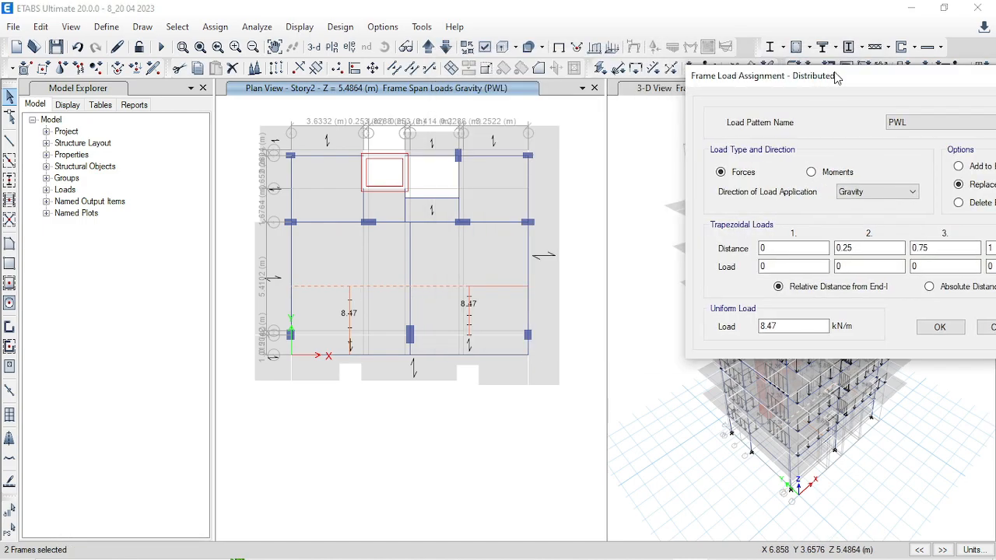
left_click(500, 284)
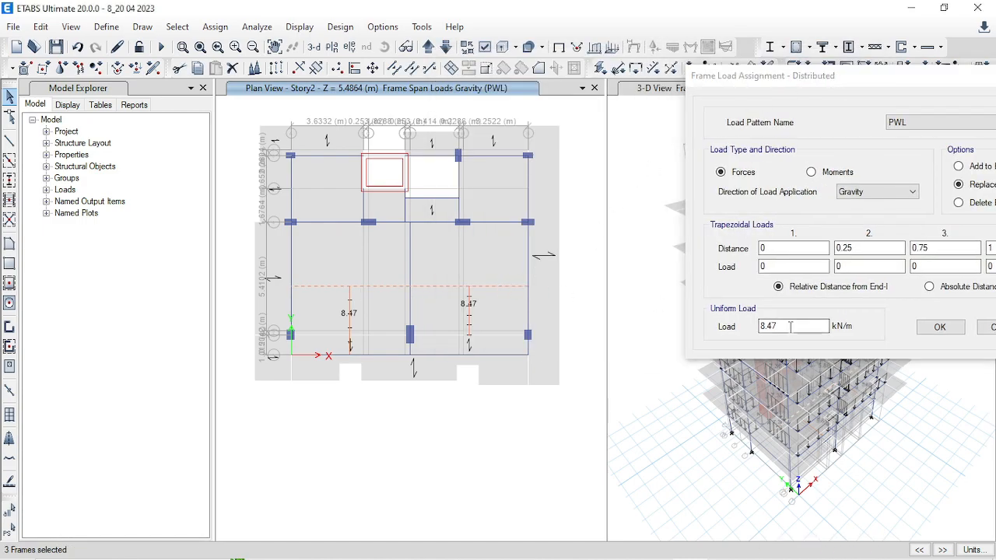
double_click(790, 327)
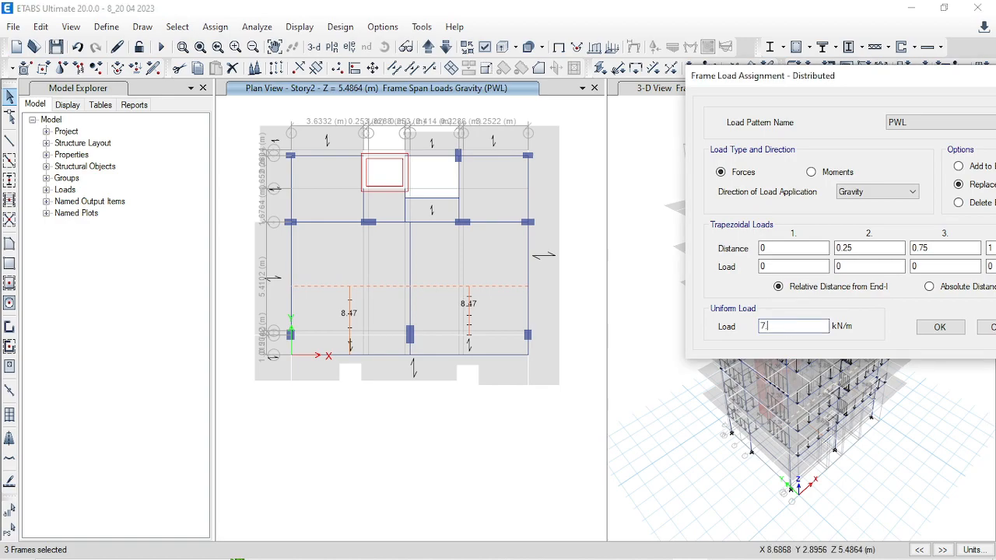
left_click_drag(864, 78, 696, 74)
left_click(893, 323)
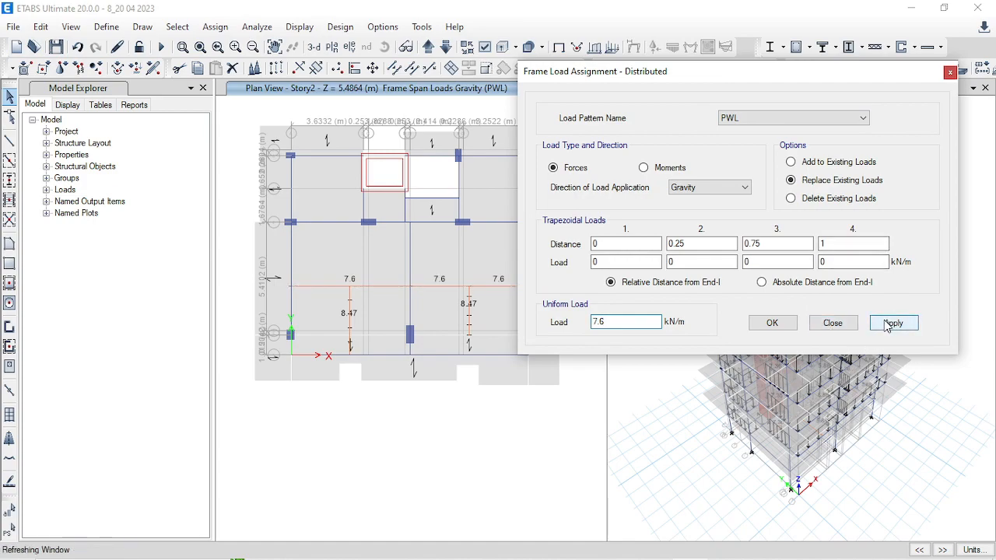
left_click(785, 328)
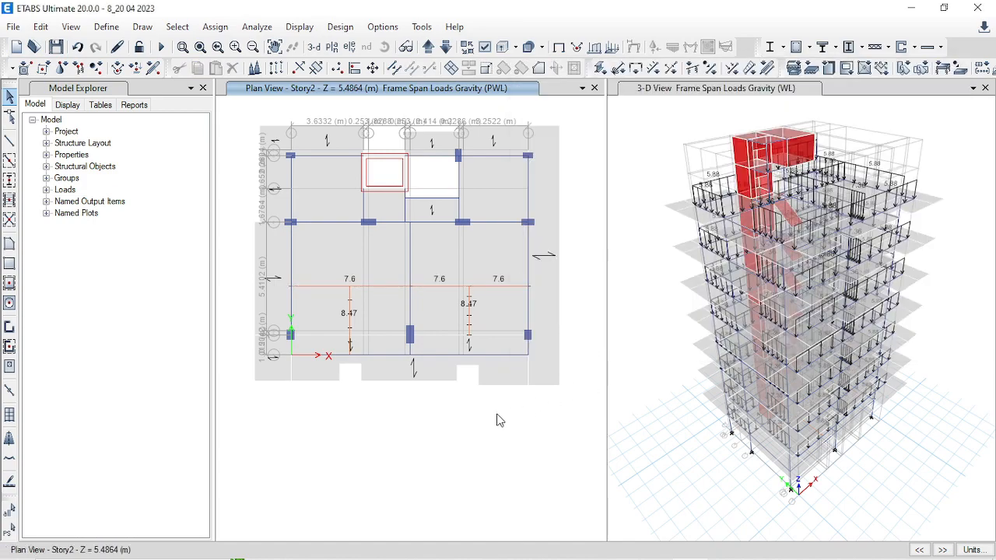
- Switch to the AutoCAD floor plan and highlight the building's outer outline from the upper-left corner to the lower-right corner
mouse_move(743, 550)
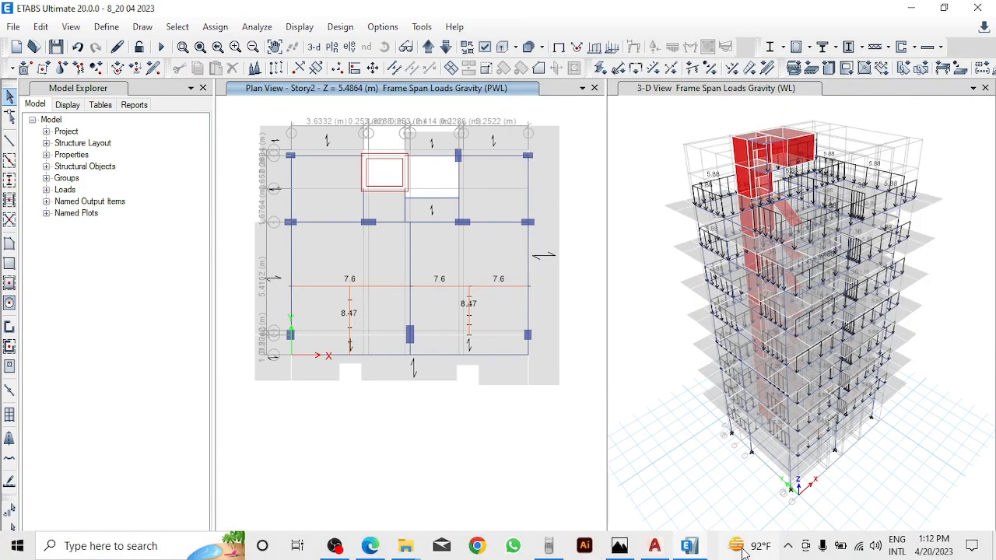
left_click(659, 548)
middle_click_drag(830, 375, 702, 493)
middle_click_drag(688, 302, 666, 241)
middle_click_drag(528, 214, 555, 340)
middle_click_drag(224, 225, 244, 273)
scroll(244, 259, "up", 4)
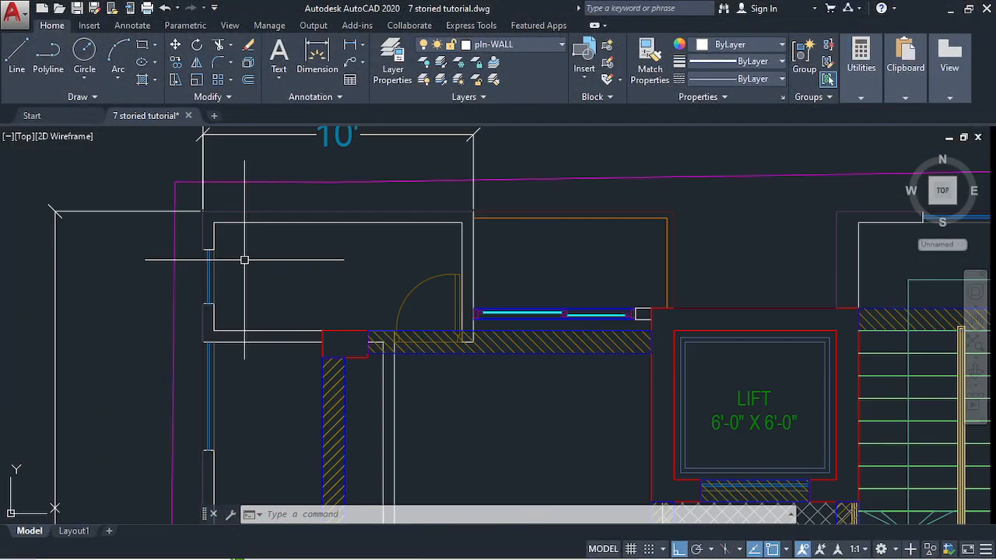
left_click(238, 243)
left_click(203, 202)
scroll(152, 190, "down", 4)
middle_click_drag(695, 292, 641, 149)
middle_click_drag(635, 273, 669, 240)
scroll(644, 322, "up", 2)
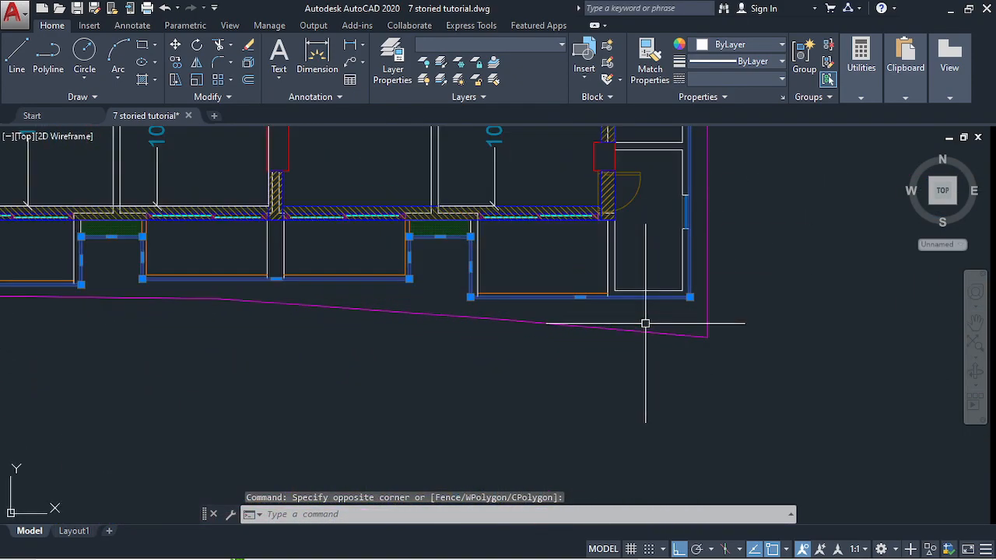
- Highlight the balcony and outer wall lines along the plan's lower edge and clear the selection
left_click(644, 323)
scroll(644, 323, "up", 2)
left_click(340, 250)
middle_click_drag(347, 283, 773, 338)
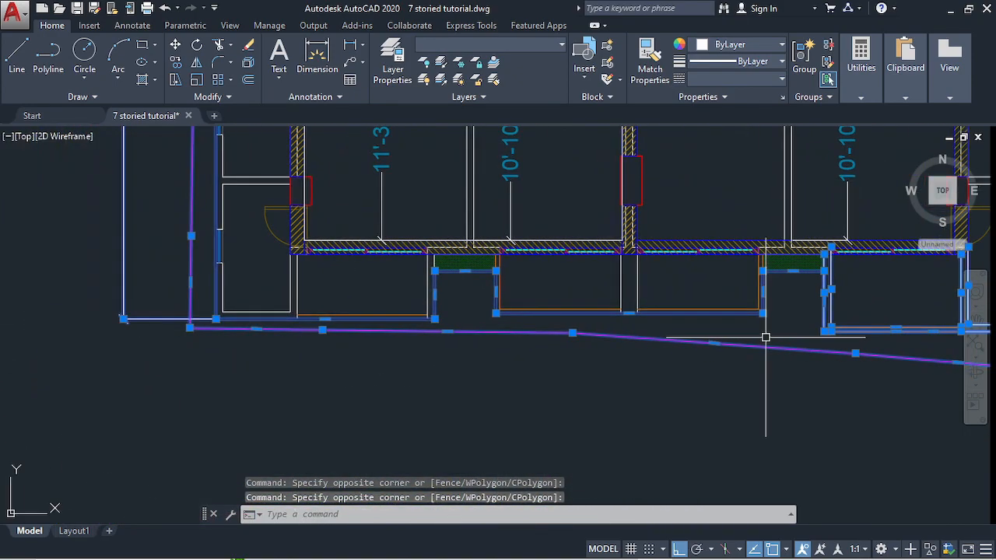
left_click(736, 329)
left_click(180, 289)
key("Escape")
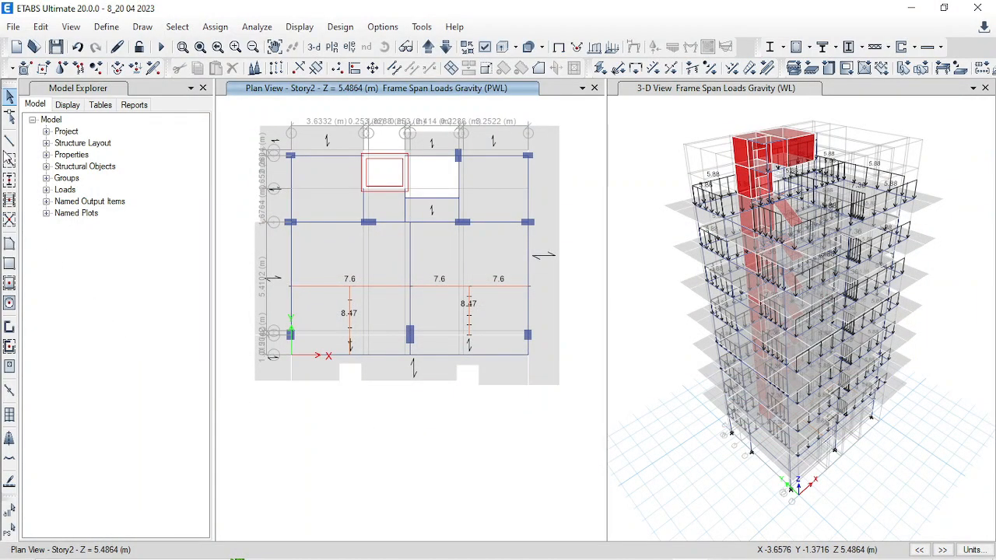
- In ETABS, draw a frame line with property None along the left slab edge of Story2, from the lower-left corner up to grid 4
left_click(9, 140)
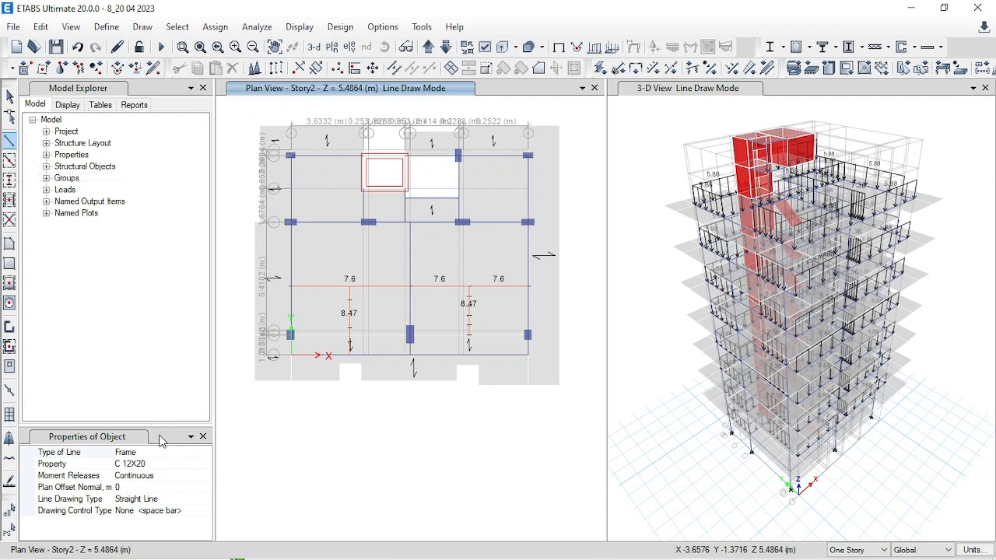
left_click(202, 465)
left_click(206, 464)
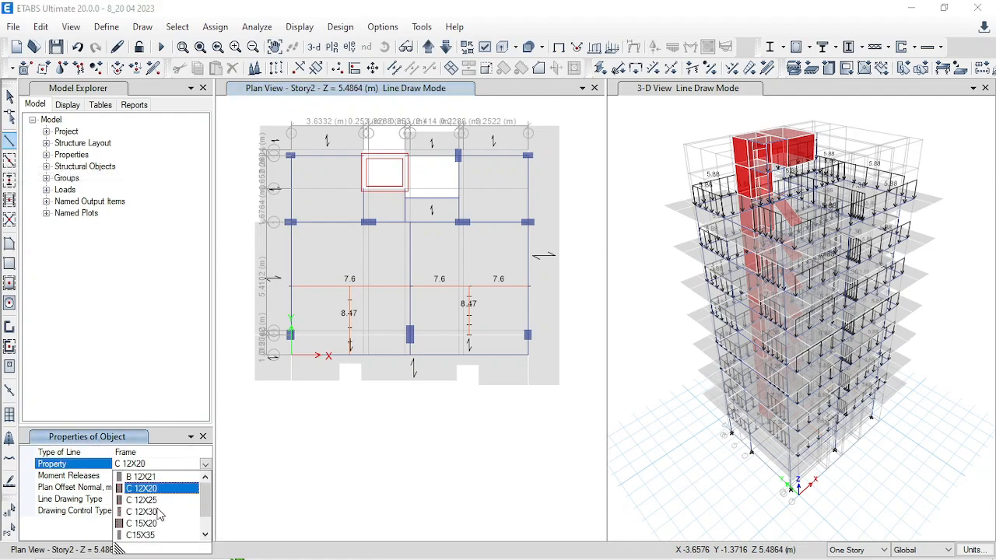
scroll(158, 531, "down", 1)
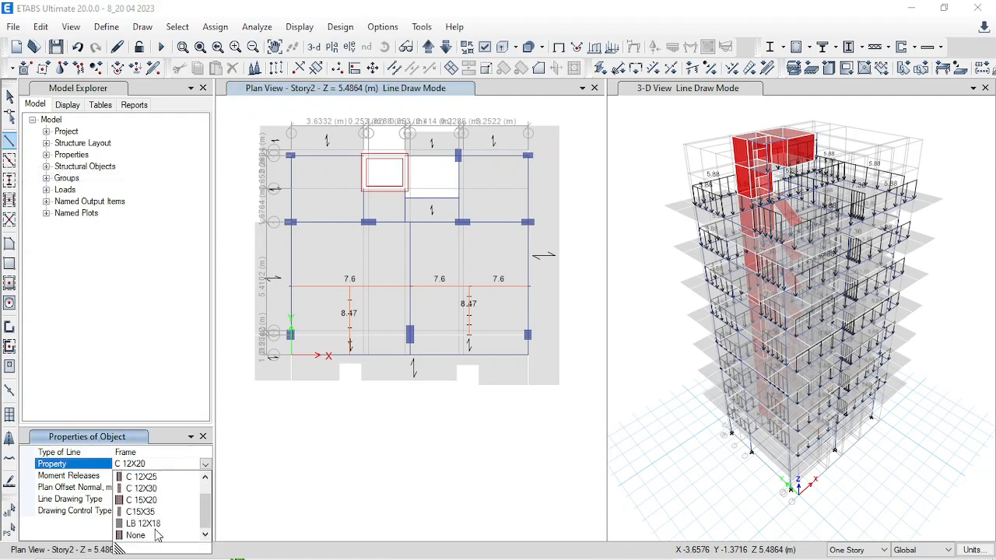
left_click(136, 535)
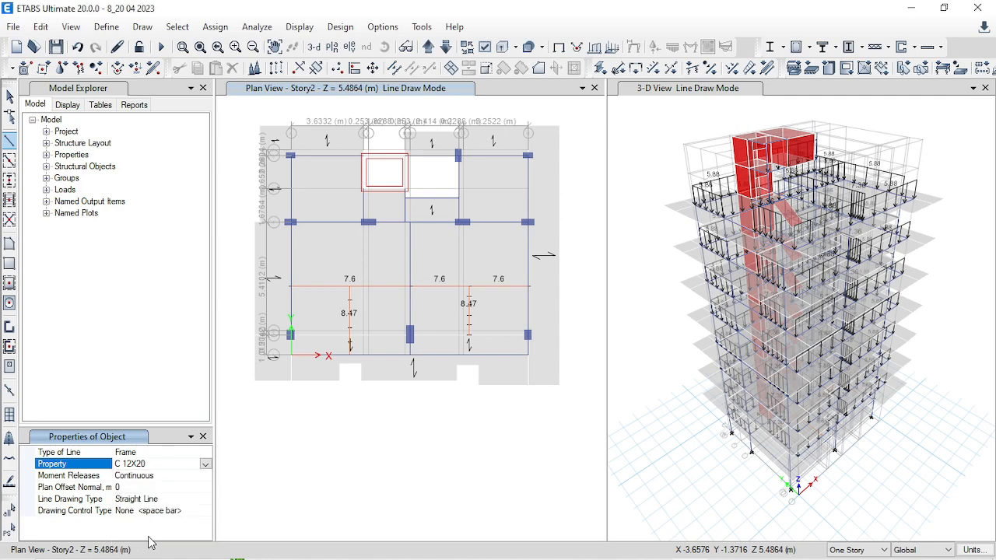
left_click(254, 383)
scroll(255, 245, "up", 4)
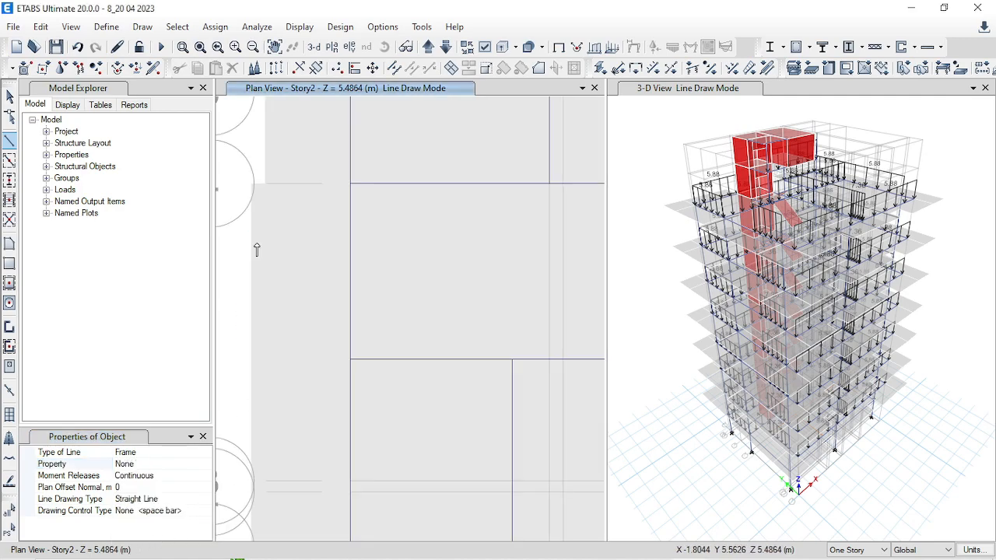
scroll(255, 244, "down", 1)
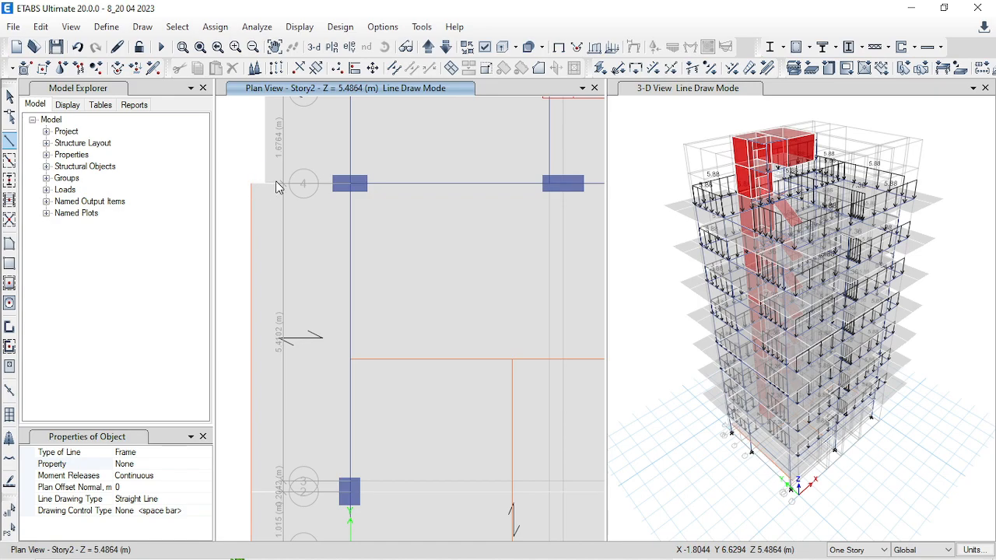
- Draw null frames up the remaining left slab edge, along the upper edge to grid B and down to the beam beside the lift
scroll(313, 298, "down", 4)
middle_click_drag(312, 230, 305, 400)
scroll(289, 373, "up", 4)
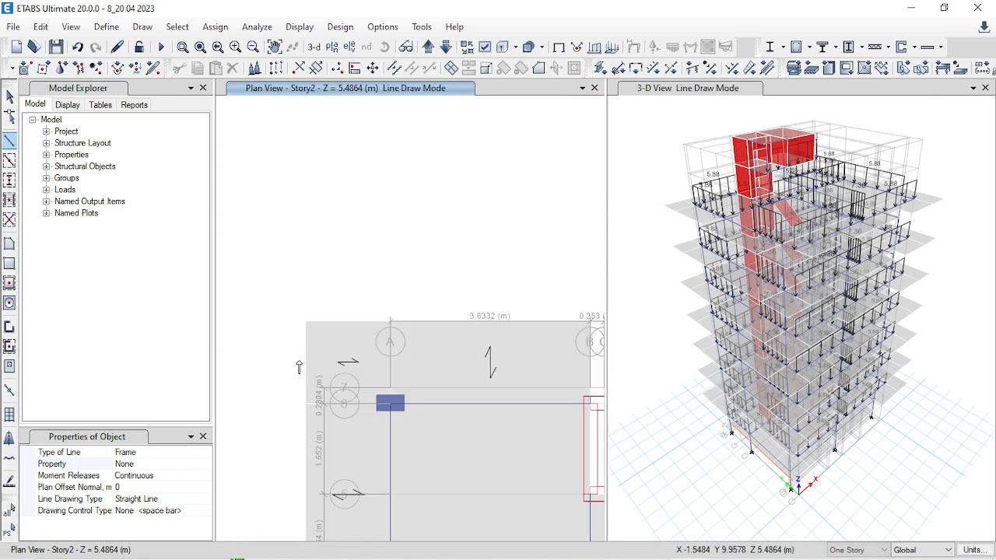
left_click(306, 322)
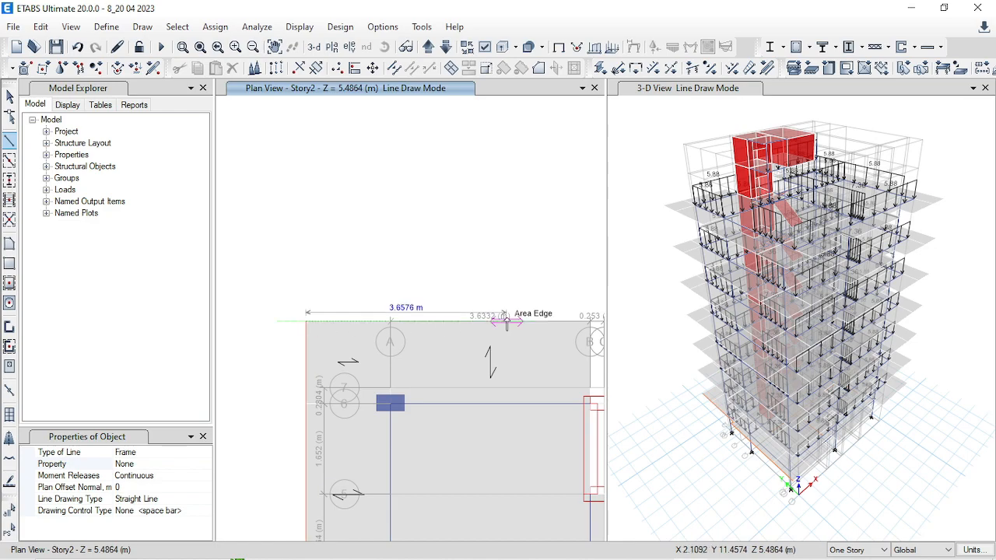
middle_click_drag(508, 321, 392, 298)
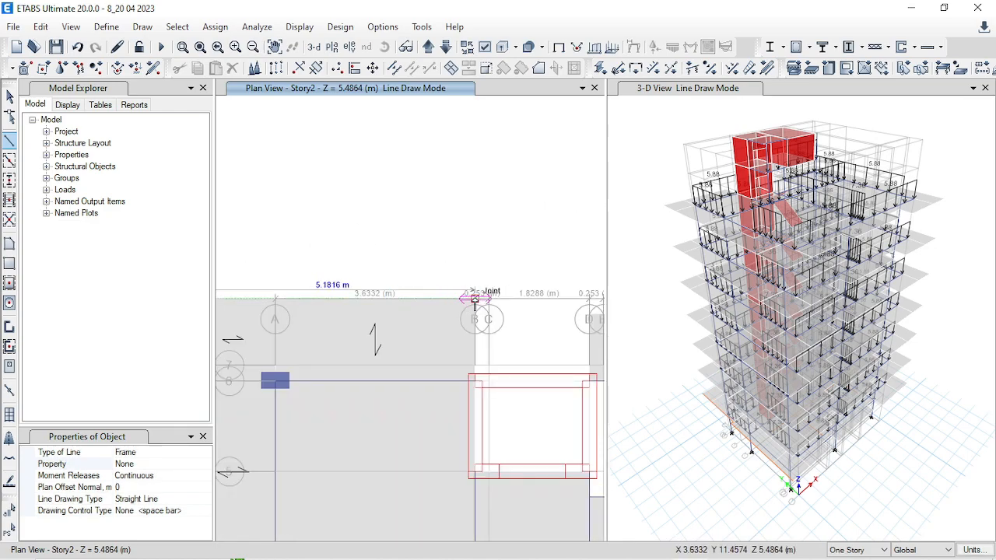
left_click(474, 300)
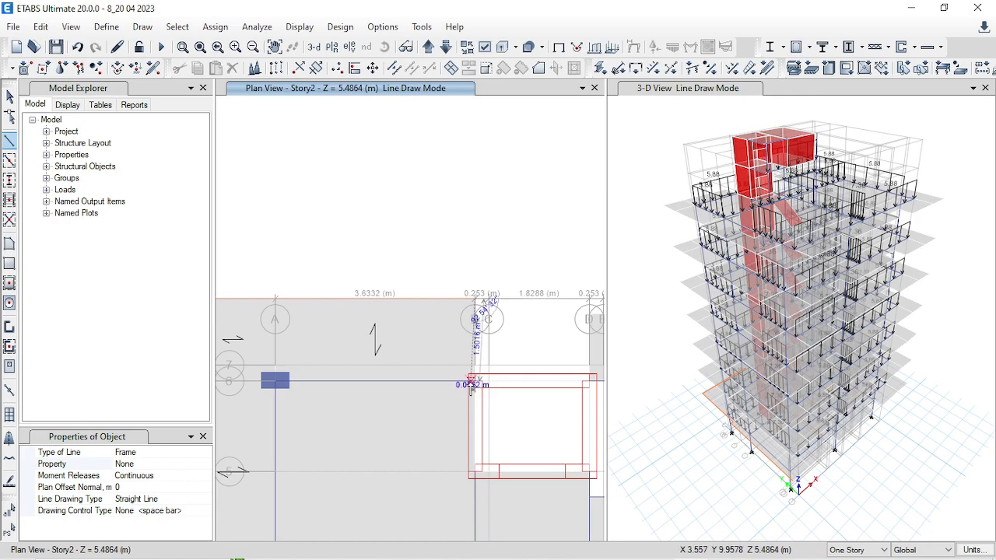
right_click(475, 382)
scroll(320, 242, "down", 4)
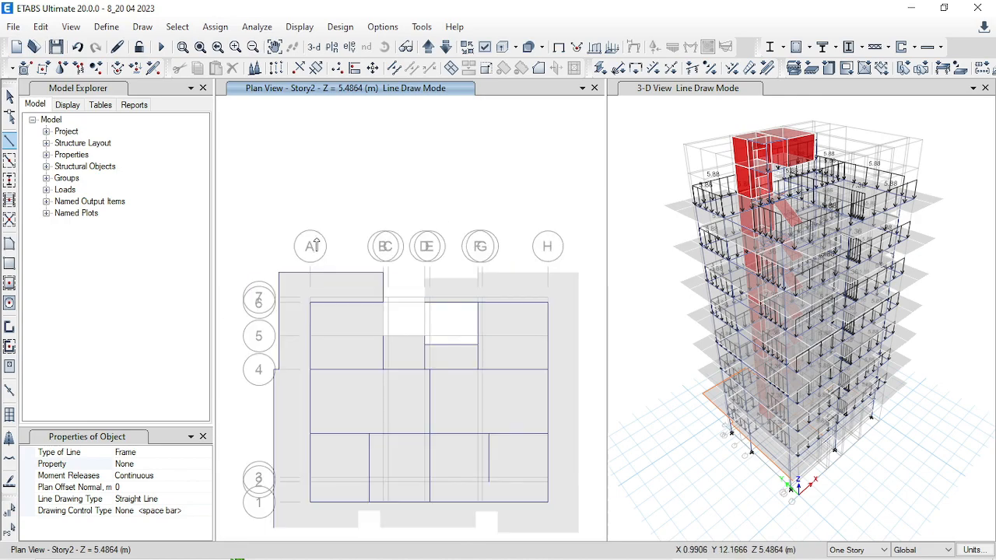
- Draw null frames along the outer edges of the small upper slab between grids D and F
scroll(439, 295, "up", 3)
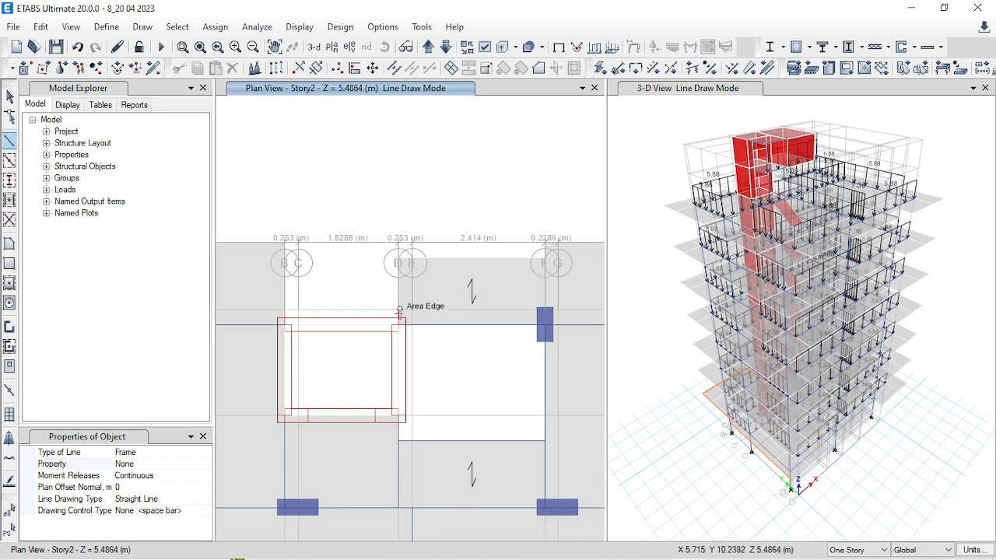
left_click(397, 259)
scroll(401, 299, "up", 3)
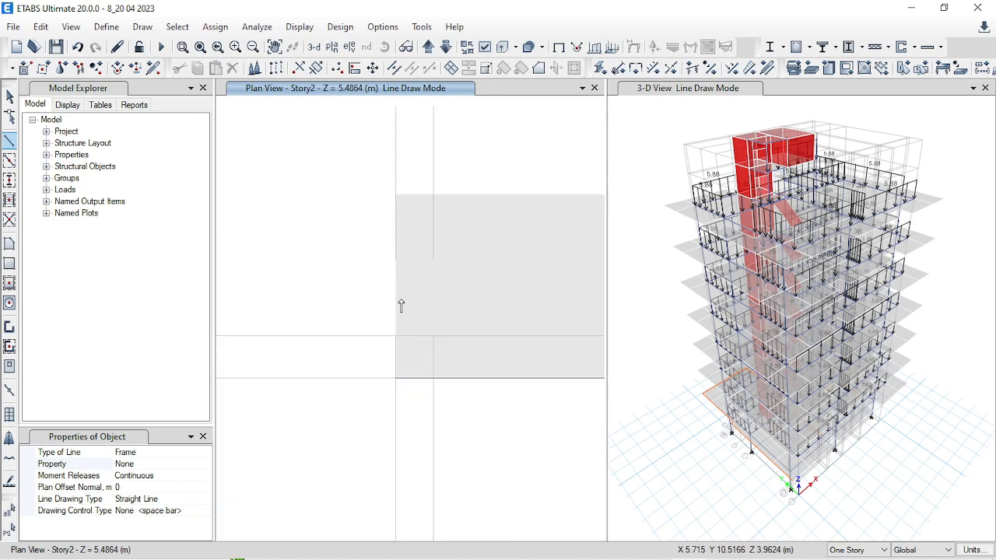
left_click(396, 379)
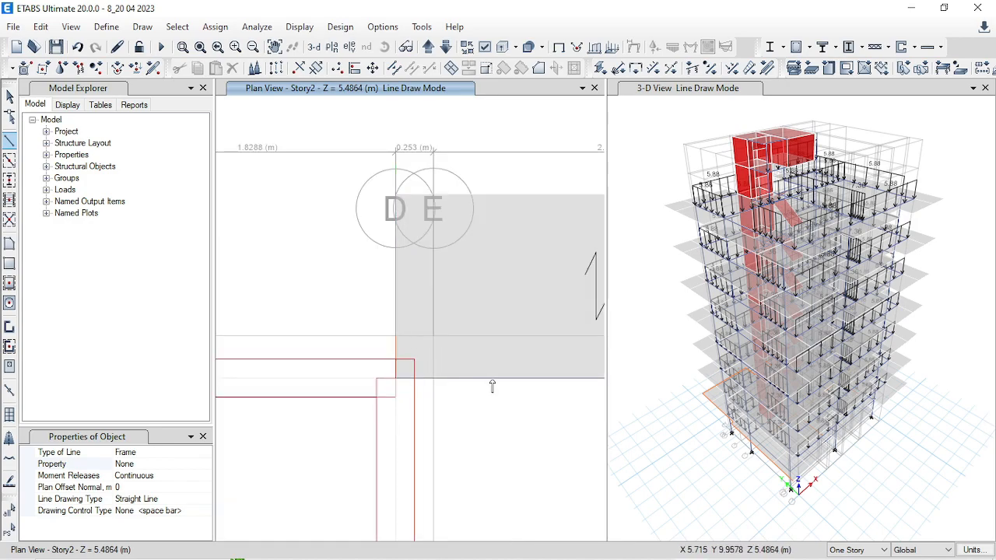
scroll(241, 311, "down", 3)
left_click(282, 225)
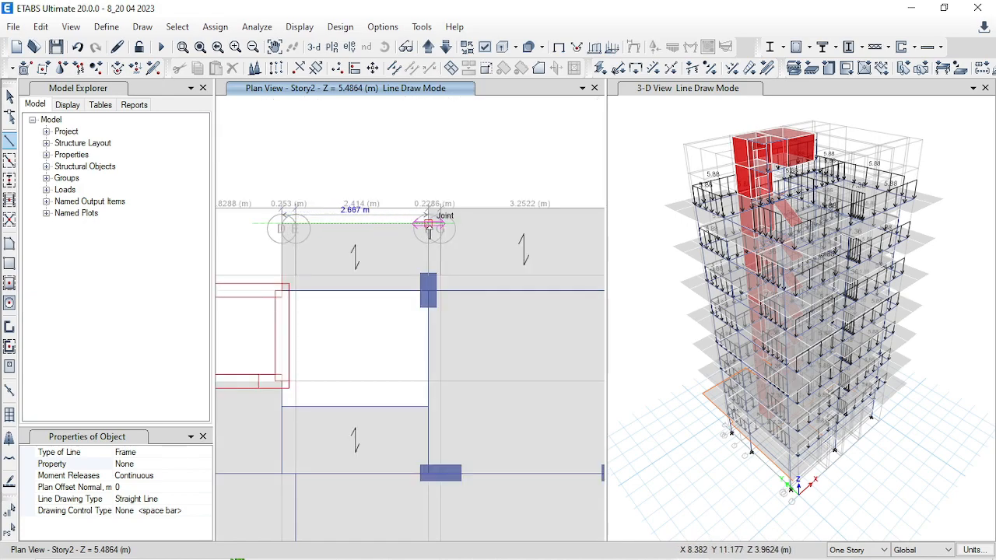
left_click(427, 225)
left_click(427, 292)
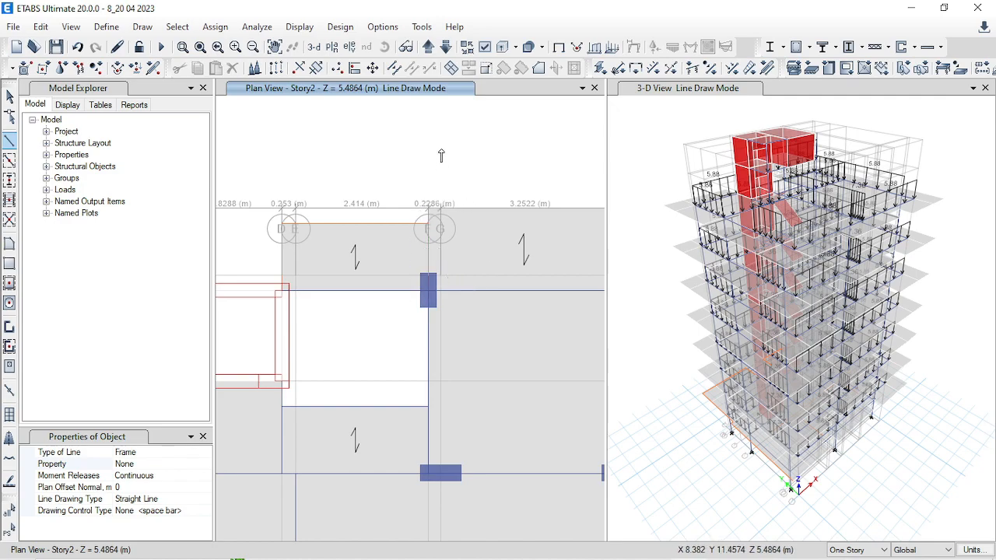
- Draw null frames along the upper slab edge from grid F to the upper-right corner and down the right slab edge
scroll(334, 287, "down", 3)
scroll(412, 273, "up", 3)
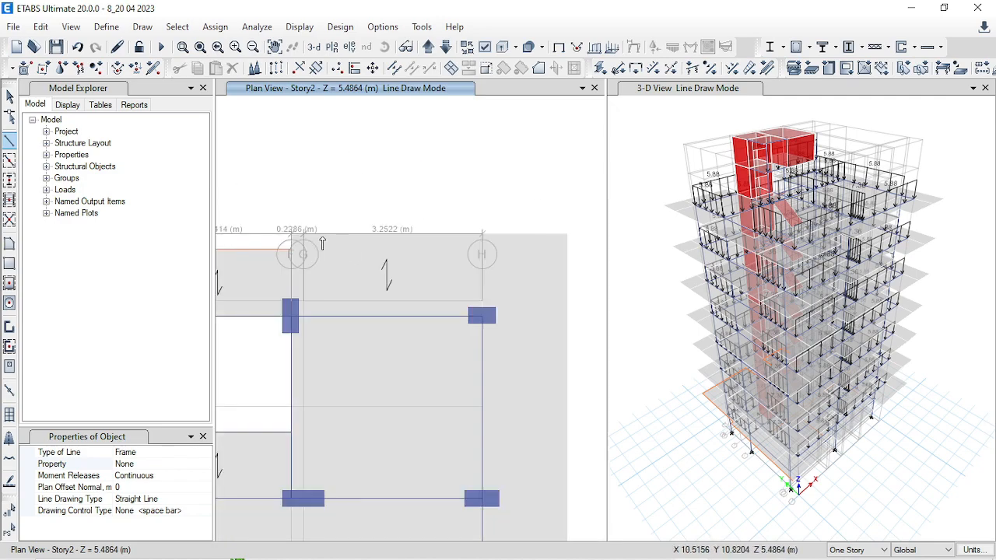
double_click(565, 234)
scroll(541, 159, "down", 3)
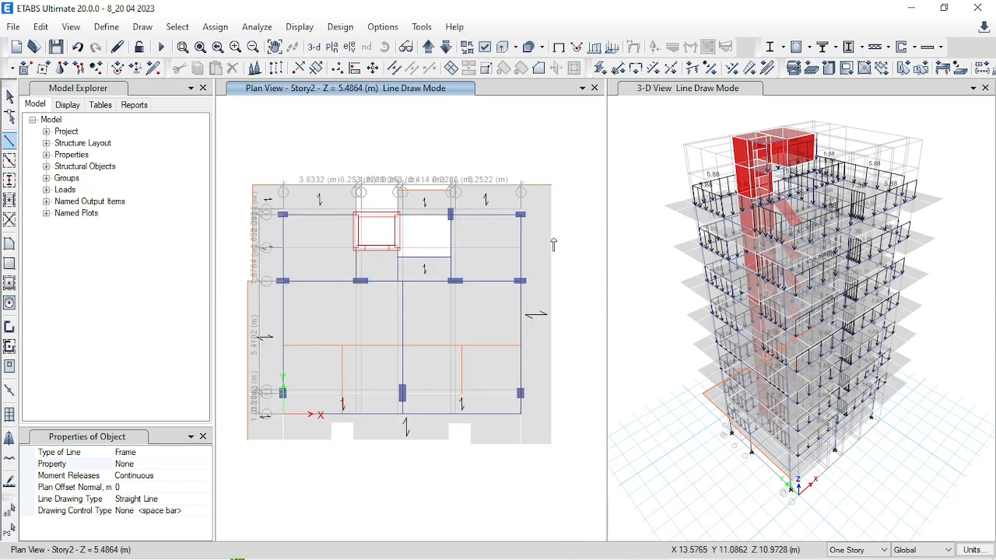
double_click(548, 445)
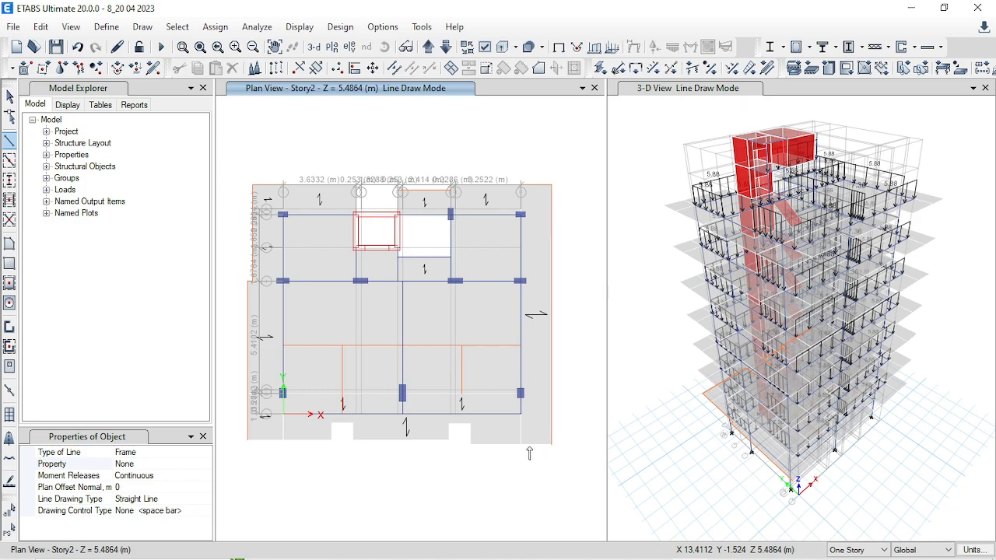
- Draw null frames along the lower slab edge around both notches to the lower-left corner, and return to selection mode
left_click(471, 446)
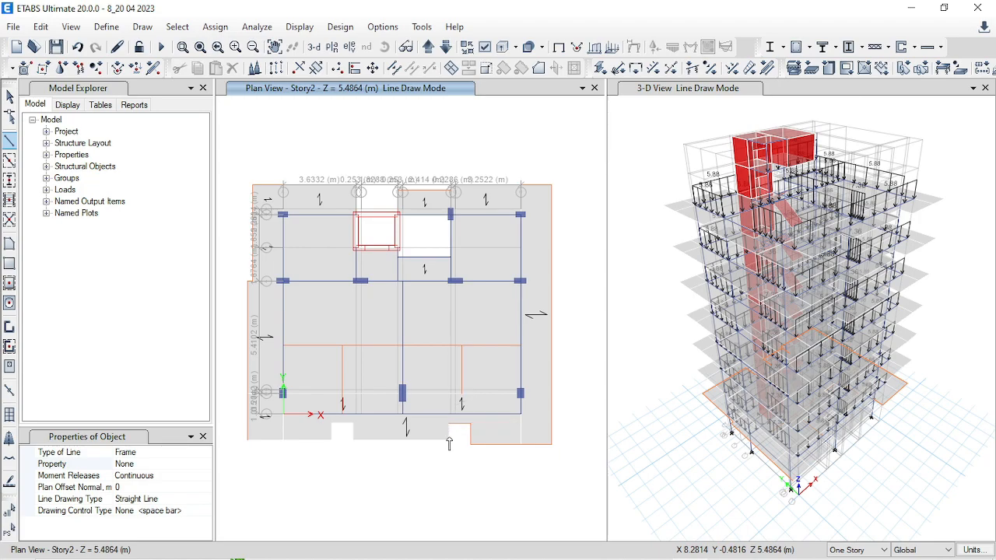
left_click(354, 441)
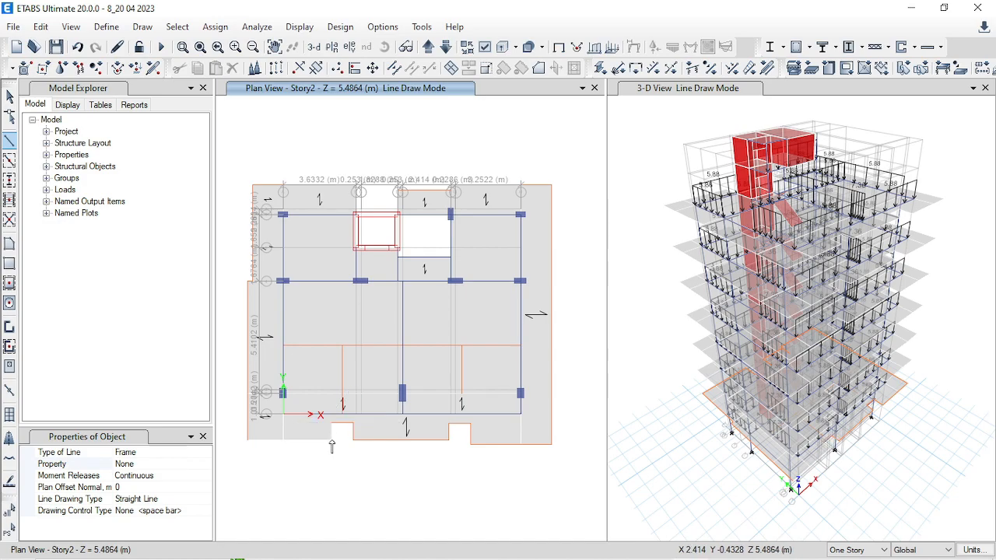
double_click(247, 440)
left_click(9, 97)
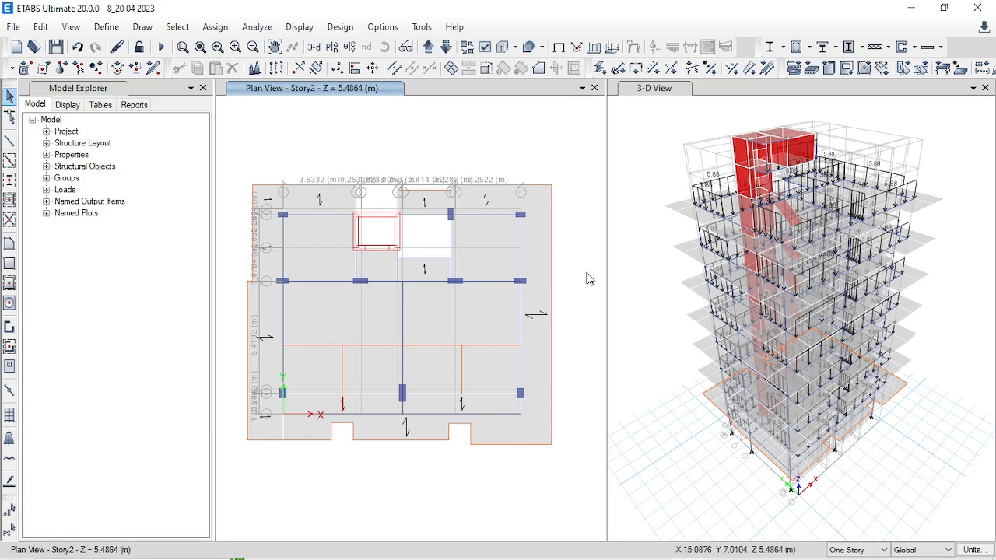
- Check the load assigned to the short null frame on the lower-left slab panel, where the partition wall stands
scroll(431, 320, "up", 3)
scroll(567, 337, "down", 3)
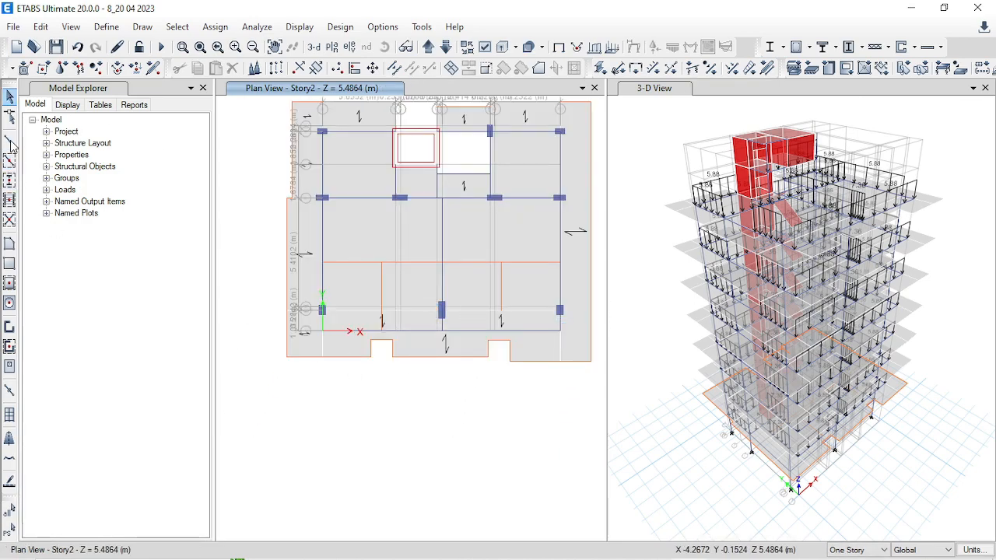
mouse_move(708, 557)
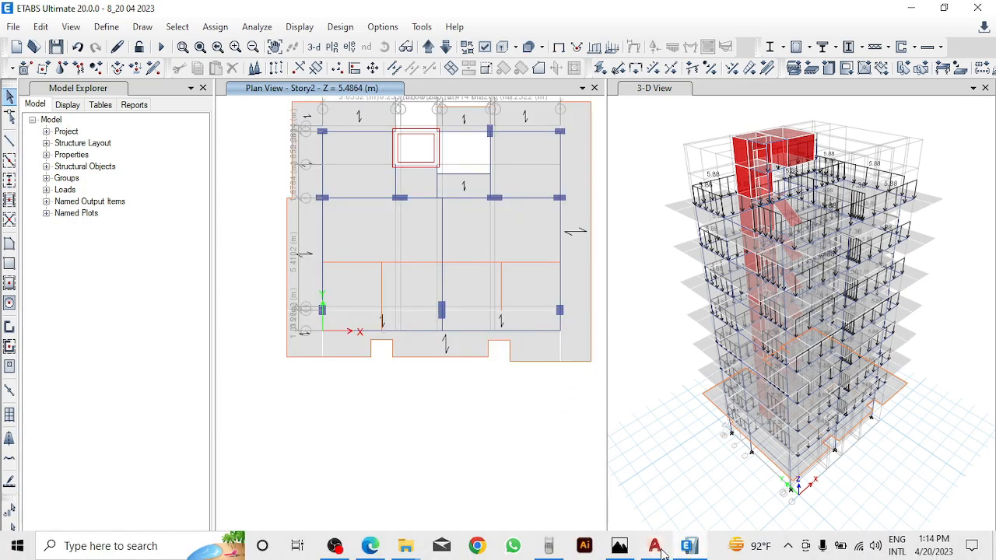
left_click(548, 545)
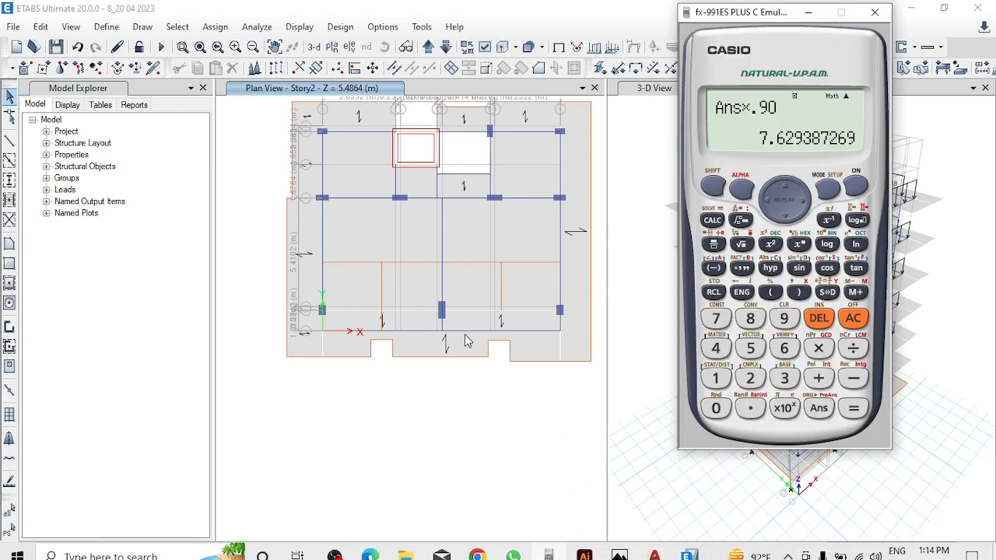
left_click(383, 295)
right_click(384, 294)
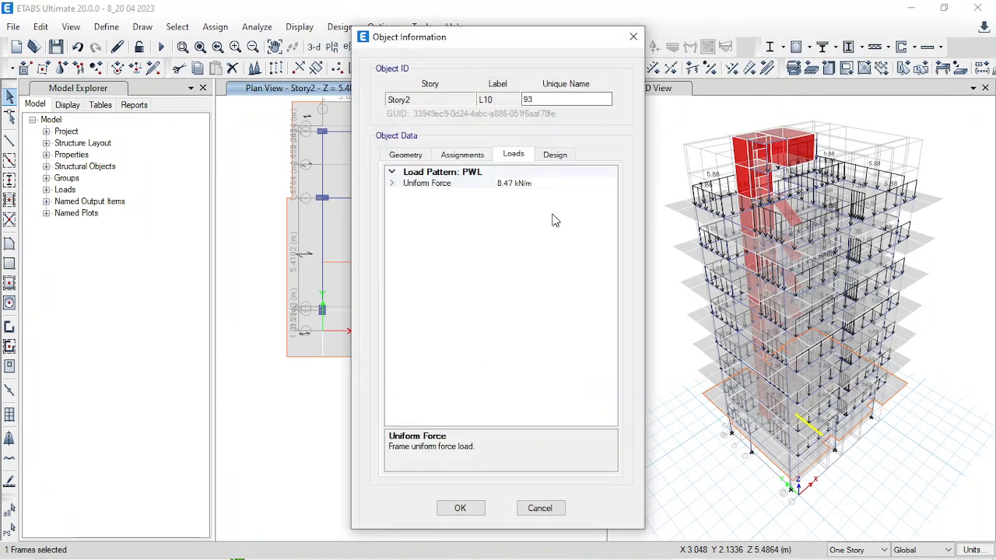
left_click(633, 38)
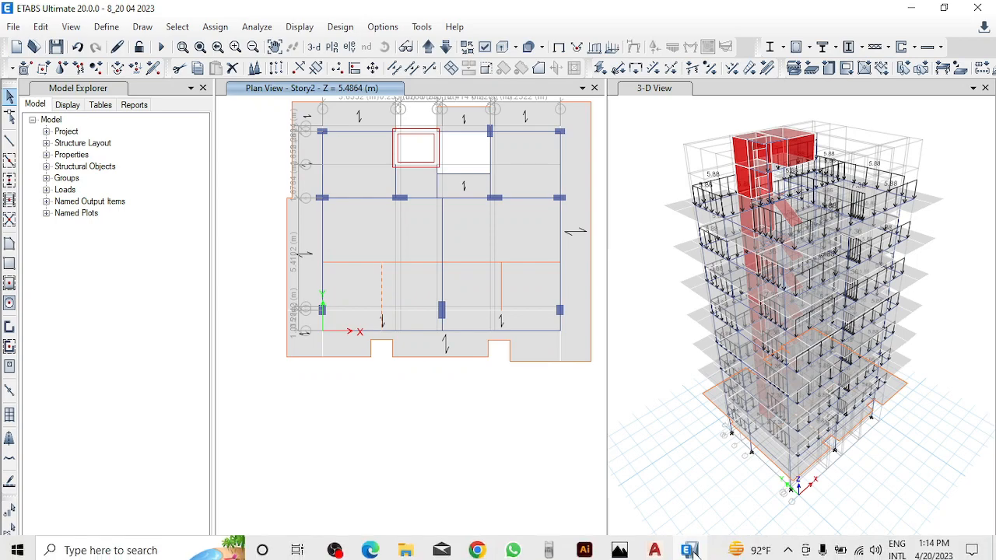
- Switch to AutoCAD and examine the outer walls and windows along the side slab edges of the floor plan, and return to ETABS
left_click(654, 545)
scroll(555, 460, "down", 3)
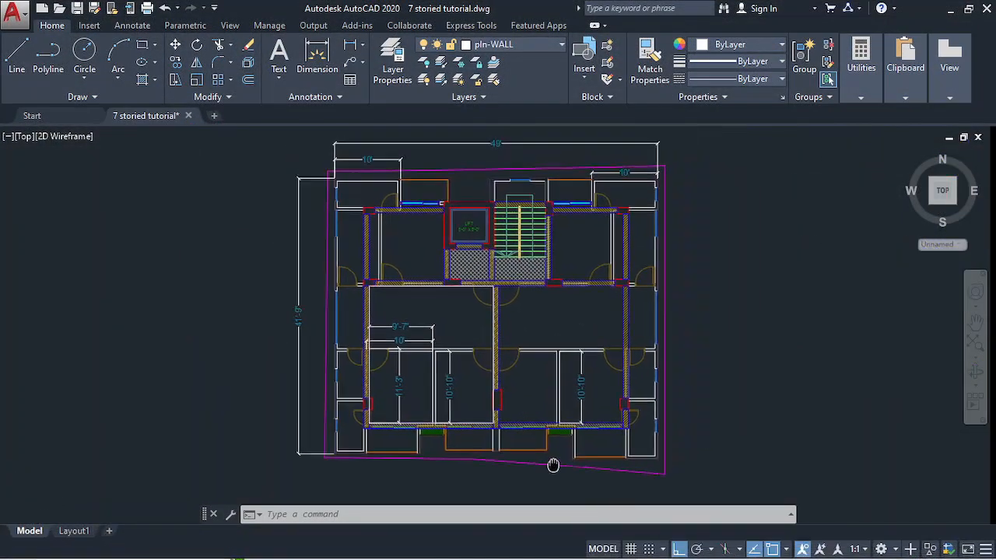
scroll(662, 311, "up", 6)
left_click(618, 309)
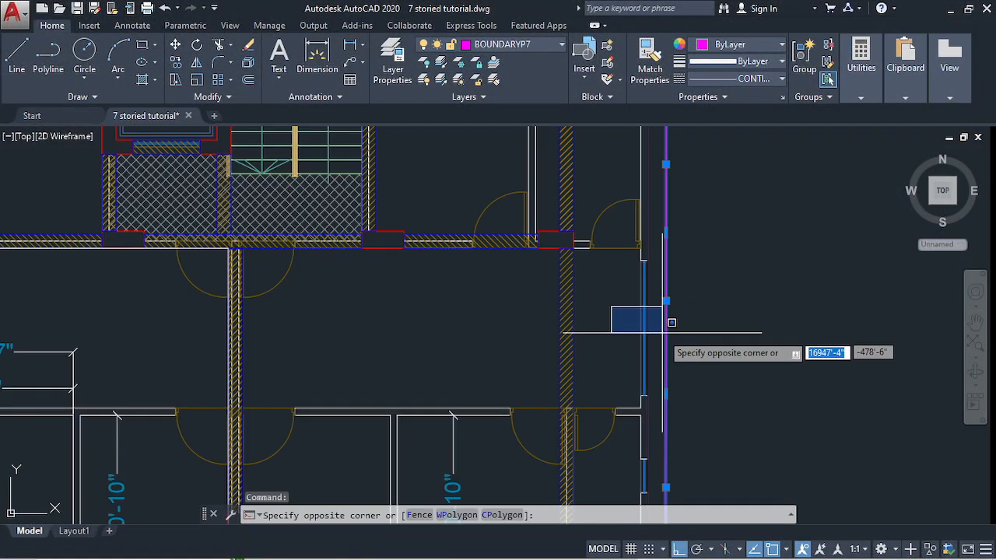
scroll(667, 326, "down", 3)
key("Escape")
middle_click_drag(640, 222, 595, 214)
middle_click_drag(605, 396, 618, 308)
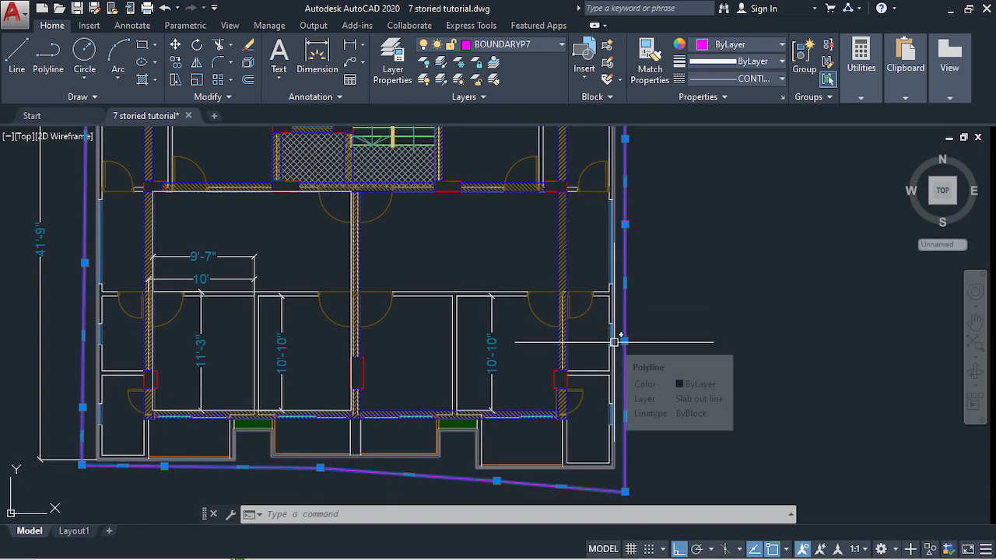
scroll(614, 342, "up", 4)
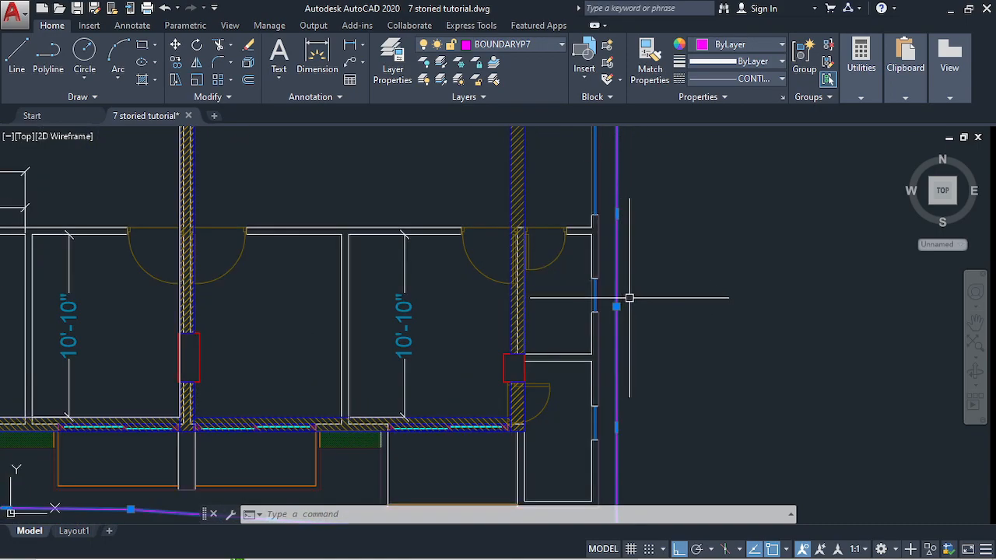
scroll(700, 364, "down", 2)
middle_click_drag(560, 250, 632, 374)
middle_click_drag(225, 321, 276, 253)
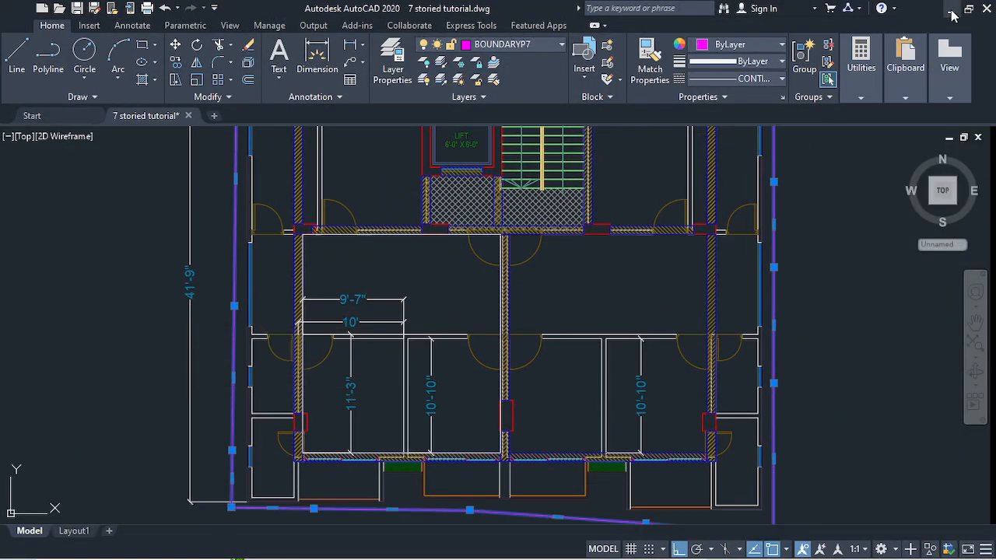
left_click(950, 9)
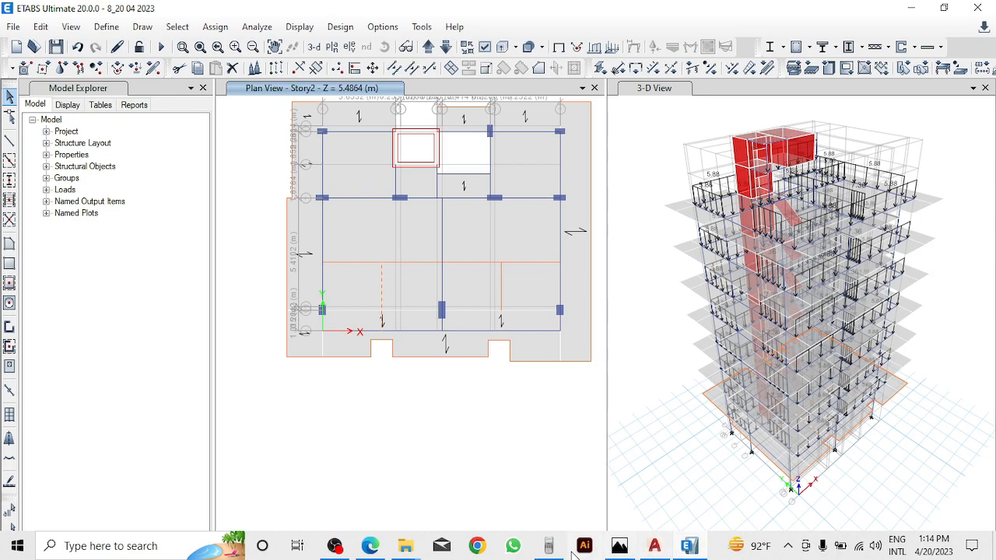
- Calculate the reduced wall load for the side slab edges as 8.47 × 0.8 in the calculator
left_click(548, 545)
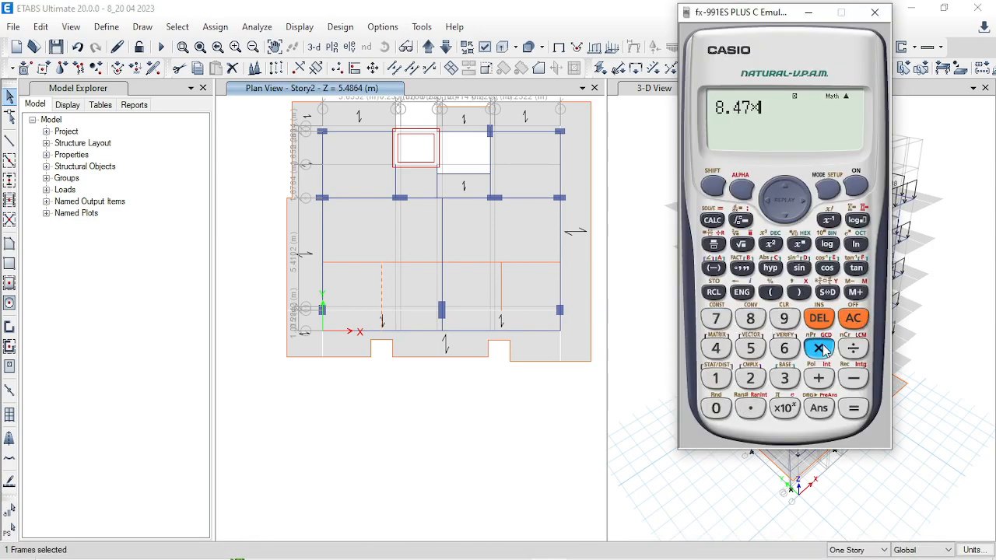
left_click(852, 408)
left_click(827, 294)
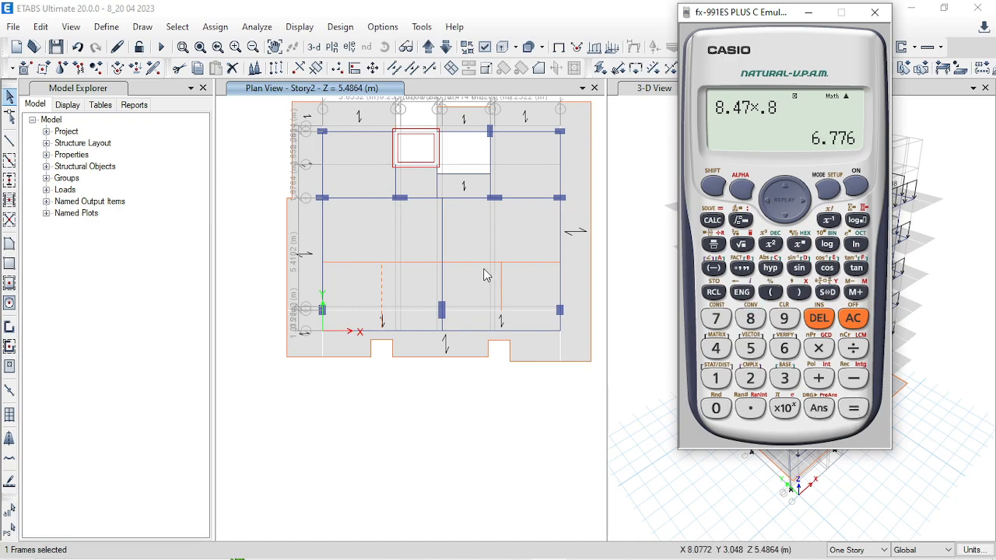
- Add the null frames along the right and left slab edges to the selection holding the lower-left partition frame
left_click(389, 369)
left_click(499, 364)
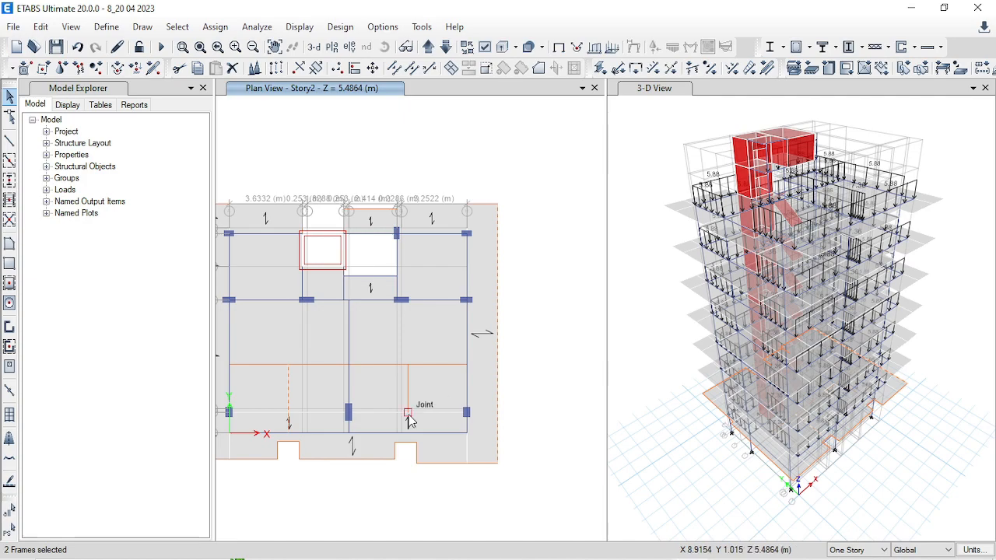
middle_click_drag(408, 415, 476, 389)
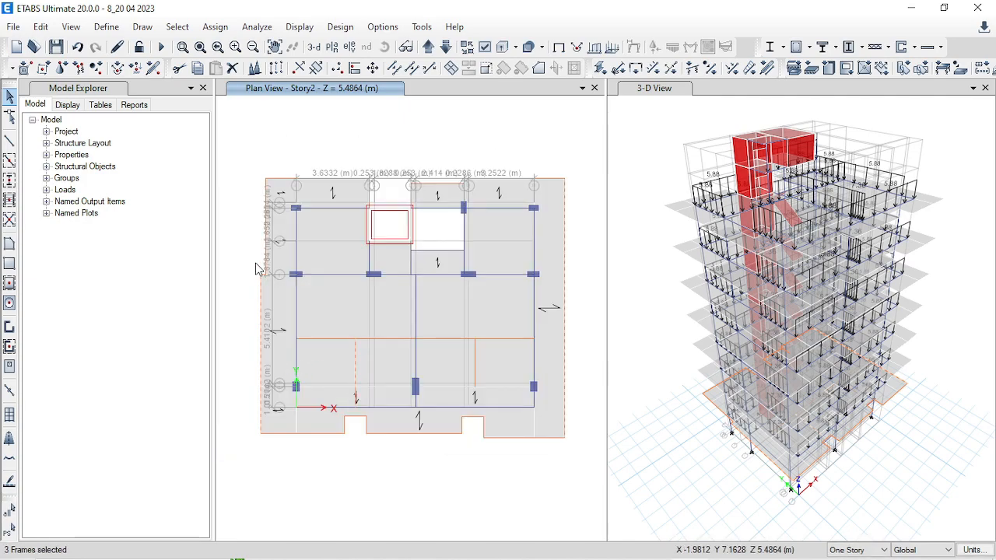
scroll(257, 269, "up", 5)
left_click(281, 280)
scroll(496, 315, "down", 5)
middle_click_drag(516, 342, 368, 308)
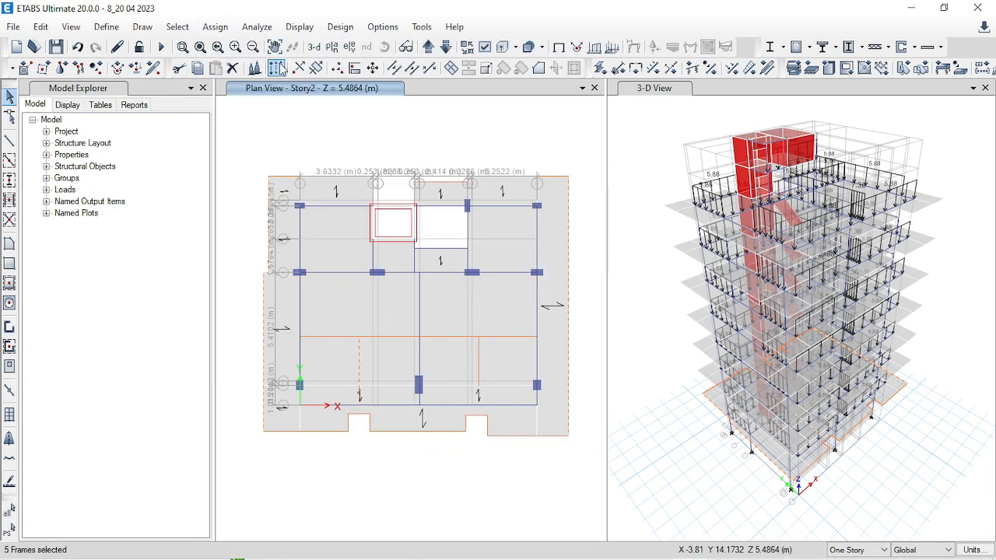
- Assign a 6.77 kN/m uniform gravity load in pattern PWL to the selected null frames, replacing existing loads
left_click(229, 27)
mouse_move(249, 165)
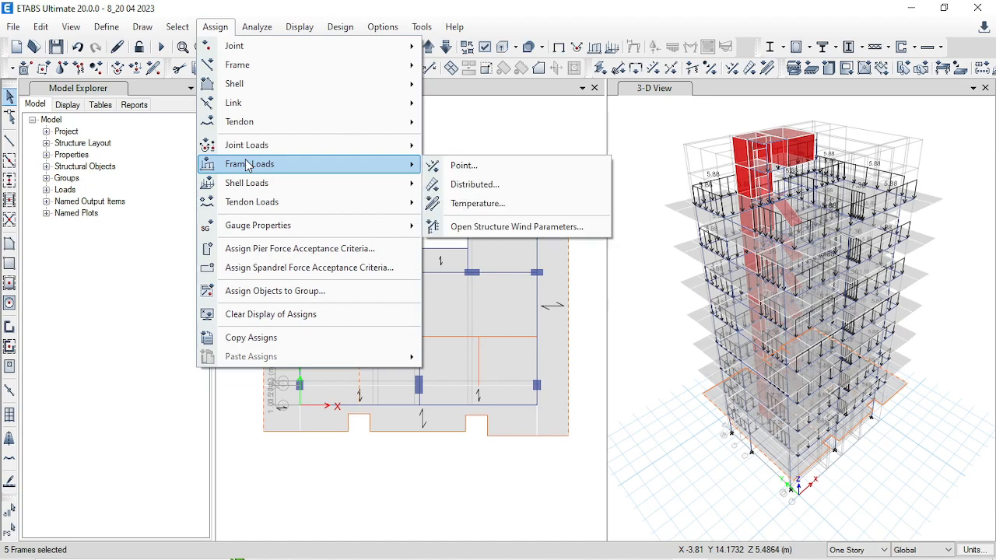
left_click(467, 184)
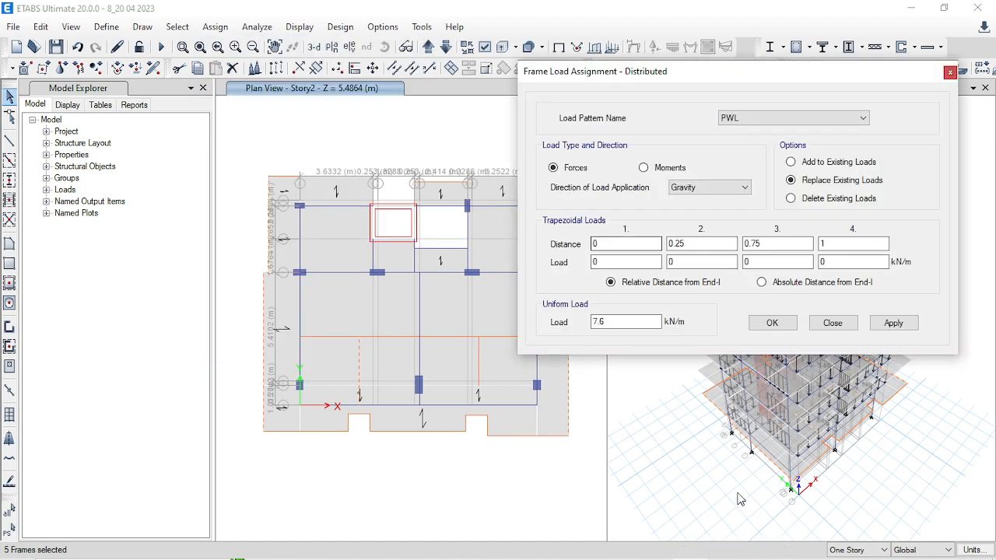
mouse_move(627, 549)
left_click(564, 552)
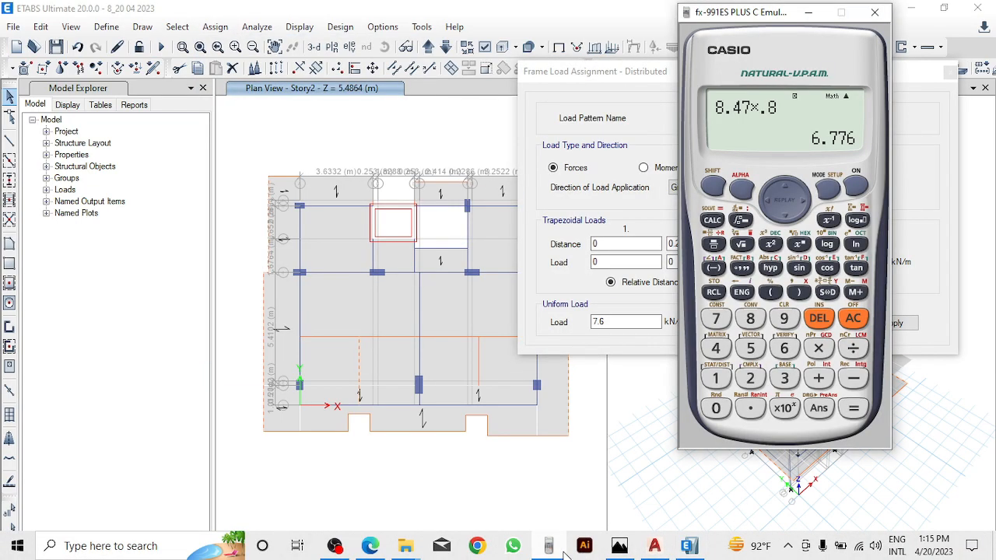
left_click(635, 74)
left_click(631, 324)
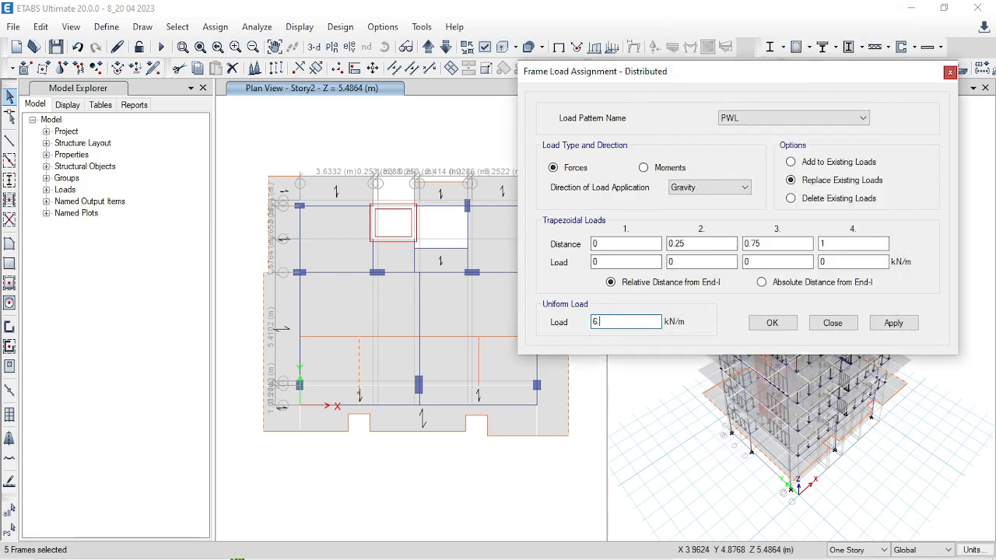
left_click(890, 322)
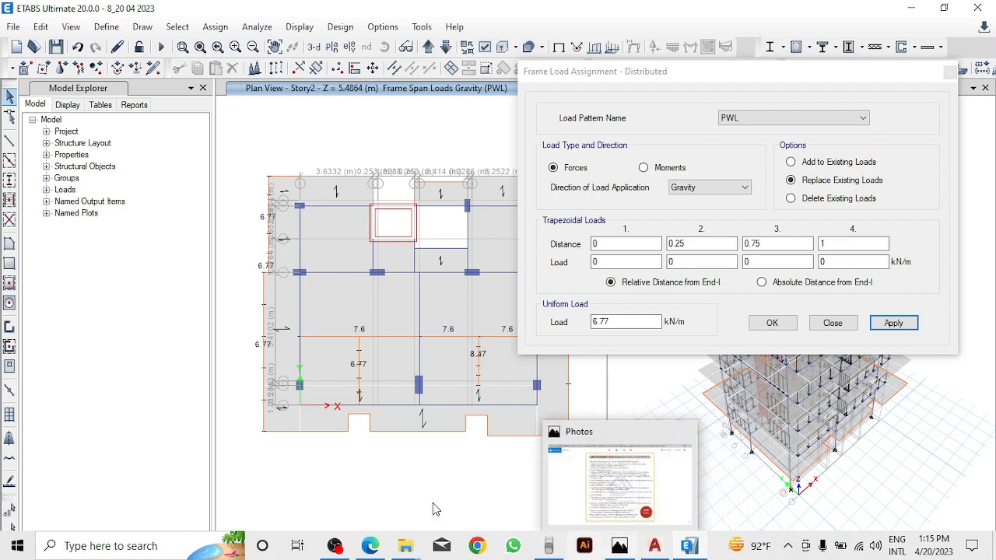
- Examine the walls and verandas along the lower-left slab edge in the AutoCAD floor plan and compare them with the ETABS plan
left_click(659, 551)
scroll(353, 362, "up", 3)
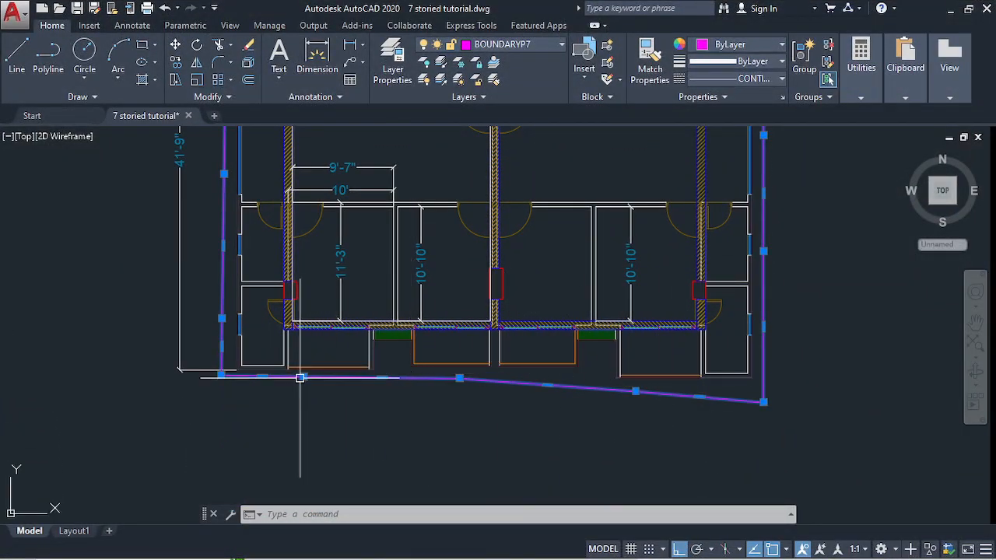
scroll(451, 344, "up", 4)
scroll(423, 426, "down", 3)
scroll(424, 426, "down", 2)
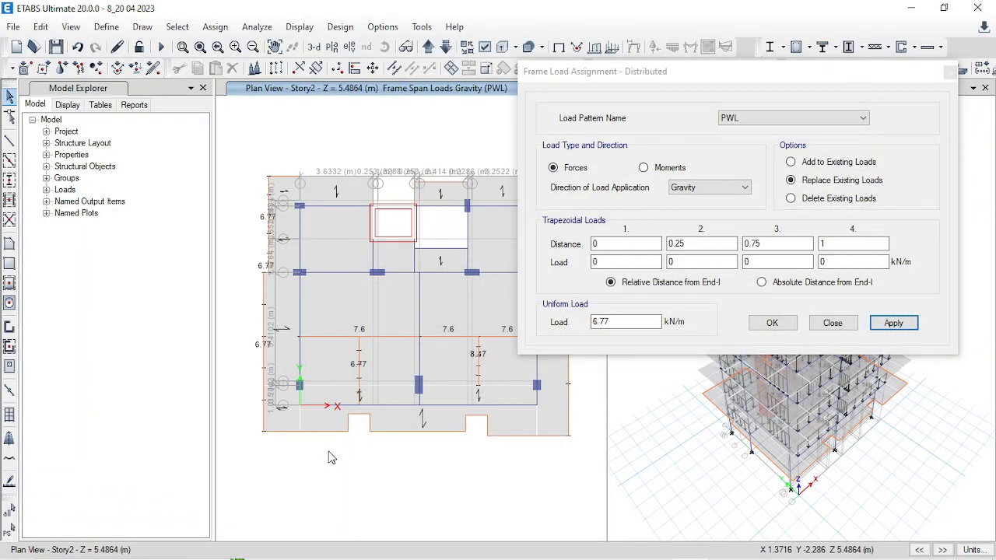
scroll(328, 457, "up", 3)
scroll(328, 456, "down", 3)
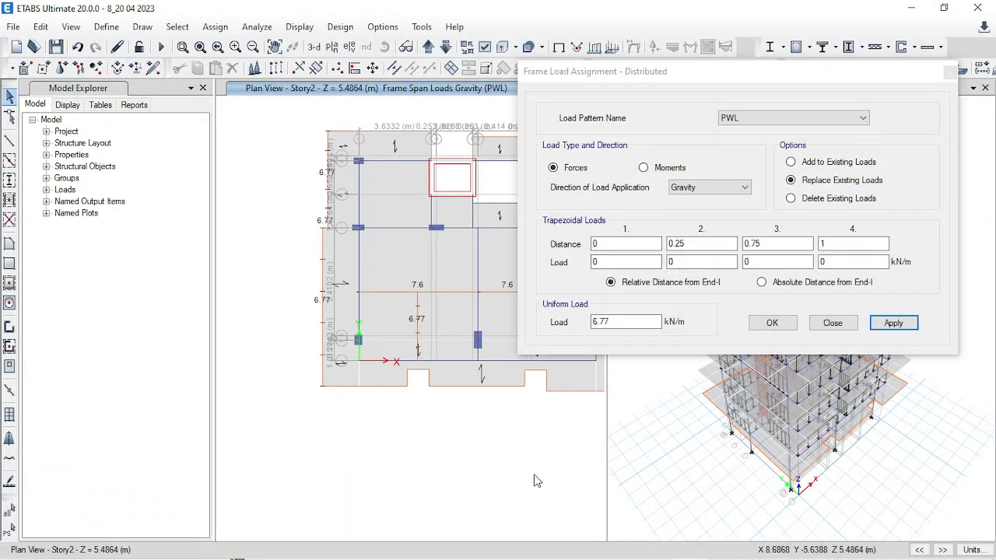
left_click(661, 551)
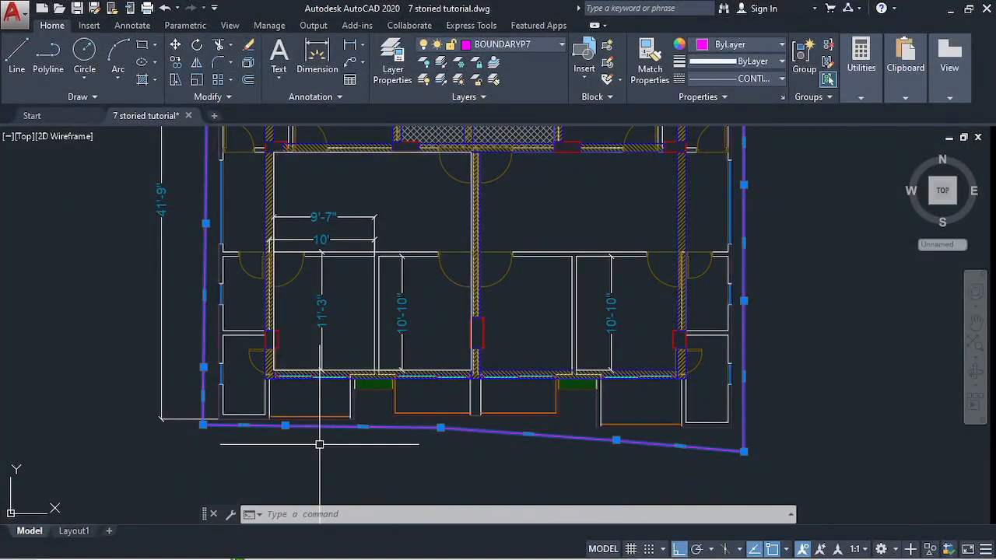
scroll(319, 444, "up", 2)
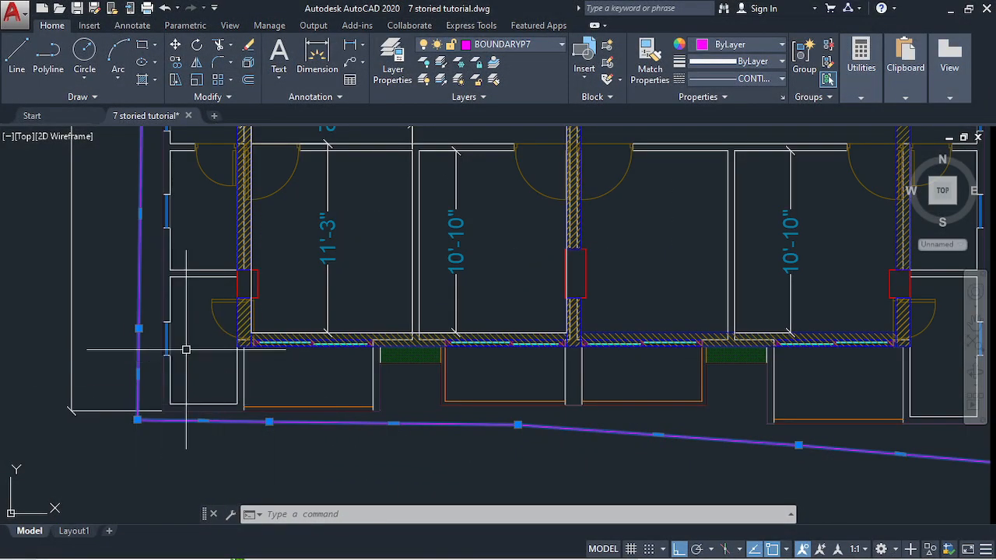
left_click(950, 9)
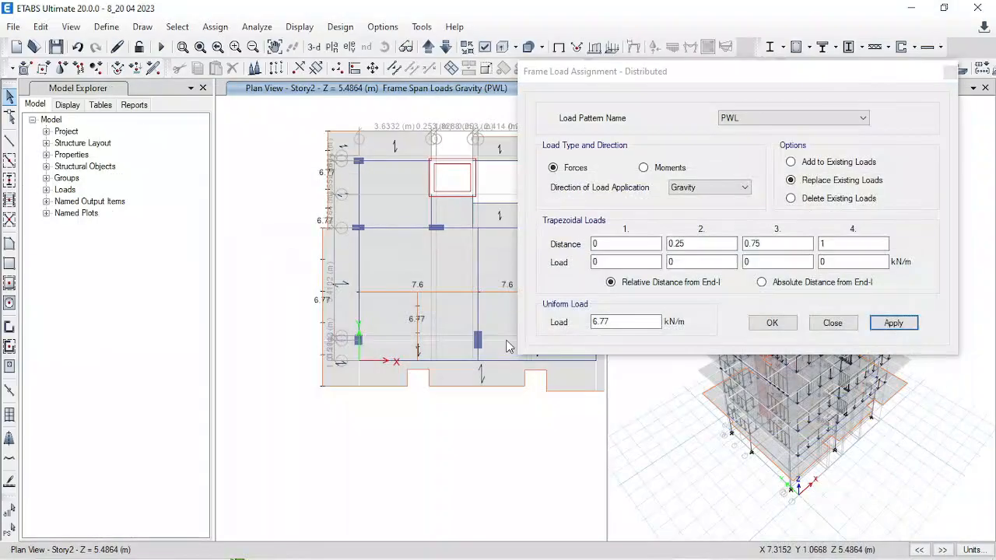
- Draw a null frame from the lower-left column straight down to the slab edge and assign it the 6.77 kN/m PWL load
scroll(340, 402, "up", 3)
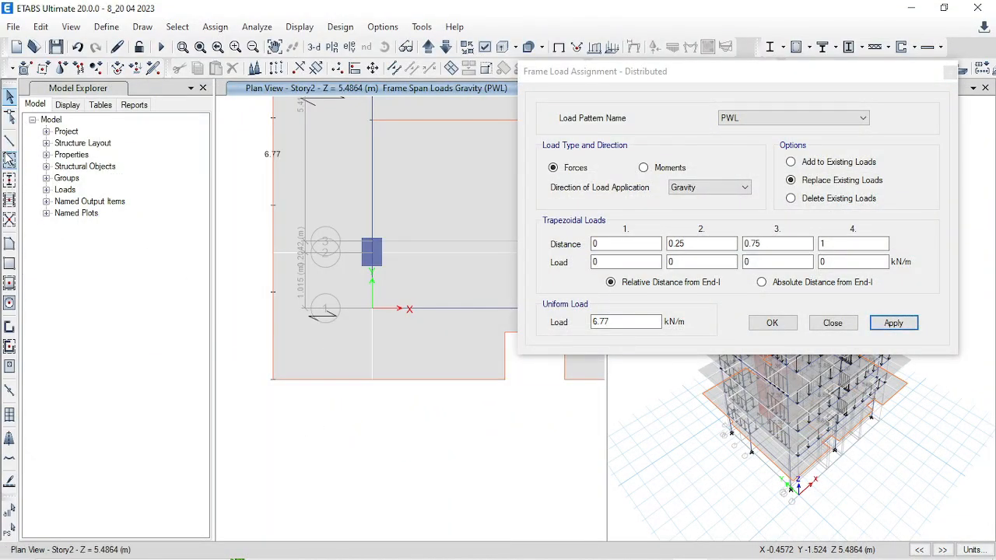
left_click(10, 140)
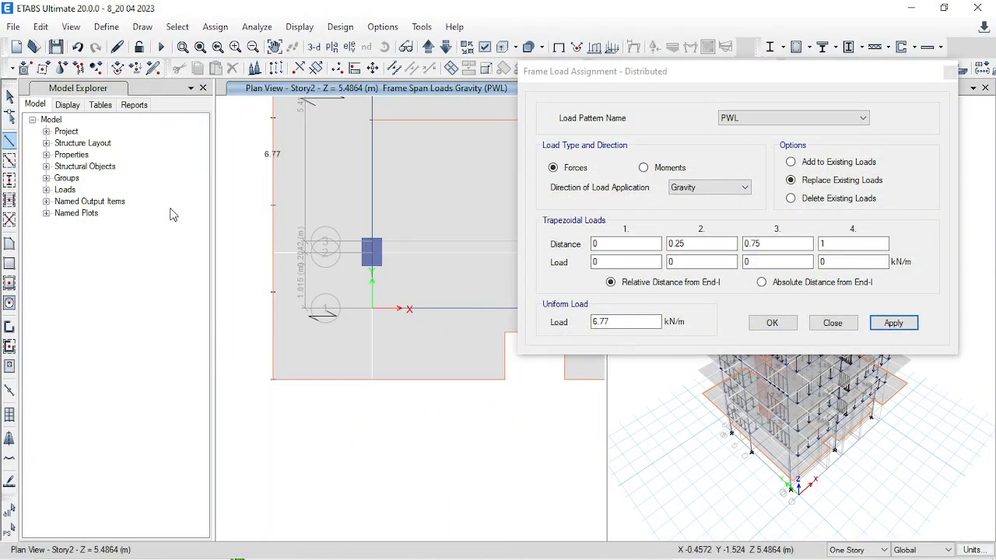
left_click(373, 253)
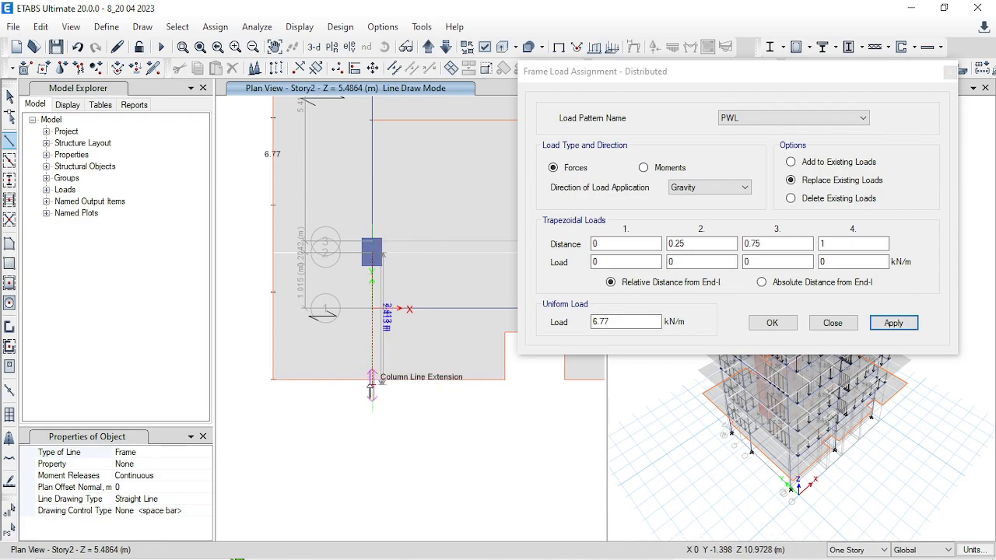
left_click(373, 380)
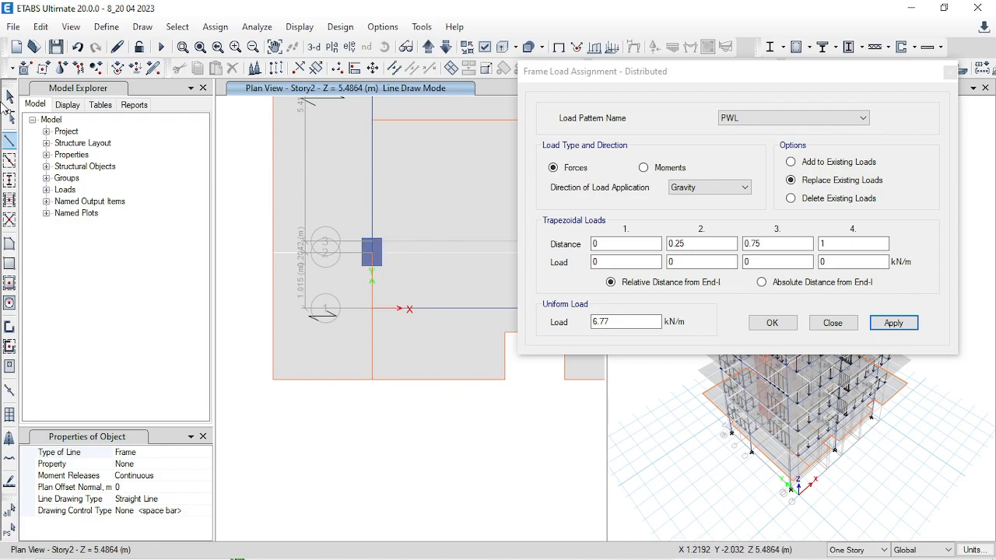
key("Escape")
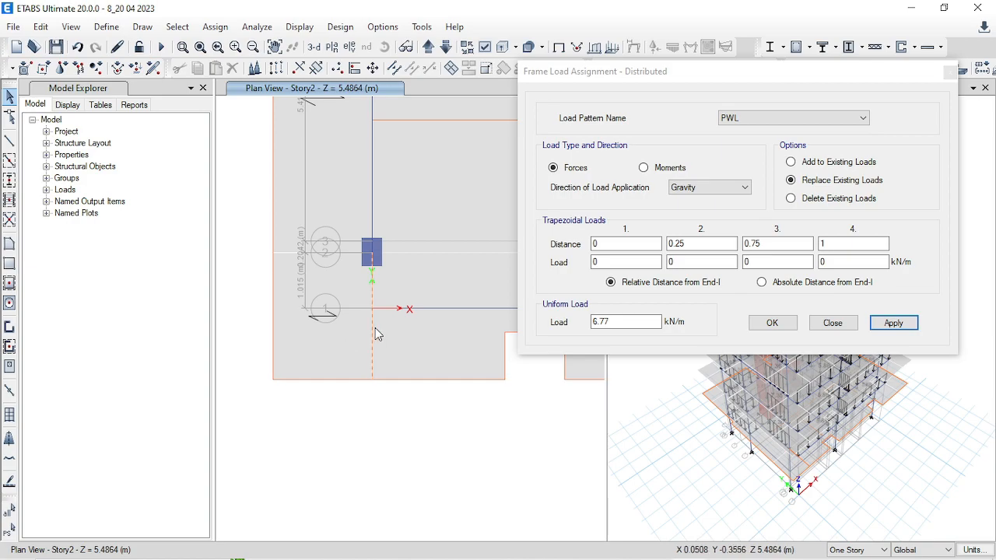
left_click(893, 323)
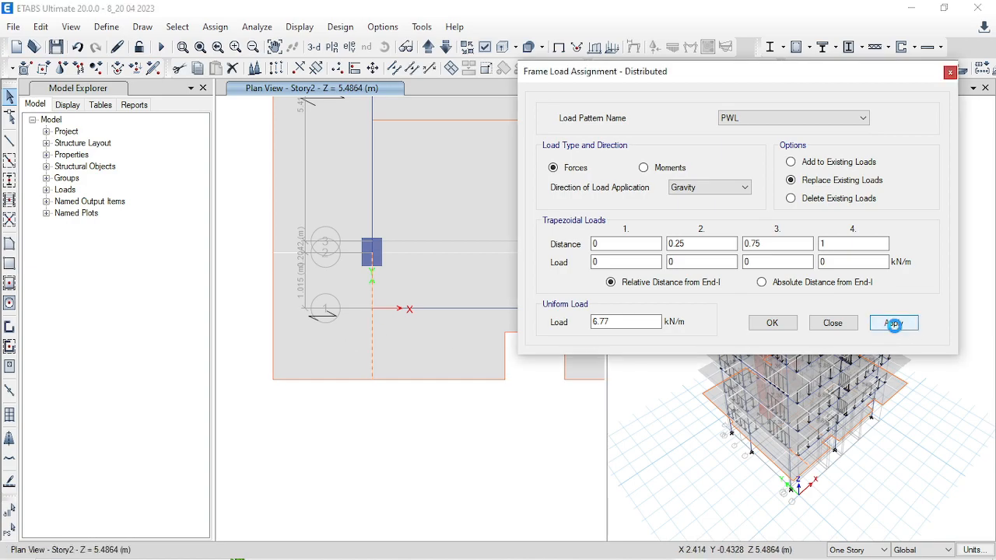
- Divide the null frame along the lower-left slab edge at the partition frame's end joint, breaking at intersections with selected frames and joints
left_click(438, 380)
left_click(372, 380)
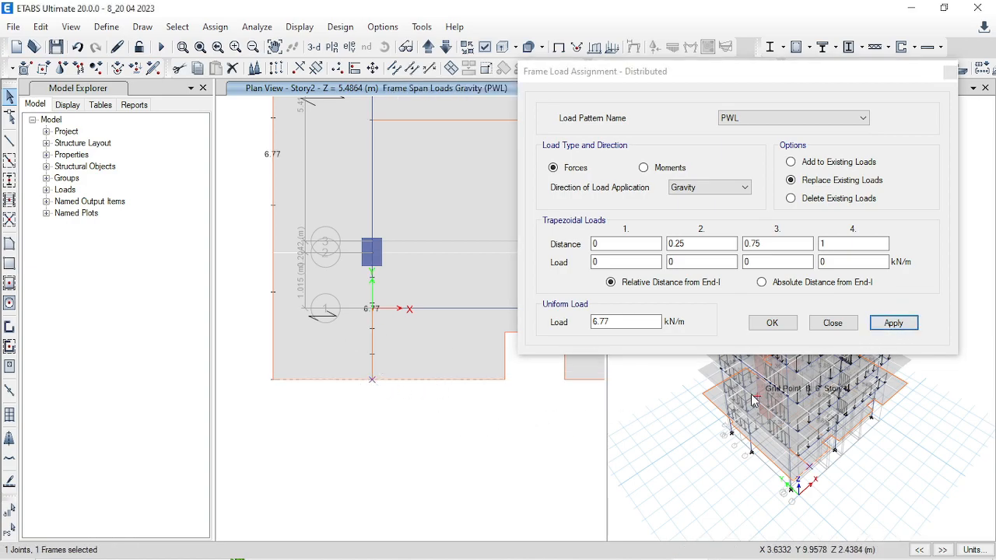
left_click(411, 70)
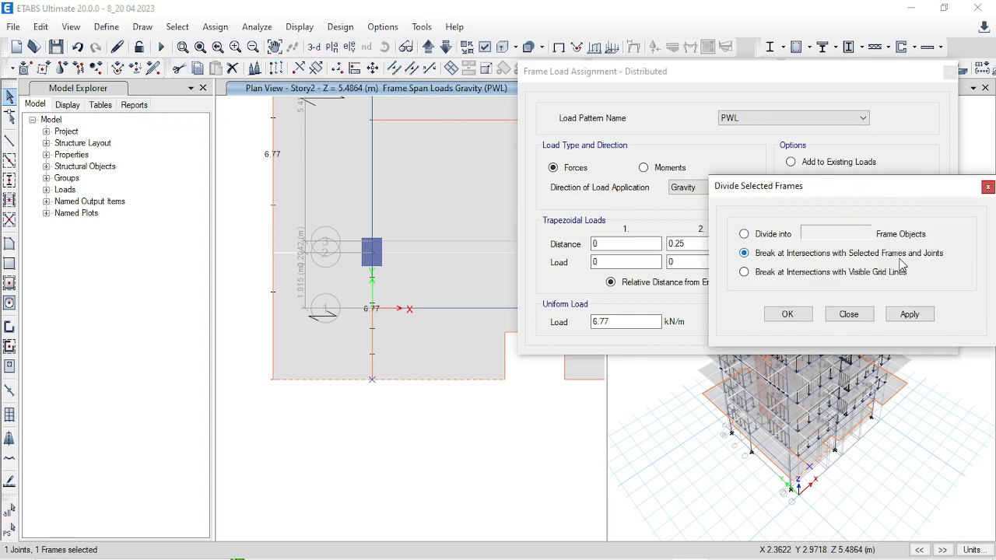
left_click(910, 313)
left_click(785, 313)
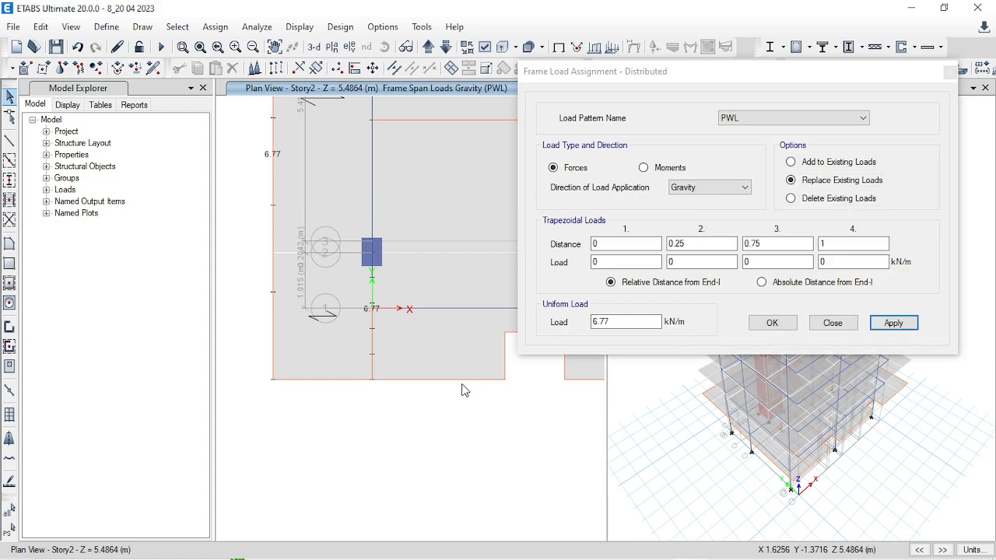
left_click(452, 381)
scroll(235, 369, "down", 3)
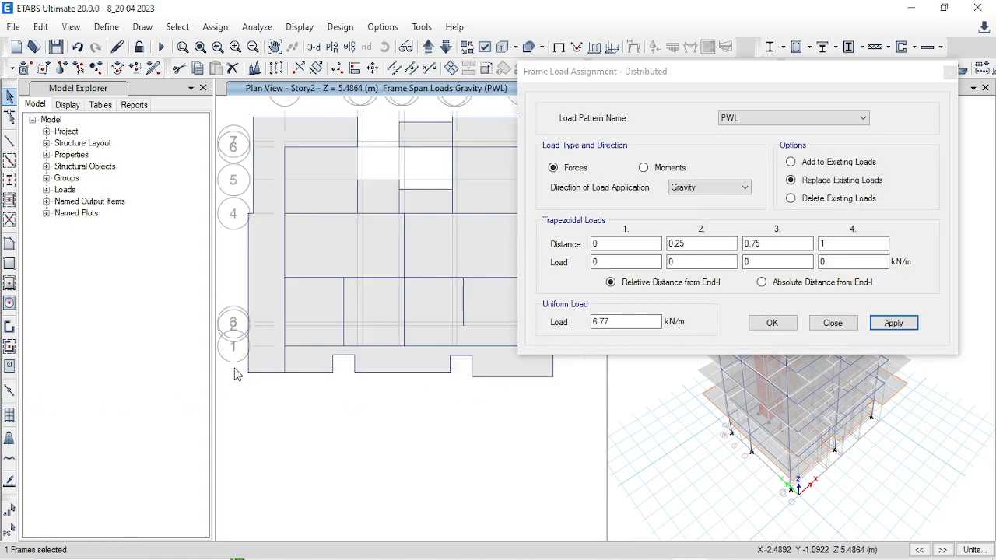
scroll(369, 362, "up", 3)
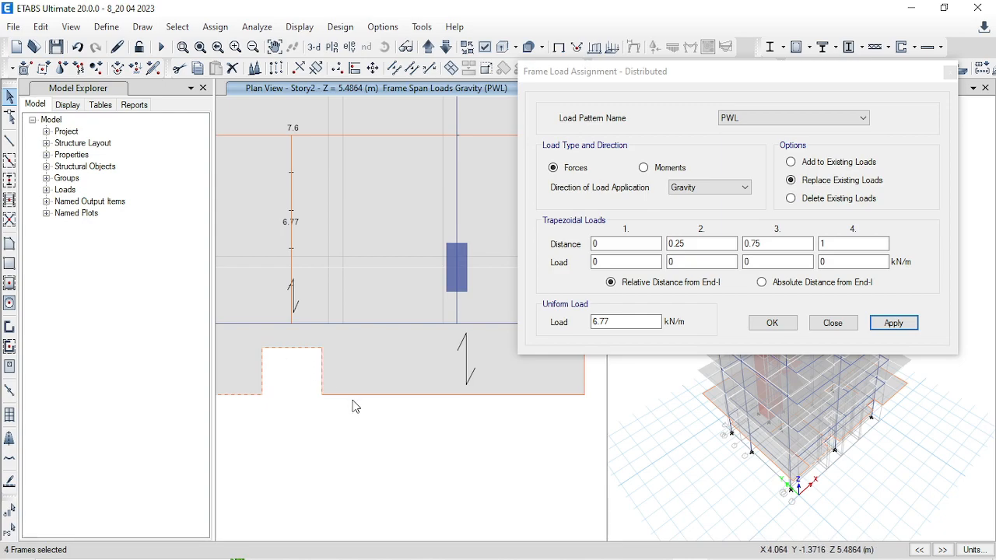
scroll(326, 427, "down", 3)
scroll(378, 401, "up", 3)
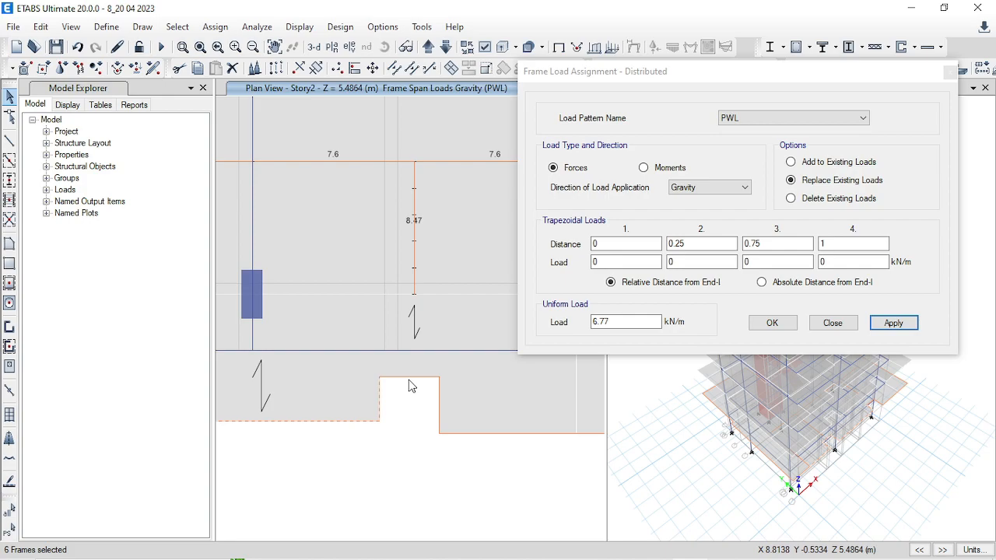
left_click(440, 400)
scroll(355, 418, "down", 3)
scroll(418, 419, "up", 3)
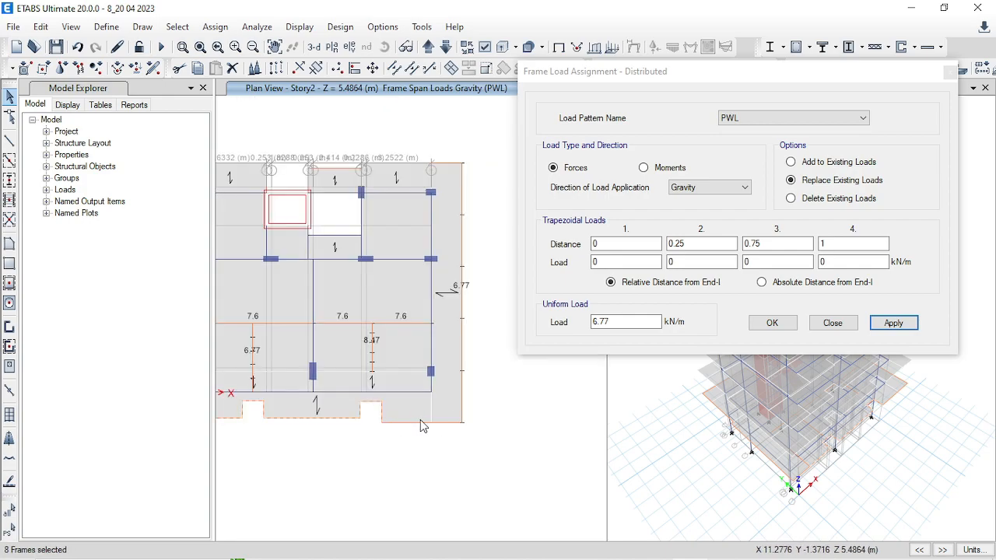
- Draw a null frame from the lower-right beam corner straight down to the slab edge and assign it the 6.77 kN/m PWL load
left_click(9, 141)
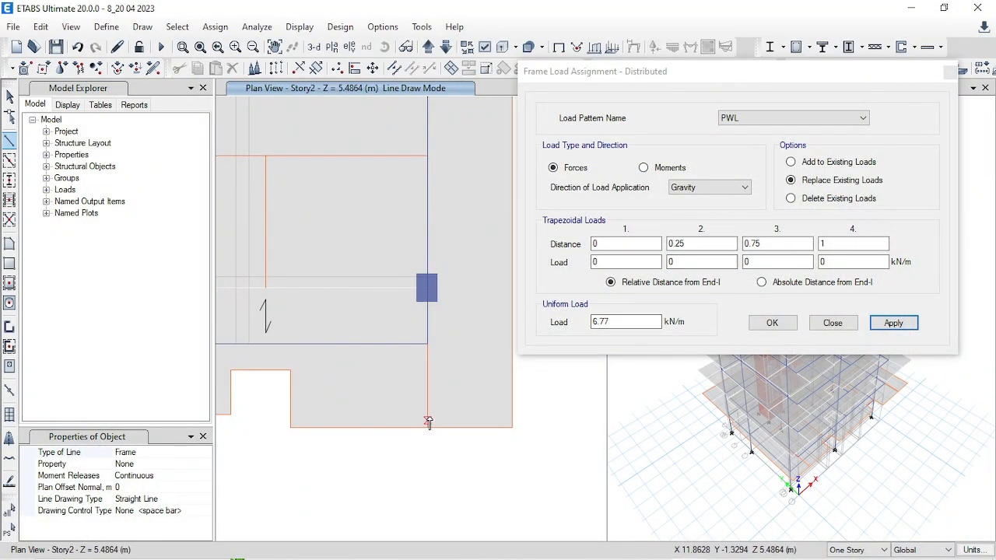
key("Escape")
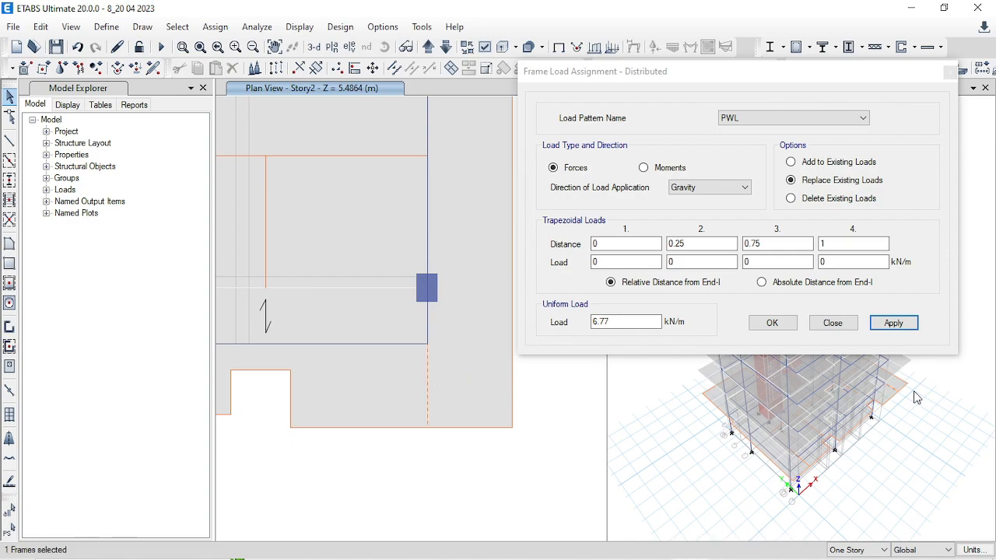
left_click(893, 322)
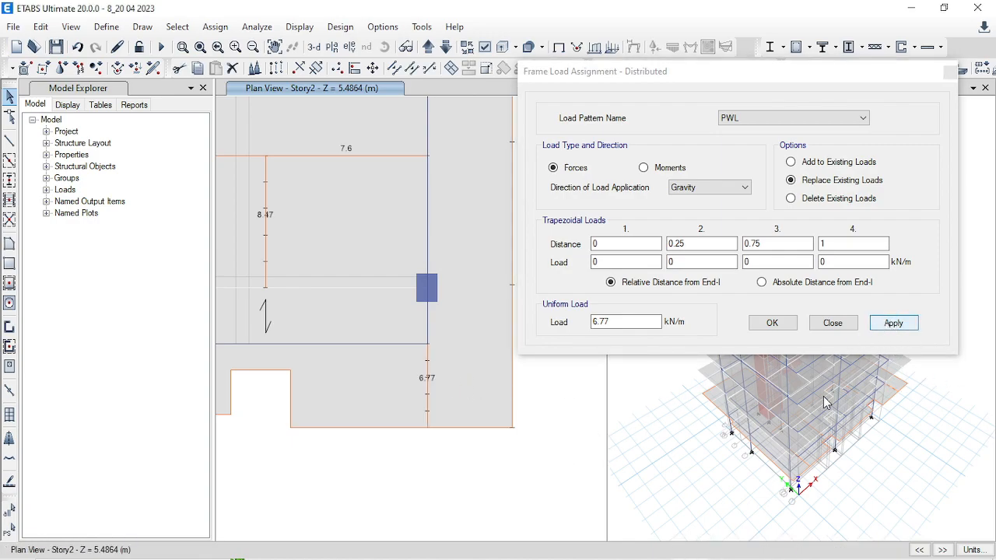
- Divide the lower-right slab-edge null frame at the new frame's end joint, breaking at intersections with selected frames and joints
left_click(428, 429)
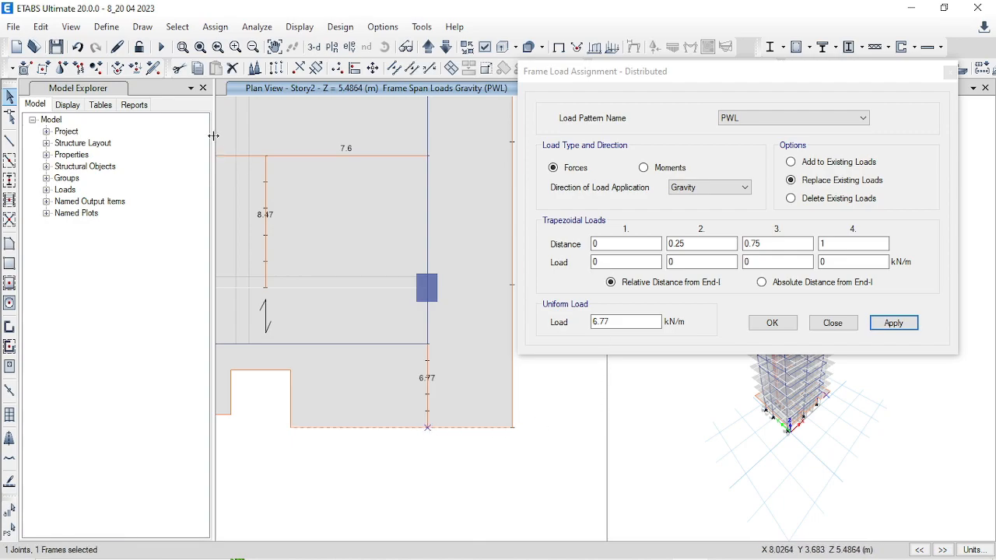
left_click(394, 69)
left_click(895, 315)
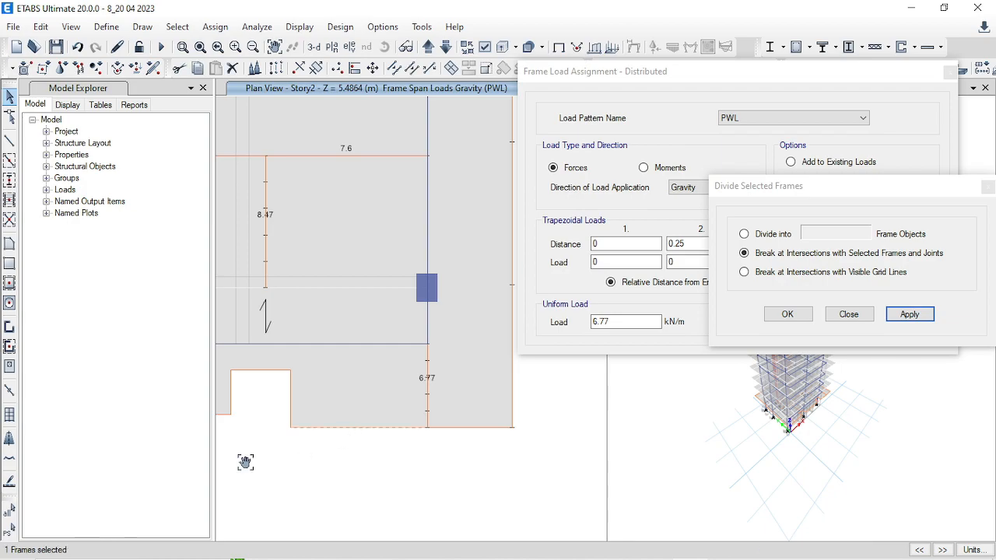
- Add the null frames around the right-hand notch of the lower slab edge to the selection
middle_click_drag(229, 452, 353, 457)
left_click(415, 410)
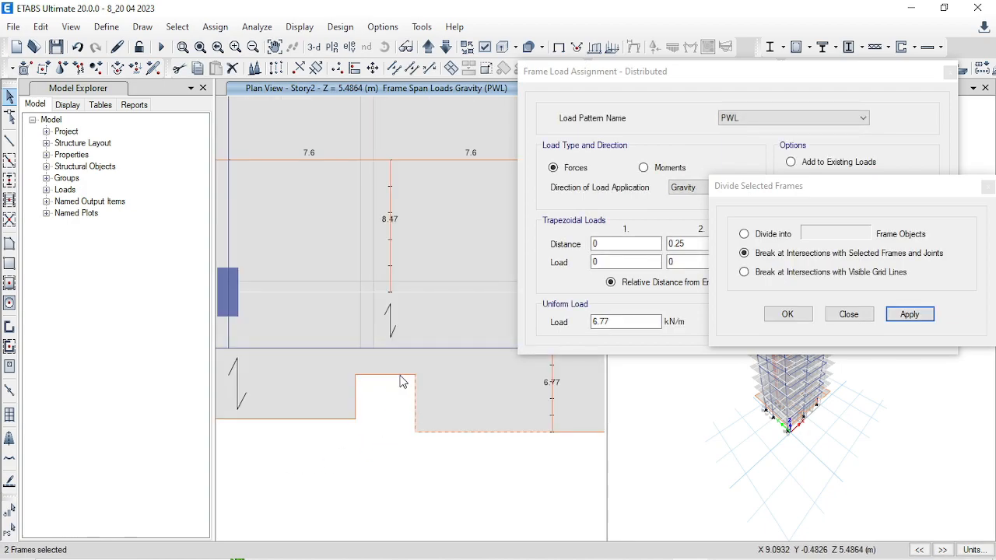
- Assign a 3.5 kN/m uniform gravity PWL load to the nine lower slab edge frames around the two notches, excluding both corner ends, replacing existing loads
left_click(355, 397)
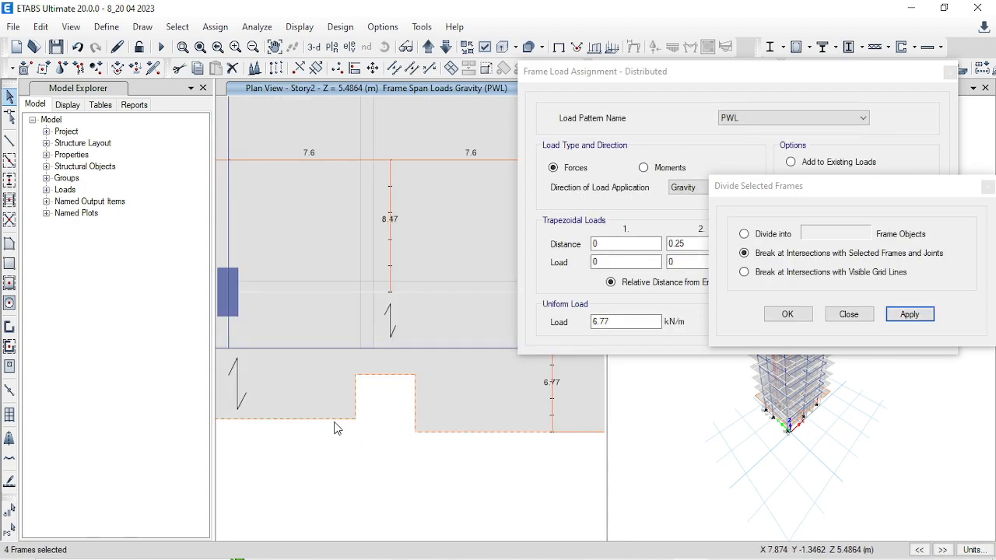
left_click(334, 420)
scroll(531, 401, "down", 3)
scroll(374, 416, "up", 4)
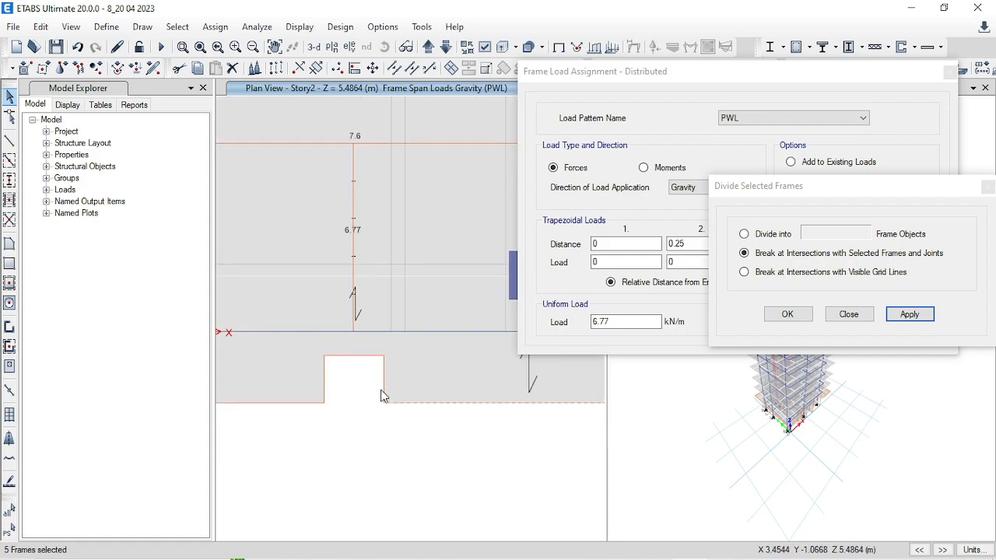
left_click(385, 386)
left_click(325, 386)
scroll(386, 446, "down", 3)
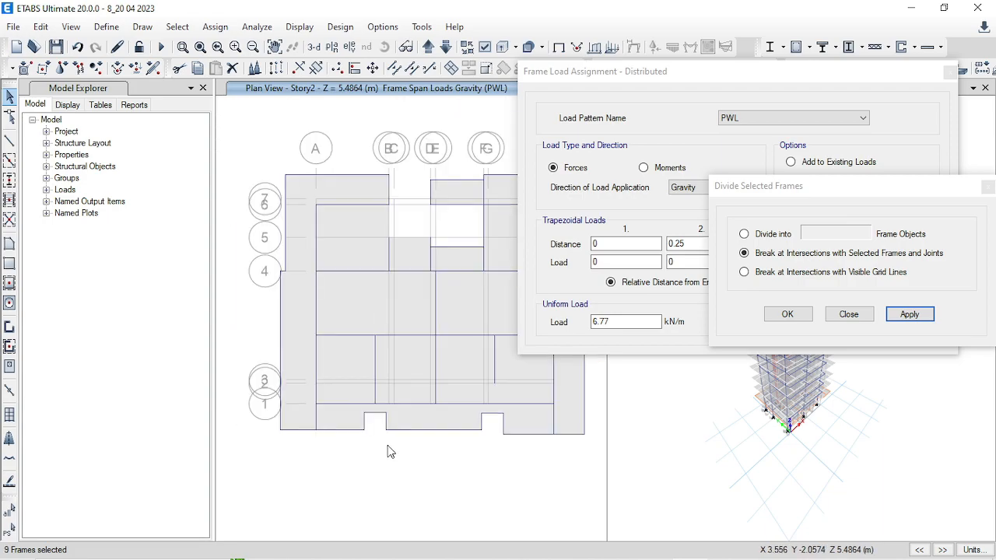
double_click(615, 322)
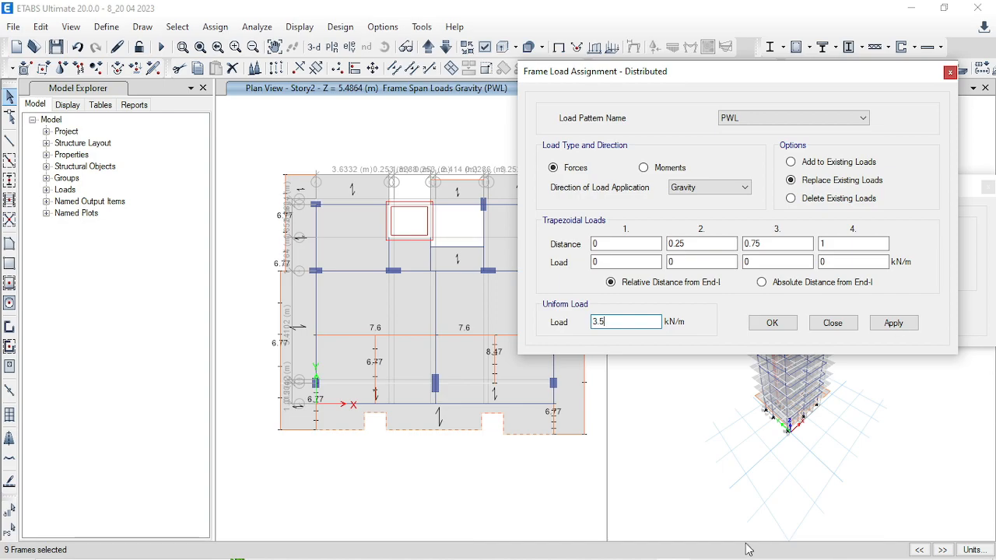
left_click(894, 323)
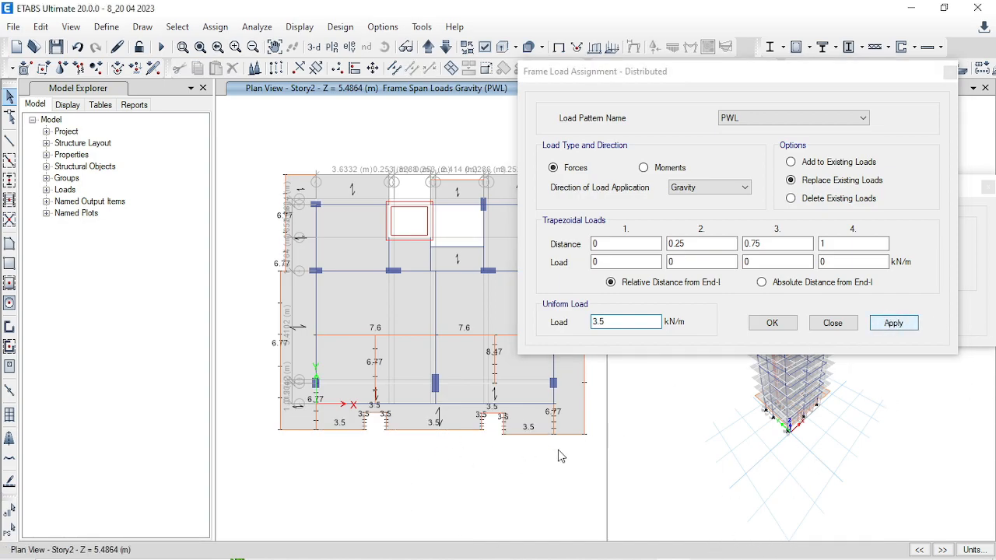
- Assign a 6.77 kN/m uniform PWL load to the short lower edge frame at the slab's right corner
middle_click_drag(589, 444, 456, 441)
left_click(454, 438)
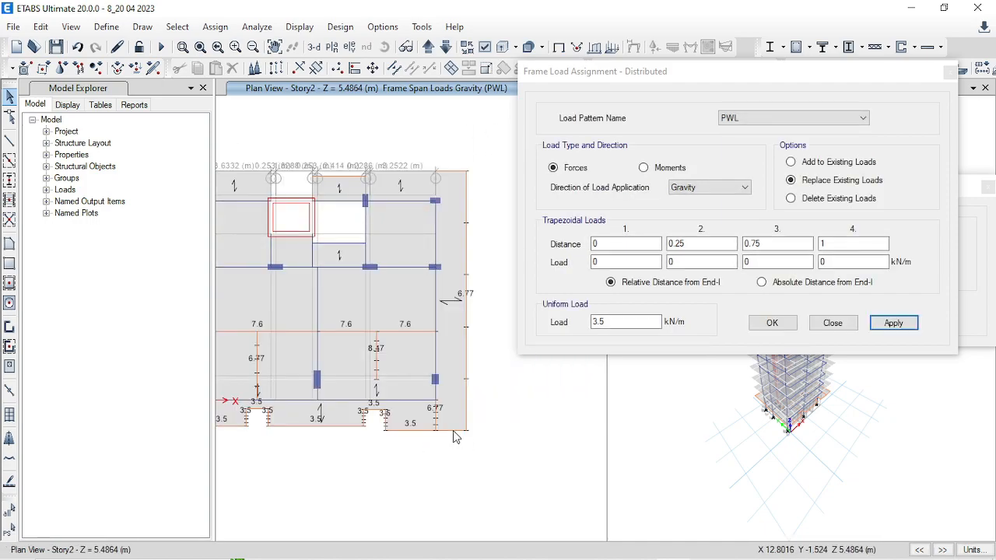
double_click(637, 325)
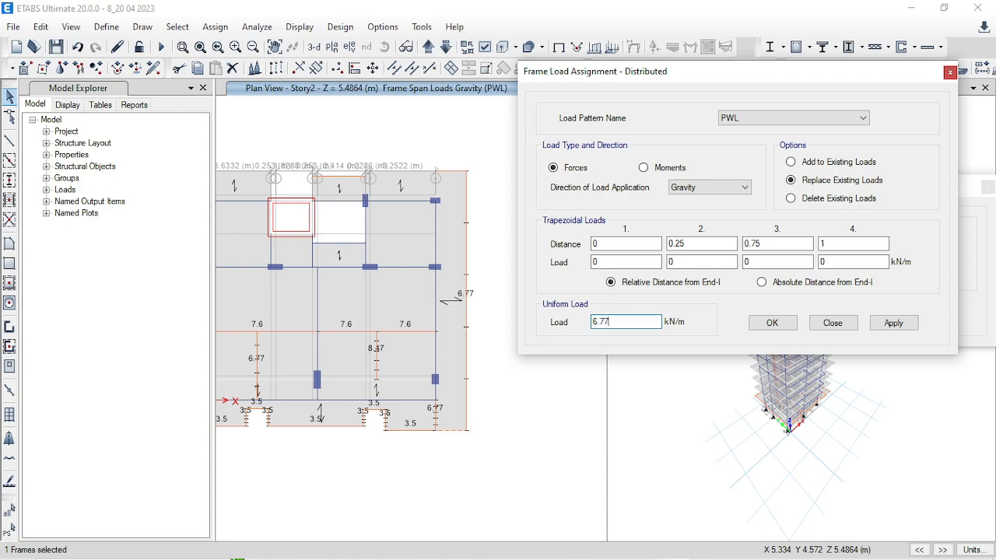
left_click(893, 323)
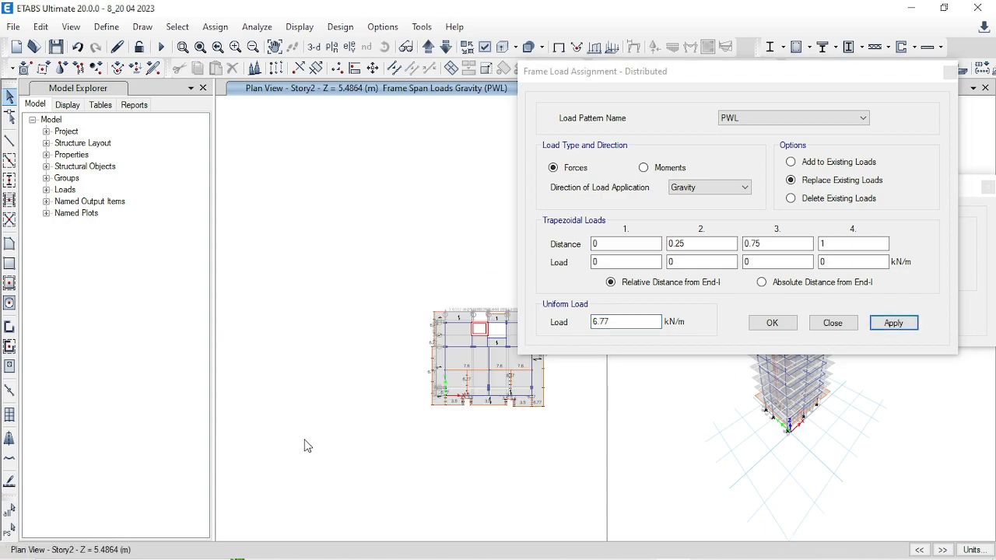
- Assign a 6.77 kN/m uniform PWL load to the short lower edge frame at the slab's left corner and close the load assignment
scroll(291, 432, "up", 3)
middle_click_drag(282, 419, 350, 415)
left_click(282, 388)
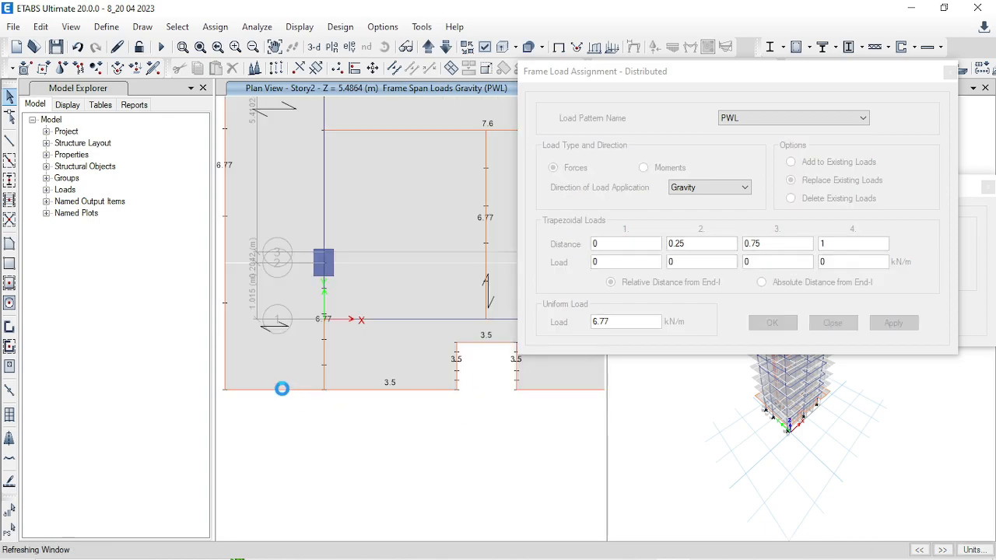
left_click(906, 325)
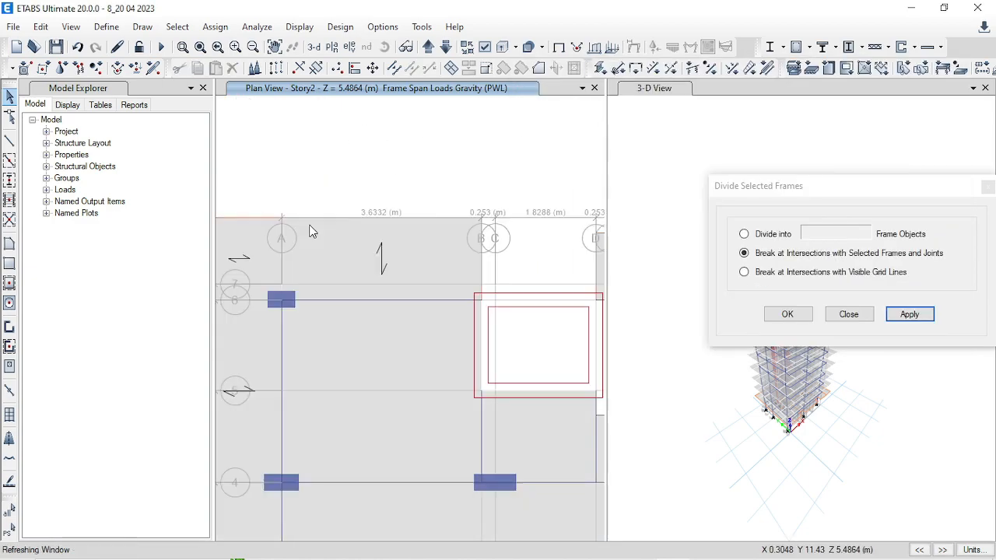
- Switch to the AutoCAD floor plan, examine the wall dimension along the upper left corner, and return to ETABS
left_click(644, 547)
middle_click_drag(347, 211, 374, 518)
middle_click_drag(309, 133, 392, 445)
scroll(305, 328, "up", 3)
left_click(305, 328)
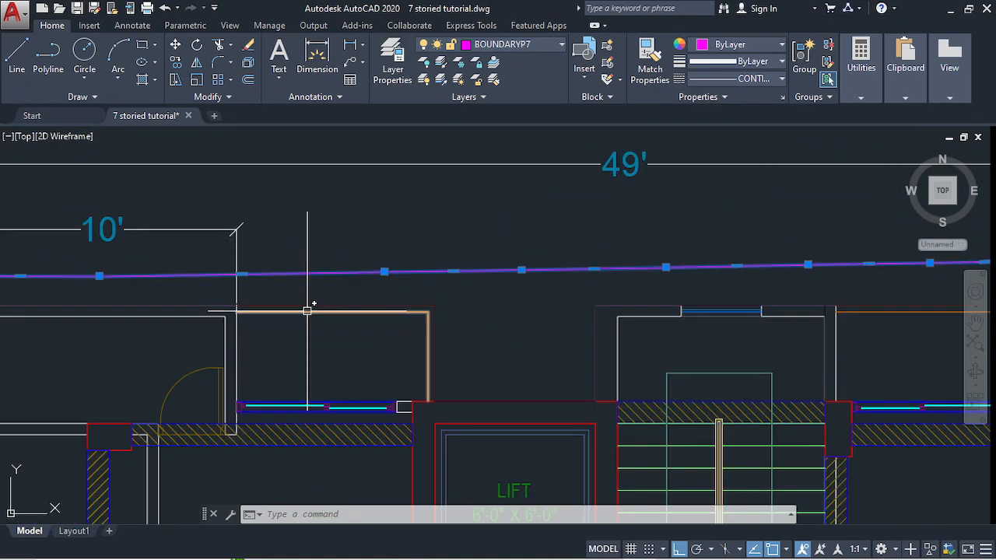
key("Escape")
scroll(525, 300, "down", 2)
key("Escape")
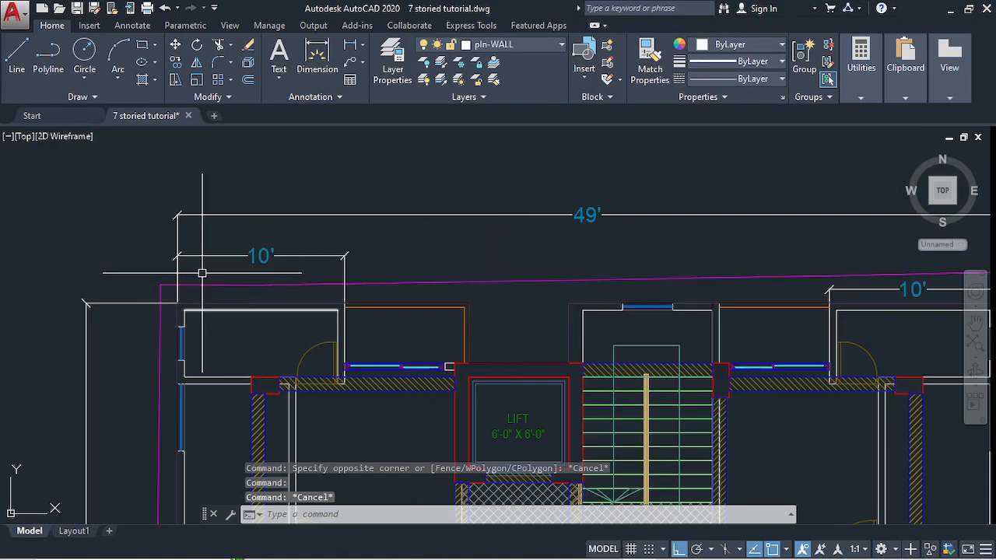
left_click(261, 255)
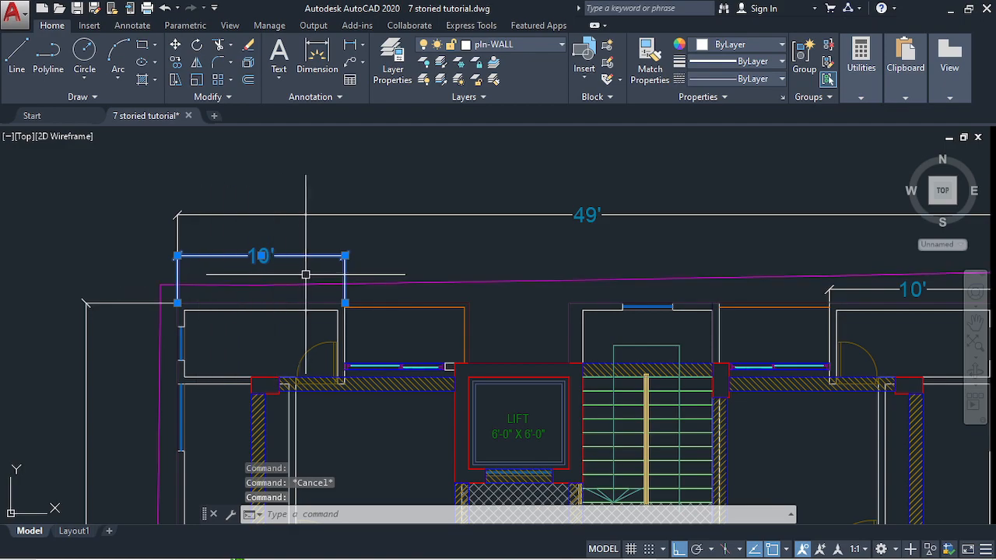
scroll(145, 260, "down", 3)
scroll(634, 282, "up", 5)
left_click(634, 282)
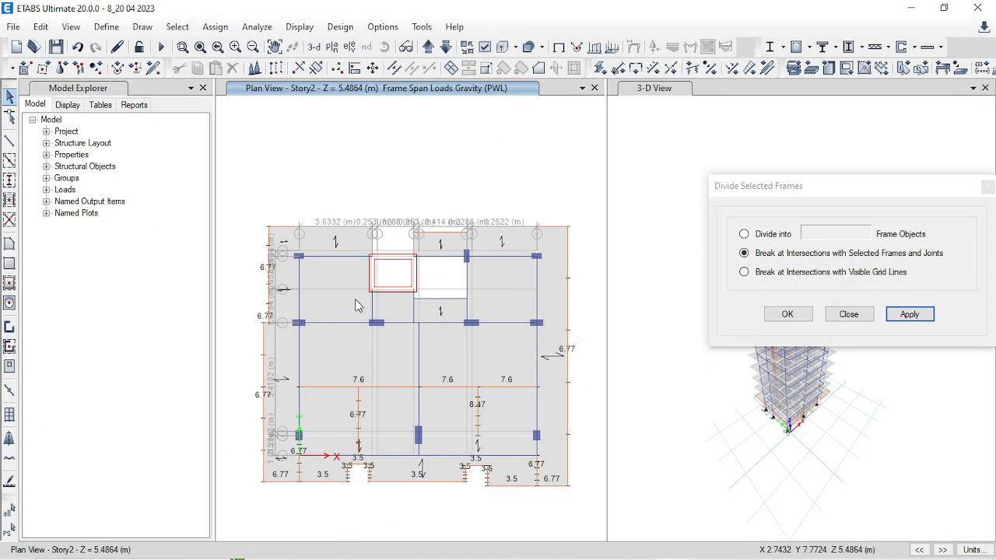
- Measure the horizontal distance from the column at grids A and 6 to the slab's left edge using a dimension line
scroll(296, 245, "up", 5)
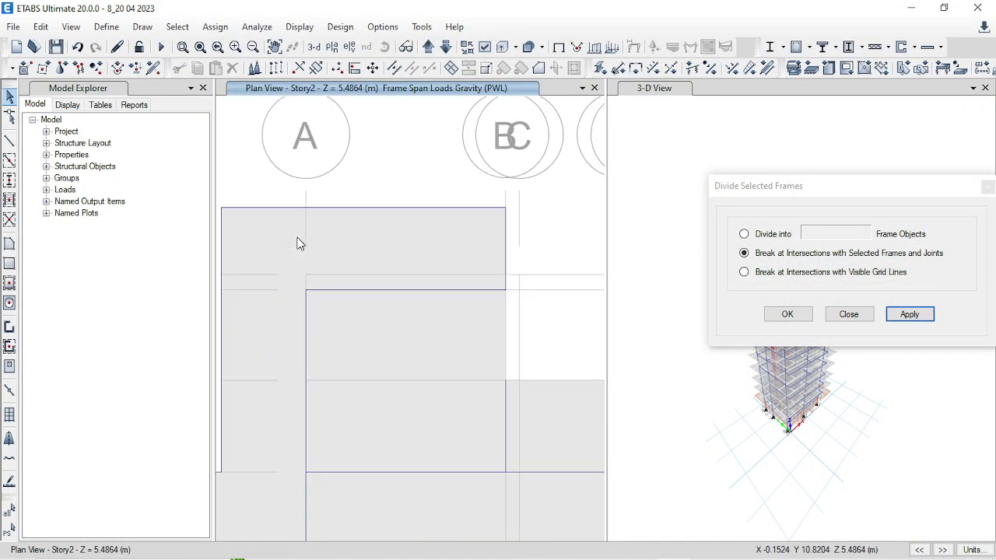
scroll(329, 280, "down", 2)
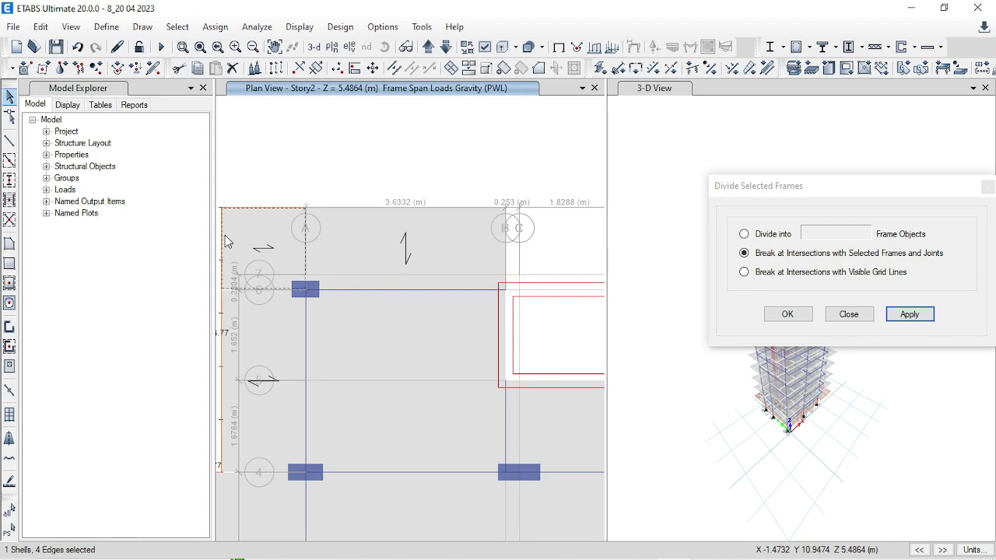
left_click(219, 300)
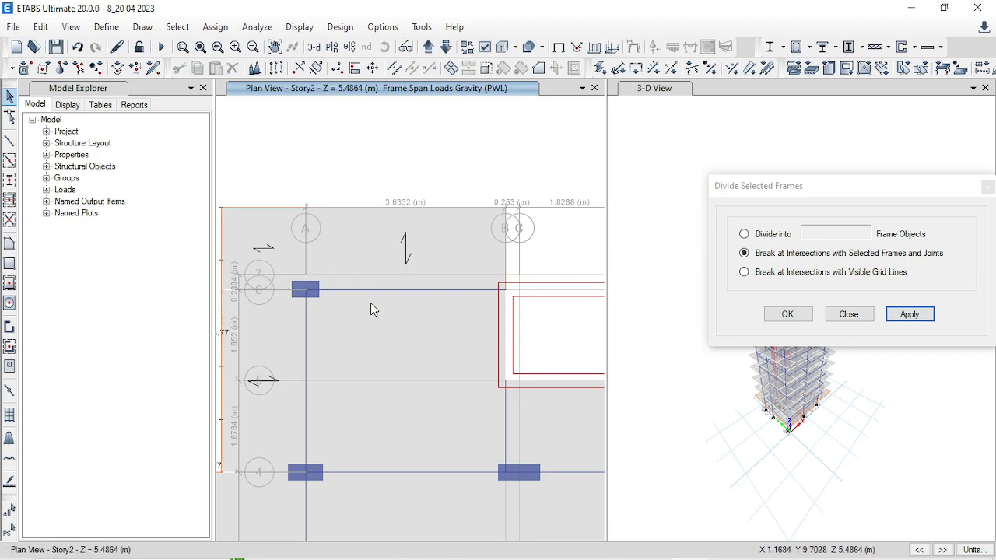
left_click(142, 26)
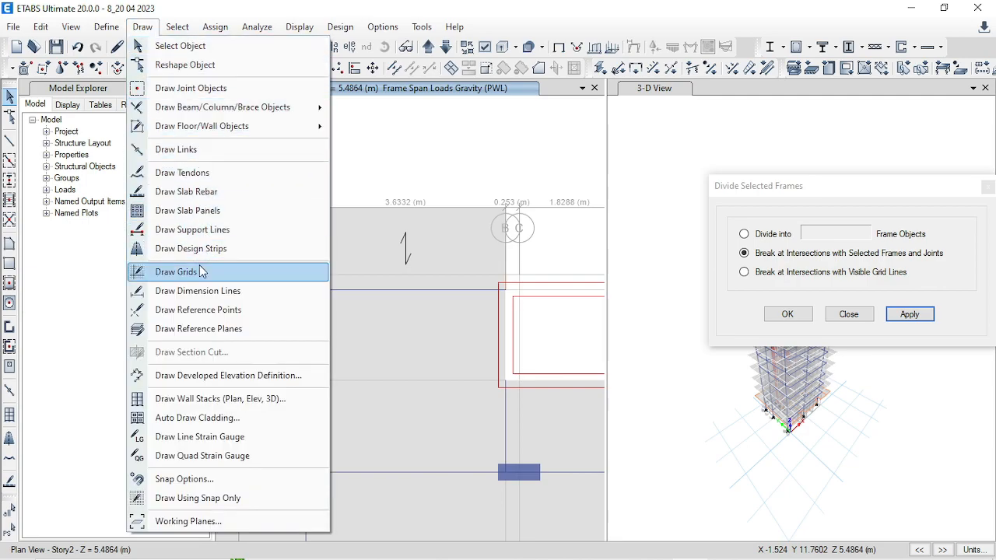
left_click(198, 290)
left_click(308, 293)
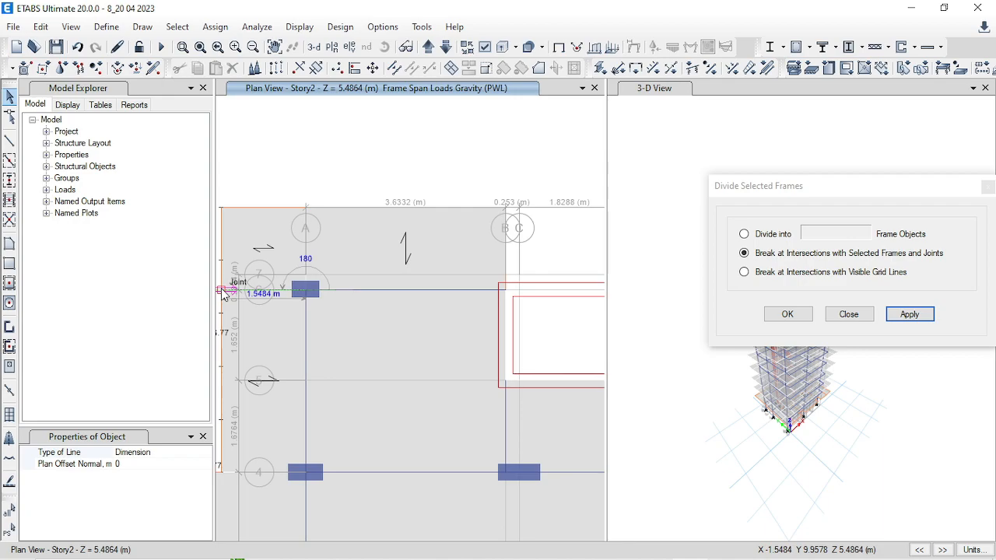
left_click(223, 292)
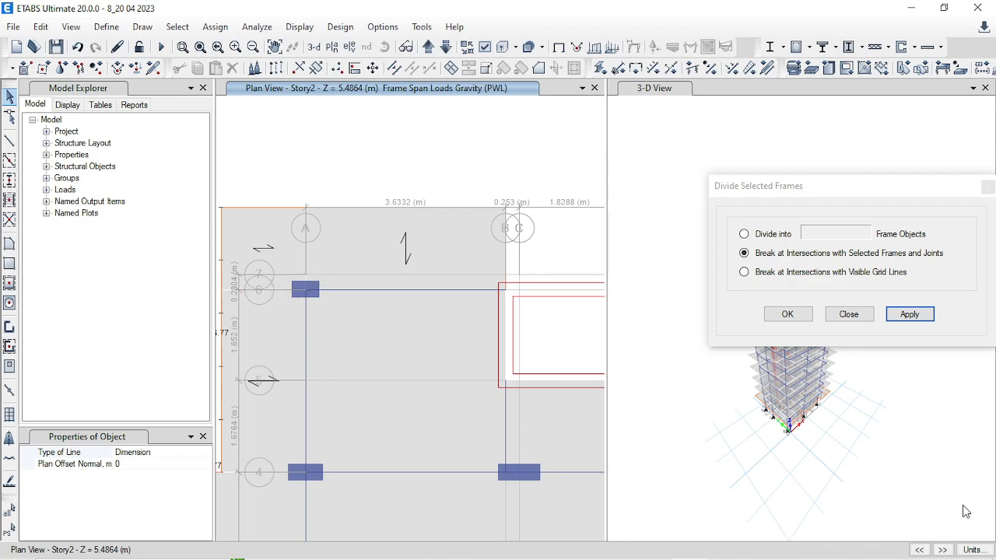
- Switch the model's display units to U.S. Defaults
left_click(972, 550)
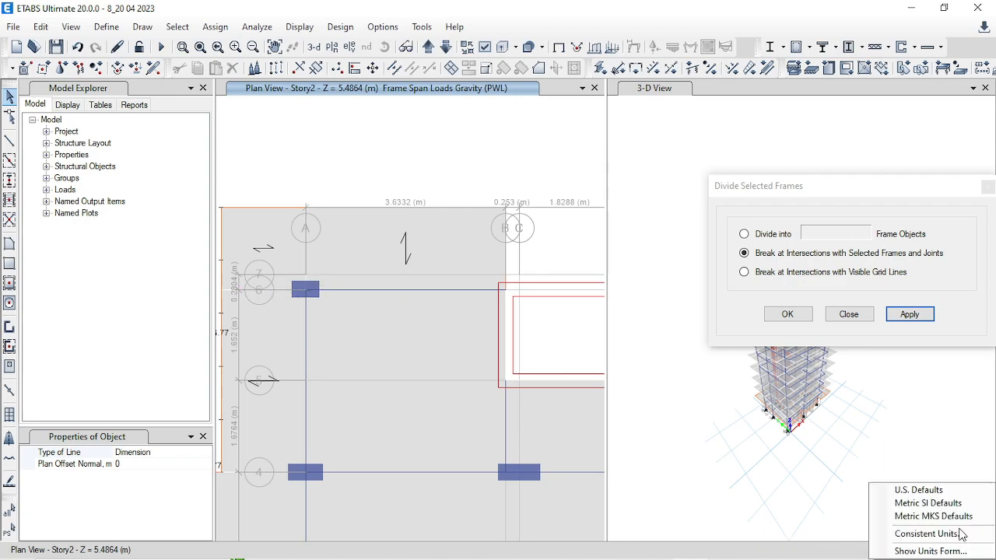
left_click(918, 490)
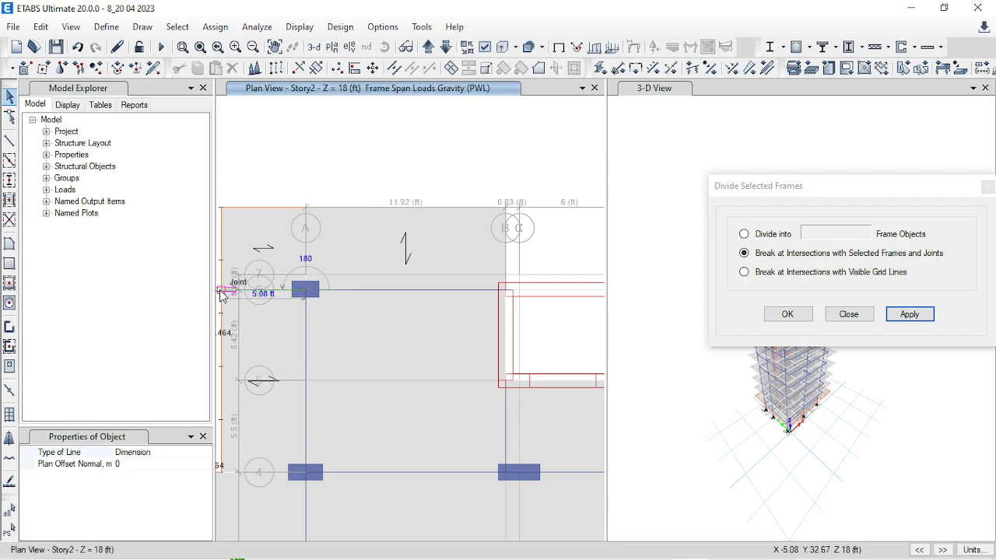
- Draw a straight frame with property None, about 4.92 ft long, from the upper column on grid H to the top slab edge
left_click(10, 141)
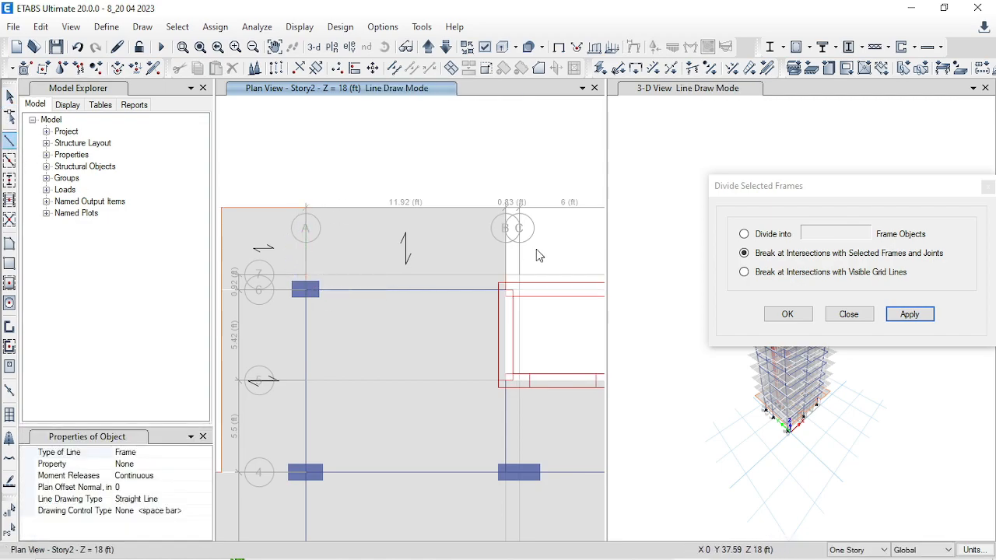
scroll(286, 292, "down", 3)
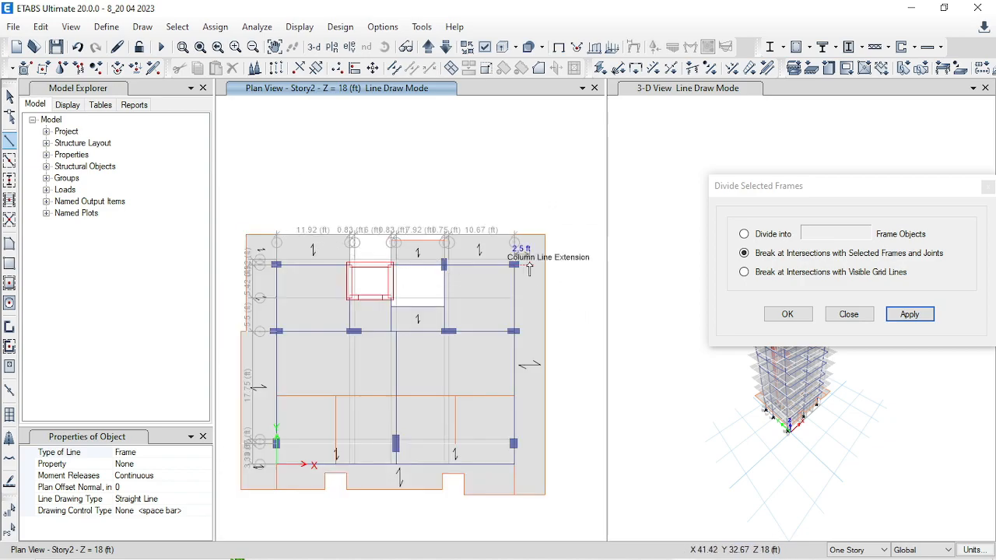
scroll(501, 267, "up", 3)
left_click(486, 272)
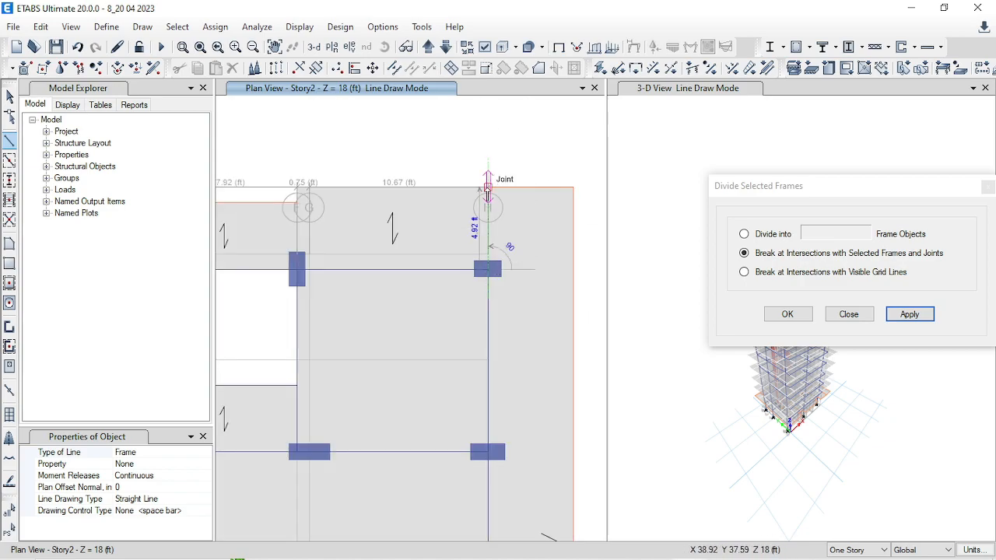
left_click(519, 152)
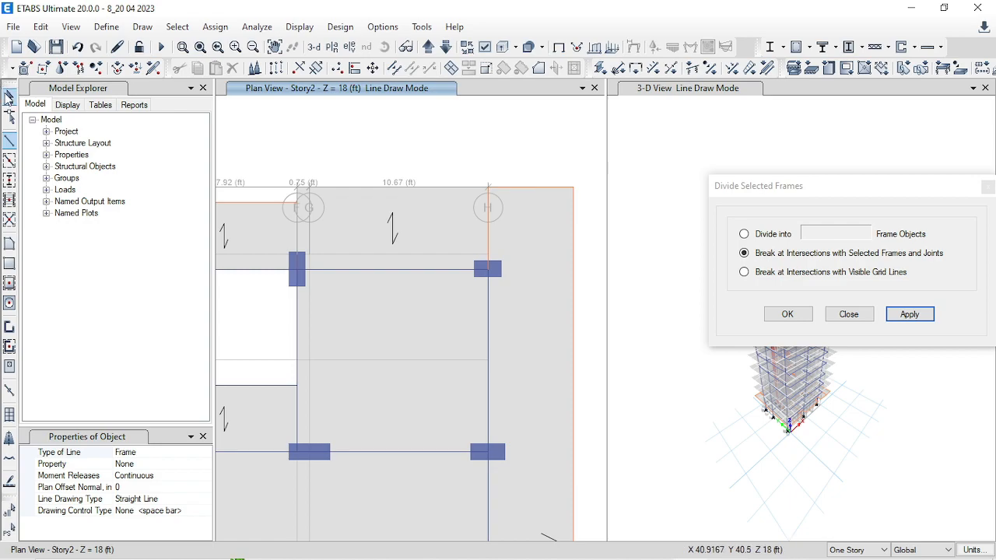
left_click(8, 97)
- Replicate the new grid H frame once with dx -5 ft and dy 0, and delete the original frame
left_click(488, 234)
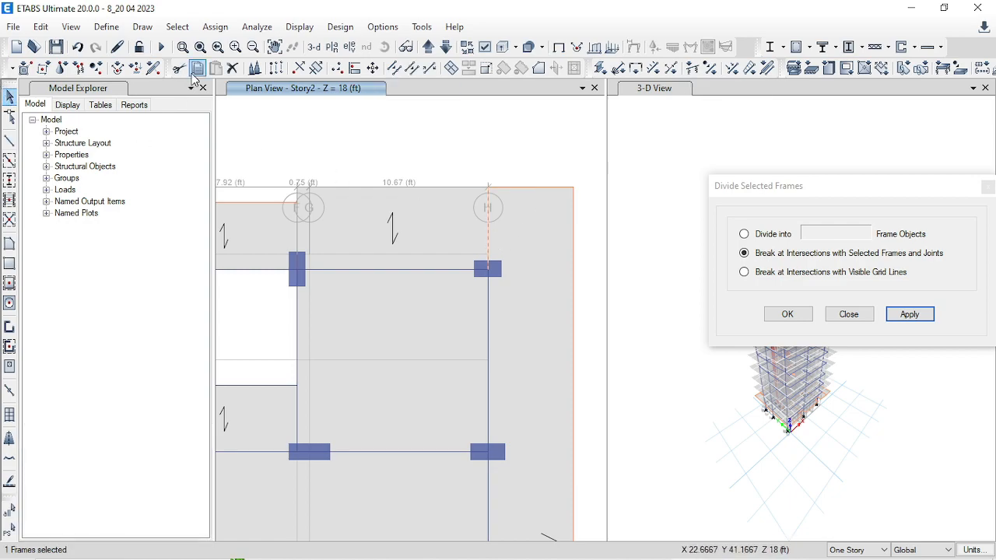
left_click(276, 68)
double_click(831, 197)
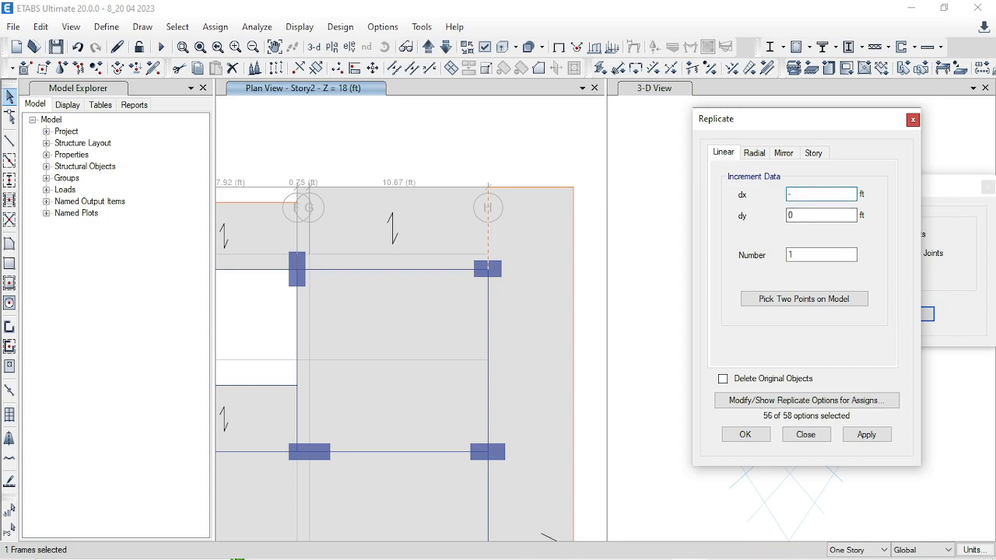
left_click(861, 435)
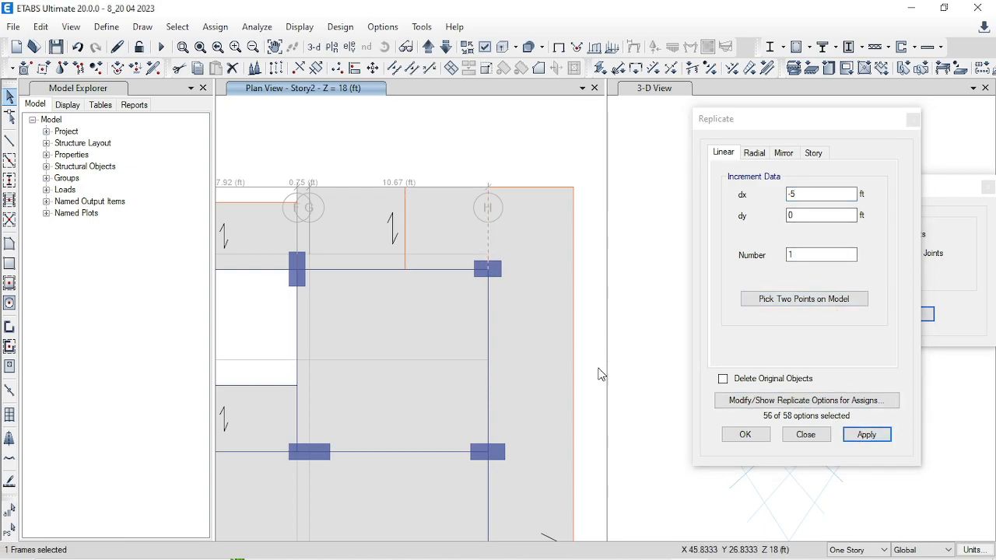
left_click(40, 27)
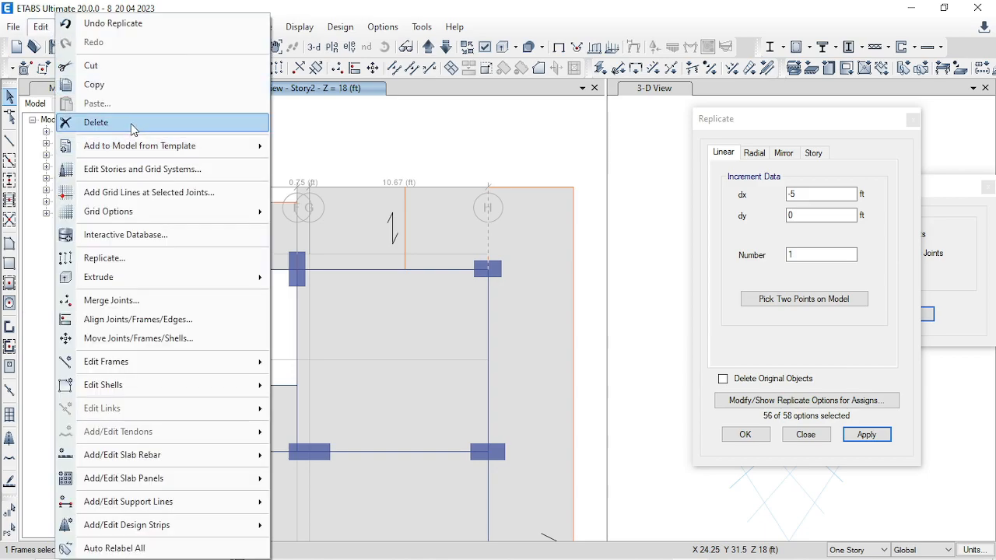
left_click(132, 129)
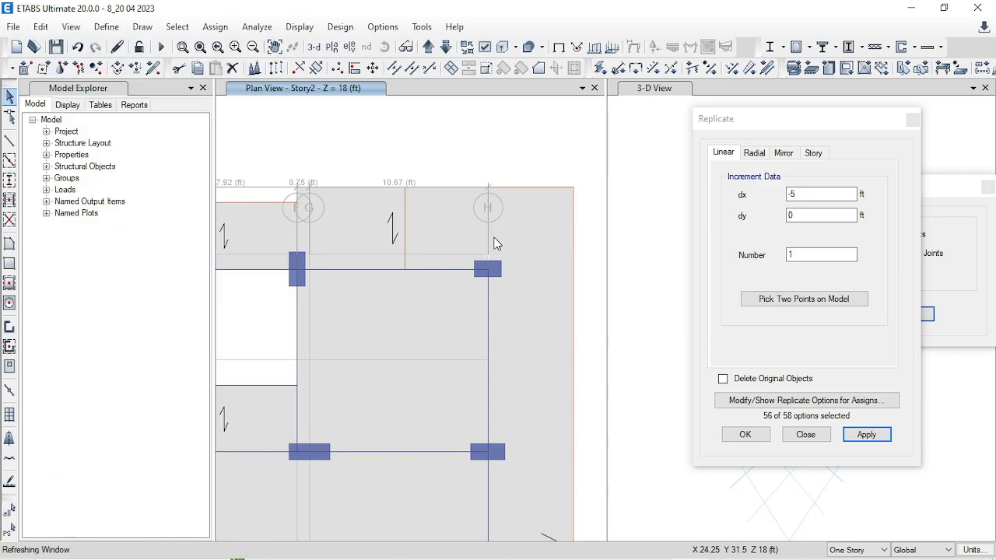
- Divide the top slab edge frame beside grid H at its intersection with the replicated frame and selected joint
left_click(471, 188)
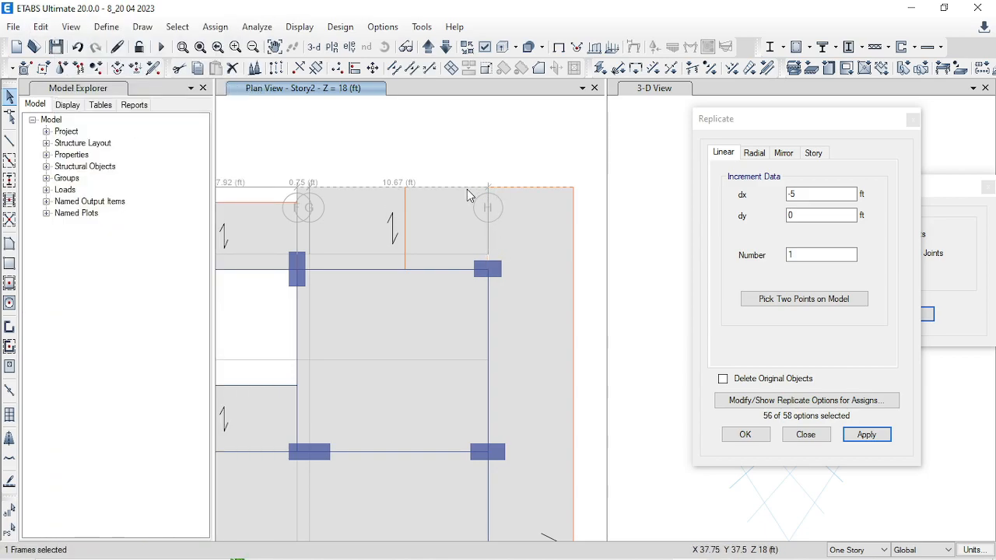
left_click(405, 189)
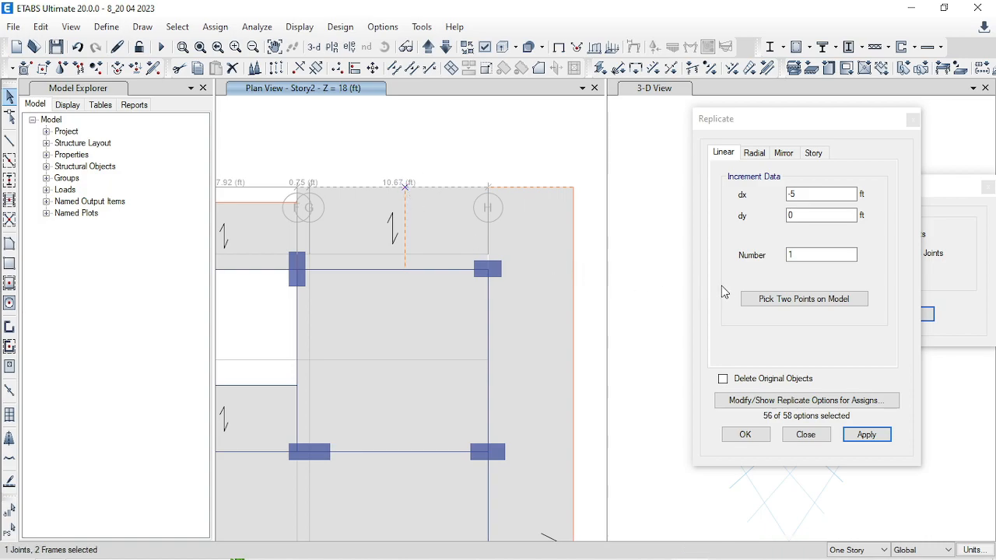
left_click(394, 69)
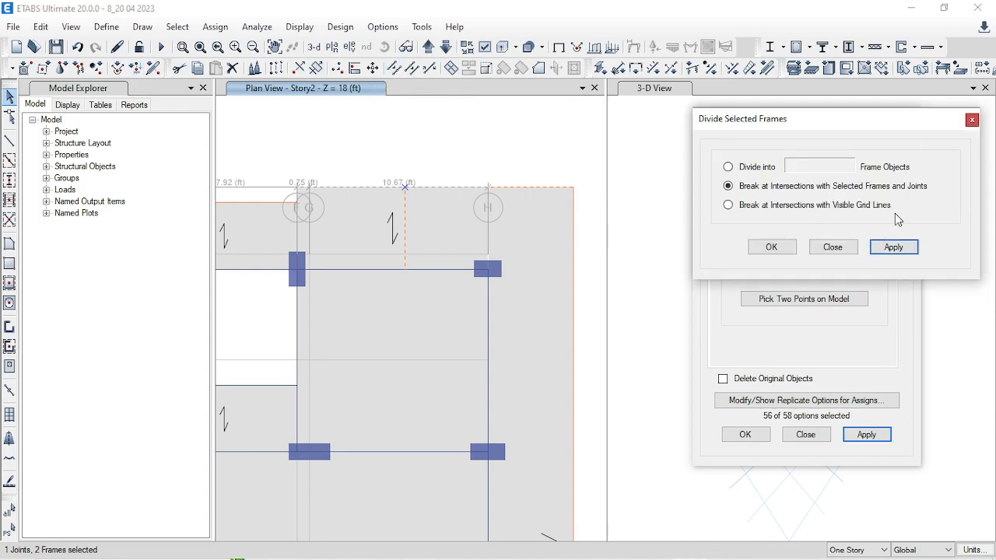
left_click(904, 249)
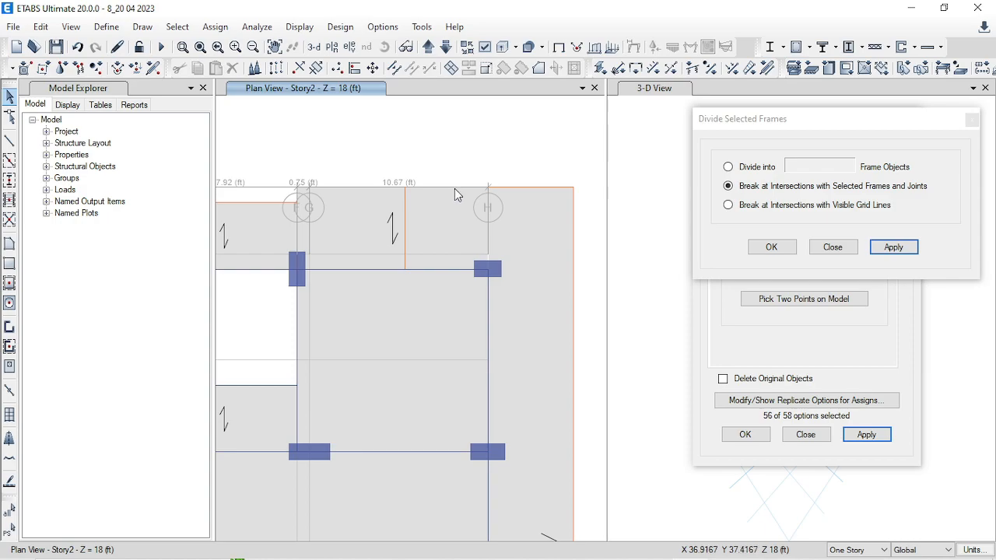
- Switch to AutoCAD, examine the wall layout of the upper-right room in the floor plan, and return to ETABS with nothing selected
left_click(454, 187)
left_click(404, 227)
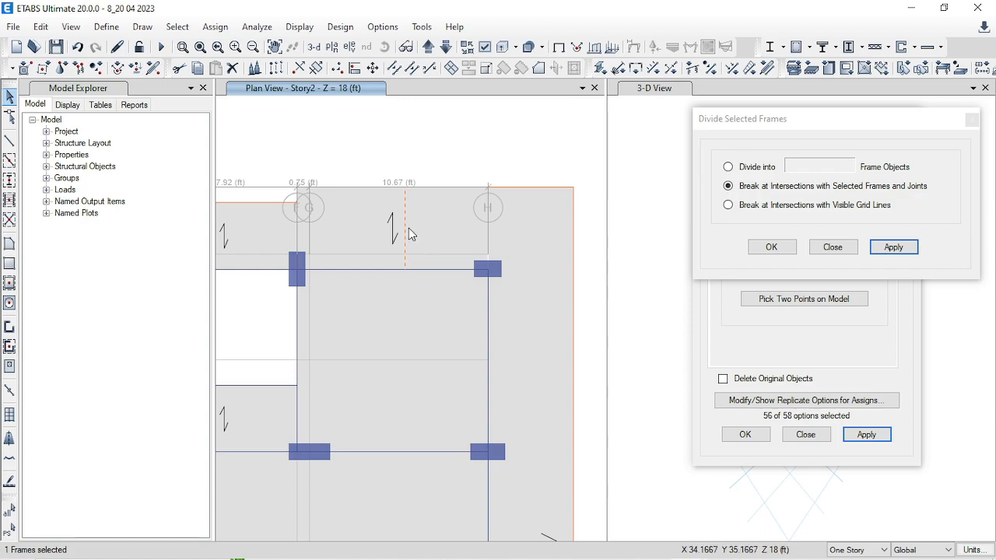
mouse_move(675, 554)
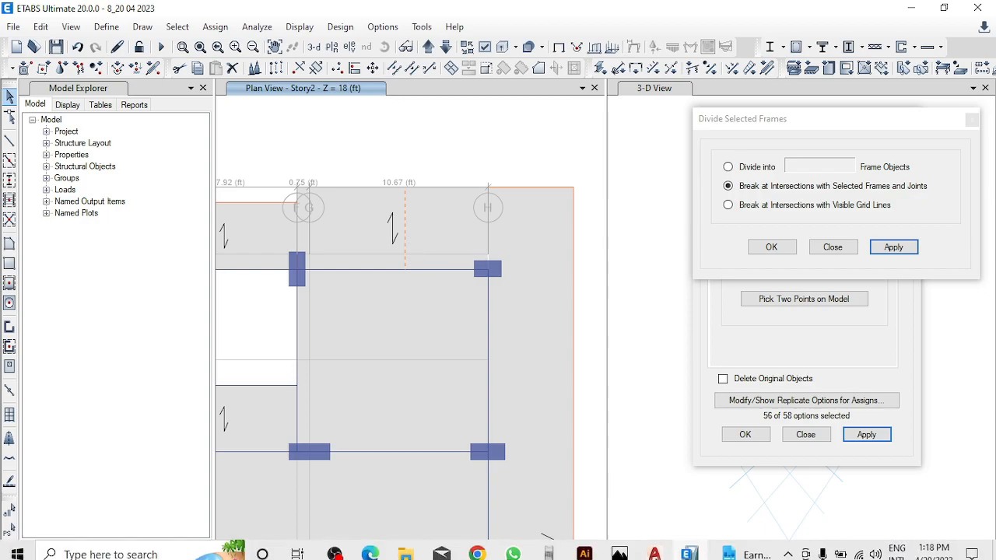
left_click(653, 548)
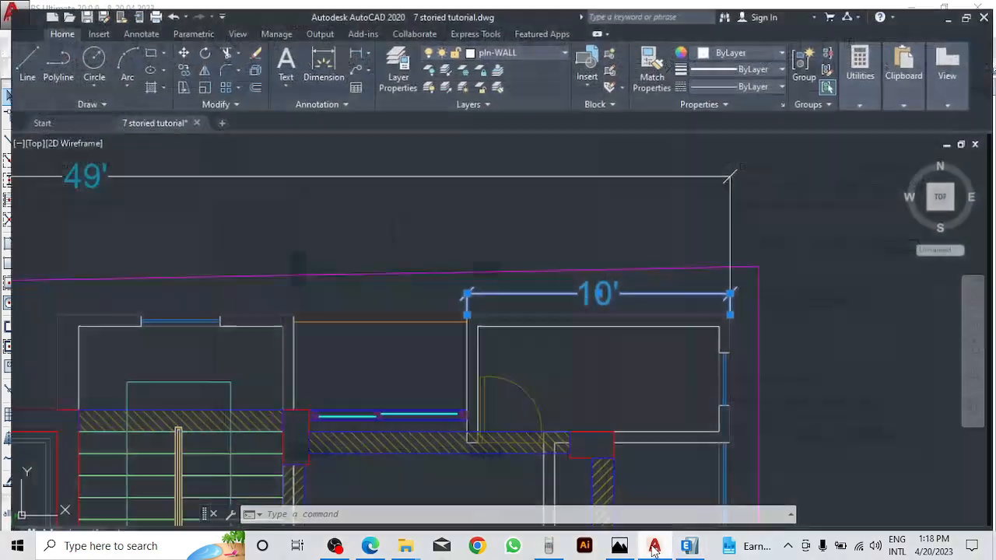
left_click(547, 340)
key("Escape")
key("Escape")
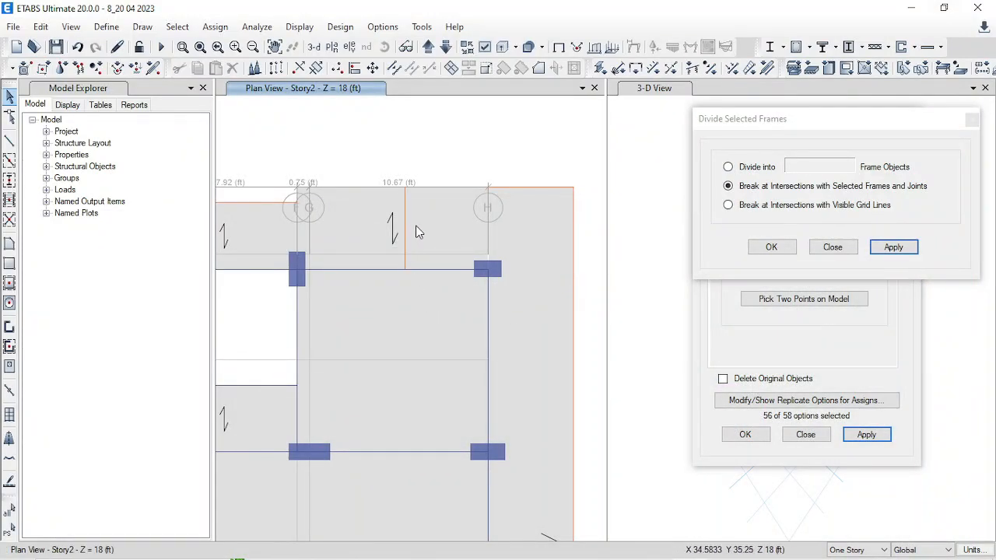
- Replicate the upper grid A frame once with dx 5 ft and dy 0, and delete the original frame
scroll(468, 235, "down", 4)
scroll(306, 236, "up", 6)
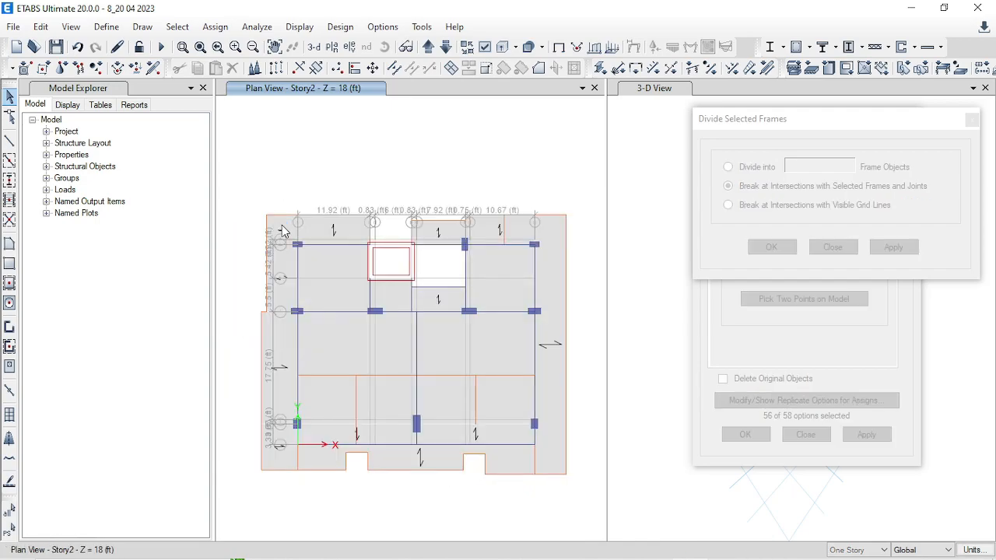
scroll(305, 236, "down", 2)
left_click(325, 238)
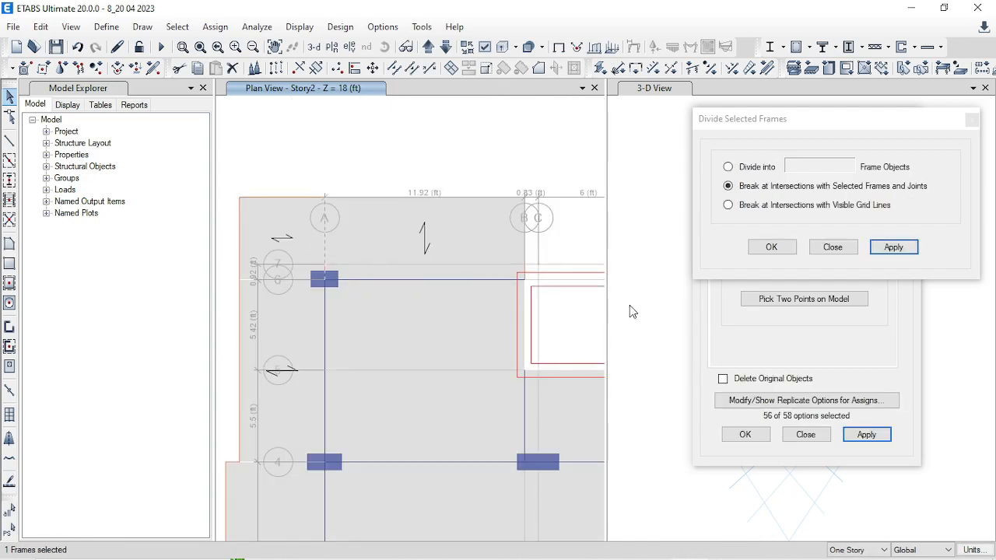
left_click(275, 69)
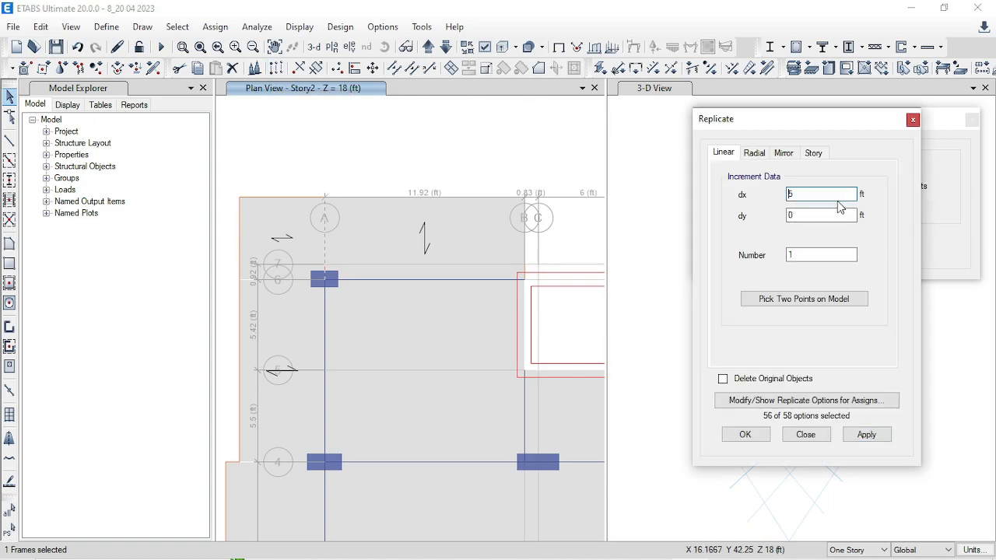
left_click(880, 436)
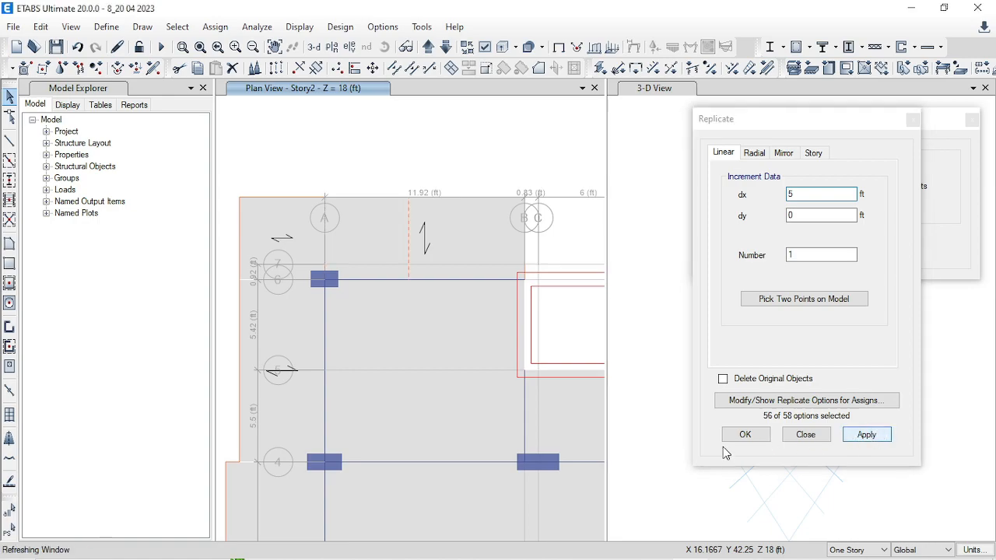
left_click(729, 431)
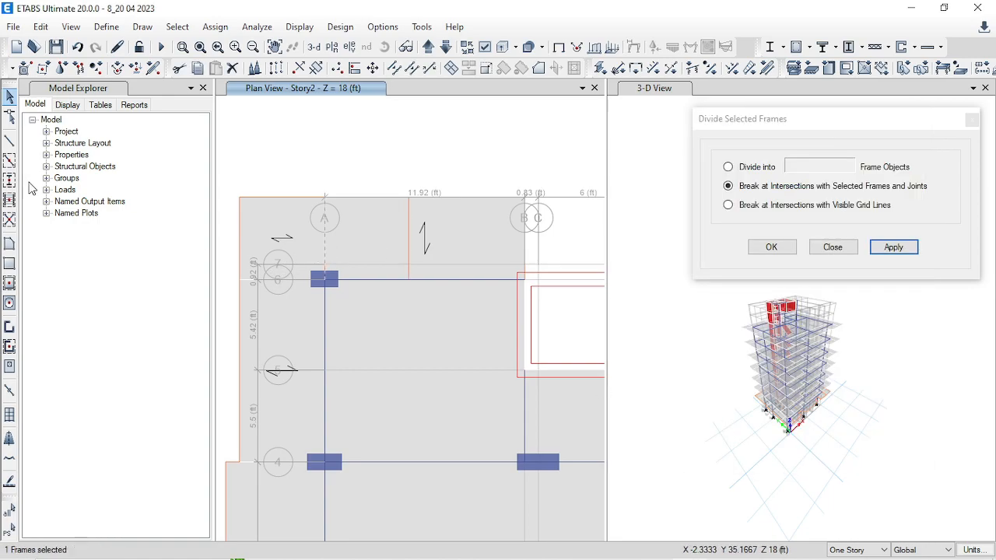
left_click(47, 27)
left_click(96, 122)
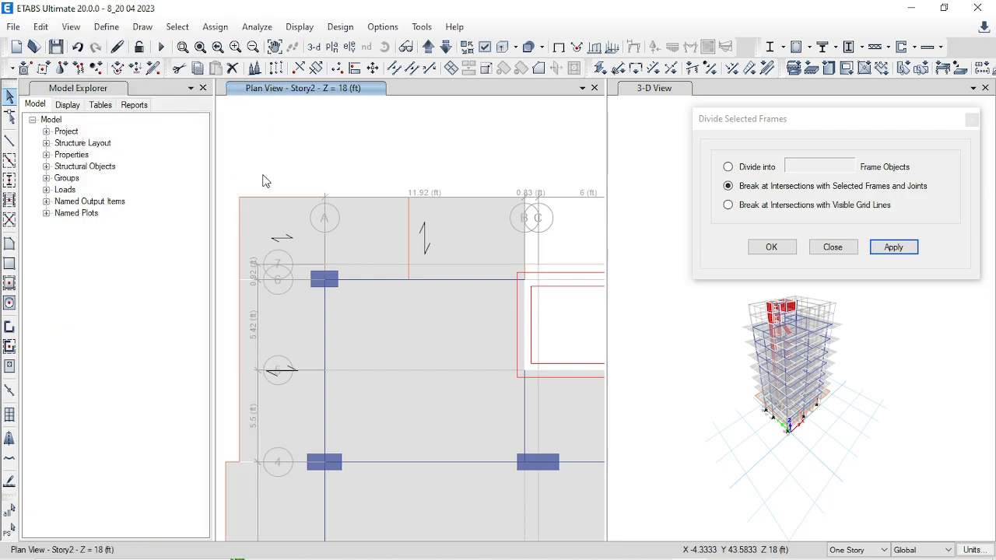
- Divide the top slab edge frame beside grid A at its intersection with the replicated frame
left_click(295, 198)
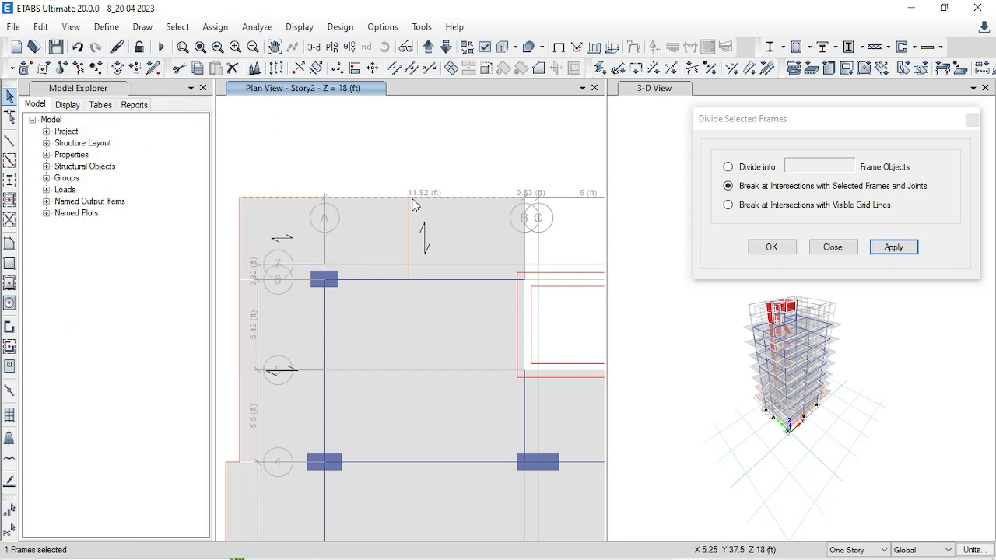
left_click(890, 248)
scroll(373, 167, "down", 3)
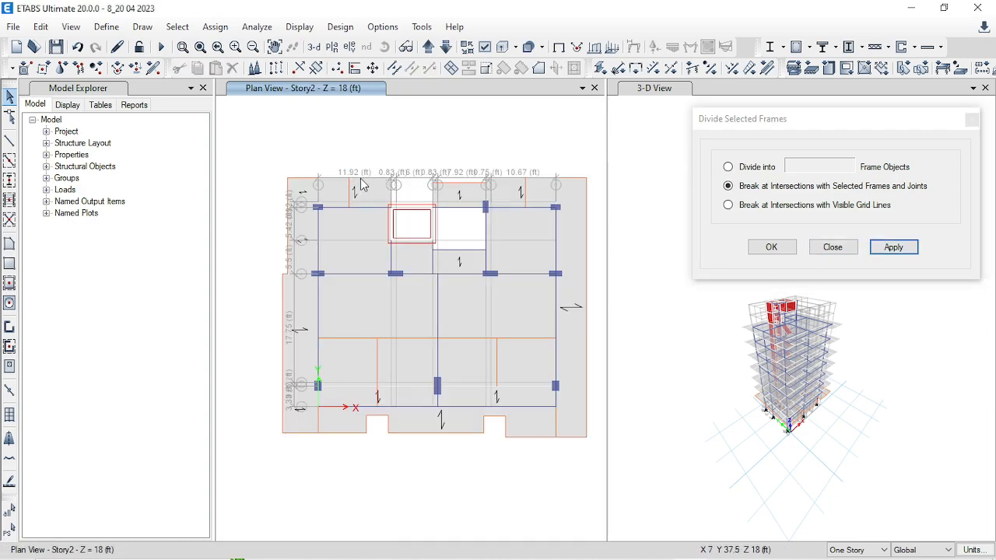
scroll(352, 191, "up", 3)
scroll(350, 198, "down", 3)
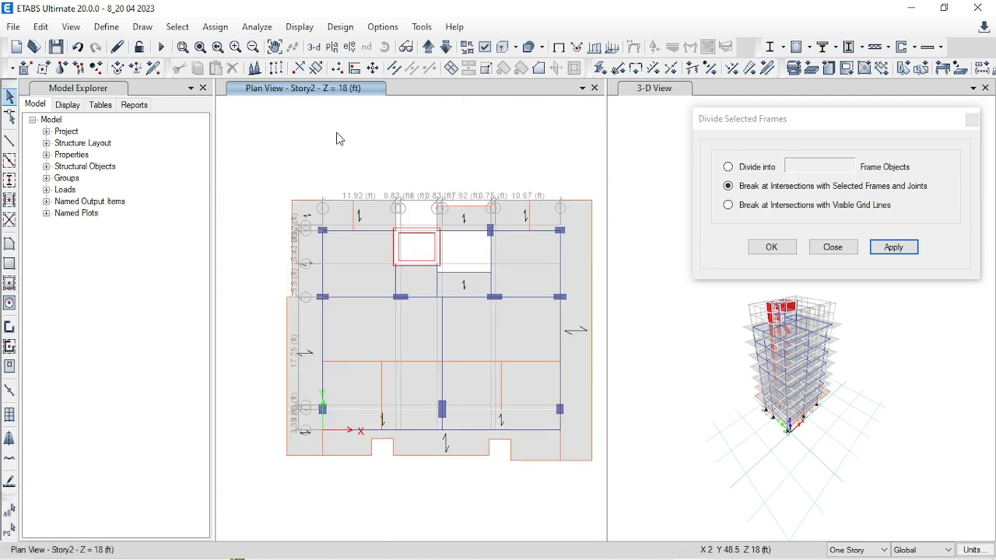
- Hide the grid system in the Story2 plan view
right_click(311, 159)
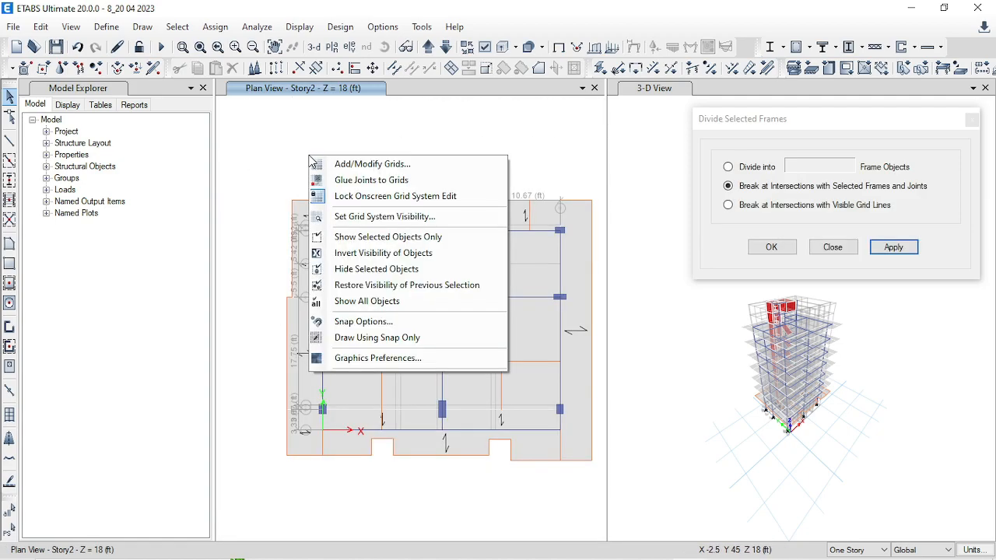
left_click(372, 213)
middle_click_drag(422, 273, 392, 238)
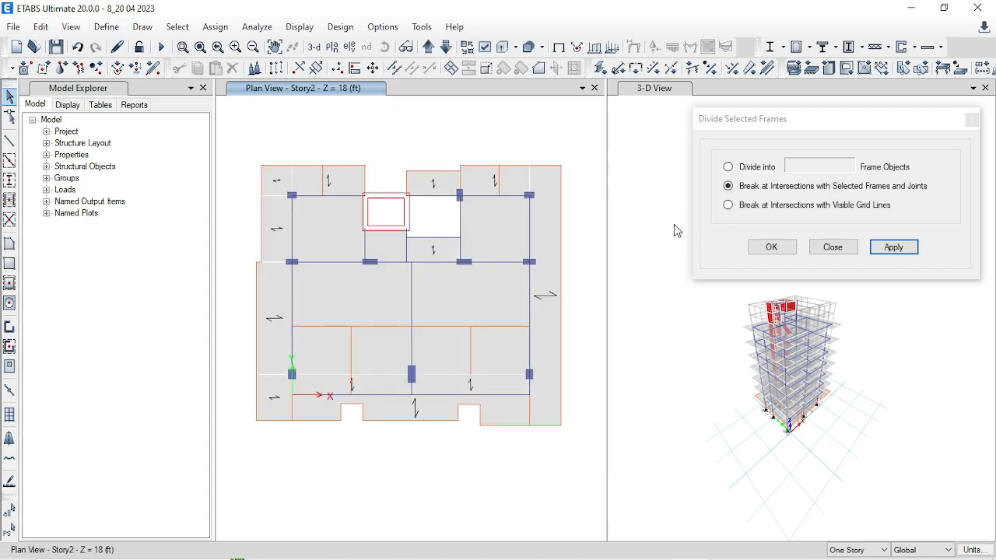
- Show the grid system in the plan view and hide it again
right_click(347, 131)
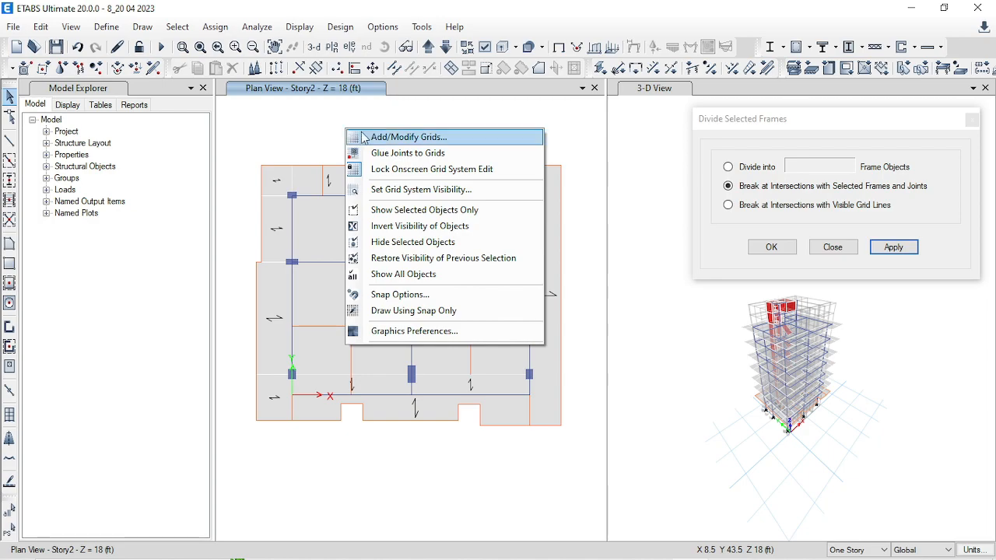
left_click(442, 195)
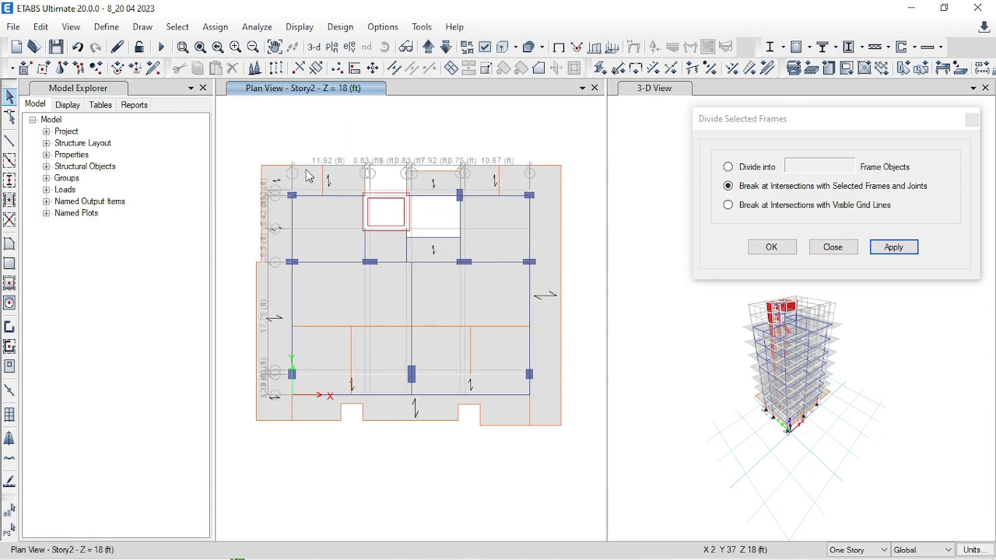
right_click(324, 130)
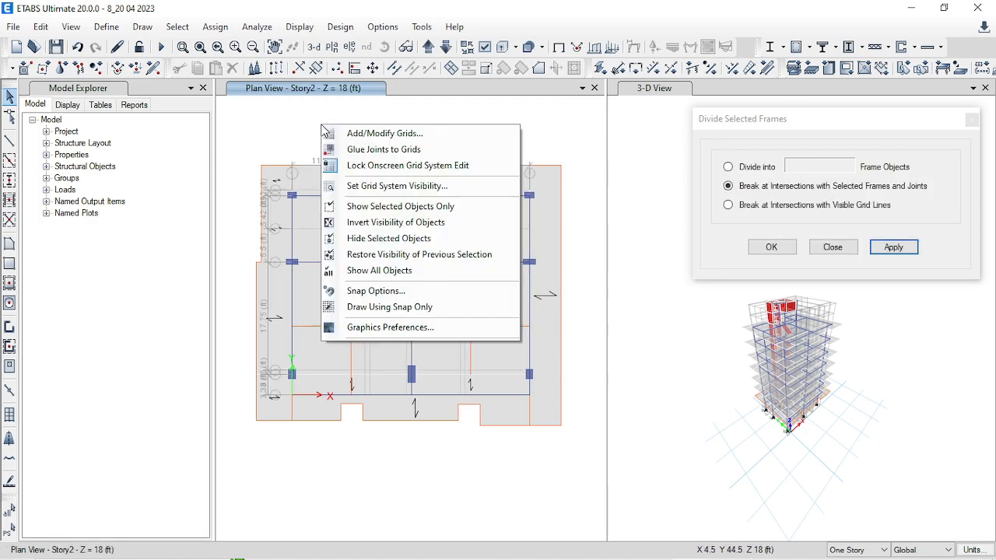
left_click(411, 194)
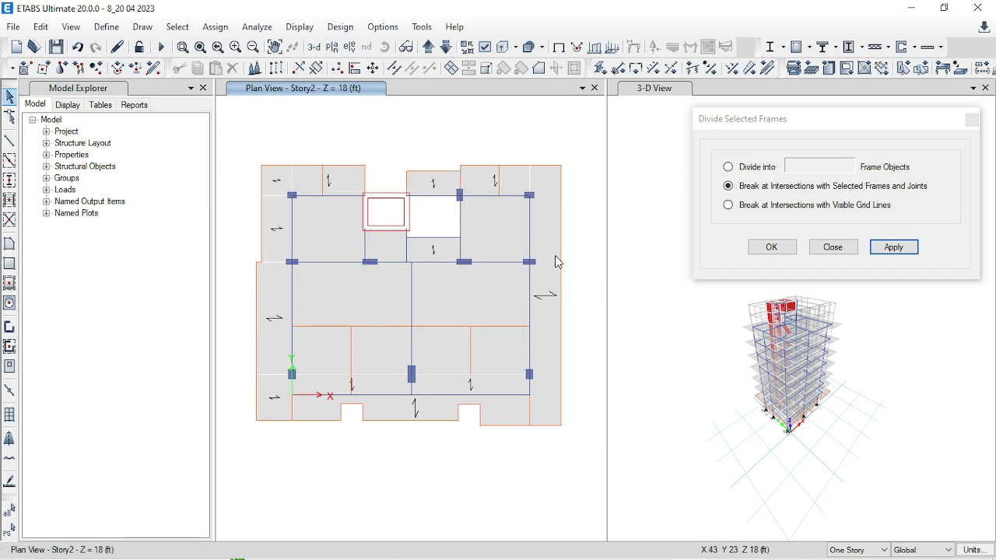
- Switch the units to Metric SI Defaults and assign a 3.5 kN/m uniform PWL load to the three upper slab edge frames nearest the central openings
scroll(521, 169, "up", 3)
left_click(430, 169)
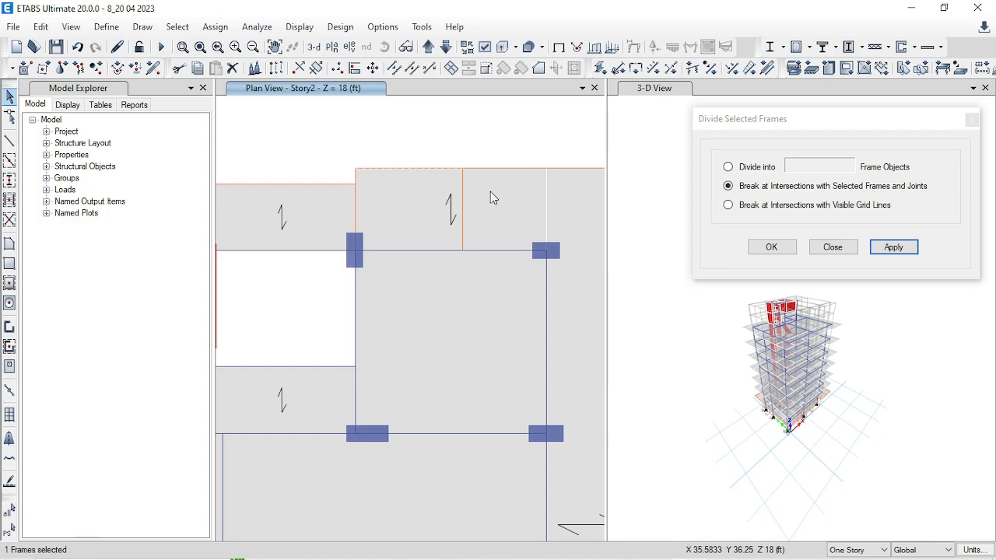
scroll(490, 194, "down", 3)
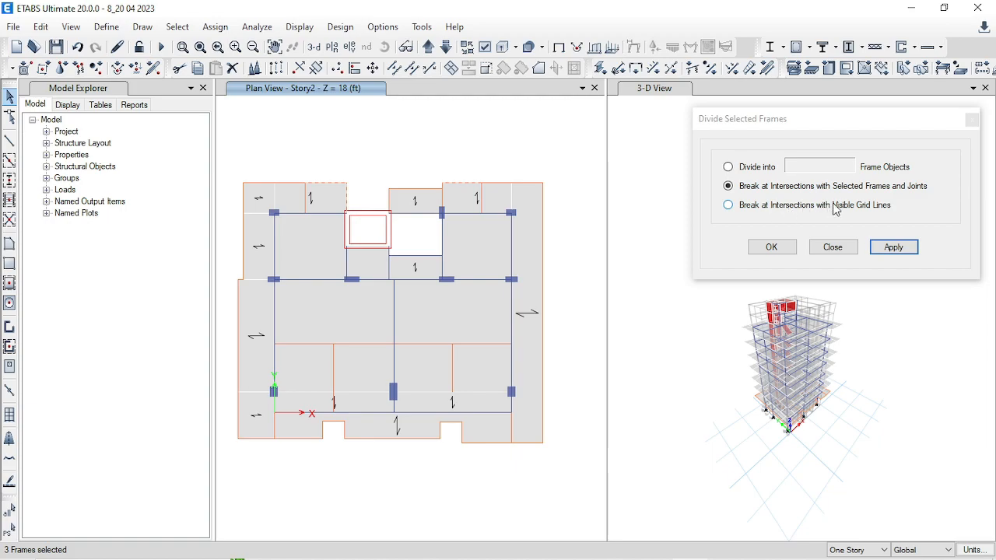
left_click(215, 26)
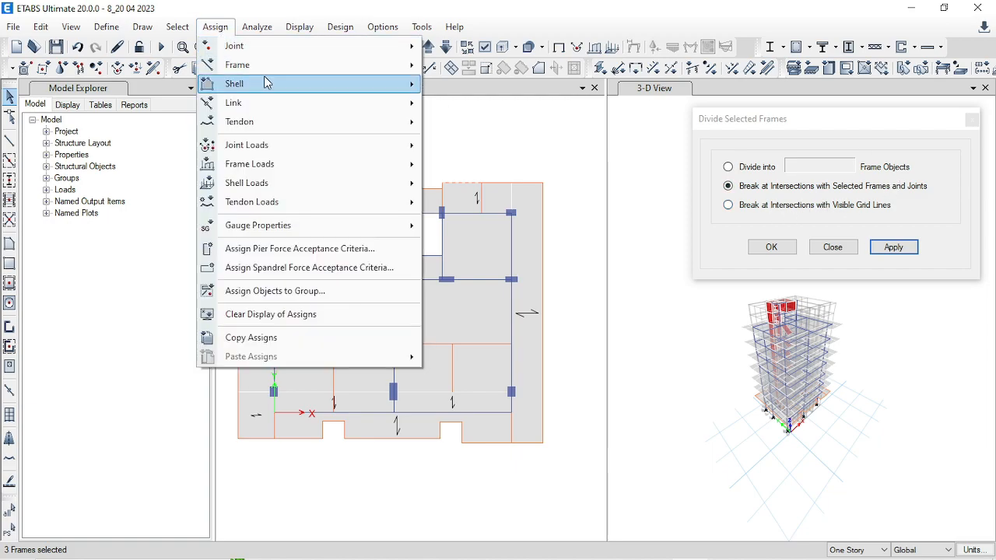
mouse_move(267, 170)
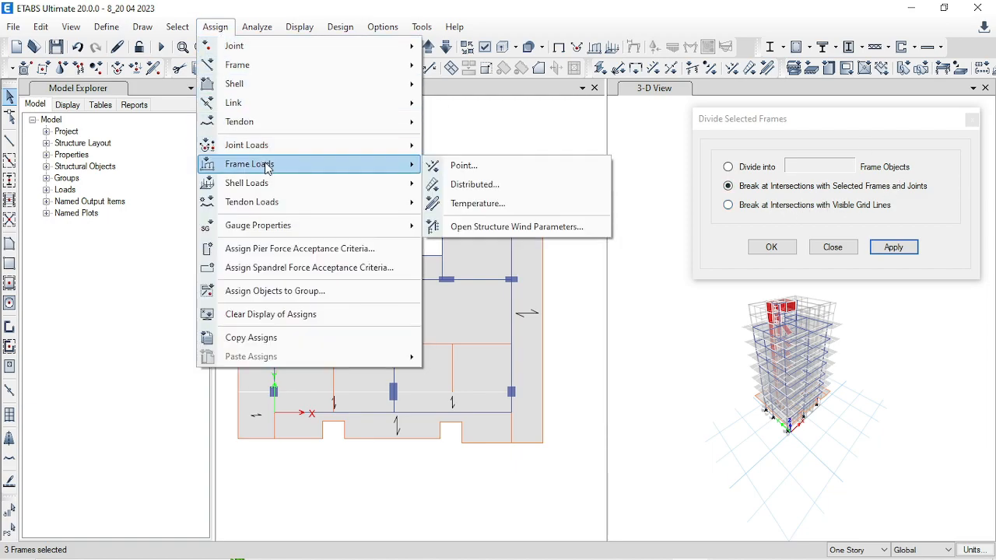
left_click(540, 185)
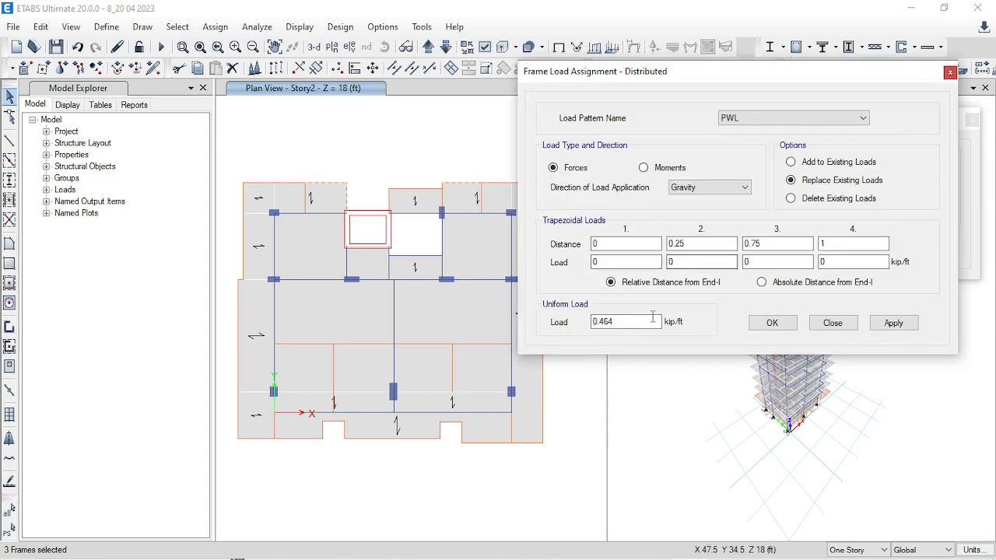
left_click(972, 550)
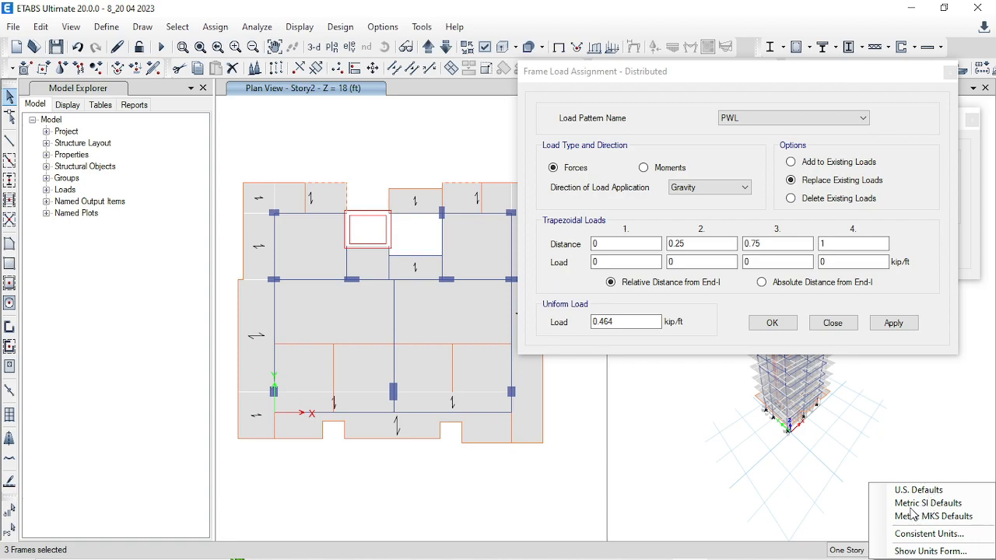
left_click(923, 503)
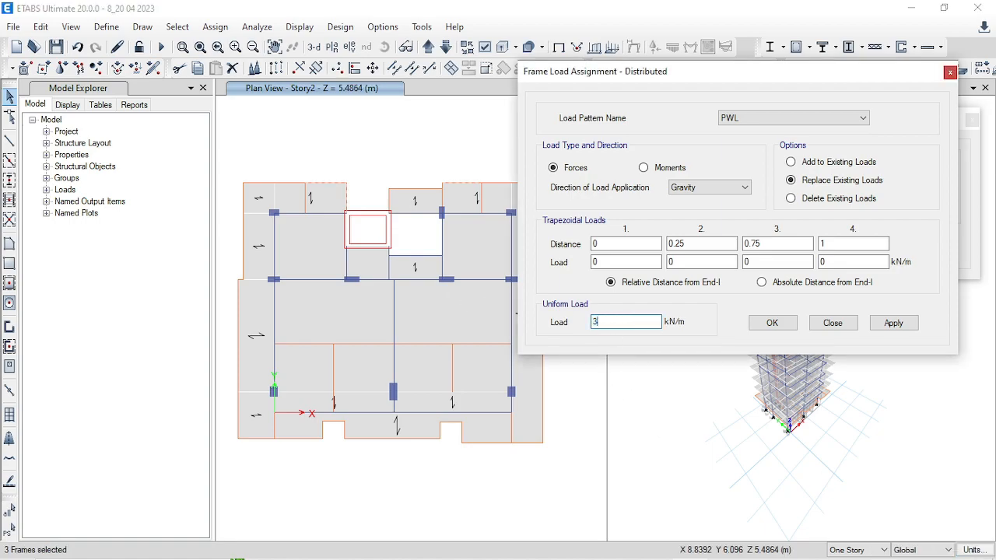
type("3.5")
left_click(915, 328)
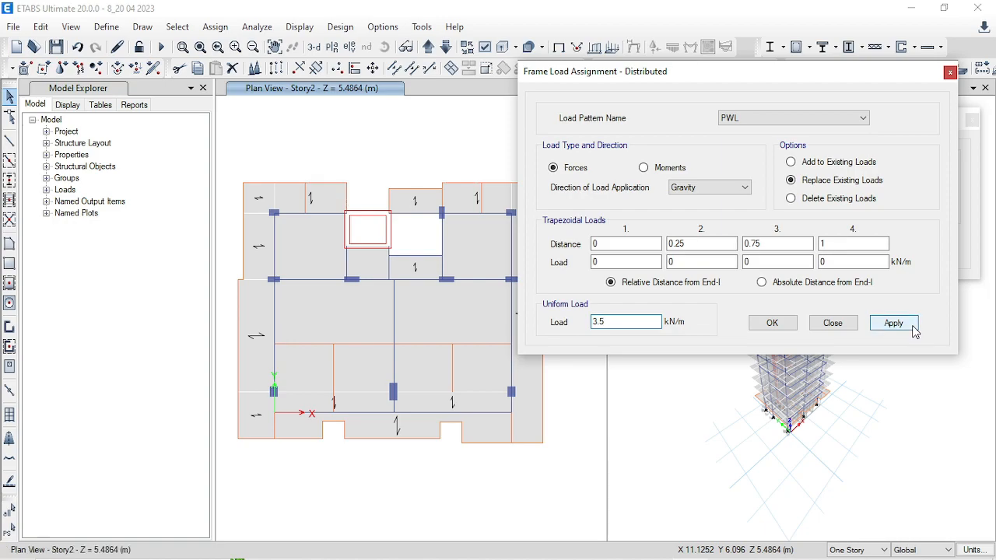
- Assign an 8.47 kN/m uniform PWL load to the outer top slab edge frames on both sides and the frame replicated from grid A
left_click(269, 192)
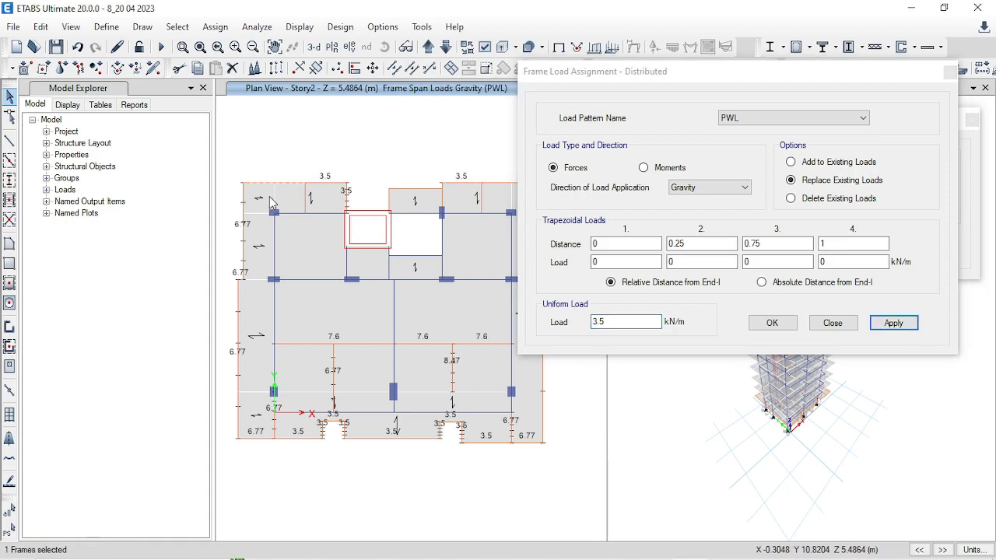
left_click(309, 207)
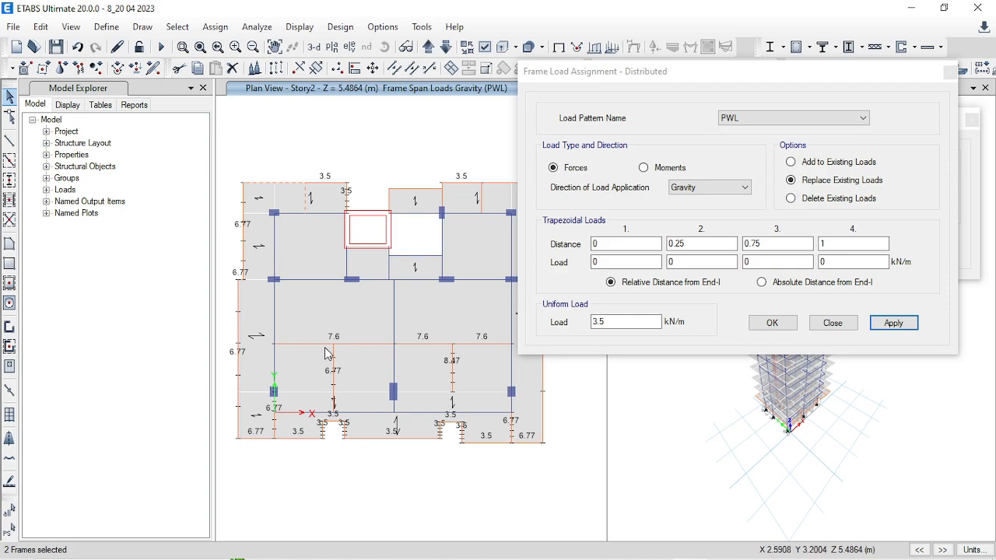
scroll(451, 382, "up", 4)
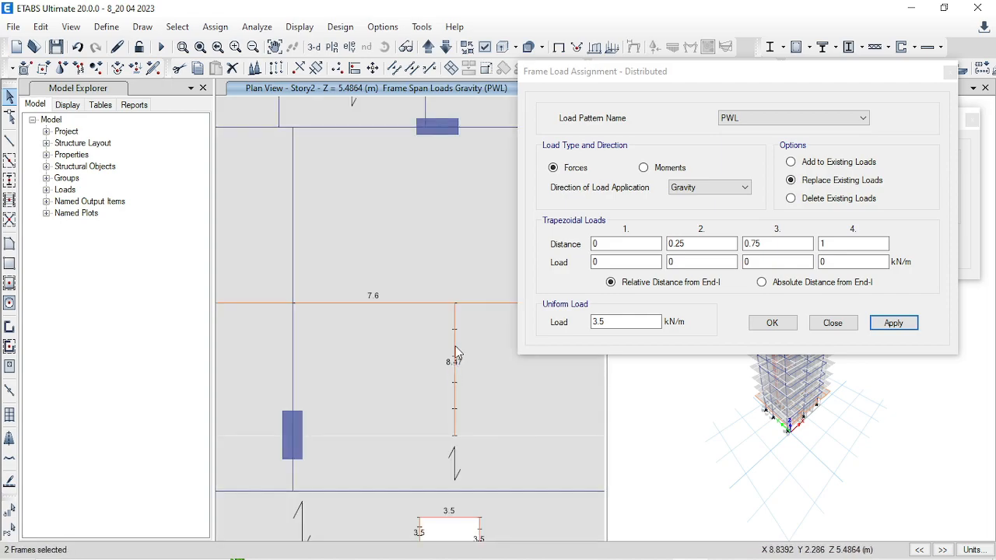
left_click(615, 323)
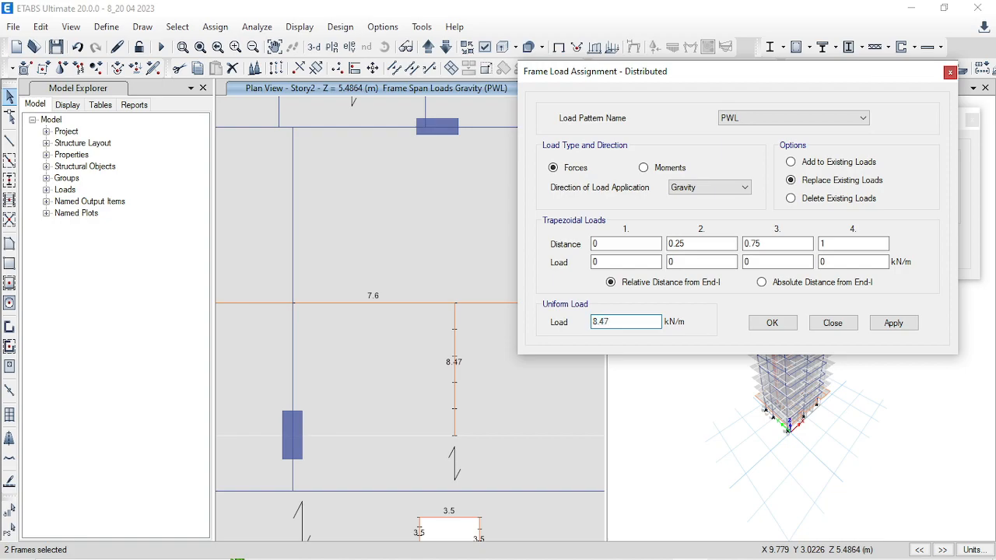
left_click(893, 322)
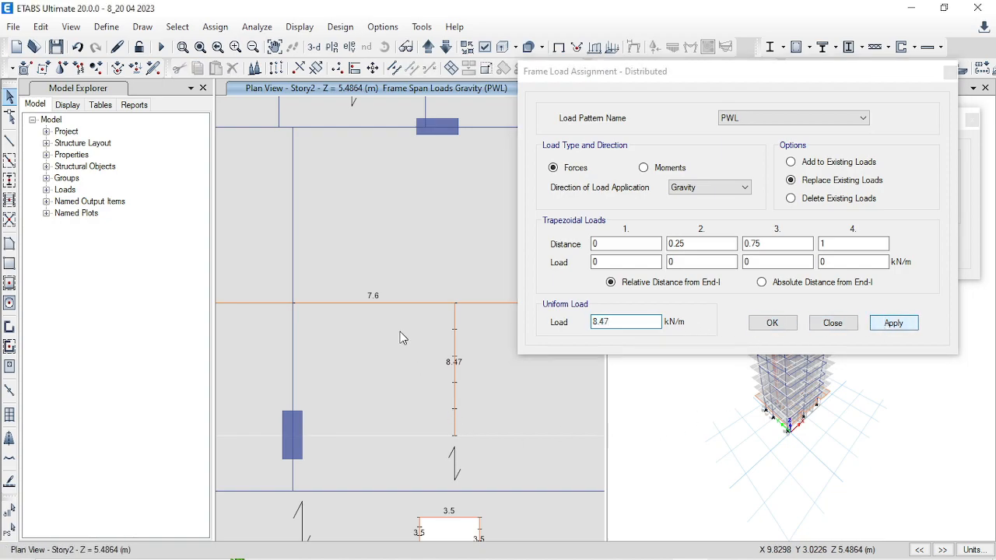
scroll(378, 311, "down", 3)
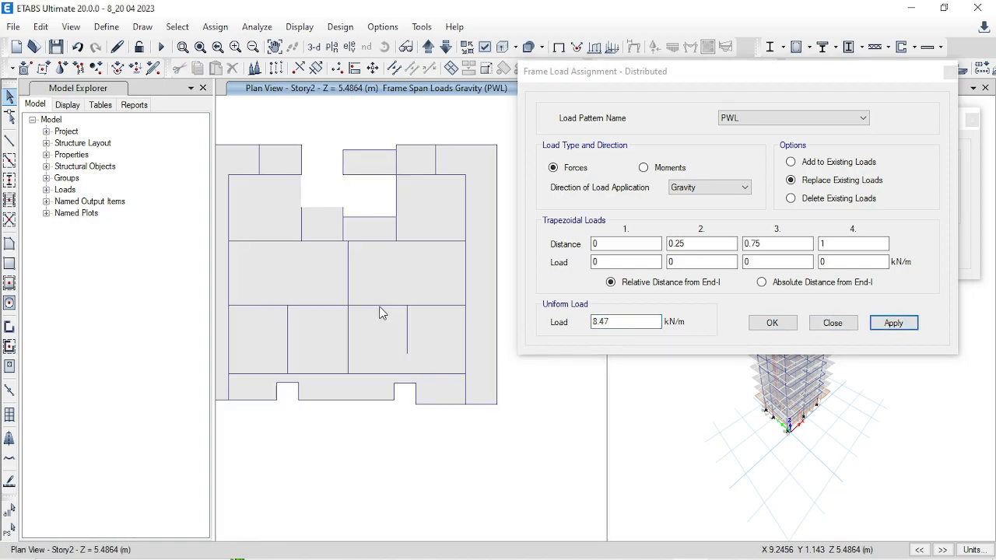
left_click(471, 147)
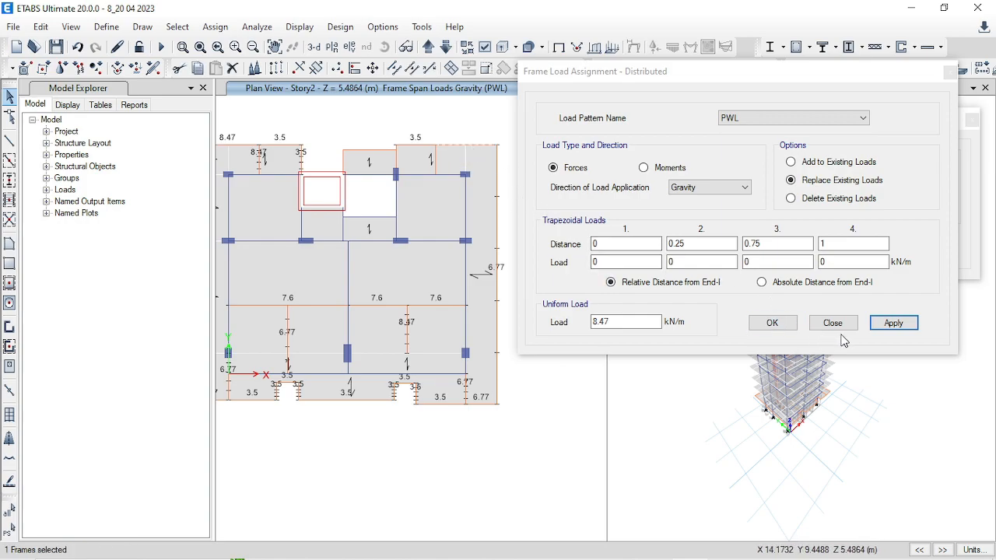
left_click(889, 327)
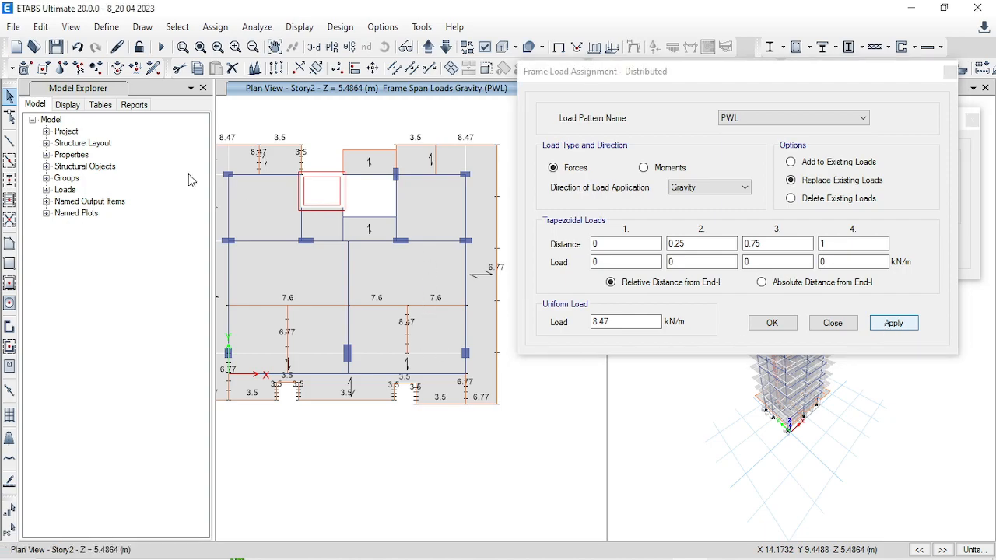
- Assign an 8.47 kN/m uniform PWL load to the two side edge frames of the small central slab above the opening
scroll(396, 156, "up", 3)
left_click(391, 184)
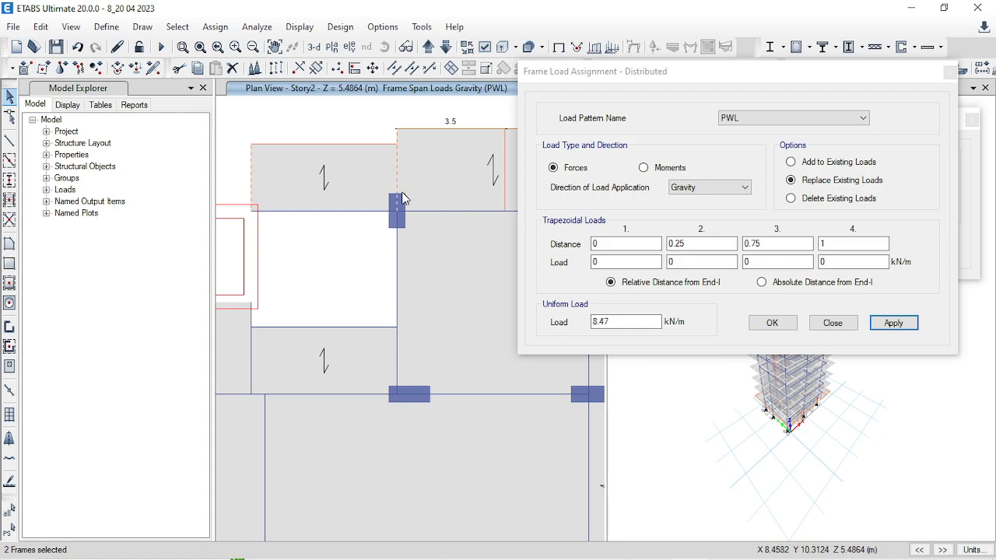
scroll(426, 251, "down", 3)
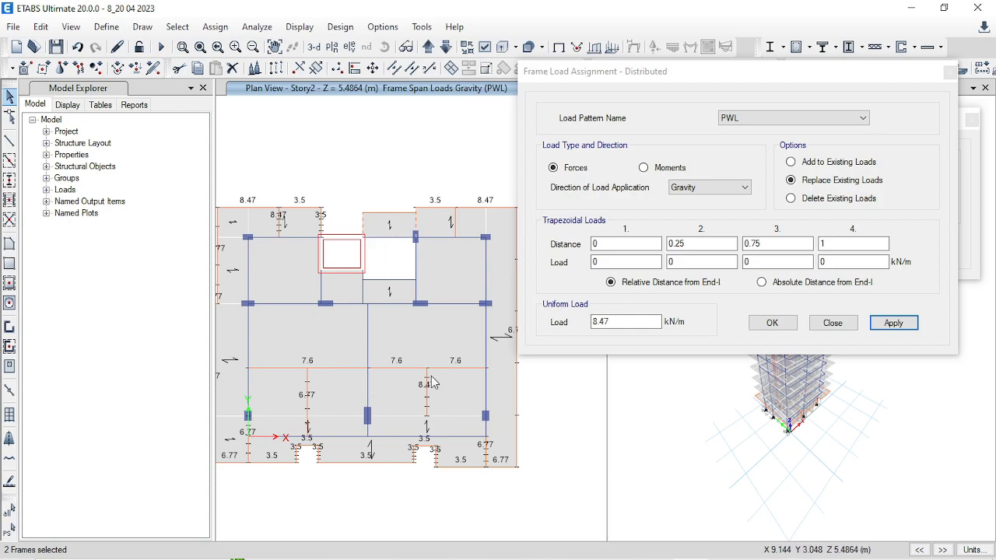
scroll(421, 391, "up", 3)
scroll(422, 391, "down", 3)
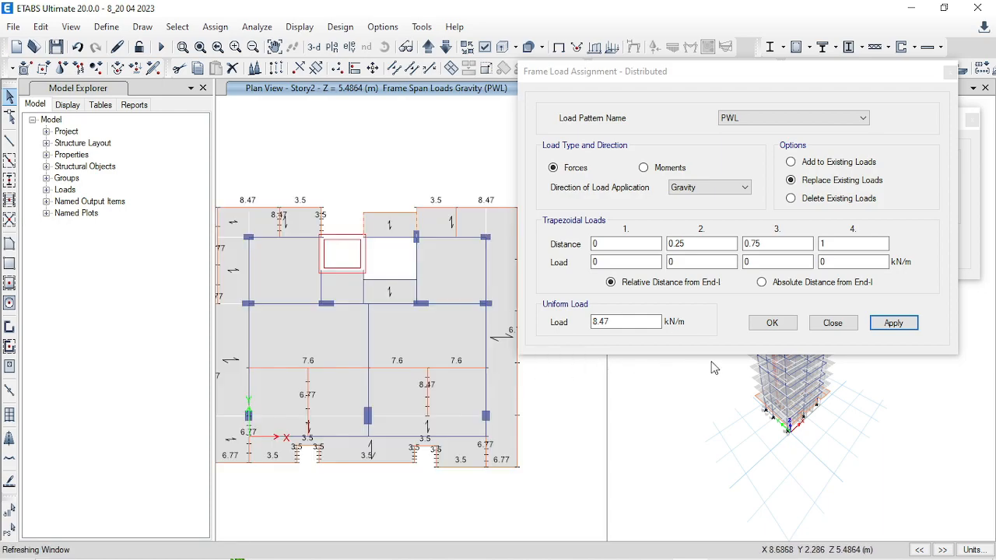
left_click(891, 323)
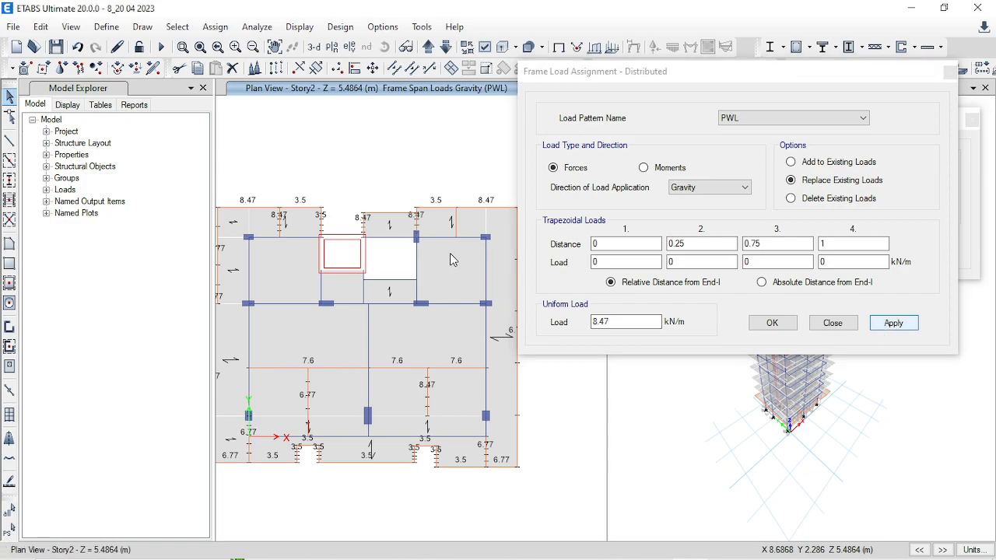
- Assign a 7.6 kN/m uniform PWL load to the top edge frame of the small central slab and close the open dialogs
left_click(402, 219)
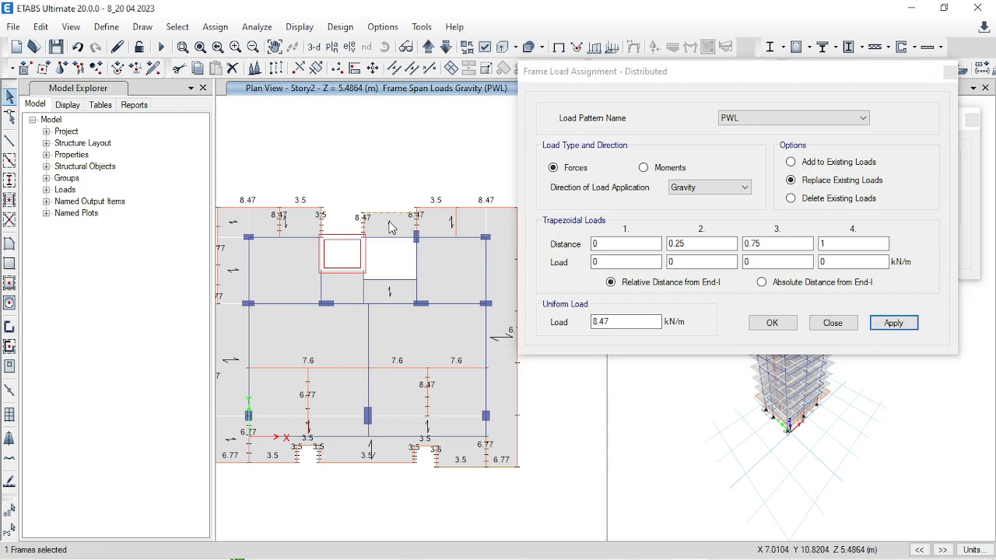
left_click(643, 325)
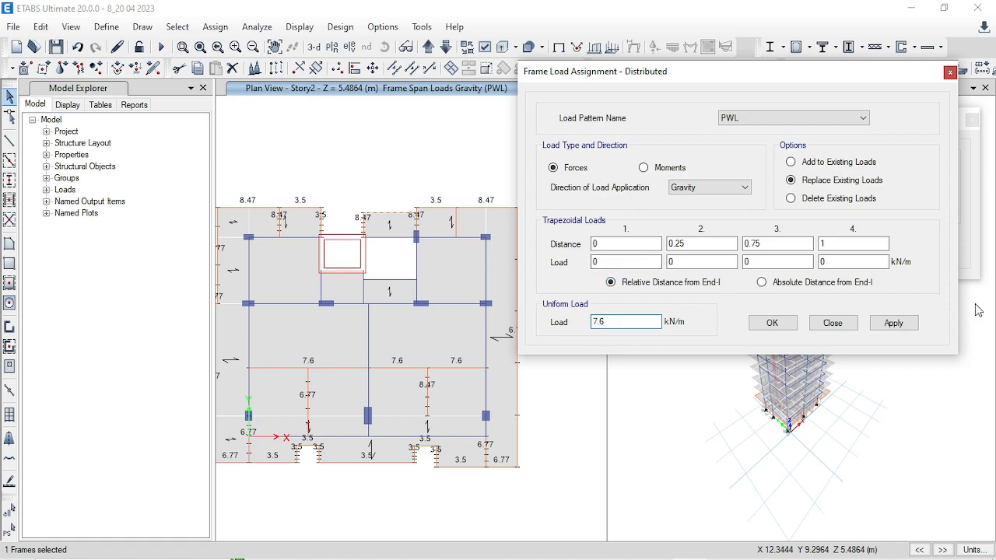
left_click(884, 332)
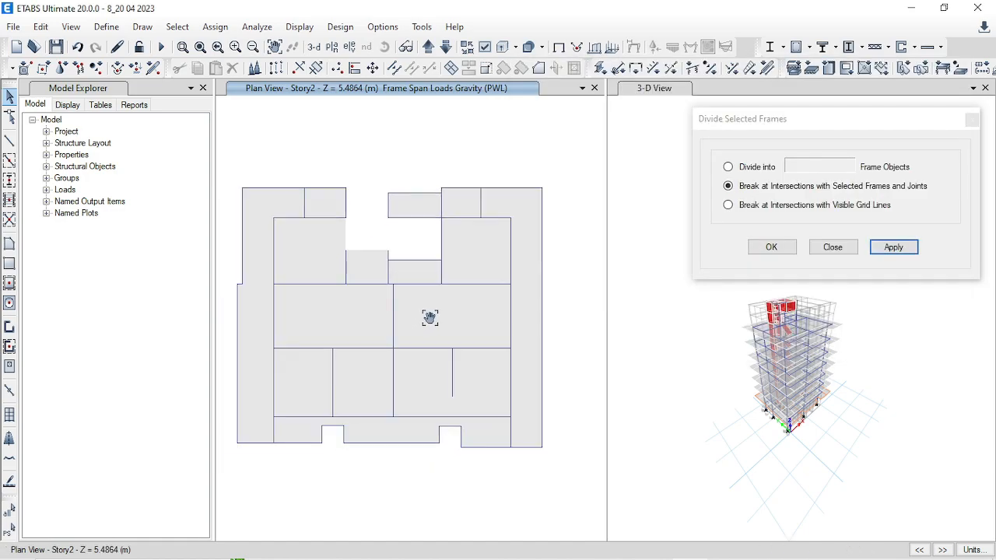
left_click(793, 253)
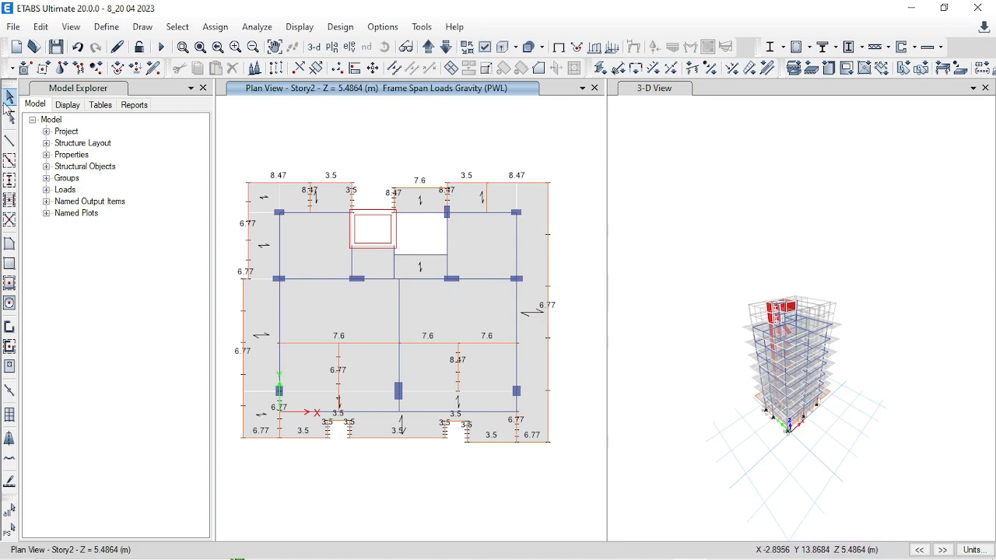
- Save the model and show the undeformed shape in the Story2 plan view
left_click(57, 49)
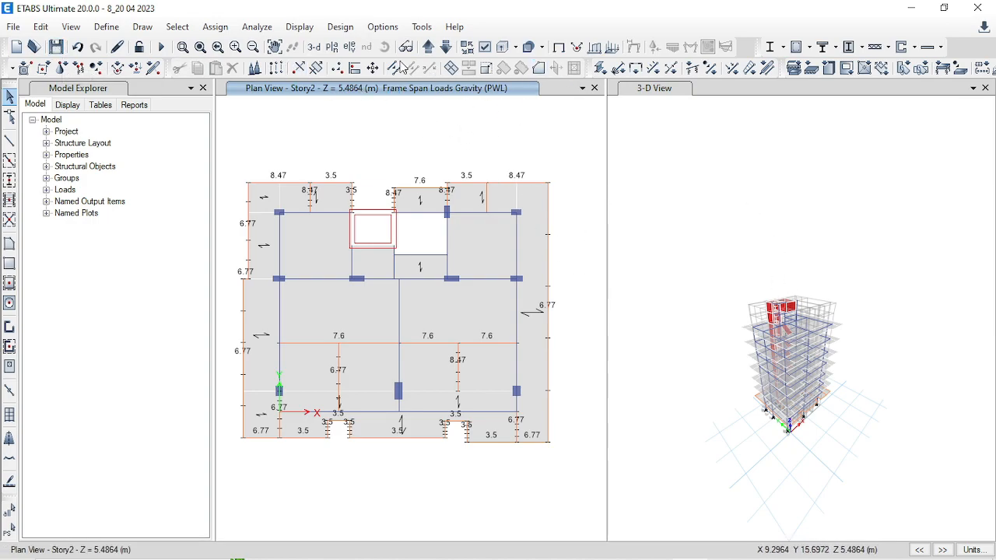
scroll(778, 350, "up", 4)
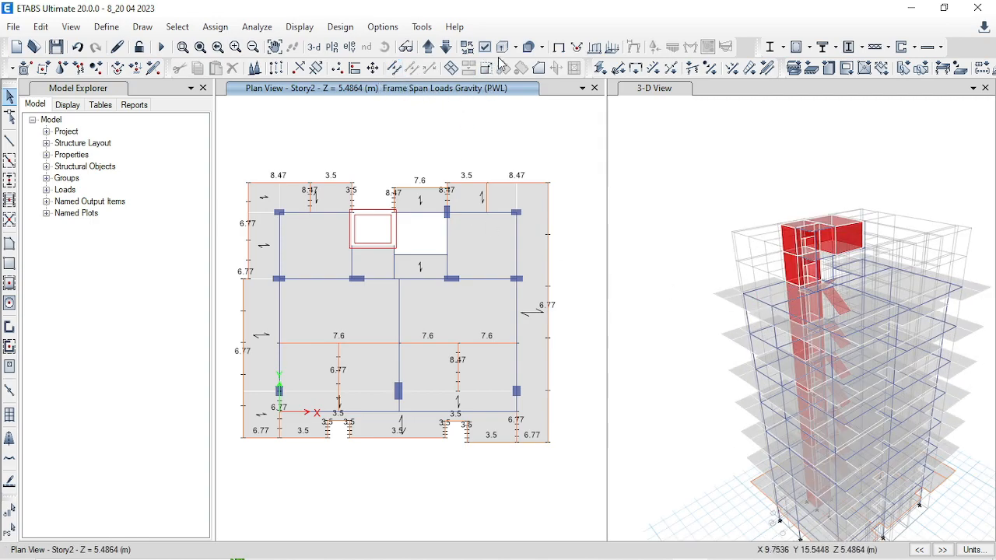
left_click(559, 48)
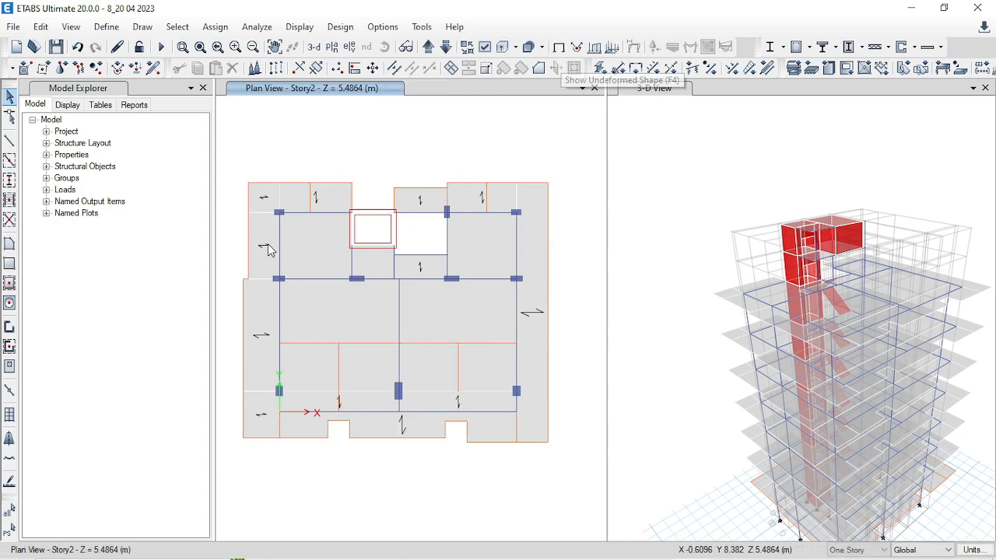
left_click(310, 344)
left_click(340, 362)
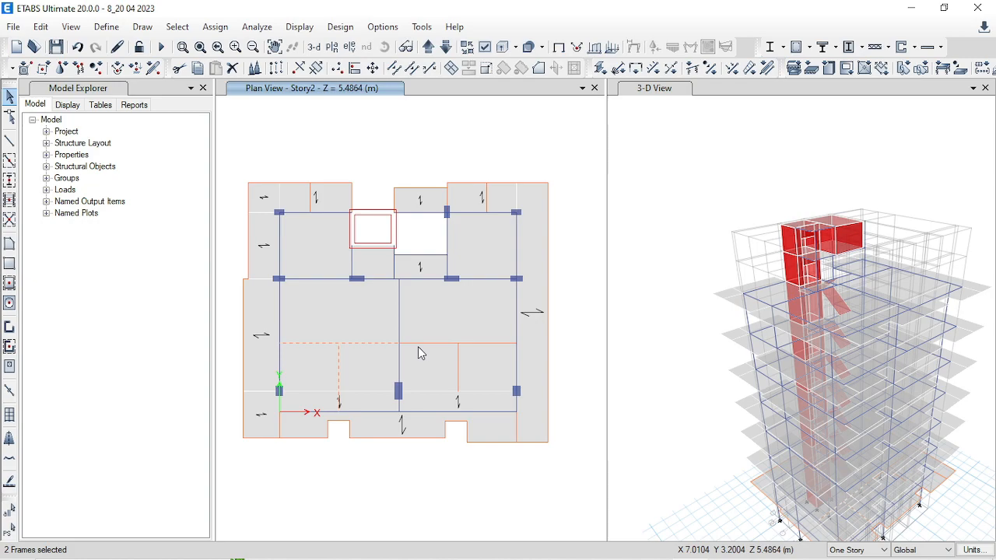
left_click(572, 266)
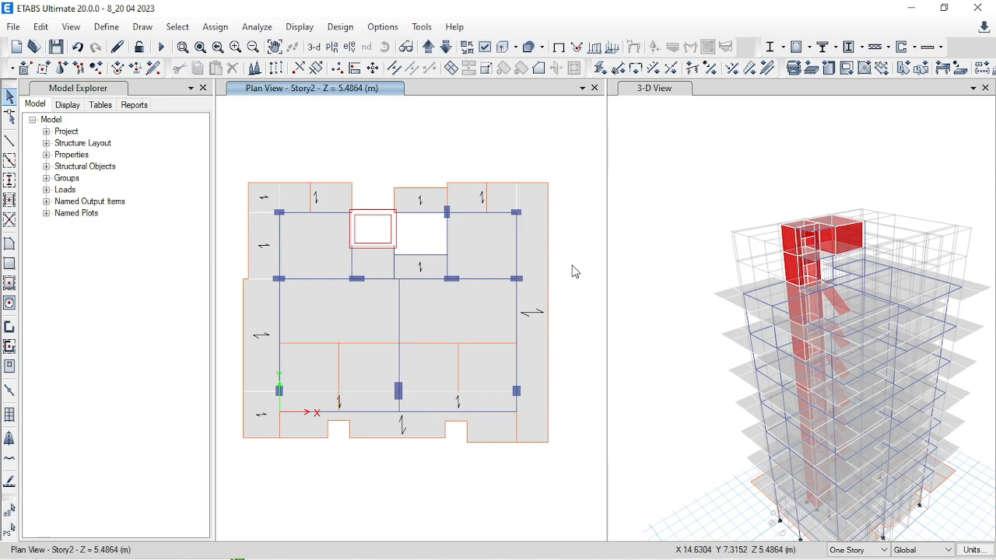
- Select all null lines in the model by object type
middle_click_drag(765, 277, 735, 208)
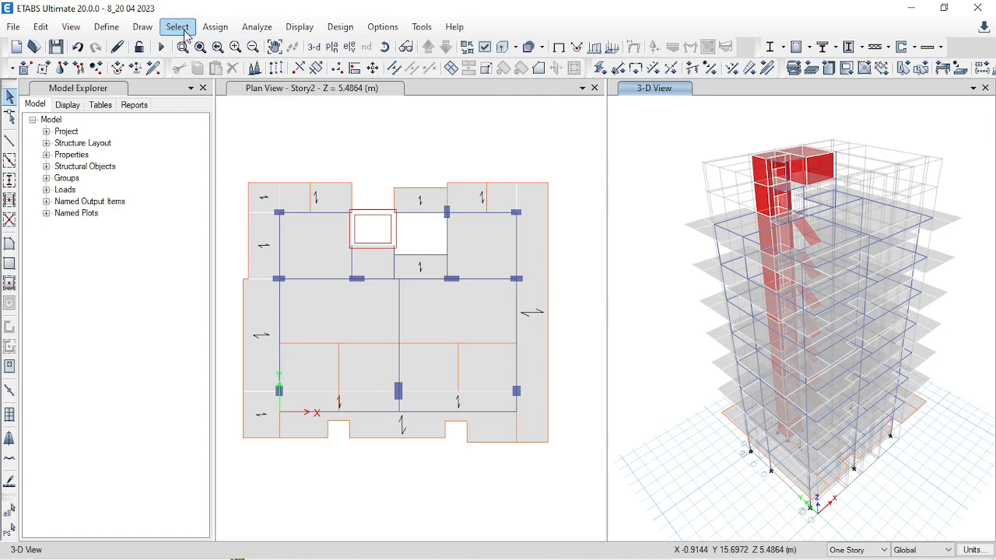
left_click(185, 32)
mouse_move(196, 48)
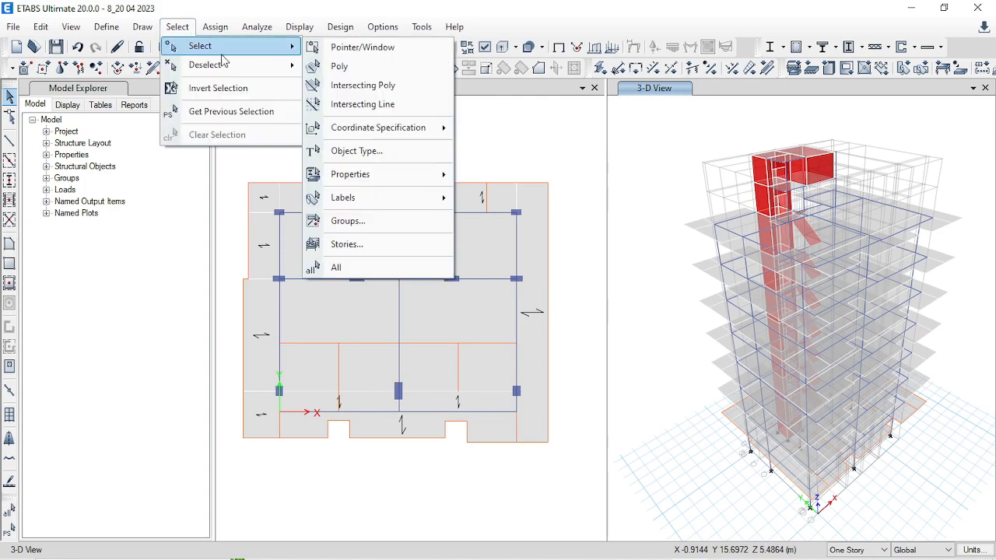
left_click(395, 154)
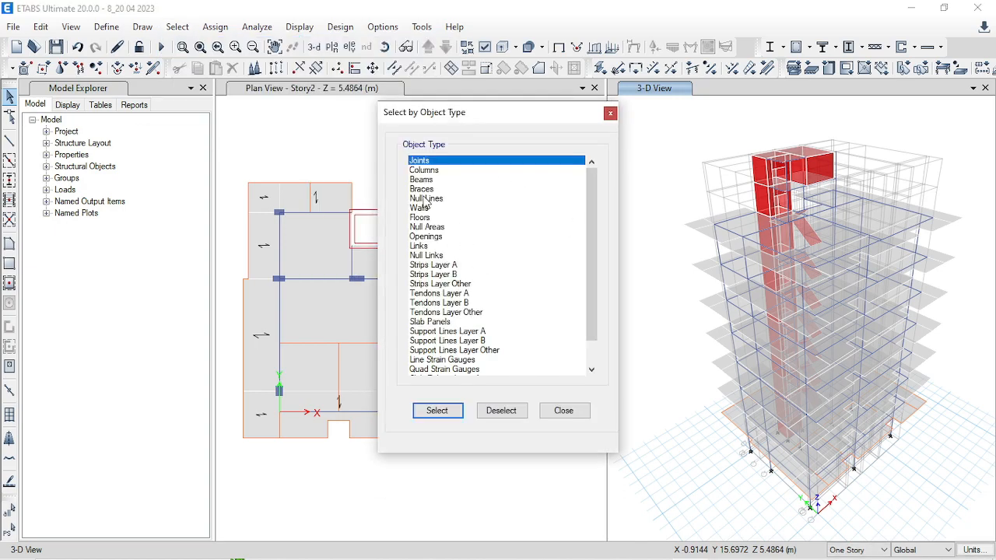
left_click(424, 199)
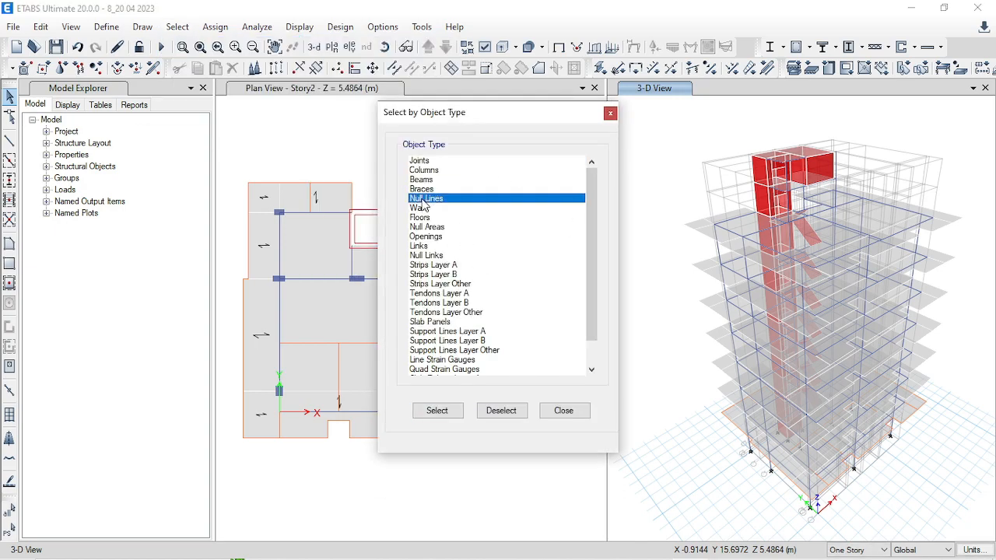
left_click(438, 410)
left_click(563, 411)
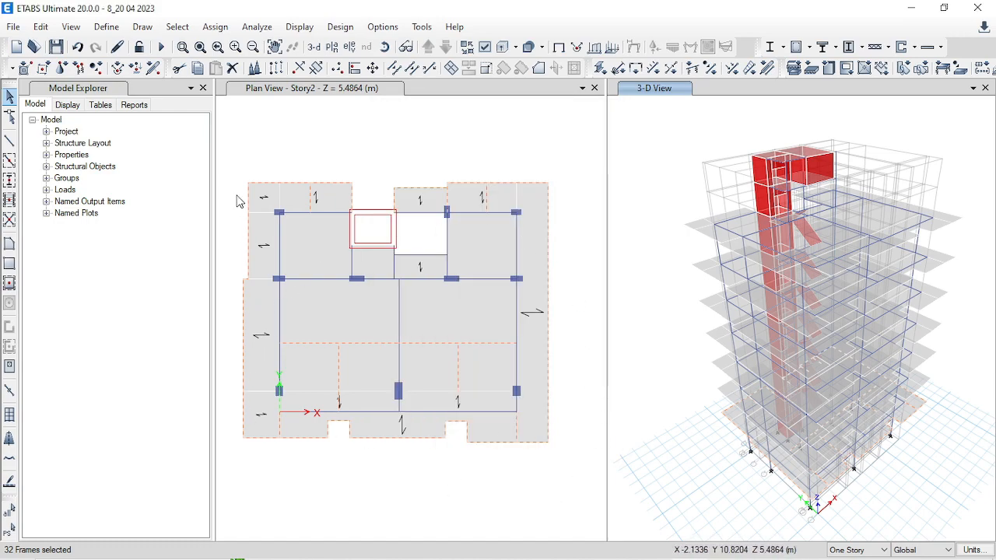
- Replicate the selected null lines on Story3 through Story7
left_click(276, 69)
left_click(813, 154)
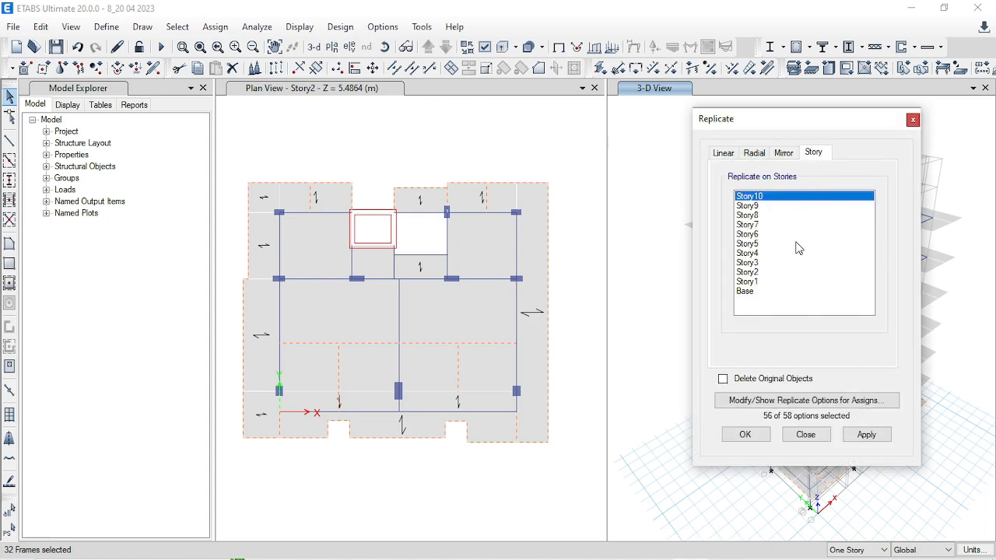
left_click(757, 263)
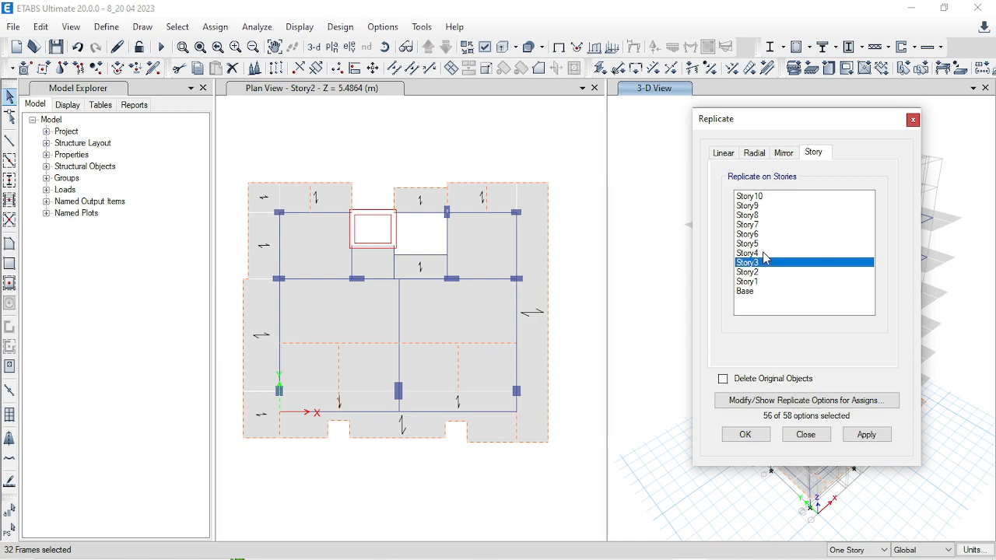
left_click_drag(762, 253, 767, 222)
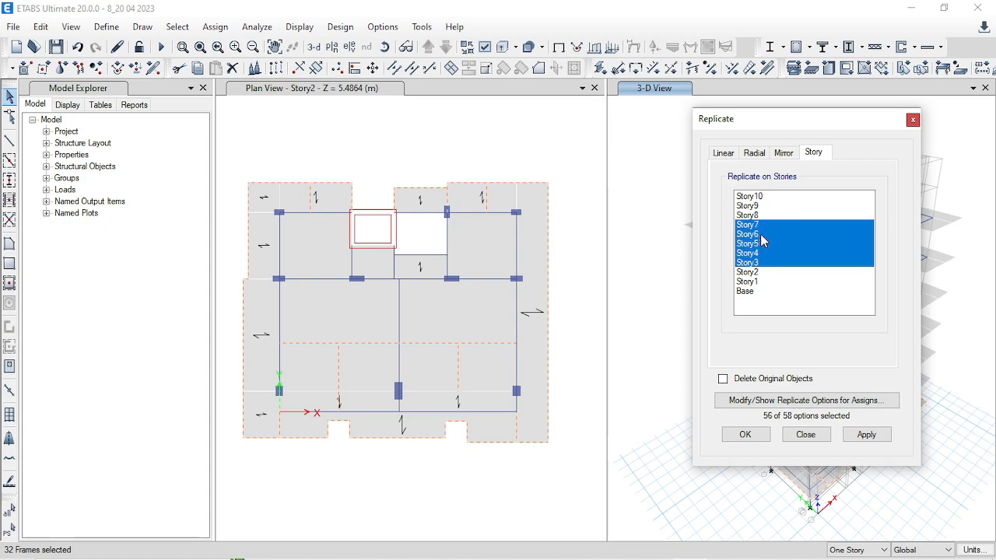
left_click(866, 434)
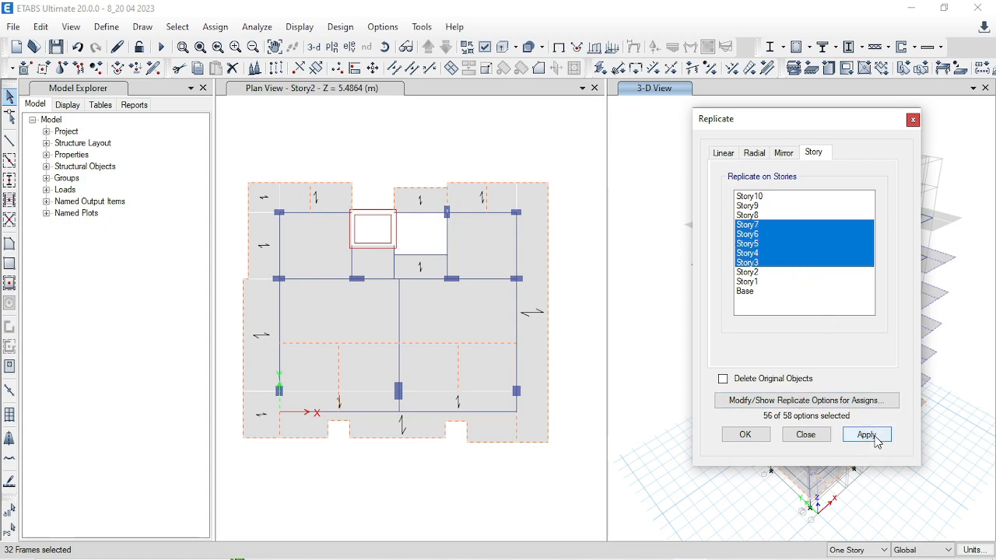
left_click(745, 435)
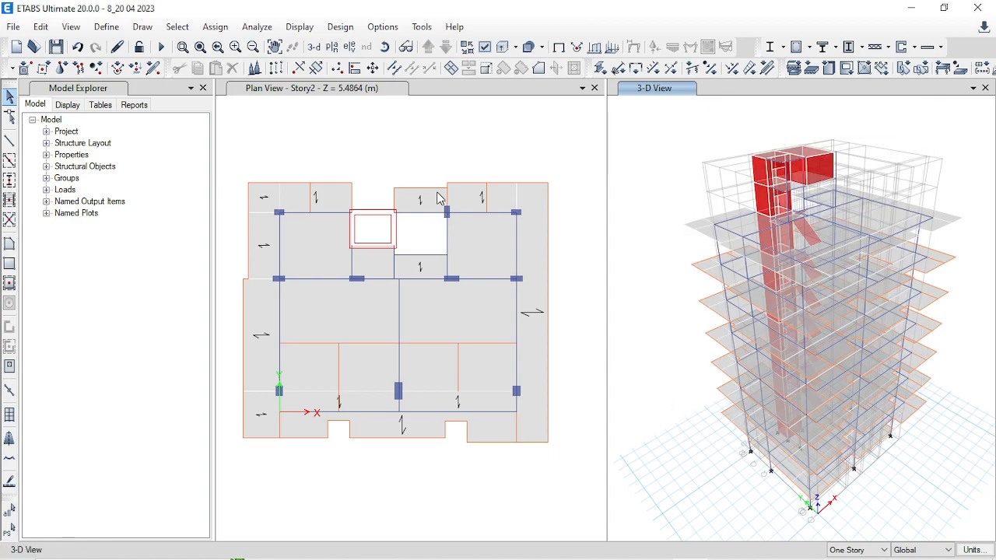
- Check the PWL loads of the replicated interior wall frame and of a slab edge frame on Story3
left_click(422, 155)
left_click(427, 50)
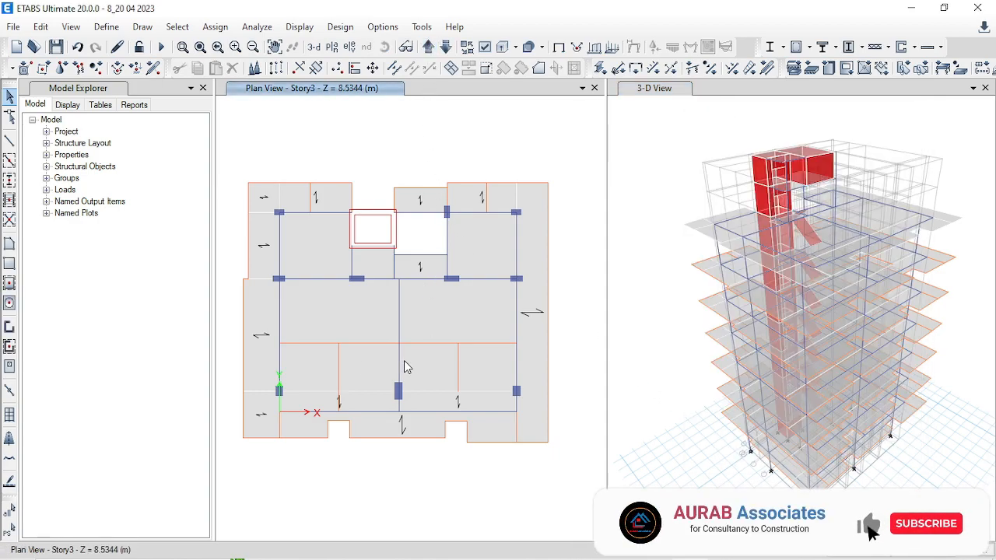
left_click(359, 344)
right_click(358, 345)
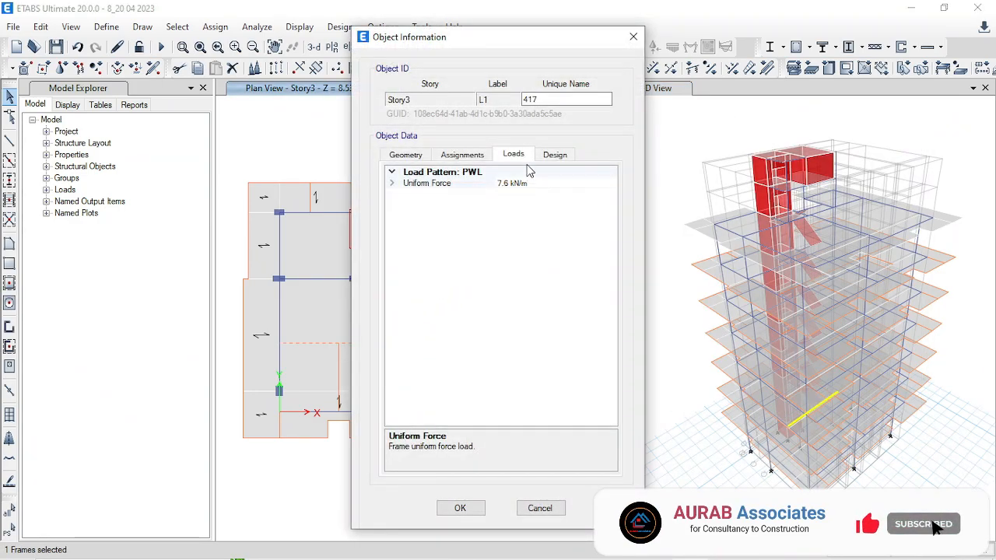
key("Escape")
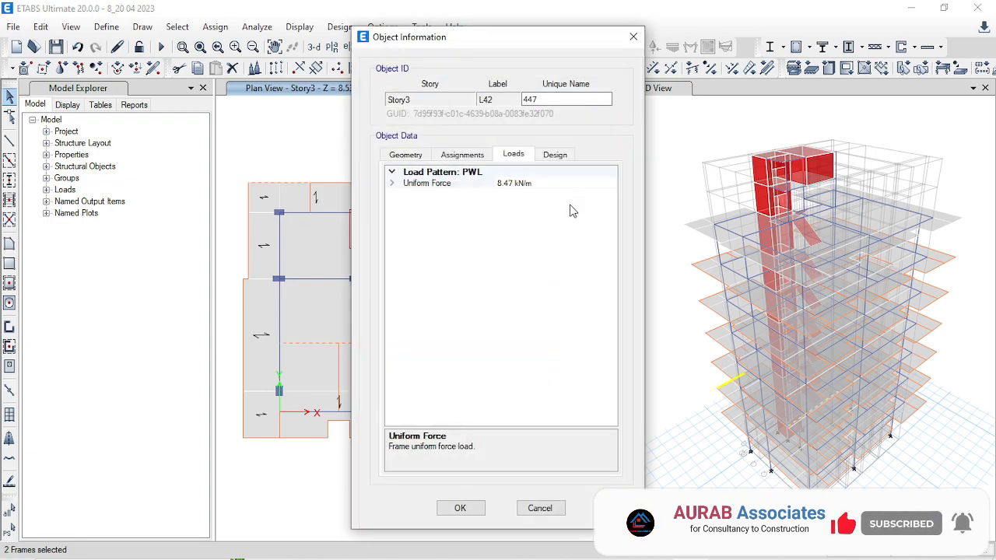
key("Escape")
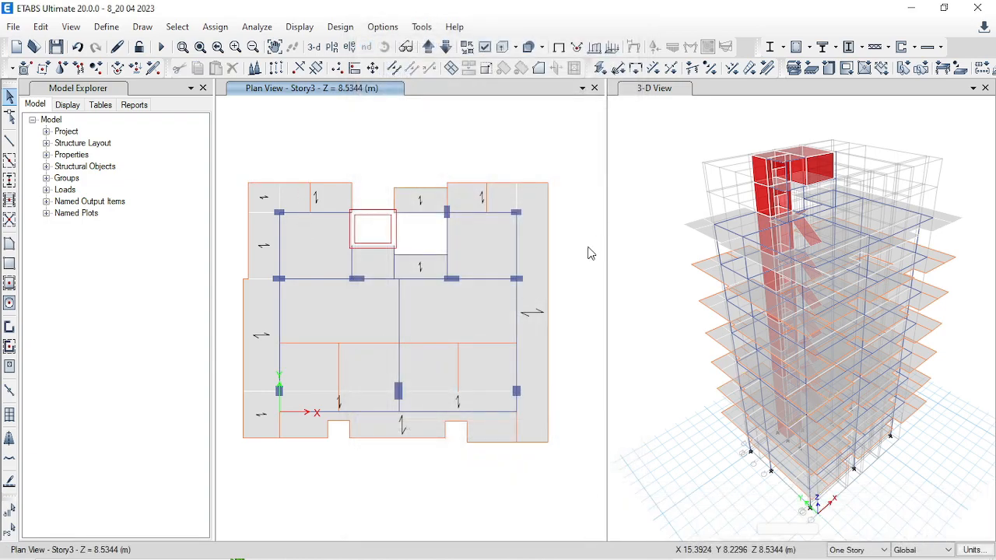
- Return the plan view to Story2 and set the story option to All Stories
left_click(449, 45)
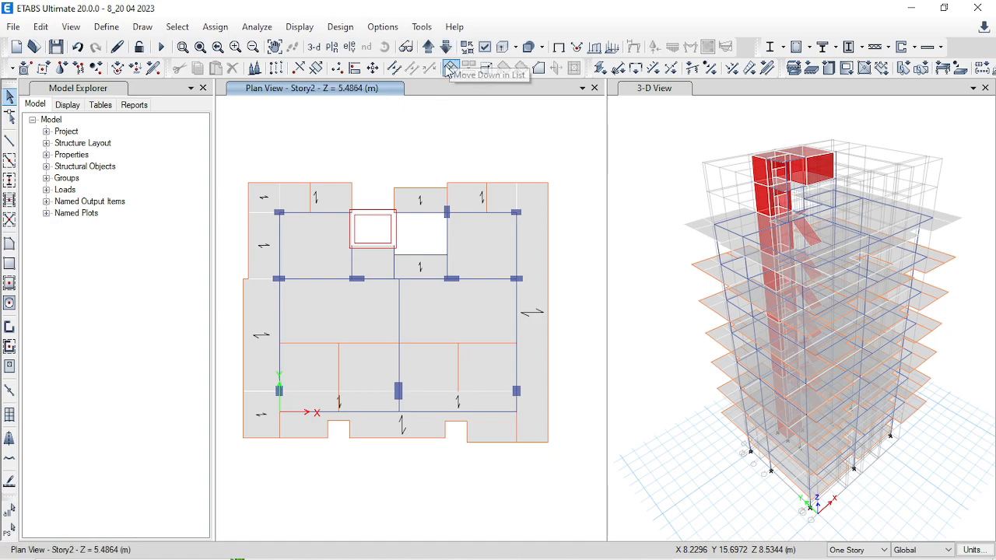
left_click(870, 549)
left_click(860, 529)
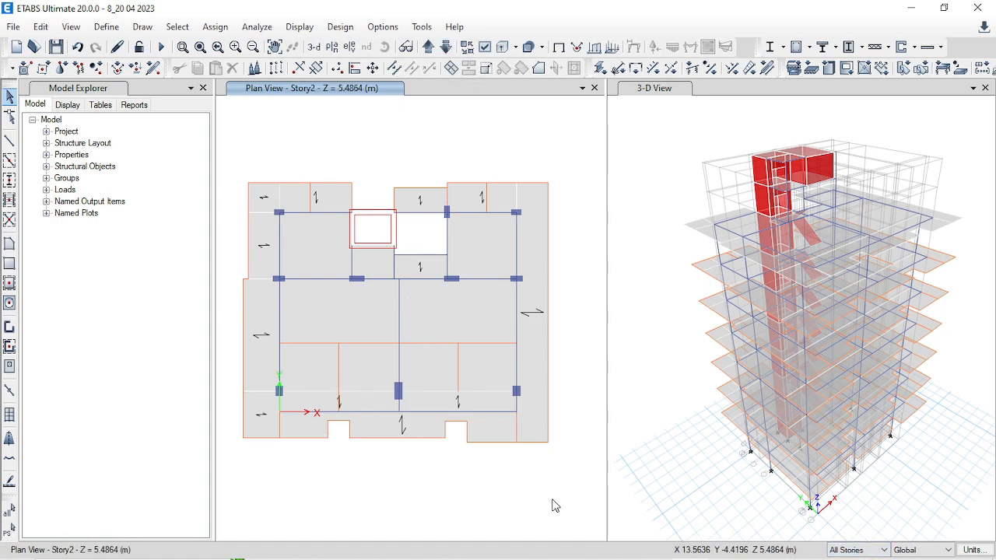
left_click(307, 259)
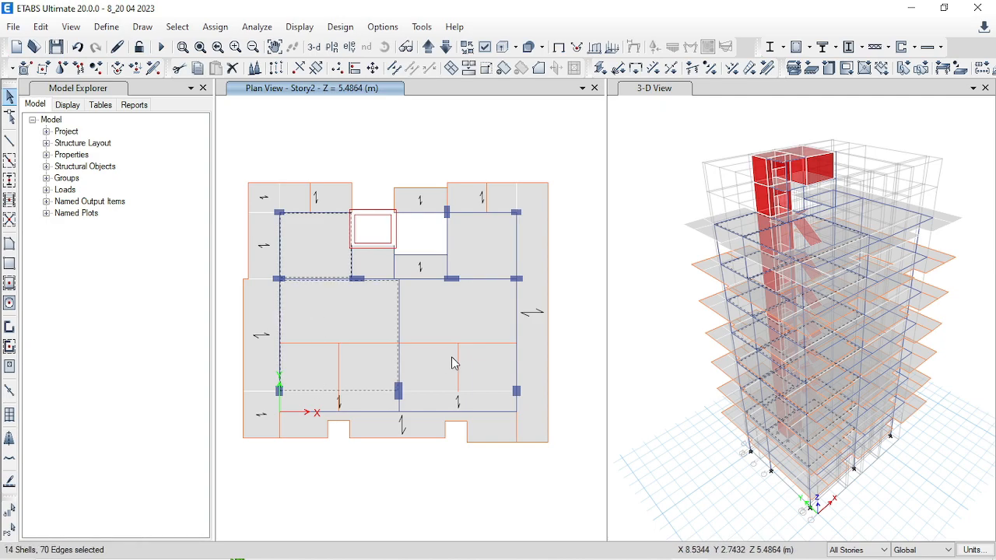
left_click(489, 231)
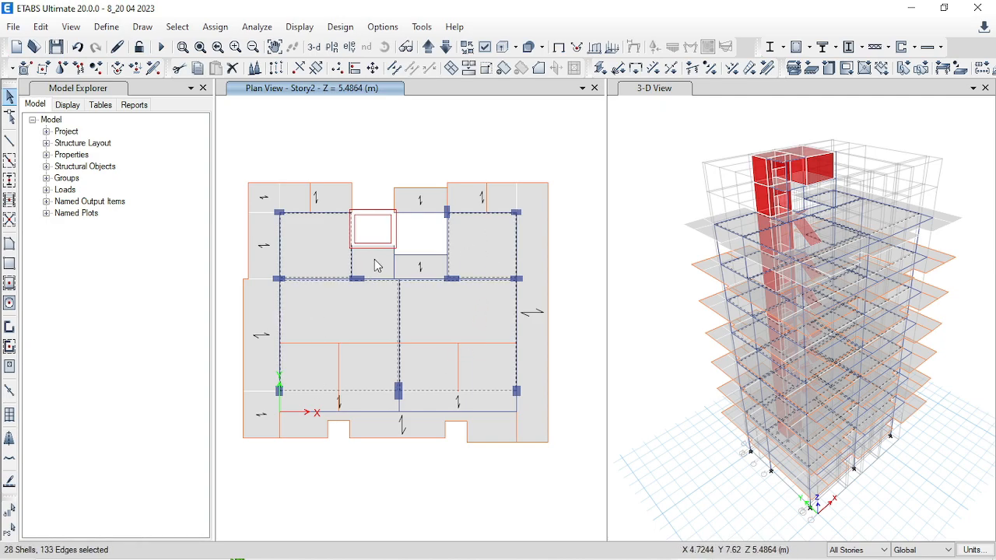
scroll(371, 269, "up", 3)
scroll(372, 266, "down", 3)
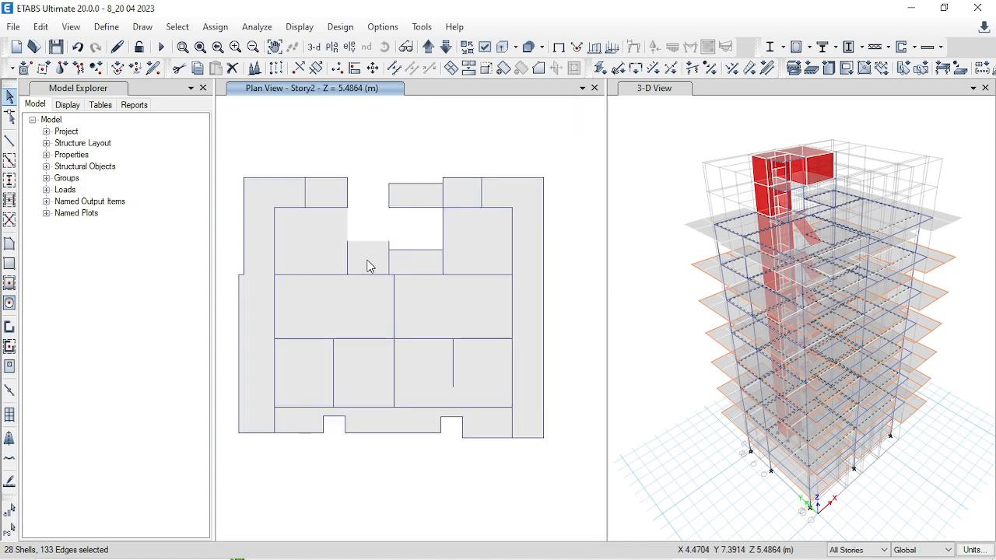
left_click(269, 198)
left_click(290, 199)
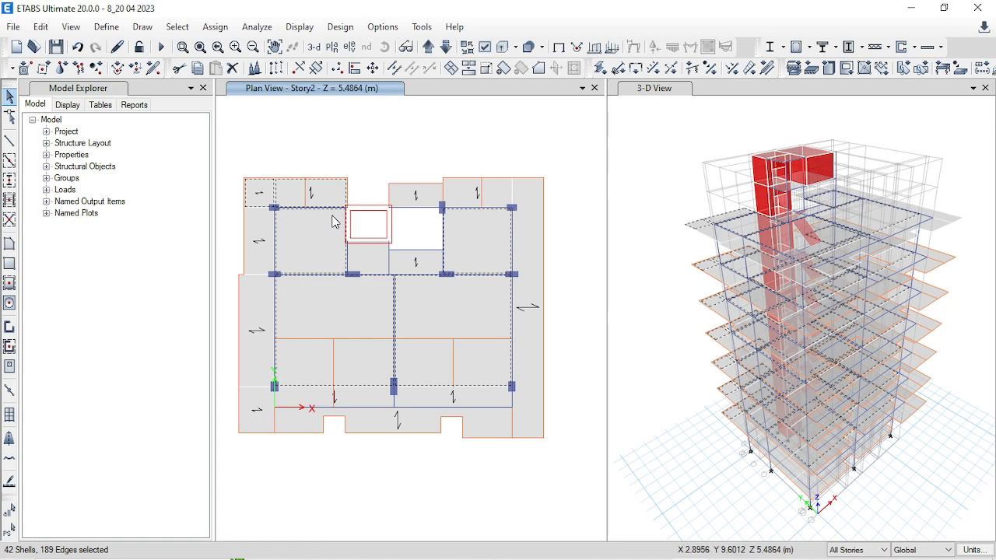
scroll(333, 202, "up", 3)
scroll(361, 240, "down", 3)
key("ctrl+q")
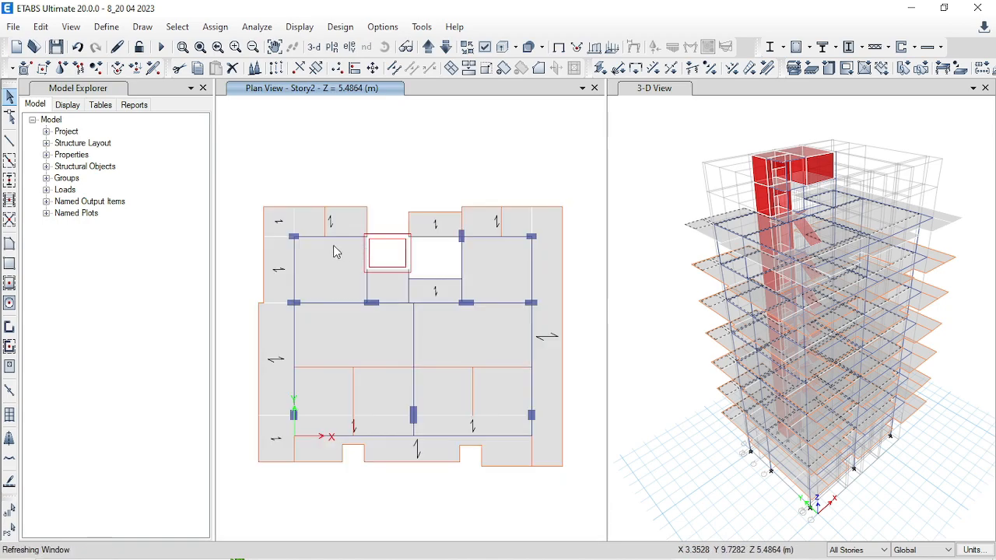
- Divide the upper-left edge slab panel beside the core at its intersection with the selected wall-line frame on all stories
scroll(340, 217, "up", 3)
left_click(339, 221)
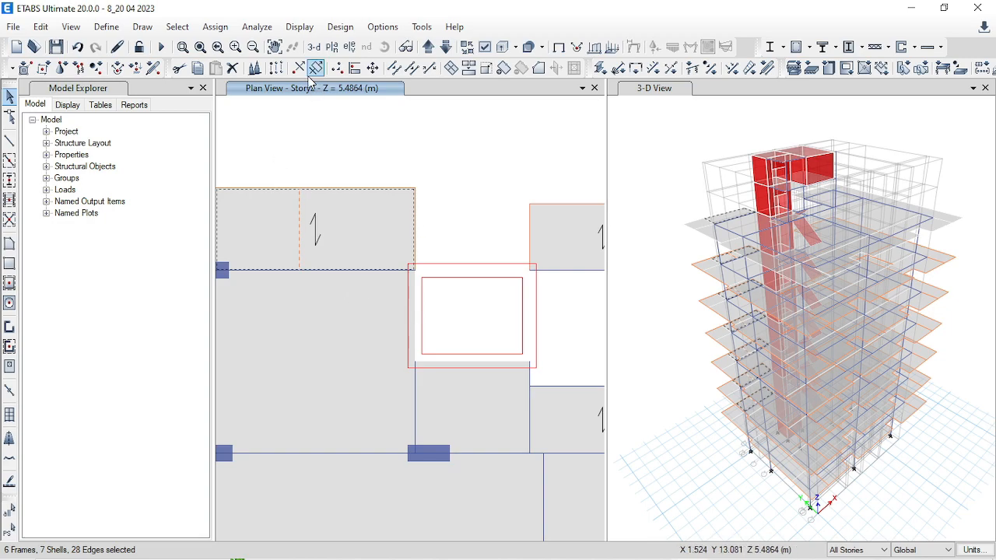
left_click(452, 68)
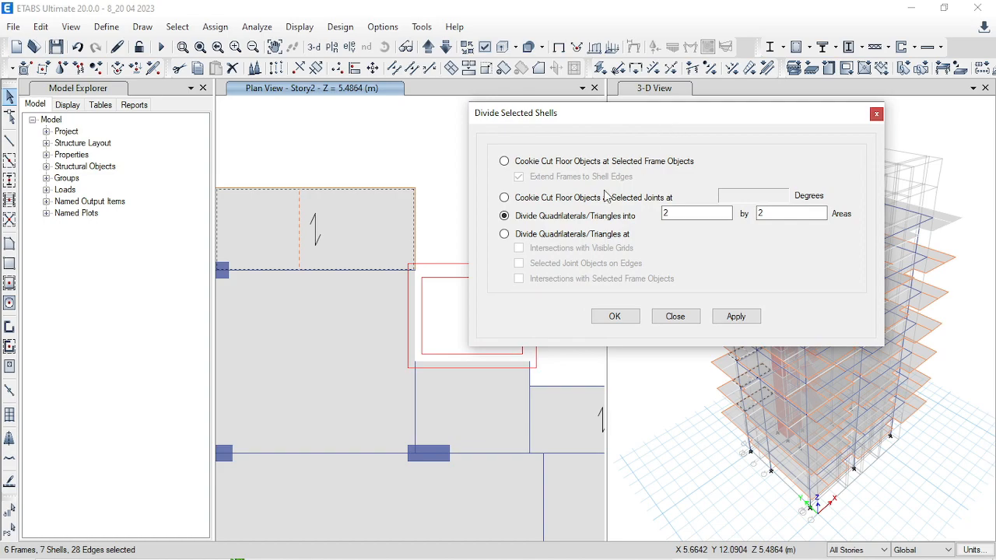
left_click(575, 234)
left_click(552, 281)
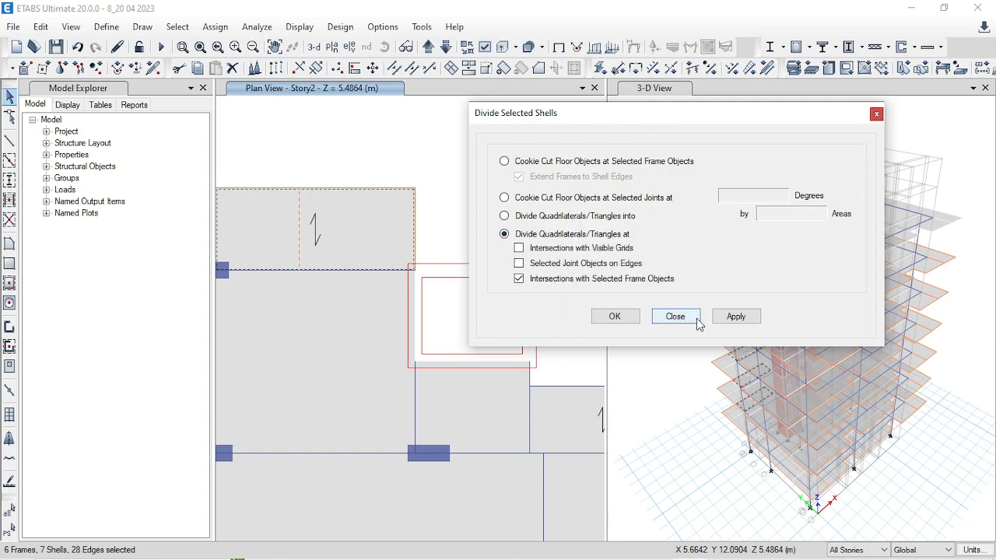
left_click(737, 317)
left_click(611, 317)
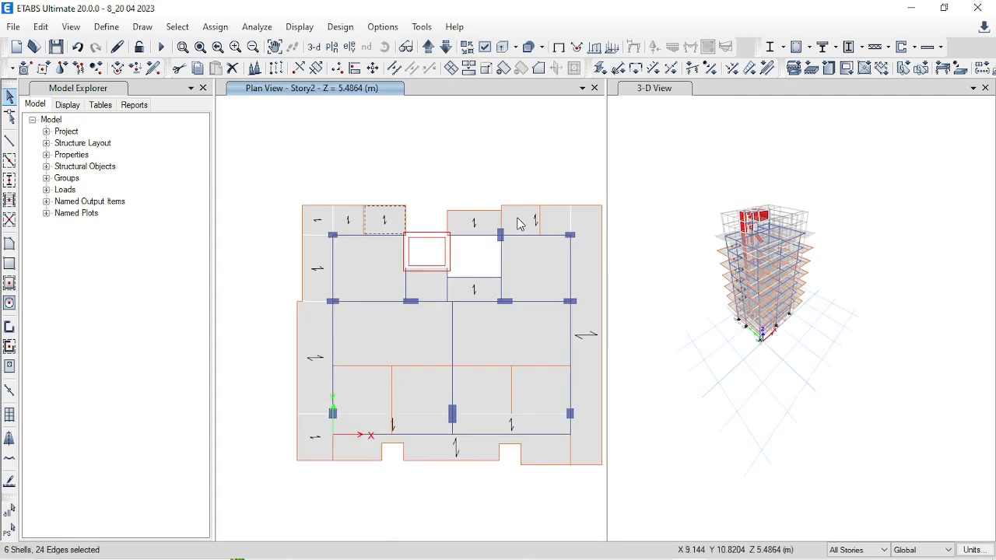
- Divide the upper-right edge slab panel at its intersection with the selected wall-line frame on all stories
scroll(466, 228, "up", 5)
left_click(451, 225)
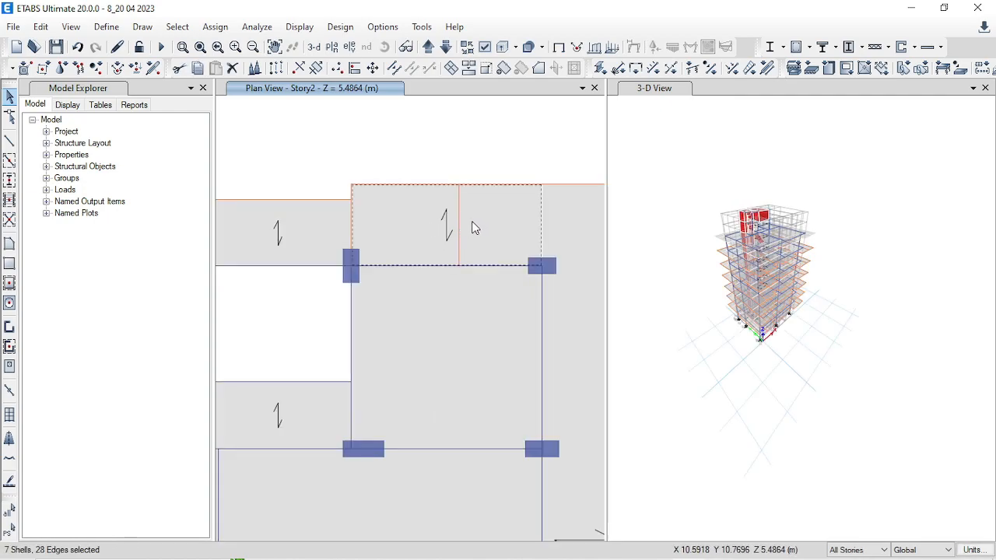
left_click(458, 224)
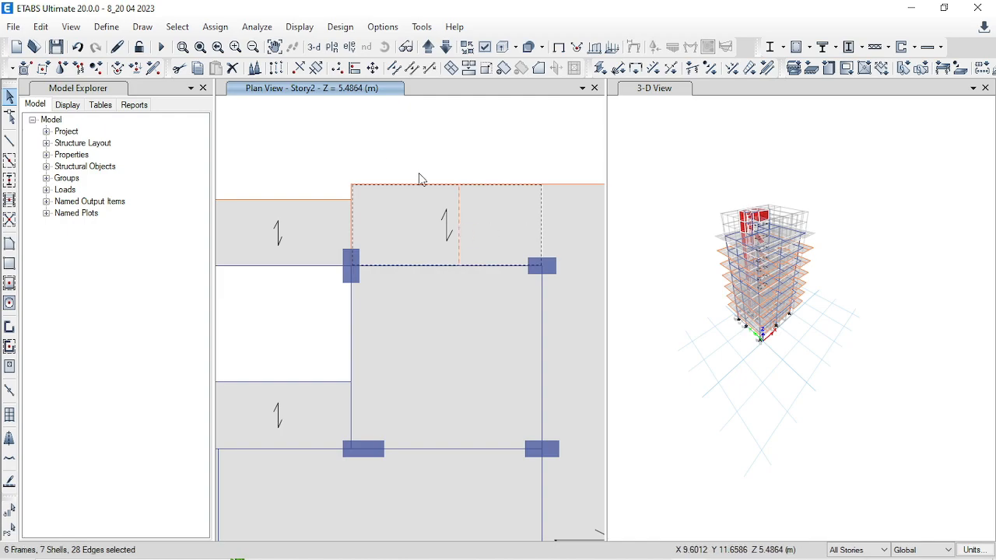
left_click(453, 72)
left_click(734, 315)
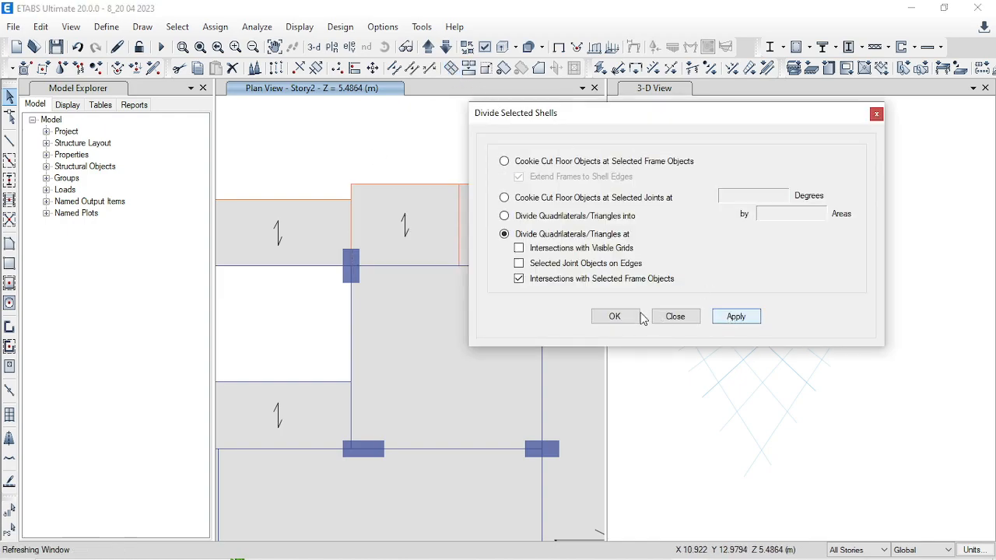
left_click(621, 318)
scroll(531, 187, "down", 4)
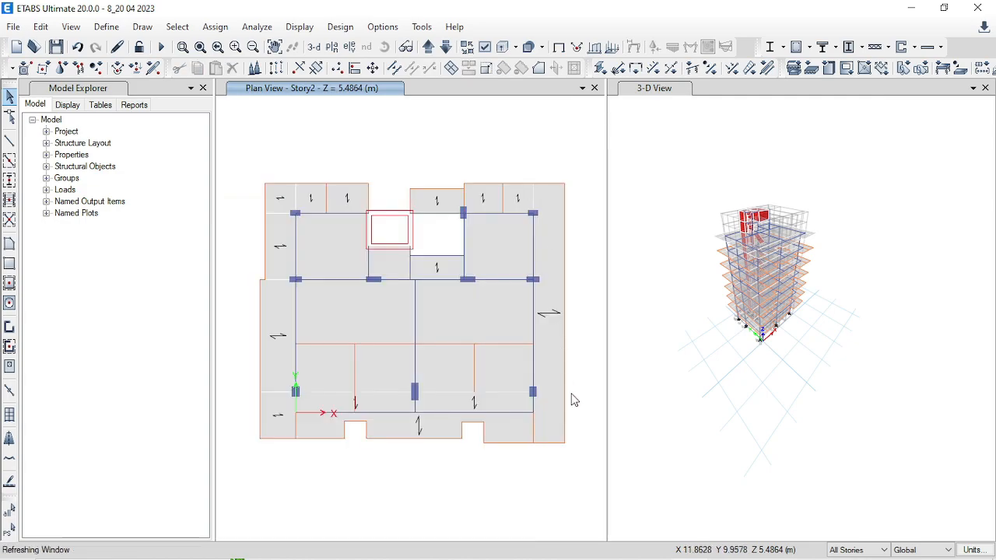
scroll(508, 427, "up", 4)
scroll(559, 372, "down", 4)
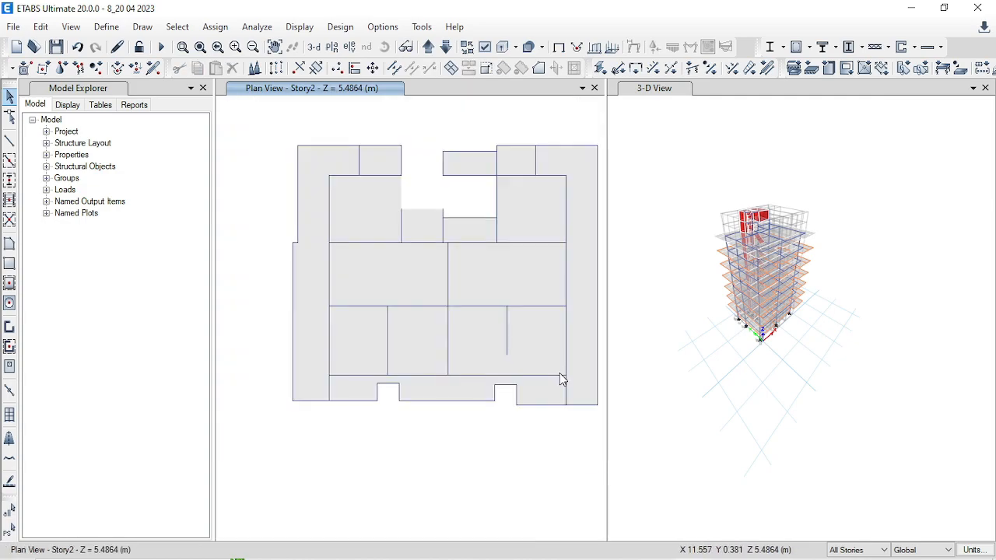
- Select the interior slab panels between the beams on all stories, leaving out the core and stair landing panels
left_click(456, 402)
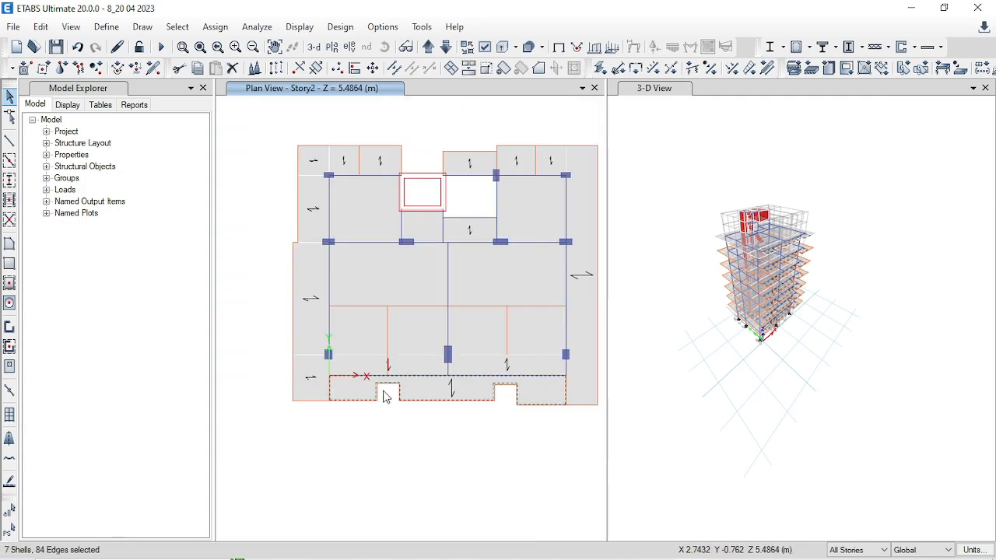
left_click(379, 214)
left_click(376, 315)
left_click(384, 365)
left_click(486, 365)
left_click(488, 340)
left_click(530, 221)
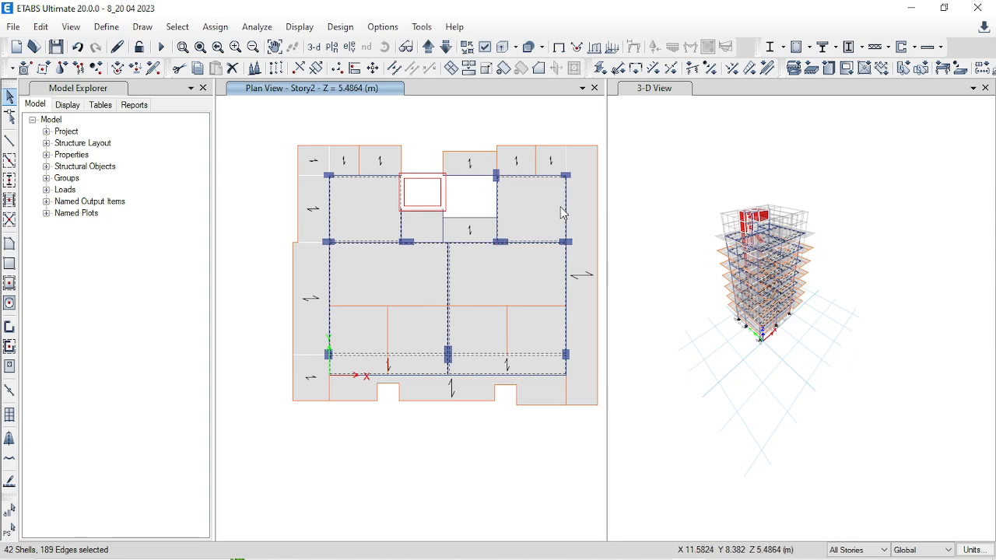
- Add the slab panels along the plan's left and right edges and the adjoining small upper panels to the selection
left_click(312, 165)
left_click(314, 208)
left_click(309, 293)
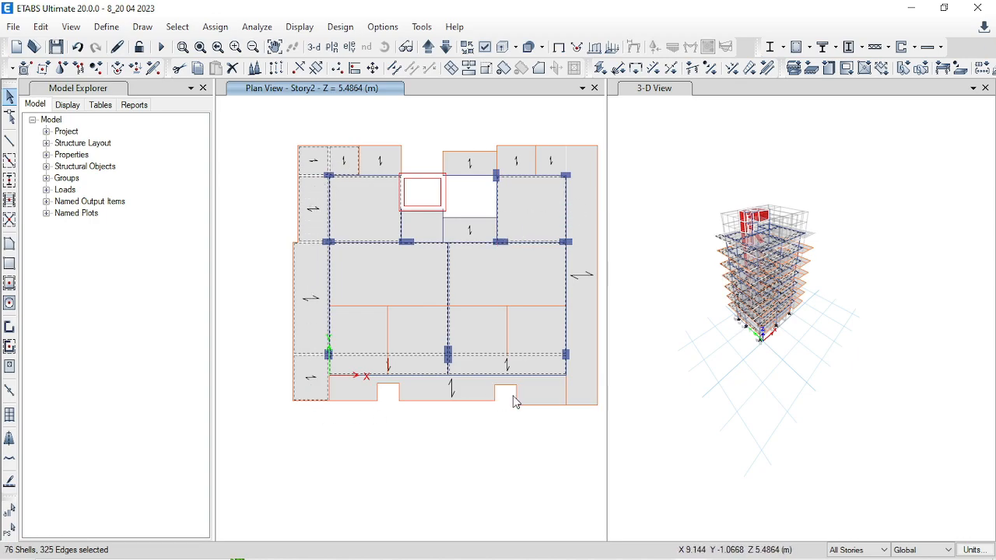
left_click(587, 267)
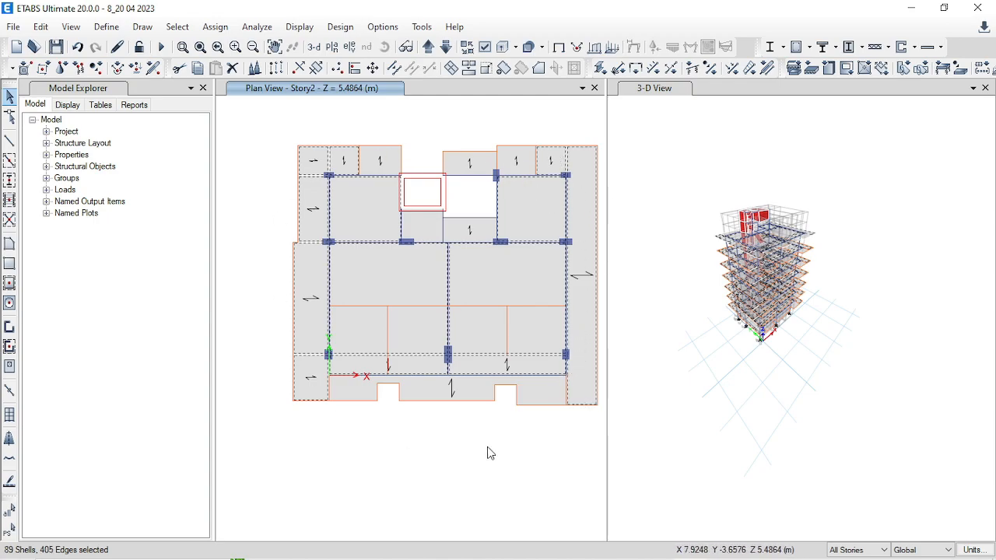
- Look through the page open in Microsoft Edge and return to ETABS
mouse_move(334, 558)
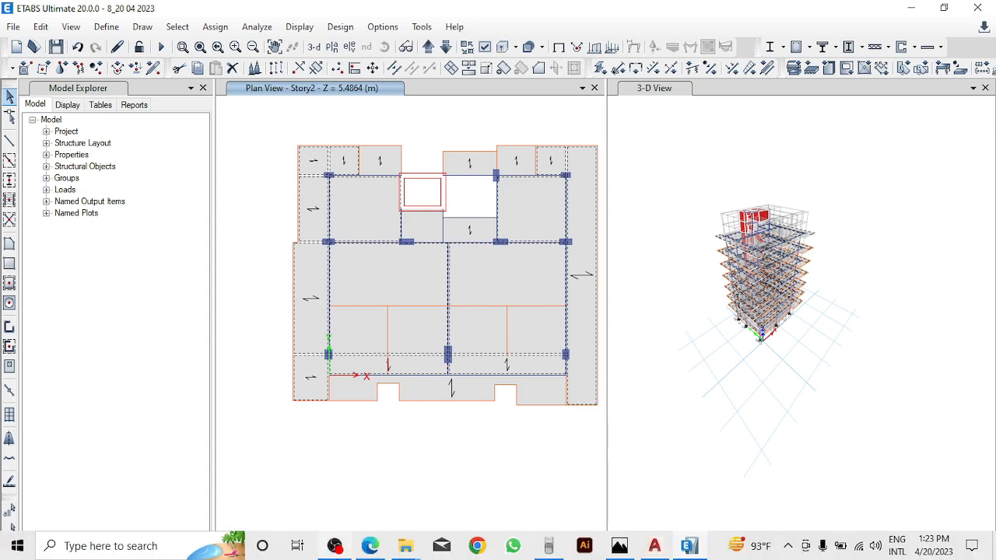
left_click(371, 545)
scroll(480, 414, "down", 10)
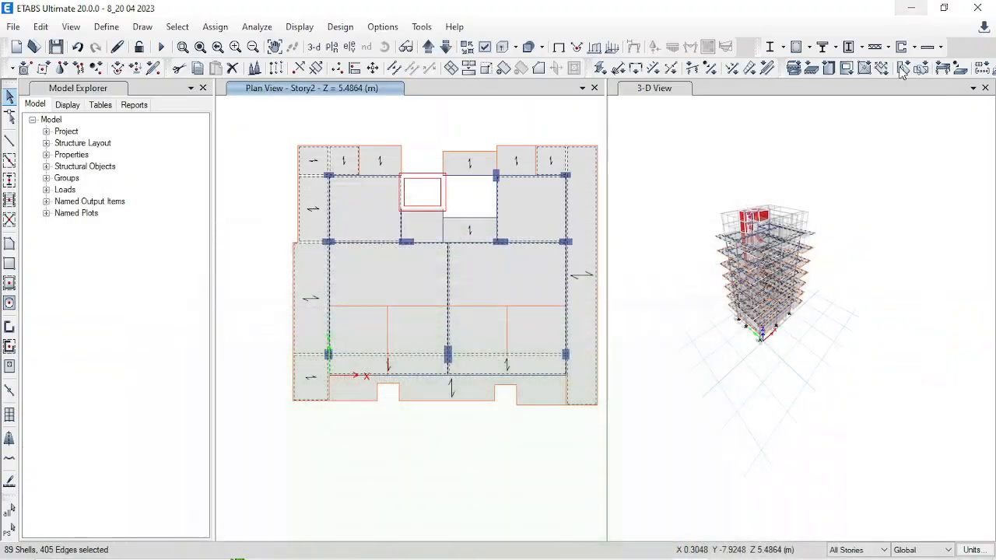
left_click(911, 11)
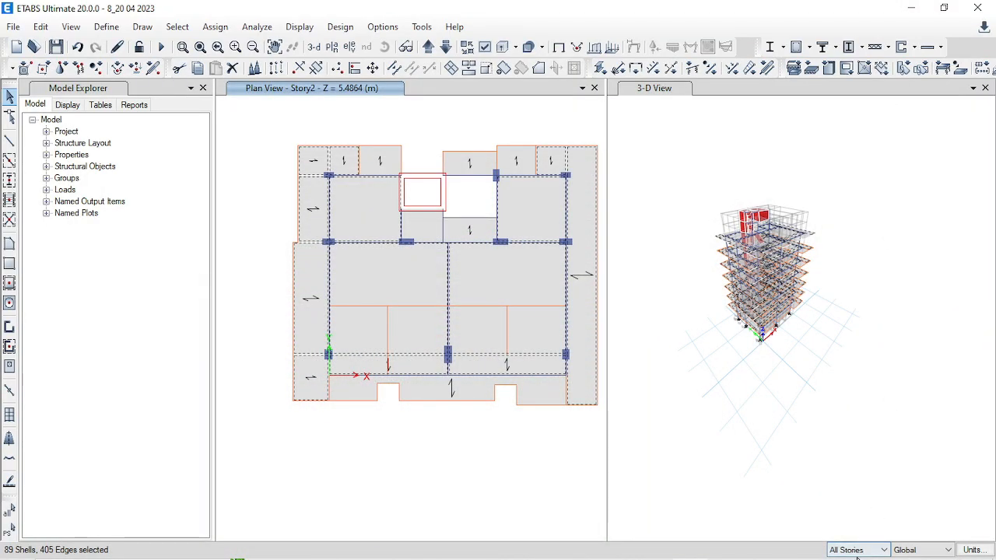
- Set the story option to One Story and bring the plan view to Story8
mouse_move(838, 554)
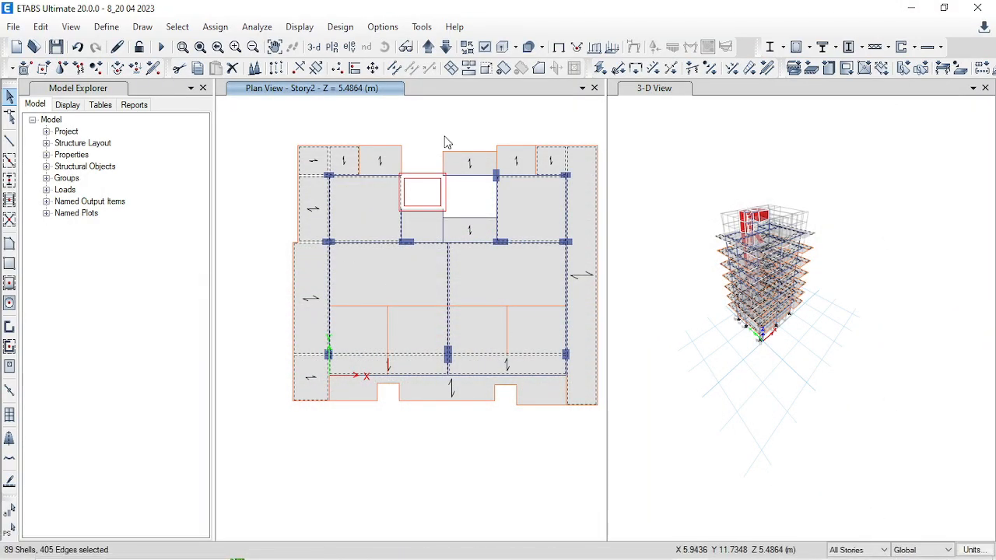
left_click(859, 550)
left_click(846, 518)
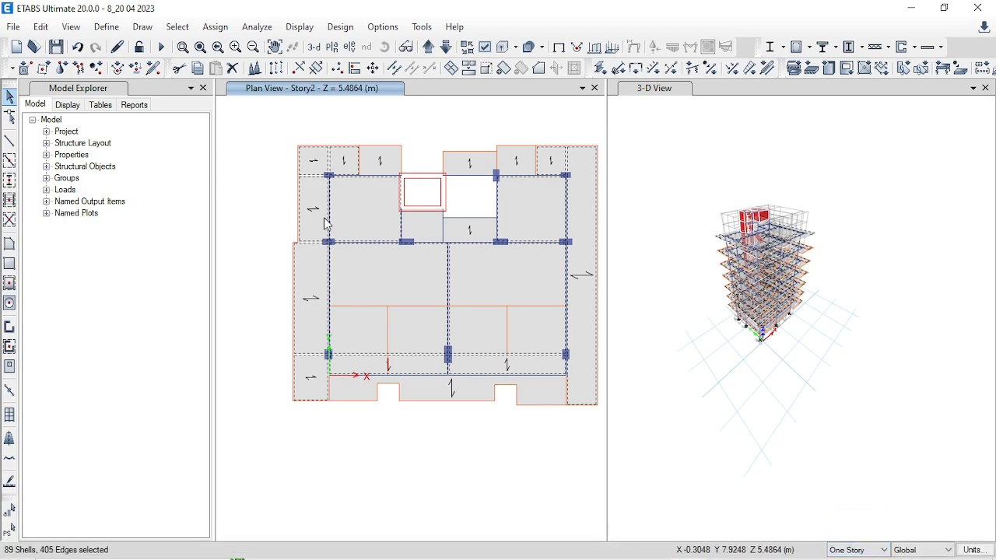
left_click(446, 48)
left_click(447, 49)
left_click(447, 48)
left_click(446, 49)
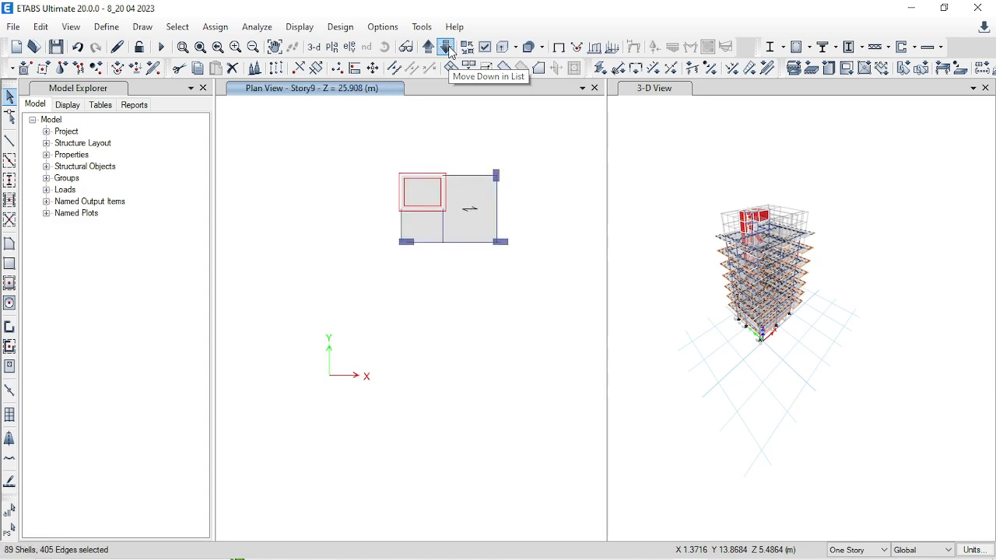
- Deselect all the selected slab panels on Story8
left_click(313, 205)
left_click(317, 379)
left_click(349, 372)
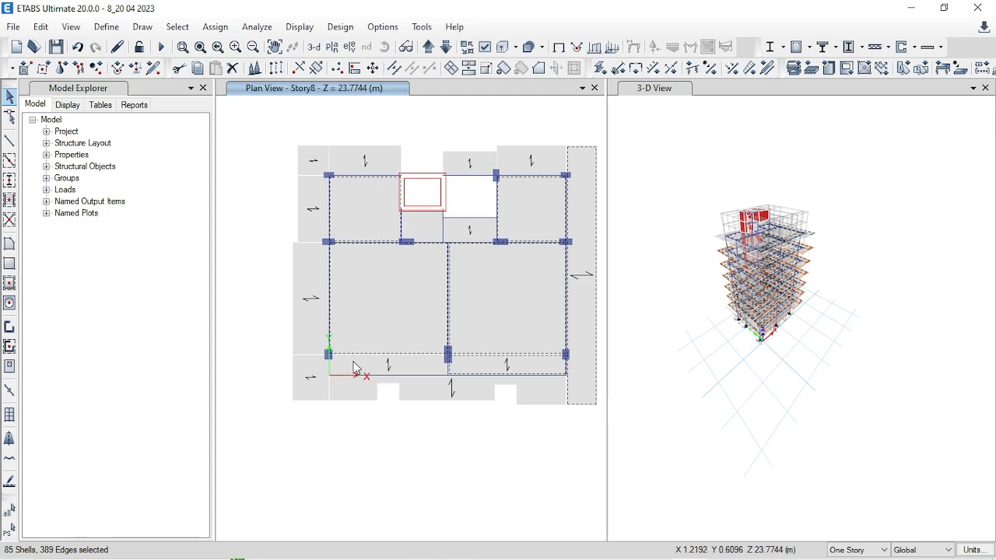
left_click(401, 300)
left_click(364, 221)
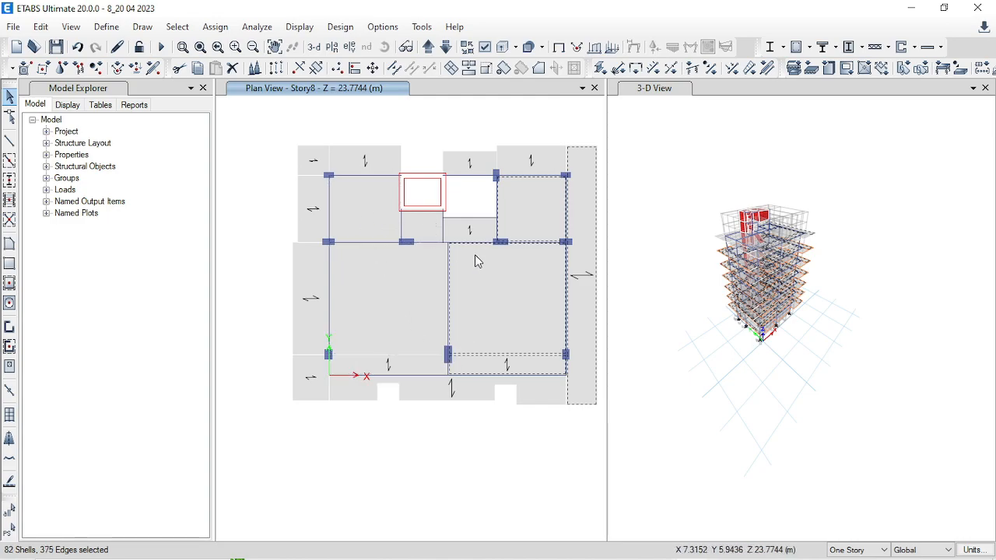
left_click(506, 265)
left_click(543, 216)
left_click(578, 207)
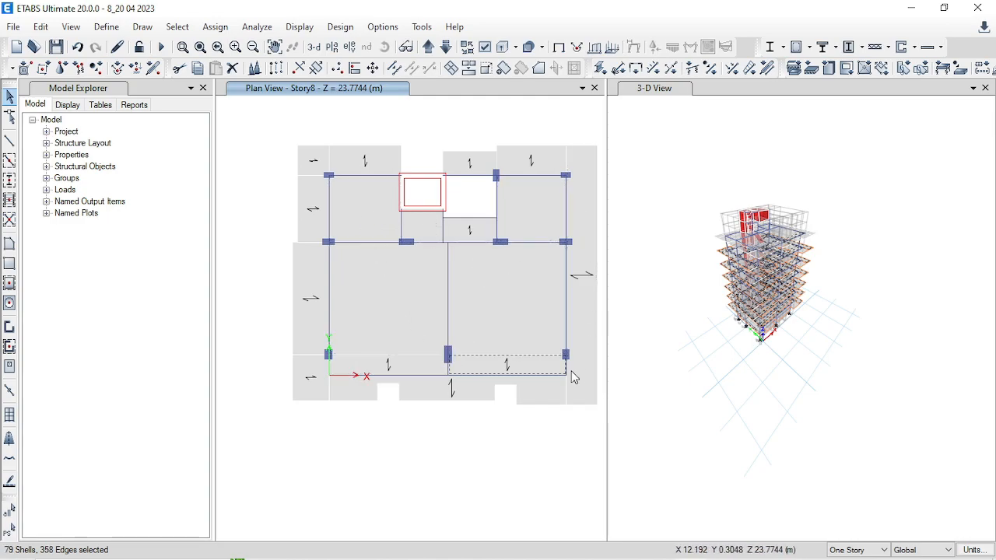
left_click(540, 362)
- Show the Story7 plan and assign a uniform 2 kN/m² Live gravity load to the selected slab panels, replacing existing loads
left_click(445, 47)
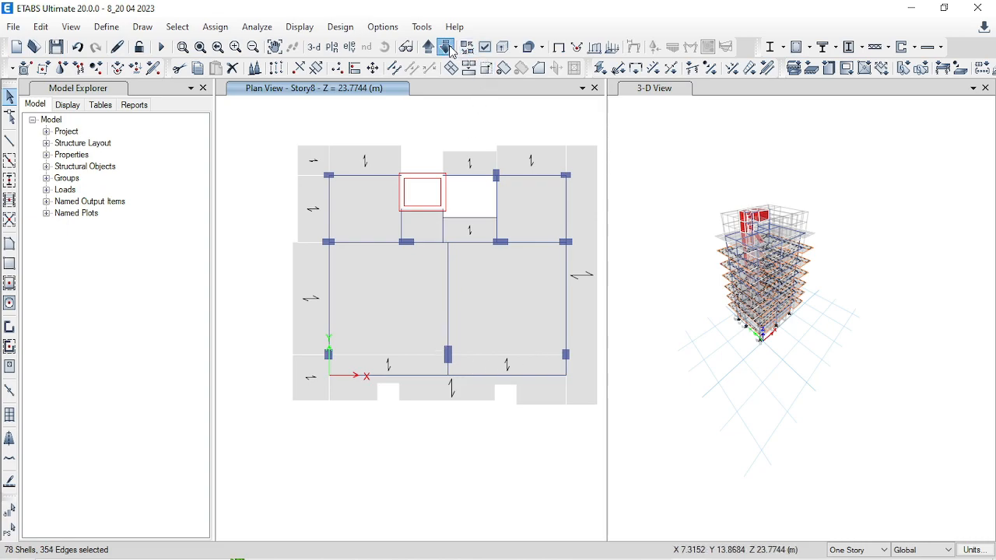
left_click(228, 31)
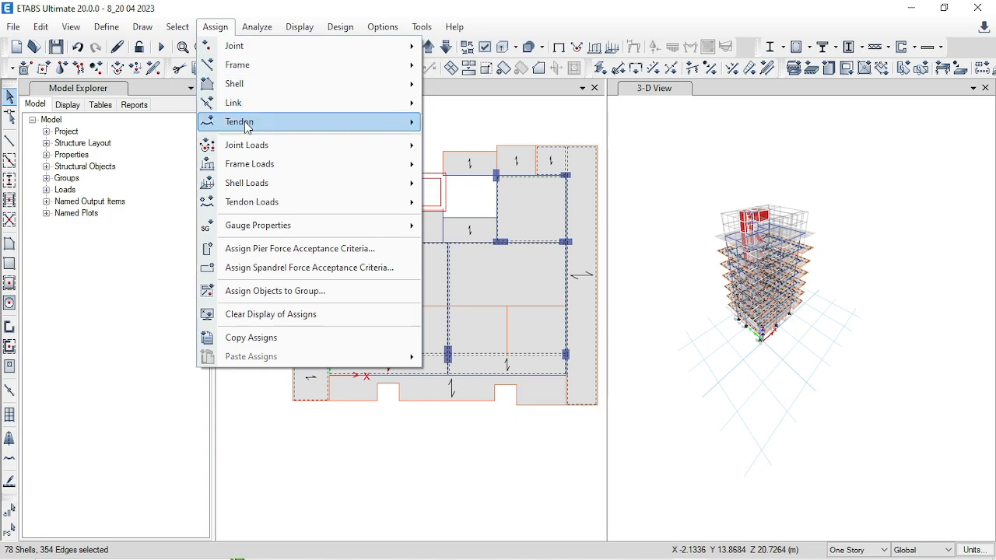
mouse_move(267, 191)
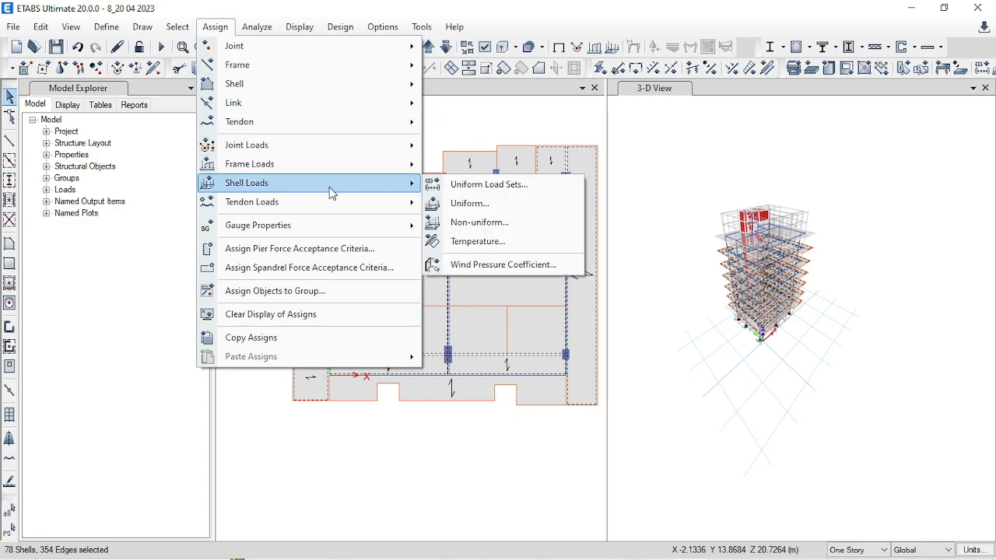
left_click(470, 203)
left_click_drag(554, 186, 829, 115)
left_click(827, 156)
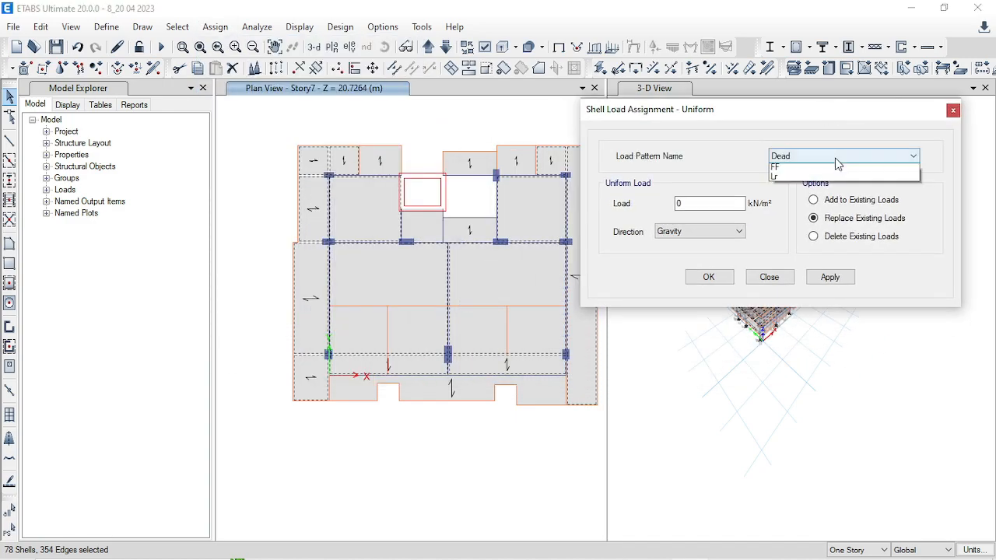
left_click(815, 185)
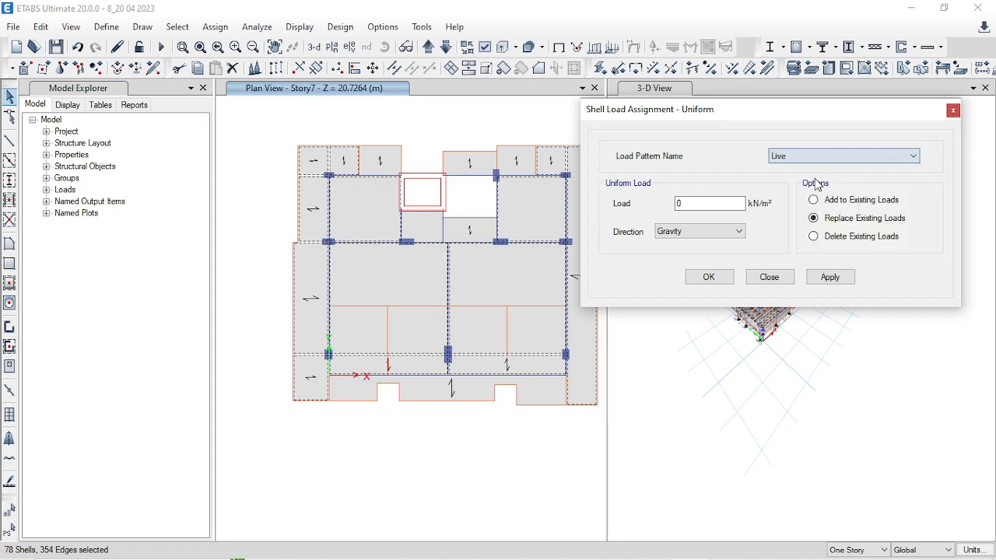
double_click(727, 204)
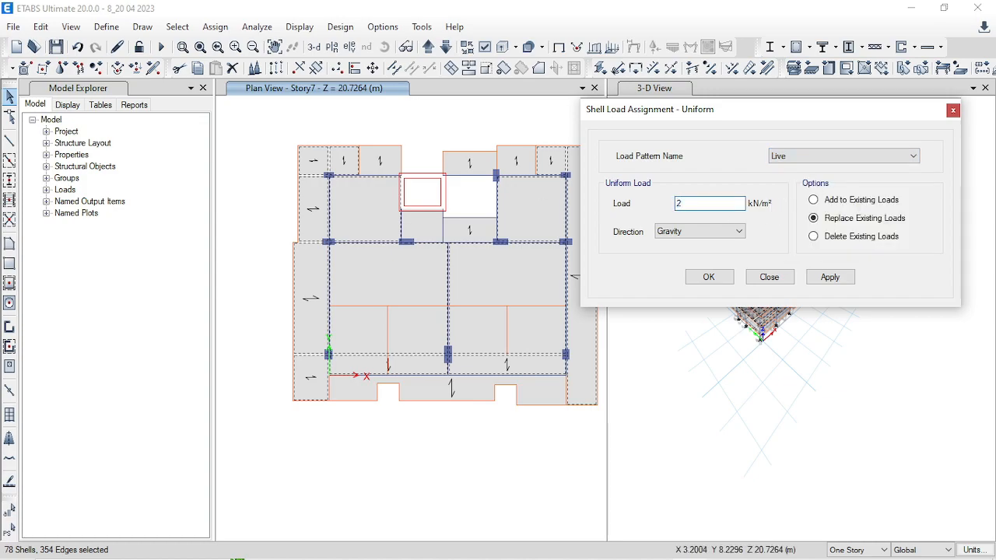
left_click(830, 278)
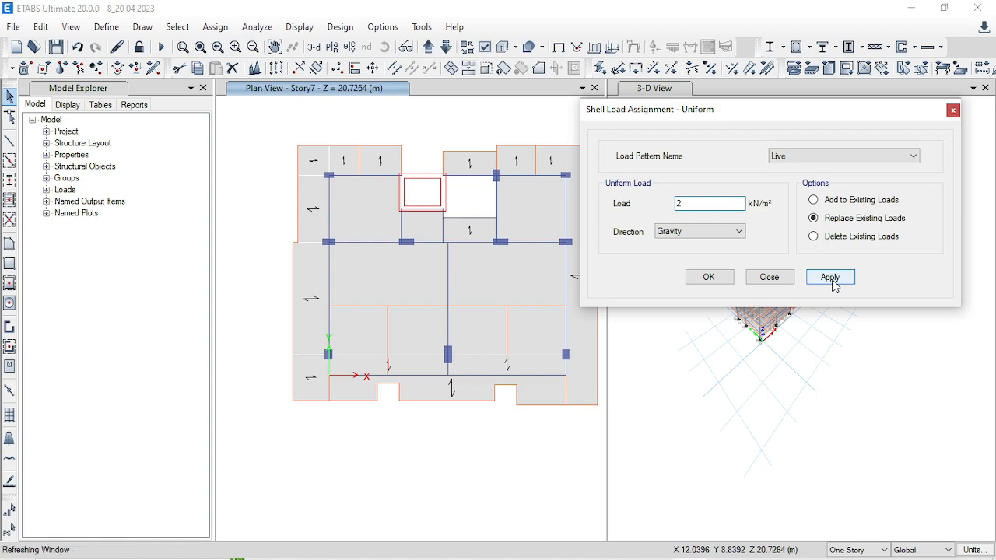
- Assign a uniform 4.8 kN/m² Live gravity load to the panel below the core and the two stair landing panels on Story7
left_click(433, 236)
left_click(472, 230)
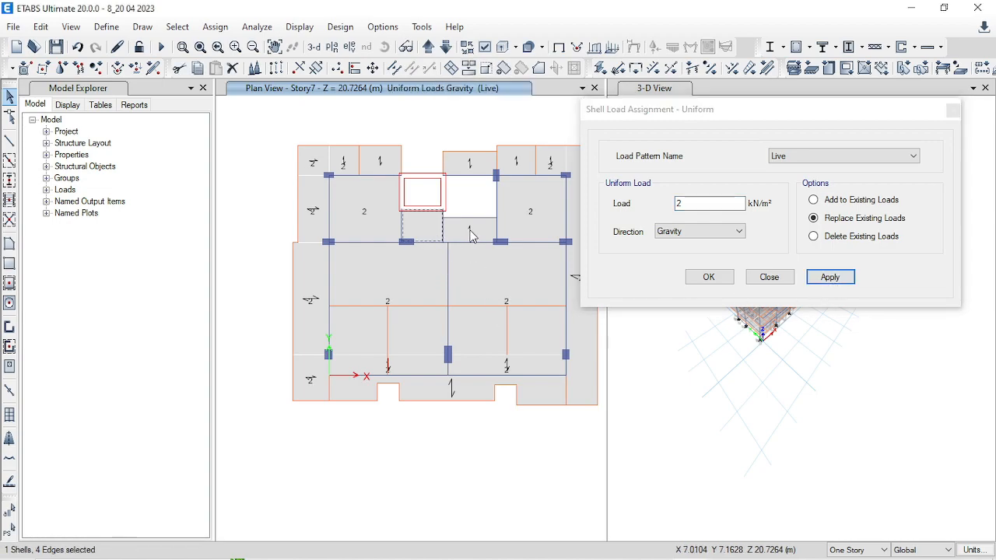
left_click(487, 167)
left_click_drag(784, 121, 126, 133)
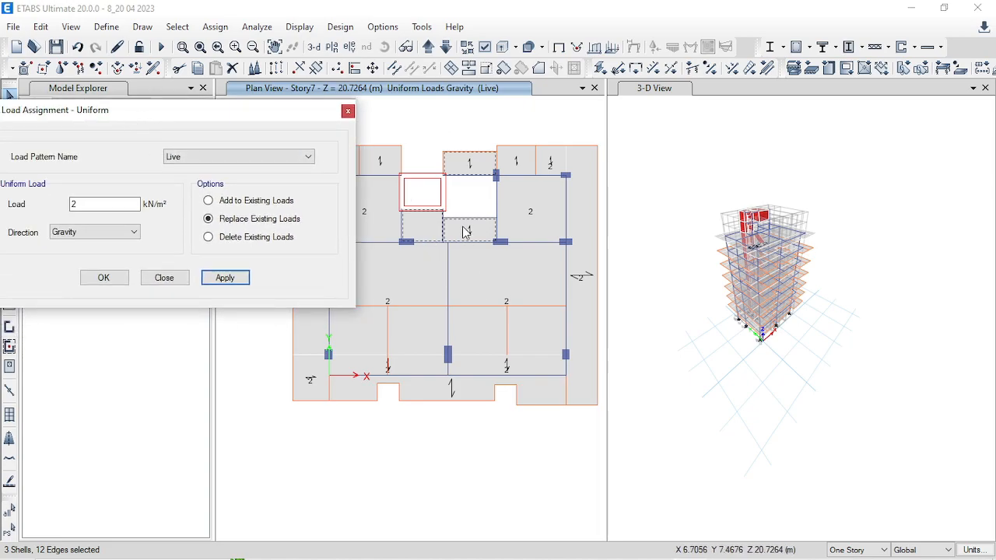
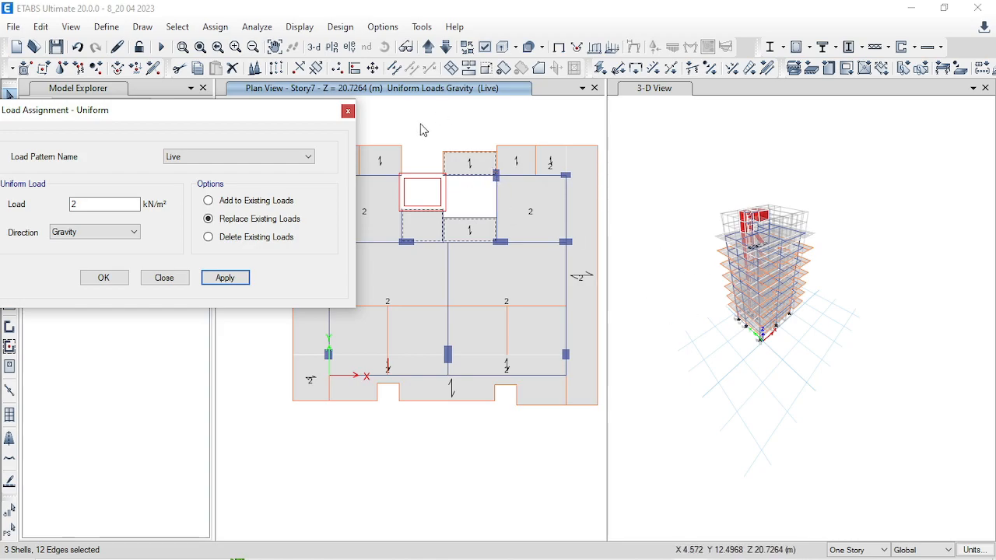
left_click_drag(128, 203, 1, 174)
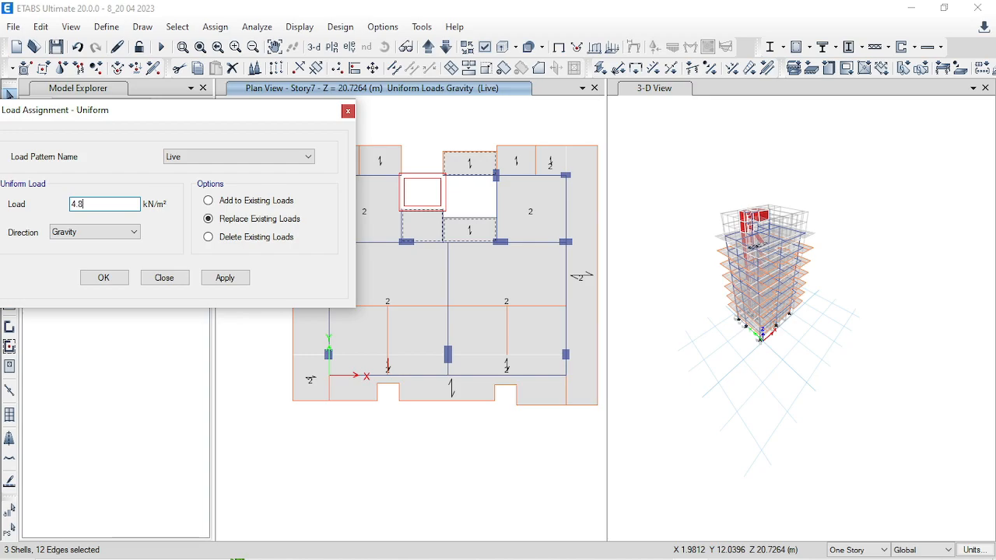
left_click(223, 277)
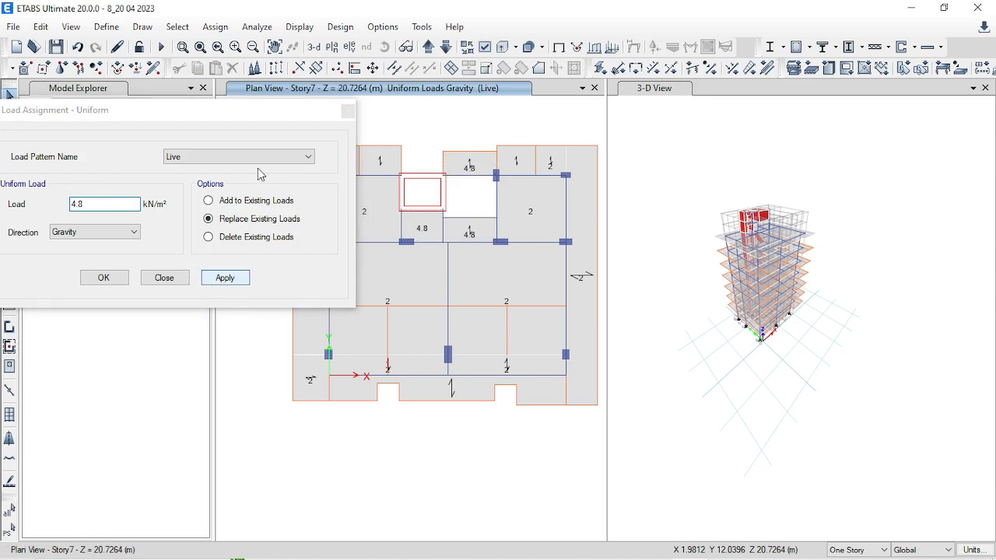
left_click_drag(112, 118, 0, 116)
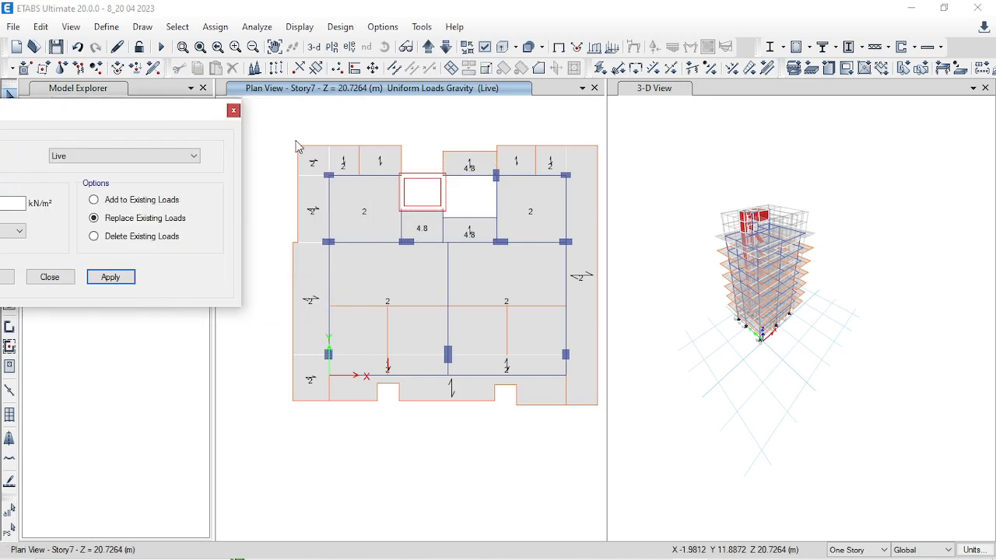
- Undo the 4.8 kN/m² Live load assignment on the Story7 stair landing panels and the panel below the core
left_click(424, 203)
left_click(517, 161)
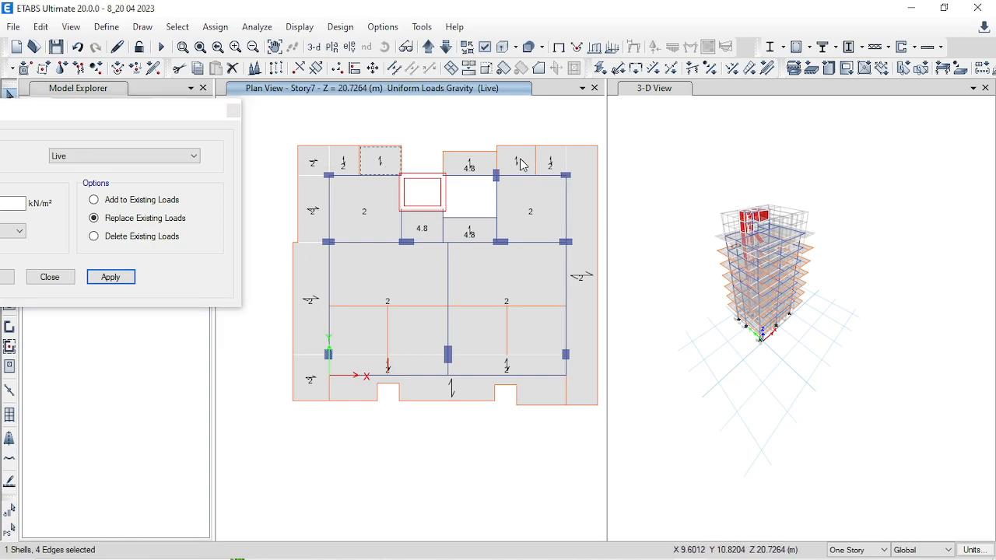
left_click(444, 395)
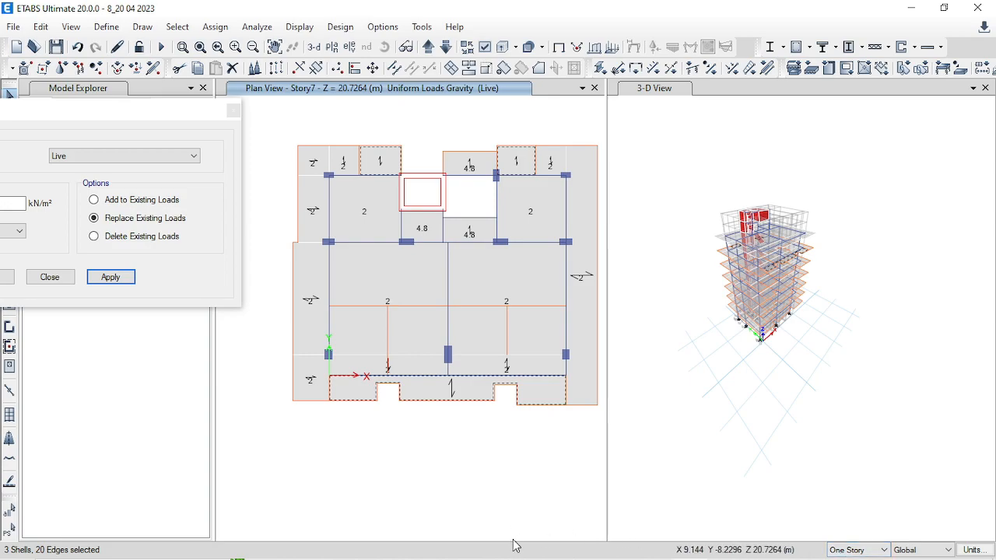
left_click(76, 49)
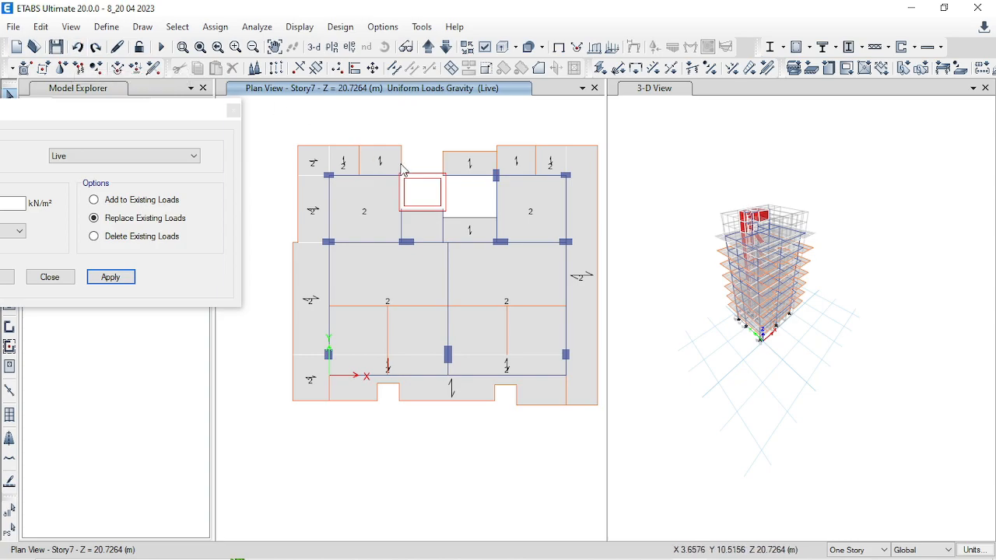
- Assign a uniform 4.8 kN/m² Live gravity load to the panel below the core and both stair landing panels on all stories
left_click(841, 554)
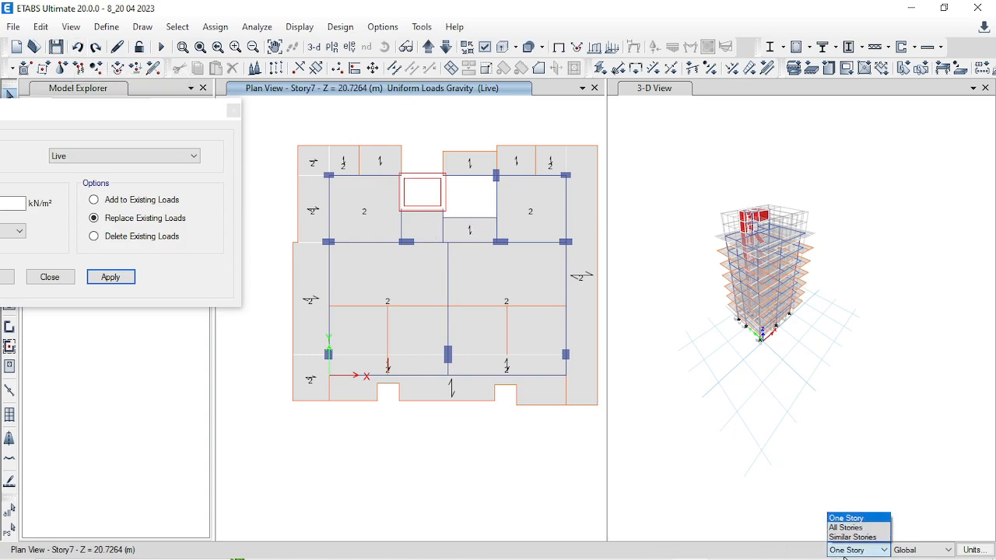
left_click(850, 528)
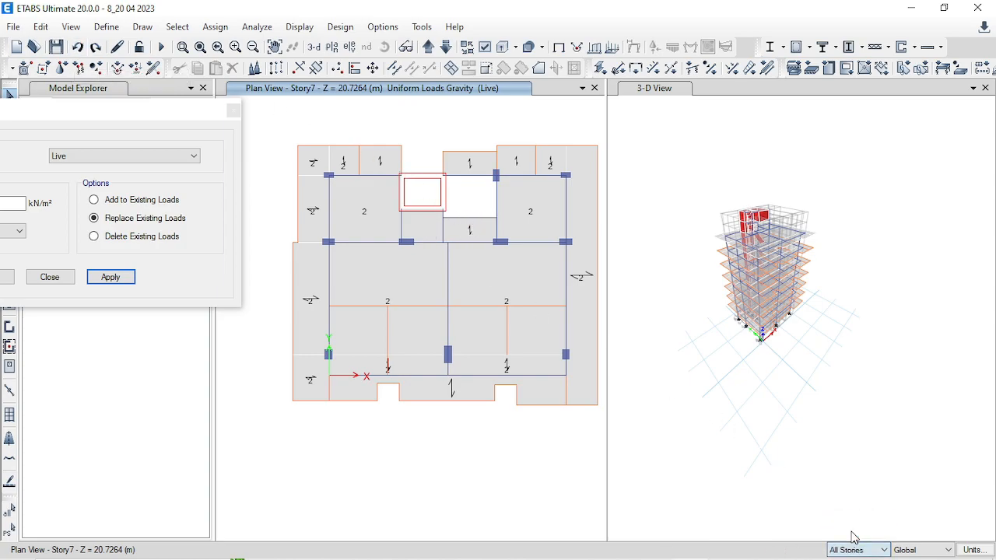
left_click(418, 224)
left_click(469, 228)
left_click(471, 167)
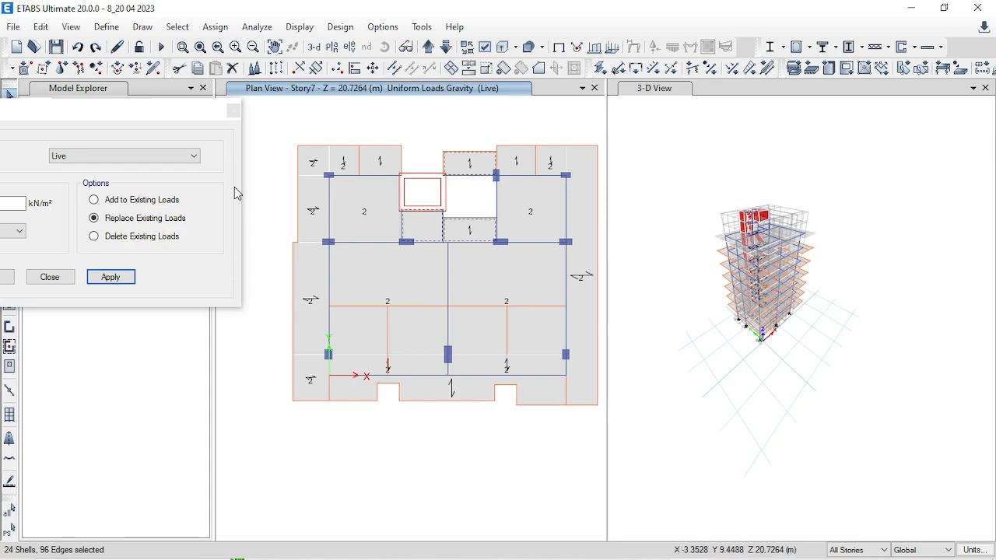
left_click_drag(78, 108, 196, 107)
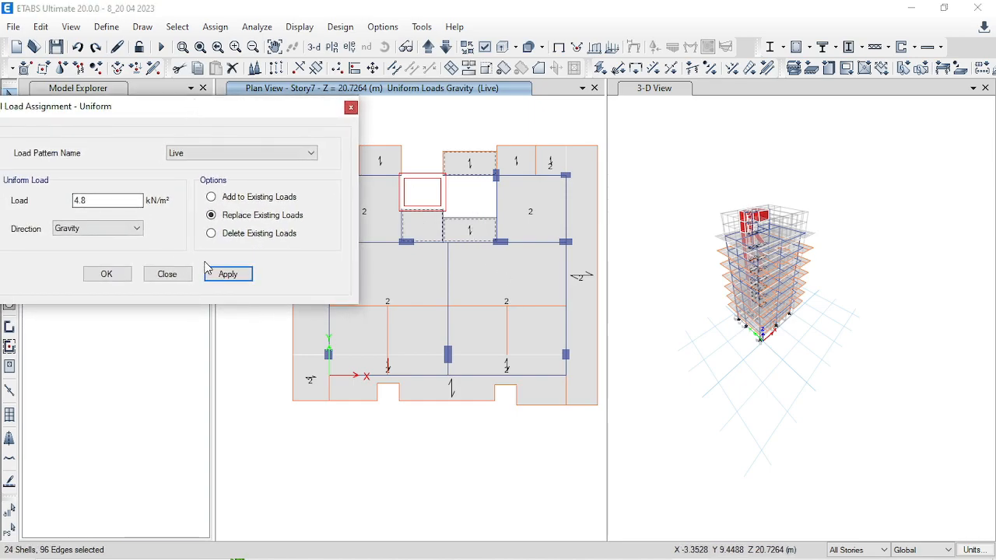
left_click(226, 274)
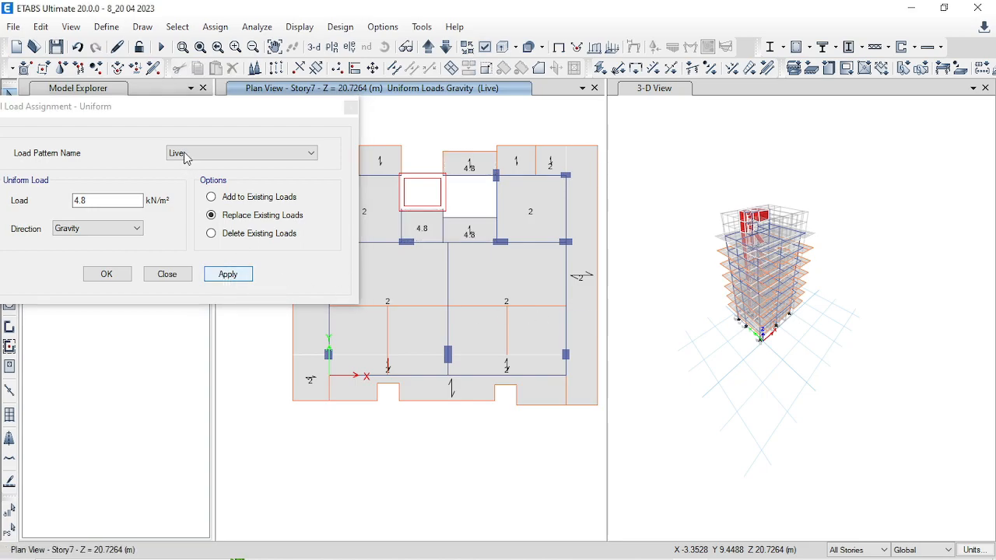
- Select the two unloaded upper-edge panels and the lower-edge strip on all stories, excluding the Story8 strip by deselecting it with the One Story option
left_click_drag(182, 111, 3, 109)
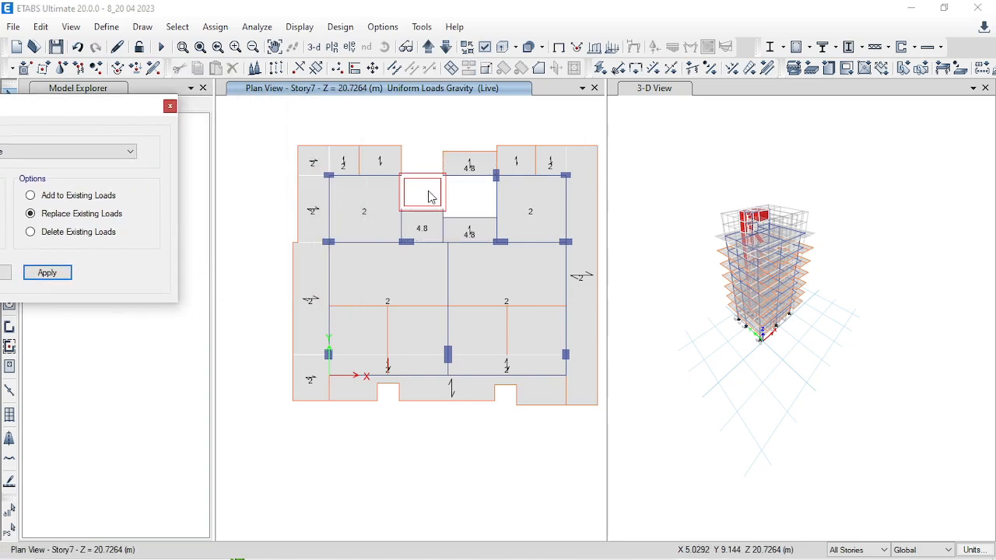
left_click(375, 162)
left_click(517, 166)
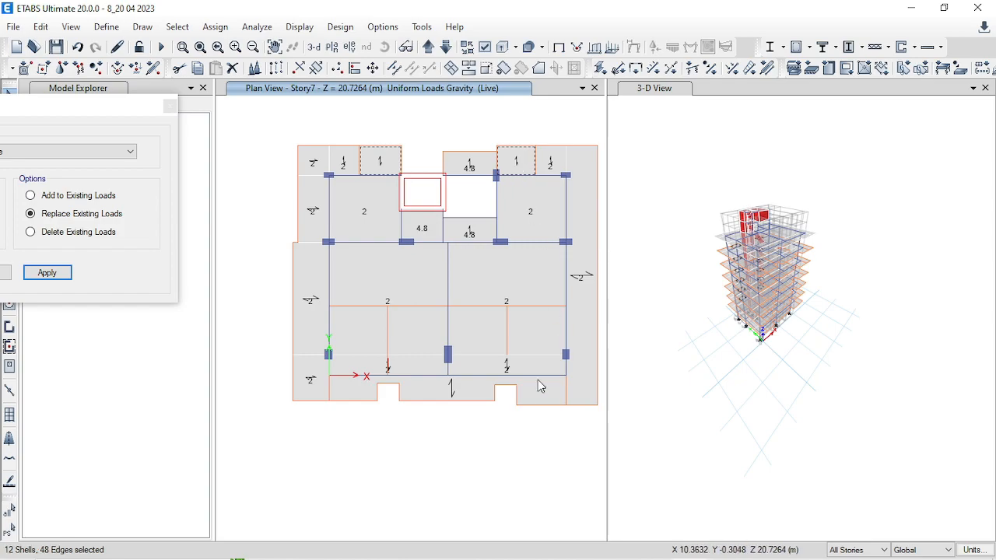
left_click(445, 394)
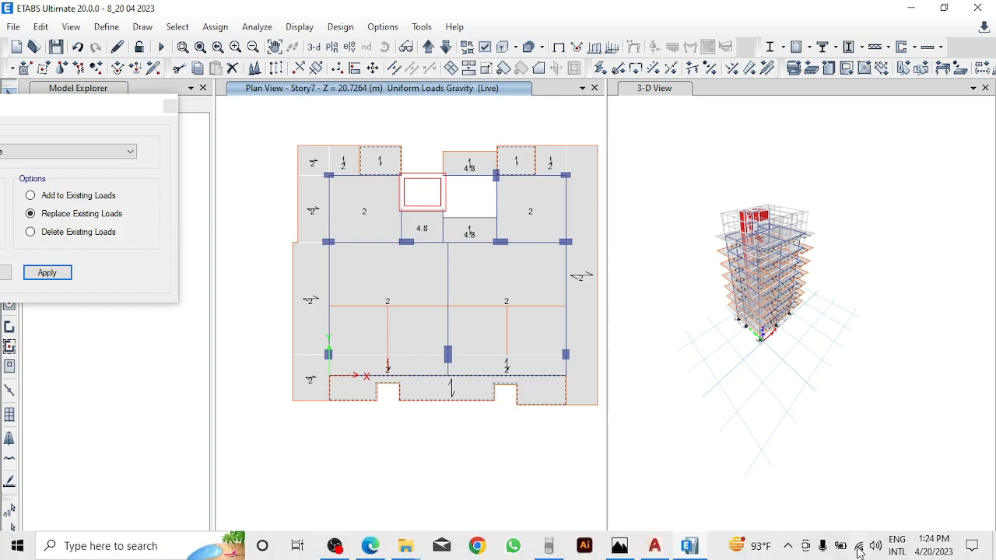
left_click(860, 550)
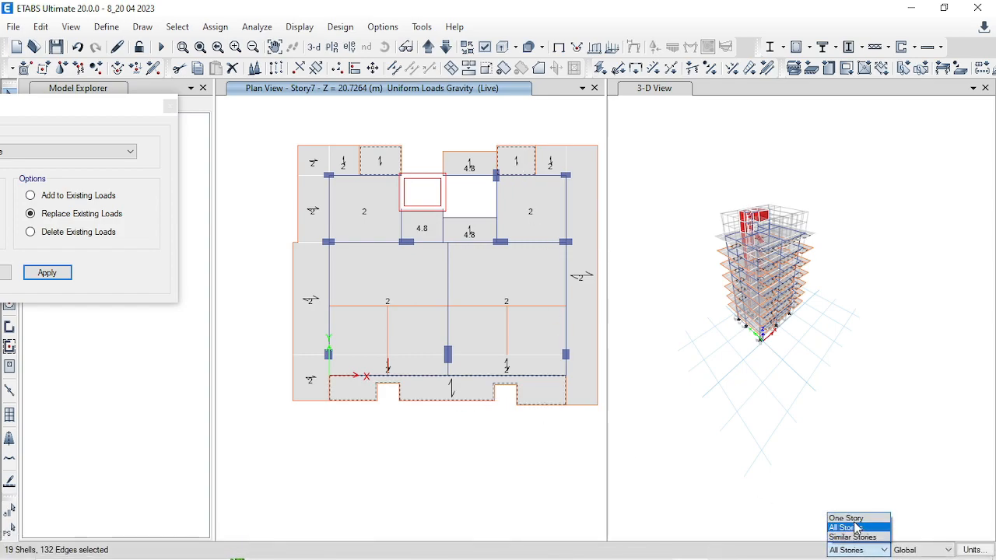
left_click(850, 518)
left_click(428, 48)
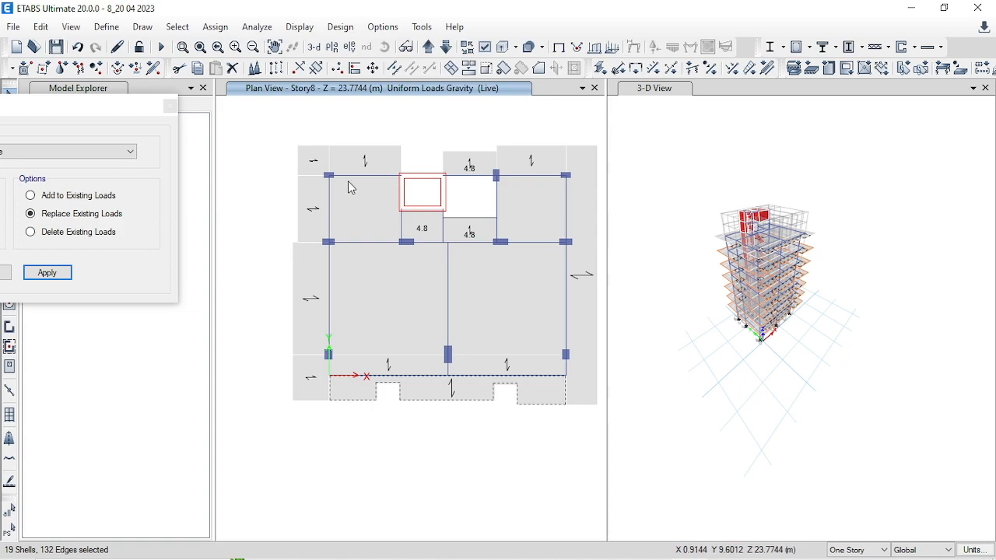
left_click(437, 395)
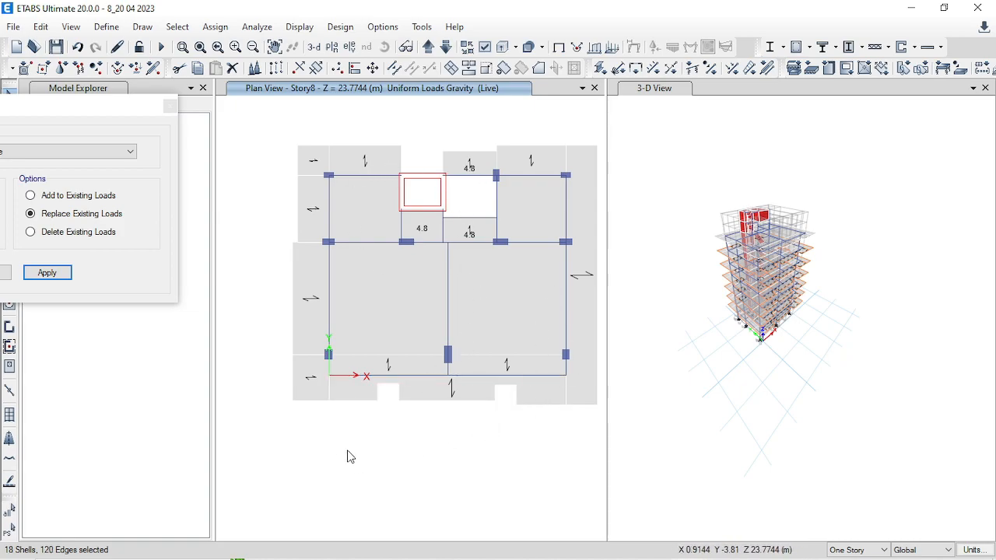
- Return to the Story7 plan and assign a uniform 2.9 kN/m² Live gravity load to the selected panels, replacing existing loads
left_click_drag(75, 104, 236, 105)
left_click(446, 48)
left_click_drag(138, 197, 3, 209)
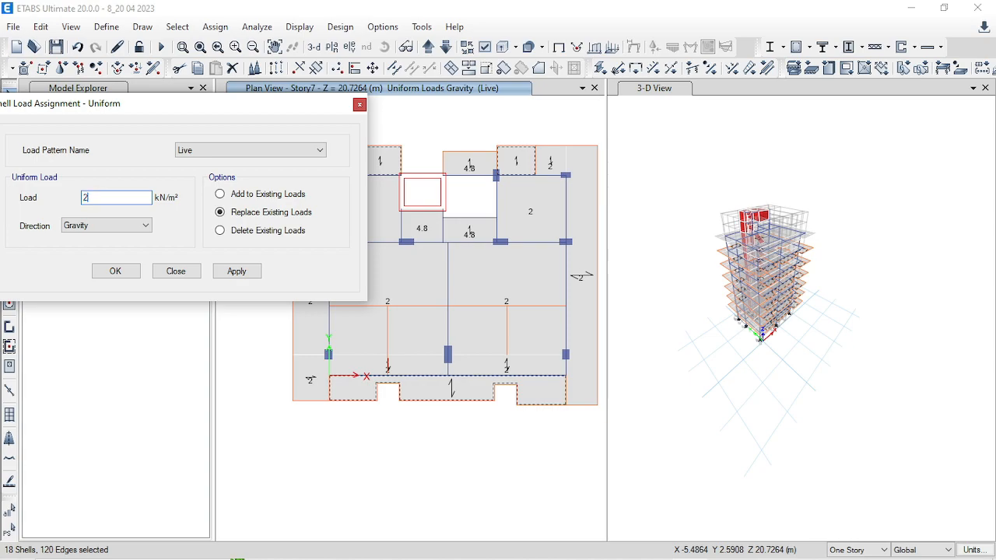
left_click(237, 270)
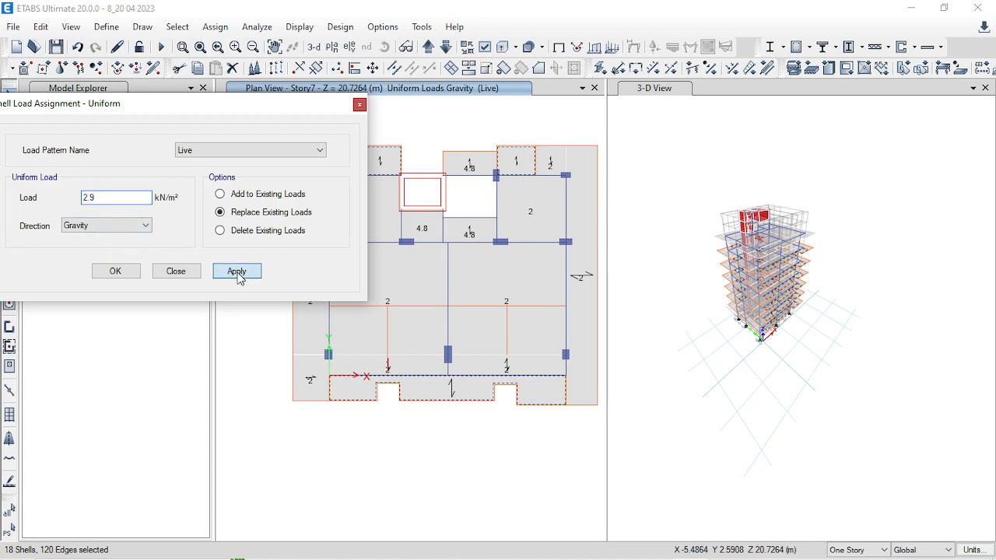
left_click(118, 276)
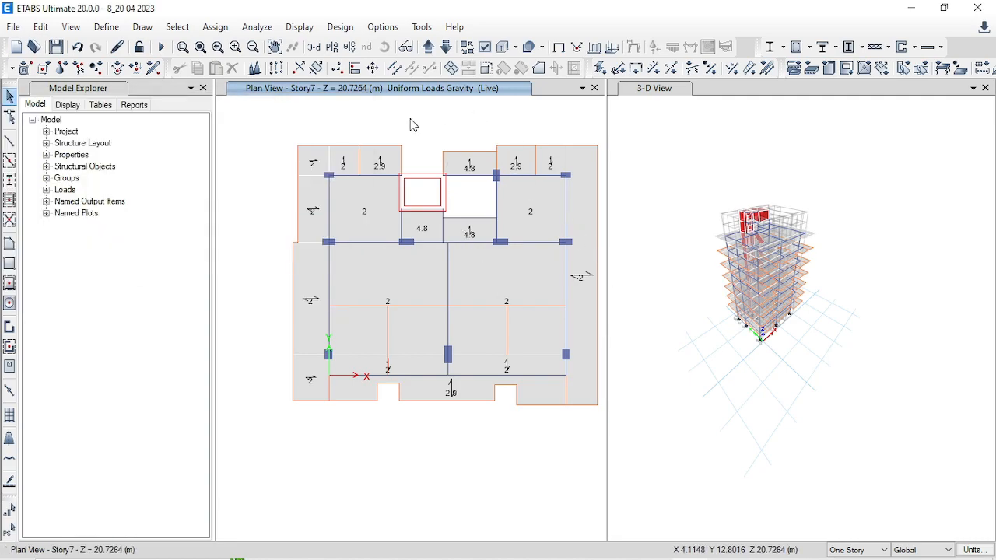
- Show the Story8 plan and select the panel below the core and the adjacent lower stair landing panel
left_click(428, 47)
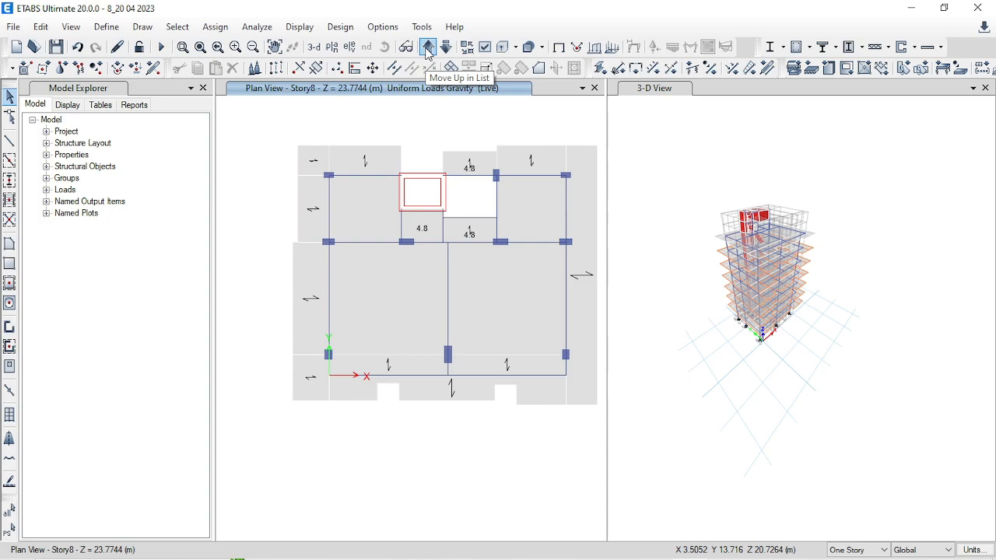
left_click(428, 234)
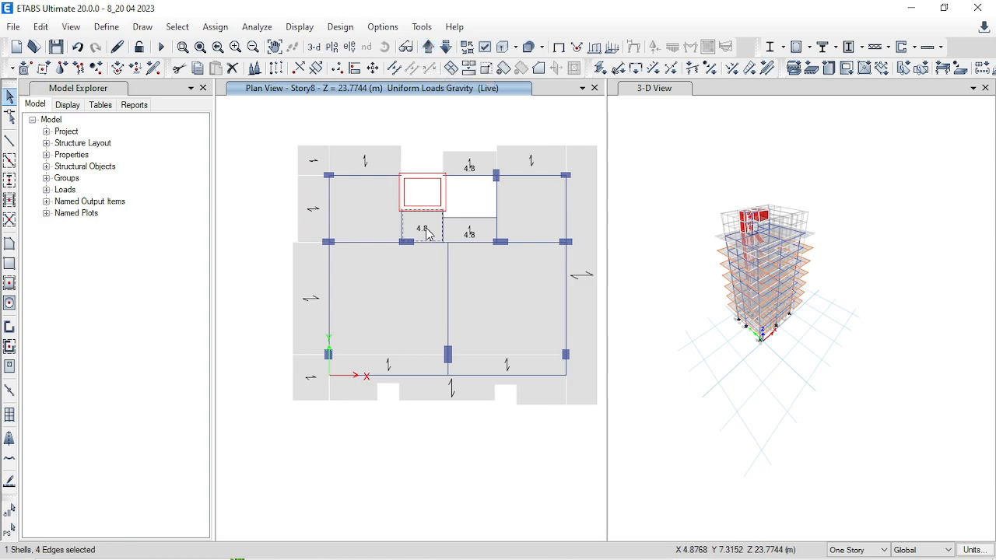
left_click(483, 235)
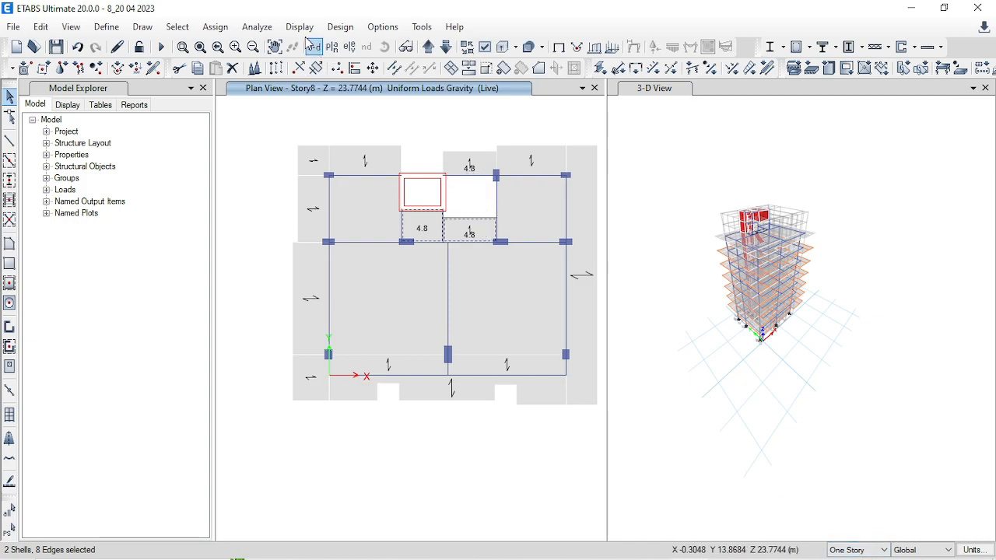
left_click(215, 28)
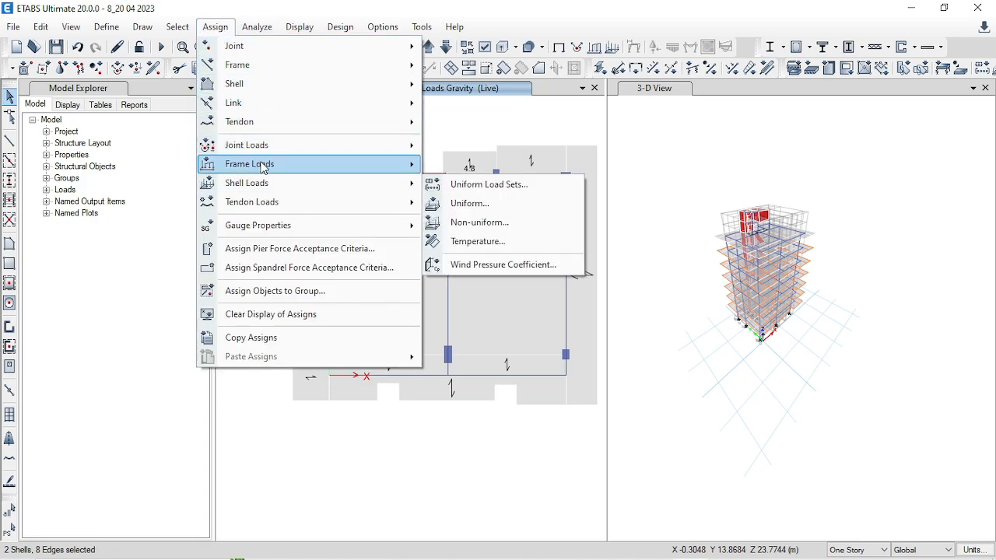
left_click(490, 183)
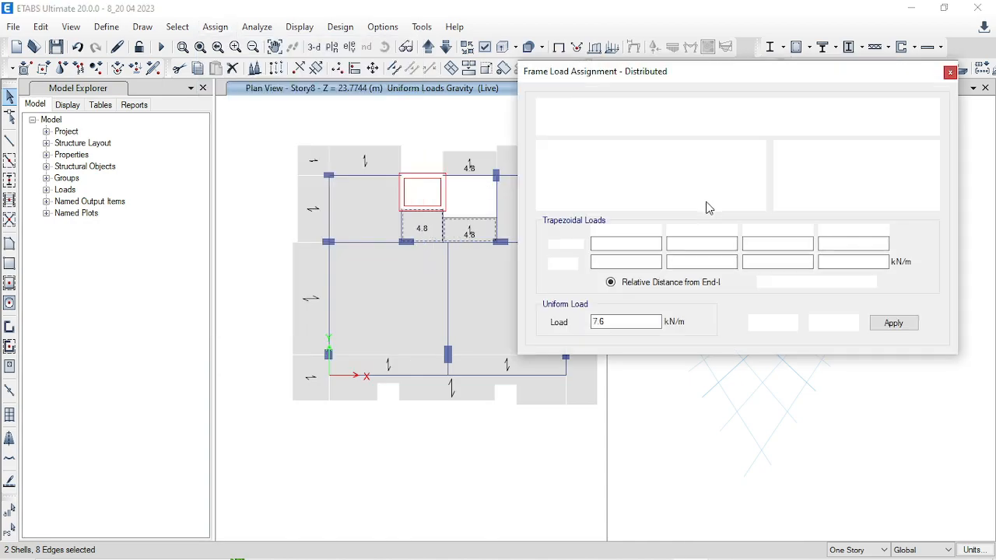
left_click(786, 118)
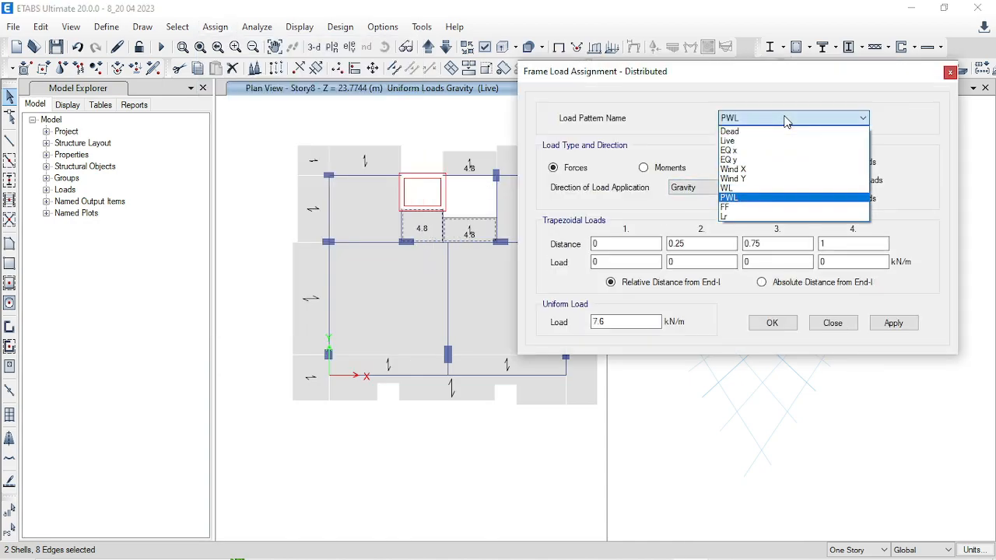
left_click(751, 139)
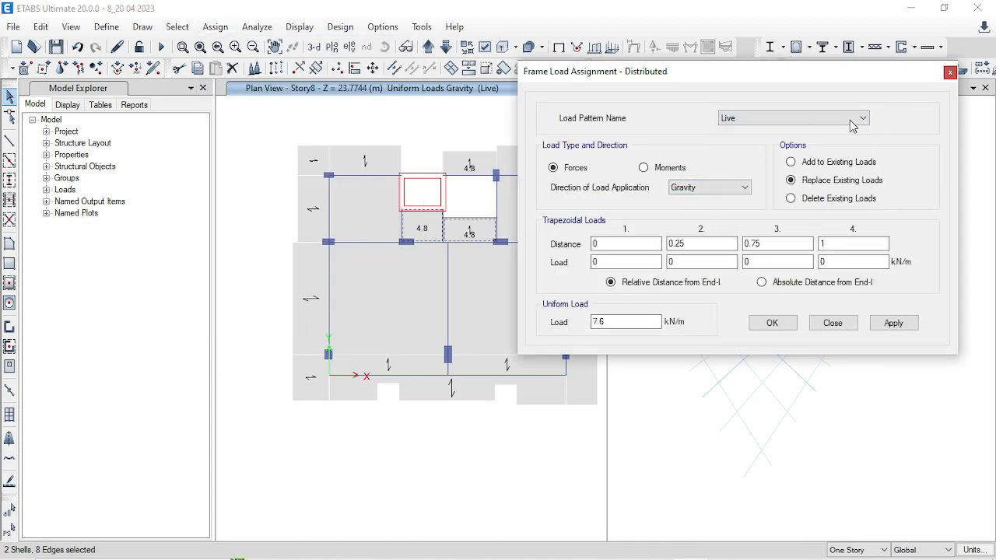
left_click(949, 73)
- Replace the uniform Live shell load on the two selected Story8 panels with 0 kN/m²
left_click(215, 26)
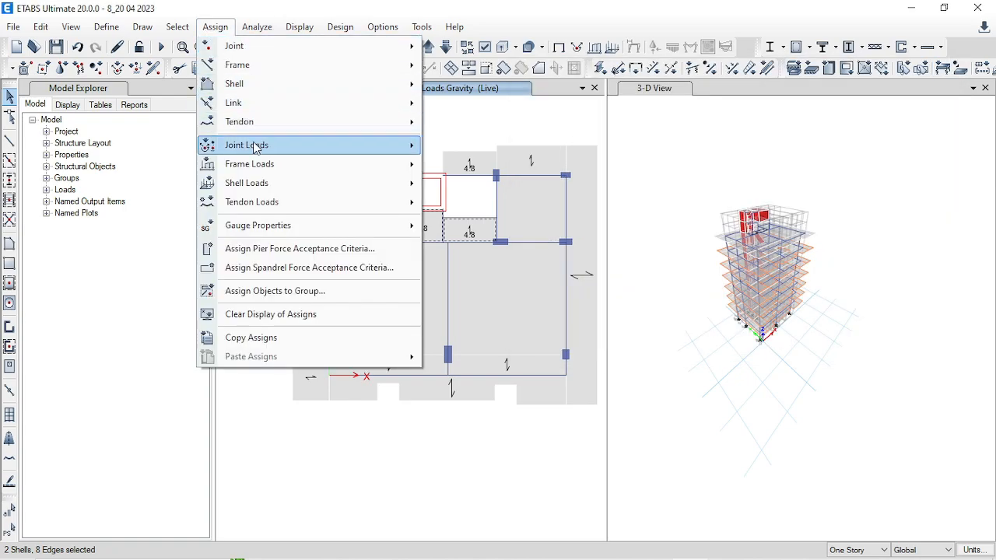
mouse_move(258, 186)
left_click(471, 205)
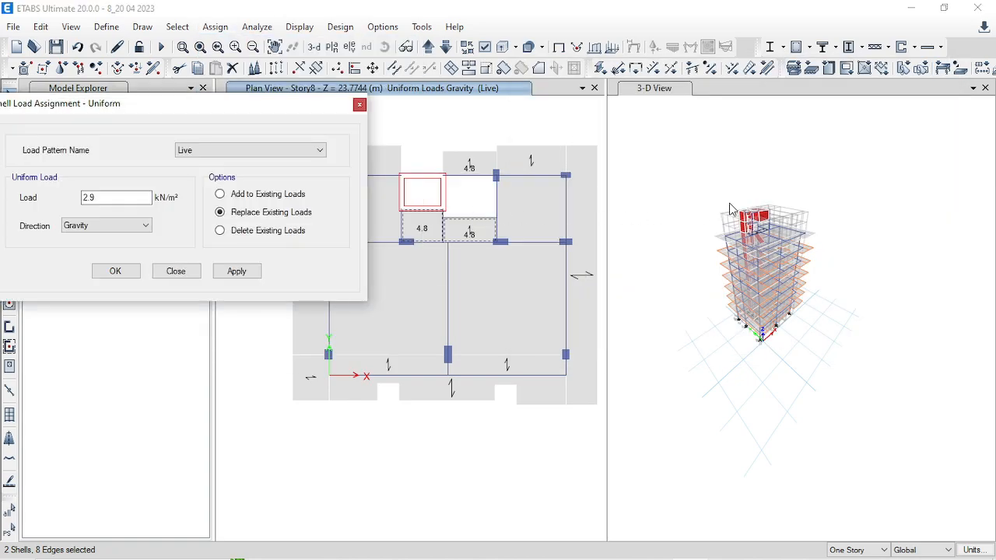
double_click(102, 193)
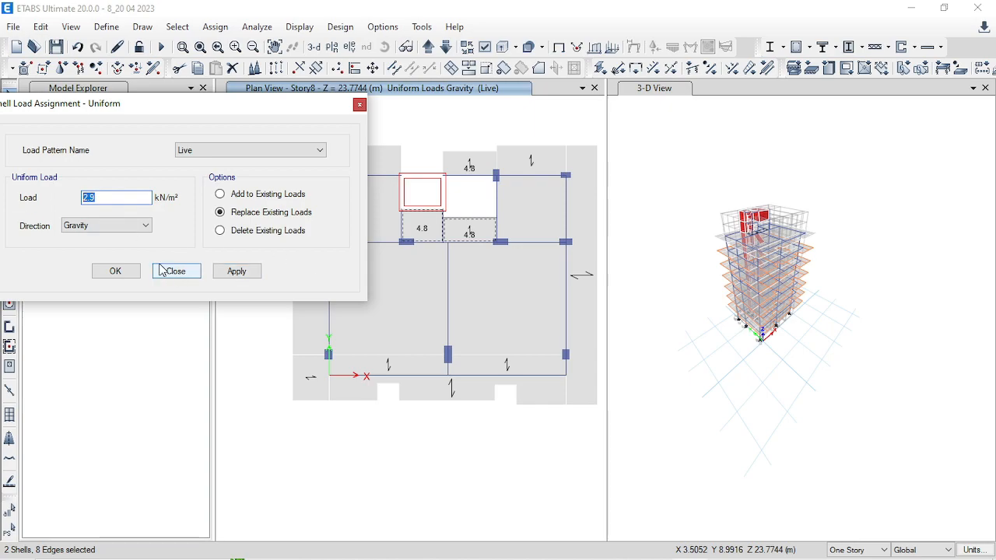
type("0")
left_click(257, 271)
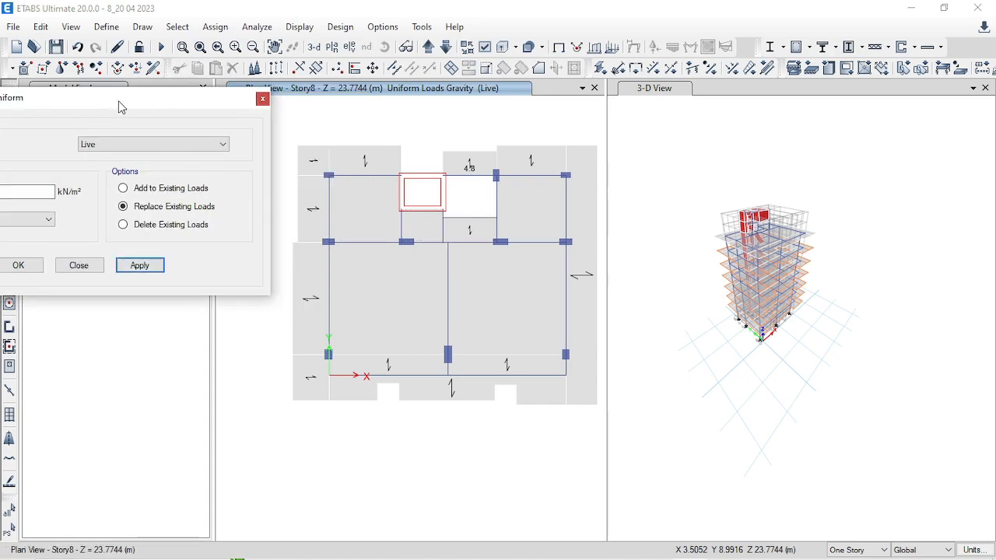
- Select the Story8 perimeter panels, the large interior panels, the panel below the core and the lower stair landing
left_click(382, 165)
left_click(313, 165)
left_click(315, 206)
left_click(317, 303)
left_click(318, 387)
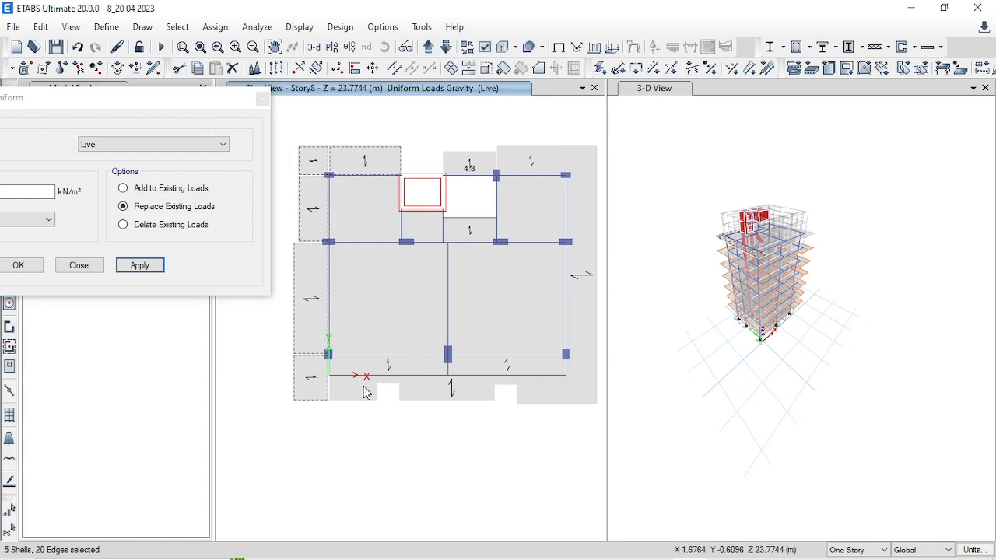
left_click(578, 378)
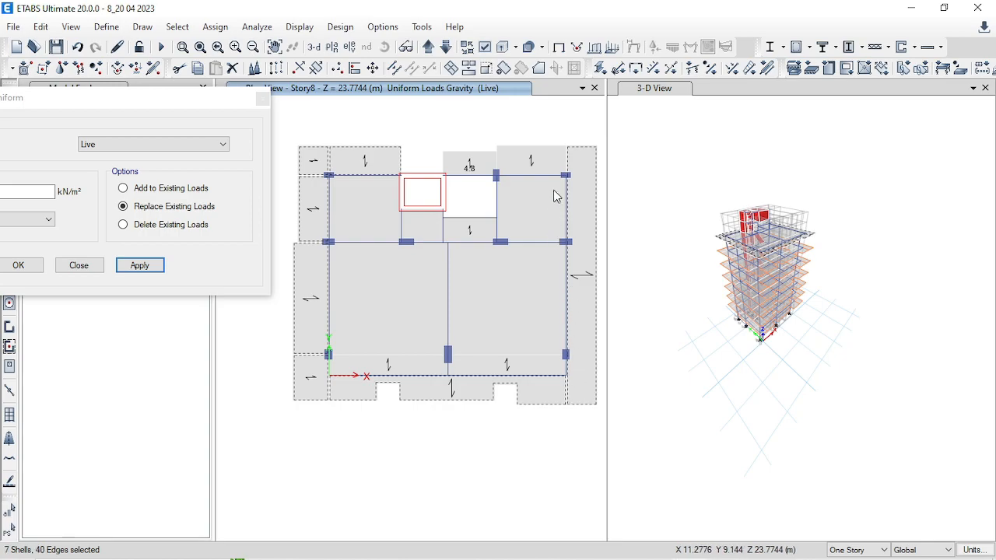
left_click(538, 163)
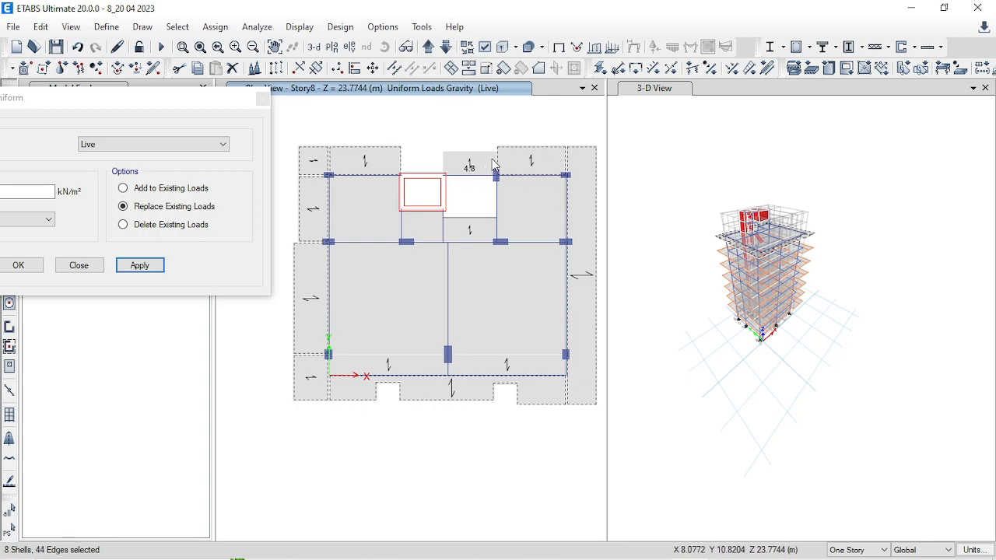
left_click(473, 229)
left_click(536, 215)
left_click(521, 328)
left_click(405, 303)
left_click(429, 226)
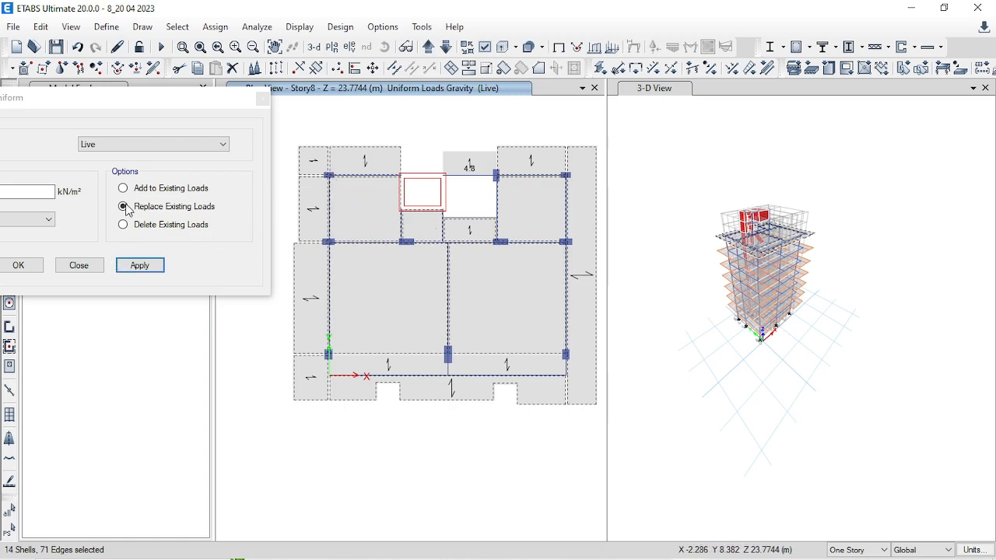
- Assign a uniform 4.8 kN/m² gravity load under the Lr pattern to the selected Story8 panels, replacing existing loads
left_click(115, 141)
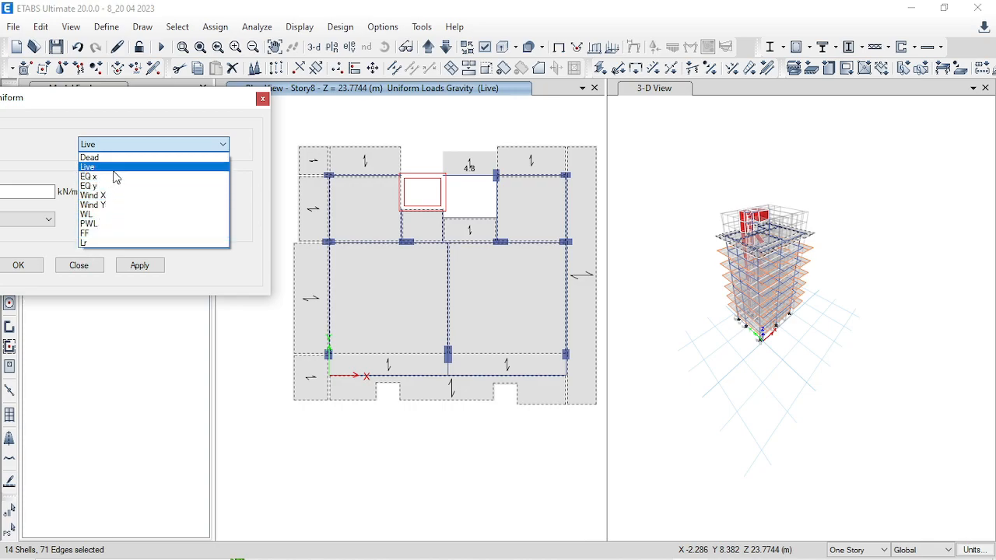
left_click(89, 243)
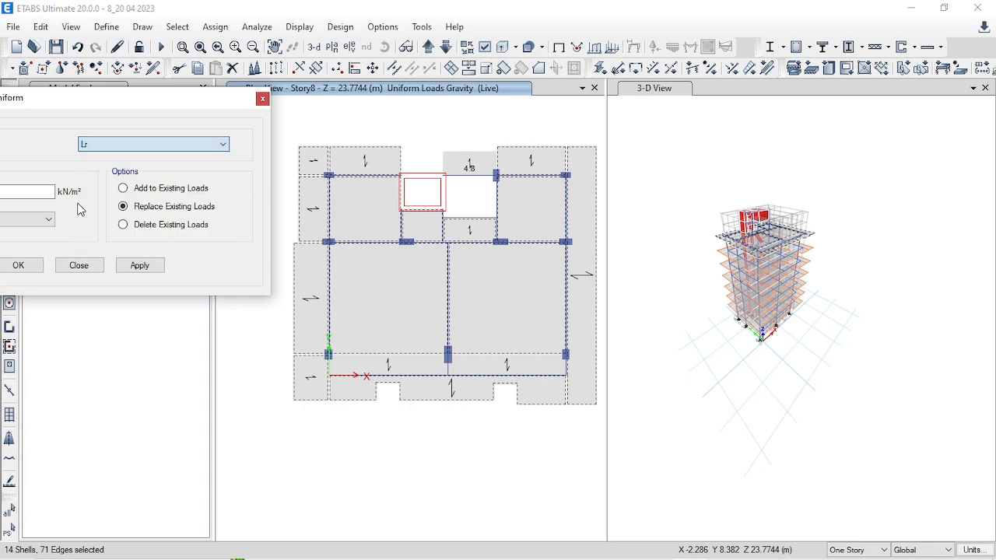
left_click_drag(61, 99, 176, 62)
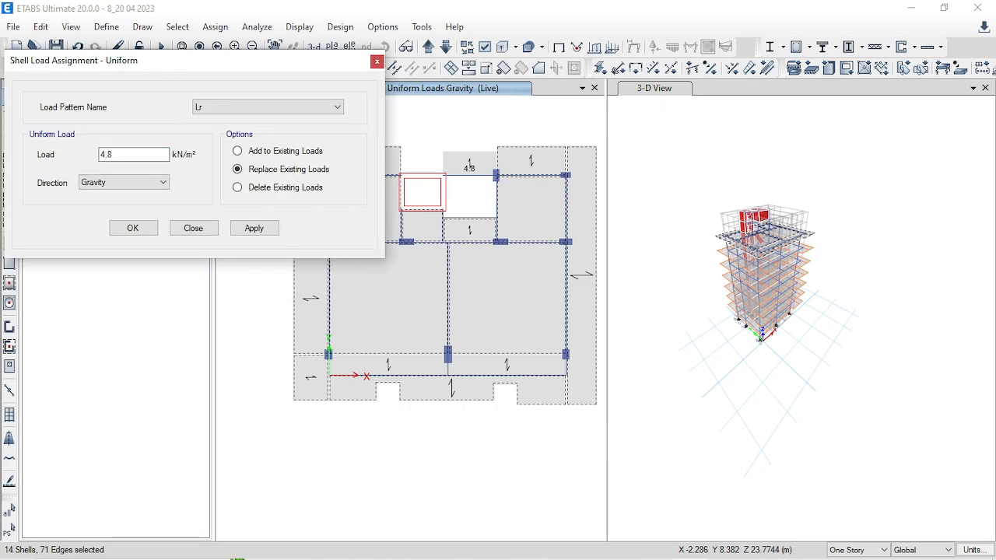
left_click(254, 229)
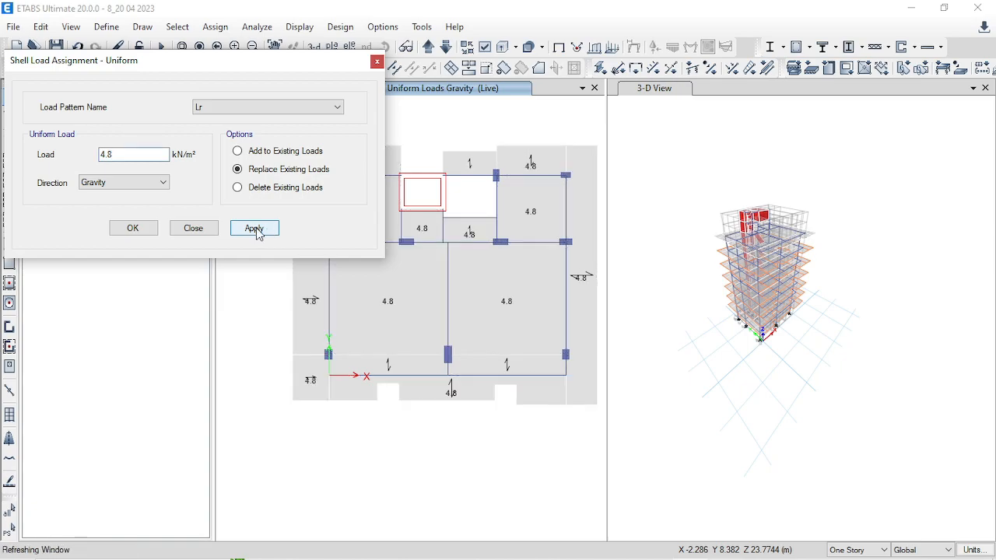
left_click(147, 235)
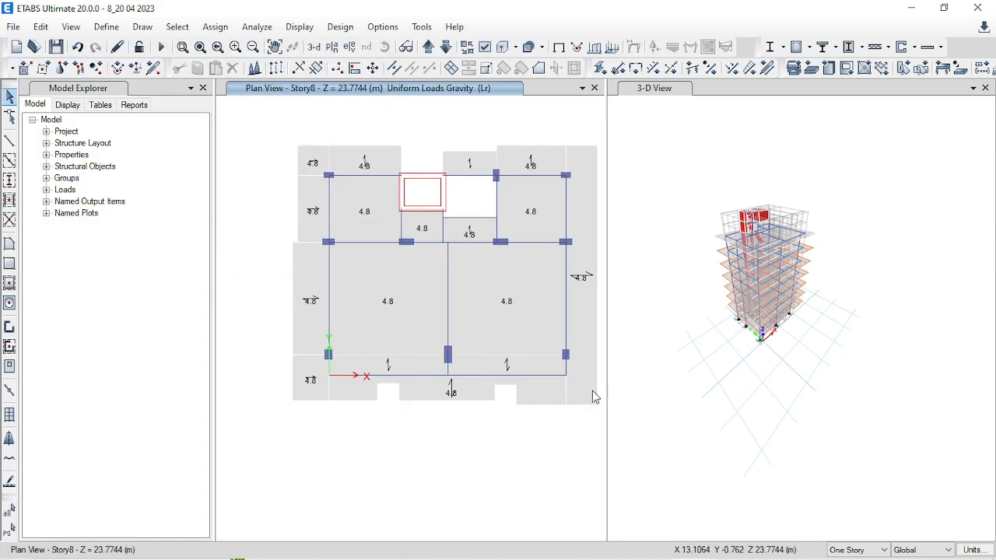
- Select all stair slabs in the model that use the WAIST SLAB 9 slab section
scroll(745, 241, "up", 4)
scroll(798, 243, "up", 5)
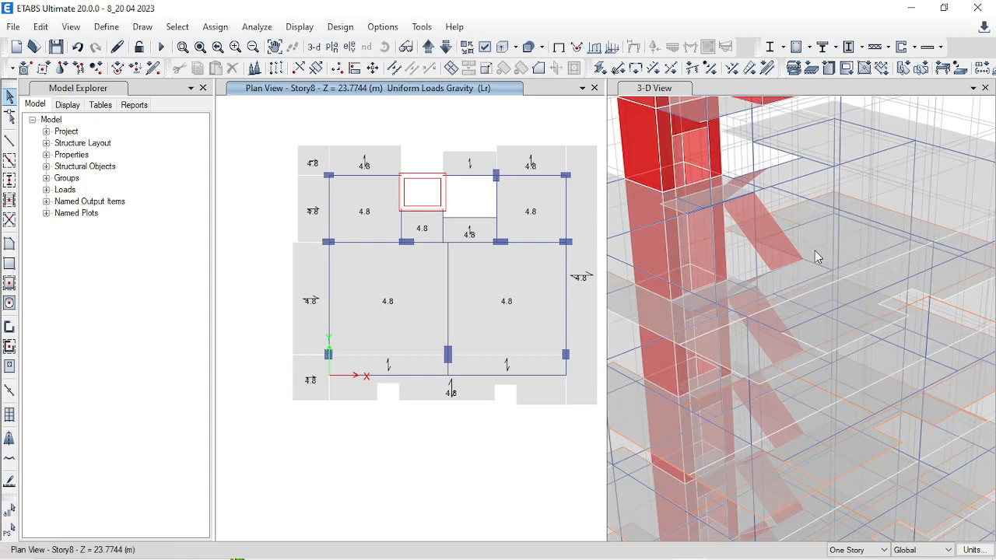
left_click(177, 27)
mouse_move(225, 46)
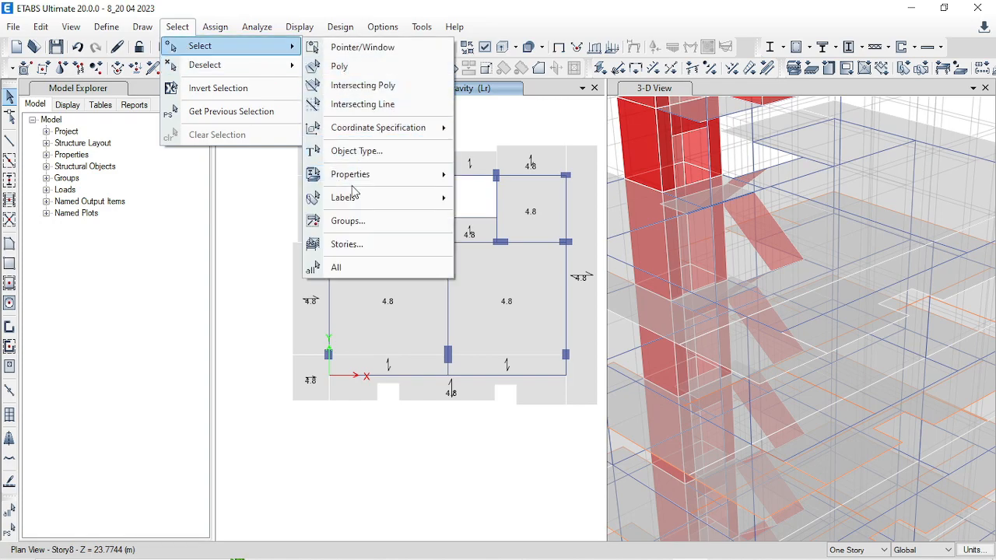
mouse_move(375, 178)
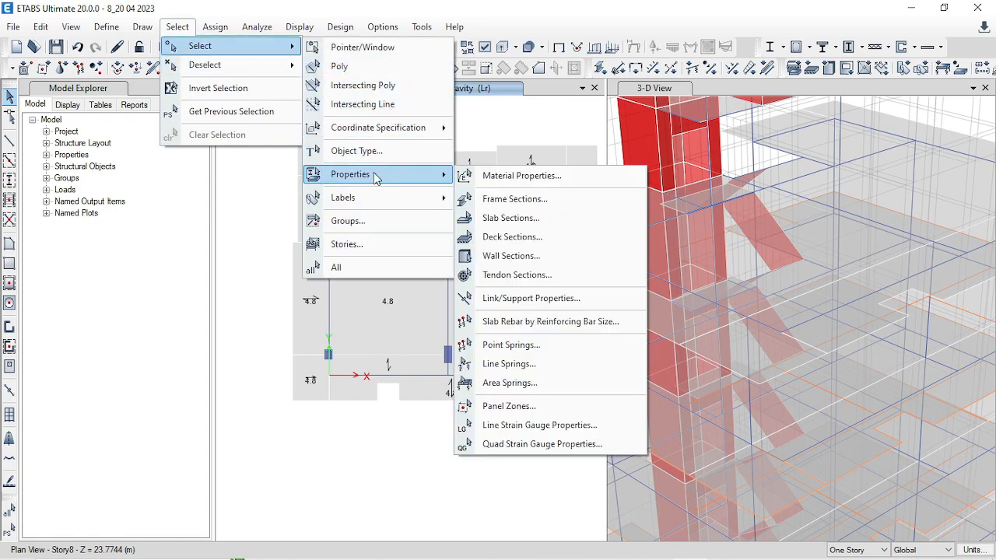
left_click(512, 218)
left_click(450, 217)
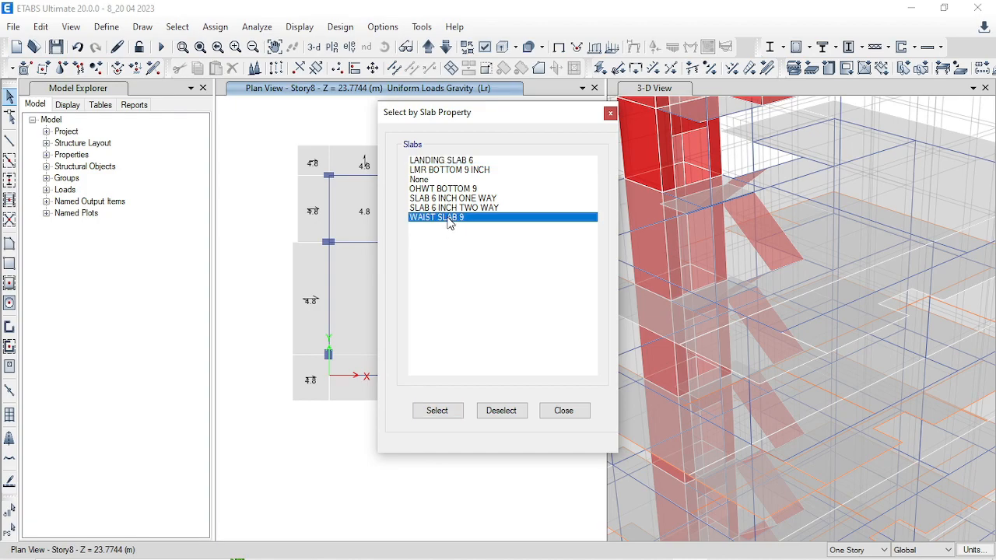
left_click(438, 411)
left_click(553, 410)
scroll(749, 284, "down", 5)
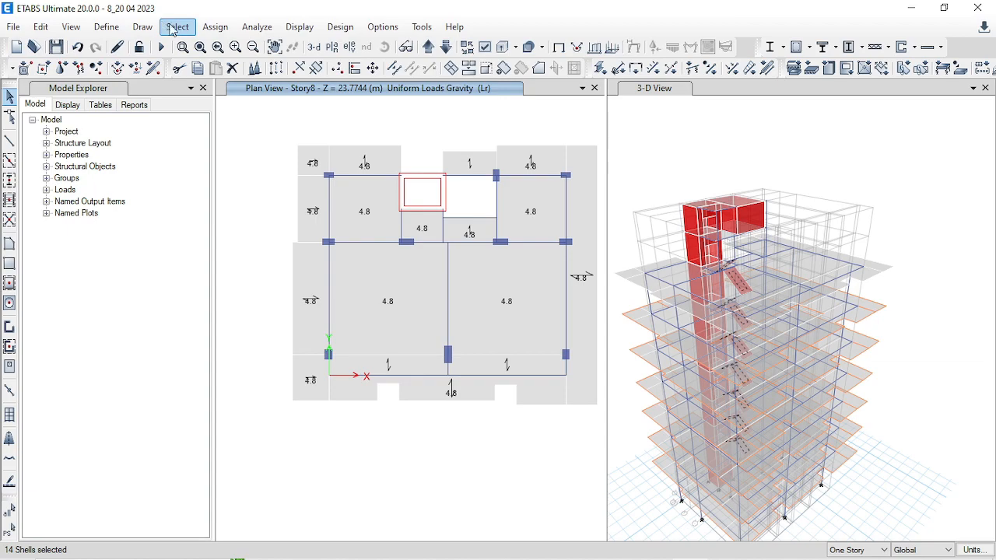
- Assign a uniform 4.8 kN/m² Live gravity load to the selected waist slabs, replacing existing loads
left_click(216, 26)
mouse_move(256, 183)
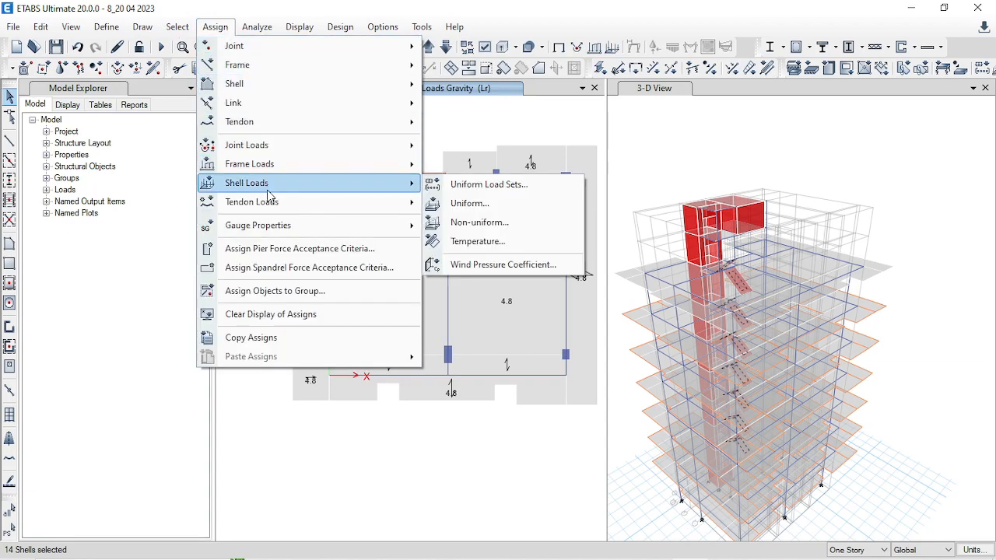
left_click(510, 203)
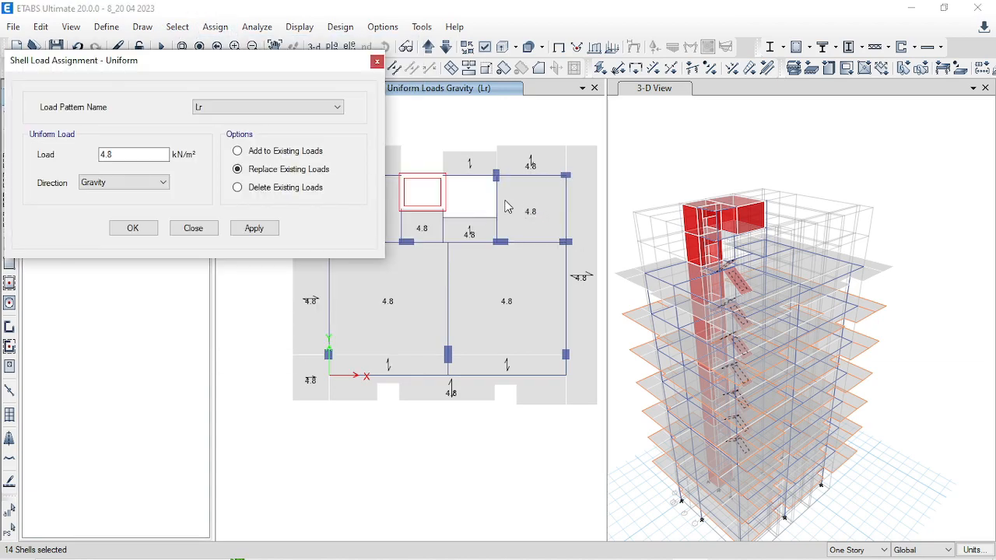
left_click(219, 108)
left_click(209, 135)
left_click(163, 155)
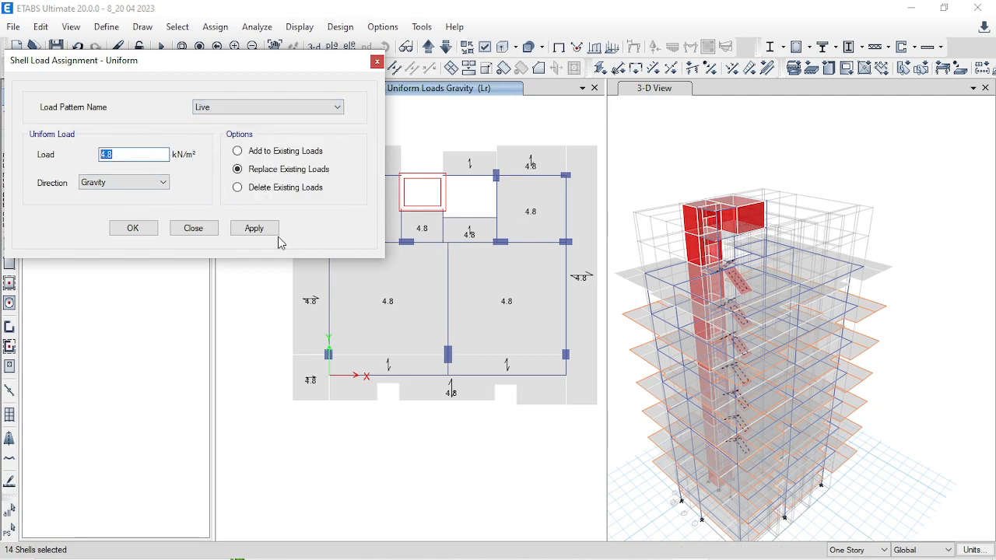
left_click(244, 229)
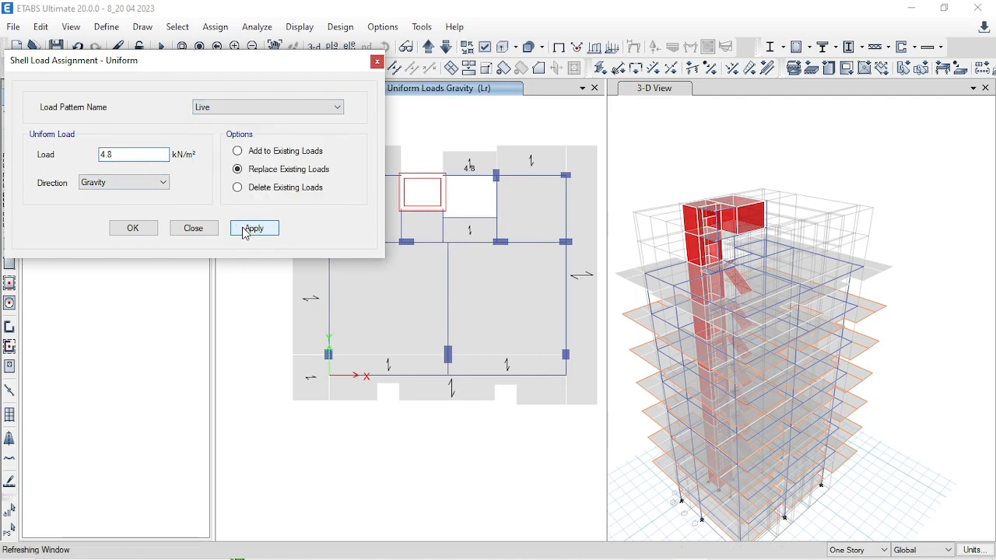
left_click(139, 231)
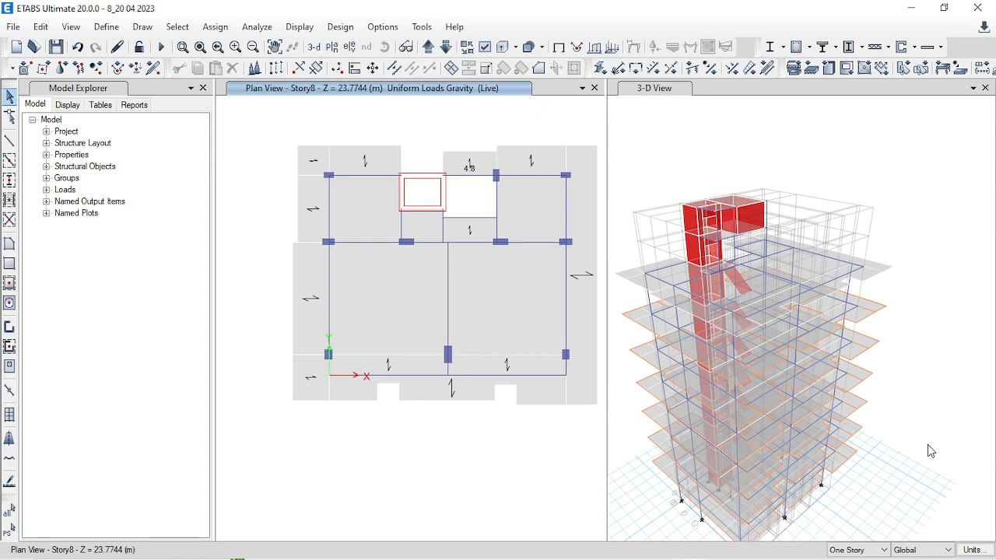
- Extend selection to All Stories and, on the Story7 plan, select the left-side and lower-edge perimeter panels
left_click(871, 548)
left_click(856, 527)
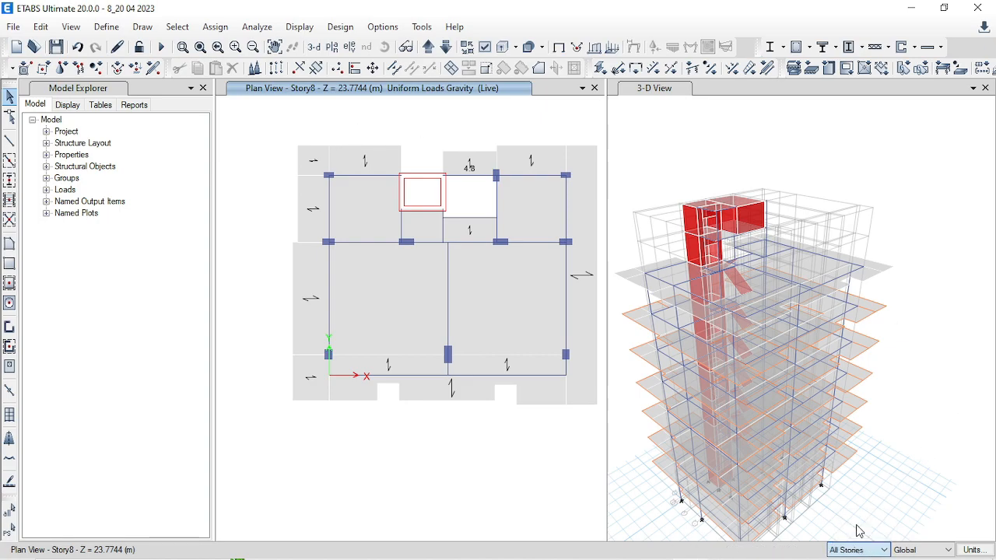
left_click(446, 47)
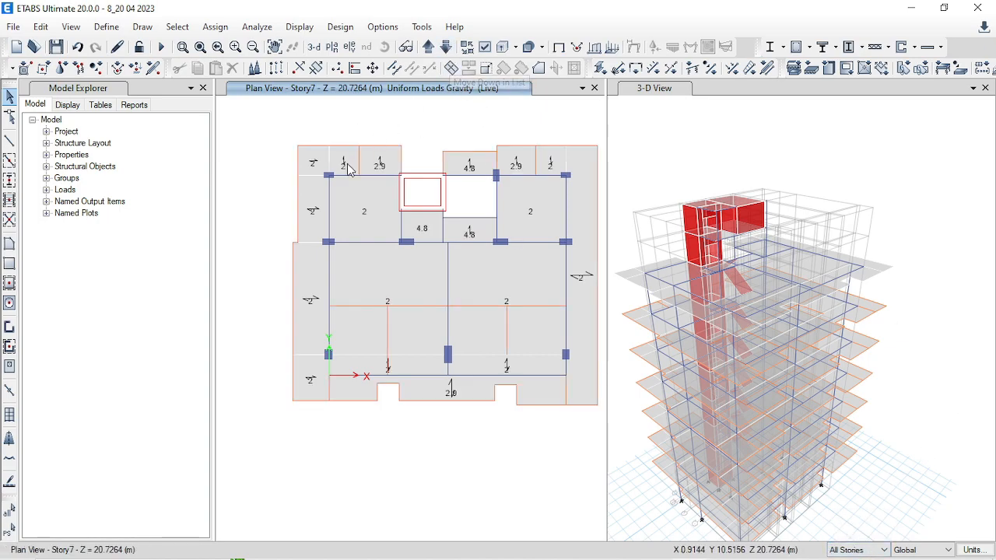
left_click(315, 168)
left_click(312, 222)
left_click(311, 296)
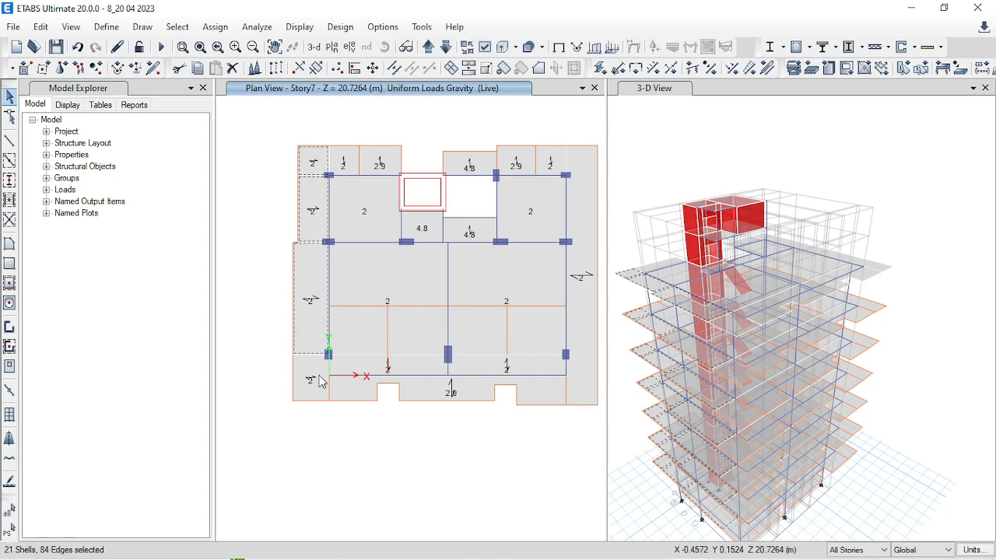
left_click(319, 384)
left_click(414, 392)
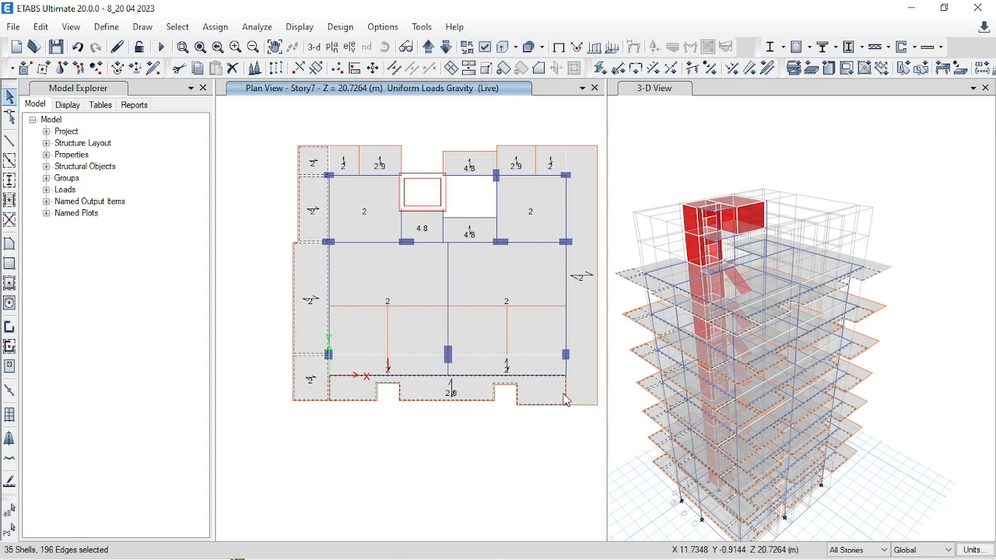
- Add the remaining floor panels across all stories to the selection, including the interior, right-side and upper-edge panels and stair landings
left_click(504, 336)
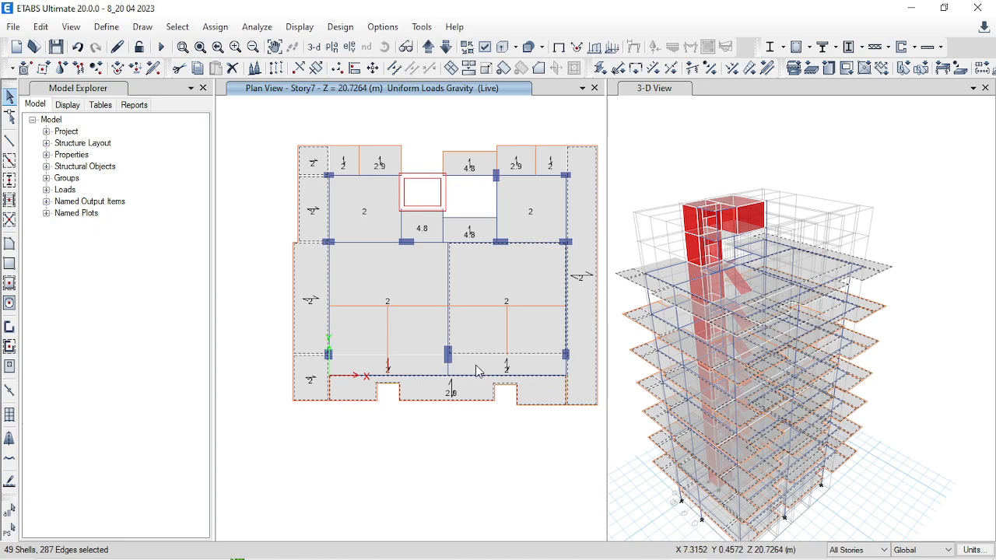
left_click(415, 339)
left_click(364, 365)
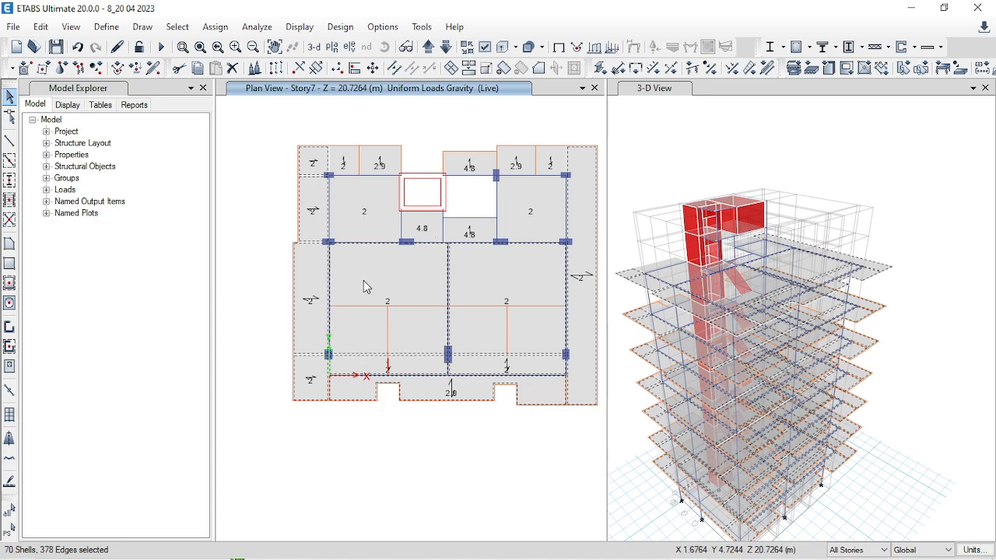
left_click(359, 262)
left_click(361, 211)
left_click(345, 166)
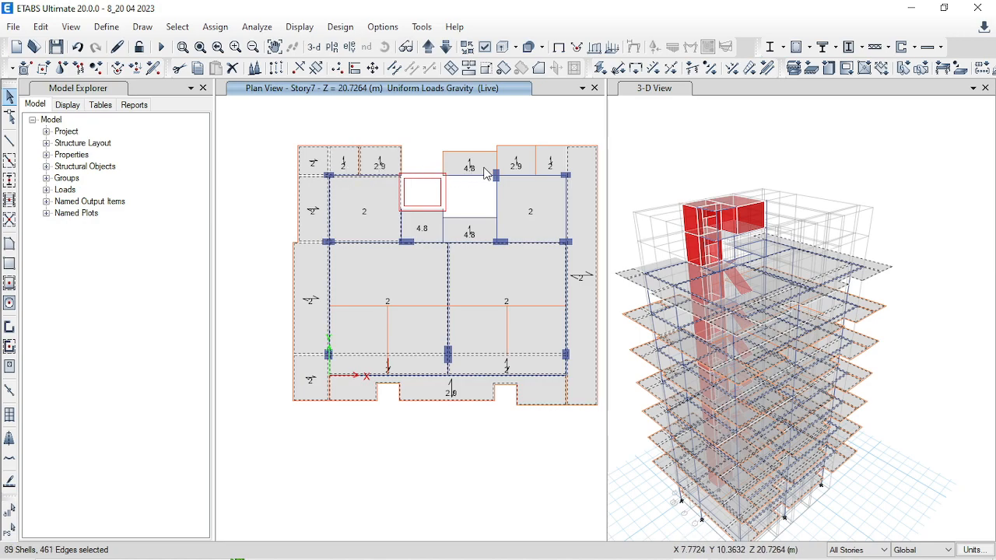
left_click(473, 231)
left_click(420, 233)
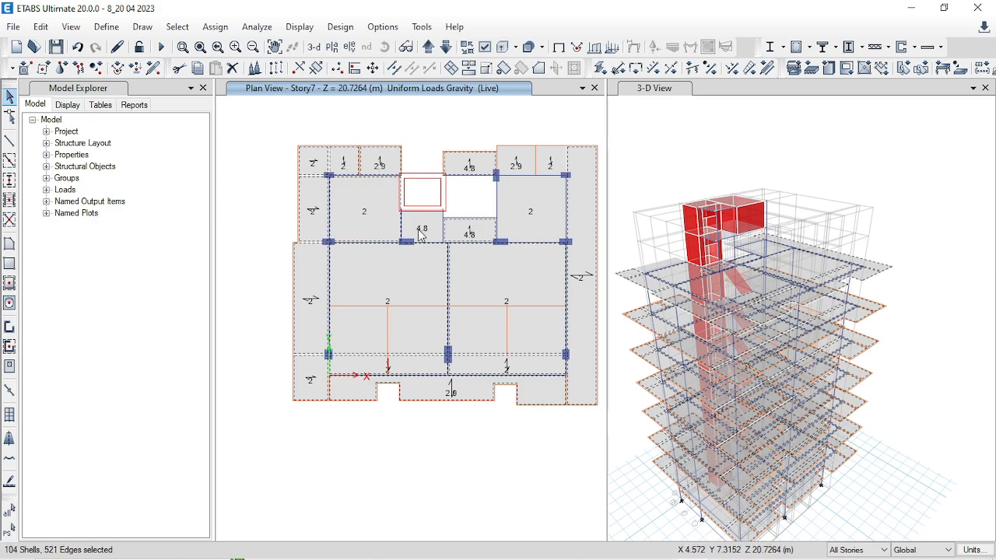
left_click(523, 167)
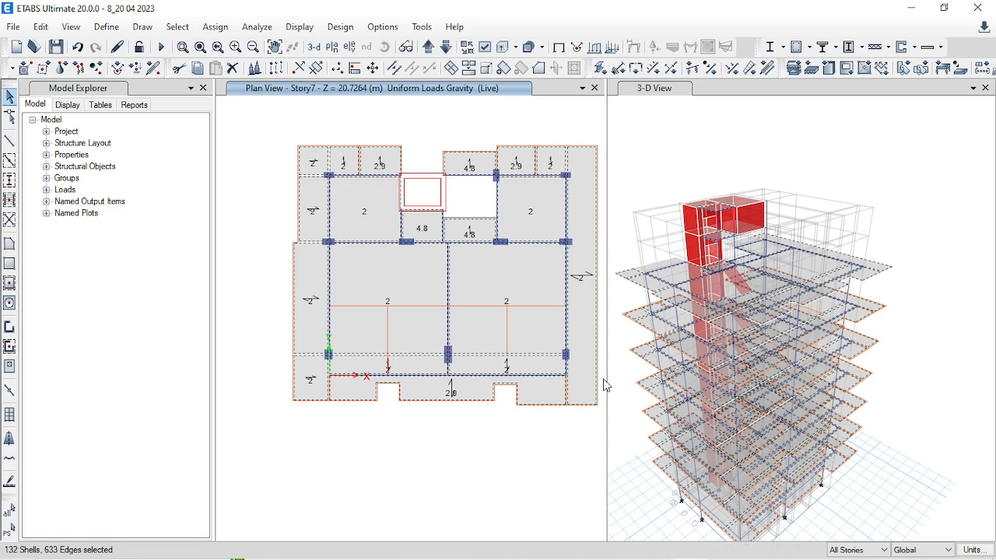
left_click(511, 289)
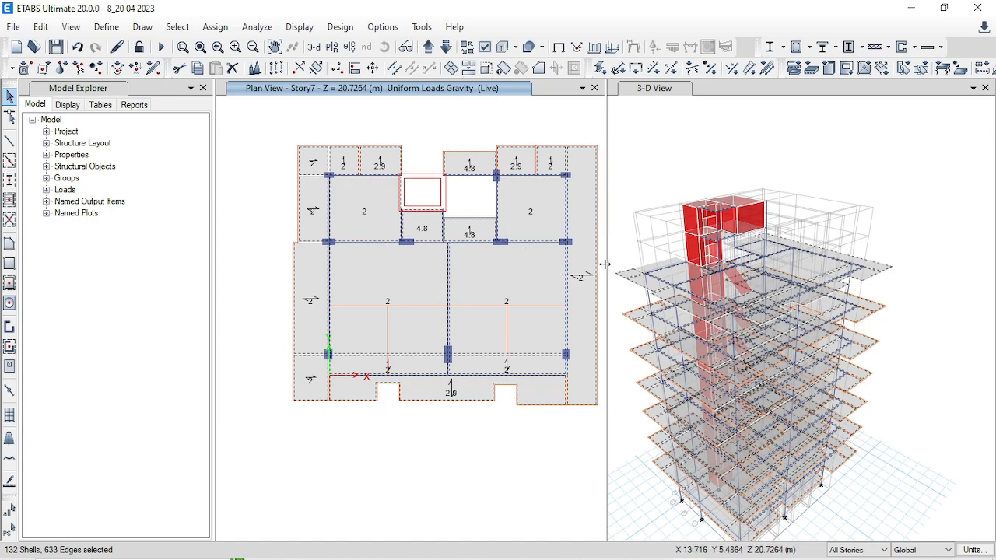
- Limit selection to One Story and deselect the left-side and lower-edge perimeter panels on the Story8 plan
left_click(860, 551)
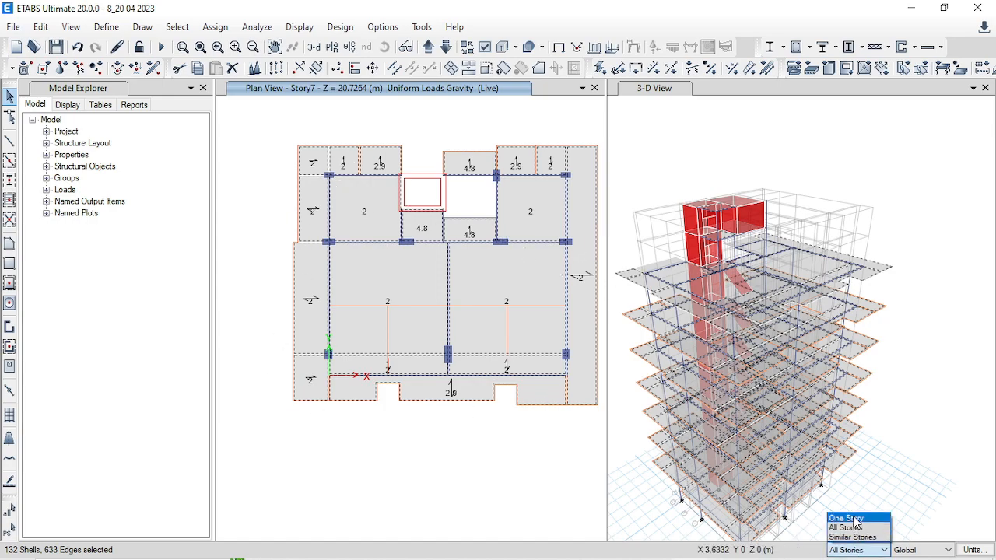
left_click(856, 518)
left_click(429, 47)
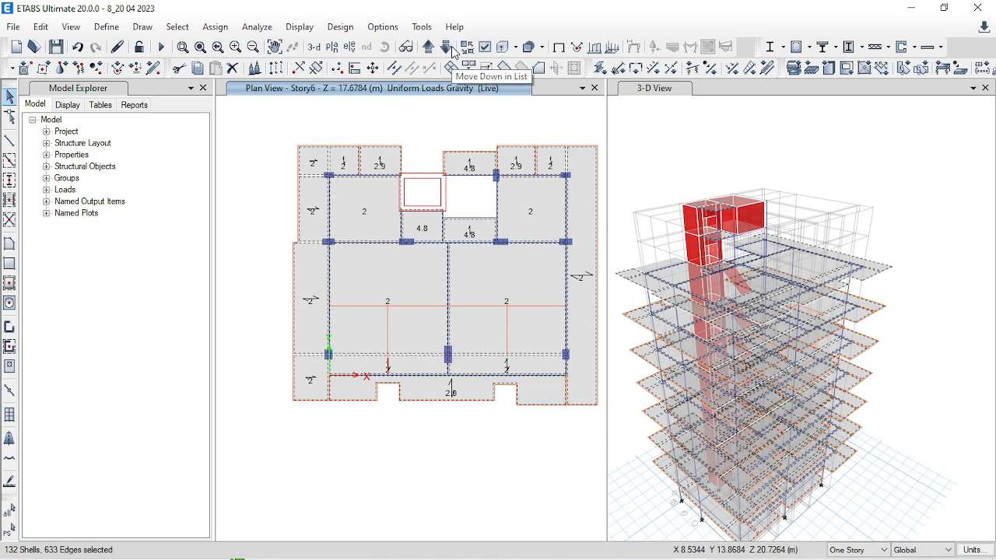
left_click(430, 49)
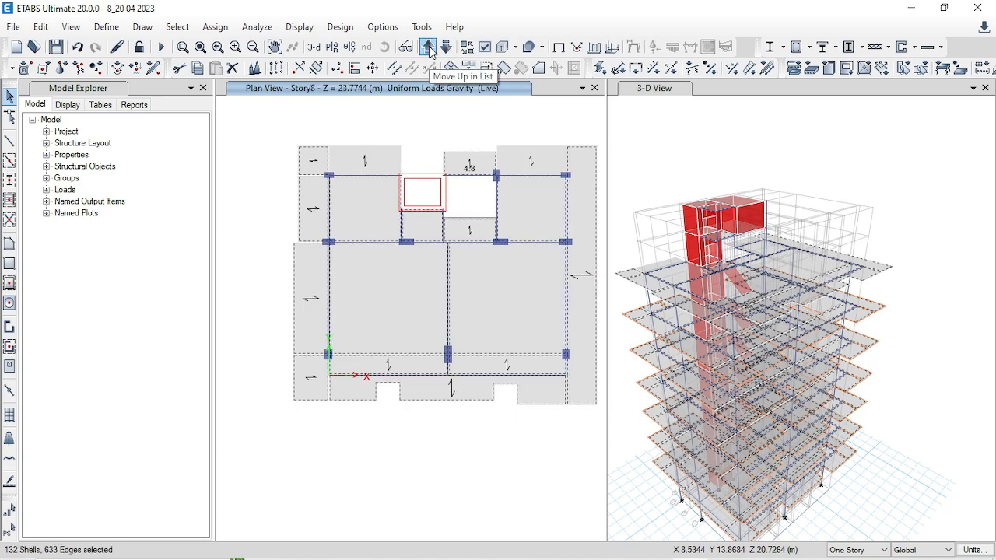
left_click(317, 162)
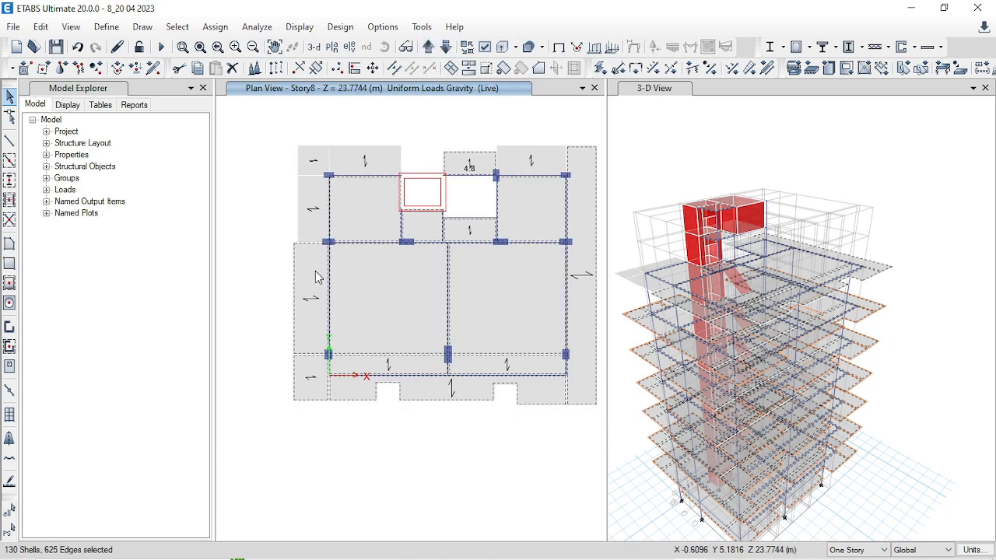
left_click(319, 369)
left_click(352, 383)
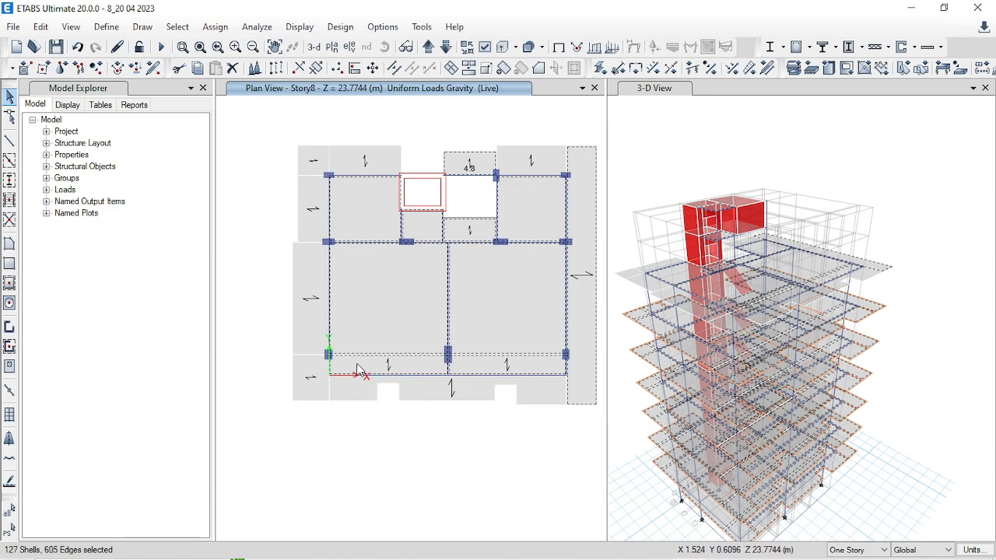
- Deselect the remaining Story8 panels, including the interior and right-side panels, the panel below the core and both stair landings
left_click(357, 368)
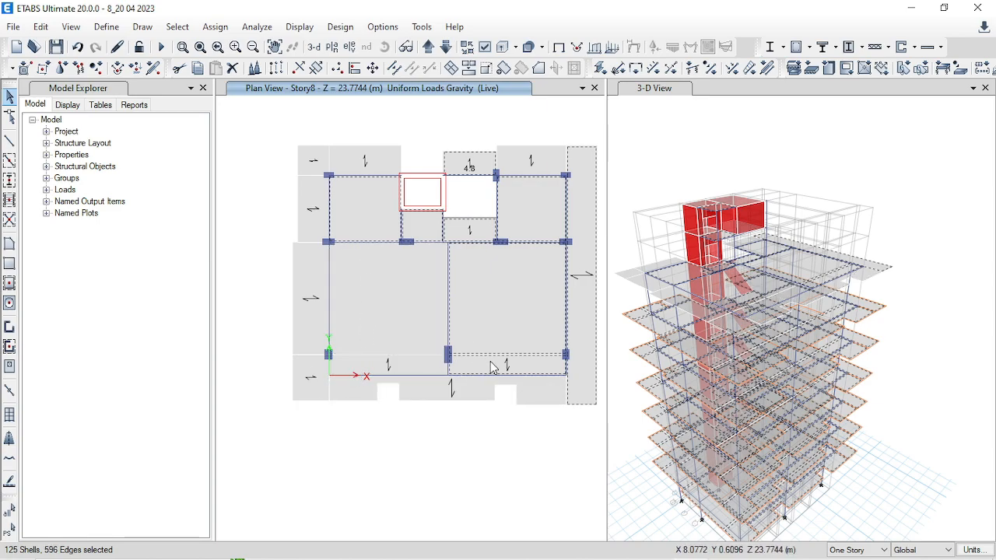
left_click(433, 223)
left_click(468, 226)
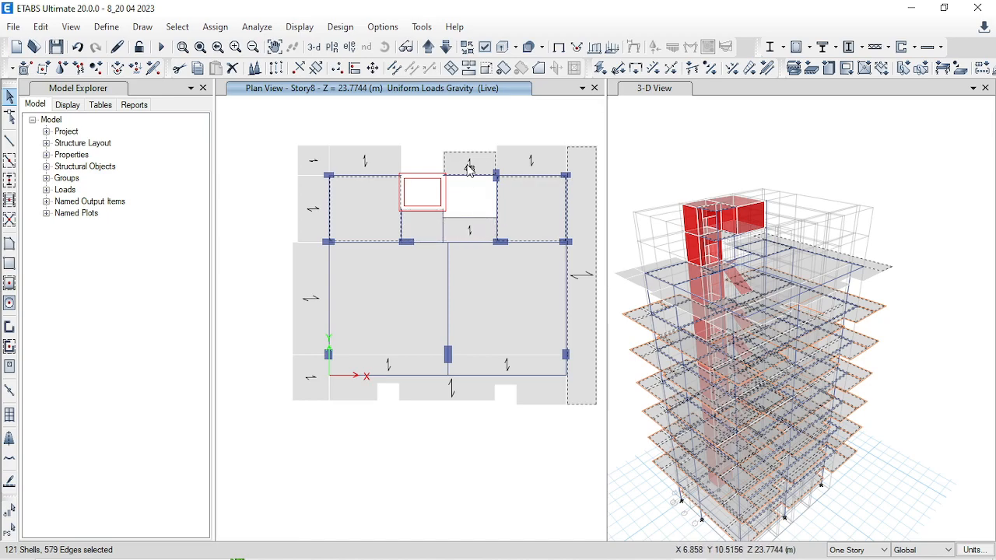
left_click(533, 201)
left_click(577, 192)
left_click(367, 204)
- Step through the plans above Story8, the Base and up to Story2 to check which slab panels are selected
left_click(430, 49)
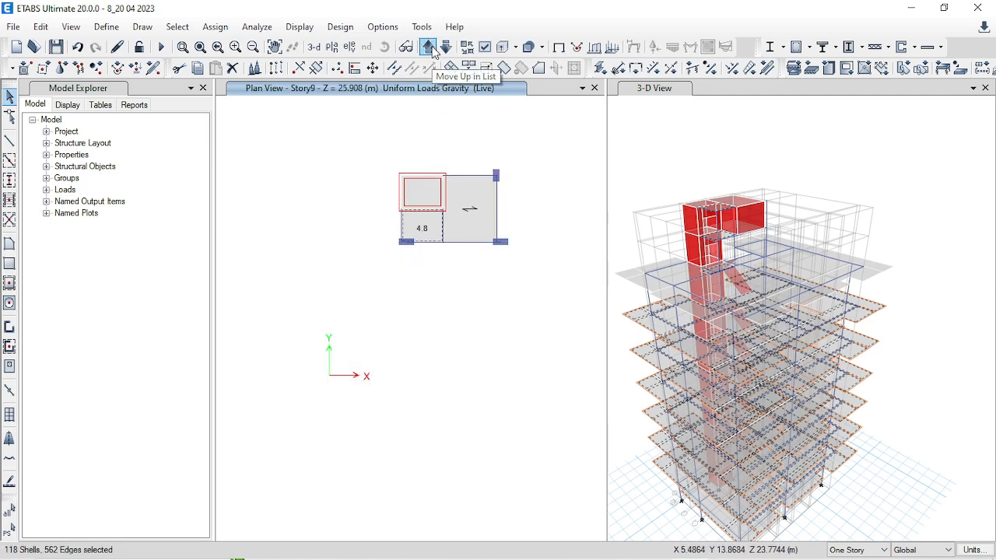
left_click(432, 48)
left_click(430, 48)
left_click(430, 48)
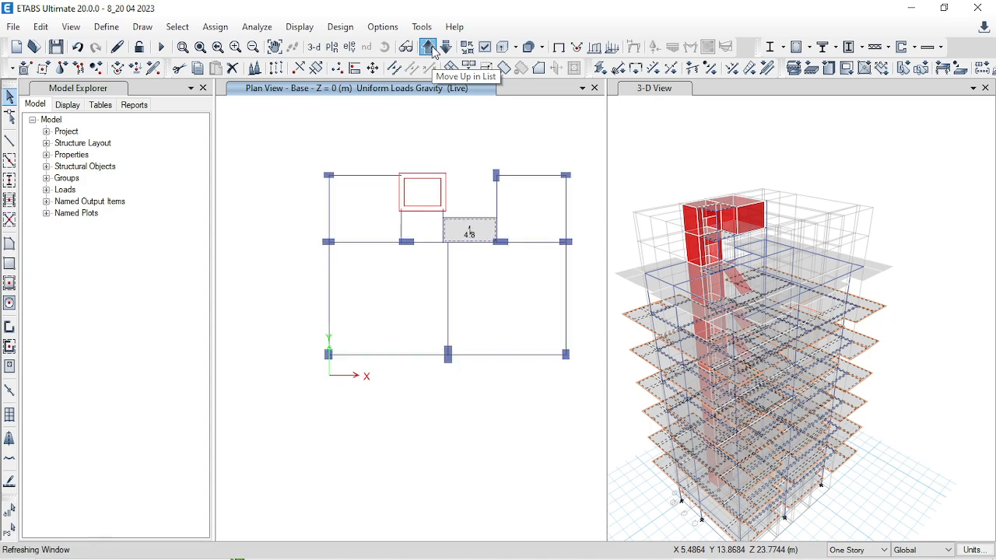
left_click(430, 48)
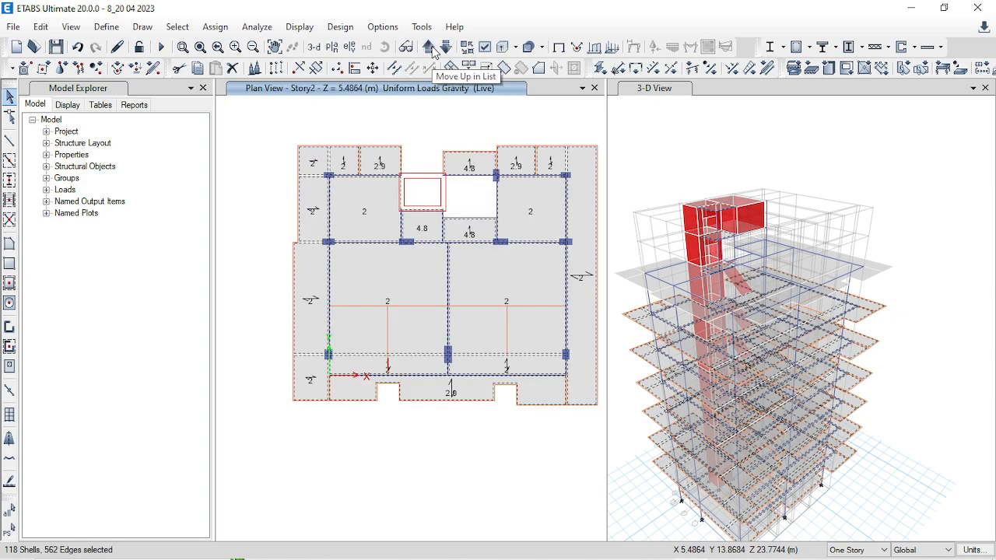
- Start a uniform shell load assignment for the selected typical-floor slabs and set its load pattern to FF
left_click(215, 27)
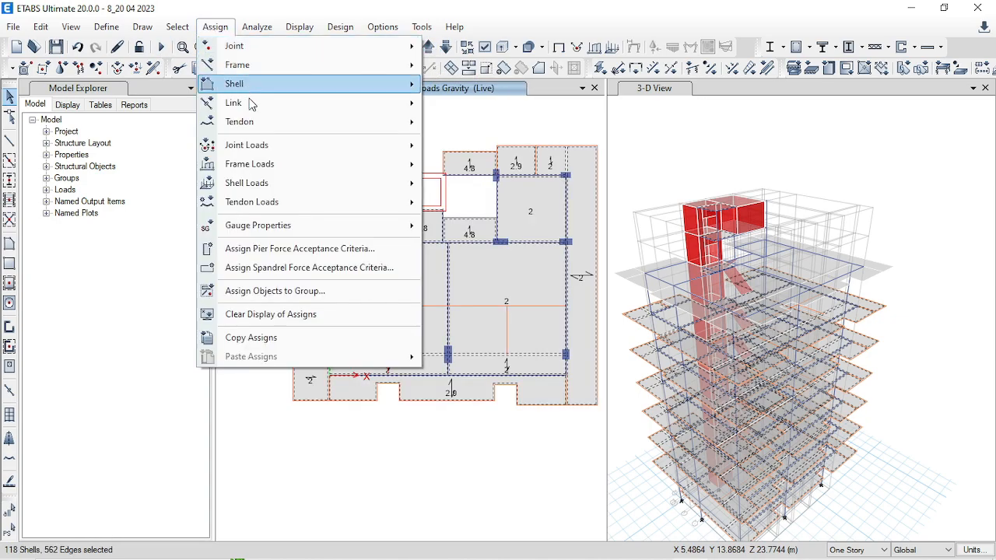
mouse_move(263, 184)
left_click(526, 201)
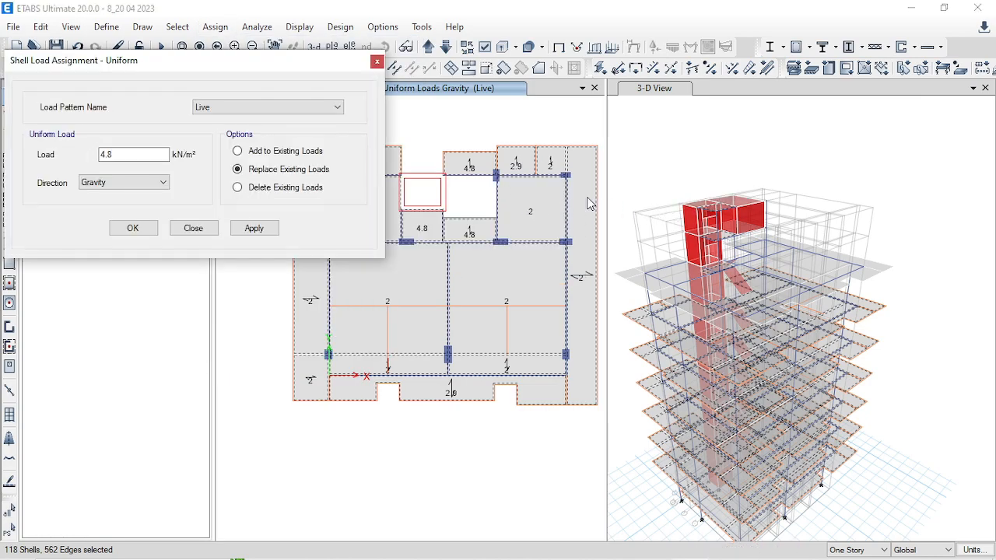
left_click(226, 106)
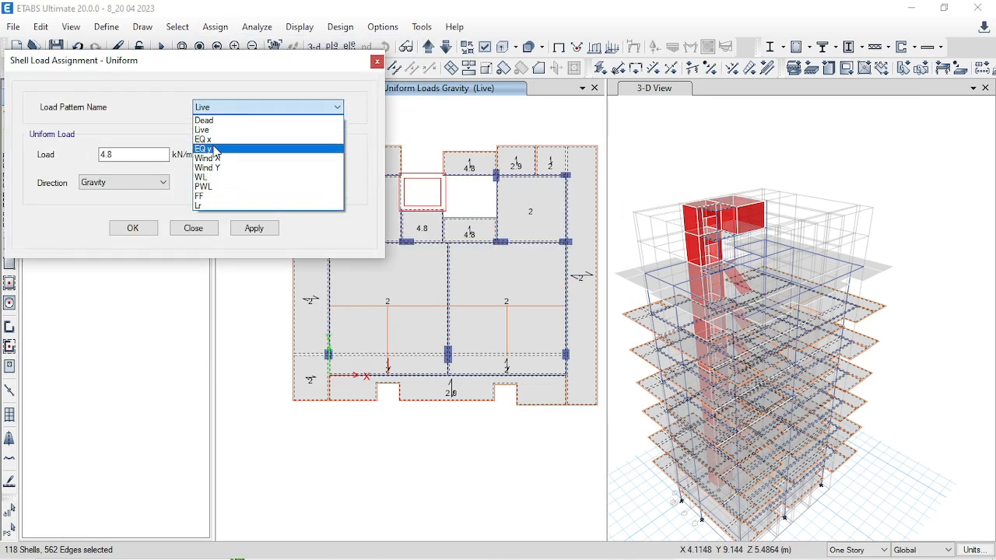
left_click(207, 196)
left_click_drag(131, 155, 6, 160)
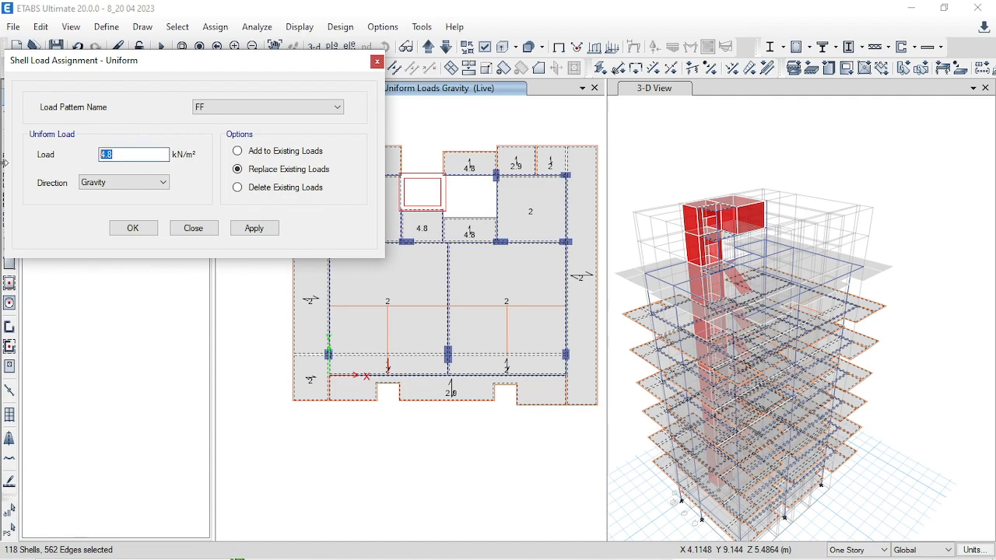
- Look up the floor-slab floor finish value in the SUPERDEAD and LIVE LOAD PDF and apply 1.2 kN/m² to the selected slabs
mouse_move(361, 545)
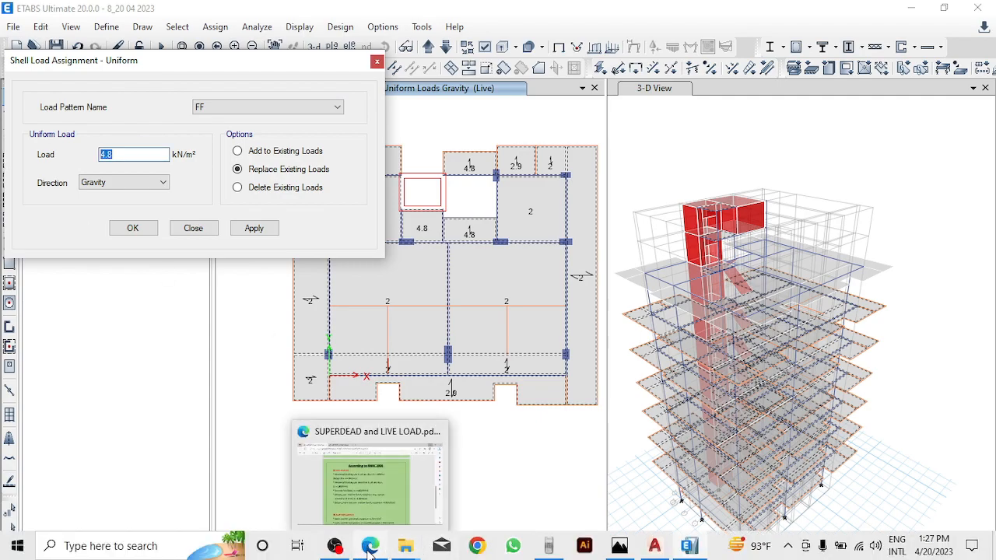
left_click(369, 549)
scroll(465, 400, "down", 4)
scroll(465, 401, "up", 1)
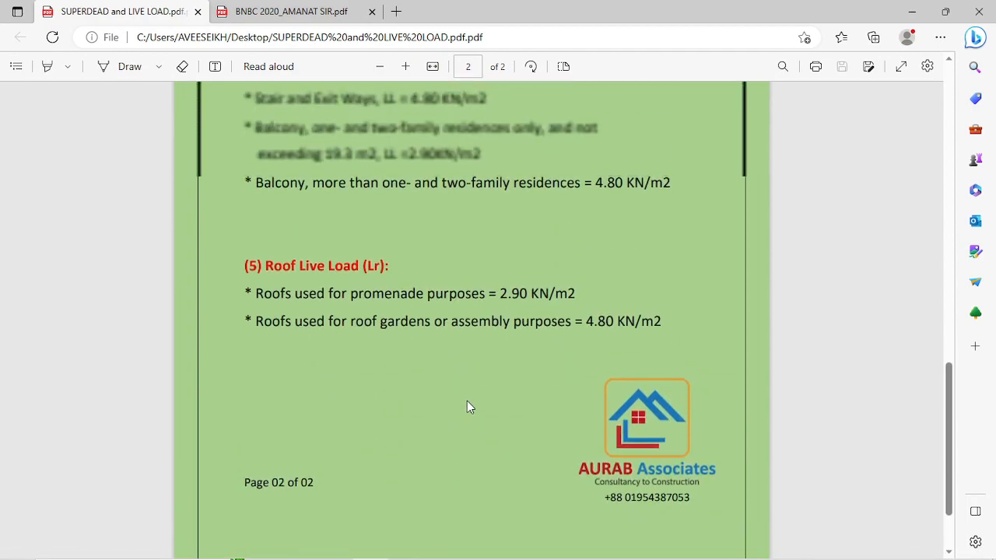
scroll(467, 406, "up", 10)
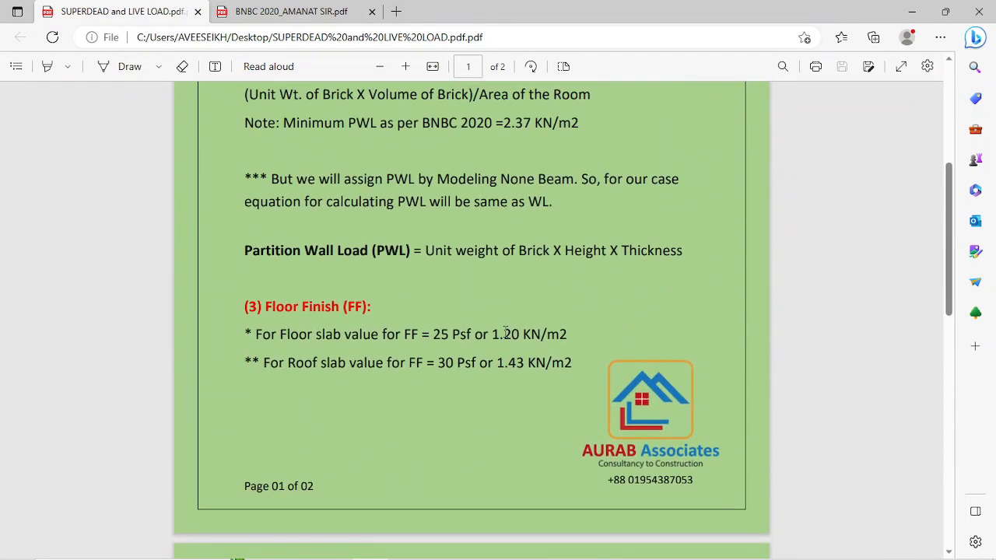
left_click(911, 12)
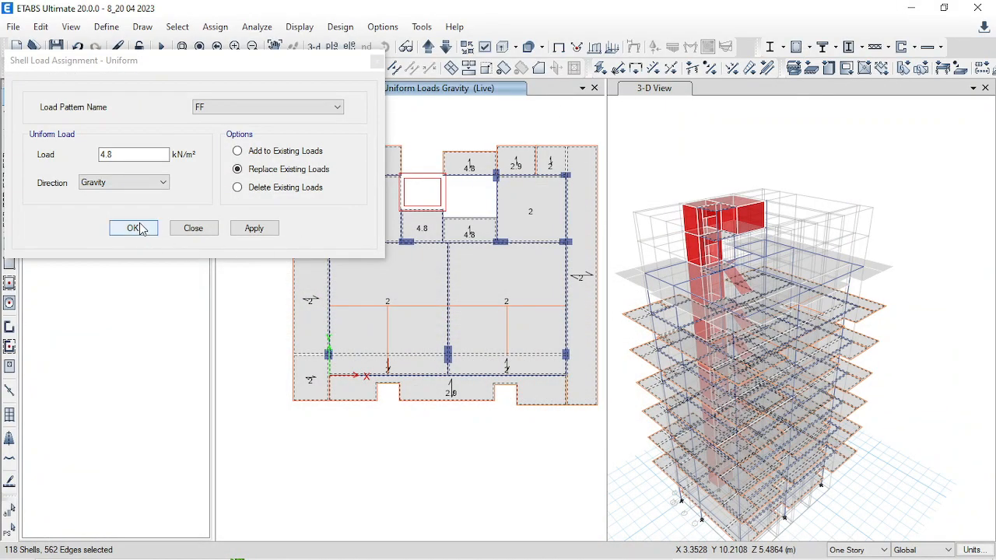
double_click(148, 154)
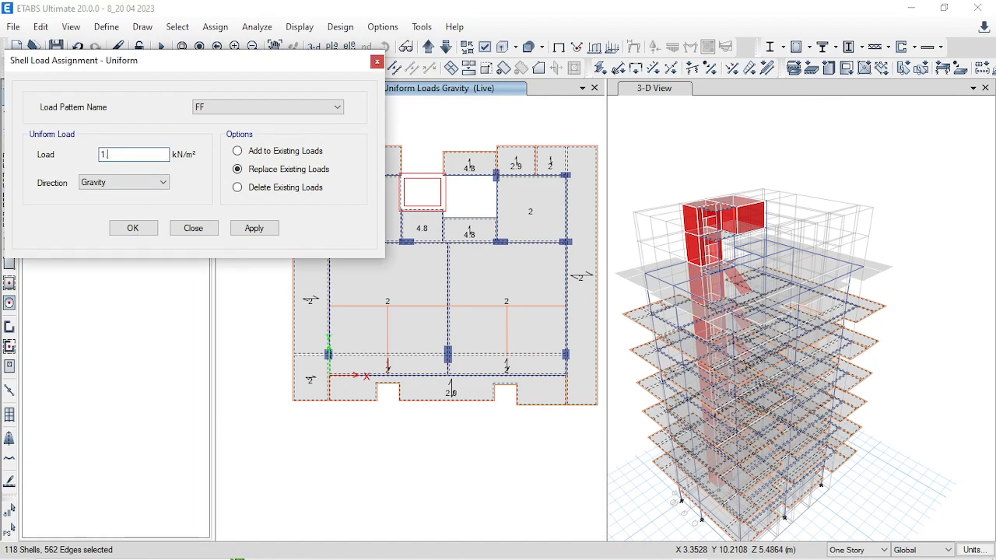
left_click(252, 230)
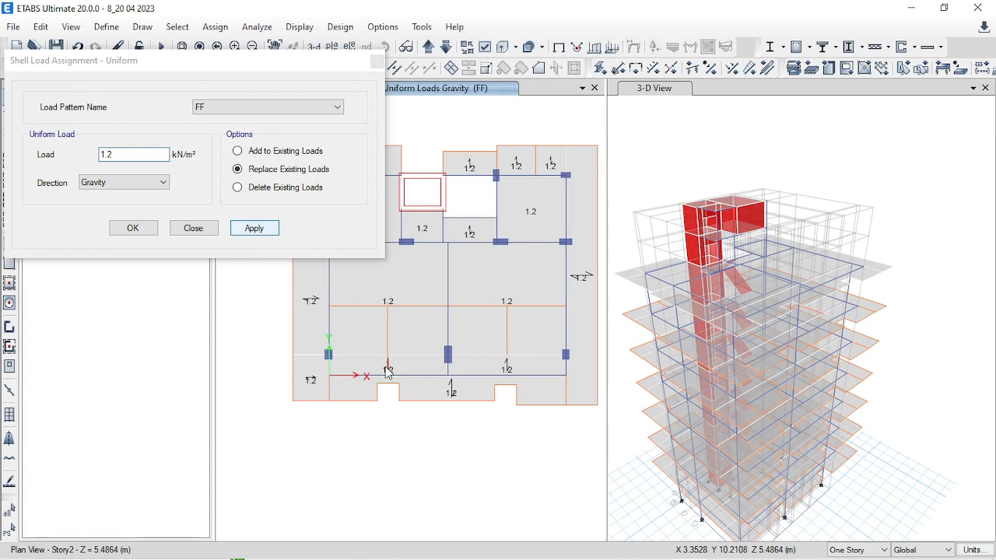
- Go to the Story8 plan and select the left-side and lower-edge perimeter panels, plus the interior and upper-edge panels left of the core
left_click(430, 48)
double_click(429, 48)
left_click(429, 47)
left_click(430, 47)
left_click(433, 49)
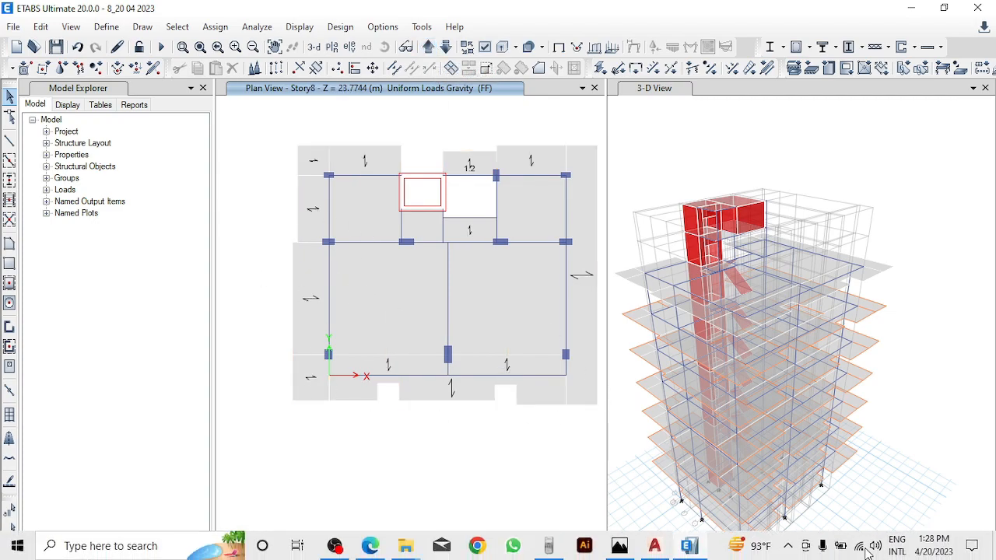
left_click(313, 164)
left_click(316, 204)
left_click(312, 286)
left_click(317, 389)
left_click(362, 393)
left_click(405, 365)
left_click(385, 300)
left_click(366, 210)
left_click(392, 166)
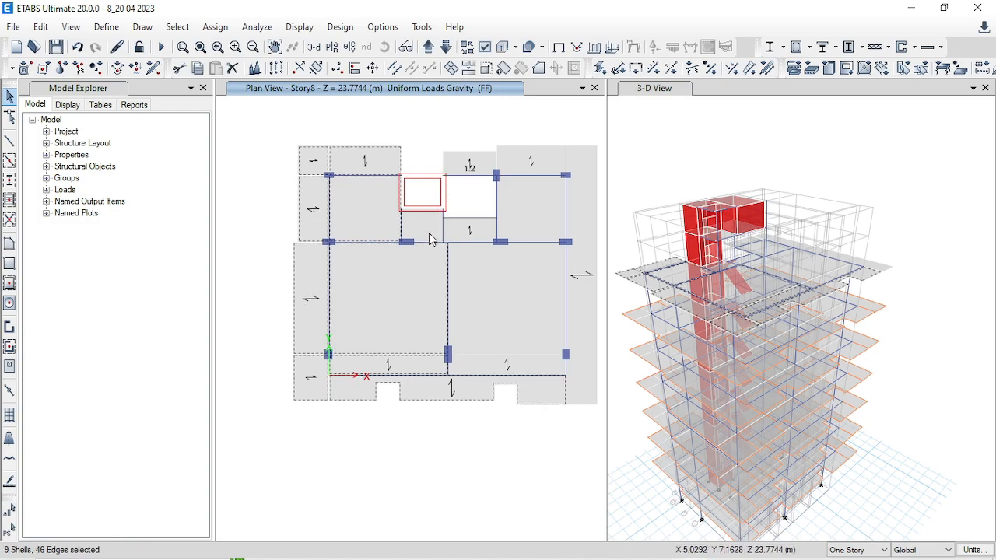
- Add the remaining Story8 interior, upper-edge, right-side and lower-strip panels and the lower stair landing, leaving out the upper landing
left_click(479, 228)
left_click(512, 214)
left_click(524, 165)
left_click(588, 162)
left_click(484, 371)
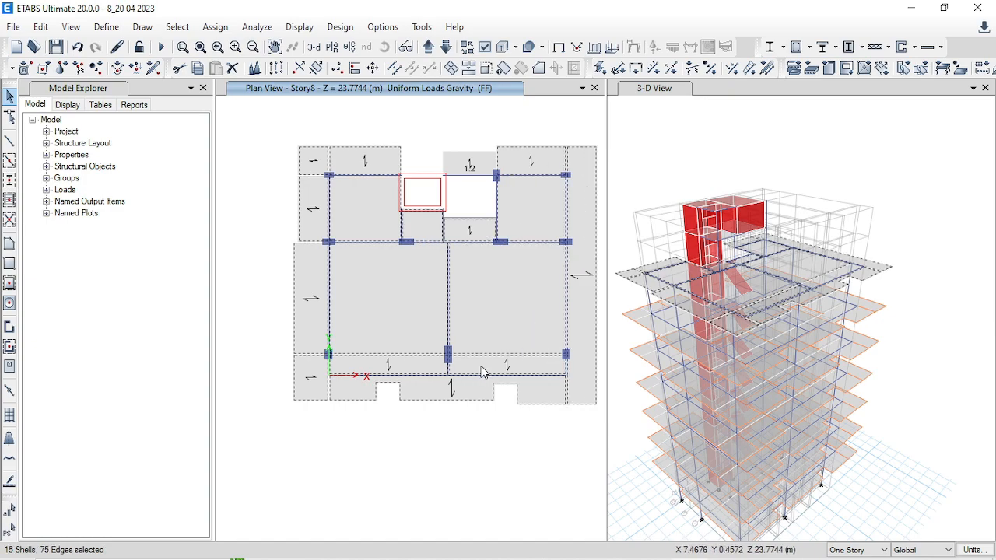
- Assign an FF uniform load of 1.43 kN/m² to the selected Story8 slabs, using the roof-slab floor finish value from the load PDF
left_click(208, 31)
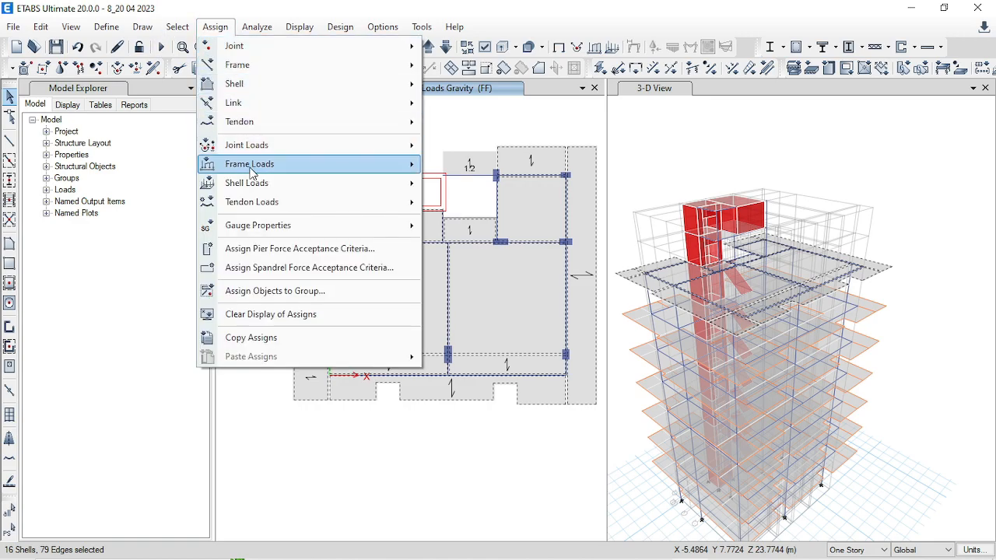
mouse_move(249, 191)
left_click(469, 203)
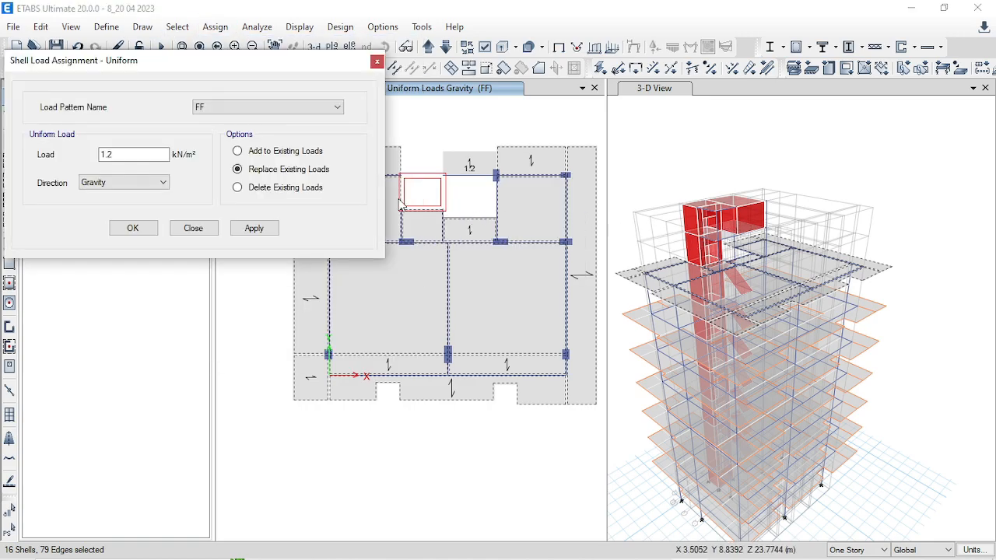
left_click_drag(133, 154, 17, 164)
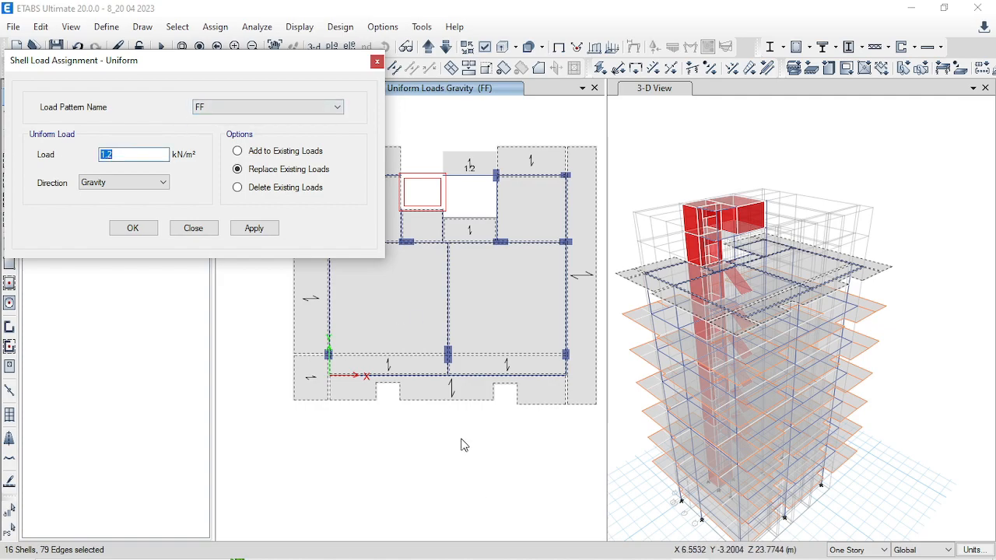
left_click(371, 552)
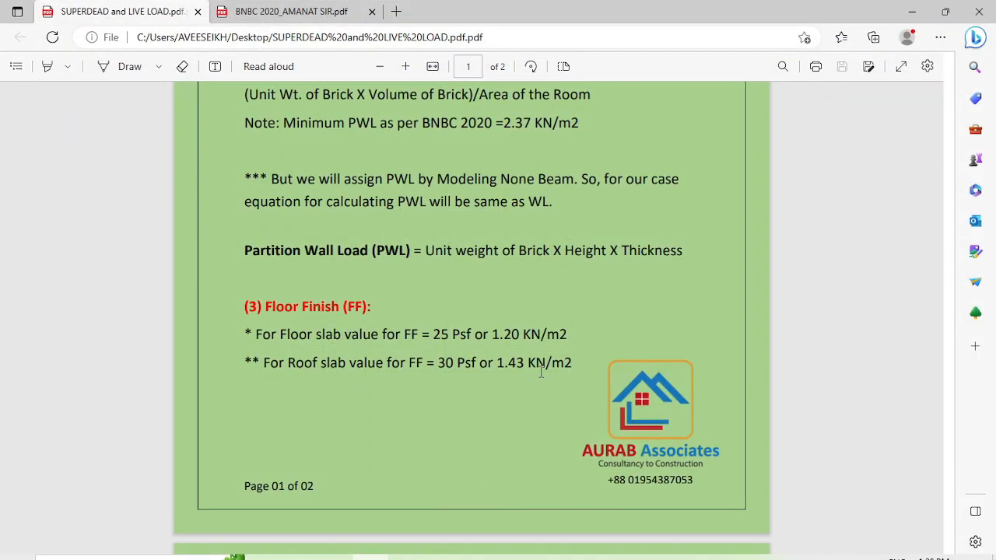
left_click(911, 11)
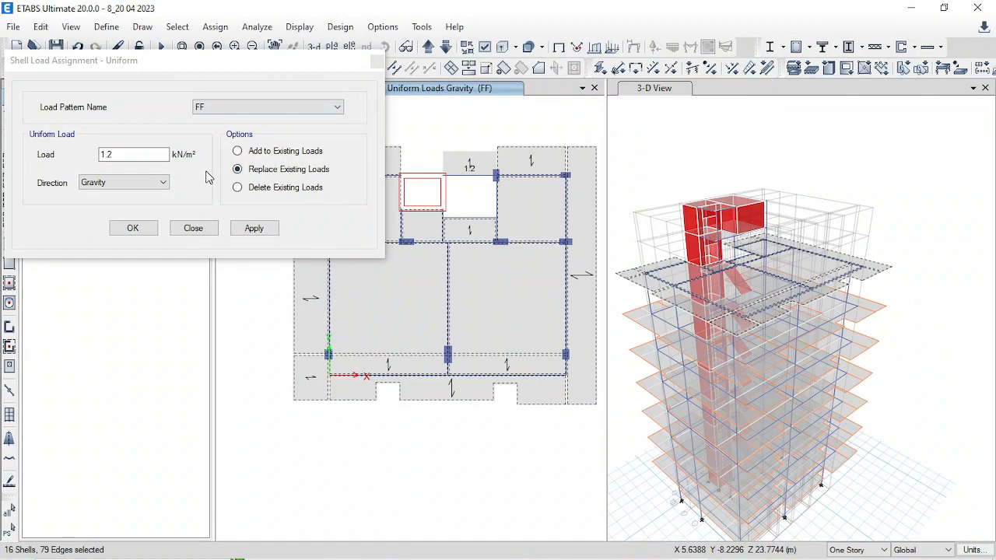
left_click_drag(156, 158, 4, 142)
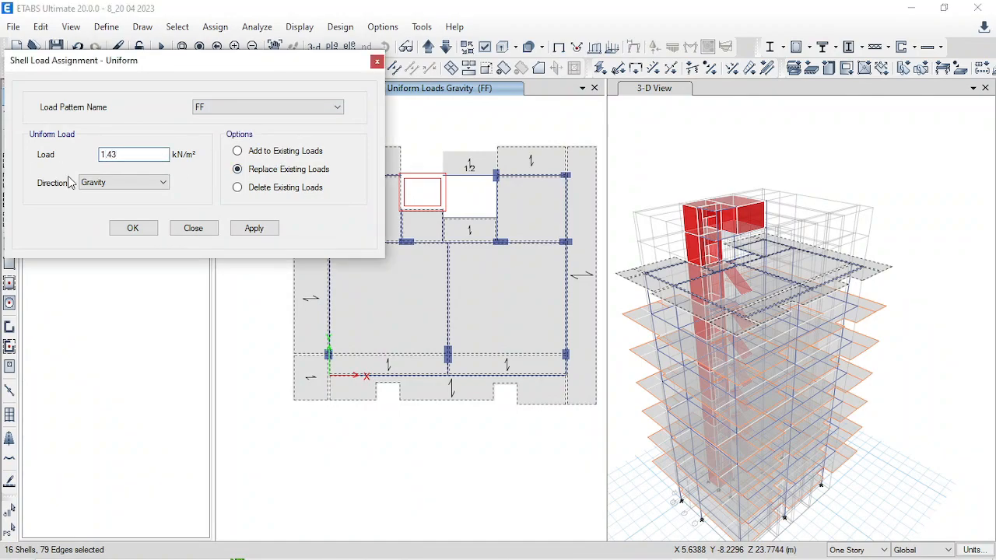
left_click(268, 230)
left_click(133, 228)
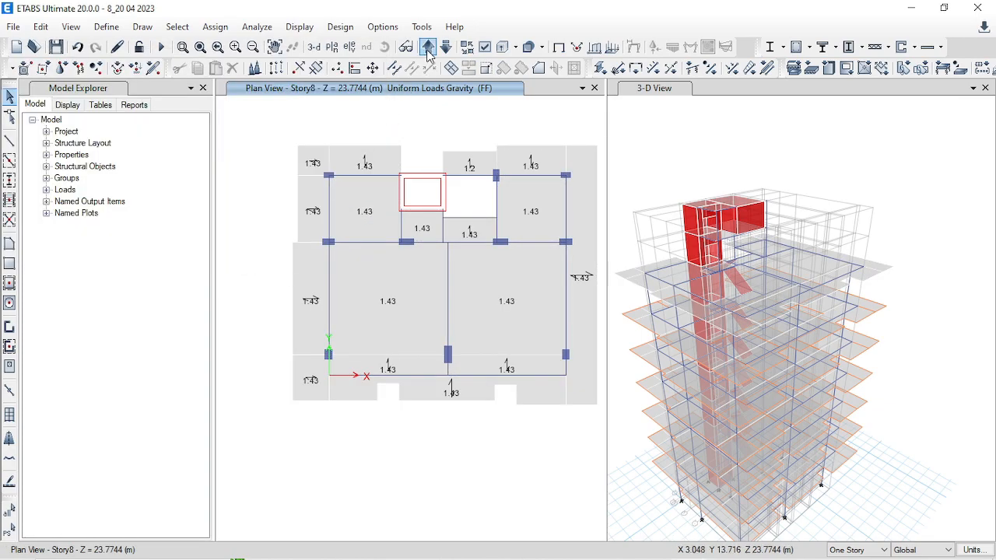
- Check the assigned loads of the slab below the core on Story9 and the larger slab beside the core on Story10
left_click(427, 48)
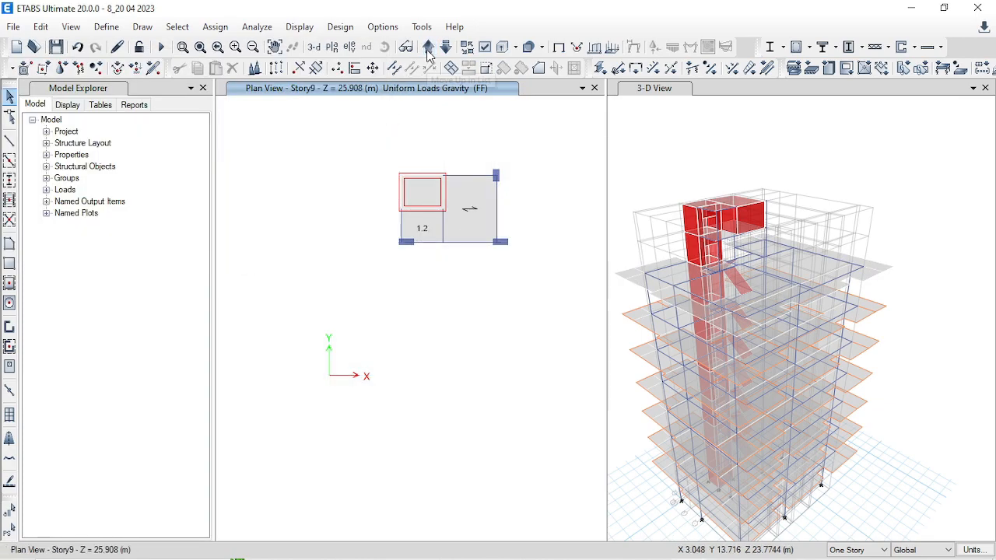
left_click(426, 235)
right_click(427, 235)
left_click(512, 154)
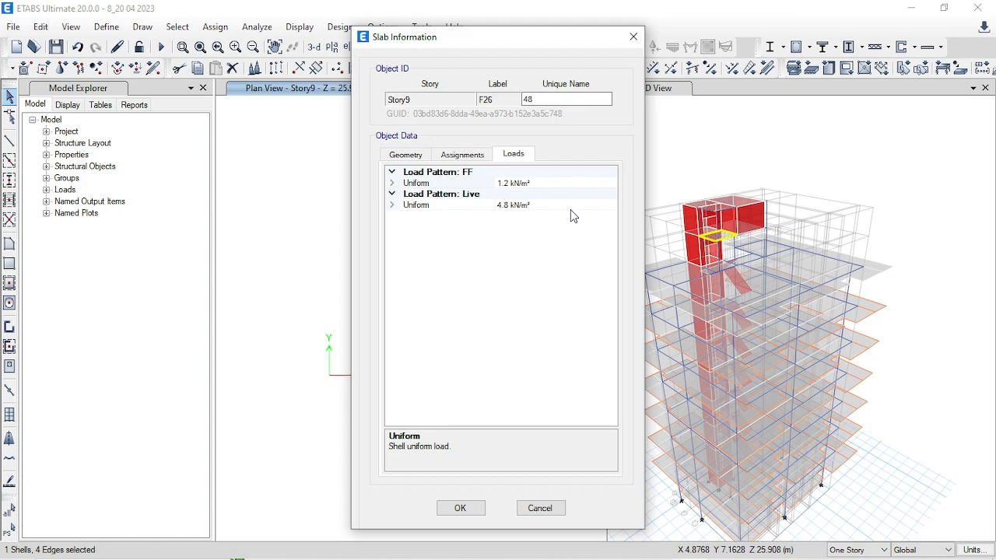
key("Escape")
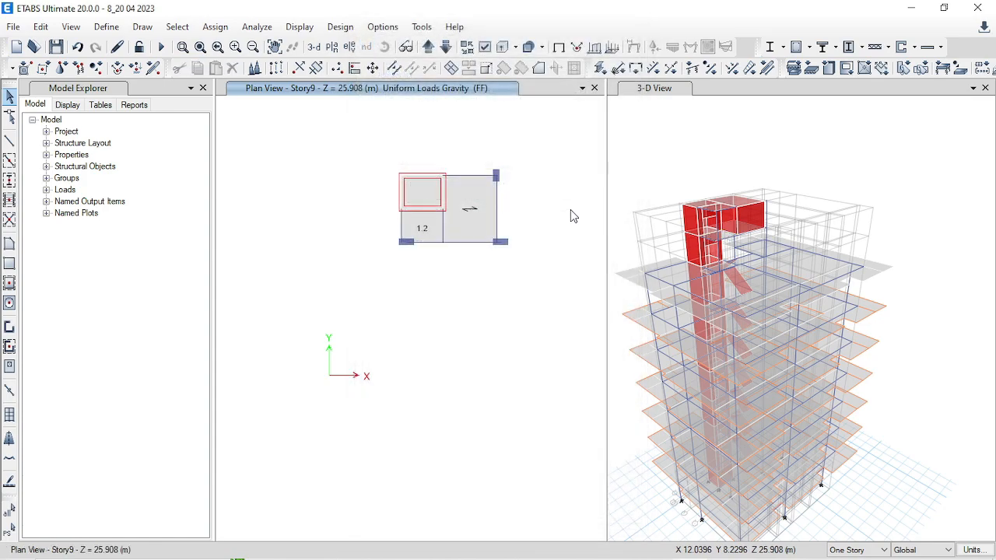
left_click(465, 215)
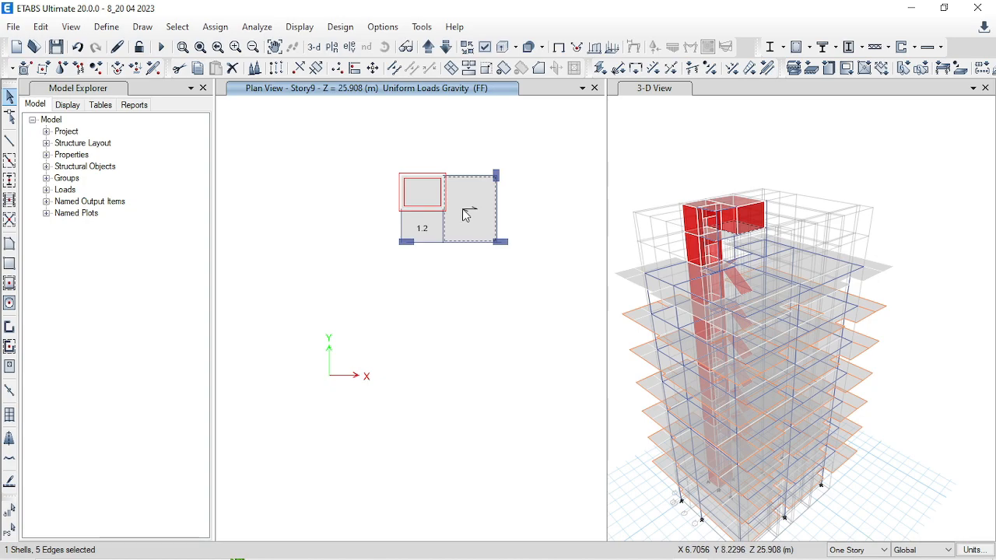
right_click(428, 233)
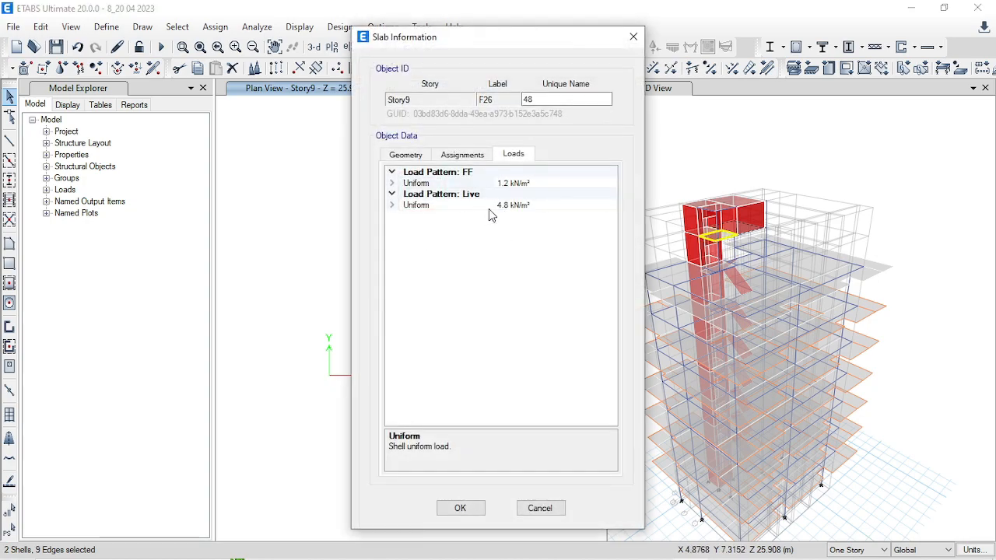
key("Escape")
left_click(428, 46)
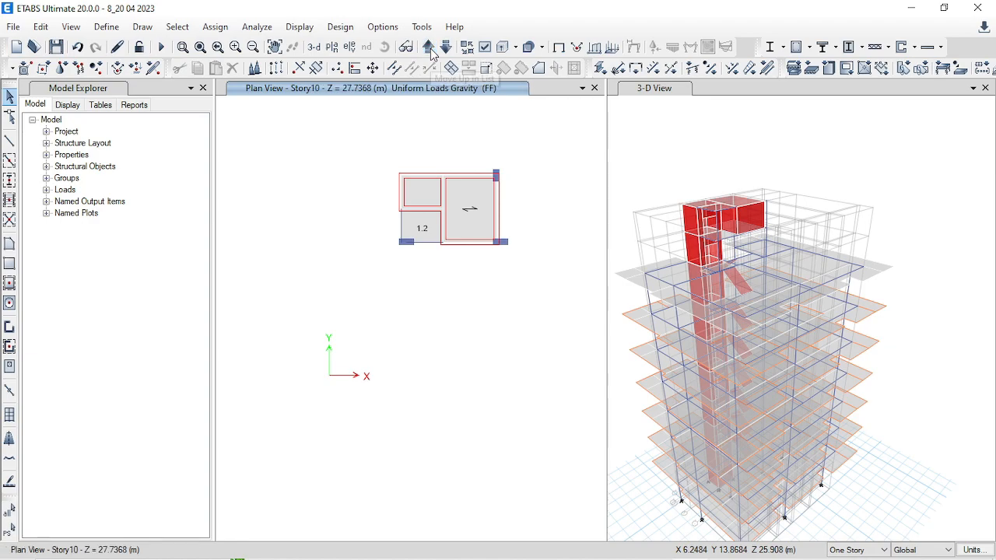
left_click(469, 209)
right_click(469, 208)
key("Escape")
- Select the slab below the core on Story10, check its loads, and add the matching Story9 slab to the selection
left_click(433, 224)
right_click(433, 224)
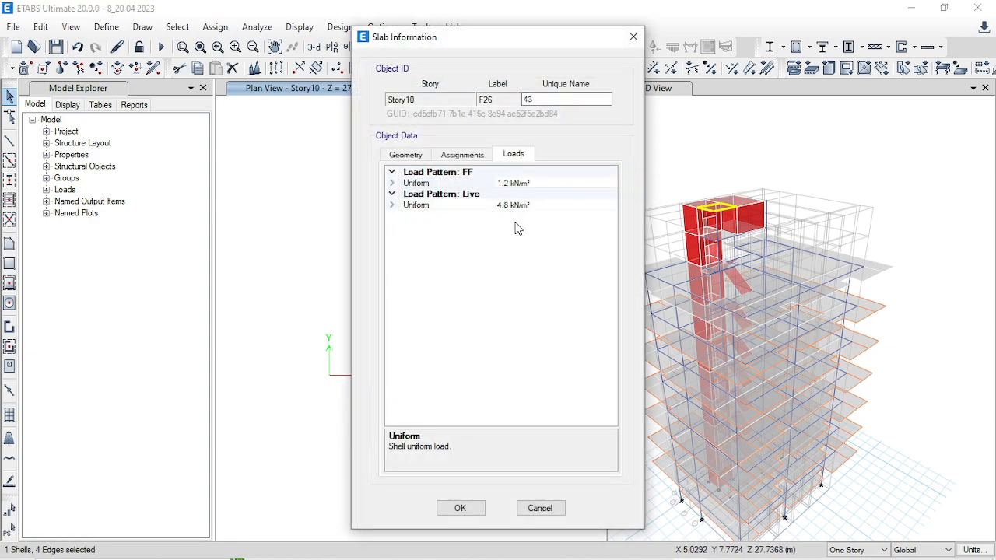
key("Escape")
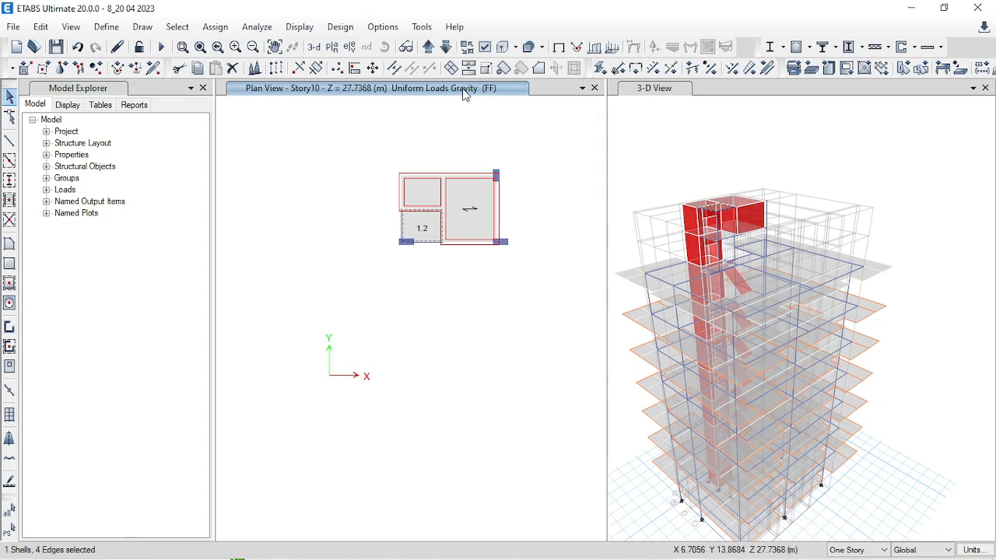
left_click(450, 49)
left_click(431, 222)
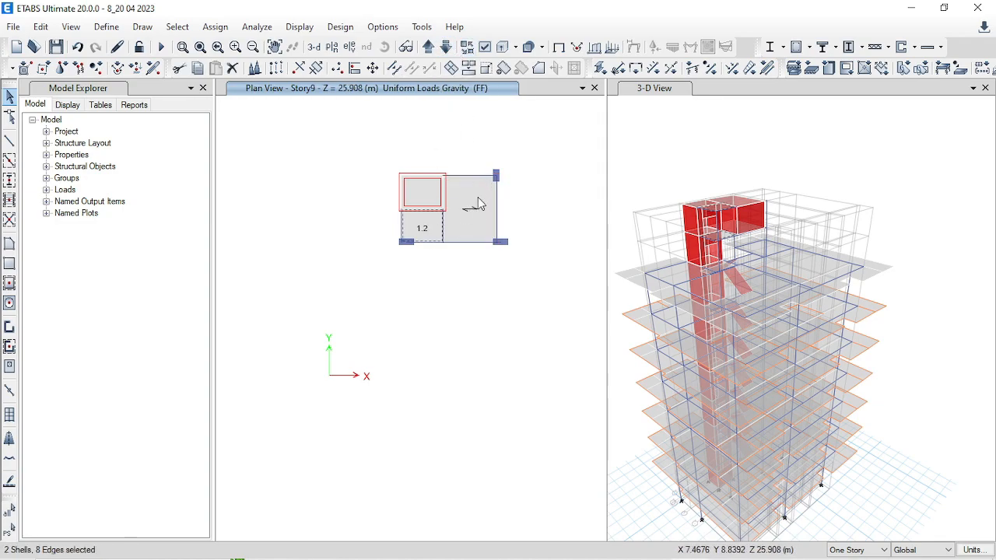
- Replace the Live uniform load on the two selected slabs with 2 kN/m² and check the loads on the Story9 slab
left_click(177, 31)
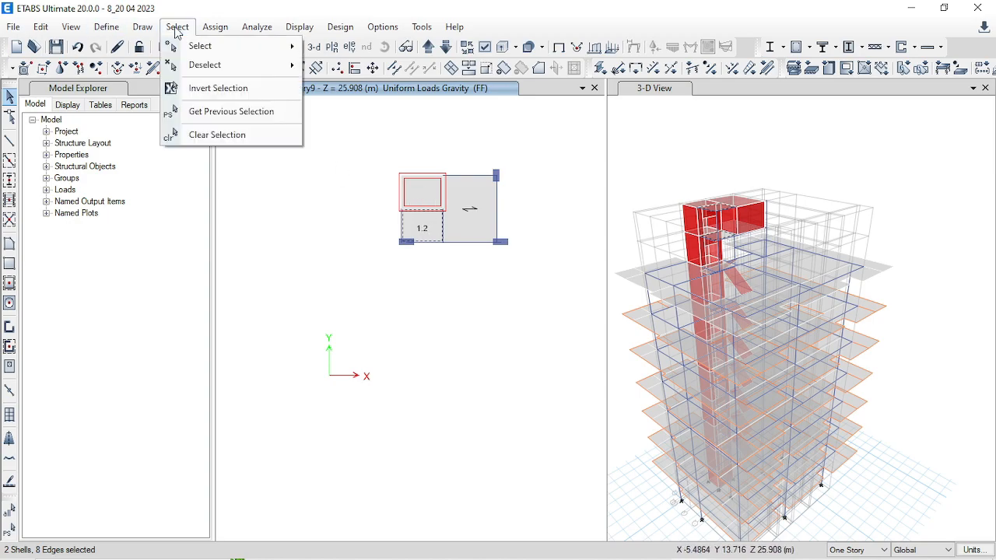
mouse_move(215, 66)
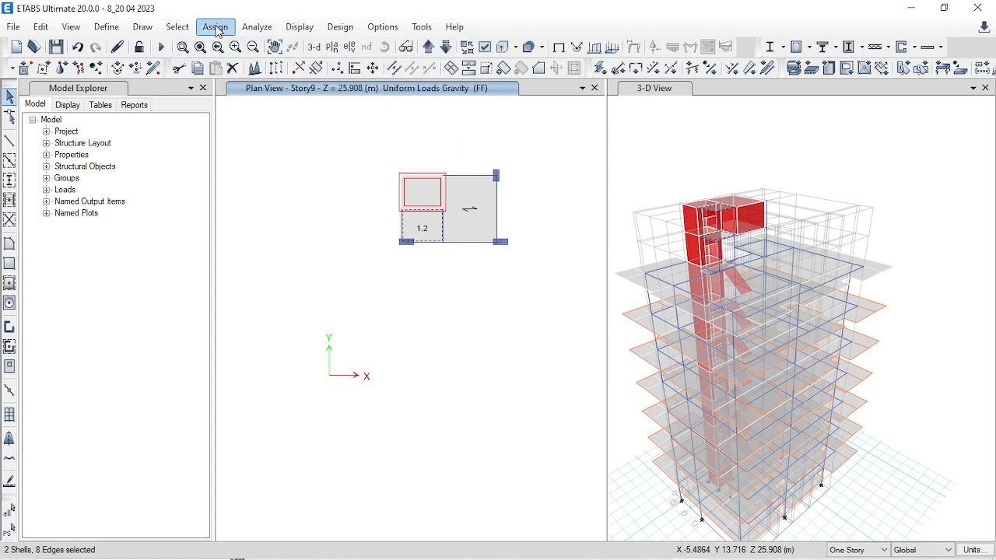
left_click(215, 27)
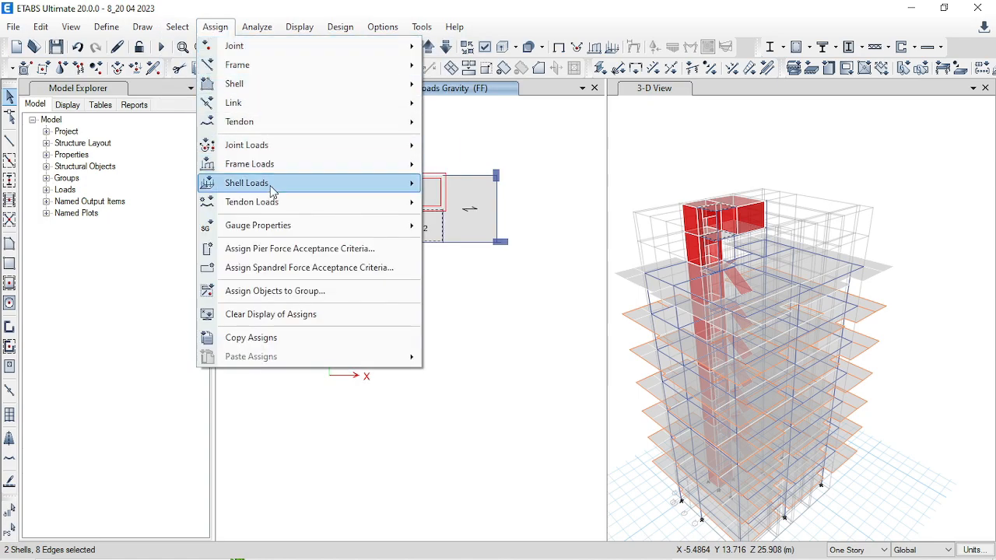
mouse_move(269, 185)
left_click(505, 204)
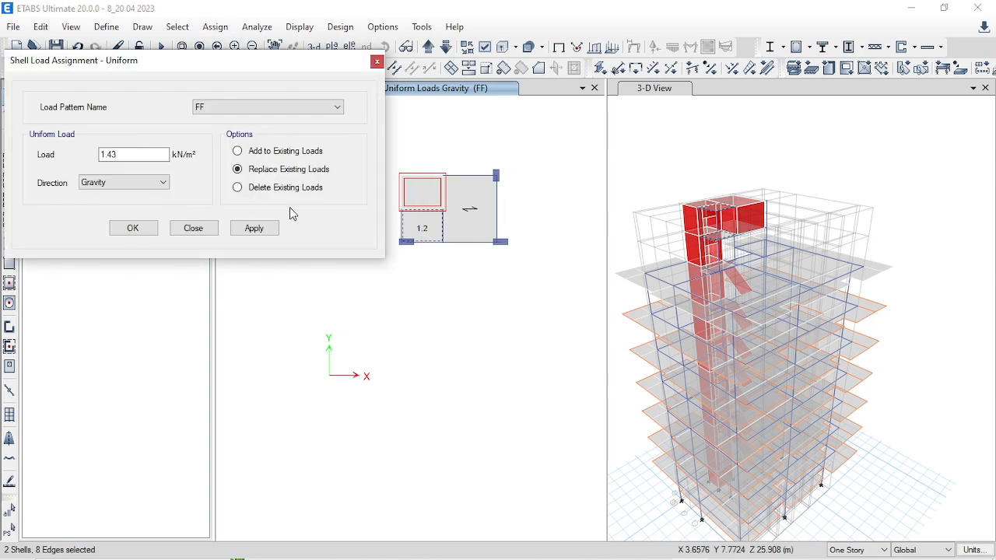
left_click(217, 107)
left_click(216, 129)
left_click(131, 155)
double_click(130, 155)
left_click(257, 229)
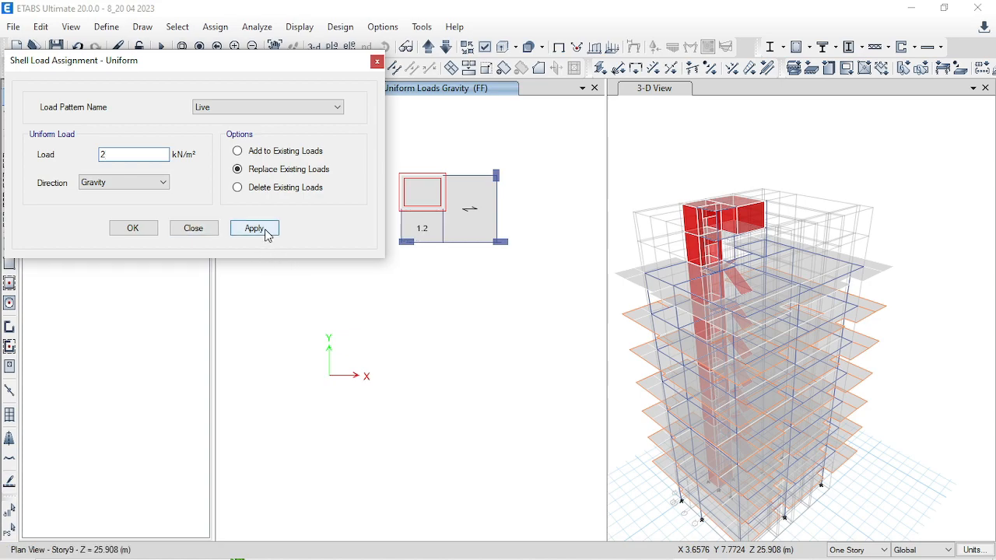
left_click(422, 233)
right_click(422, 234)
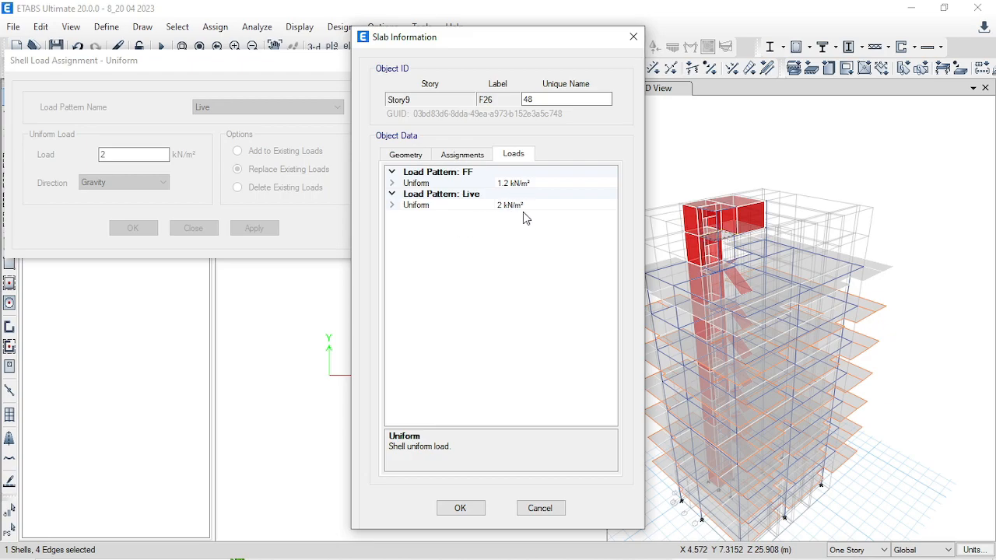
- Close the slab information and load assignment dialogs, and select only the slab inside the core on Story9 after comparing it with Story10
left_click(633, 38)
left_click(373, 63)
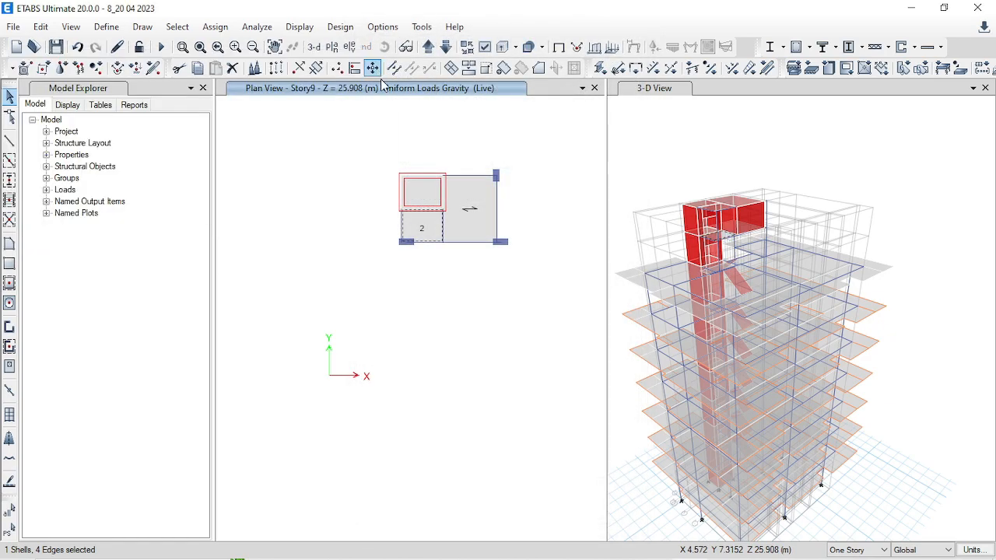
left_click(428, 46)
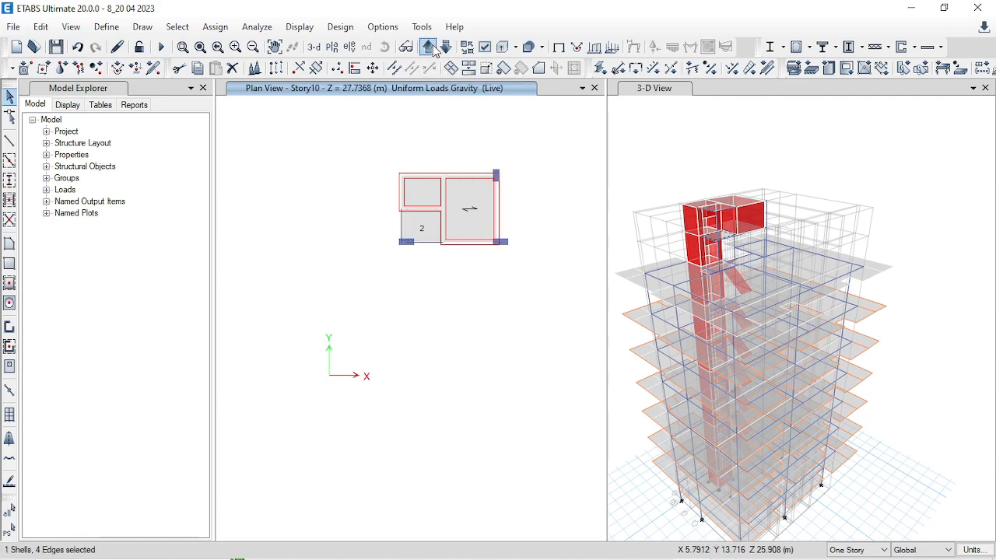
left_click(427, 47)
left_click(446, 47)
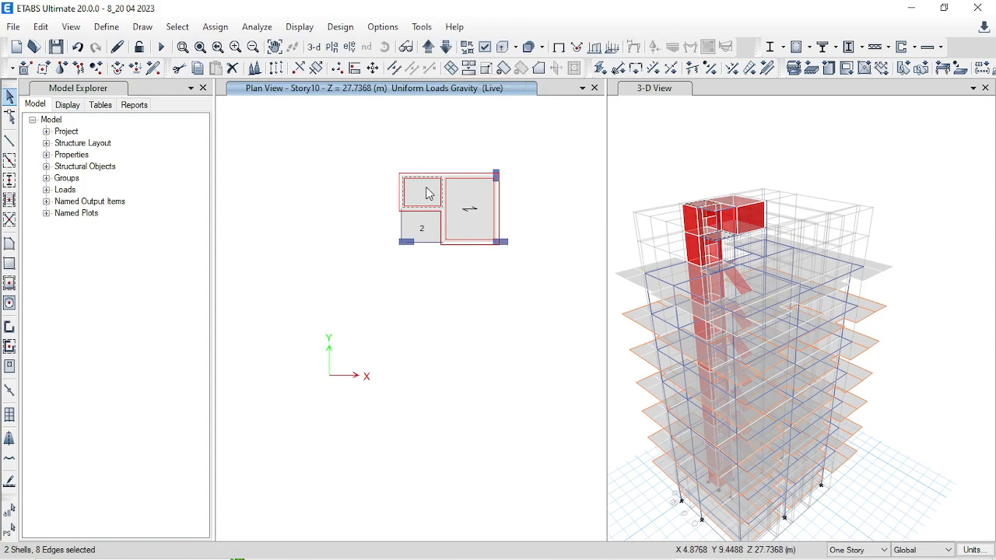
left_click(447, 47)
left_click(435, 195)
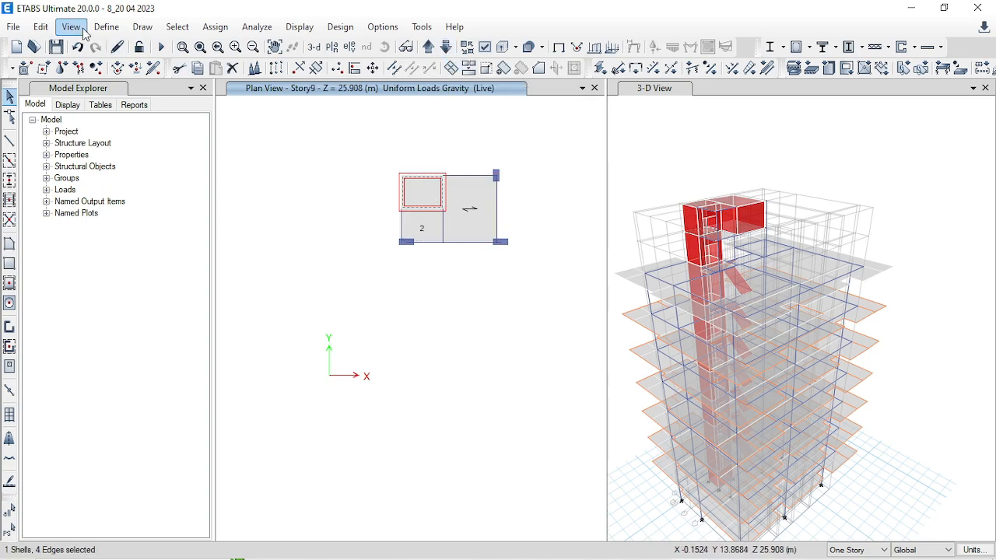
- Replace the Live uniform load on the selected core slab on Story9 with 15 kN/m² in the gravity direction
left_click(215, 26)
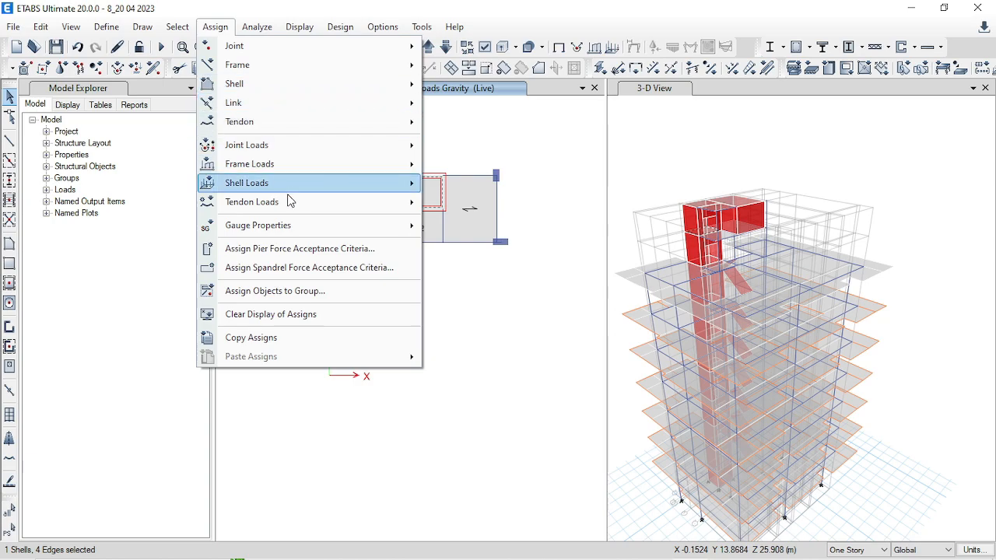
mouse_move(289, 198)
left_click(467, 203)
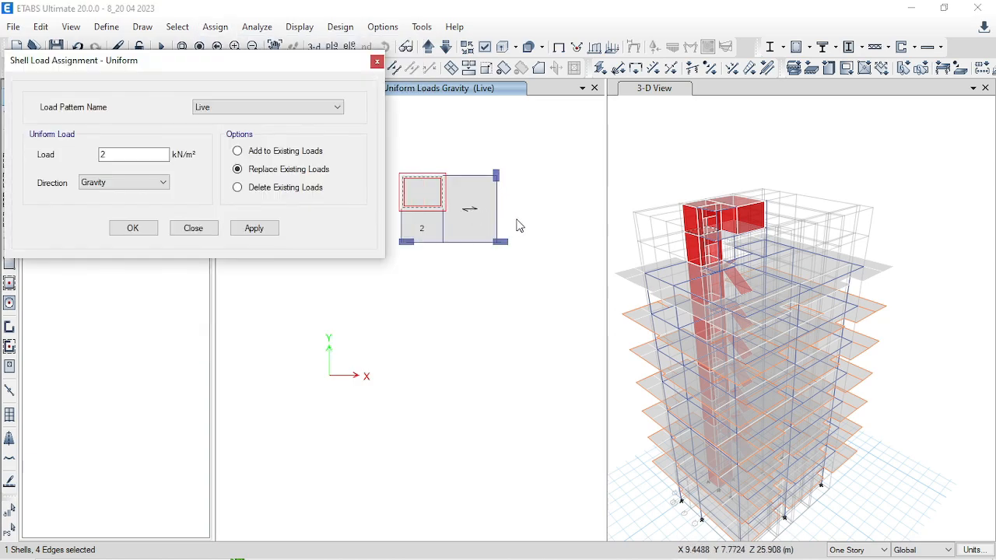
double_click(132, 155)
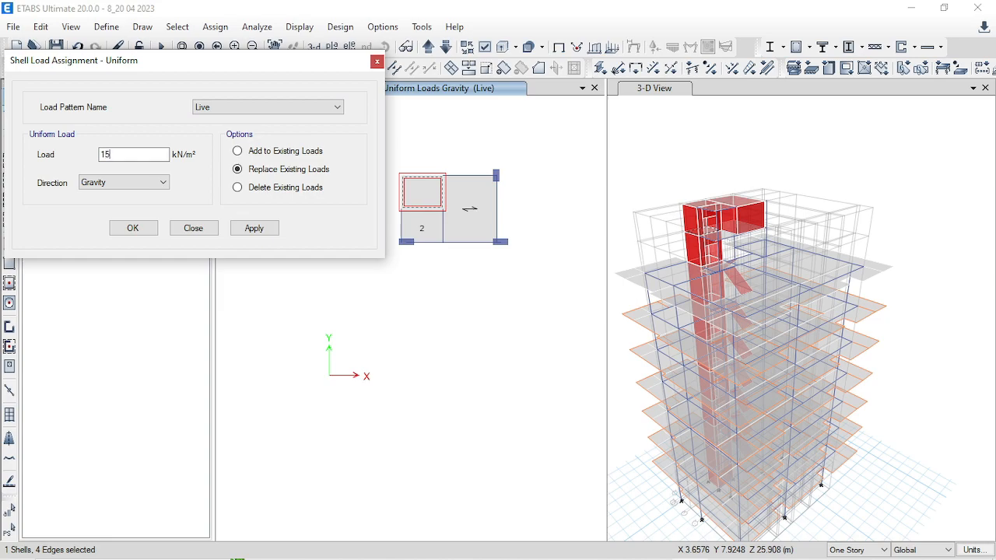
key("Tab")
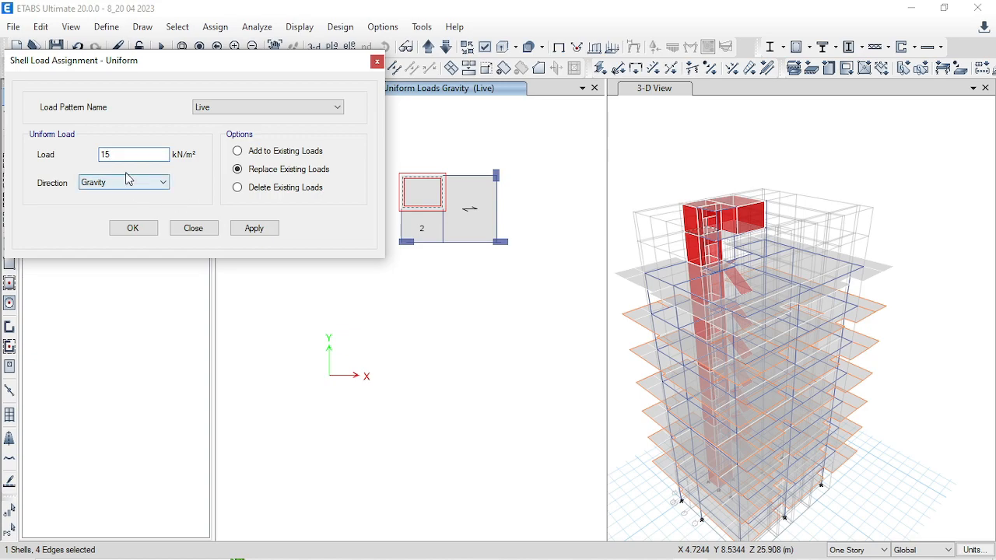
left_click(252, 229)
left_click(141, 229)
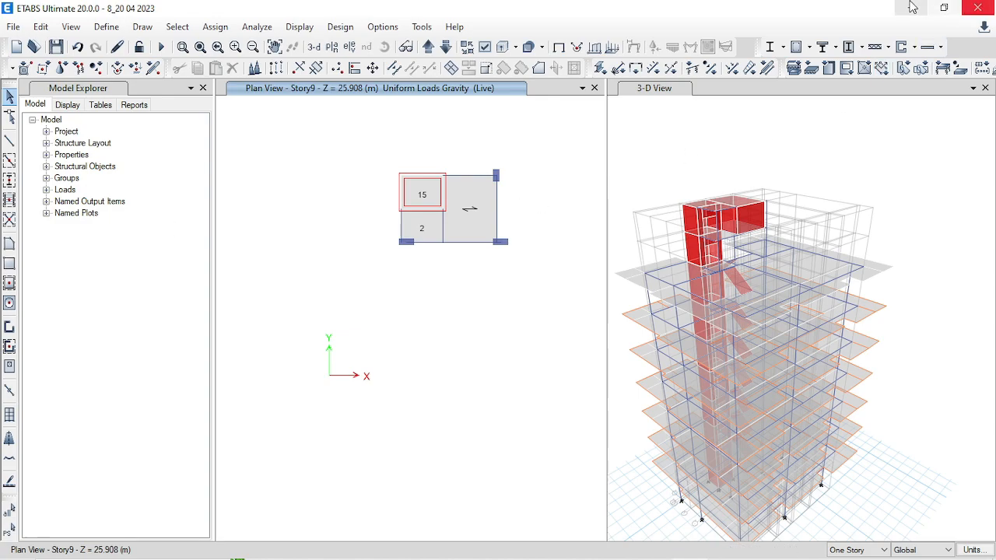
- Copy the "AURAB Associates- NON UNIFORM Shell Load" workbook from the sell new folder on drive D
left_click(914, 7)
double_click(26, 24)
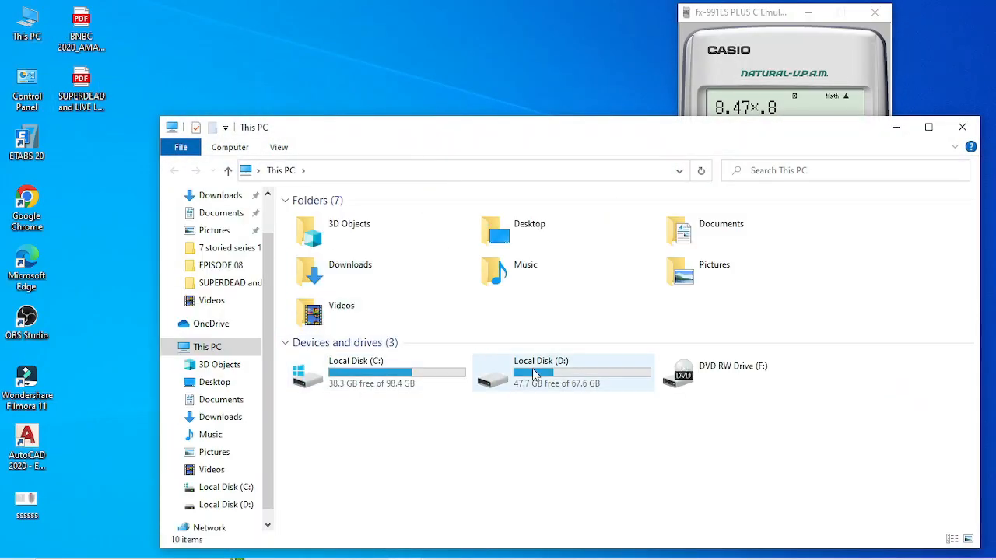
double_click(534, 367)
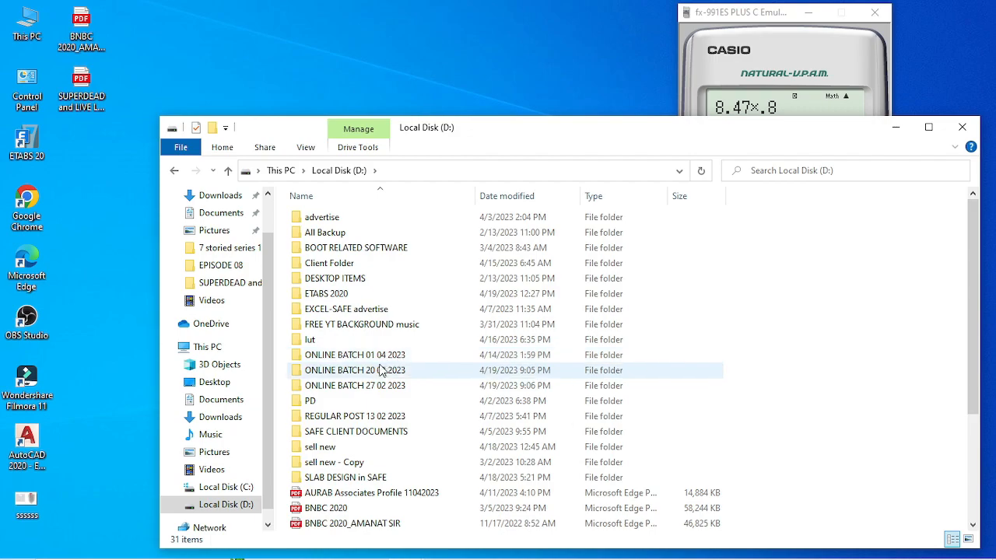
double_click(357, 449)
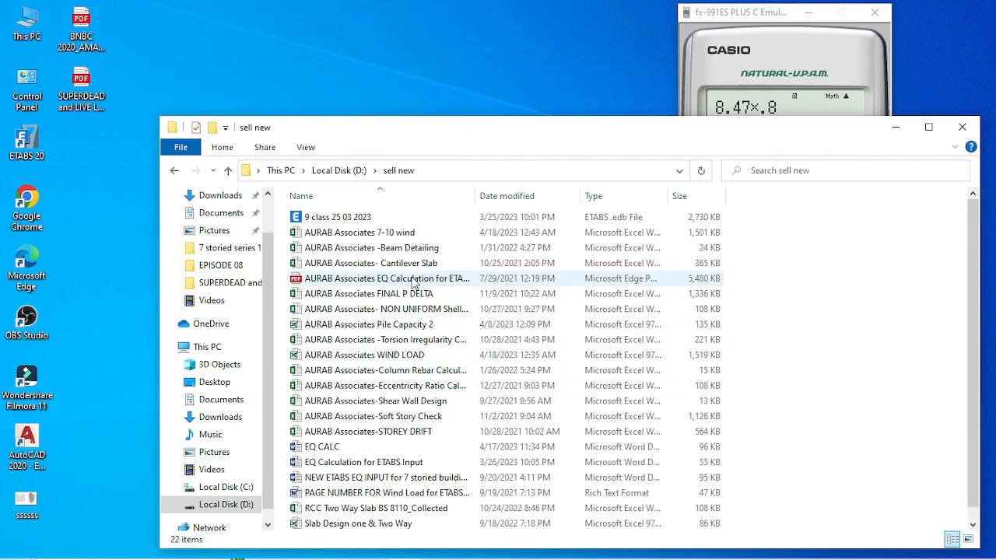
scroll(419, 280, "down", 1)
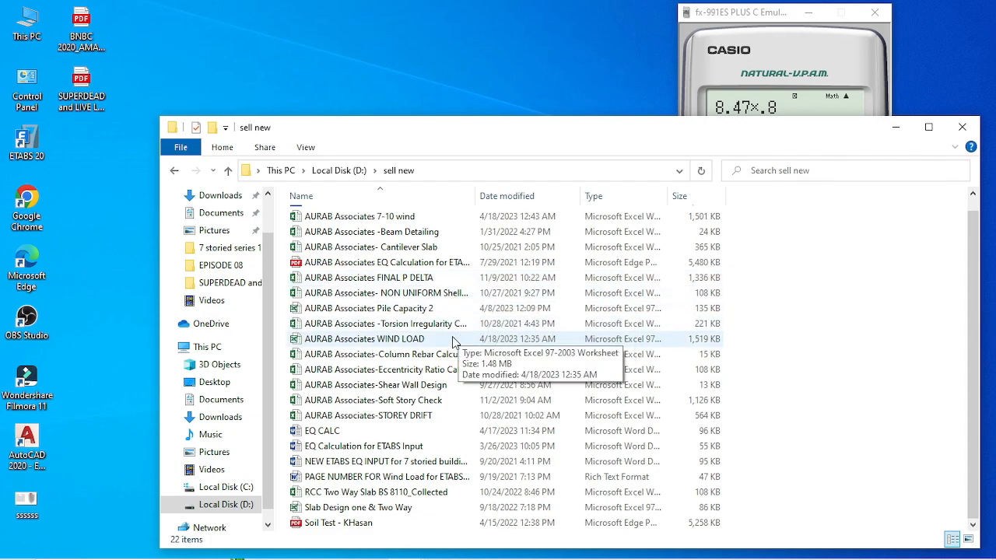
right_click(426, 292)
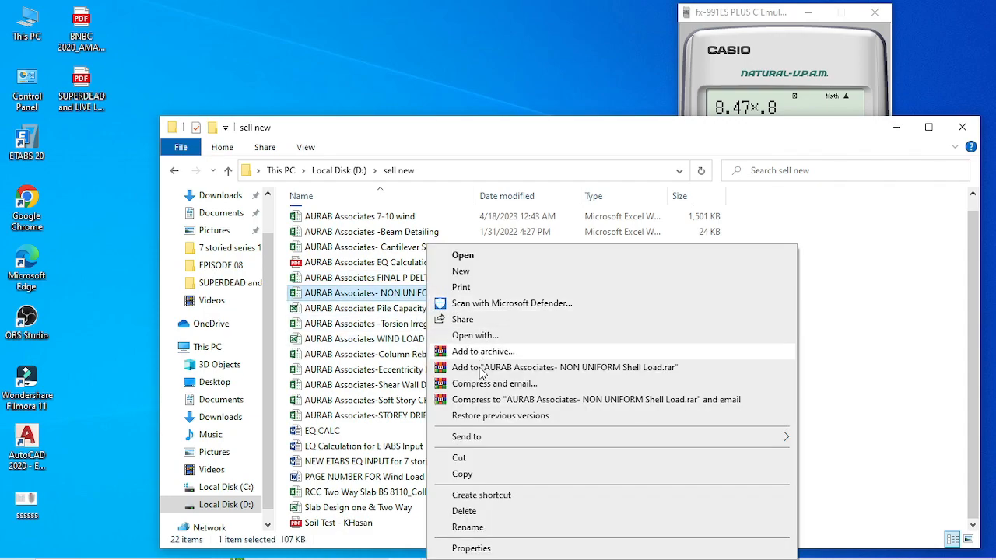
left_click(489, 474)
- Paste the copied workbook onto the desktop and open it in Excel at its water and soil load calculation
left_click(962, 126)
right_click(480, 102)
left_click(508, 187)
double_click(457, 107)
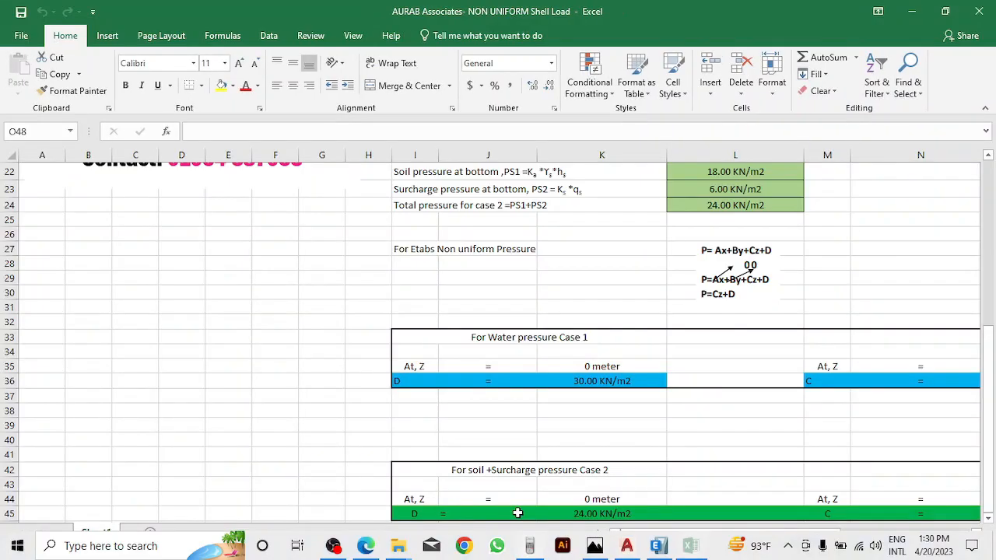
scroll(714, 312, "up", 5)
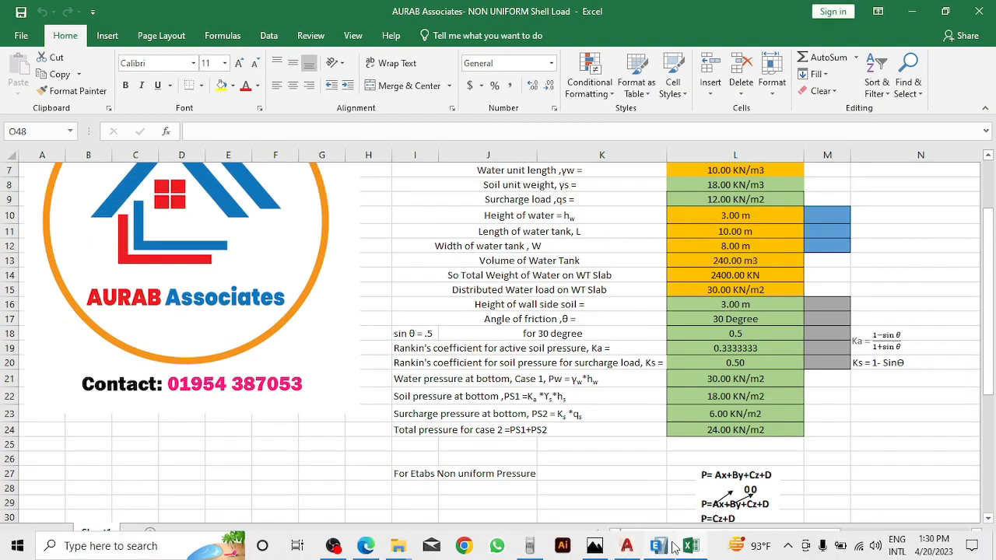
- Switch to AutoCAD and add a vertical linear dimension from the stair's outer wall corner to the beam line beyond the lift lobby
left_click(658, 550)
left_click(627, 550)
scroll(544, 181, "down", 8)
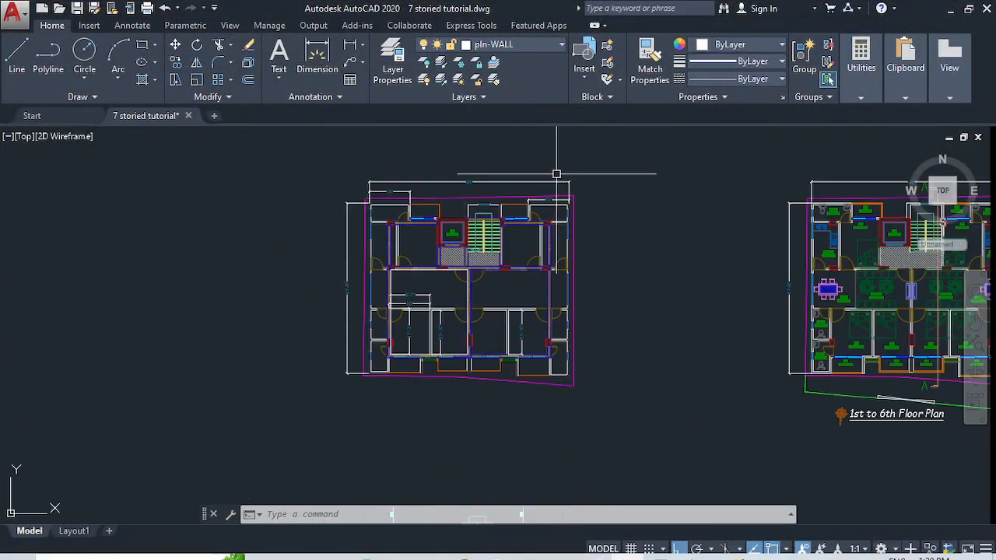
scroll(555, 170, "up", 10)
middle_click_drag(524, 254, 389, 259)
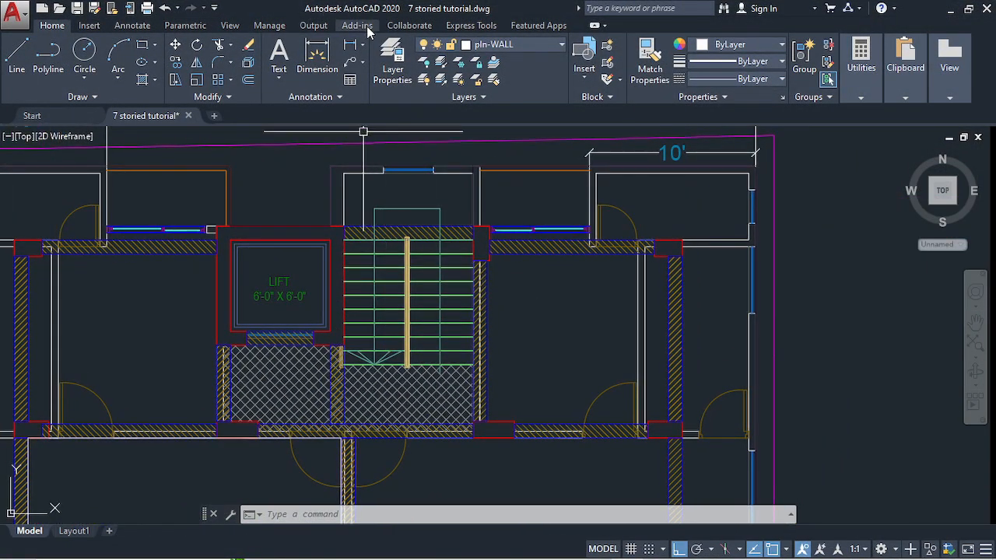
left_click(350, 44)
left_click(331, 168)
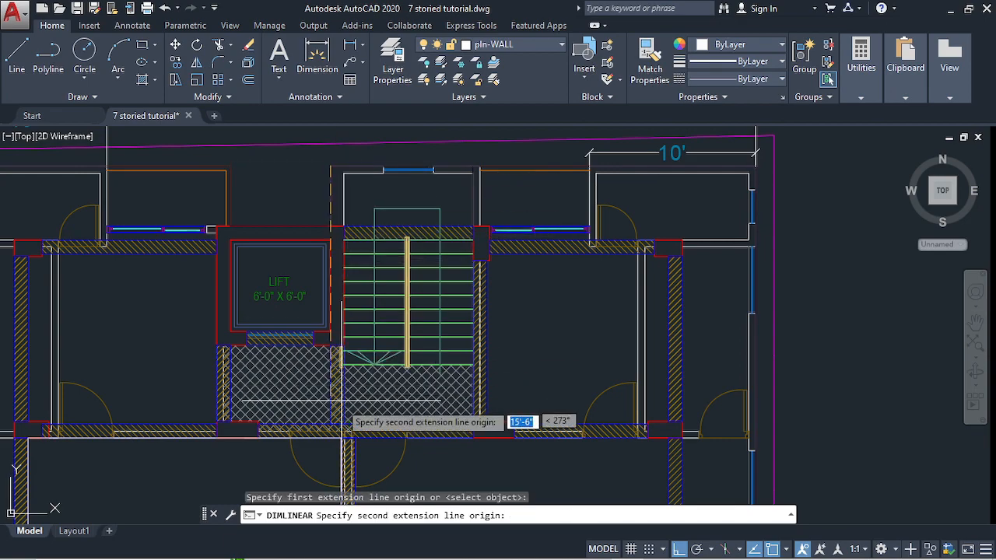
left_click(252, 428)
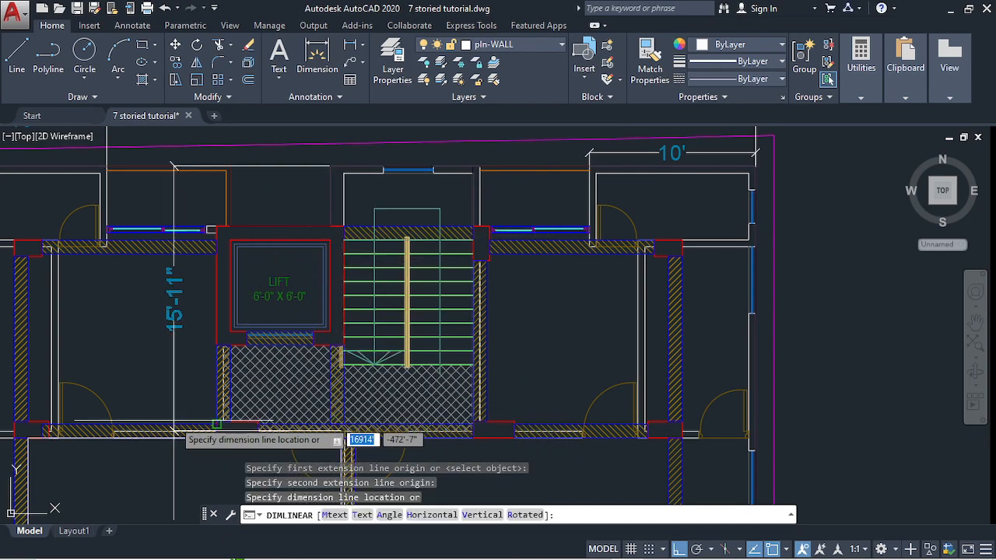
left_click(217, 389)
- Add a horizontal linear dimension across the stair's outer wall, and minimize the AutoCAD drawing
left_click(350, 44)
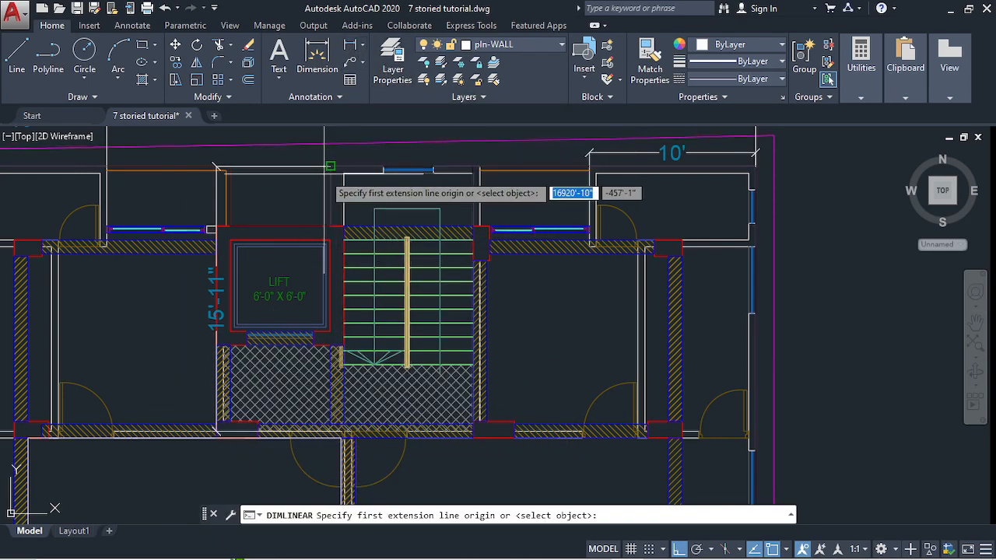
left_click(330, 167)
left_click(478, 167)
left_click(462, 142)
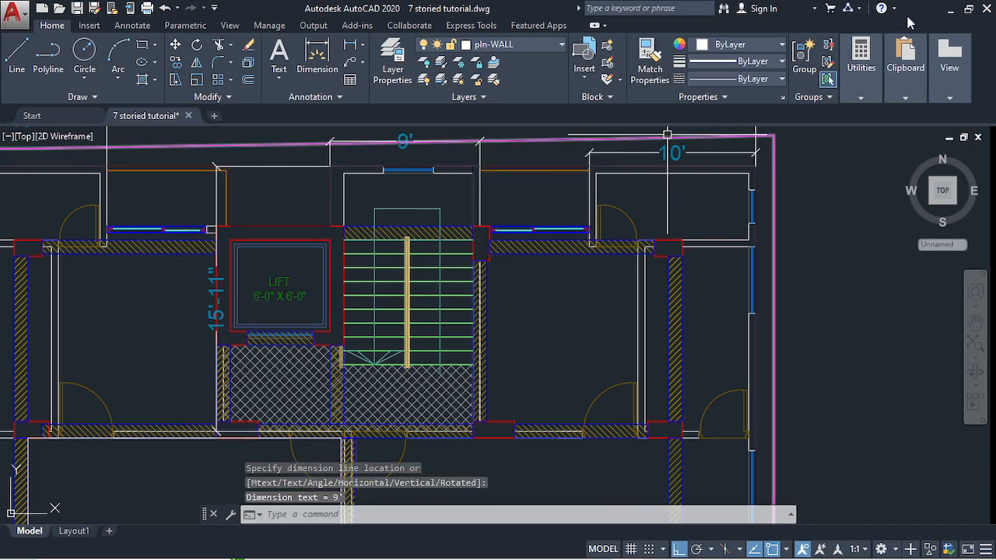
left_click(950, 10)
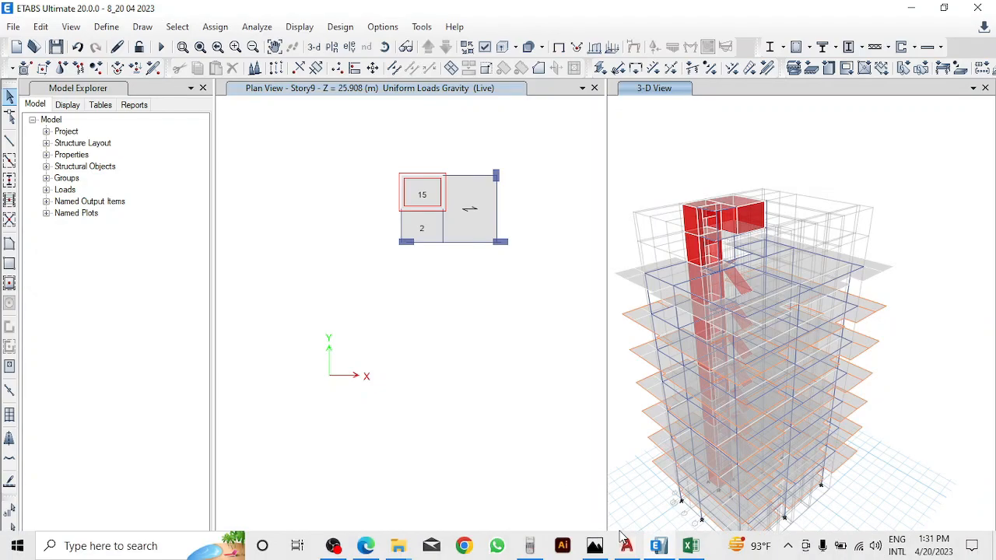
- Switch to the Excel workbook and examine the water unit weight, the tank dimension inputs and the soil pressure inputs
left_click(690, 545)
scroll(658, 289, "up", 2)
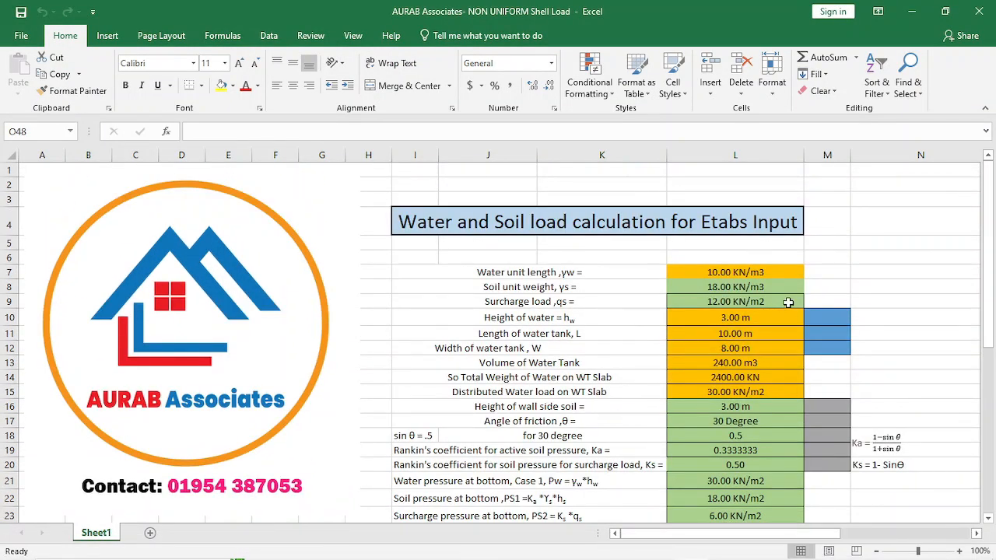
left_click(771, 274)
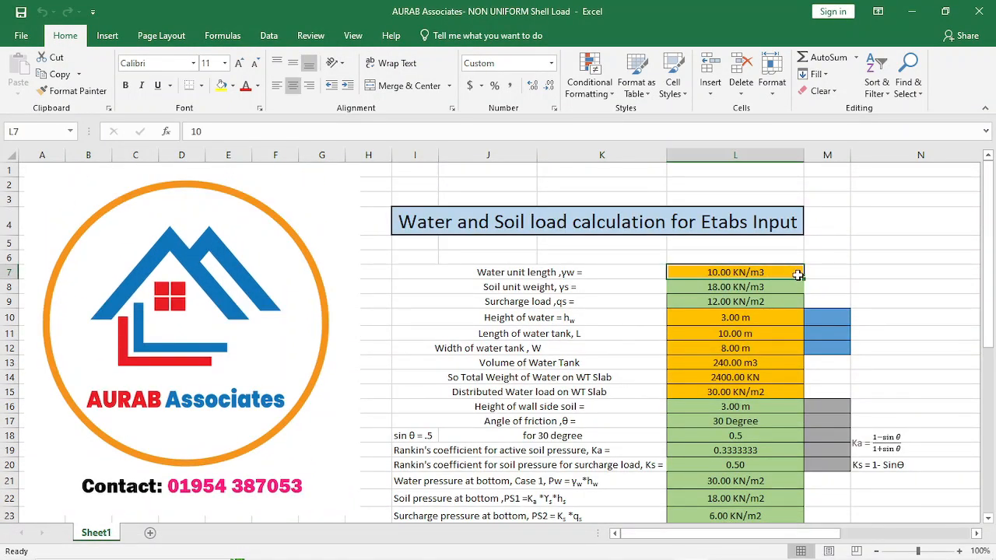
scroll(774, 322, "down", 1)
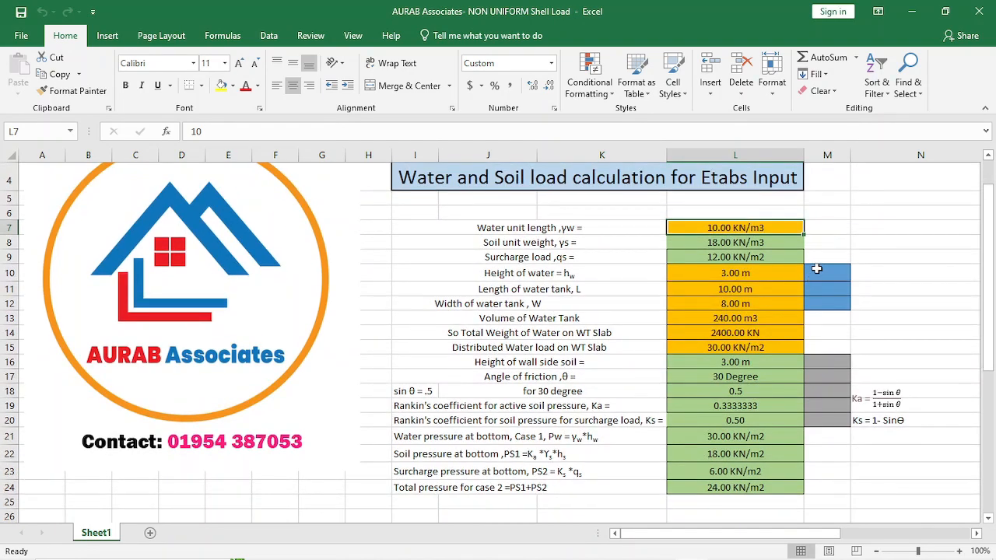
left_click_drag(832, 271, 828, 303)
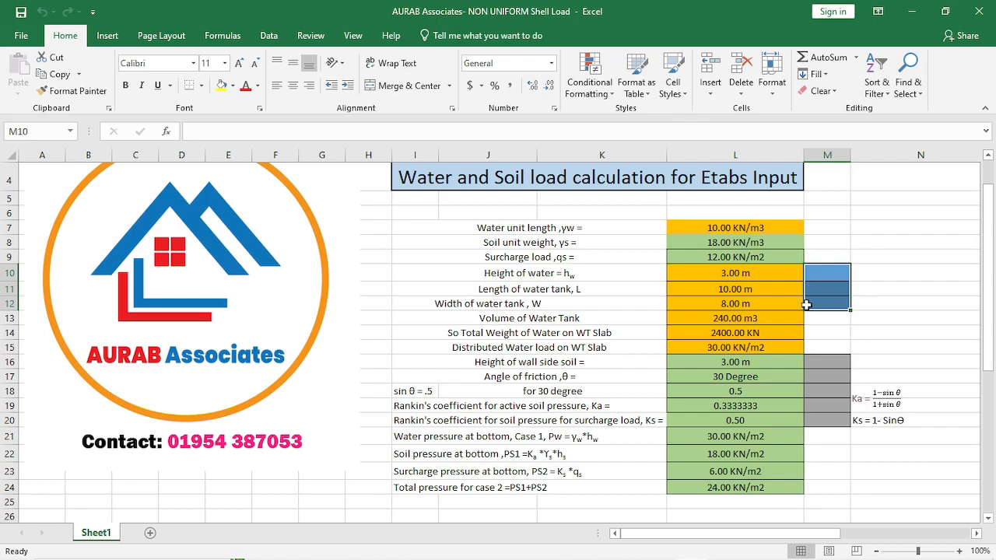
scroll(755, 328, "down", 2)
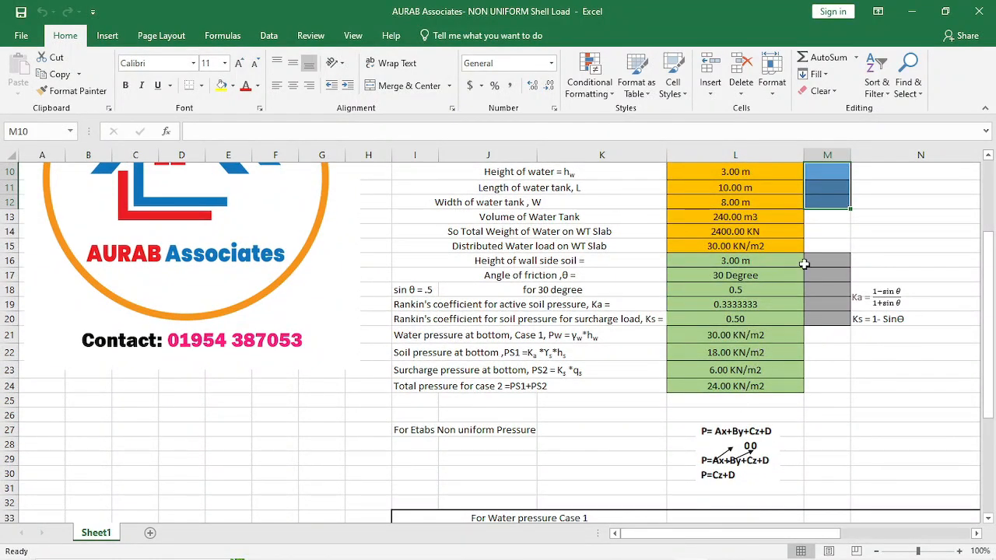
left_click_drag(836, 264, 831, 320)
left_click(856, 371)
scroll(777, 384, "up", 3)
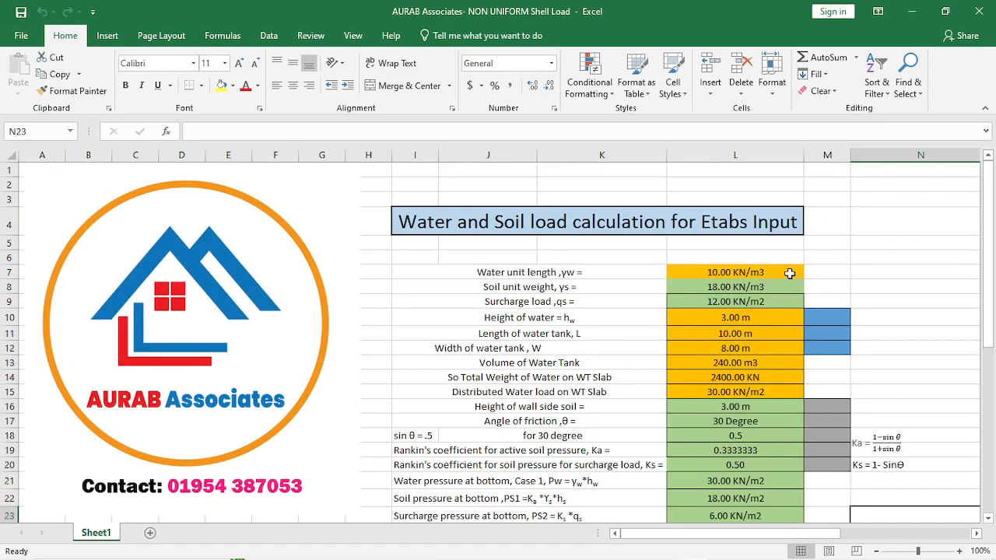
left_click_drag(833, 313, 814, 348)
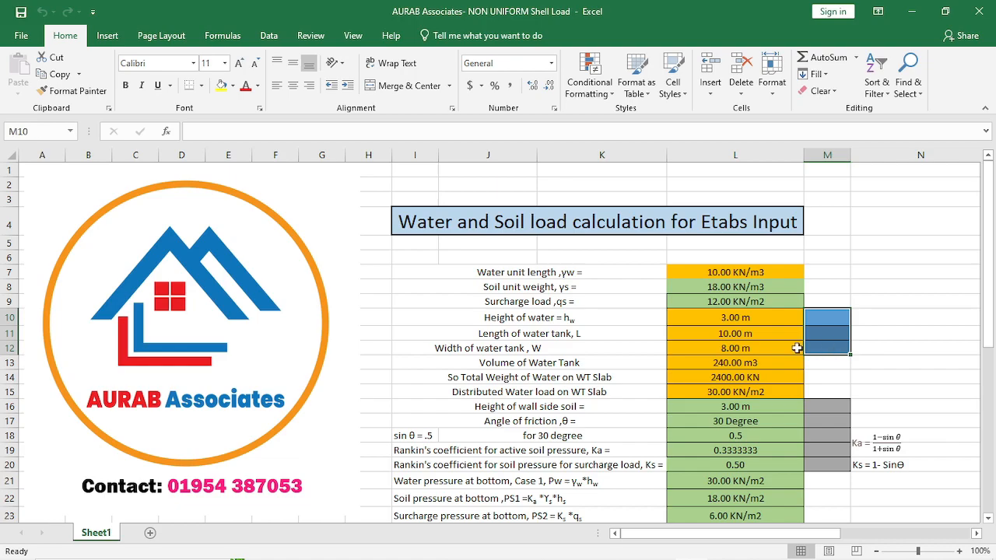
- Set the height of water in the load calculation to 2 m
left_click(738, 318)
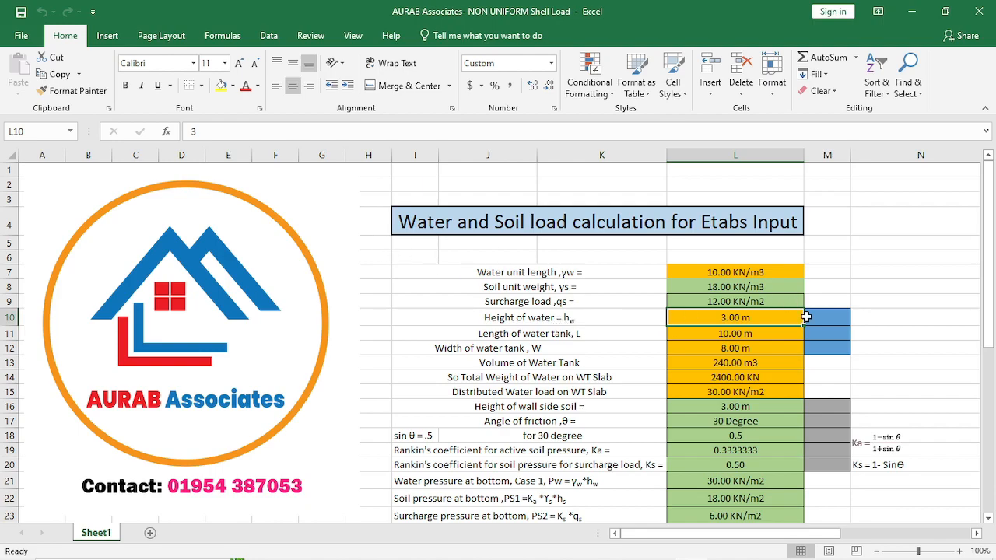
type("2")
left_click(950, 275)
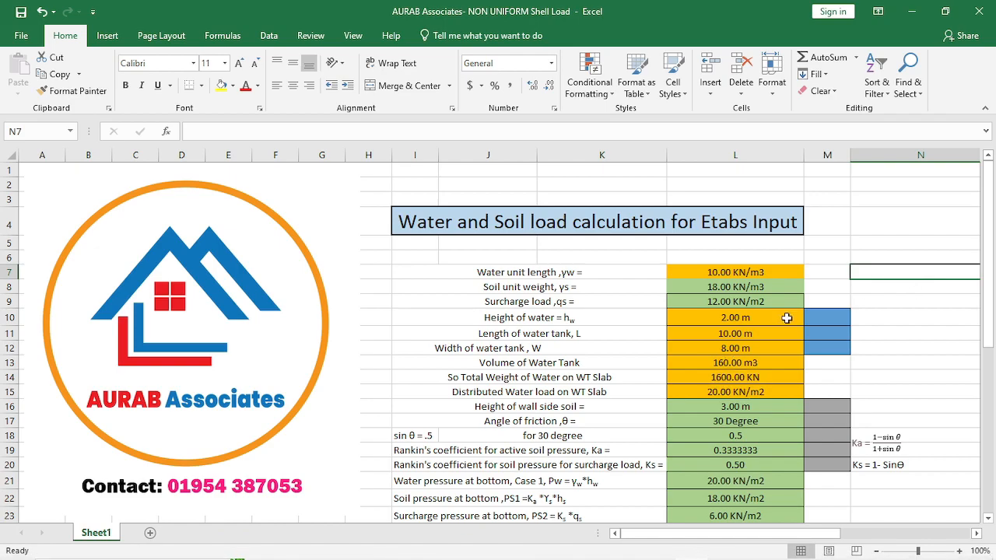
- Switch to the fx-991ES PLUS calculator emulator, compute 16 ÷ 3.28 as a decimal for the tank length, and minimize it
left_click(749, 336)
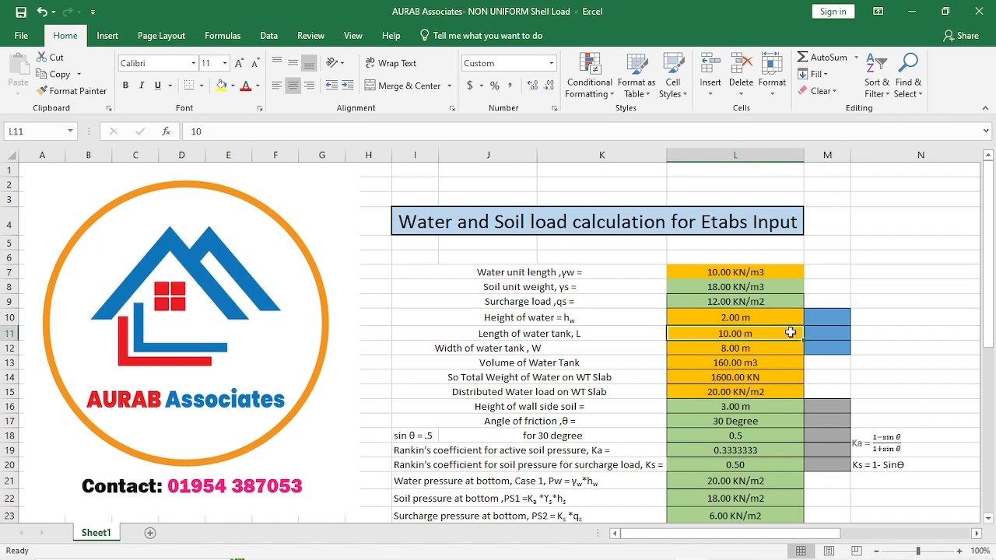
mouse_move(616, 557)
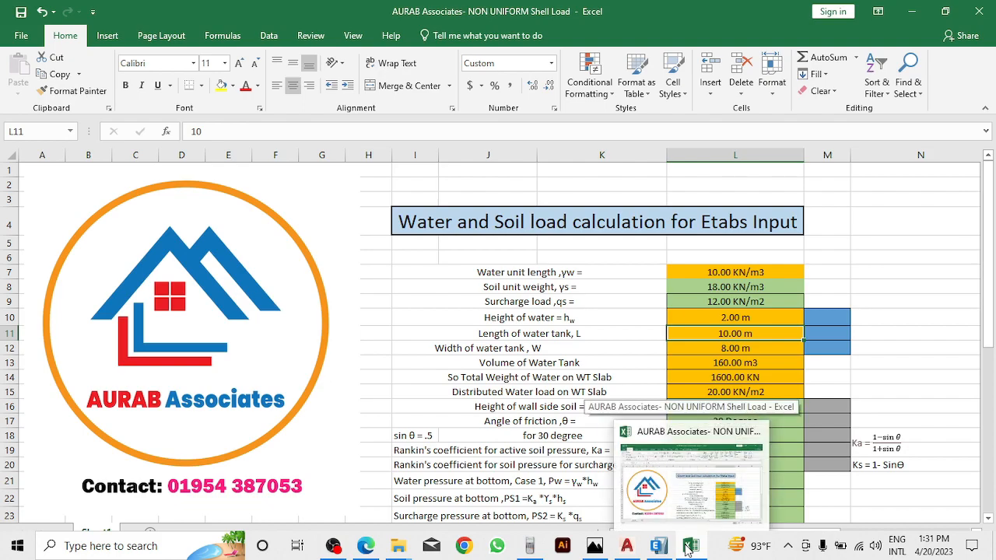
left_click(542, 549)
left_click(854, 318)
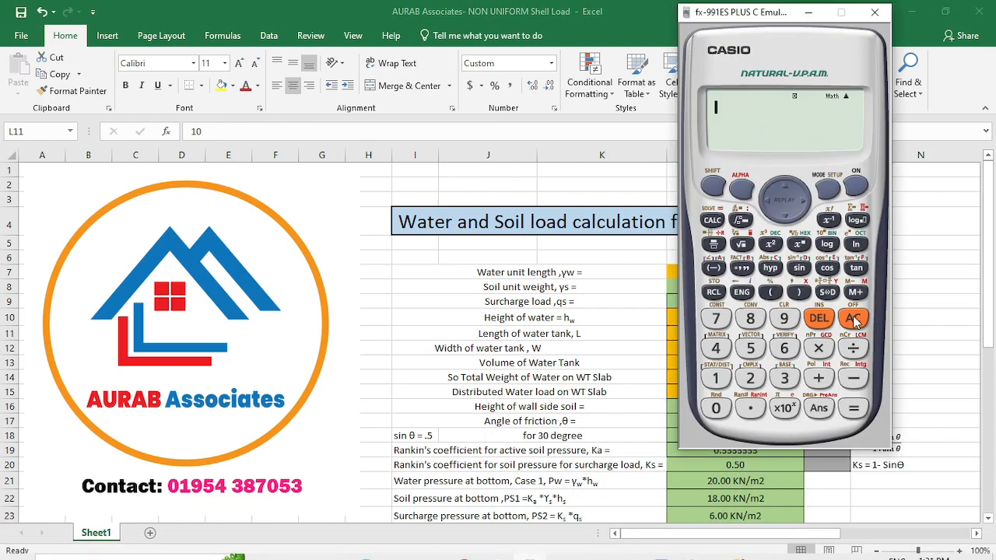
left_click(715, 378)
left_click(785, 348)
left_click(853, 349)
left_click(784, 379)
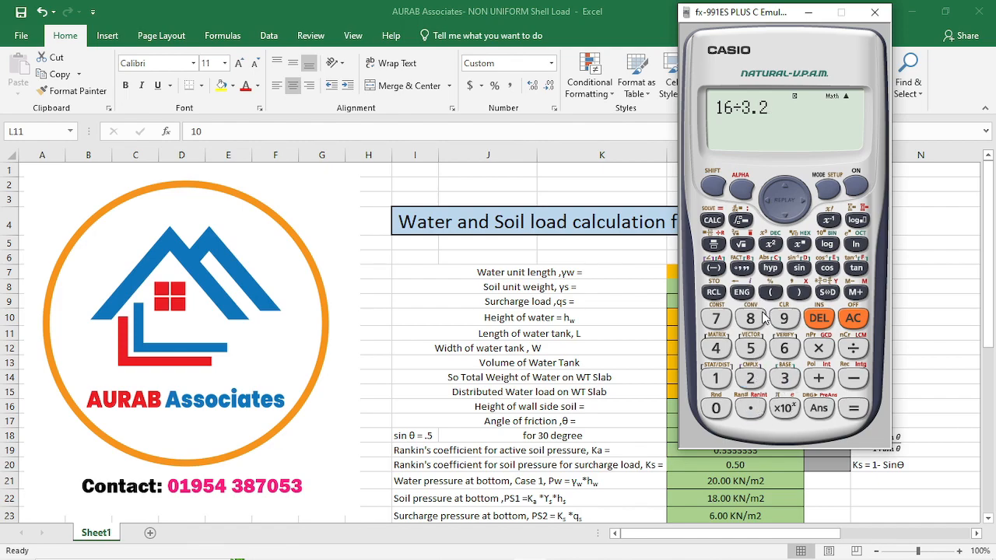
left_click(853, 407)
left_click(829, 292)
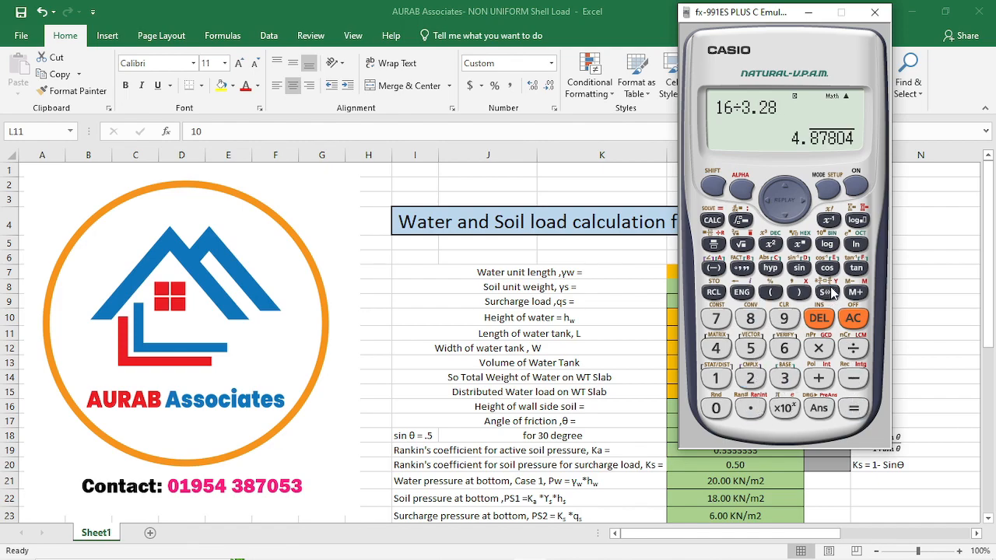
left_click(808, 13)
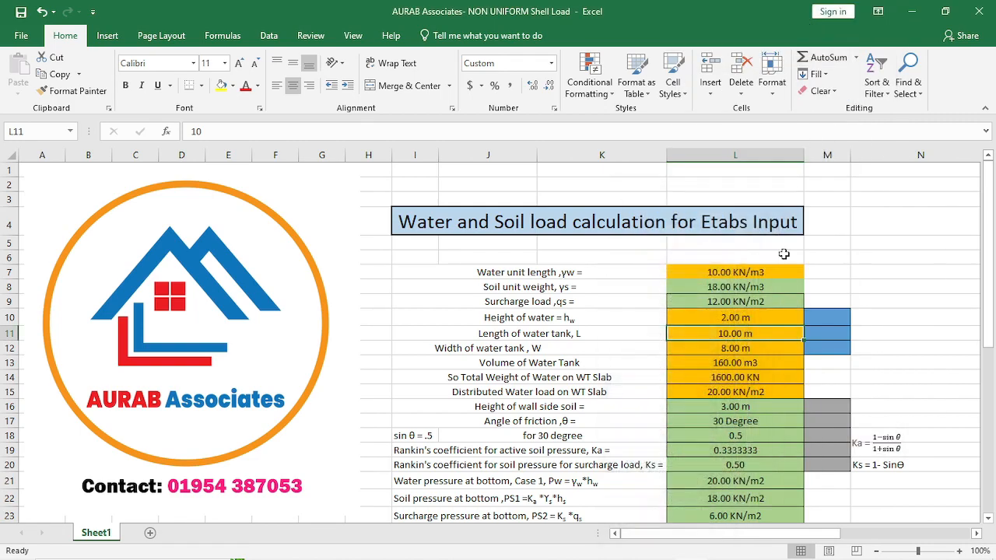
- Set the length of the water tank in the load calculation to 4.87 m
type("4")
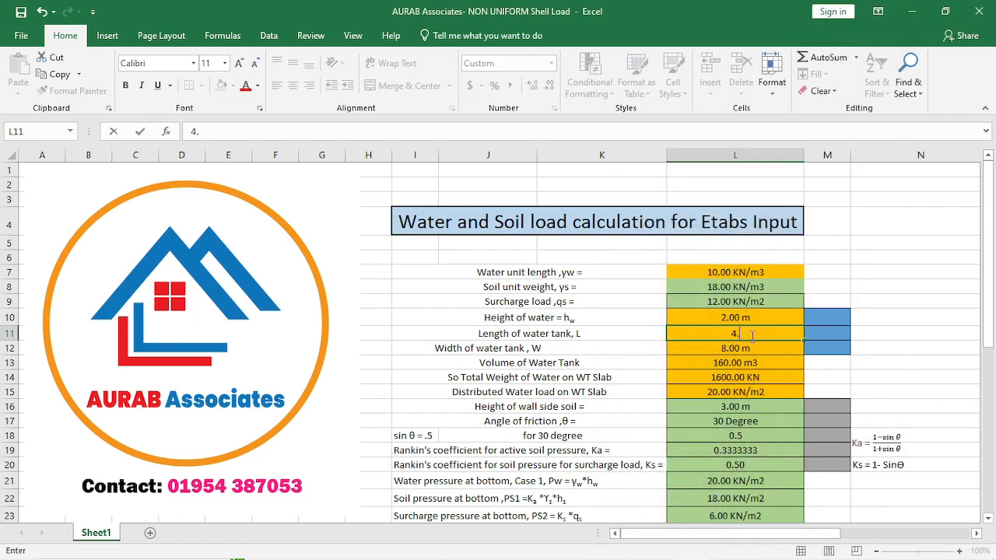
type(".87")
left_click(848, 269)
- Switch to the calculator emulator again, compute 9 ÷ 3.28 as a decimal for the tank width, and minimize it
left_click(780, 347)
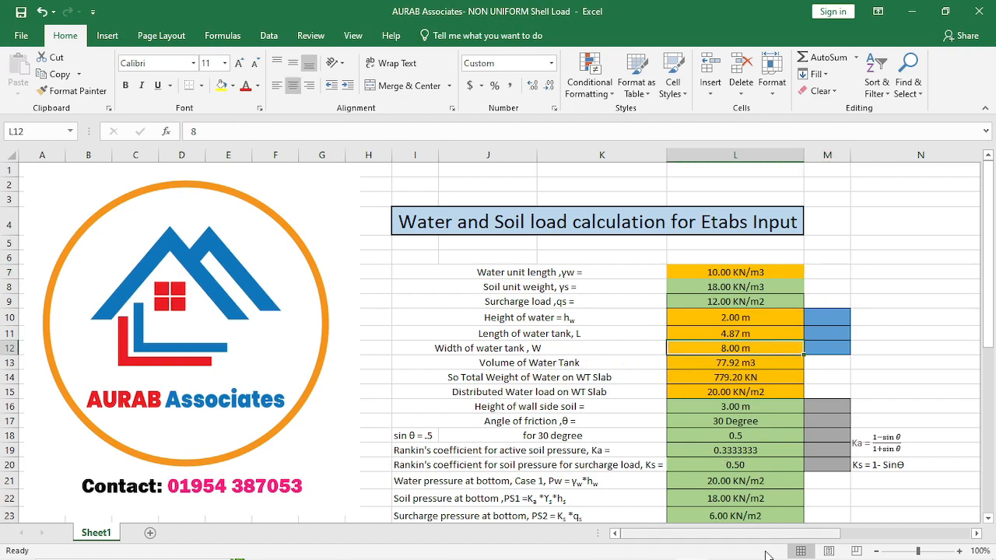
mouse_move(739, 547)
left_click(689, 547)
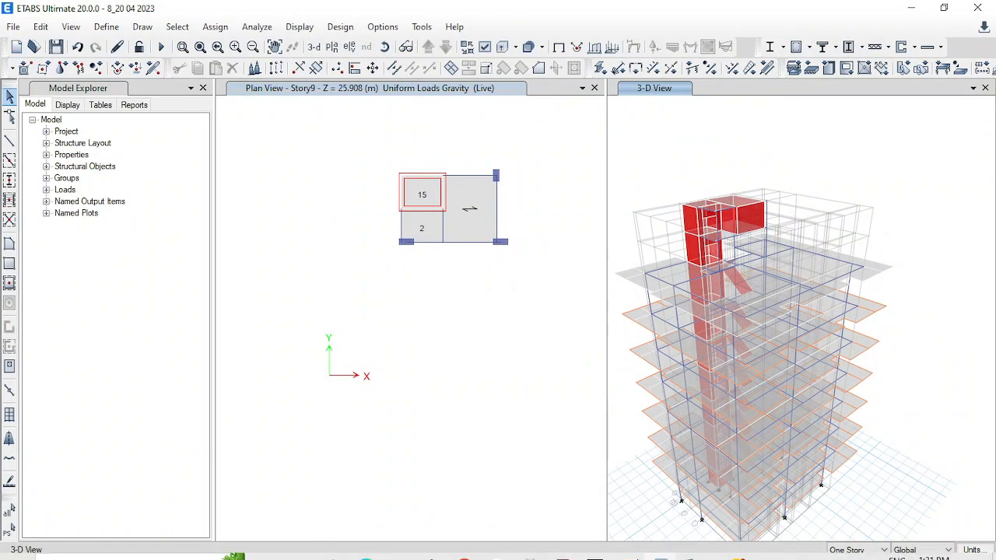
left_click(527, 547)
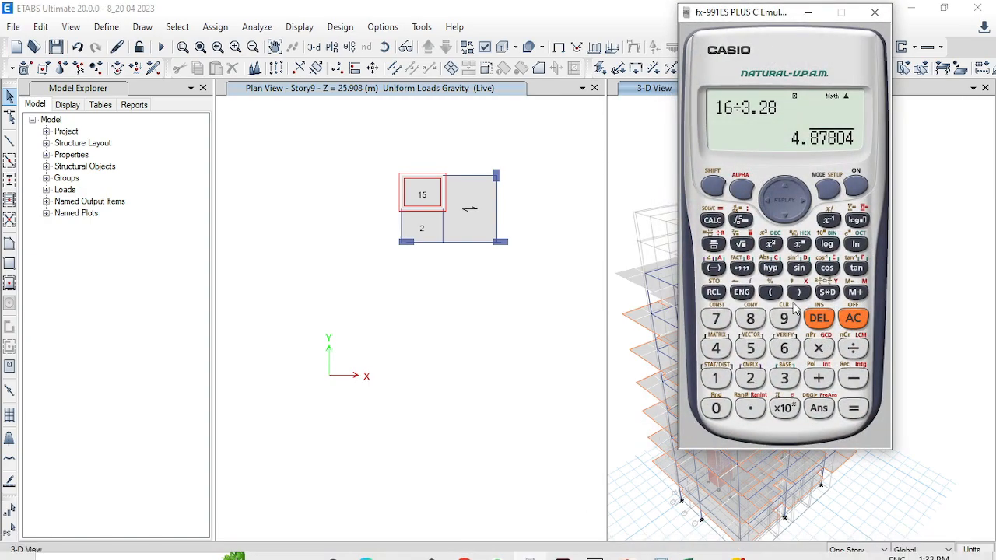
left_click(852, 317)
left_click(783, 318)
left_click(852, 348)
left_click(784, 378)
left_click(759, 325)
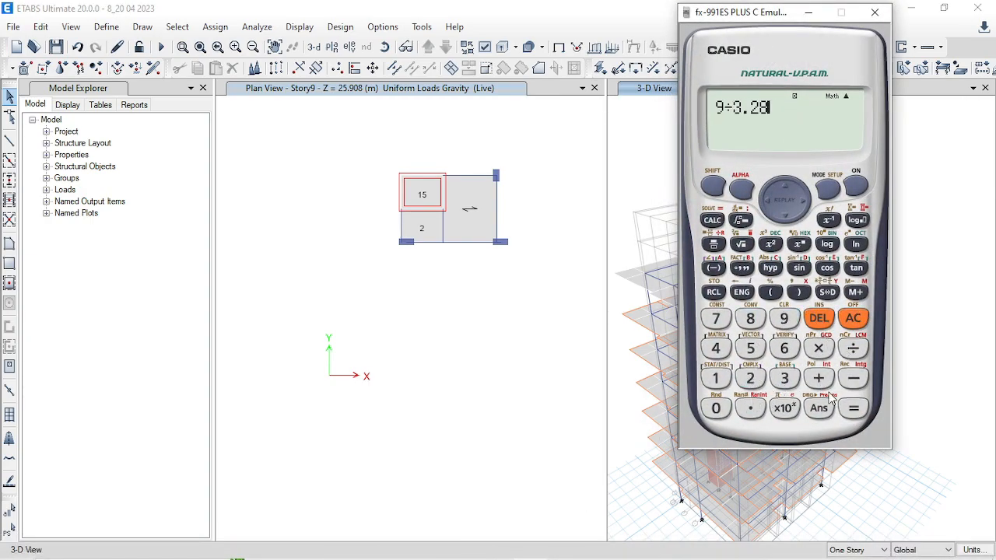
left_click(852, 408)
left_click(828, 293)
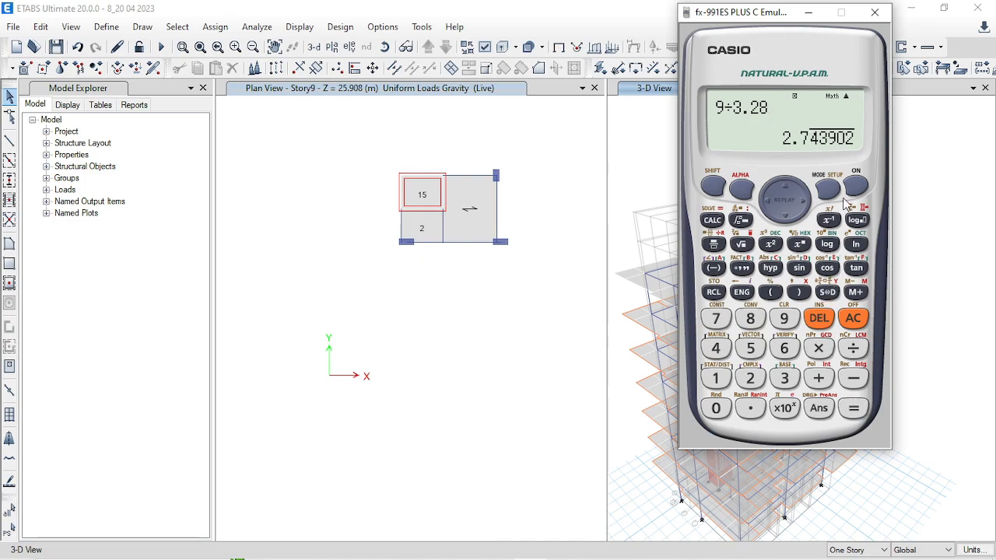
left_click(808, 13)
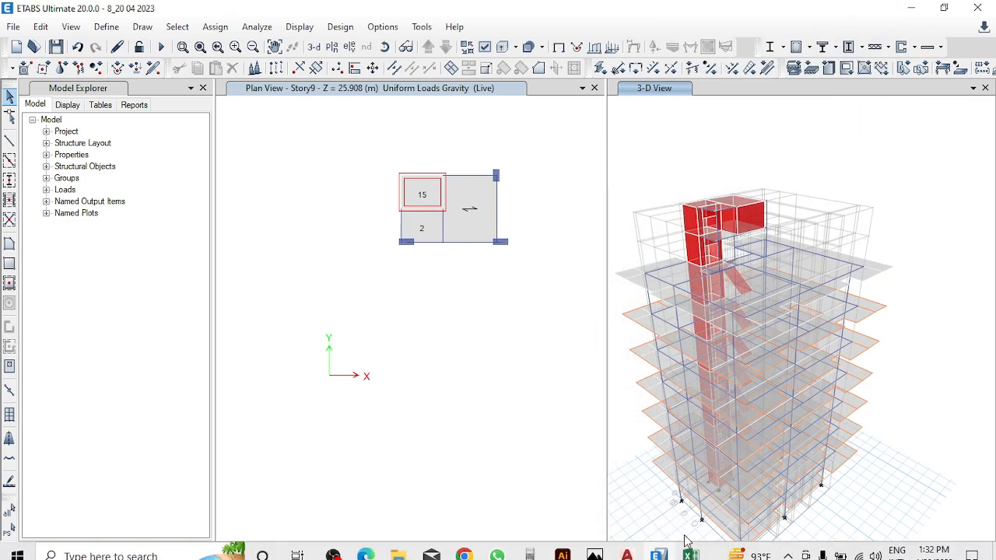
- Return to the Excel workbook and set the width of the water tank to 2.74 m
left_click(689, 546)
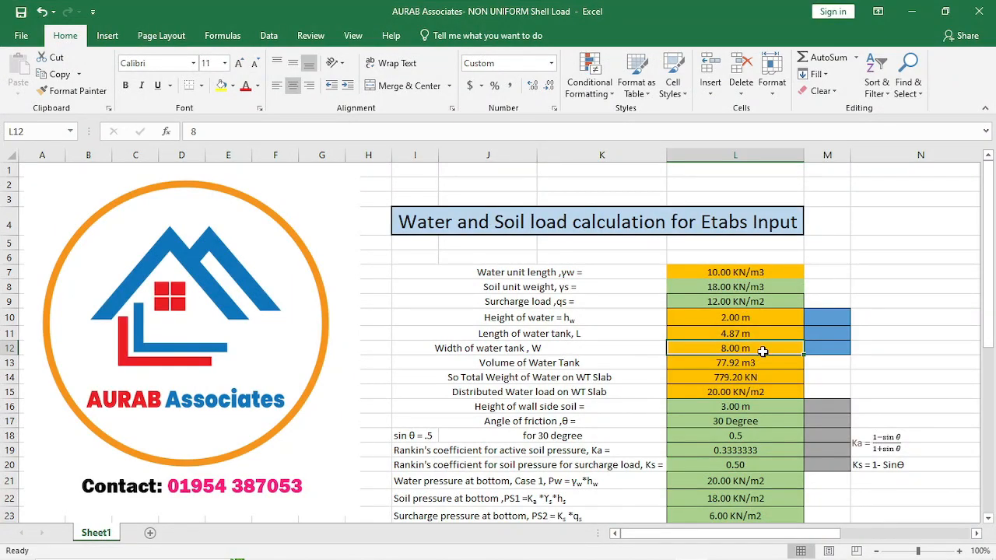
type("2.")
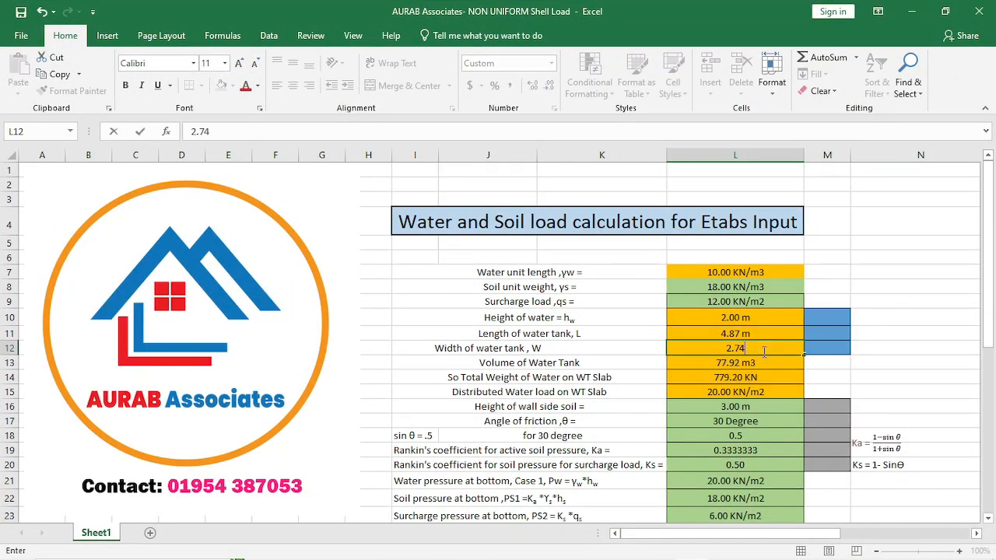
type("74")
left_click(954, 392)
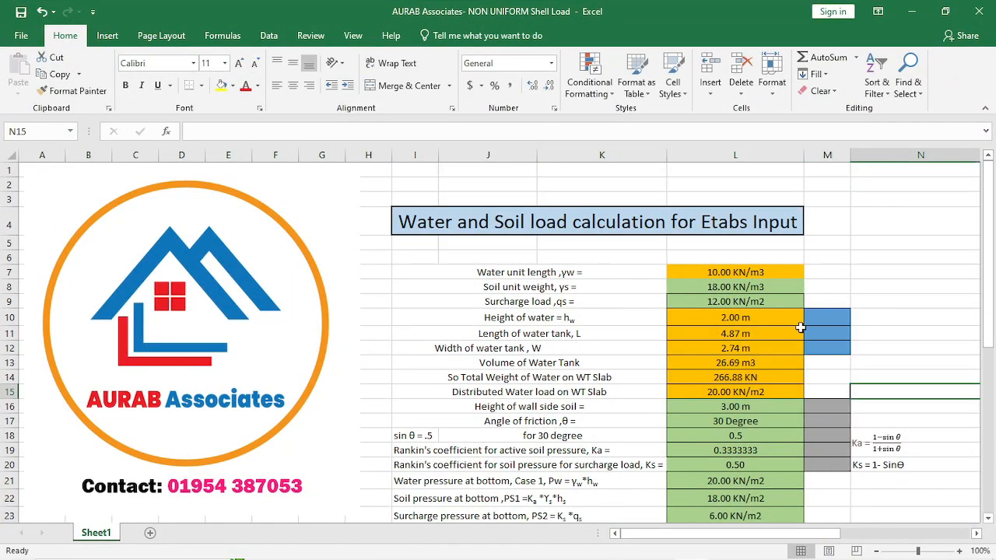
- Examine the distributed water load on the water tank slab and its formula, and minimize the Excel workbook to return to ETABS
key("Left")
key("Left")
key("Left")
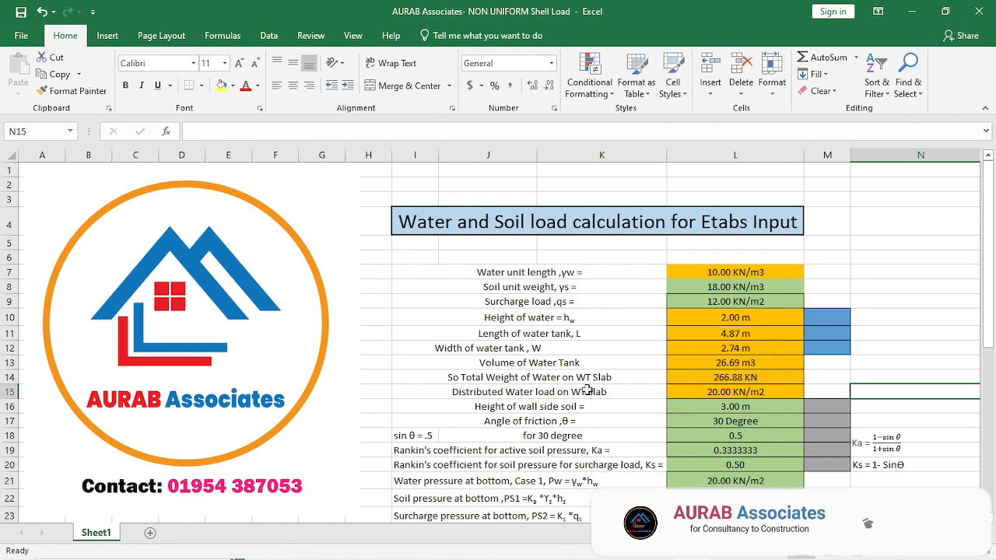
left_click(770, 393)
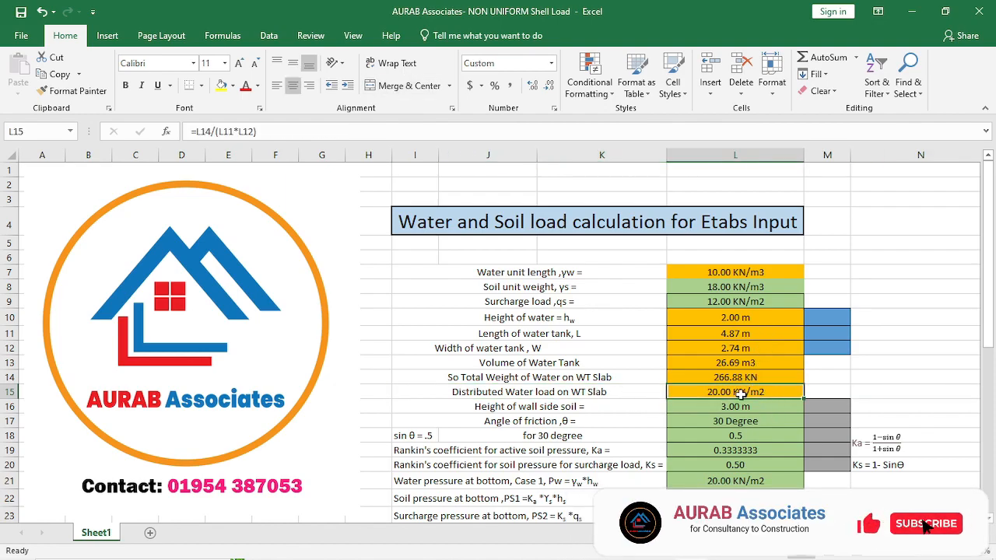
left_click(908, 12)
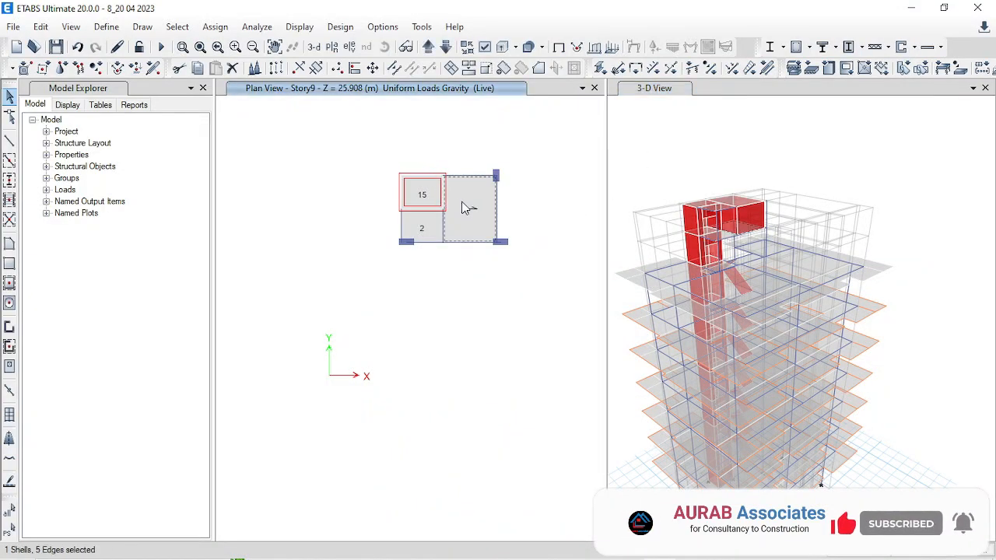
left_click(215, 27)
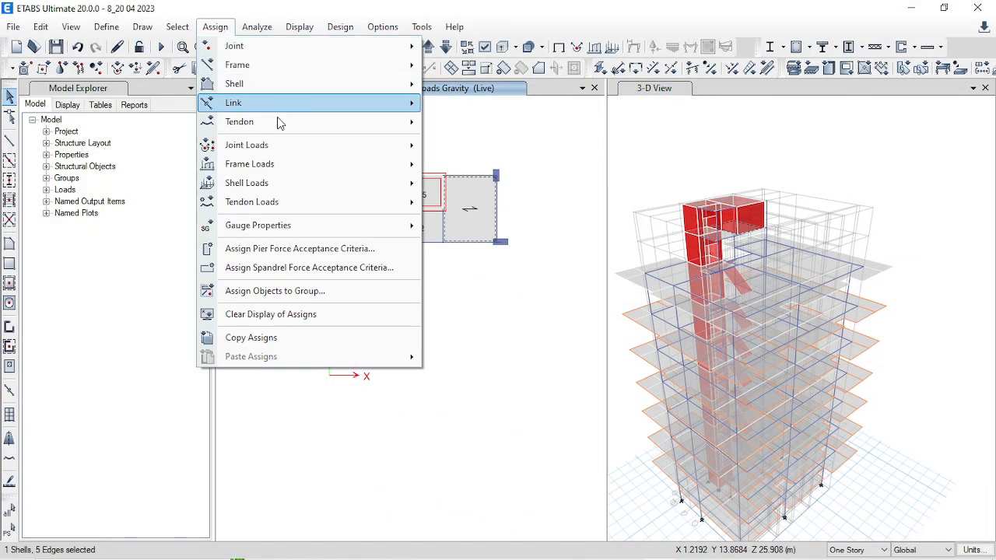
mouse_move(276, 184)
left_click(451, 206)
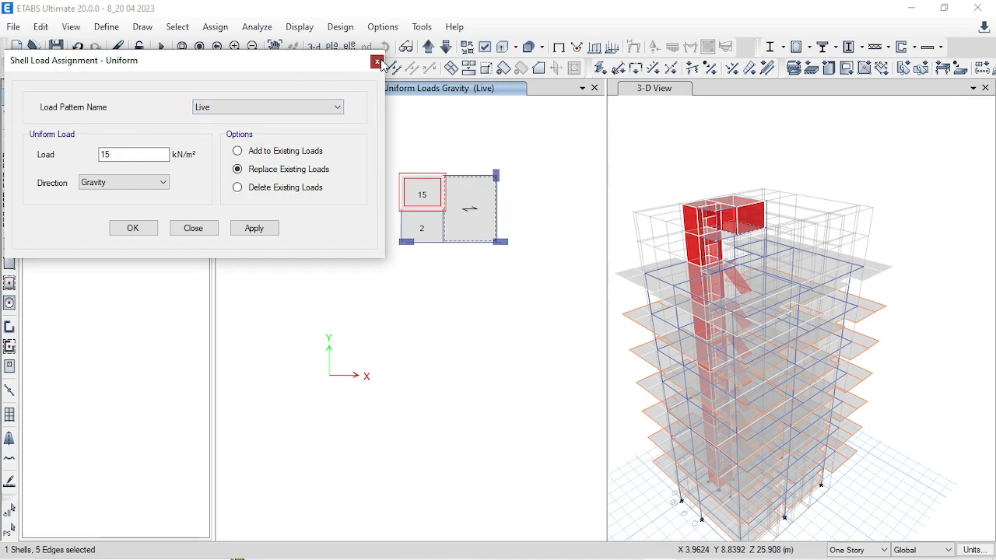
left_click(378, 62)
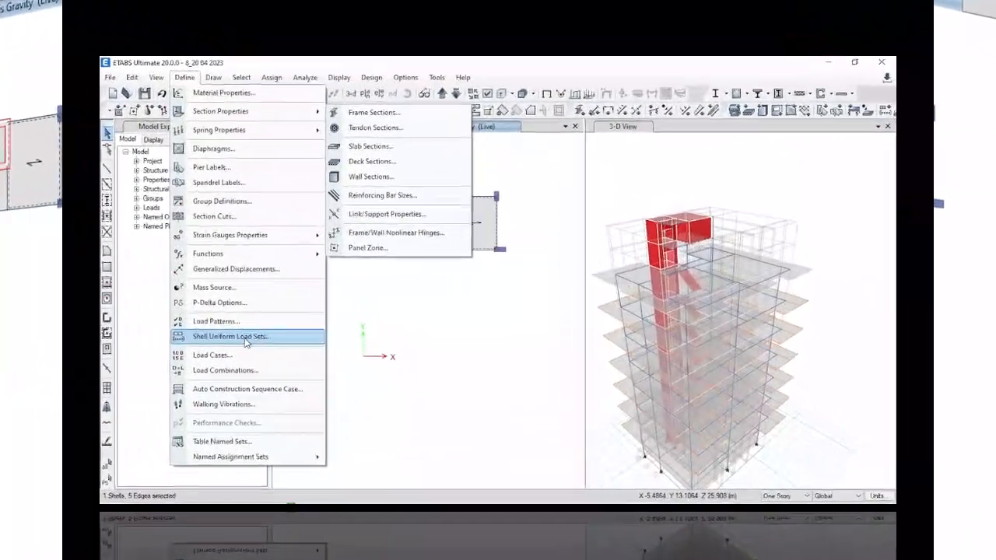
- Define a new load pattern named "live lift" with type Live and a self-weight multiplier of 0
left_click(241, 321)
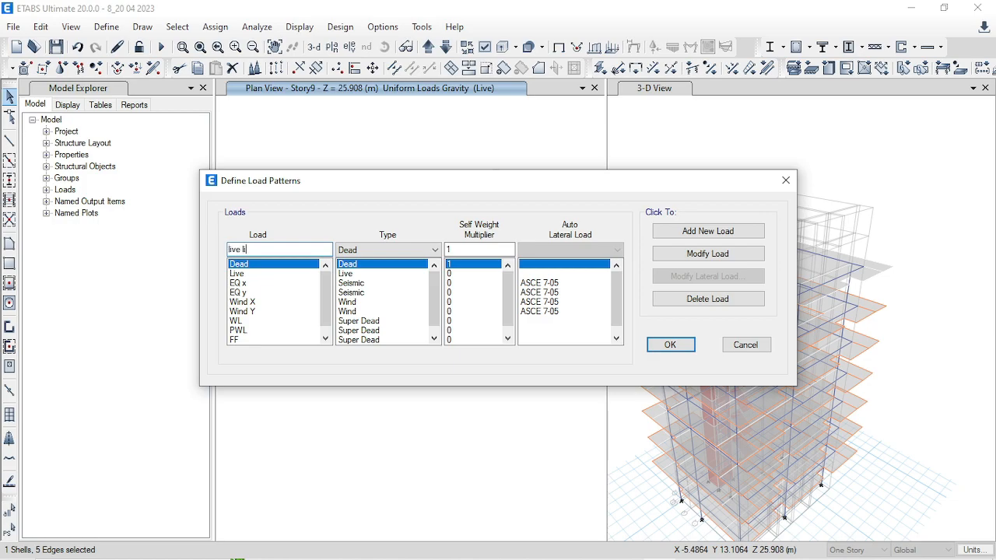
left_click(379, 248)
left_click(365, 283)
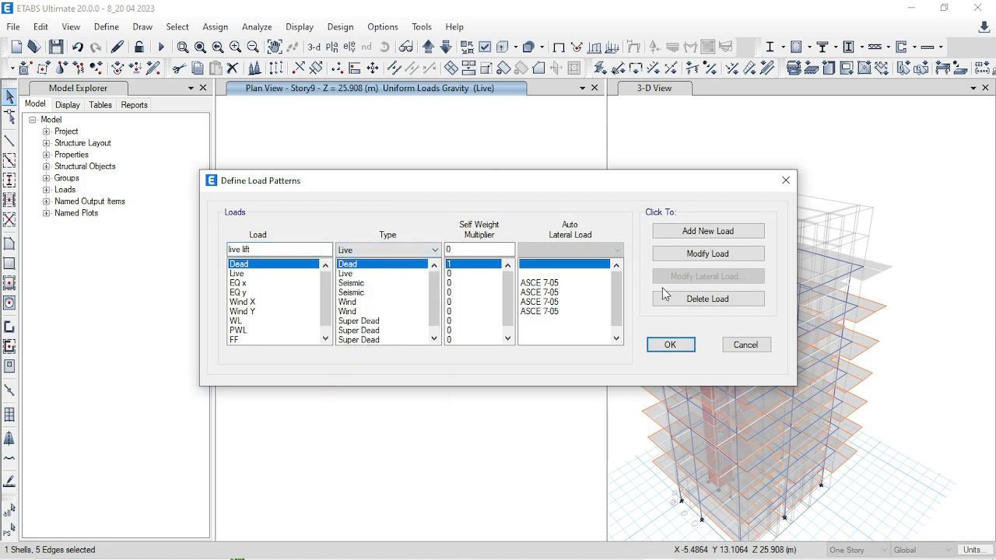
left_click(739, 231)
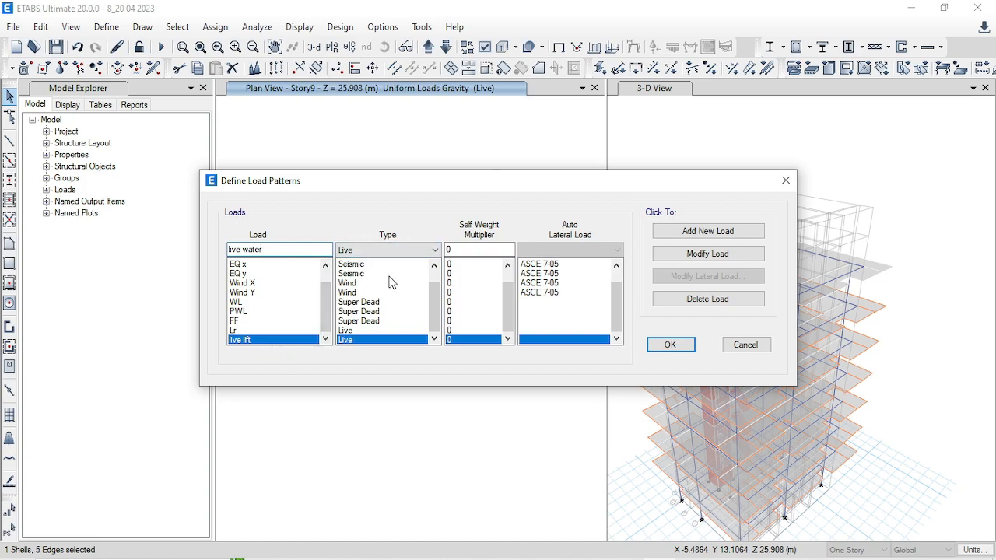
- Add a load pattern named "live water" with type Live and self-weight multiplier 0, and accept the load pattern definitions
left_click(385, 249)
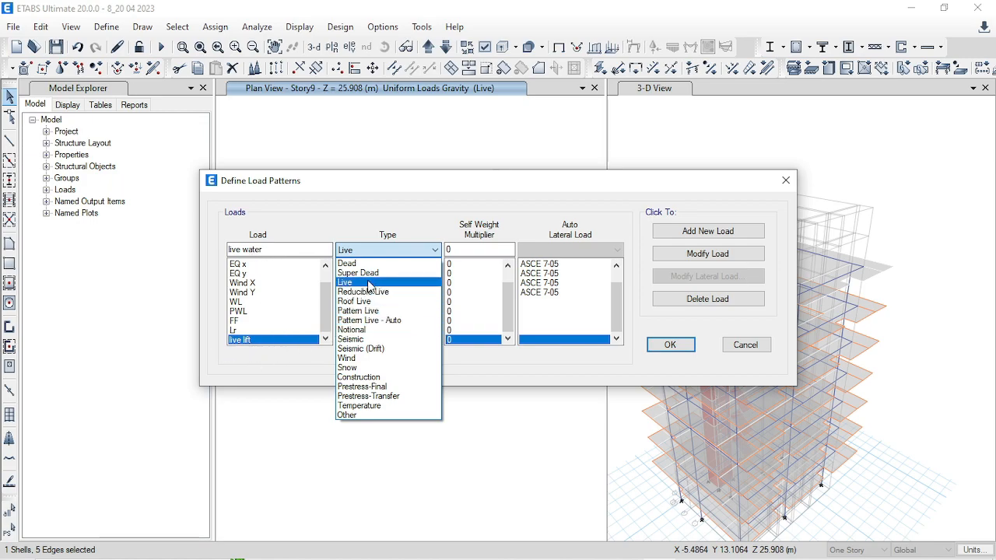
left_click(369, 282)
left_click(690, 231)
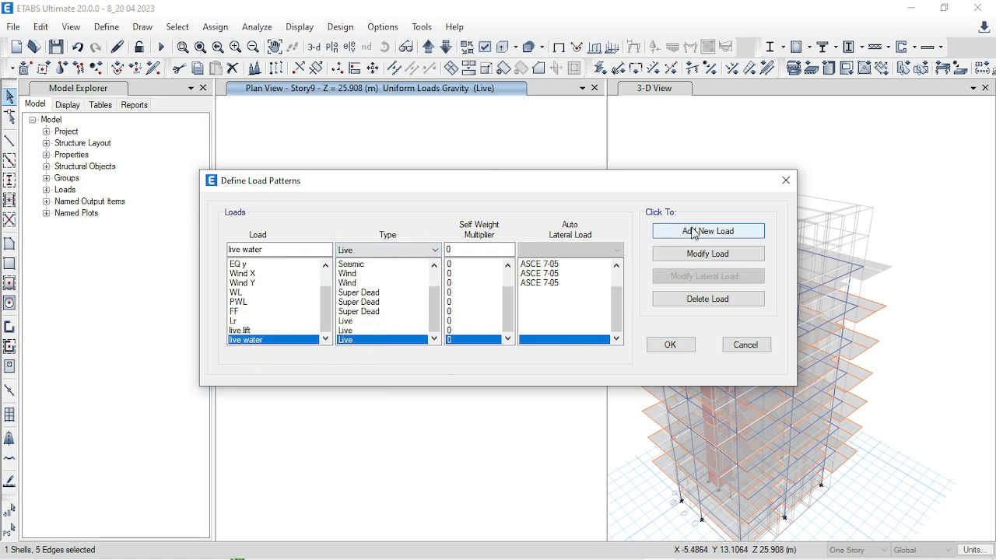
left_click(667, 344)
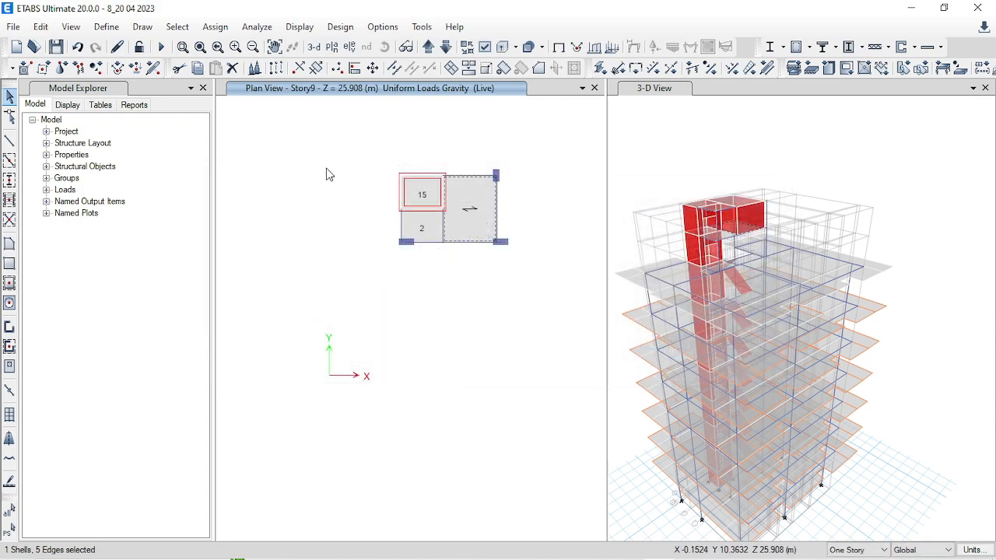
- Replace the Live uniform load on the slab enclosed by the red lift walls on Story9 with 0 kN/m² in the gravity direction
left_click(426, 199)
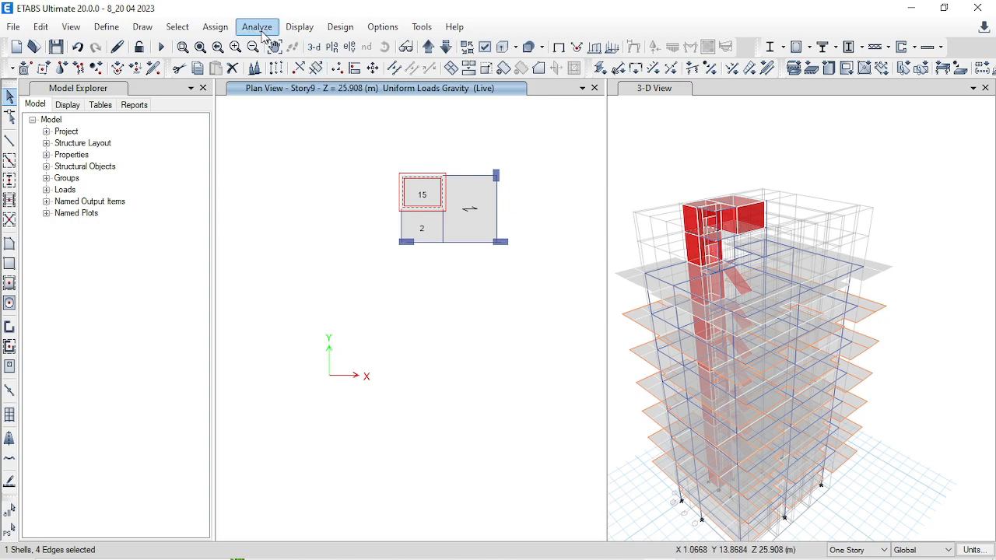
left_click(208, 29)
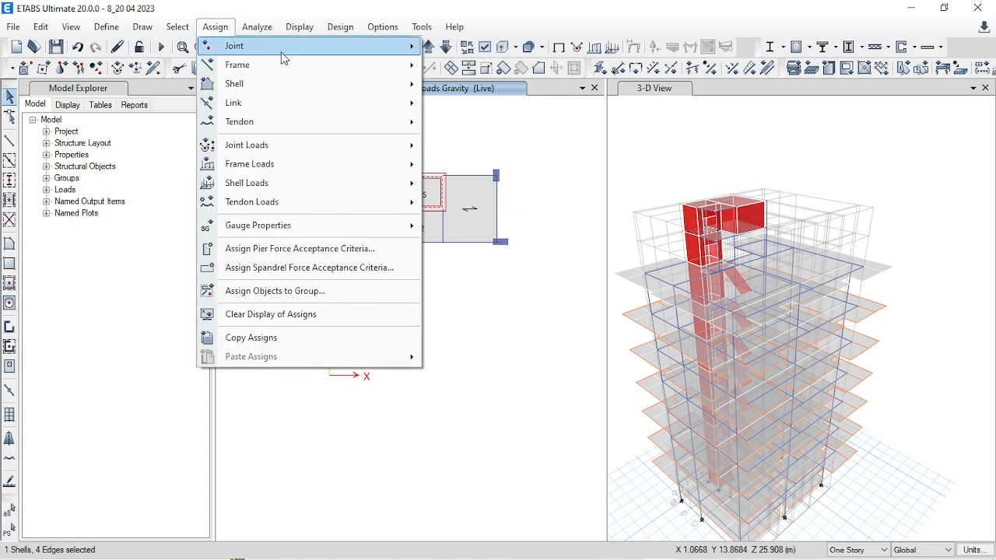
mouse_move(297, 187)
left_click(470, 203)
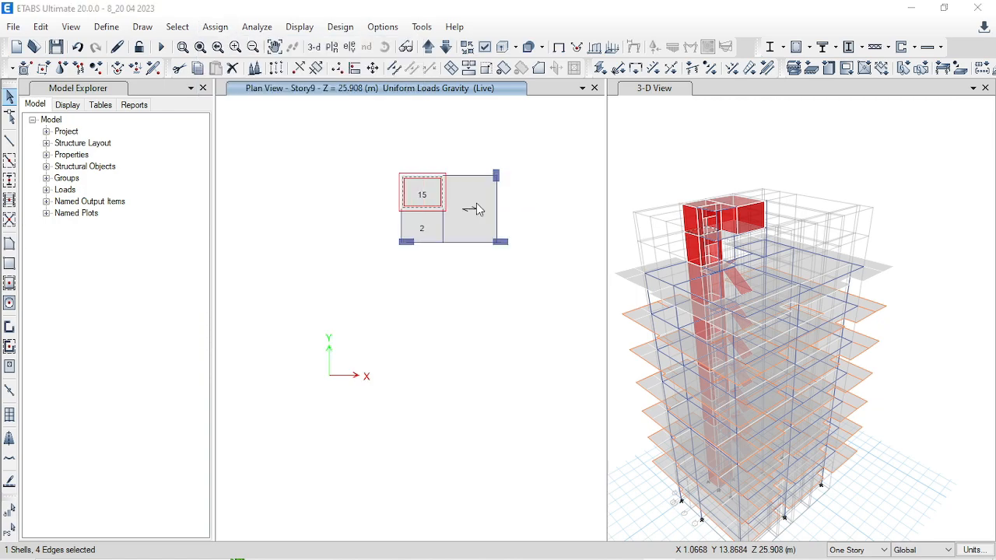
scroll(204, 110, "down", 1)
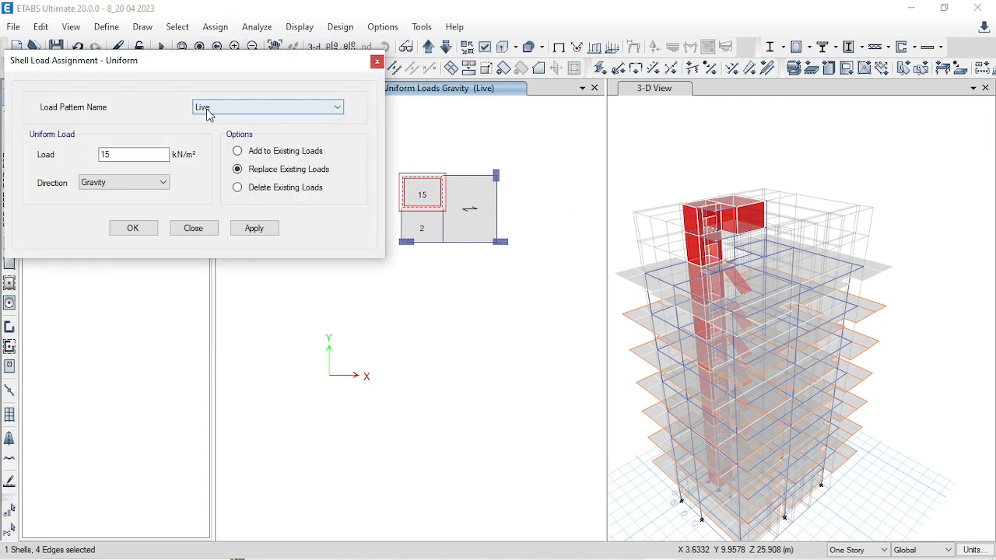
double_click(148, 154)
type("0")
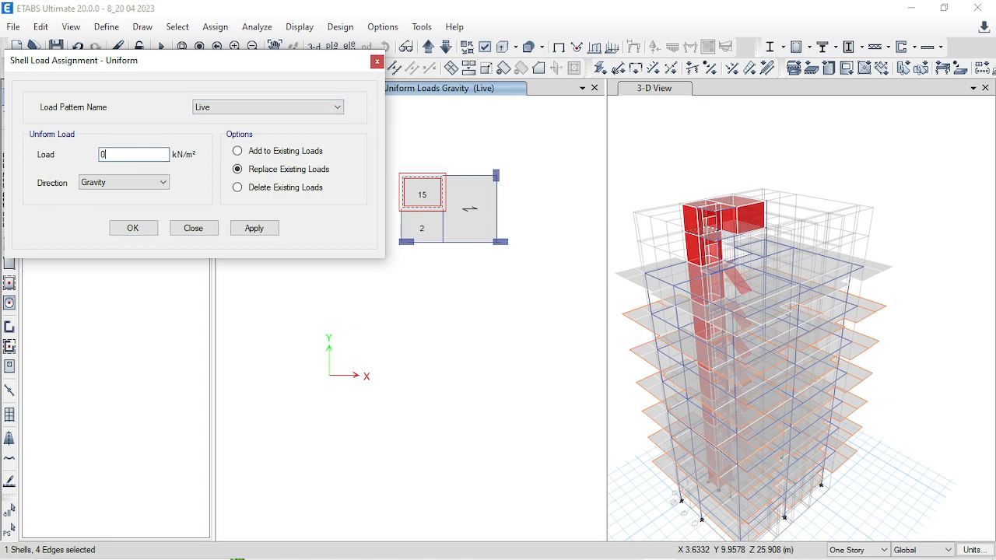
left_click(254, 229)
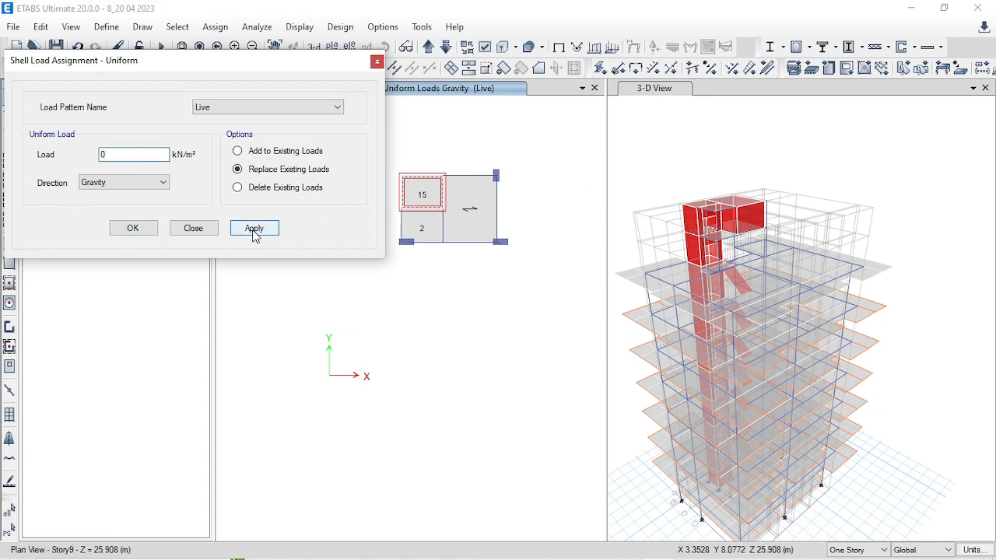
- Assign a 15 kN/m² uniform gravity load under the "live lift" pattern to the Story9 slab enclosed by the lift walls, replacing existing loads
left_click(290, 109)
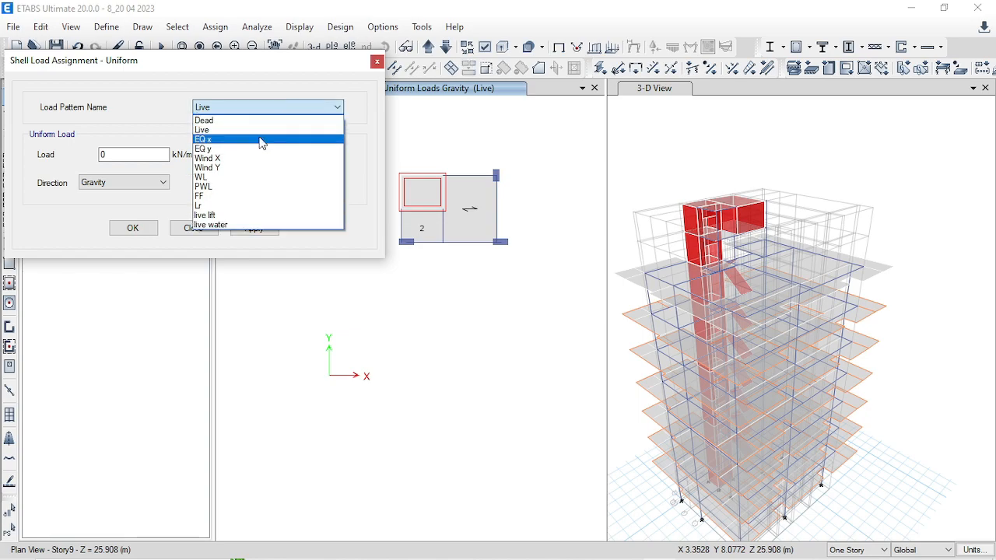
left_click(241, 215)
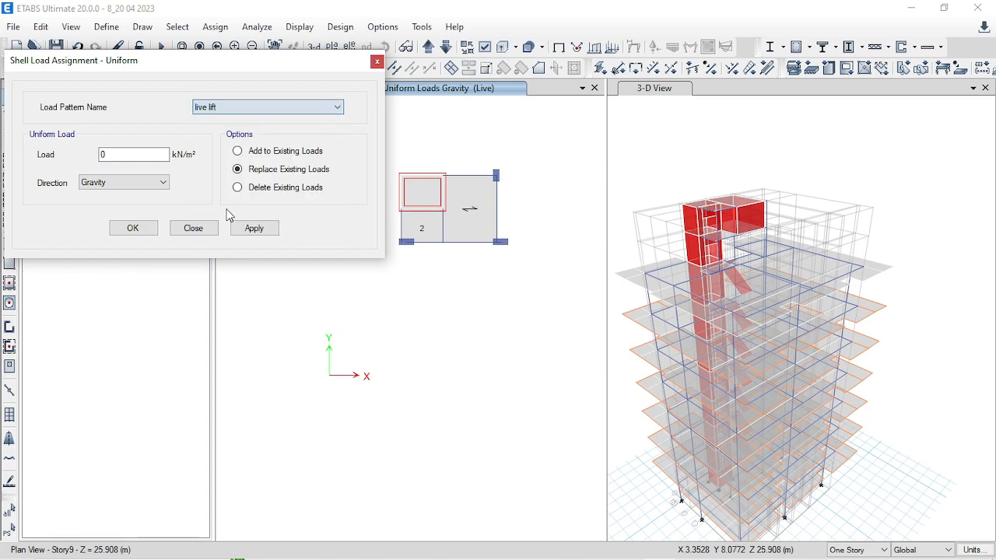
left_click_drag(118, 155, 4, 155)
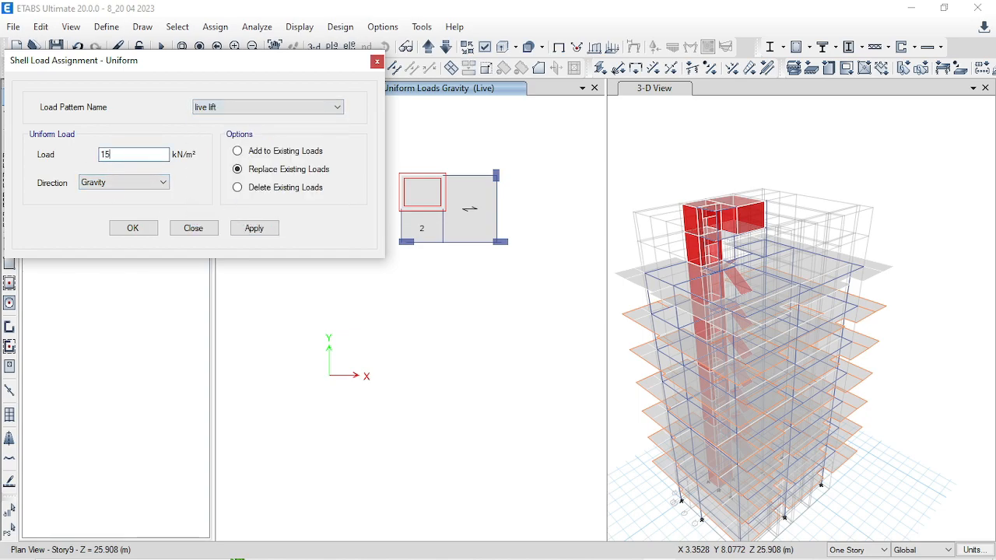
left_click(253, 228)
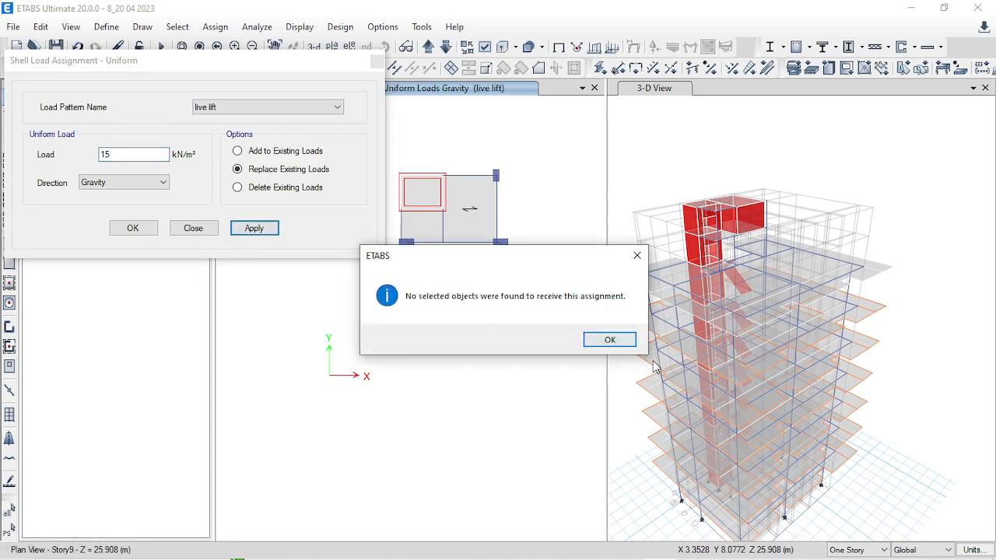
left_click(610, 340)
left_click(420, 204)
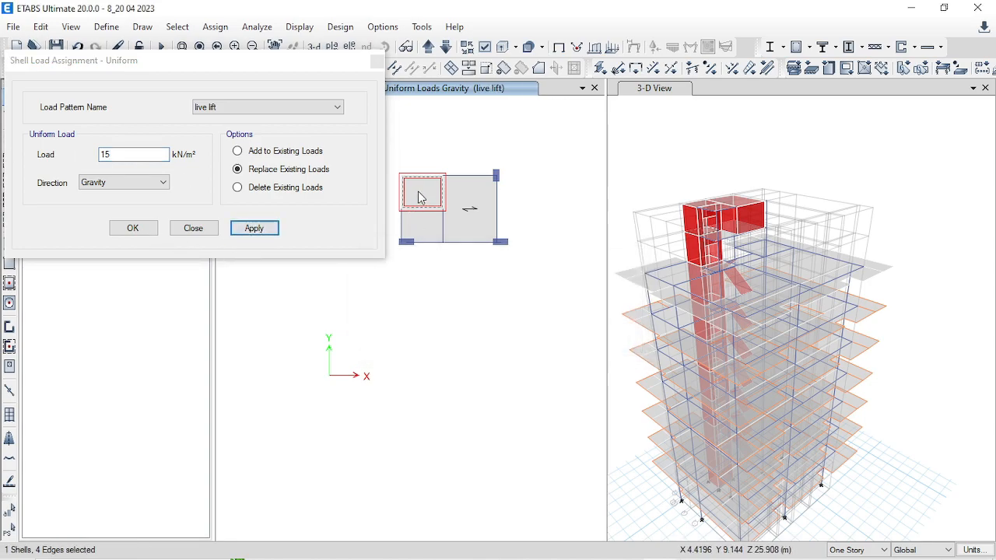
left_click(252, 229)
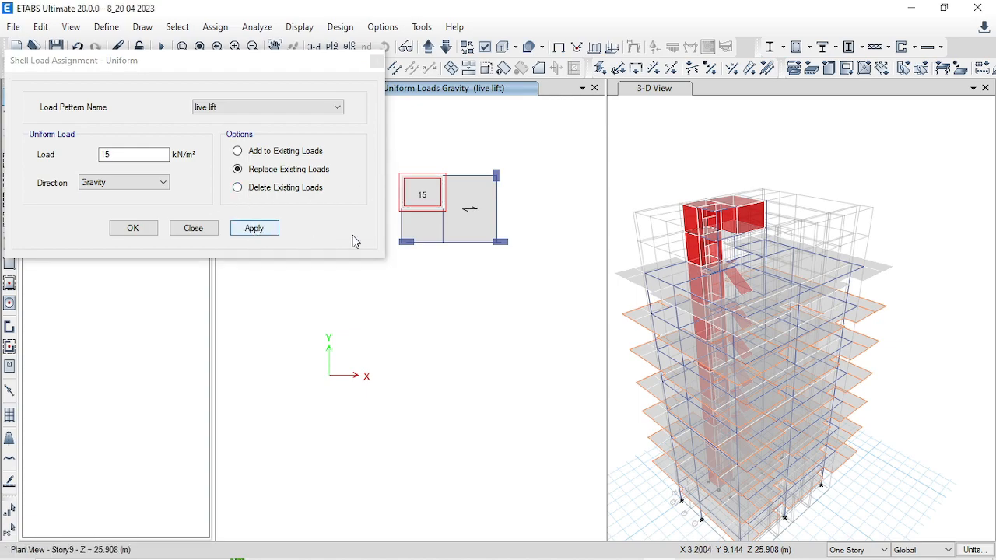
- Assign a 20 kN/m² uniform gravity load under the "live water" pattern to the large Story9 slab beside the lift and finish the assignment
left_click(476, 217)
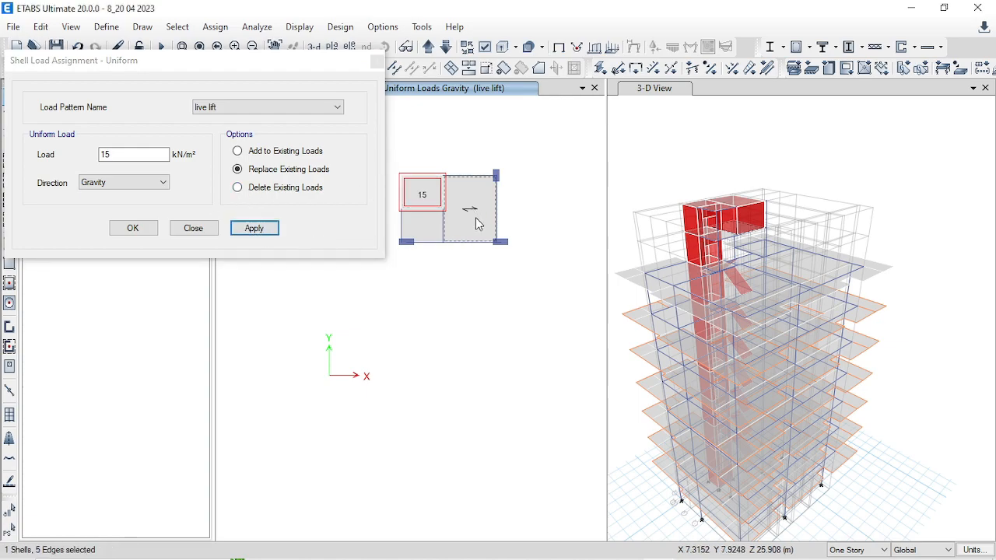
left_click(303, 108)
left_click(211, 225)
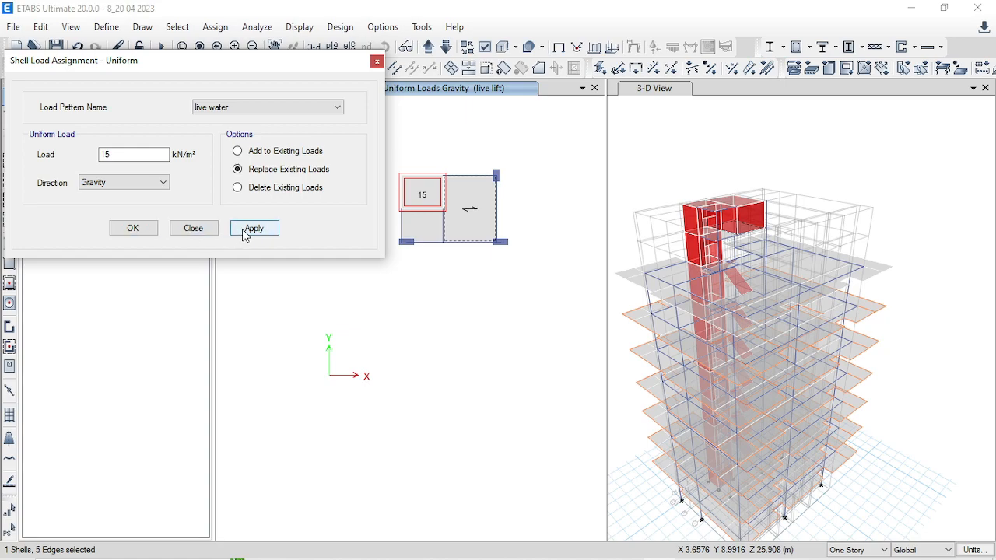
double_click(134, 154)
left_click(252, 229)
left_click(126, 229)
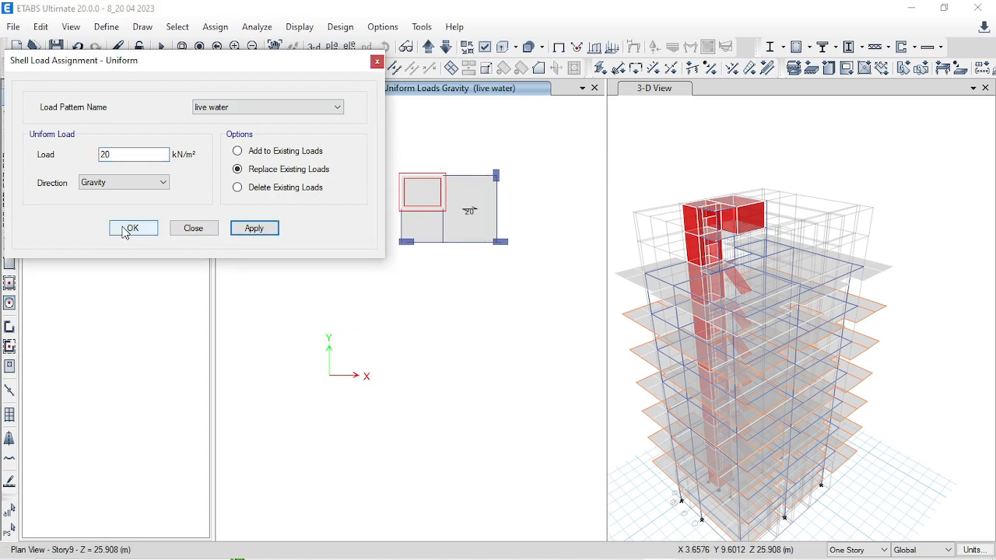
- Define a load pattern named "wp" with type Live and self-weight multiplier 0, and accept the load pattern definitions
scroll(722, 206, "up", 3)
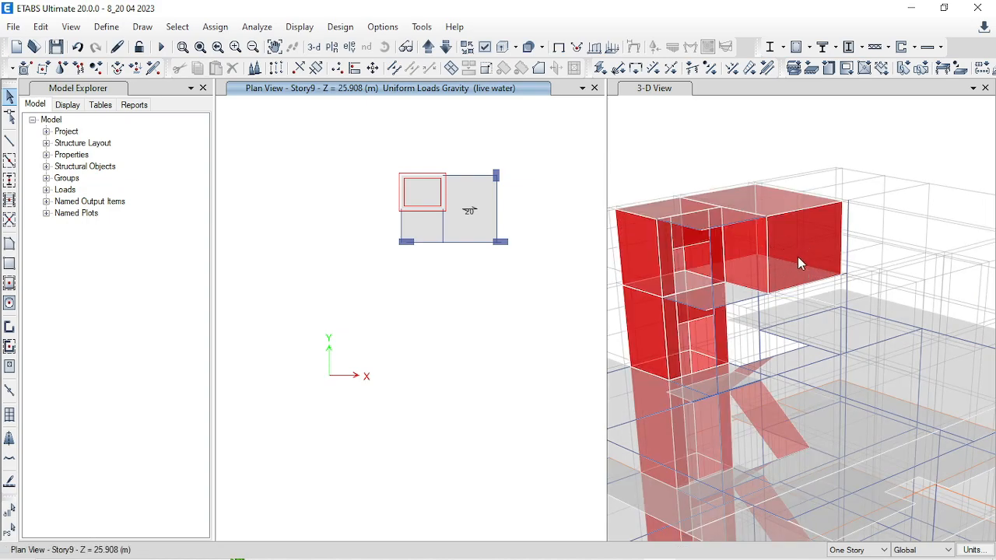
scroll(800, 242, "down", 3)
scroll(800, 243, "up", 3)
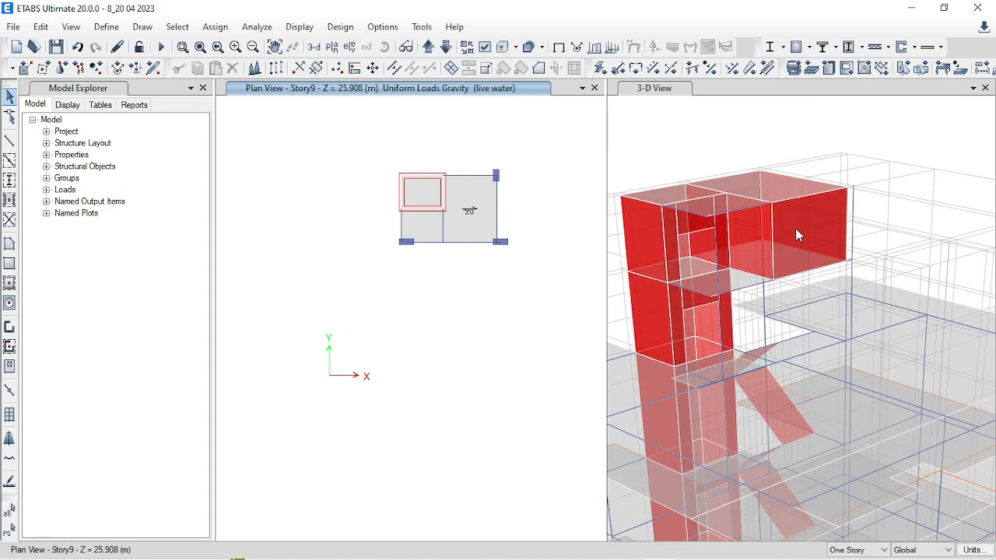
left_click(106, 27)
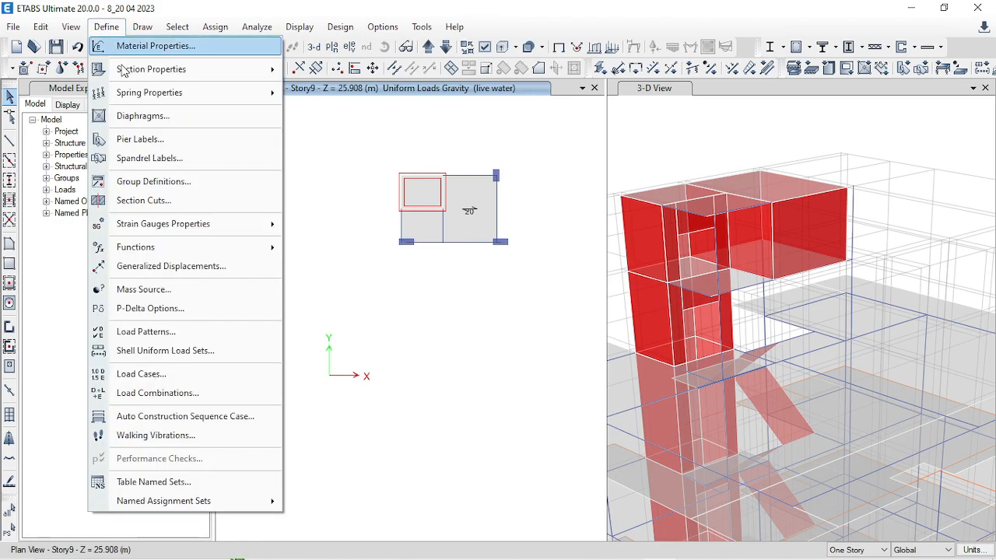
left_click(193, 333)
left_click_drag(297, 250, 4, 185)
key("BackSpace")
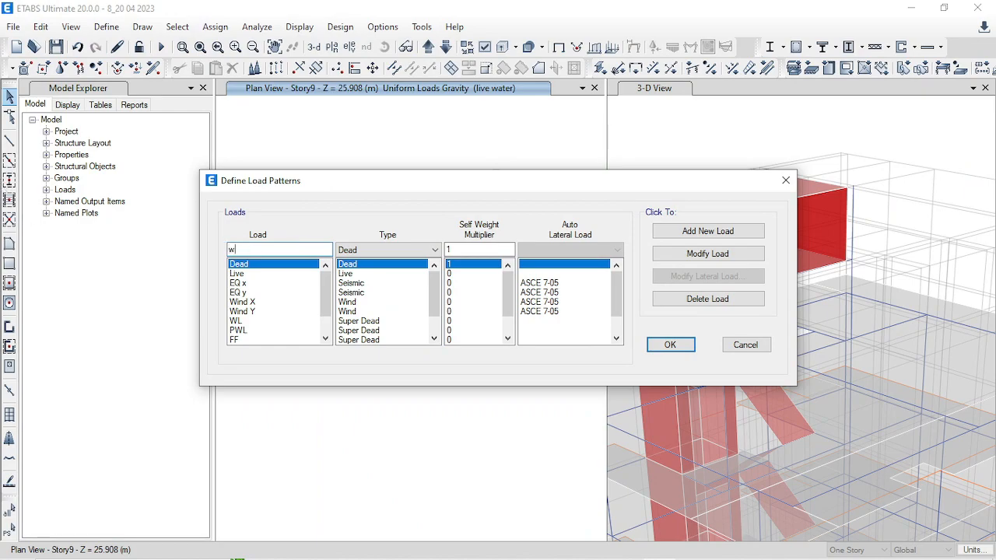
left_click(426, 250)
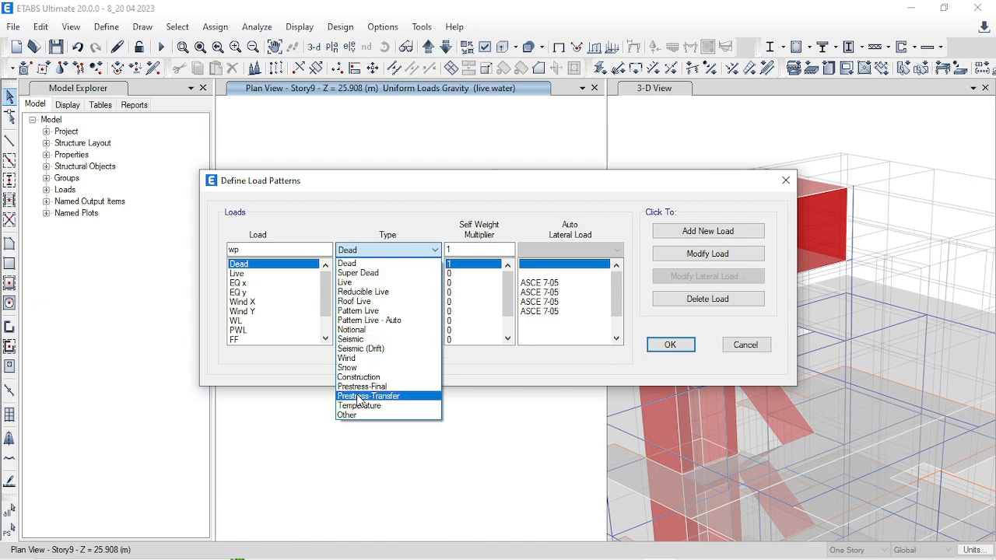
left_click(368, 282)
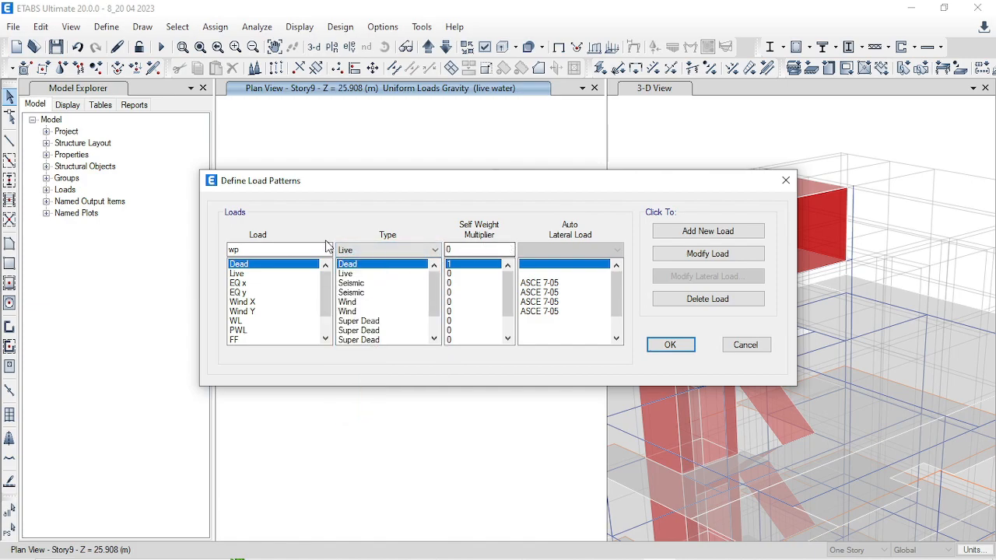
left_click(731, 236)
left_click(735, 243)
left_click(671, 344)
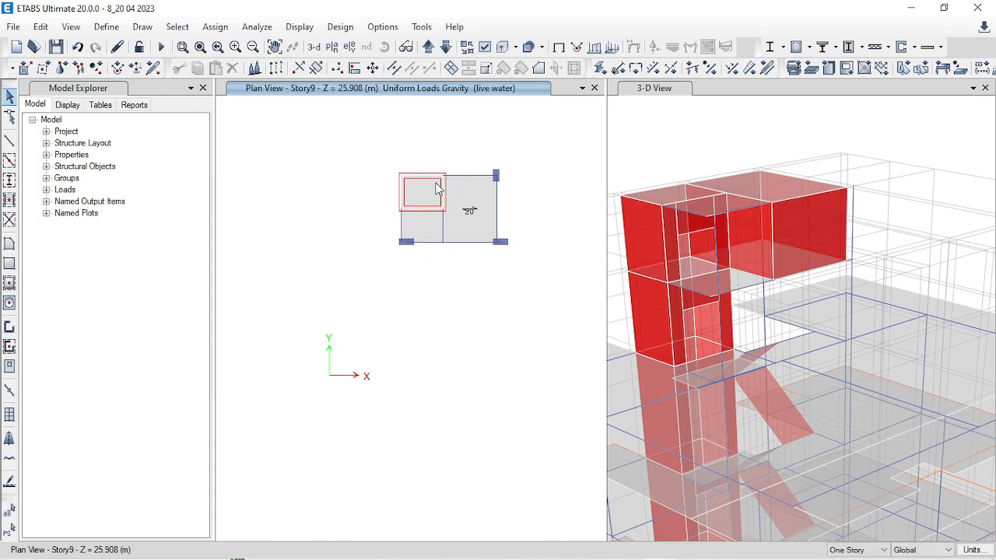
- Select all walls with the SIDE WALL 10 property and show only these selected objects in the 3-D view
left_click(178, 28)
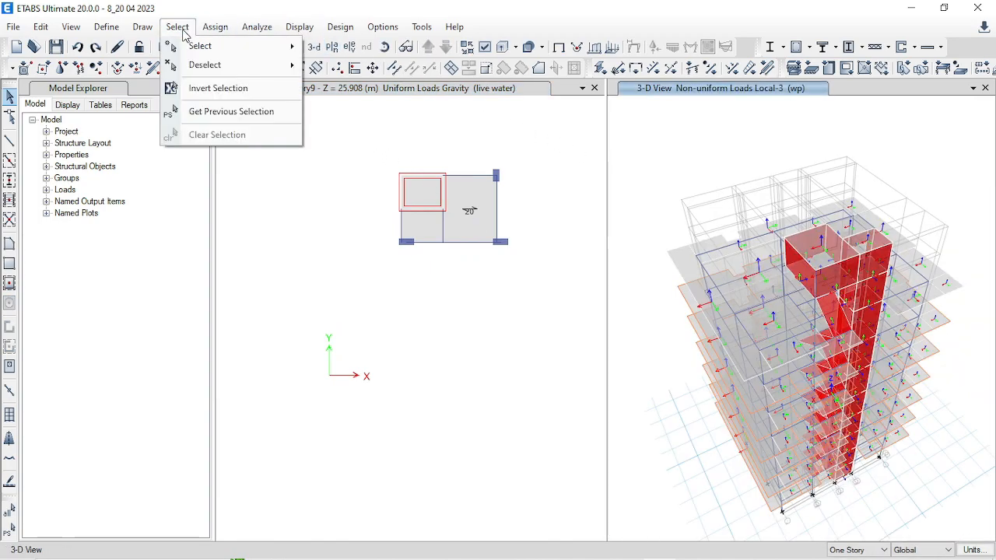
mouse_move(194, 51)
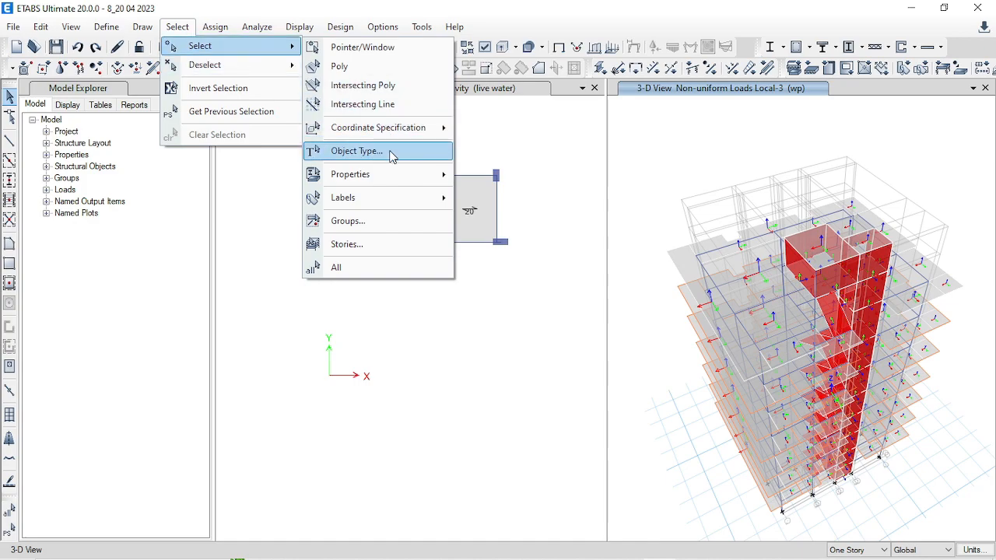
mouse_move(393, 175)
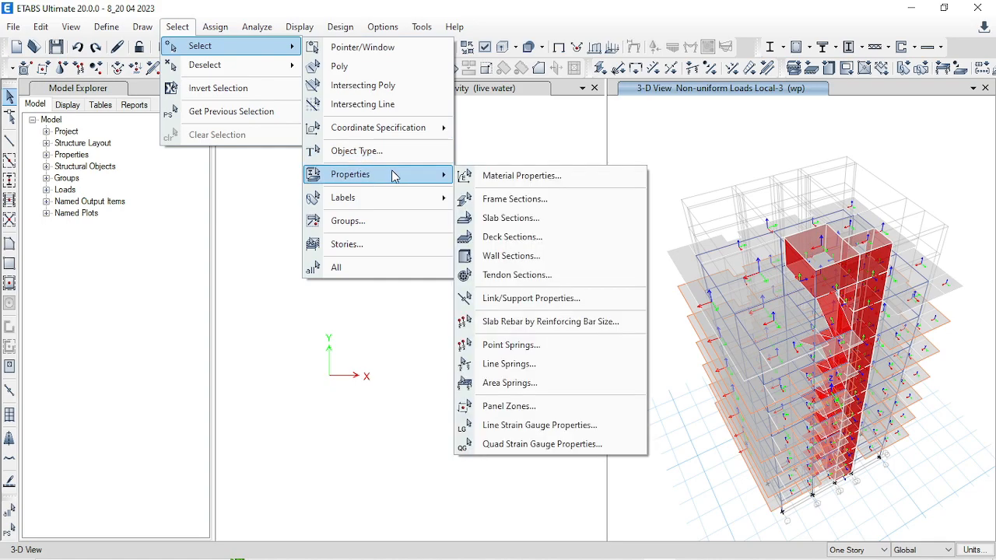
left_click(528, 257)
left_click(432, 179)
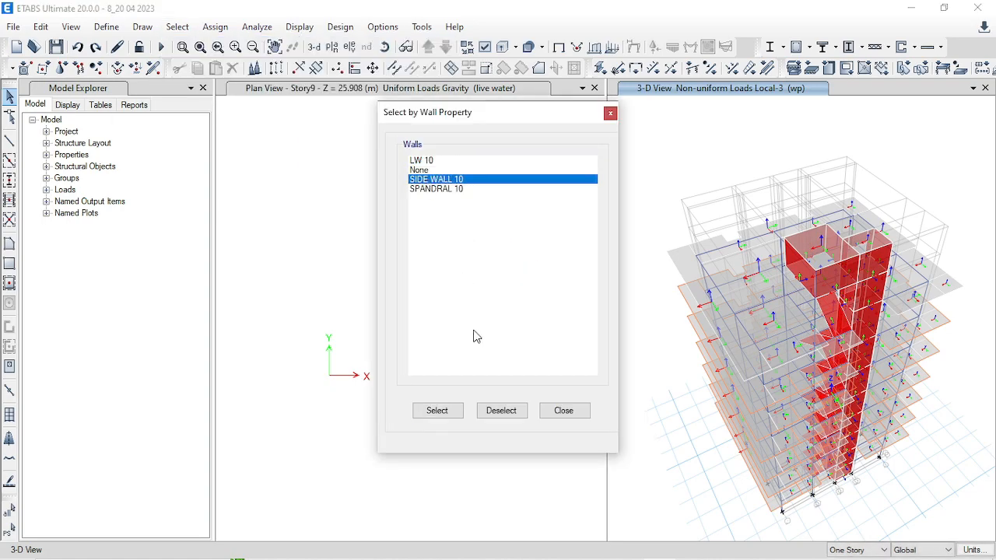
left_click(448, 412)
left_click(577, 412)
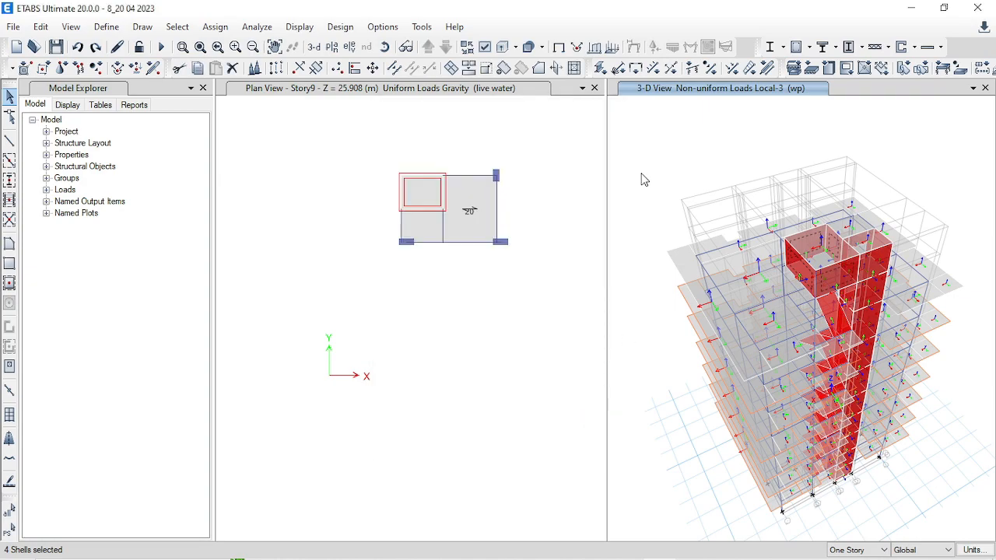
right_click(641, 178)
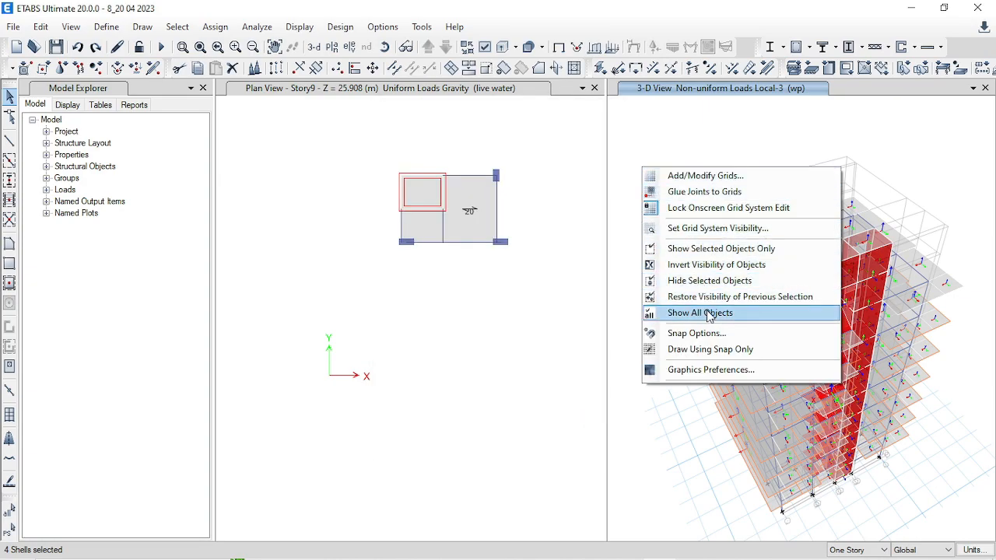
left_click(707, 248)
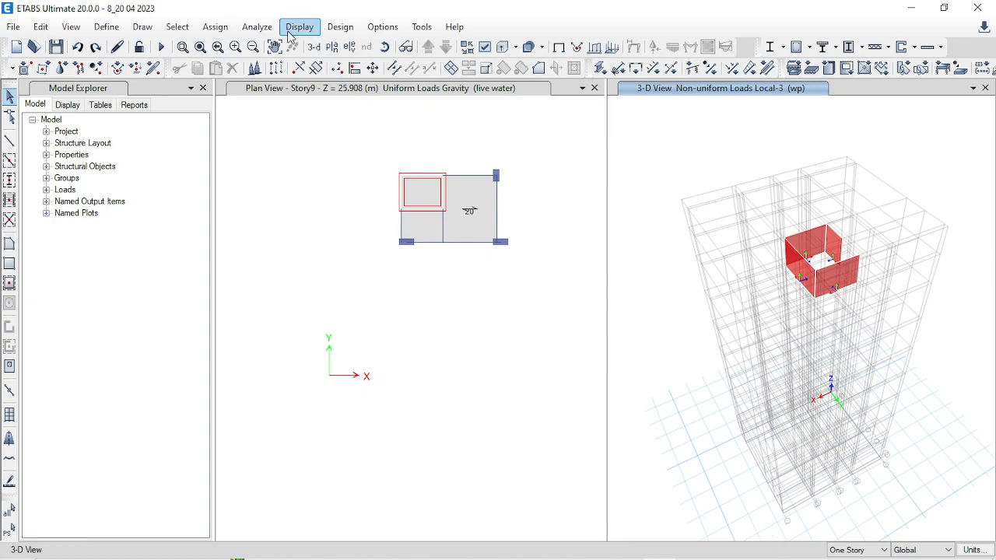
- Select the four tank walls and try to assign the wp non-uniform load in Local-3 direction with C -10 kN/m³ and D 20 kN/m²
left_click(215, 26)
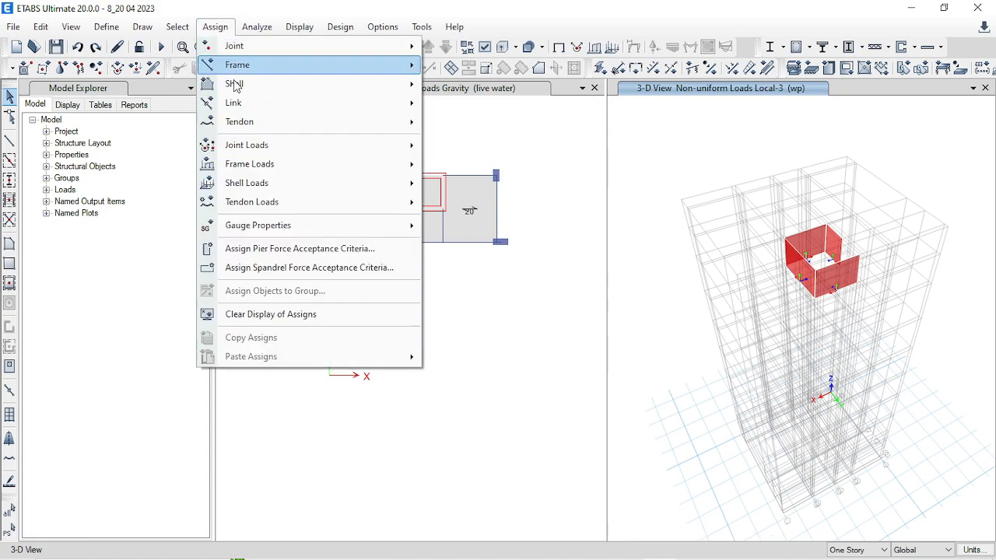
mouse_move(256, 183)
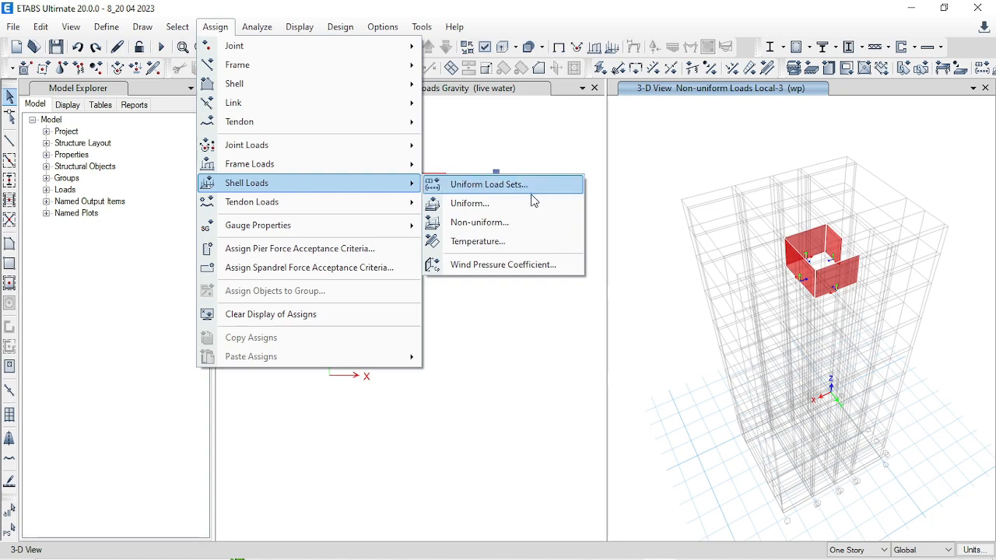
left_click(462, 222)
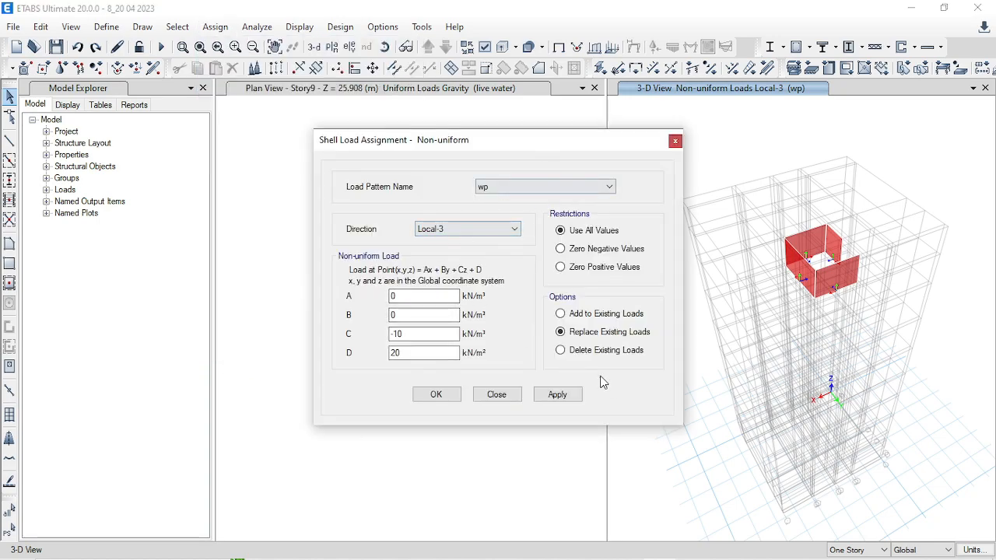
left_click(556, 401)
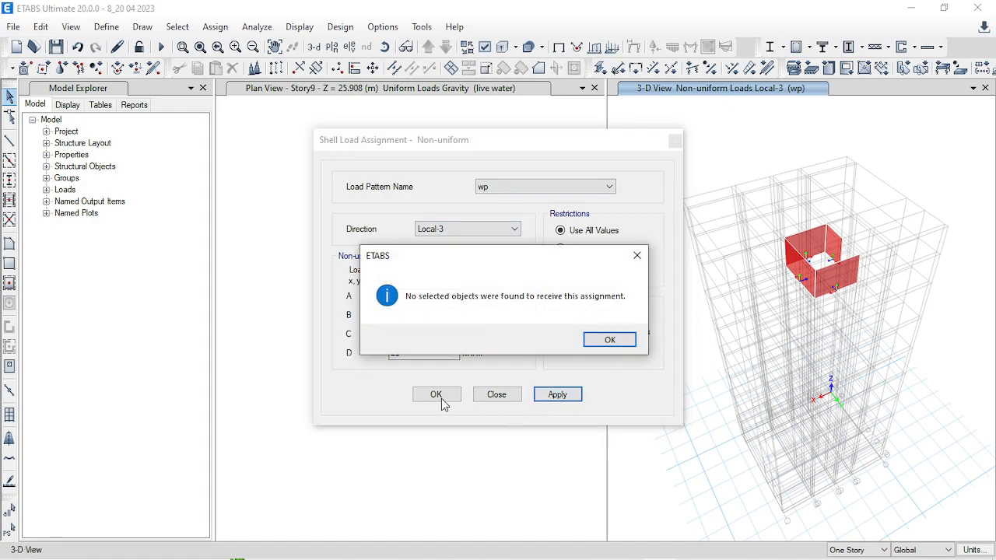
left_click(608, 340)
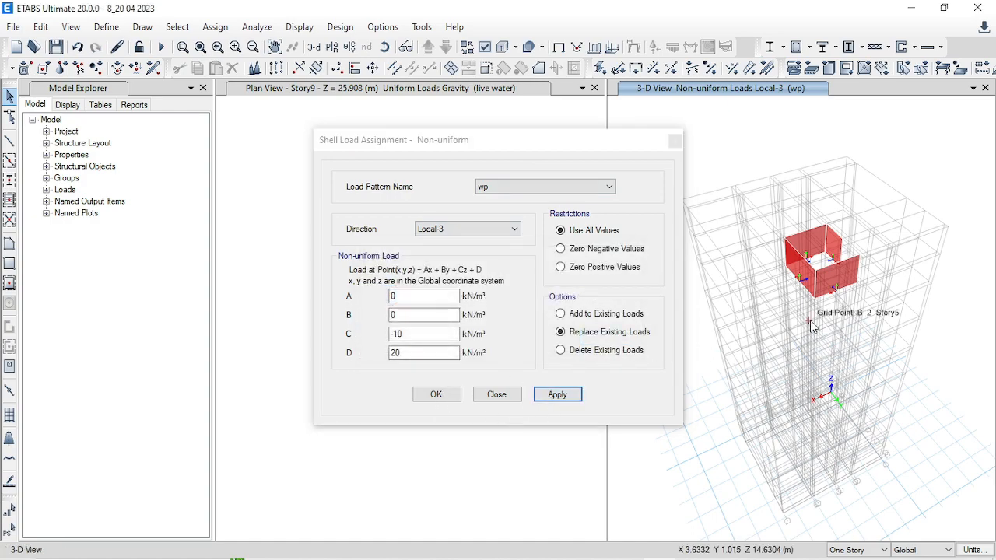
scroll(838, 280, "up", 3)
left_click(837, 277)
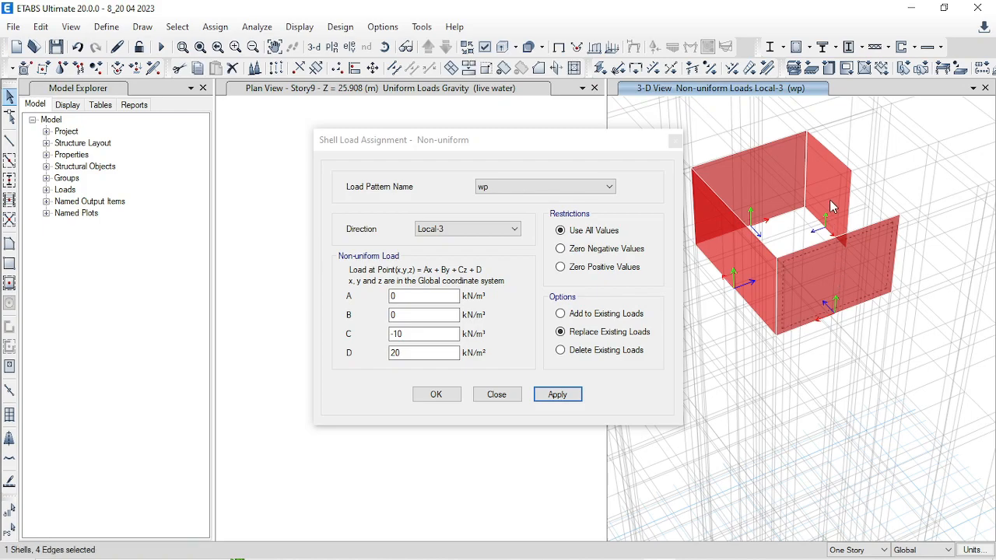
left_click(731, 262)
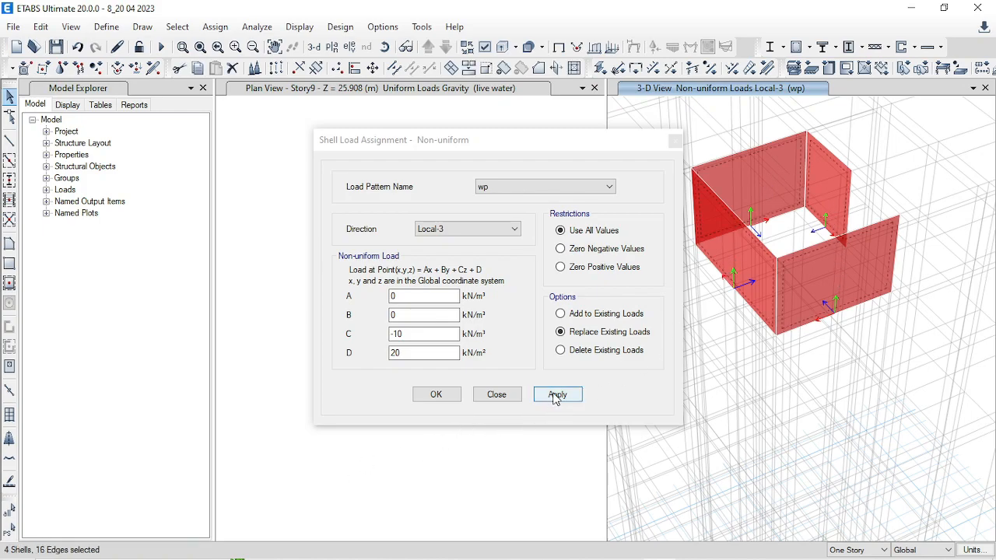
left_click(556, 394)
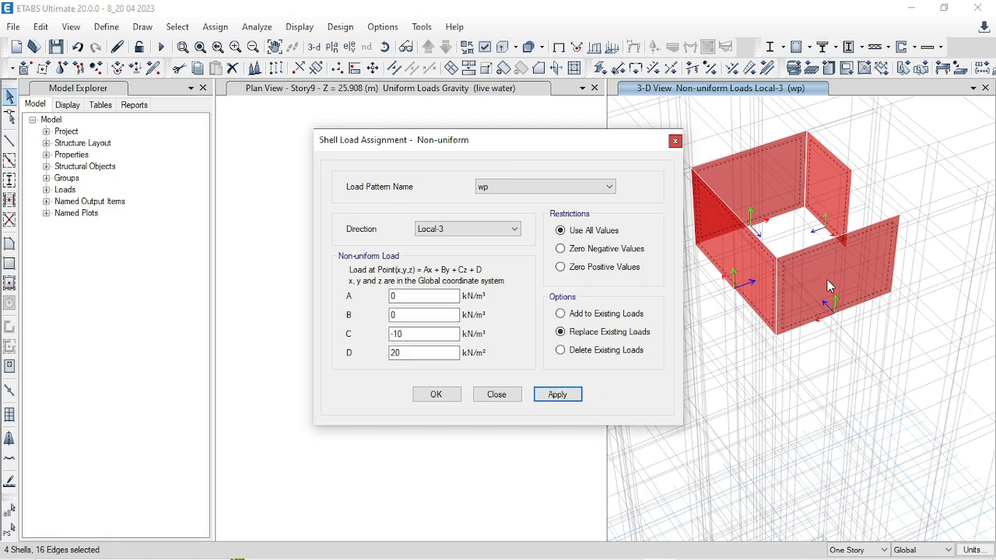
- Check one tank wall's assigned loads, and apply the wp non-uniform load with C -10 and D 20 to the four selected walls
left_click(827, 281)
right_click(827, 280)
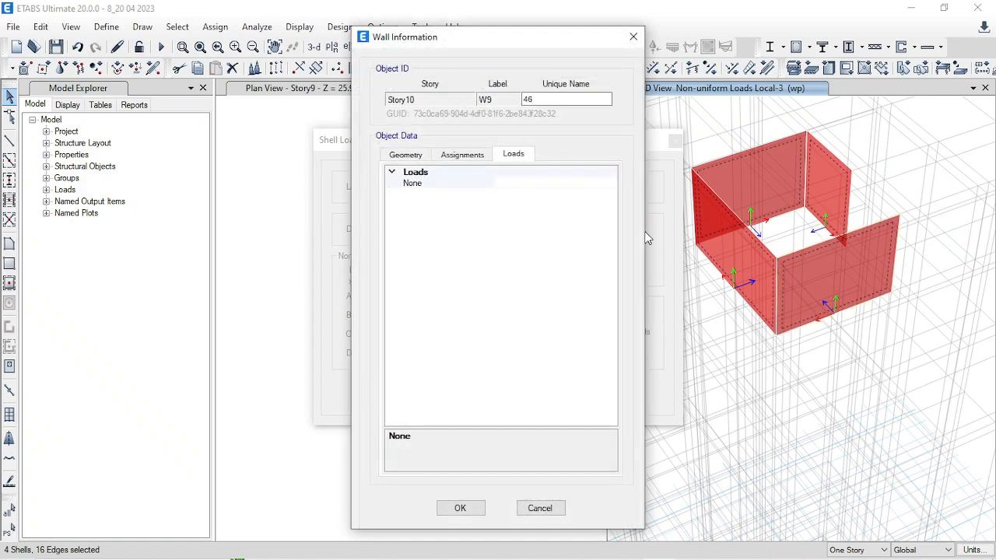
key("Escape")
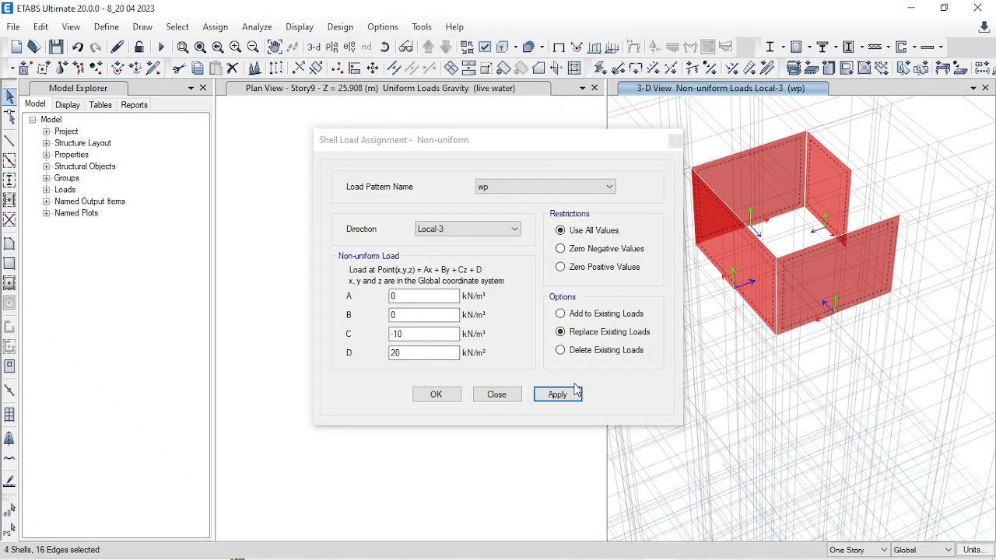
left_click(449, 334)
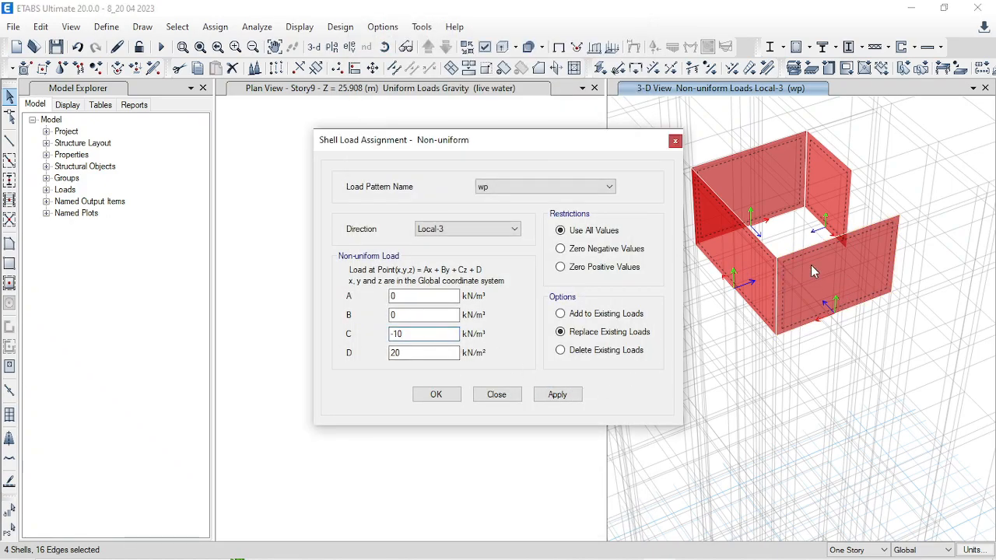
left_click(559, 396)
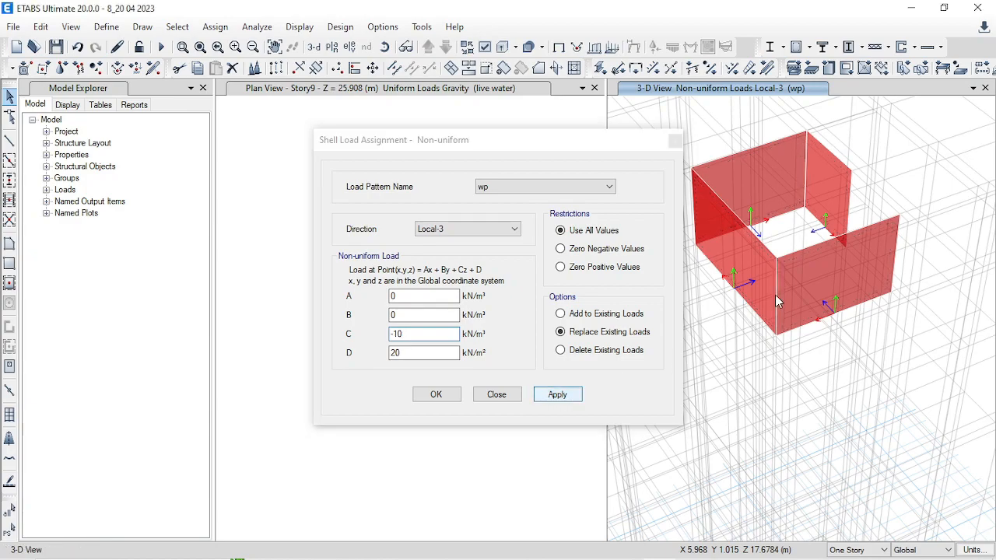
- Check the loads assigned to one tank wall, then select all four tank walls and reverse their Local 3 axis
double_click(803, 284)
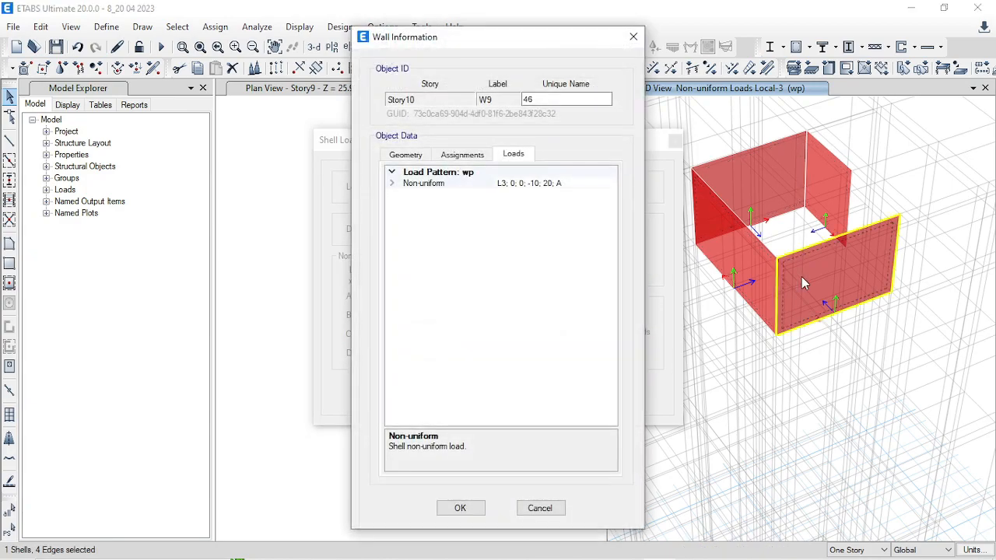
left_click(633, 37)
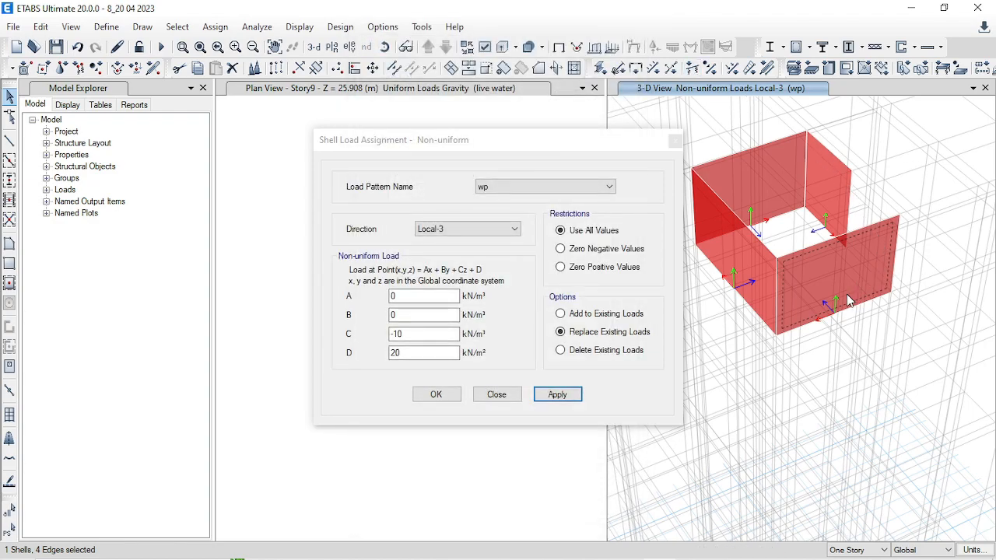
left_click(739, 258)
left_click(35, 27)
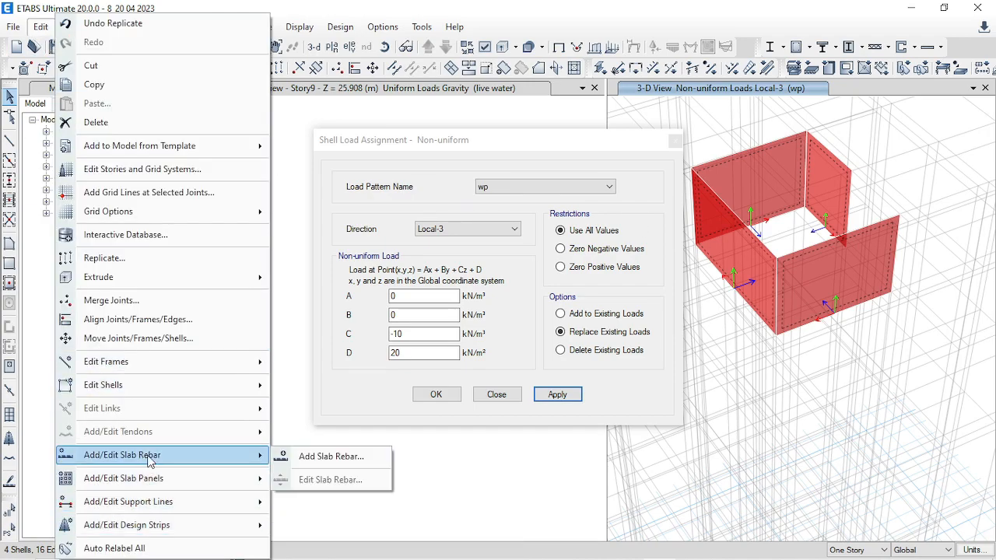
mouse_move(155, 383)
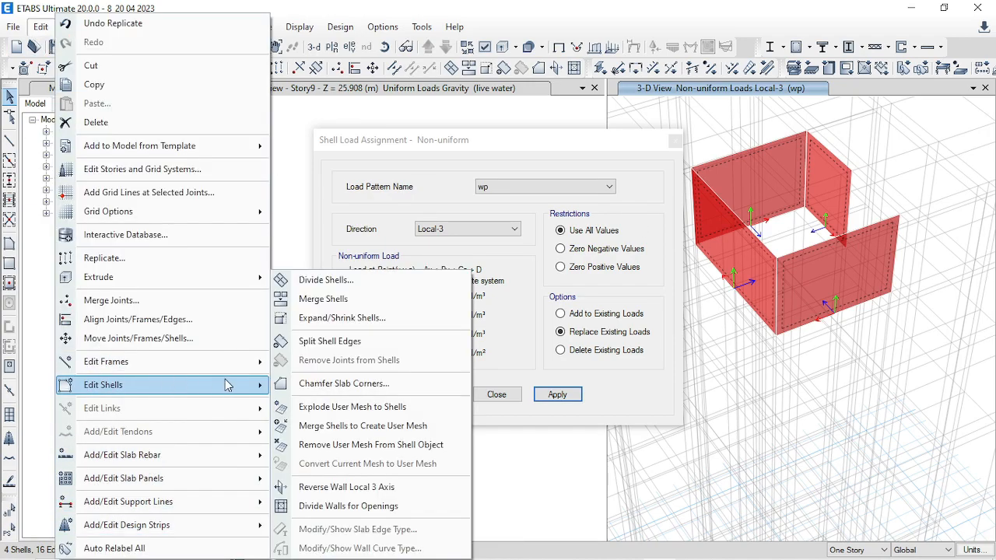
left_click(371, 487)
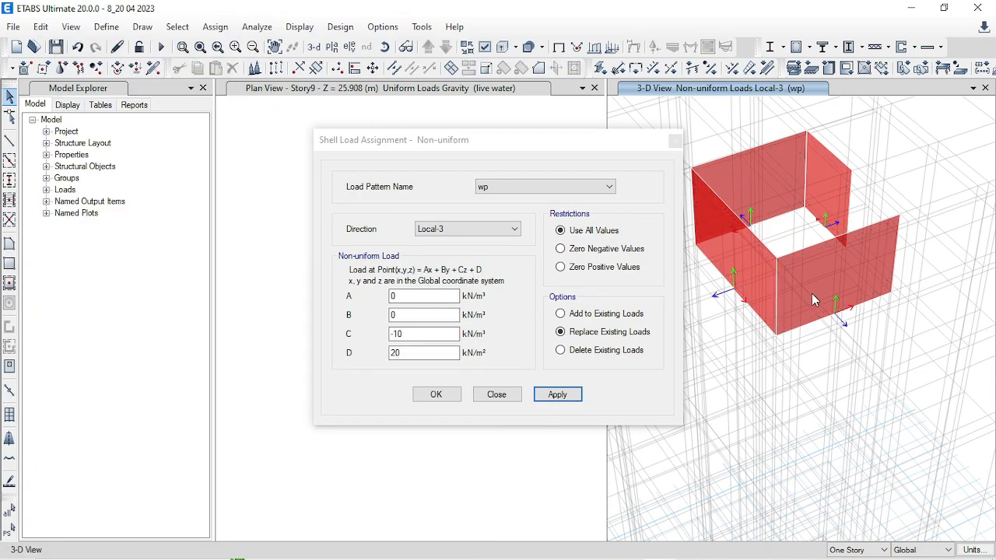
- Close the non-uniform load assignment and restore the visibility of the previous selection in the 3-D view
left_click(675, 141)
scroll(662, 238, "down", 3)
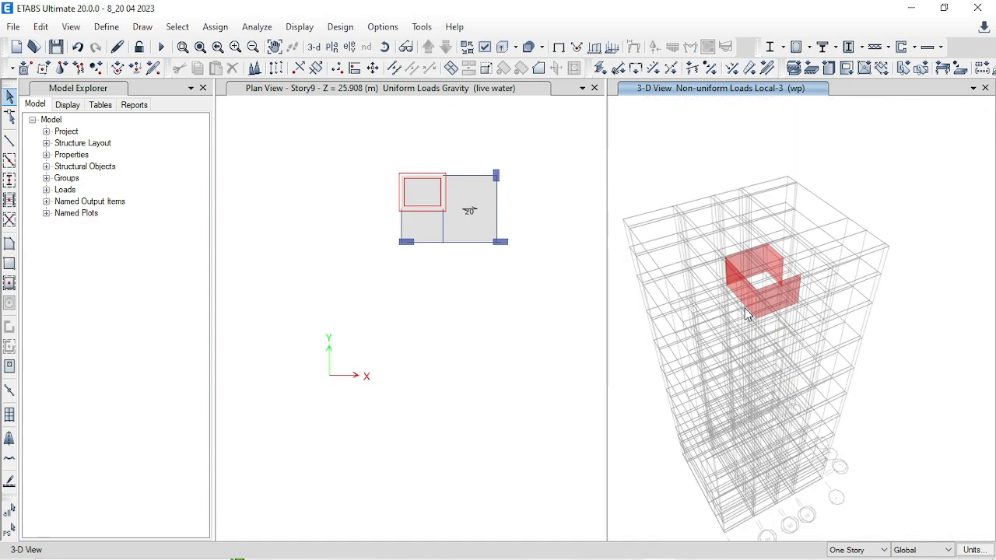
right_click(662, 127)
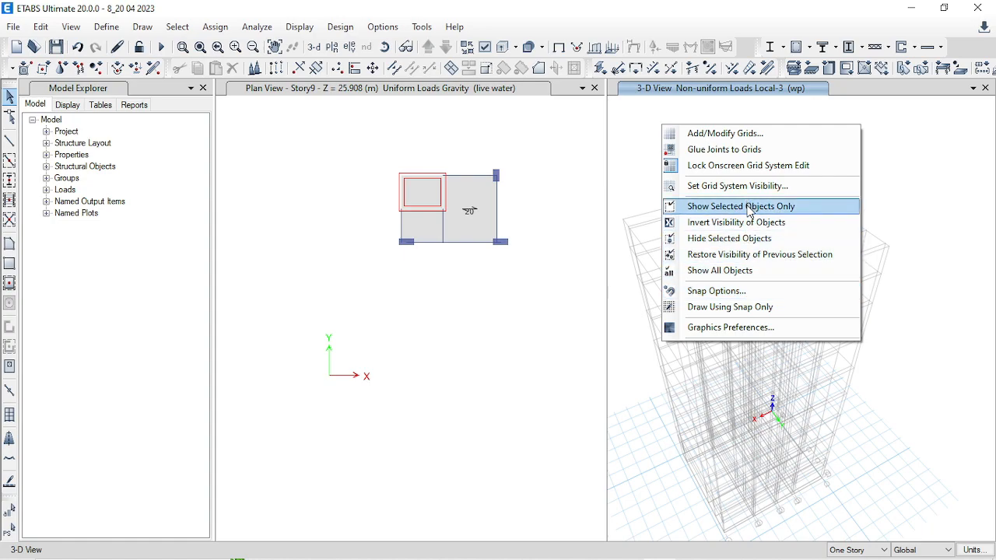
left_click(811, 254)
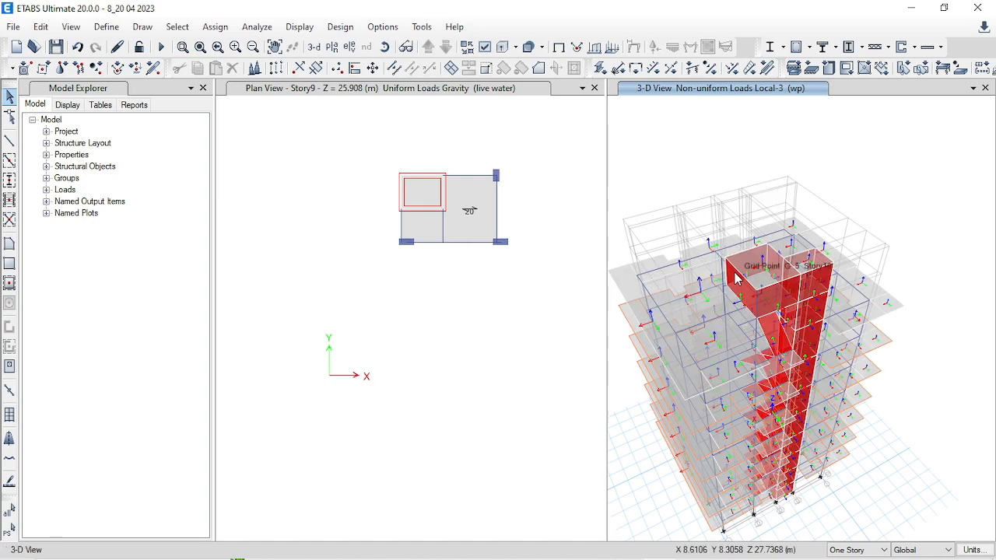
- Check the loads of the slab covering the water tank on Story10, and hide this slab in the 3-D view
scroll(778, 288, "up", 5)
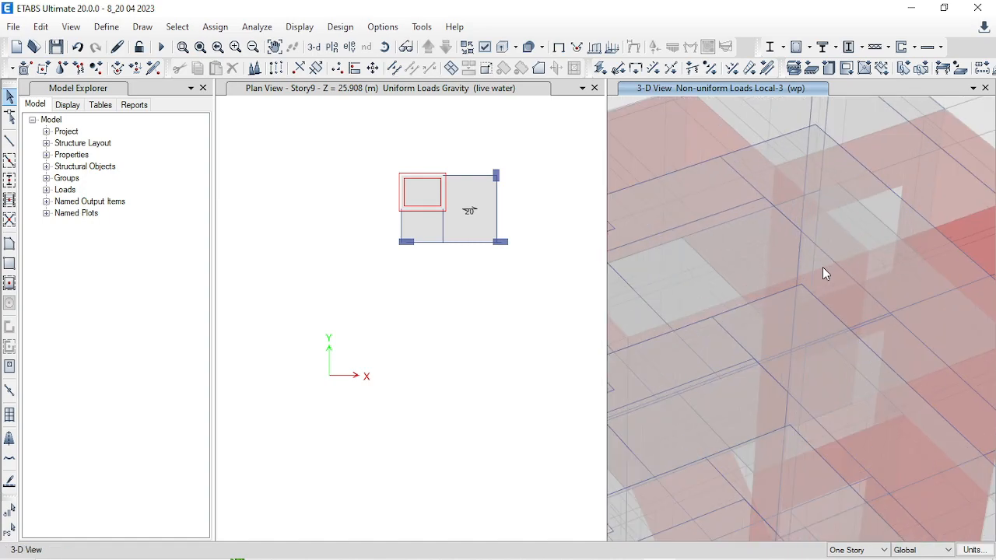
left_click(807, 223)
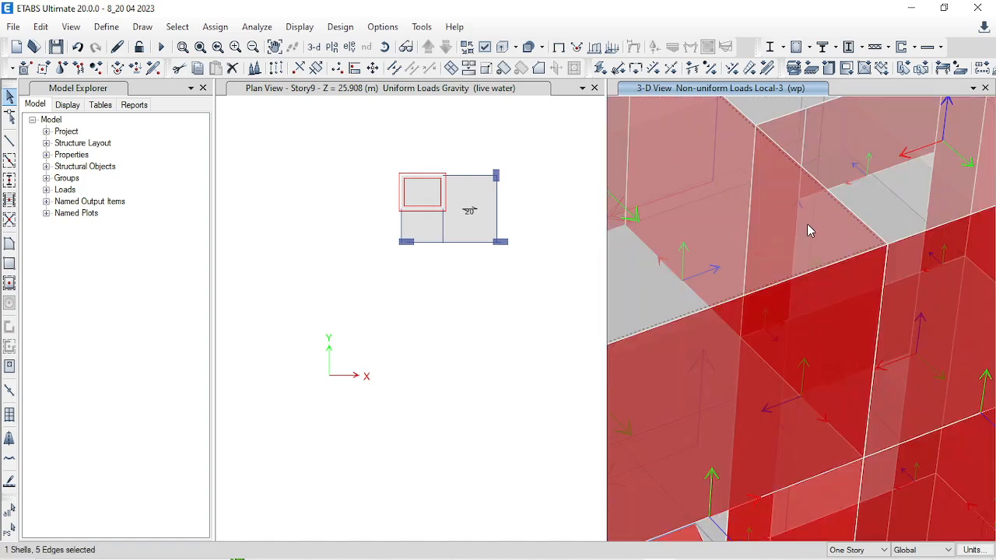
right_click(788, 204)
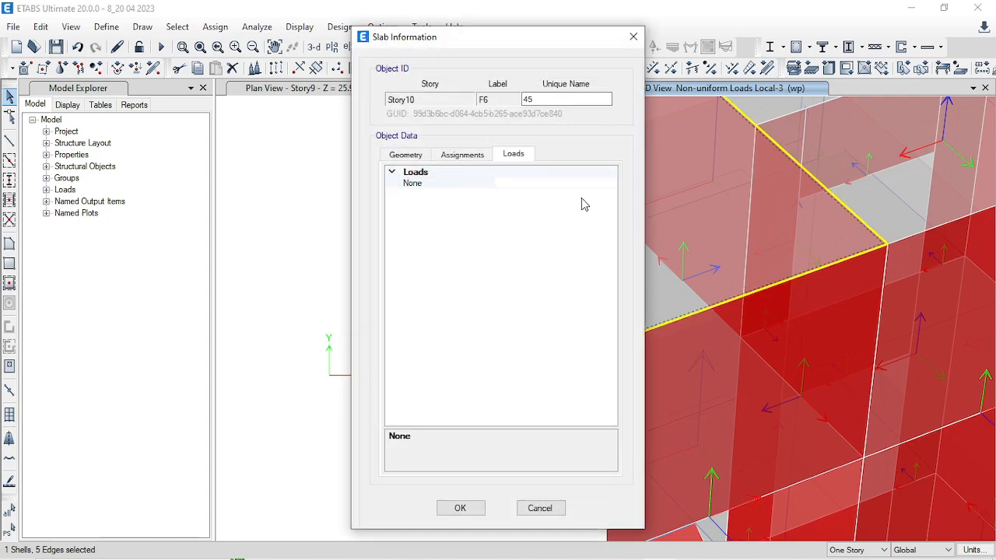
key("Escape")
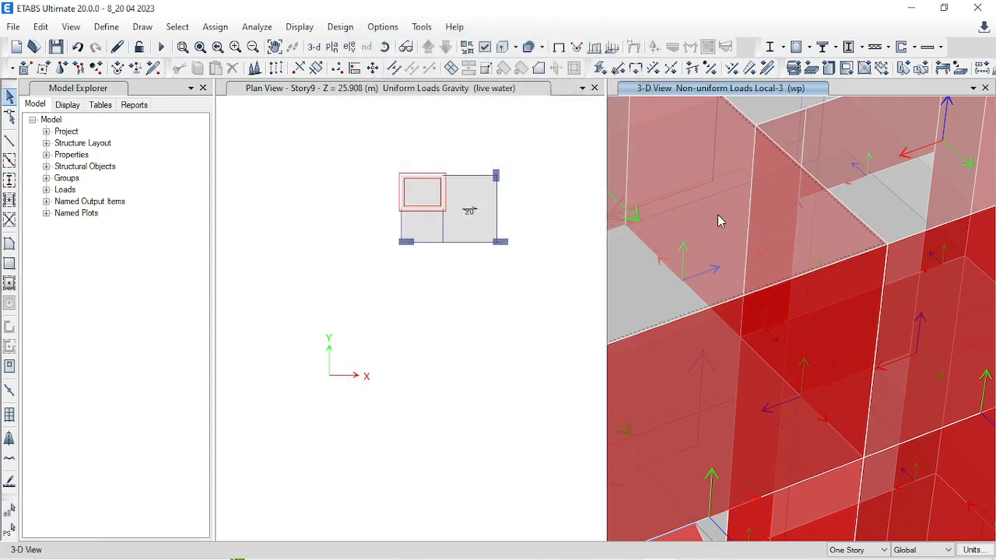
right_click(717, 215)
key("Escape")
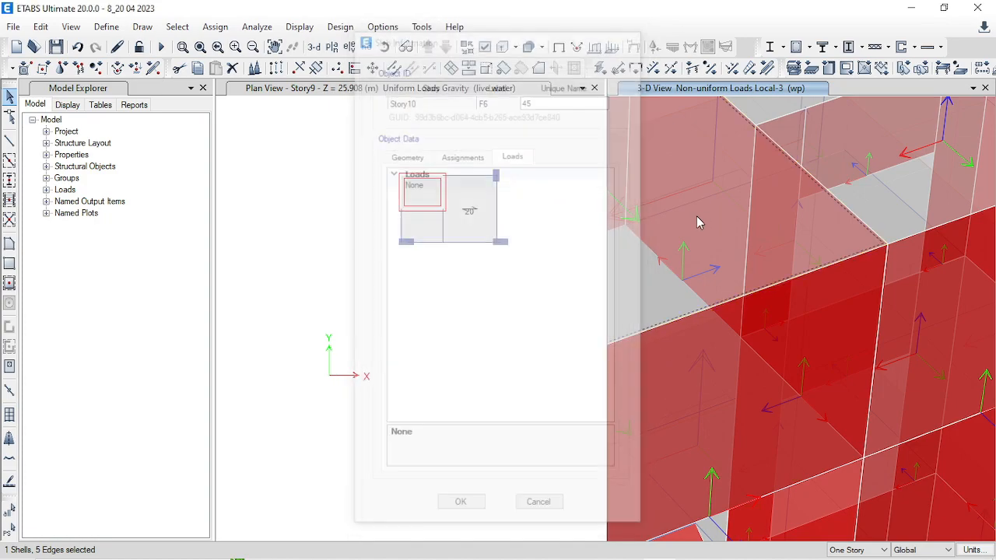
scroll(820, 277, "down", 5)
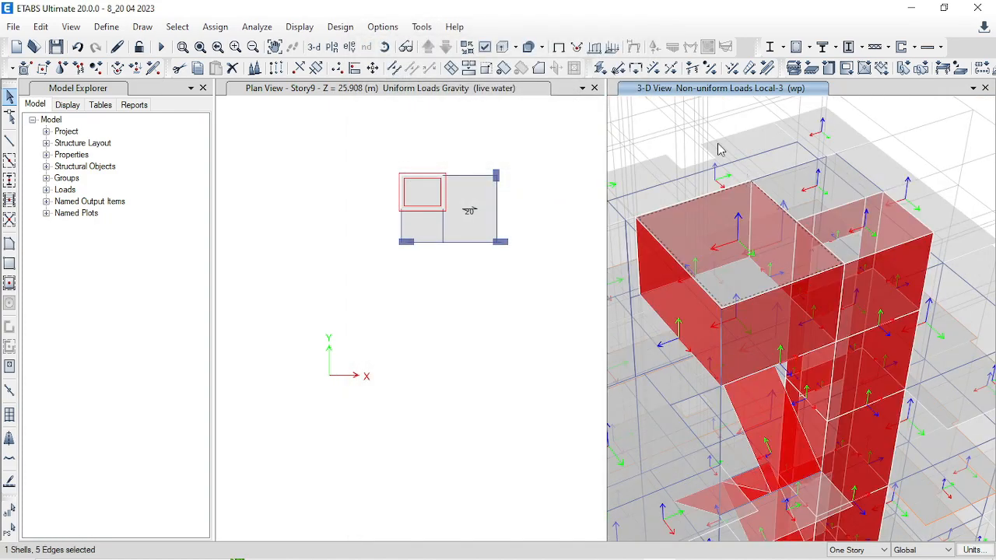
right_click(648, 127)
left_click(712, 234)
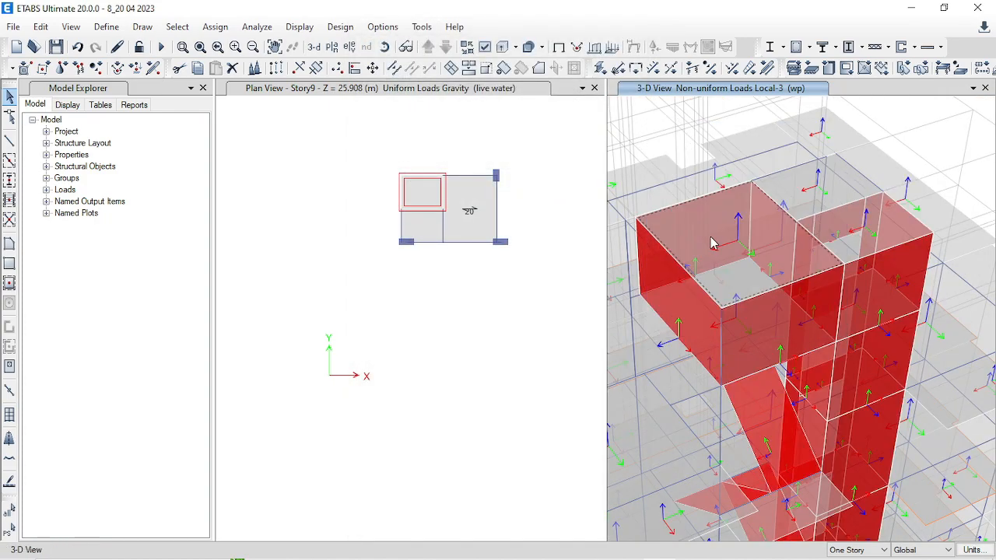
- Apply the wp non-uniform load in Local-3 direction with C -10 kN/m³ and D 20 kN/m² to the wall between tank and adjoining shaft
scroll(798, 268, "up", 5)
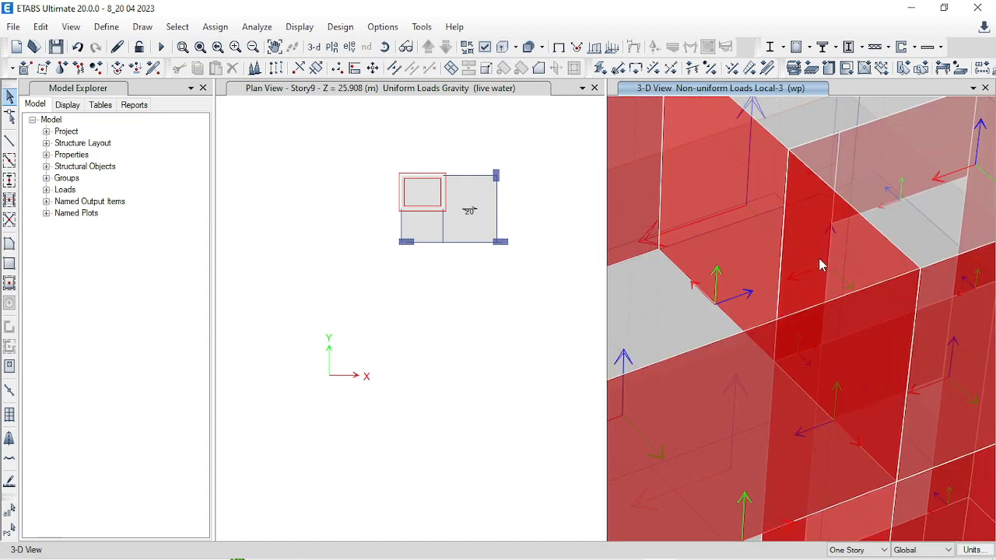
left_click(819, 262)
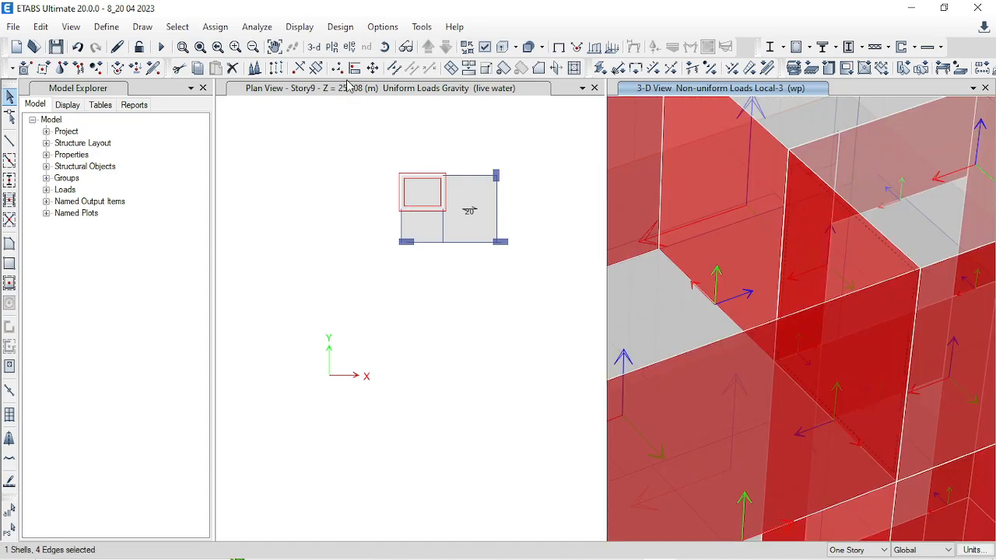
left_click(215, 26)
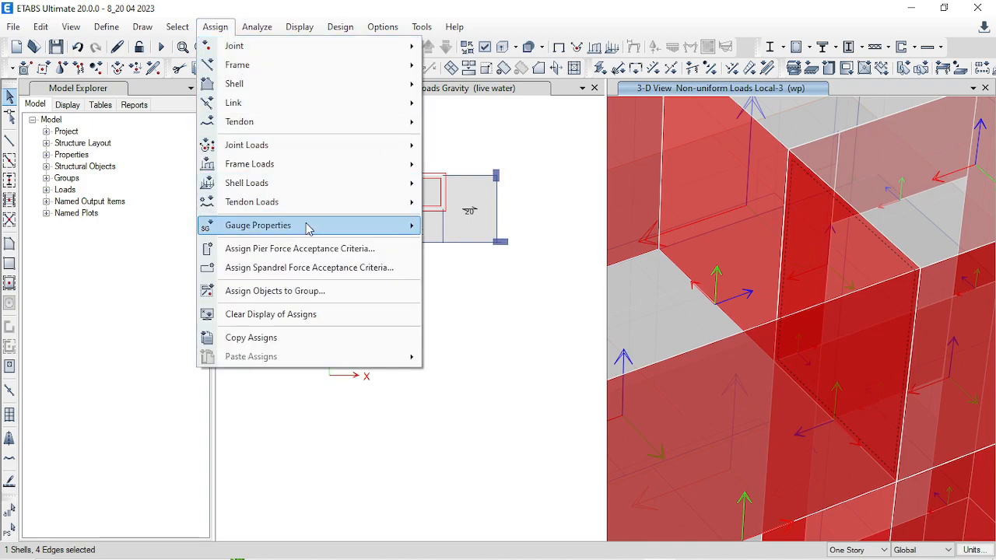
mouse_move(296, 187)
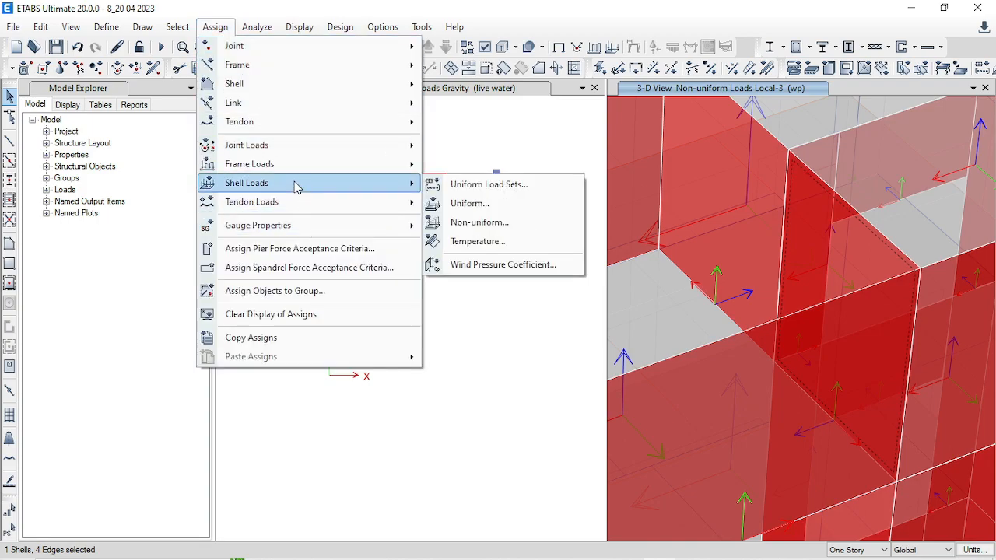
left_click(517, 224)
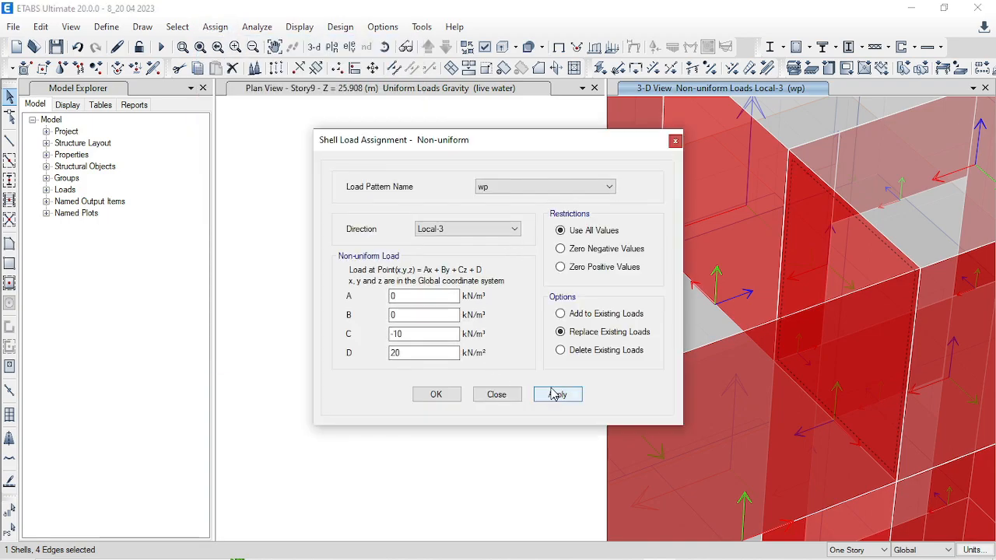
left_click(555, 395)
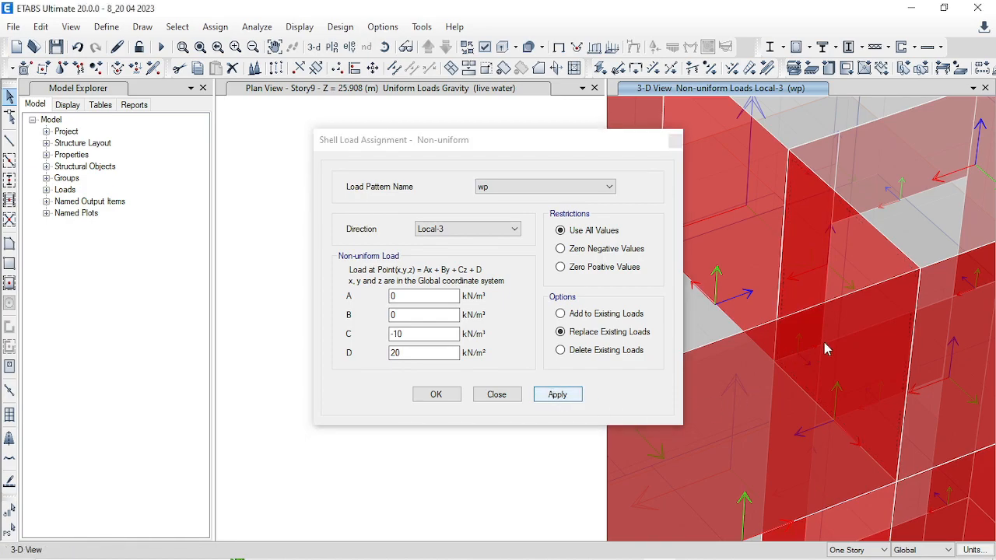
- Reverse the Local 3 axis of the wall between the tank and the adjoining shaft, and close the load assignment
scroll(840, 276, "down", 3)
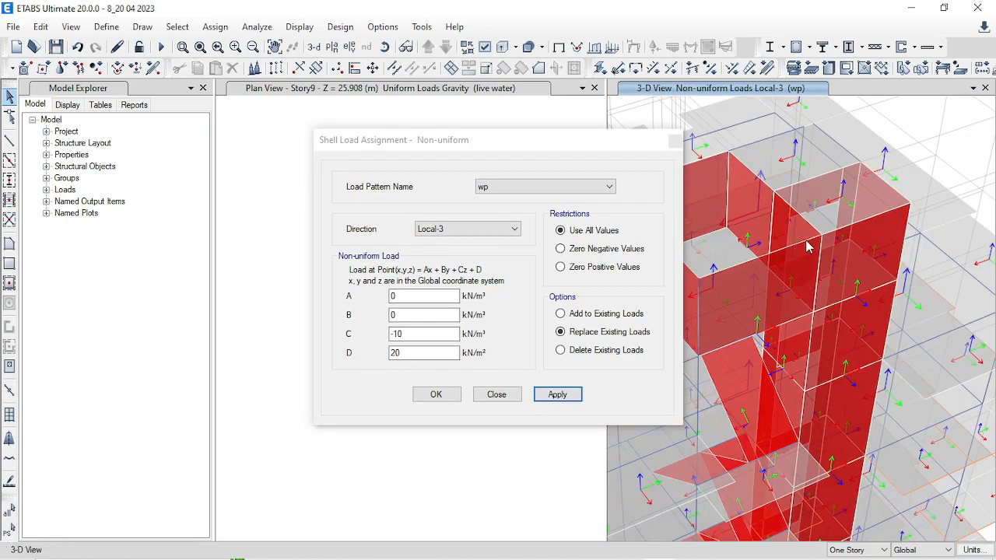
scroll(806, 246, "up", 3)
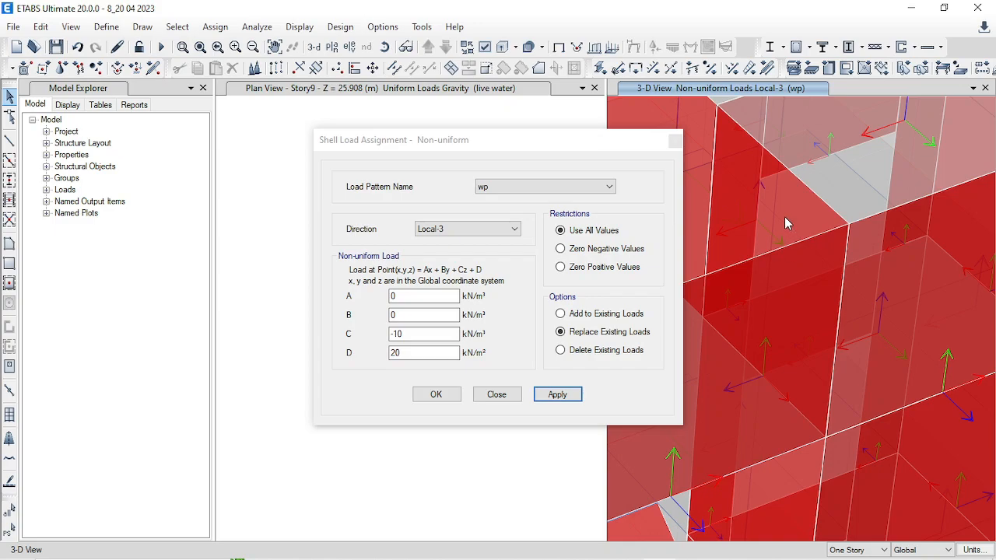
left_click(785, 223)
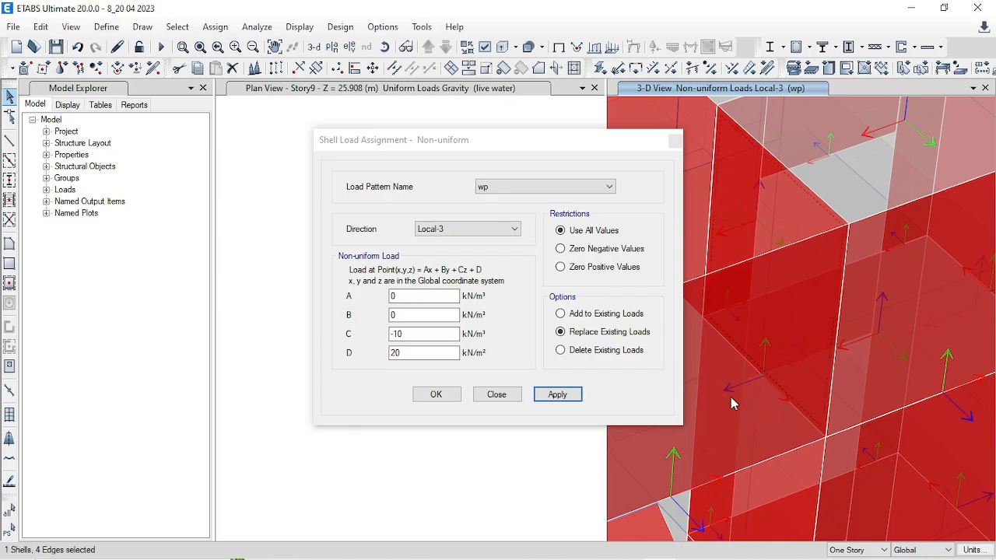
left_click(40, 28)
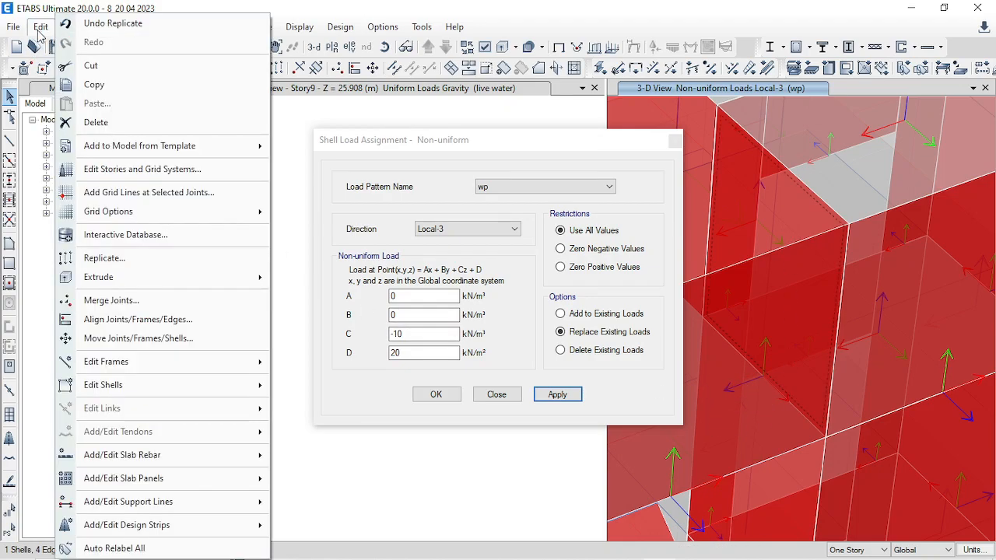
mouse_move(160, 389)
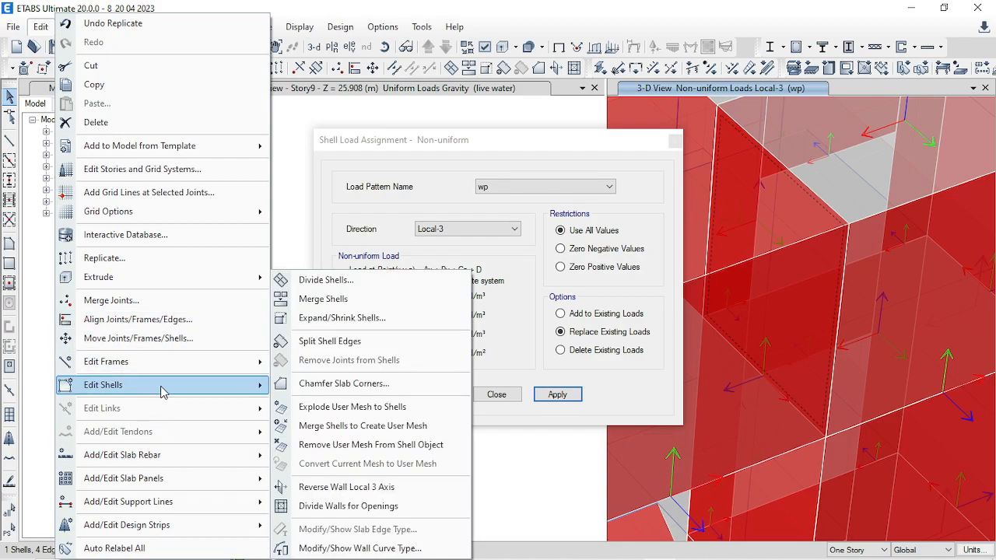
left_click(360, 487)
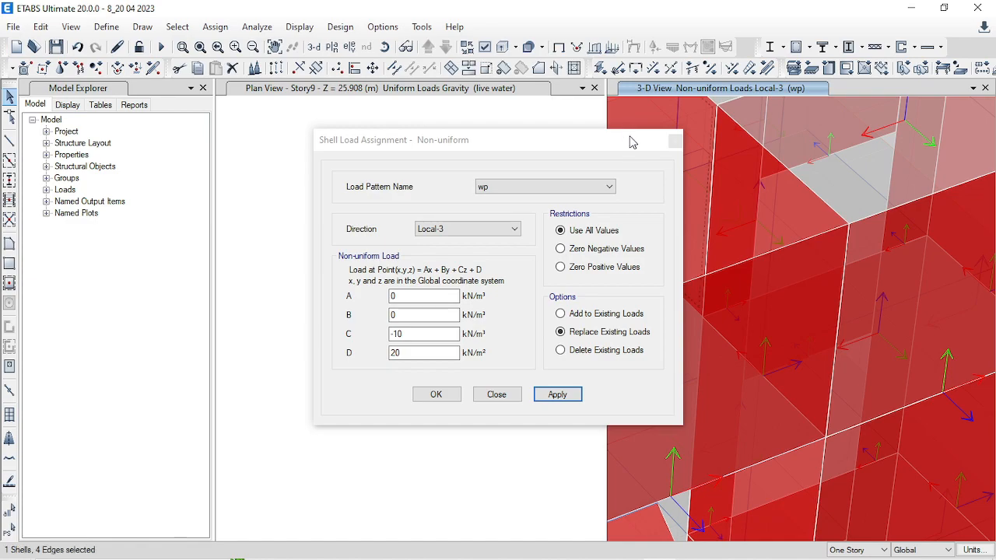
left_click(672, 141)
- Open the object visibility options of the 3-D view
scroll(799, 270, "down", 5)
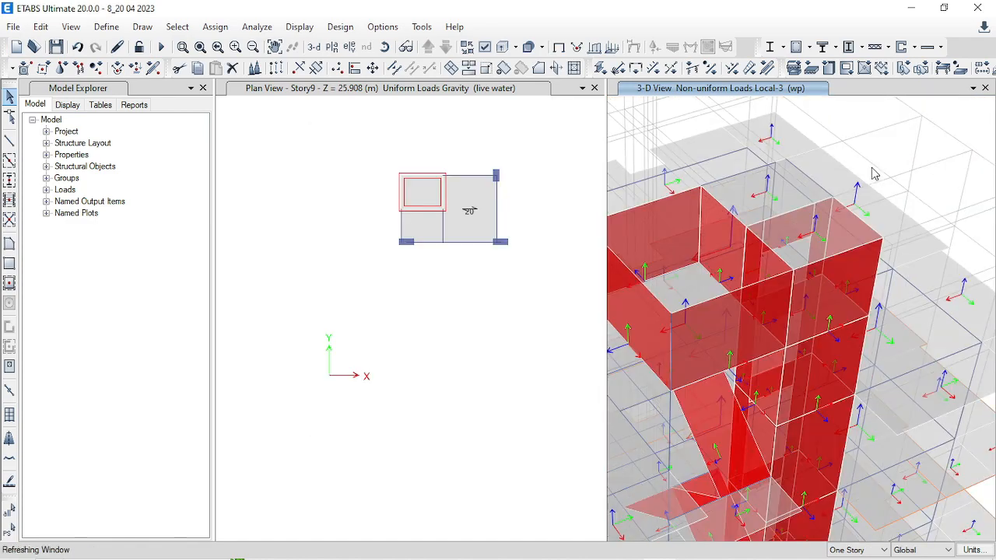
right_click(652, 124)
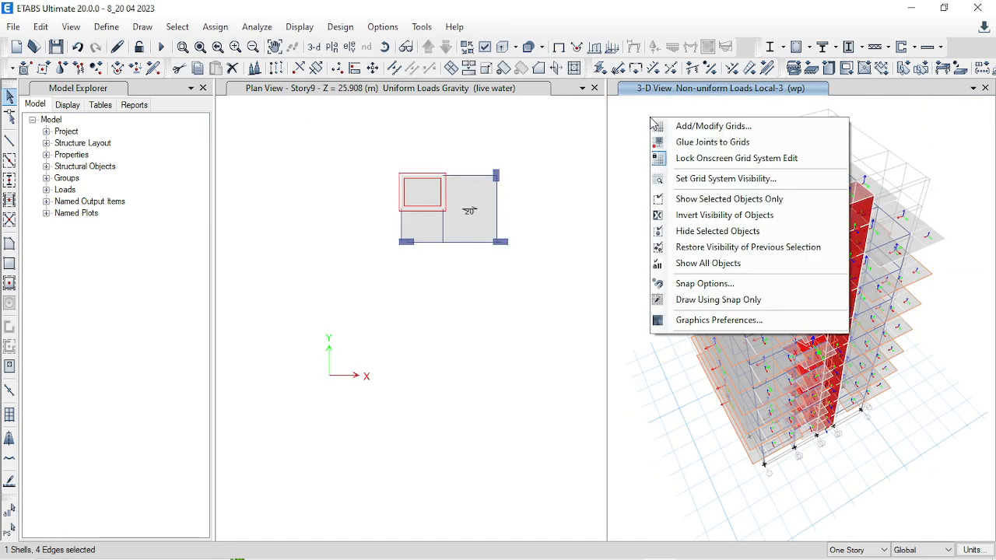